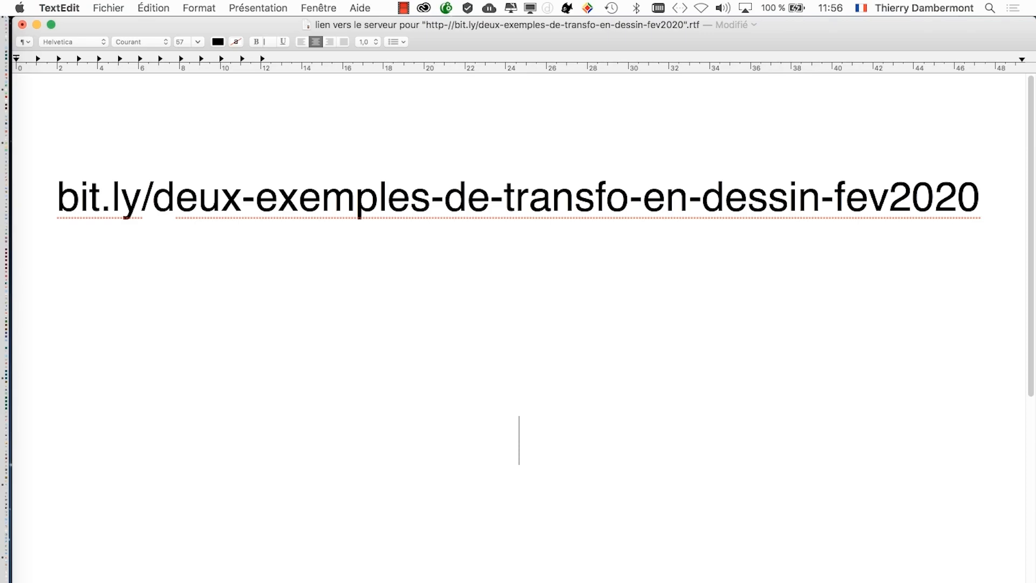
- Switch to Photoshop and compare the drawing effect in old-historic-building-07.psd with the original photo by isolating the Arrière-plan layer
{"action": "key", "text": "super+Tab"}
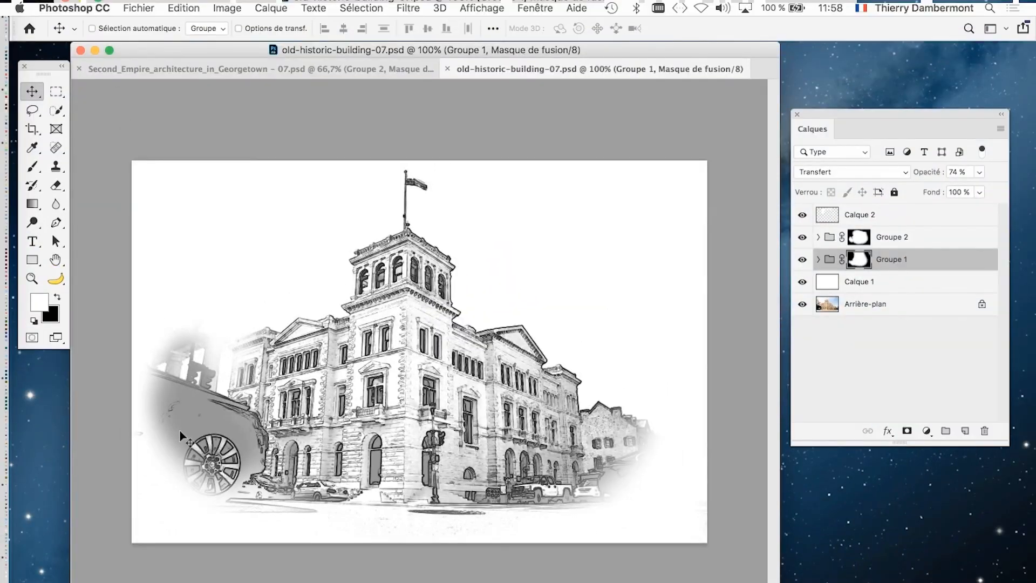
{"action": "left_click", "coordinate": [803, 305], "text": "alt"}
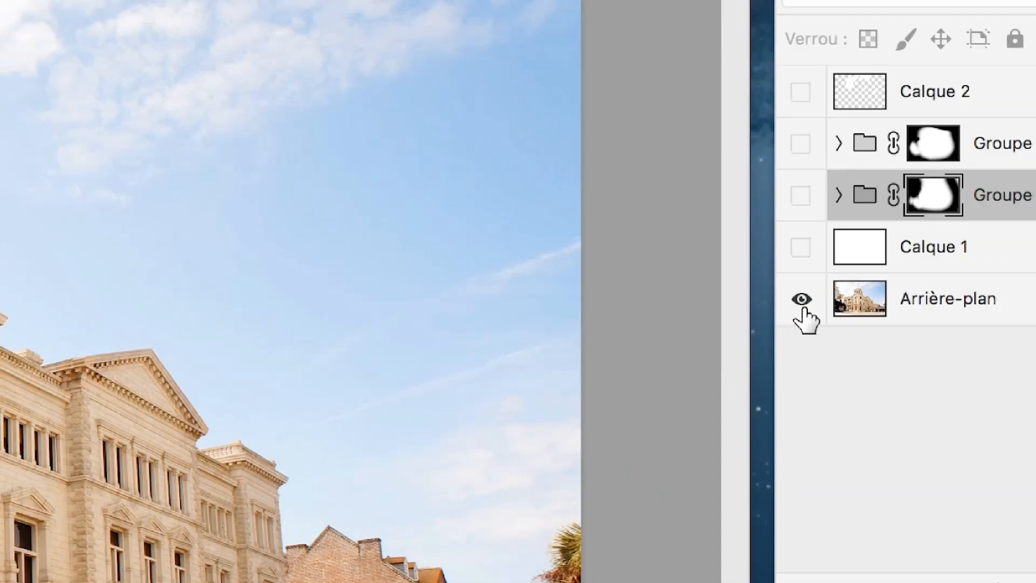
{"action": "left_click", "coordinate": [803, 302], "text": "alt"}
{"action": "left_click", "coordinate": [803, 302], "text": "alt"}
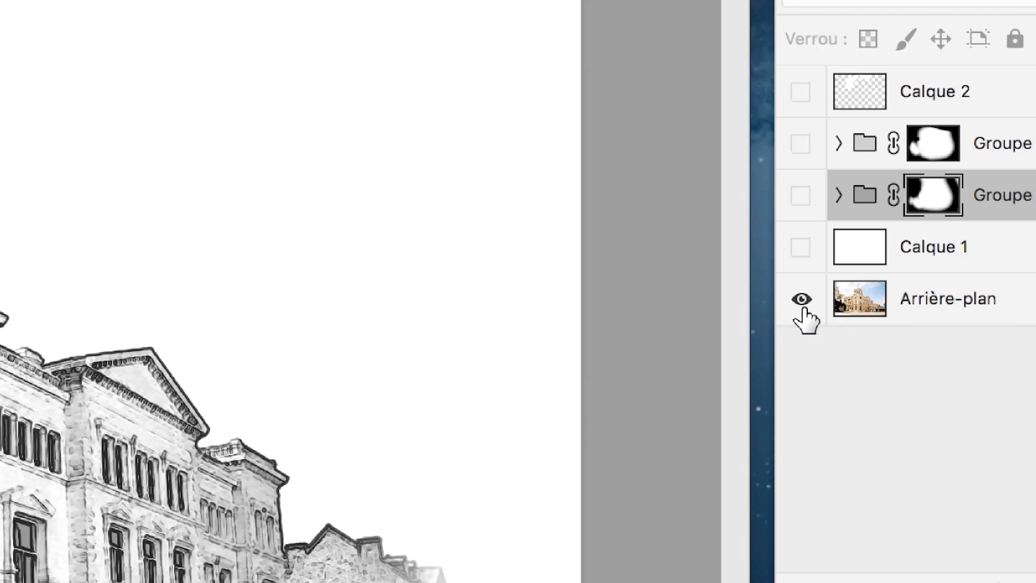
{"action": "left_click", "coordinate": [803, 302], "text": "alt"}
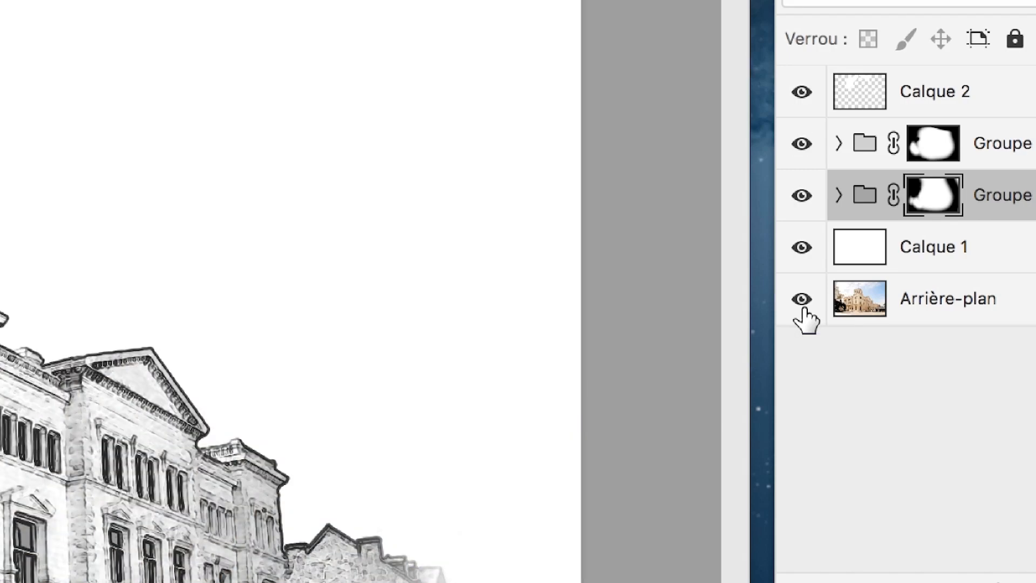
{"action": "left_click", "coordinate": [803, 302], "text": "alt"}
{"action": "left_click", "coordinate": [803, 302], "text": "alt"}
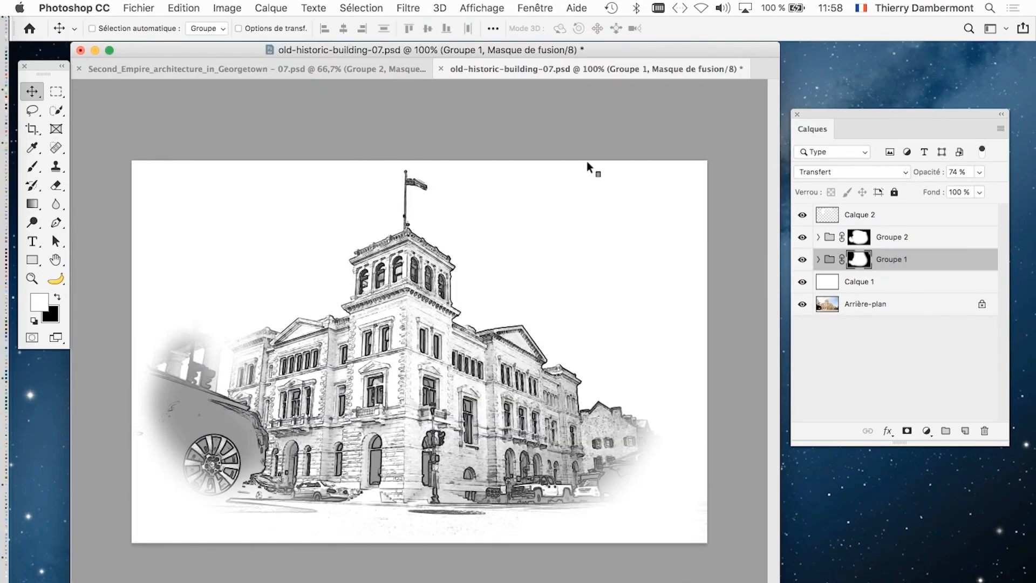
- In the Second_Empire_architecture_in_Georgetown document, isolate the Arrière-plan layer and compare the photo and drawing around the roof and turrets
{"action": "left_click", "coordinate": [196, 65]}
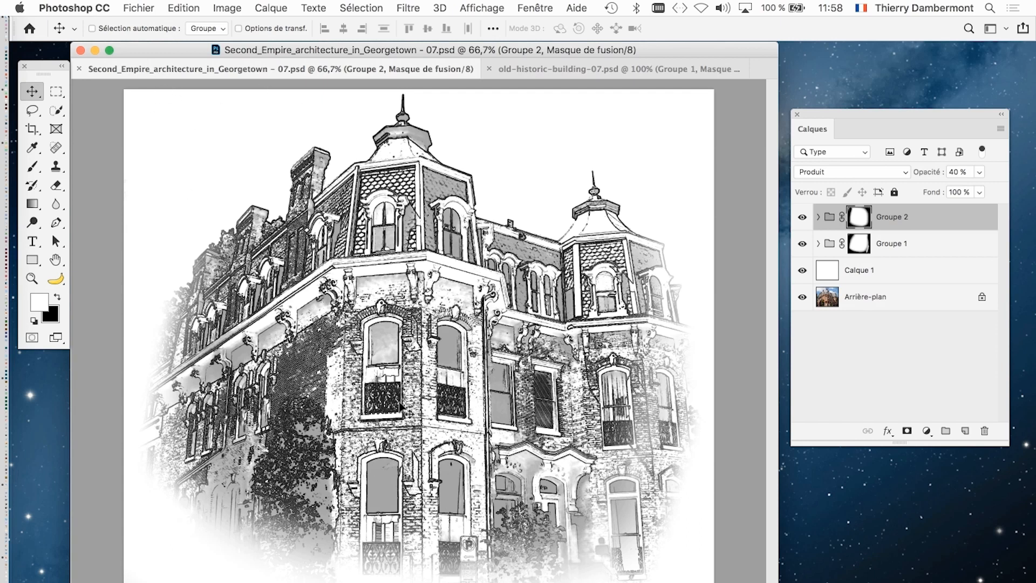
{"action": "key", "text": "super"}
{"action": "left_click", "coordinate": [802, 297], "text": "alt"}
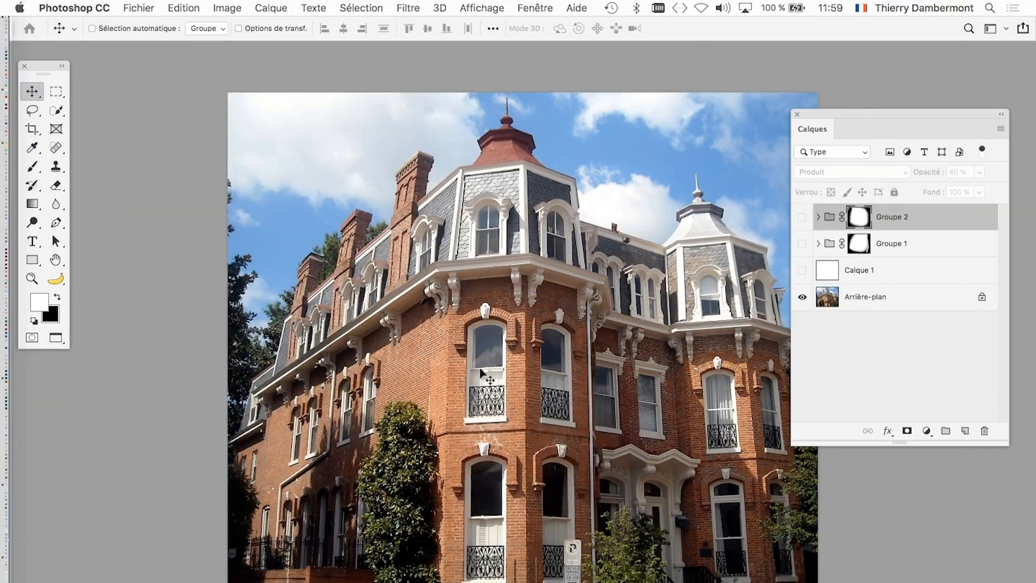
{"action": "scroll", "coordinate": [480, 369], "scroll_direction": "up", "scroll_amount": 6}
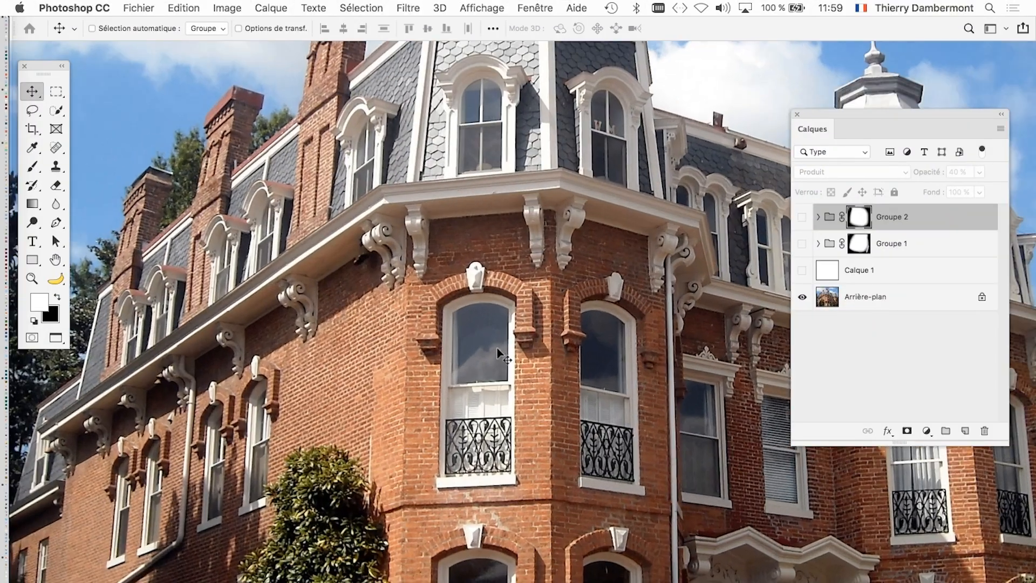
{"action": "left_click_drag", "start_coordinate": [570, 230], "coordinate": [451, 430]}
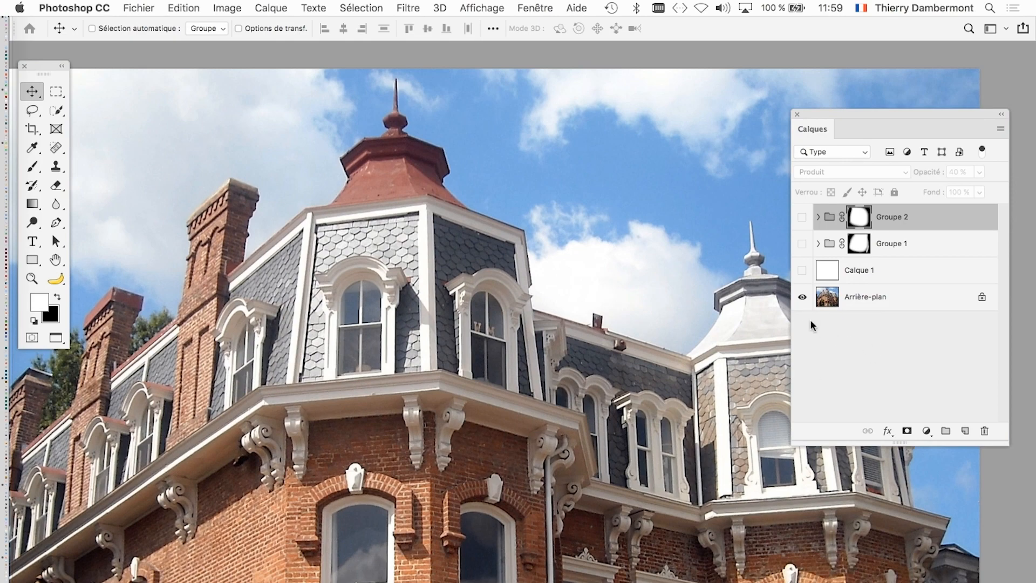
{"action": "left_click", "coordinate": [801, 297], "text": "alt"}
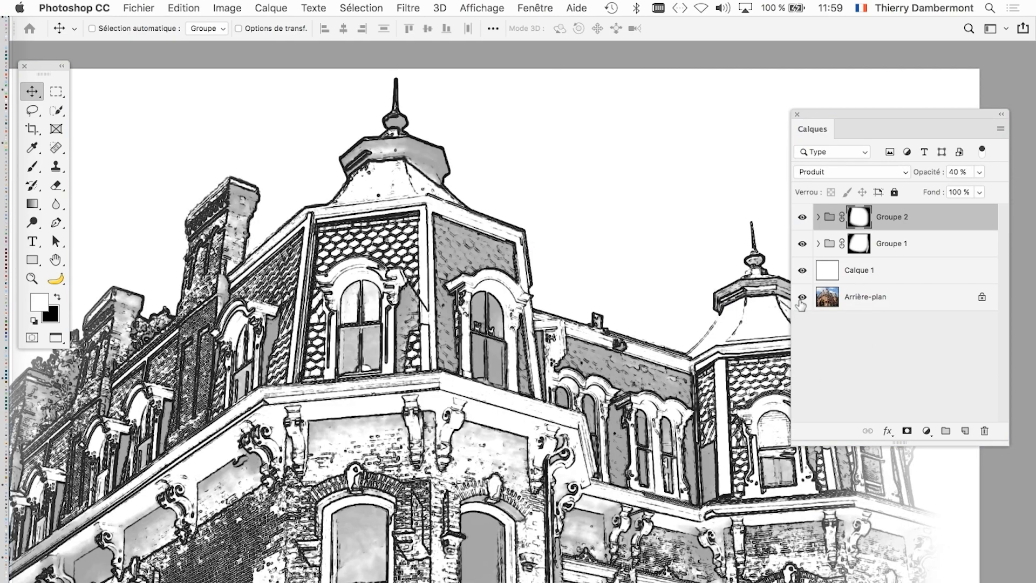
{"action": "left_click", "coordinate": [802, 297], "text": "alt"}
- Compare the photo and drawing versions of the brick facade's lower windows and entrance
{"action": "left_click_drag", "start_coordinate": [587, 555], "coordinate": [605, 138]}
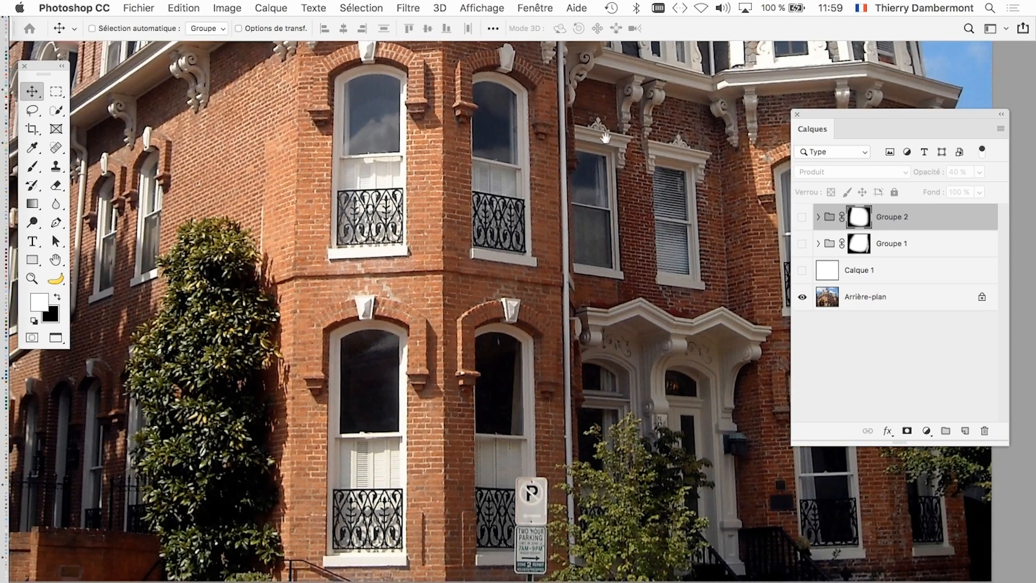
{"action": "left_click", "coordinate": [801, 298], "text": "alt"}
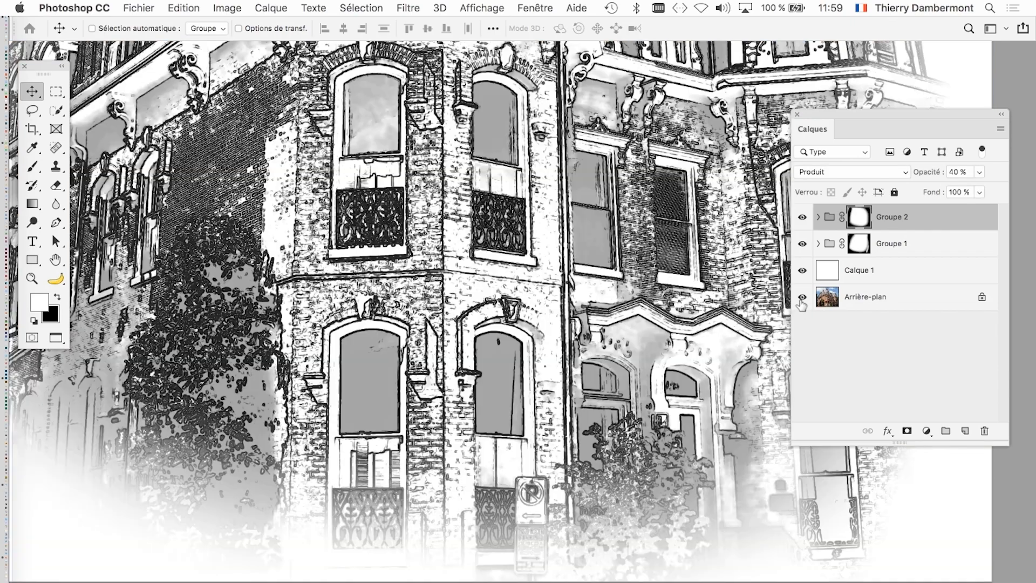
{"action": "left_click", "coordinate": [802, 298], "text": "alt"}
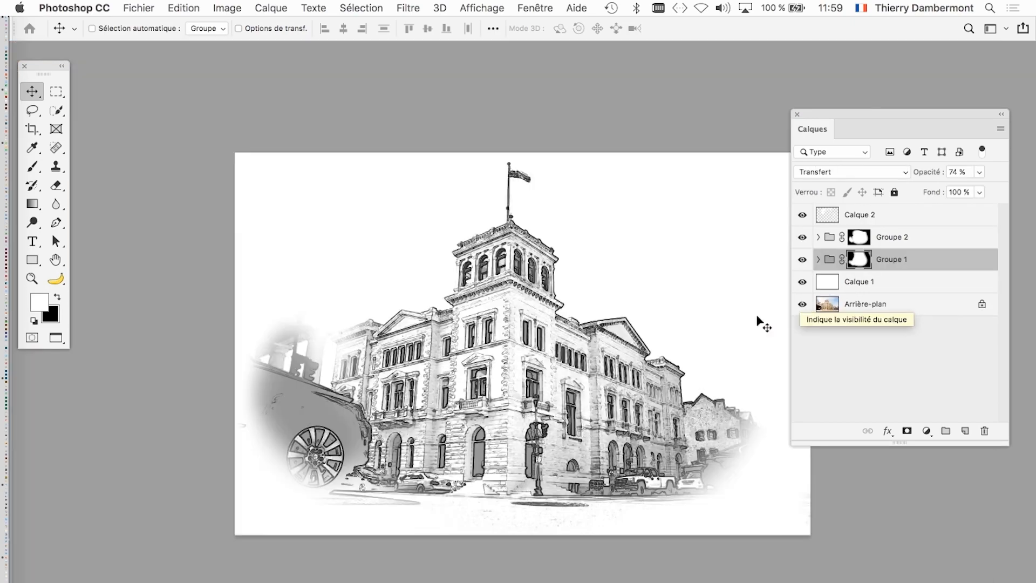
{"action": "scroll", "coordinate": [595, 363], "scroll_direction": "up", "scroll_amount": 4}
{"action": "left_click_drag", "start_coordinate": [363, 480], "coordinate": [570, 183]}
- Return to old-historic-building-07.psd and compare the photo and drawing on the street-level facade and the flag tower
{"action": "key", "text": "super+0"}
{"action": "left_click", "coordinate": [801, 304], "text": "alt"}
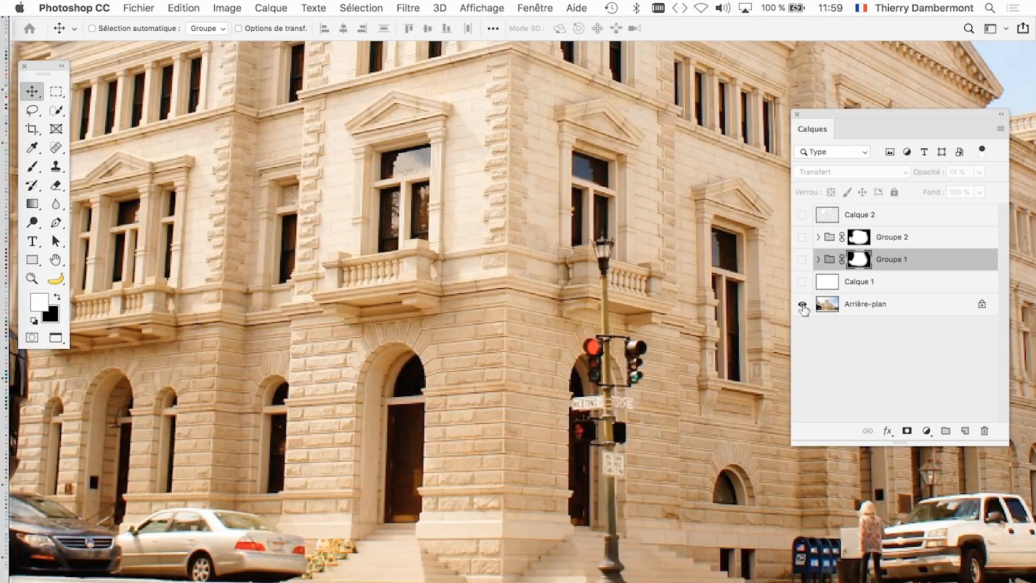
{"action": "left_click", "coordinate": [802, 304], "text": "alt"}
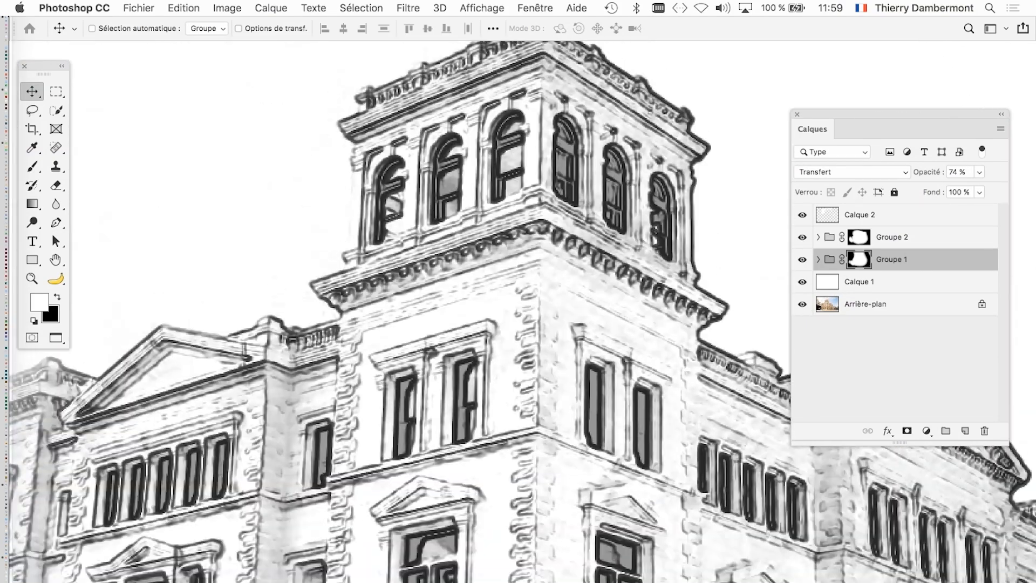
{"action": "left_click_drag", "start_coordinate": [577, 326], "coordinate": [499, 550]}
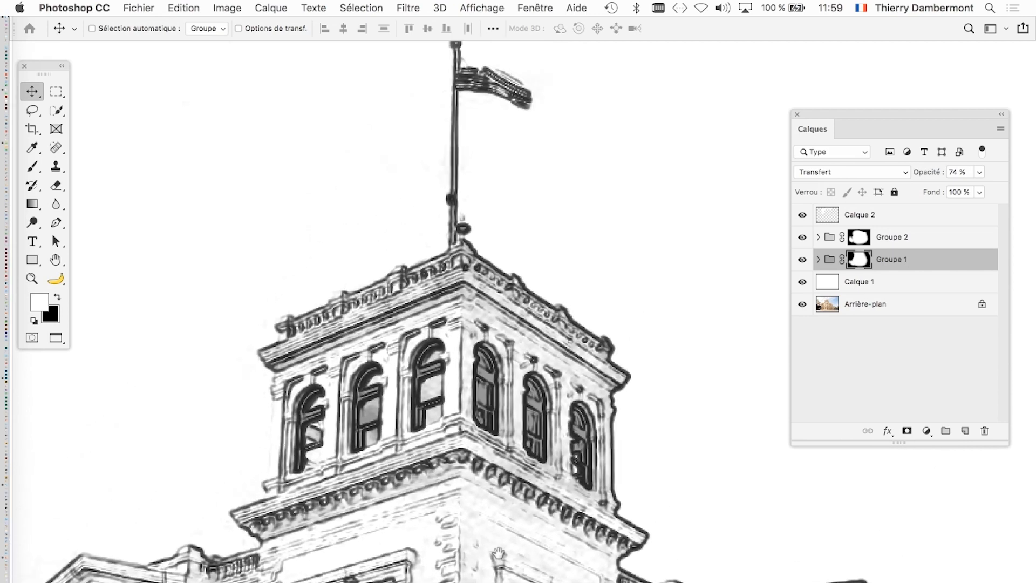
{"action": "left_click", "coordinate": [801, 304], "text": "alt"}
{"action": "left_click", "coordinate": [803, 306], "text": "alt"}
{"action": "left_click_drag", "start_coordinate": [357, 495], "coordinate": [645, 274]}
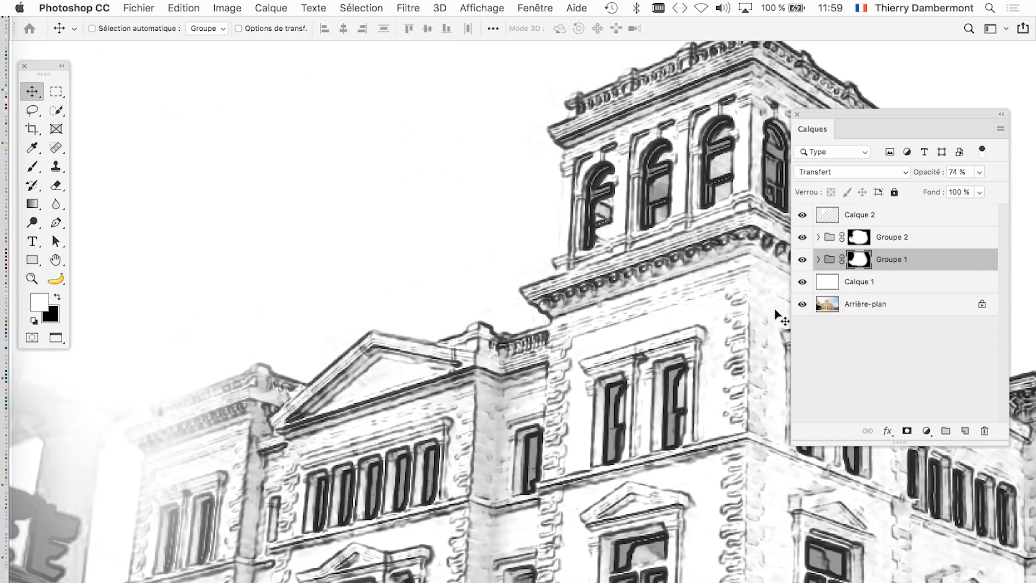
- View the whole drawing of the old historic building with all panels hidden
{"action": "scroll", "coordinate": [689, 373], "scroll_direction": "down", "scroll_amount": 2}
{"action": "scroll", "coordinate": [687, 373], "scroll_direction": "down", "scroll_amount": 1}
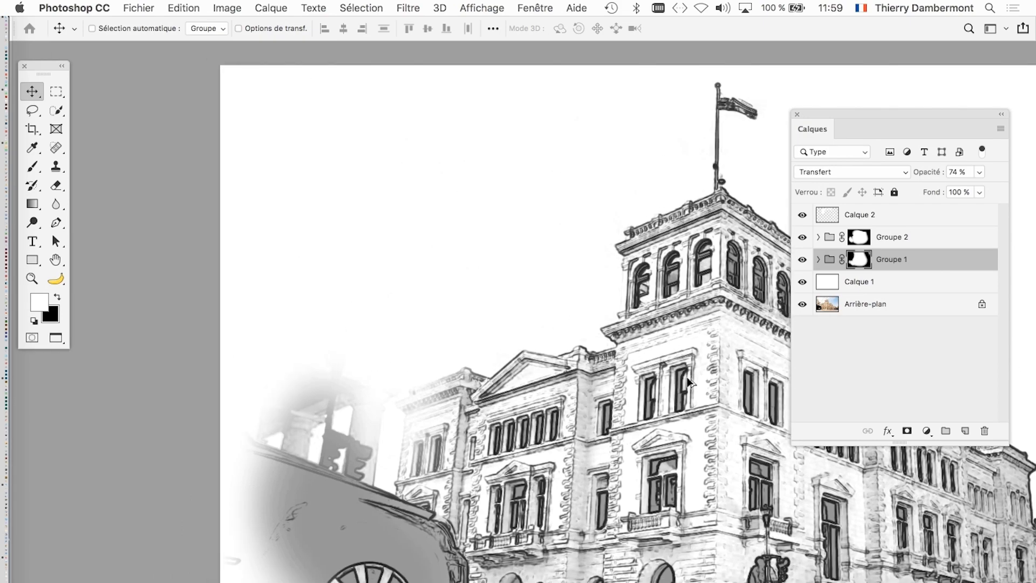
{"action": "left_click_drag", "start_coordinate": [707, 412], "coordinate": [525, 322]}
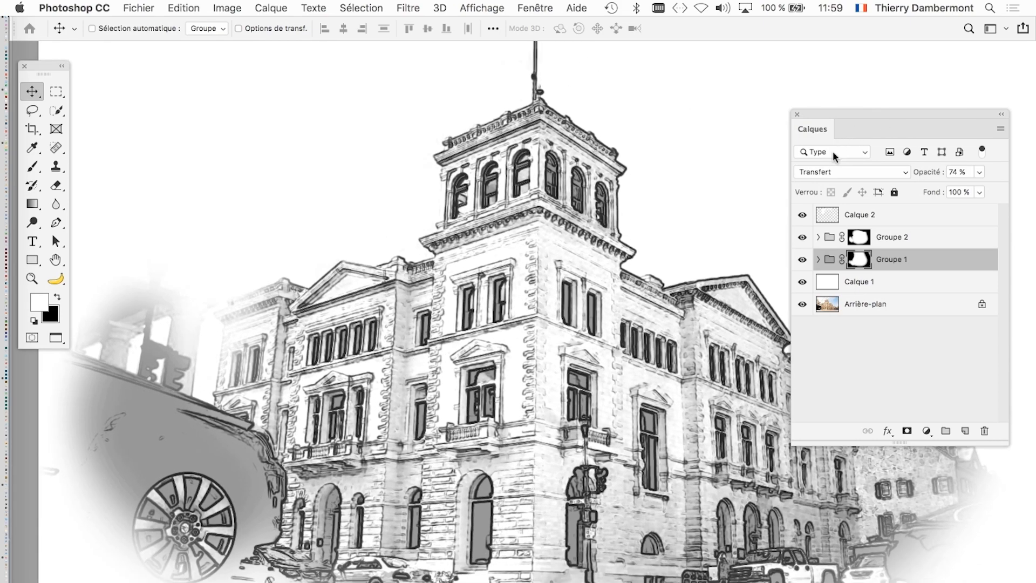
{"action": "key", "text": "Tab"}
{"action": "scroll", "coordinate": [840, 369], "scroll_direction": "down", "scroll_amount": 1}
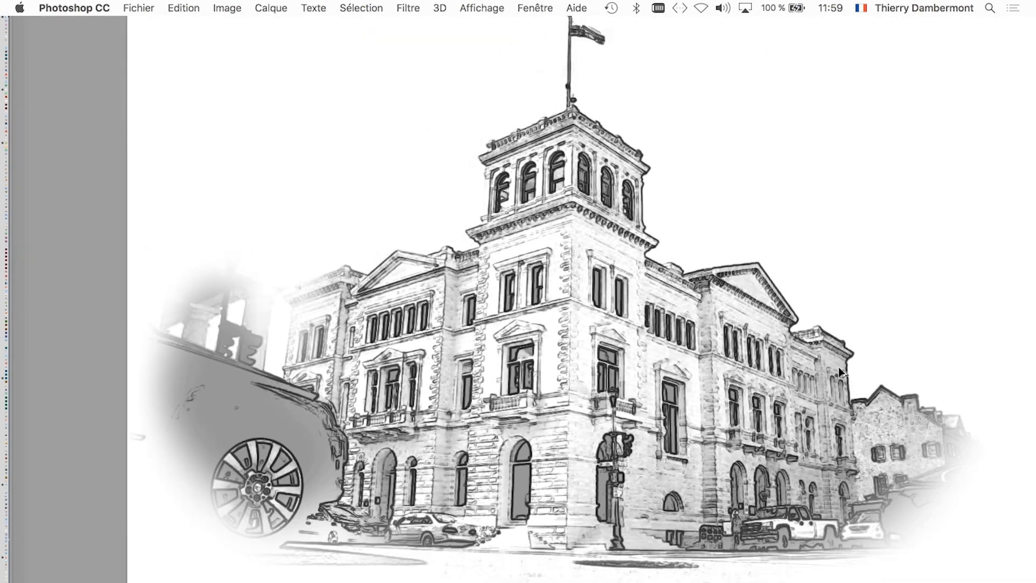
{"action": "left_click_drag", "start_coordinate": [626, 325], "coordinate": [542, 351]}
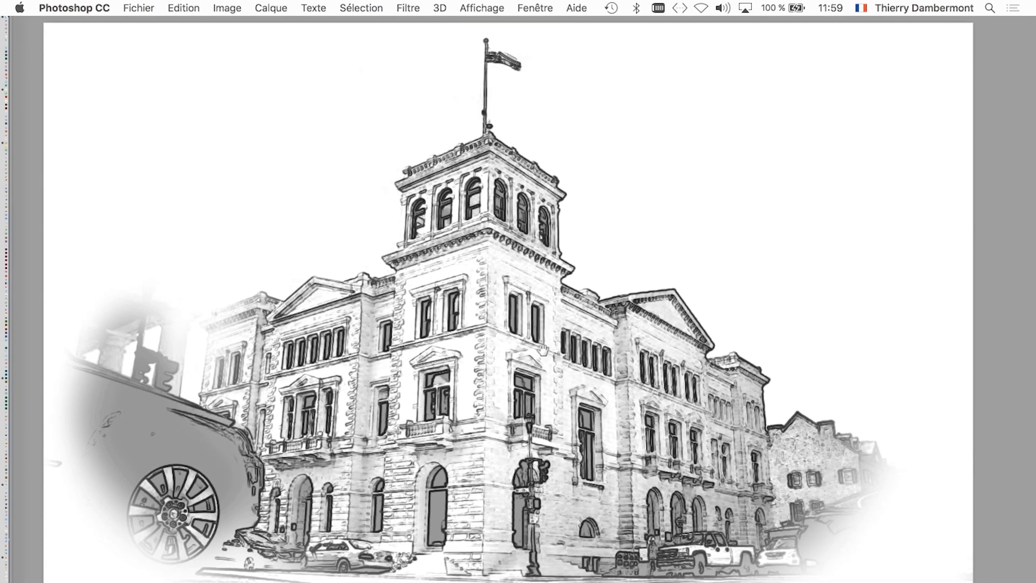
- Go back to the Second Empire document, restore the visibility of all its layers and hide the panels
{"action": "key", "text": "ctrl+Tab"}
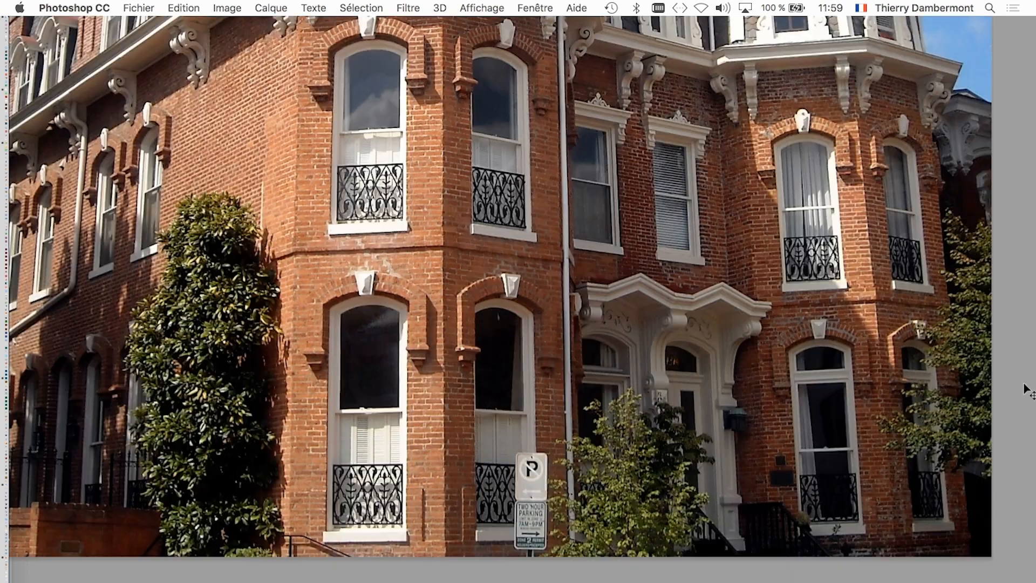
{"action": "key", "text": "Tab"}
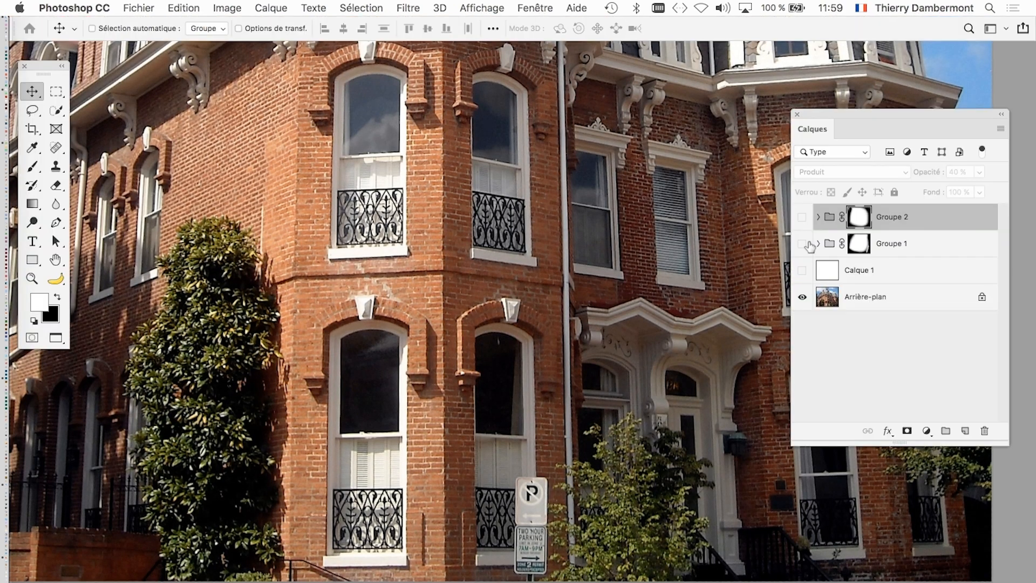
{"action": "left_click", "coordinate": [802, 297], "text": "alt"}
{"action": "key", "text": "Tab"}
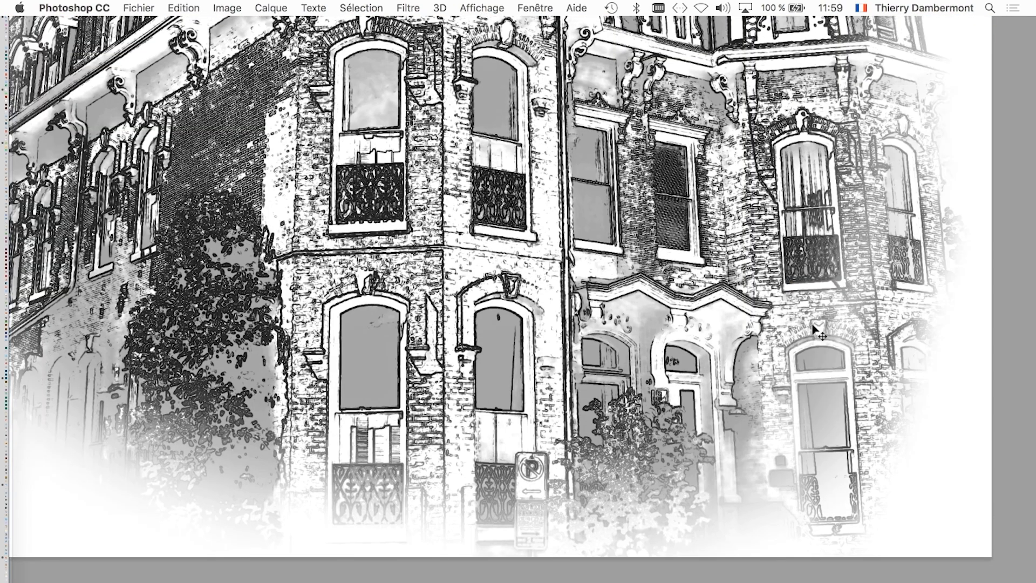
- Examine the complete Second Empire drawing on the bare canvas and compare it with the old historic building drawing
{"action": "key", "text": "ctrl+Tab"}
{"action": "scroll", "coordinate": [696, 301], "scroll_direction": "up", "scroll_amount": 3}
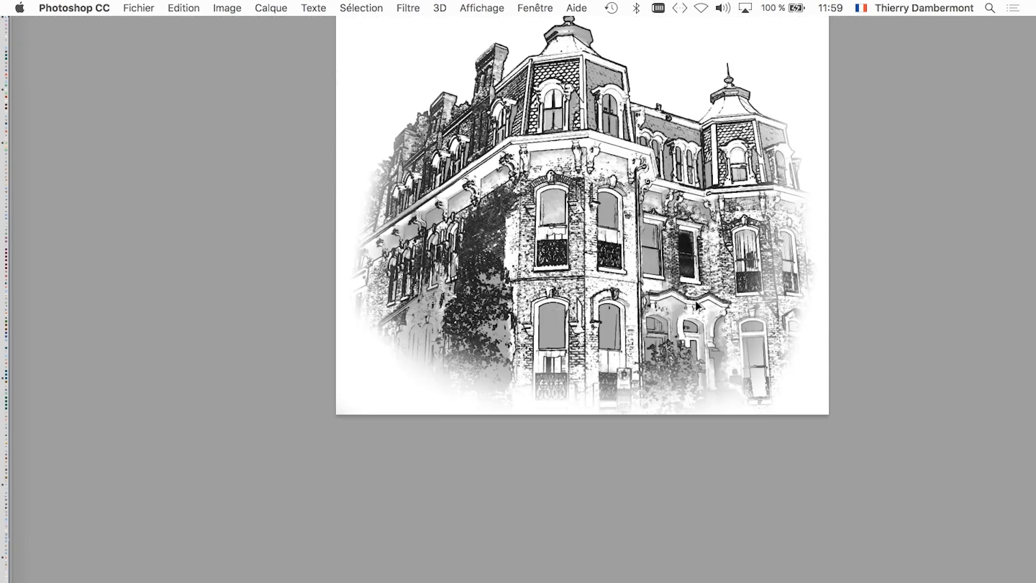
{"action": "left_click_drag", "start_coordinate": [623, 212], "coordinate": [568, 340]}
{"action": "scroll", "coordinate": [545, 327], "scroll_direction": "up", "scroll_amount": 1}
{"action": "scroll", "coordinate": [546, 332], "scroll_direction": "up", "scroll_amount": 3}
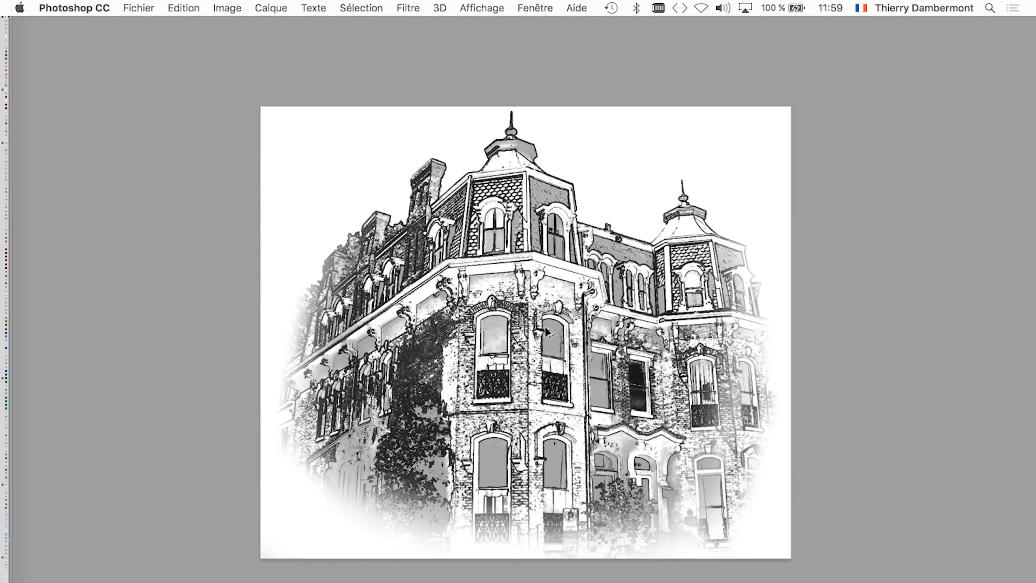
{"action": "scroll", "coordinate": [546, 330], "scroll_direction": "up", "scroll_amount": 3}
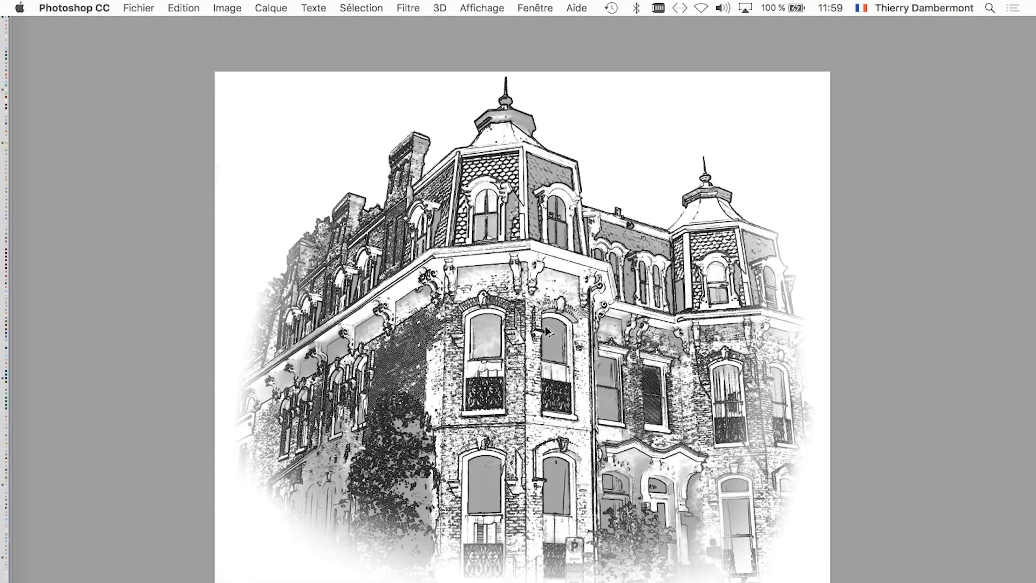
{"action": "scroll", "coordinate": [546, 330], "scroll_direction": "up", "scroll_amount": 1}
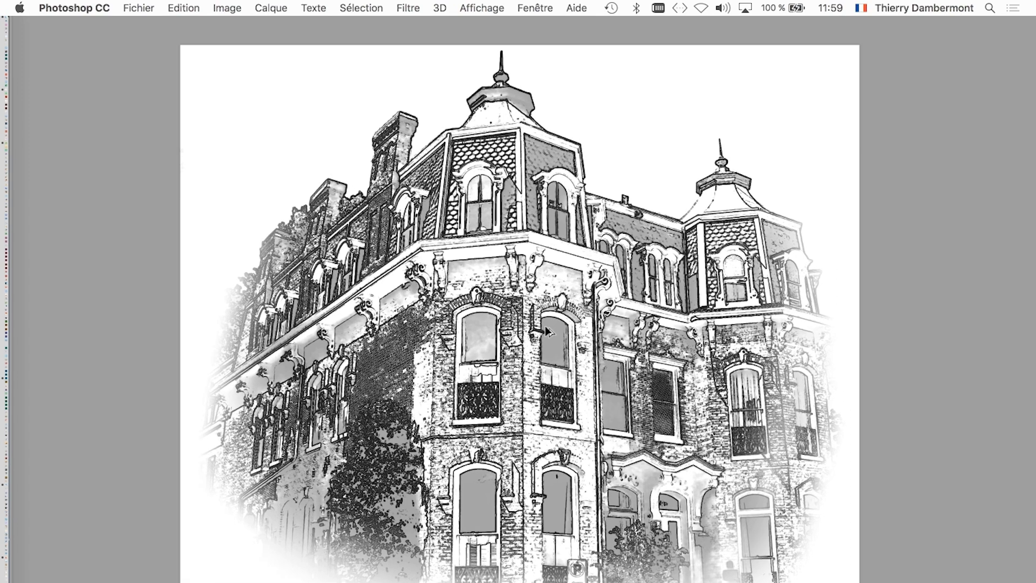
{"action": "left_click_drag", "start_coordinate": [601, 348], "coordinate": [563, 334]}
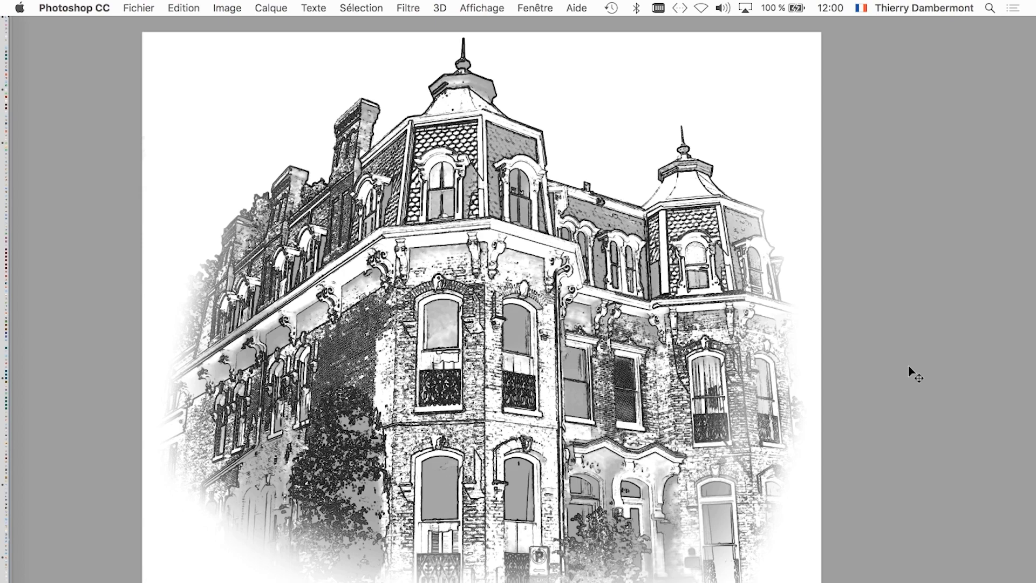
{"action": "scroll", "coordinate": [923, 378], "scroll_direction": "up", "scroll_amount": 2}
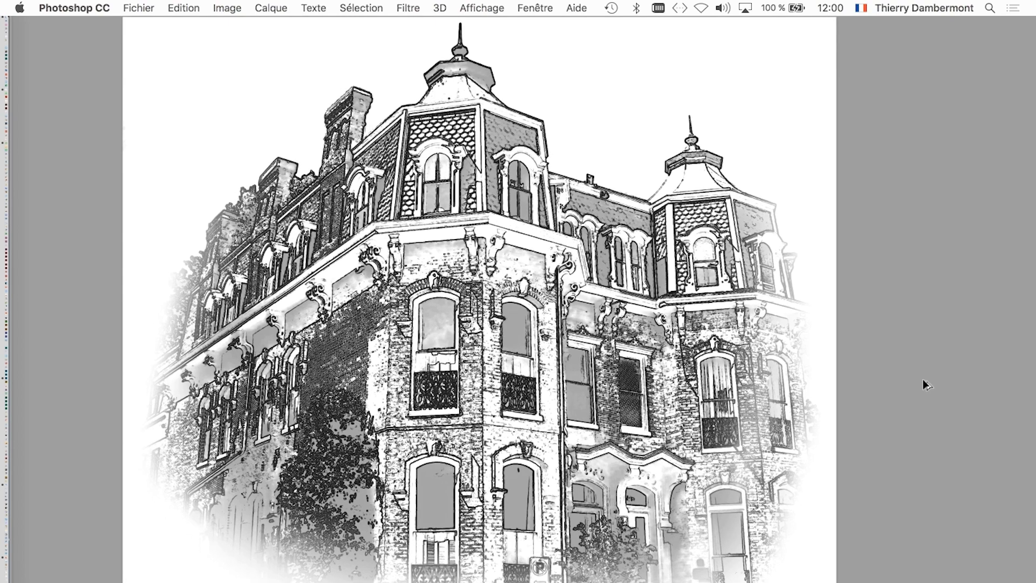
{"action": "key", "text": "space"}
{"action": "left_click_drag", "start_coordinate": [856, 380], "coordinate": [862, 393]}
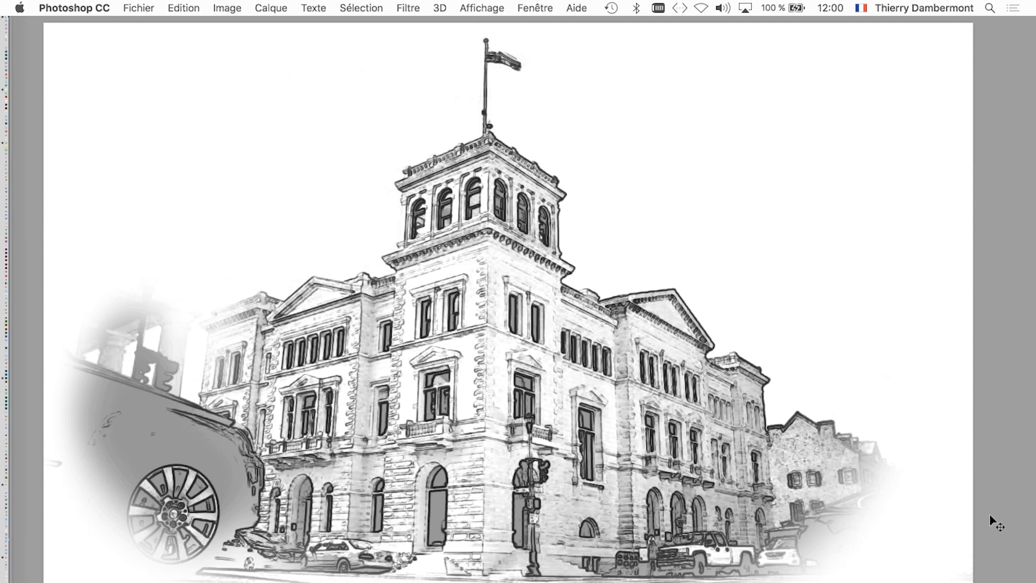
{"action": "key", "text": "ctrl+Tab"}
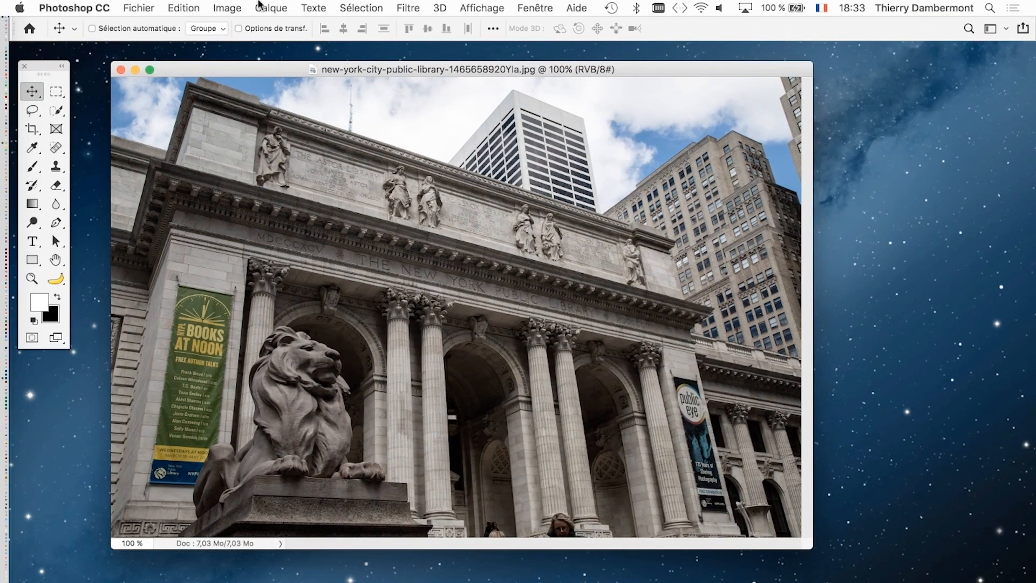
- Make sure the New York public library photo is in Couleurs RVB mode and display the Calques panel
{"action": "left_click", "coordinate": [226, 8]}
{"action": "mouse_move", "coordinate": [238, 25]}
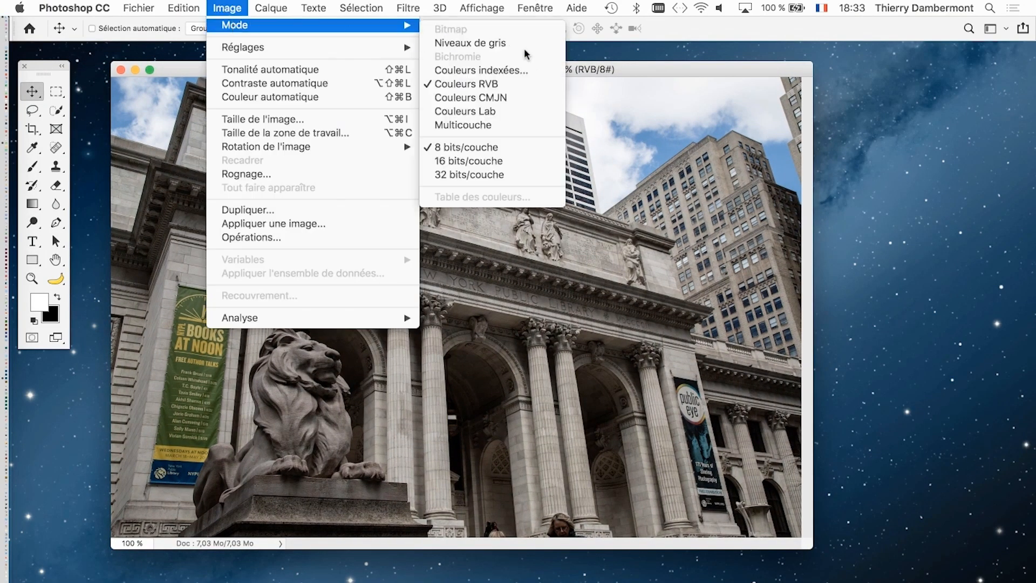
{"action": "left_click", "coordinate": [532, 87]}
{"action": "left_click", "coordinate": [525, 4]}
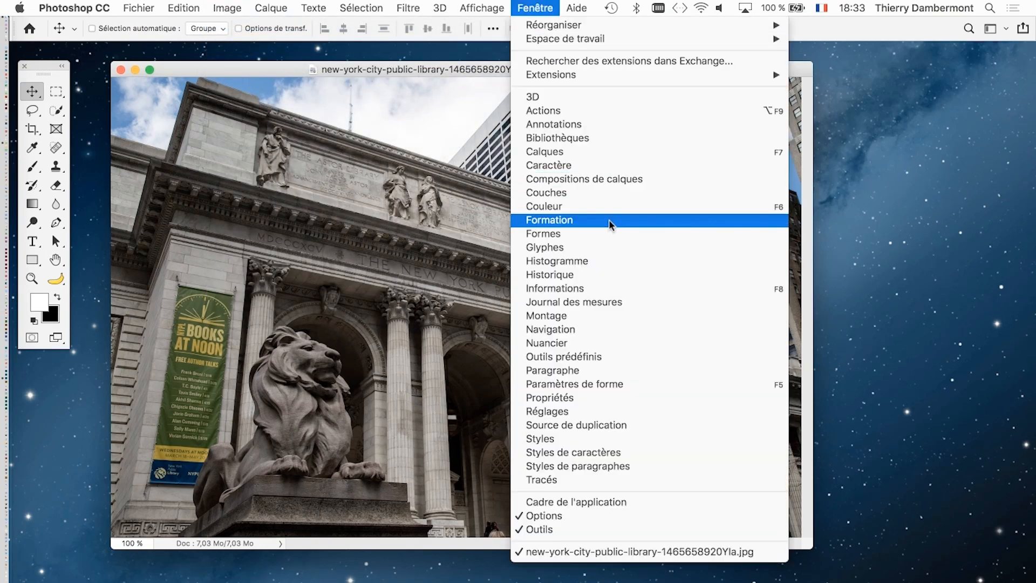
{"action": "left_click", "coordinate": [591, 154]}
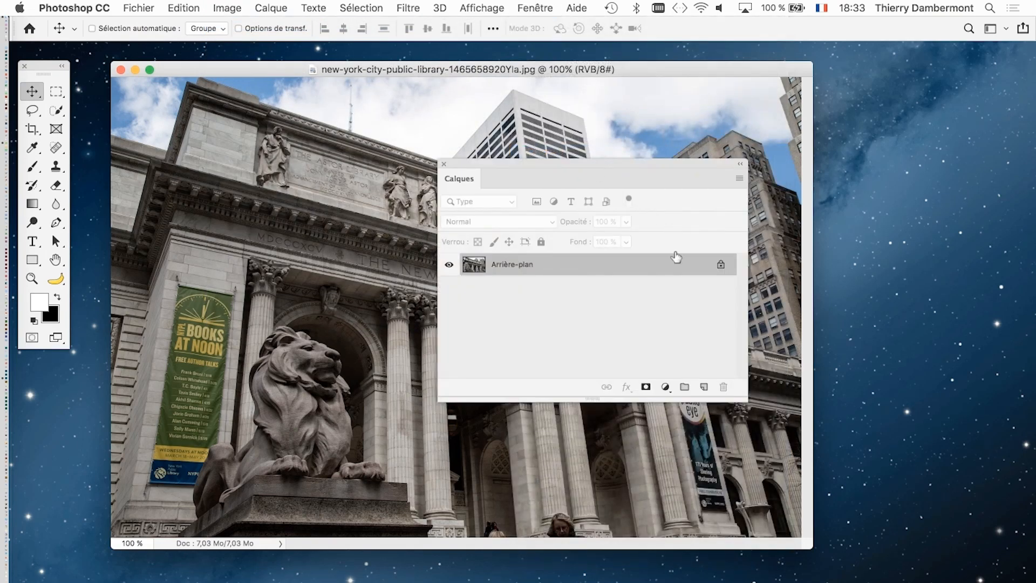
- Shrink the Calques panel, move it clear of the library photo and duplicate the Arrière-plan layer
{"action": "left_click_drag", "start_coordinate": [742, 398], "coordinate": [634, 352]}
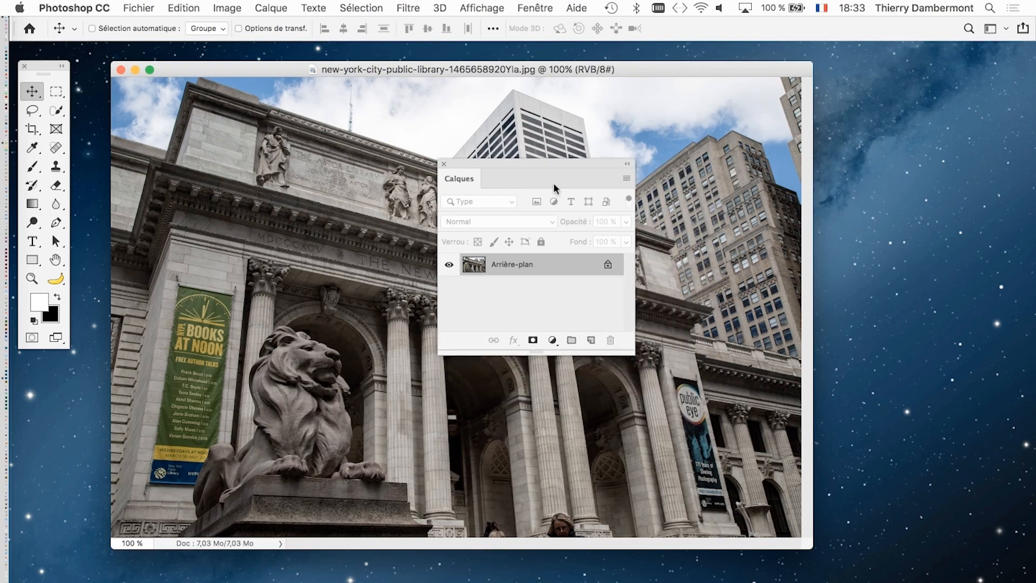
{"action": "left_click_drag", "start_coordinate": [545, 166], "coordinate": [825, 261]}
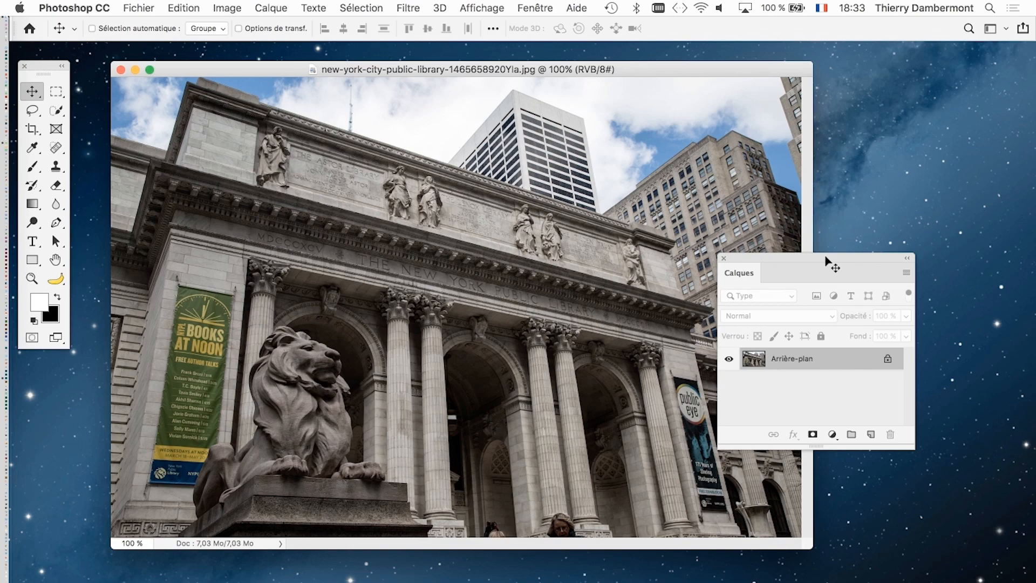
{"action": "left_click_drag", "start_coordinate": [825, 262], "coordinate": [774, 149]}
{"action": "key", "text": "super"}
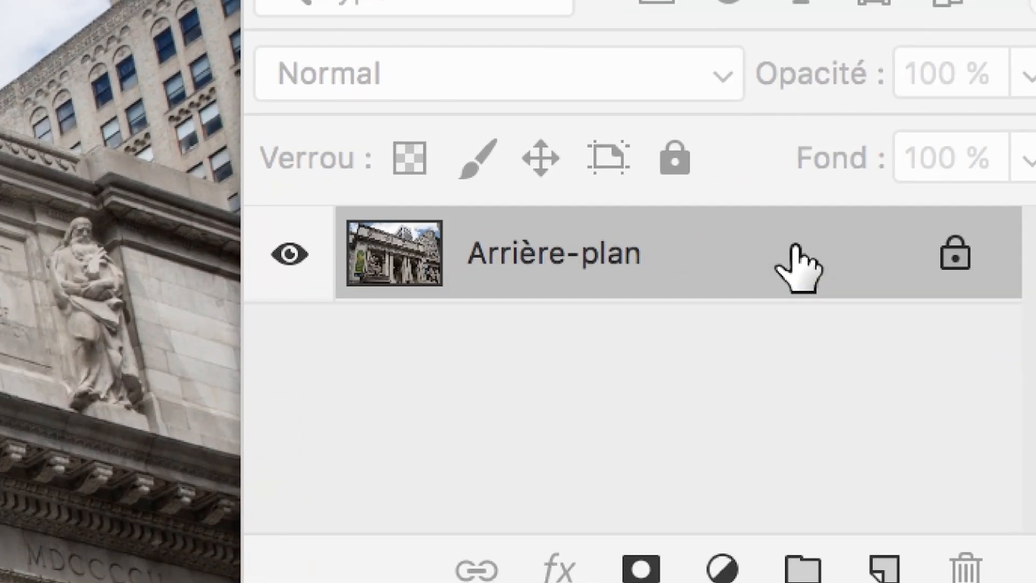
{"action": "left_click_drag", "start_coordinate": [798, 270], "coordinate": [885, 450]}
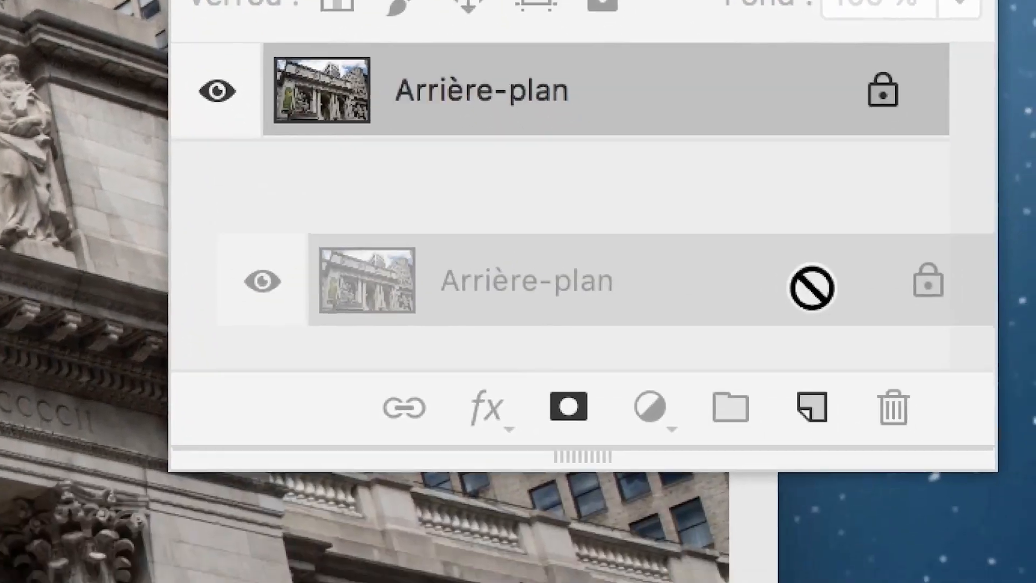
{"action": "left_click_drag", "start_coordinate": [812, 287], "coordinate": [812, 407]}
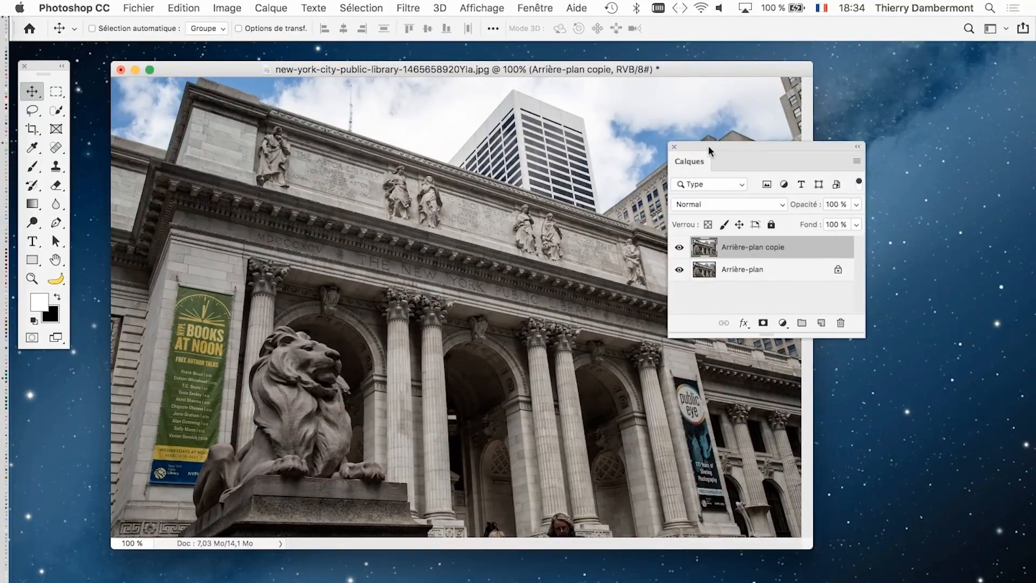
{"action": "left_click_drag", "start_coordinate": [708, 145], "coordinate": [820, 204]}
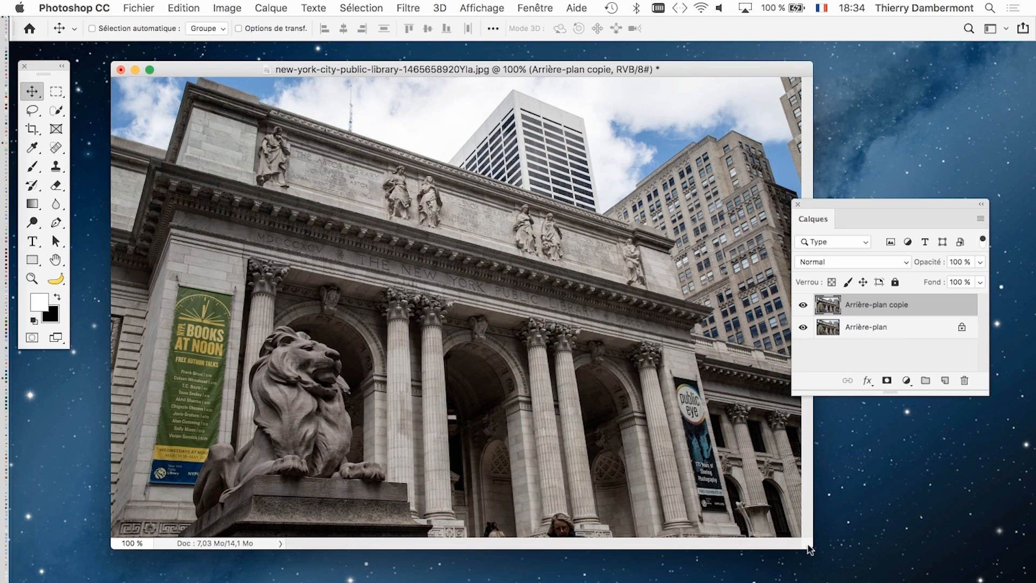
- Display the Couches panel and place it beside the Calques panel
{"action": "left_click", "coordinate": [234, 8]}
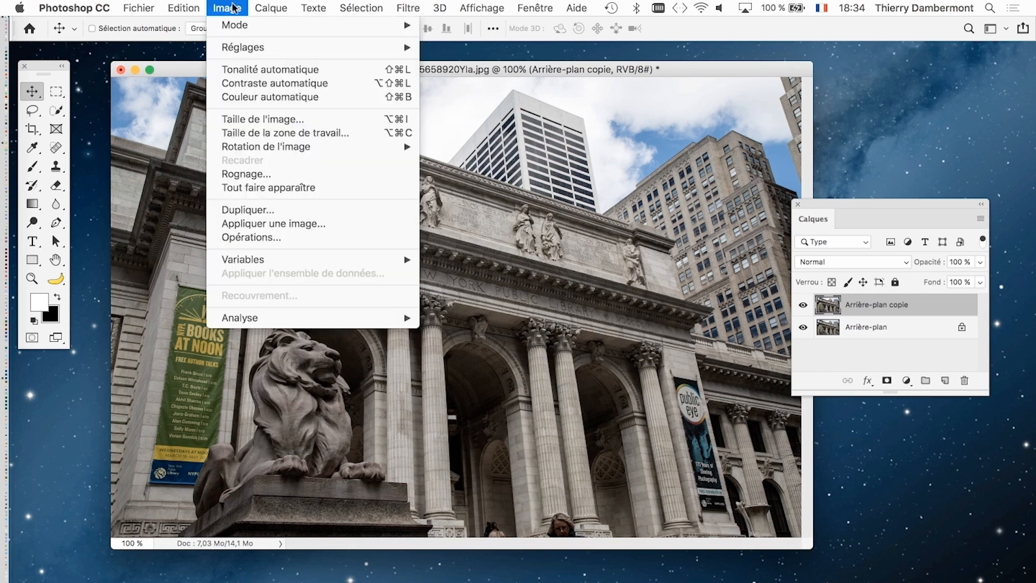
{"action": "mouse_move", "coordinate": [237, 27]}
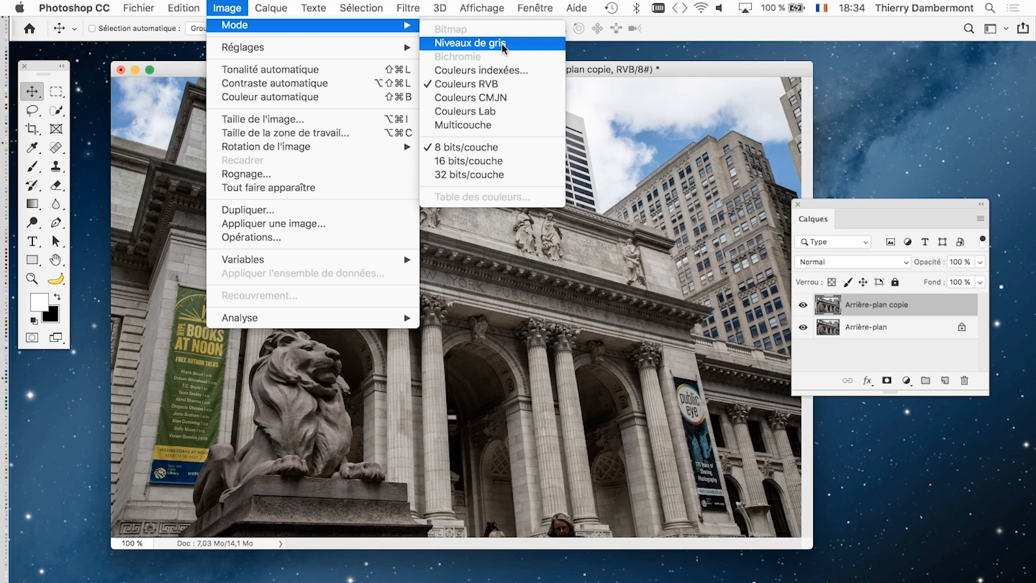
{"action": "mouse_move", "coordinate": [538, 5]}
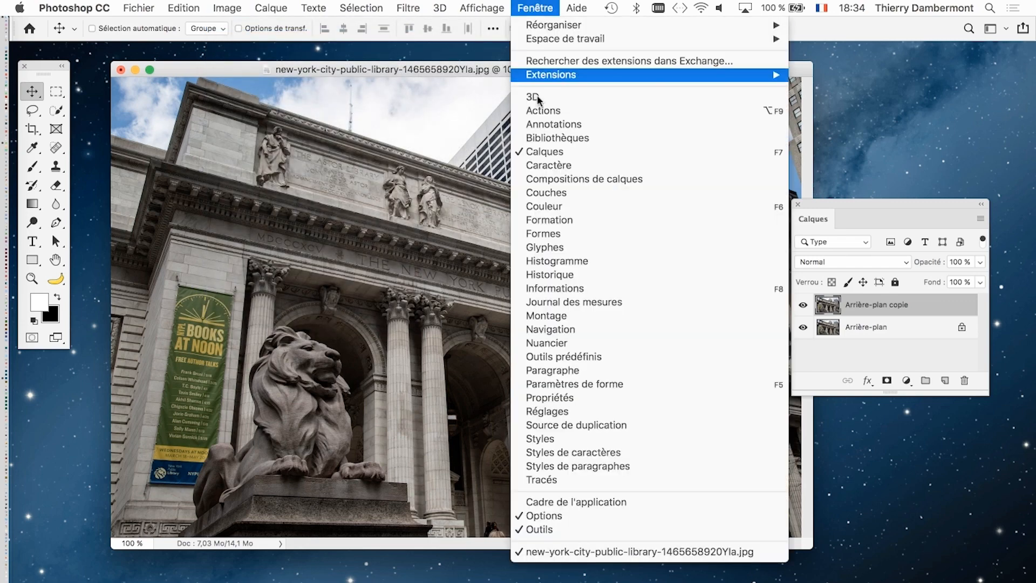
{"action": "left_click", "coordinate": [564, 194]}
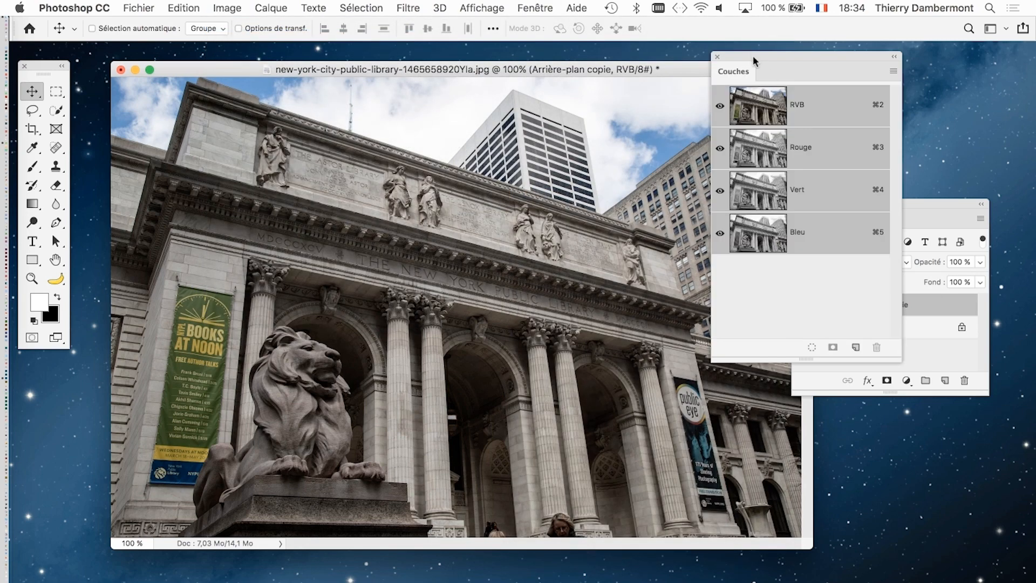
{"action": "left_click_drag", "start_coordinate": [753, 55], "coordinate": [552, 148]}
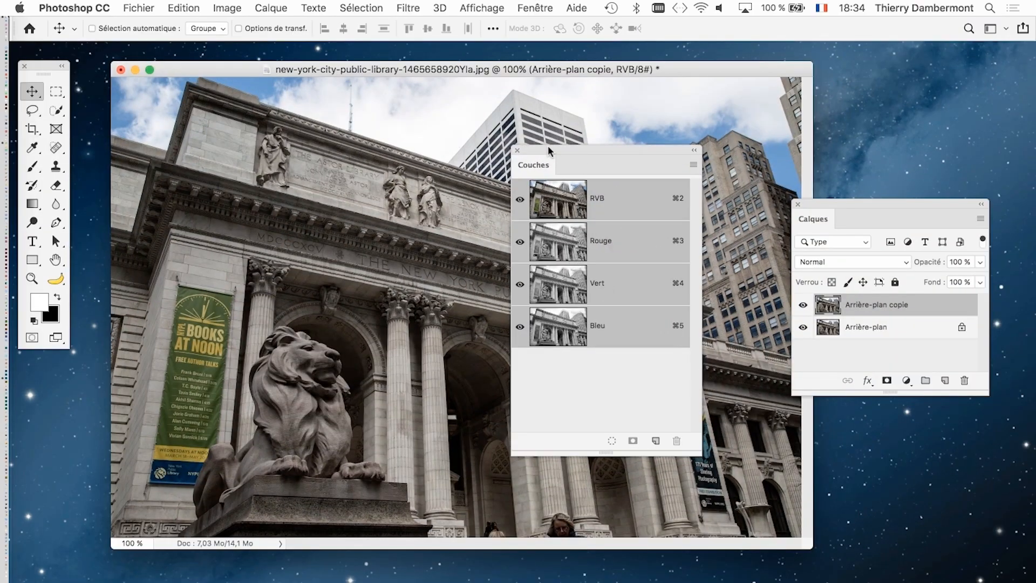
{"action": "left_click_drag", "start_coordinate": [548, 145], "coordinate": [614, 89]}
{"action": "left_click", "coordinate": [230, 8]}
{"action": "mouse_move", "coordinate": [248, 28]}
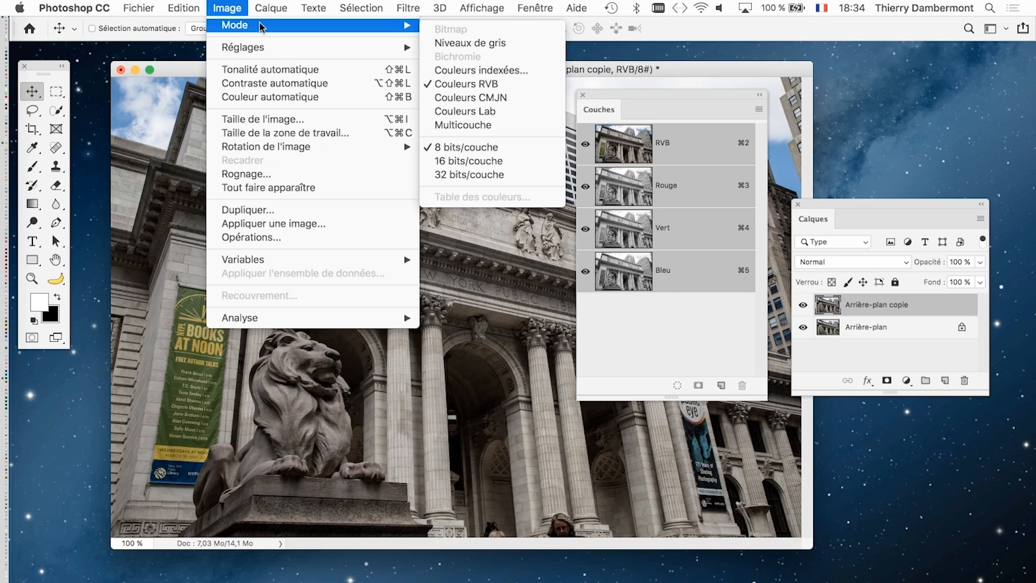
{"action": "left_click", "coordinate": [452, 40]}
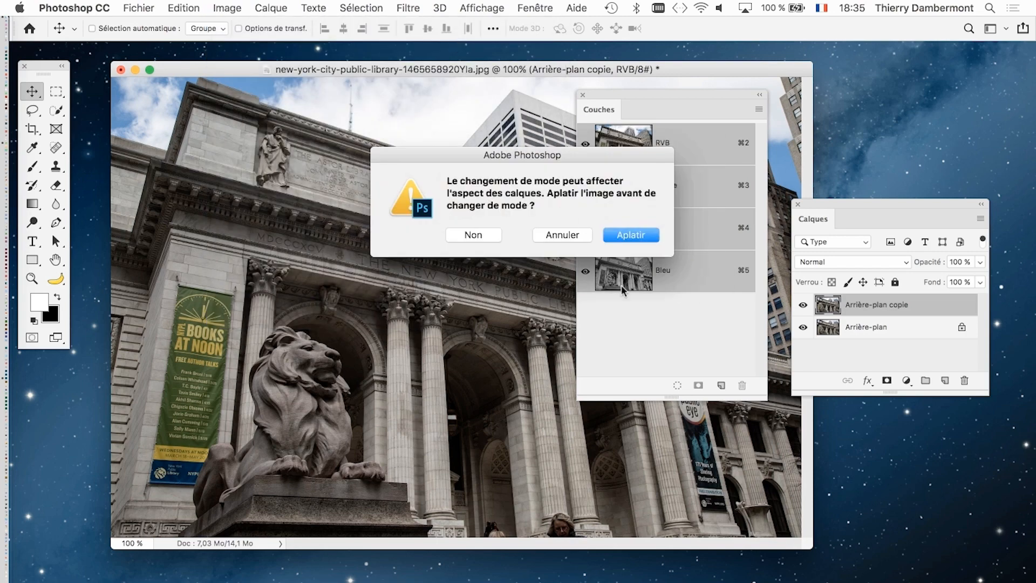
{"action": "left_click", "coordinate": [564, 235]}
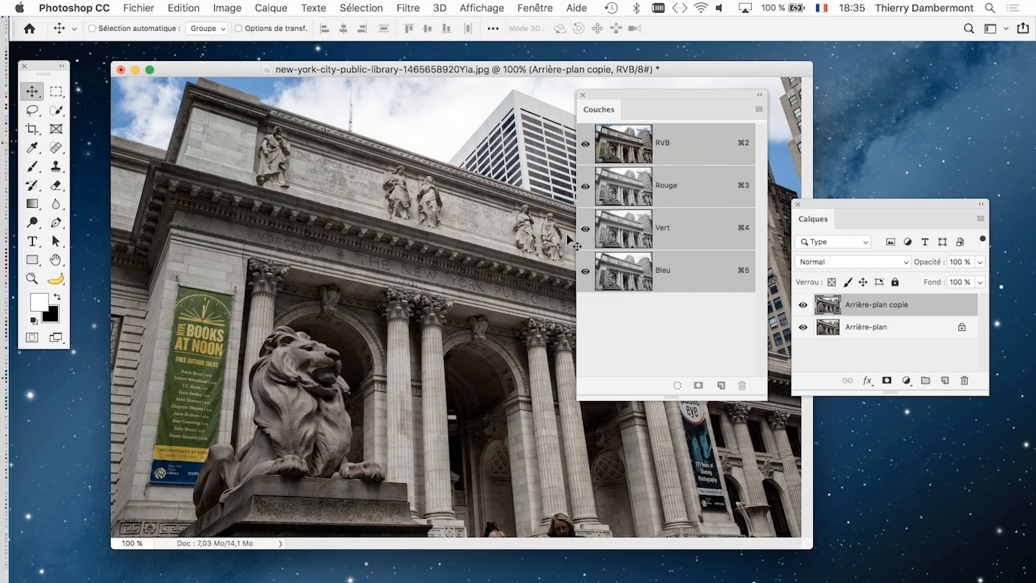
- Close and redisplay the Couches panel, then move it and the Calques panel out of the way to clear the photo
{"action": "left_click", "coordinate": [583, 95]}
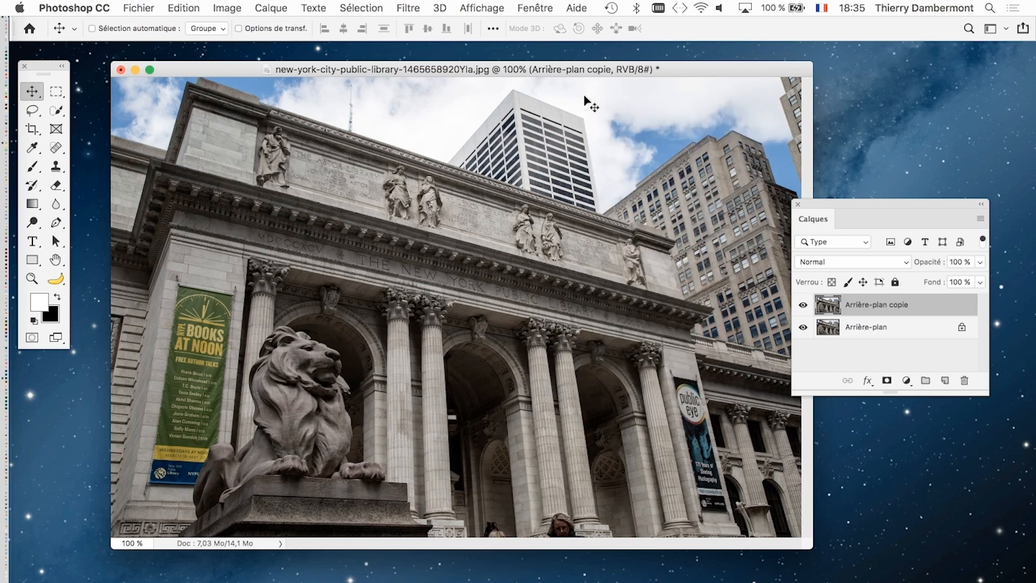
{"action": "left_click", "coordinate": [539, 7]}
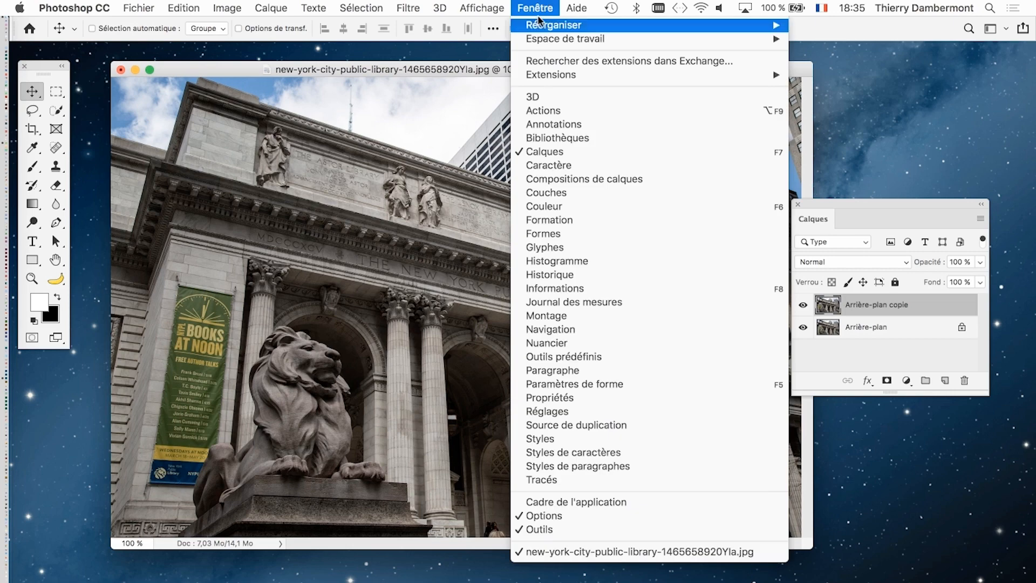
{"action": "left_click", "coordinate": [577, 191]}
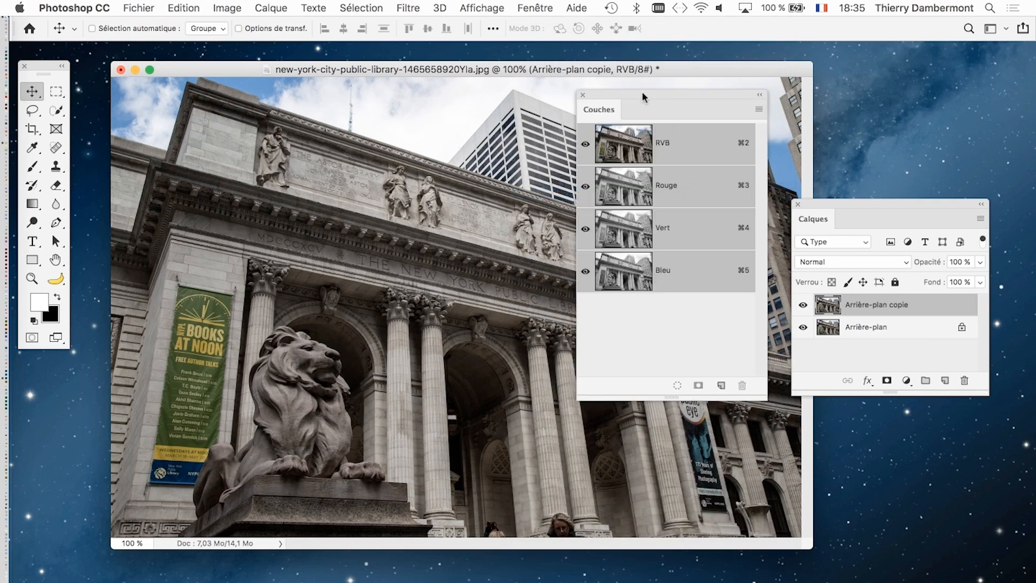
{"action": "left_click_drag", "start_coordinate": [821, 202], "coordinate": [332, 578]}
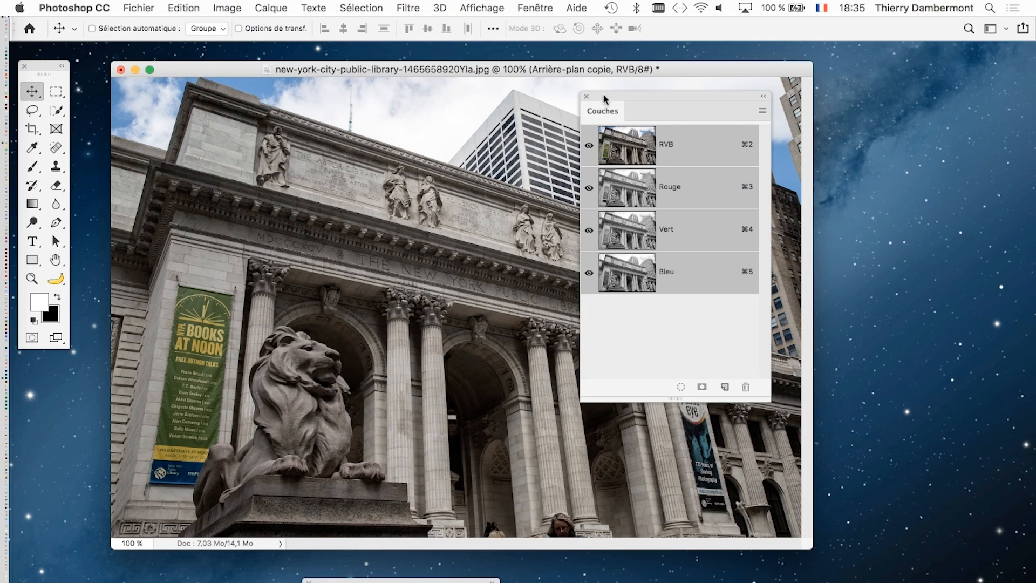
{"action": "left_click_drag", "start_coordinate": [604, 93], "coordinate": [766, 107]}
- Compare the Rouge, Vert and Bleu channels of the library photo by viewing each one alone
{"action": "left_click", "coordinate": [852, 209]}
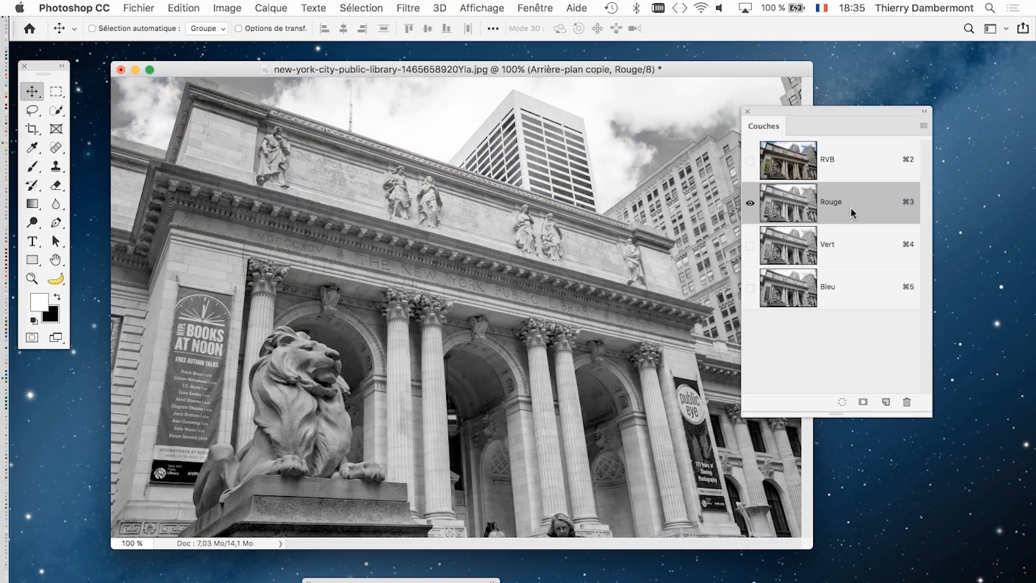
{"action": "left_click", "coordinate": [839, 257]}
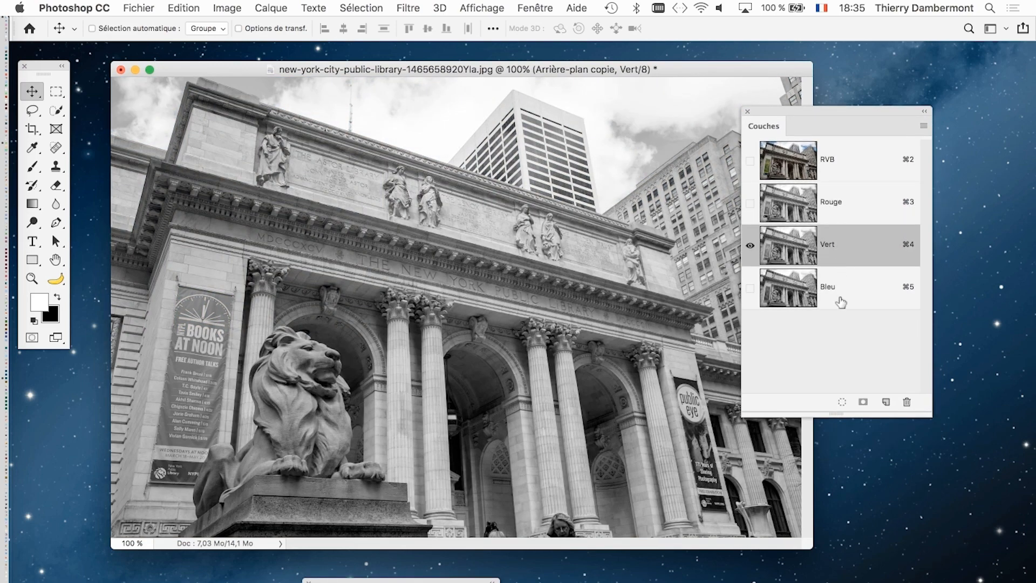
{"action": "left_click", "coordinate": [840, 296]}
{"action": "left_click", "coordinate": [843, 248]}
{"action": "left_click", "coordinate": [840, 203]}
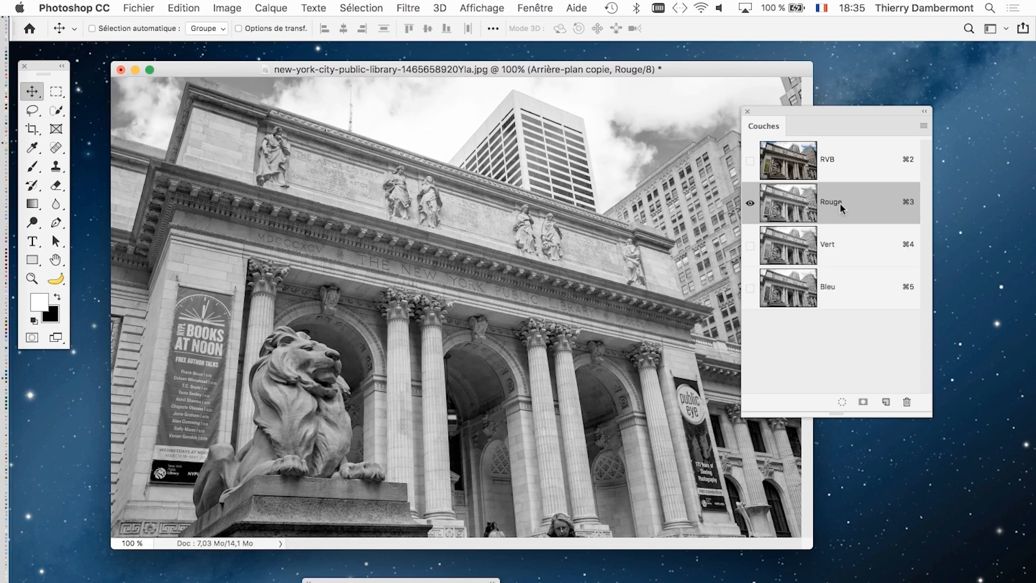
{"action": "left_click", "coordinate": [842, 251]}
{"action": "left_click", "coordinate": [845, 286]}
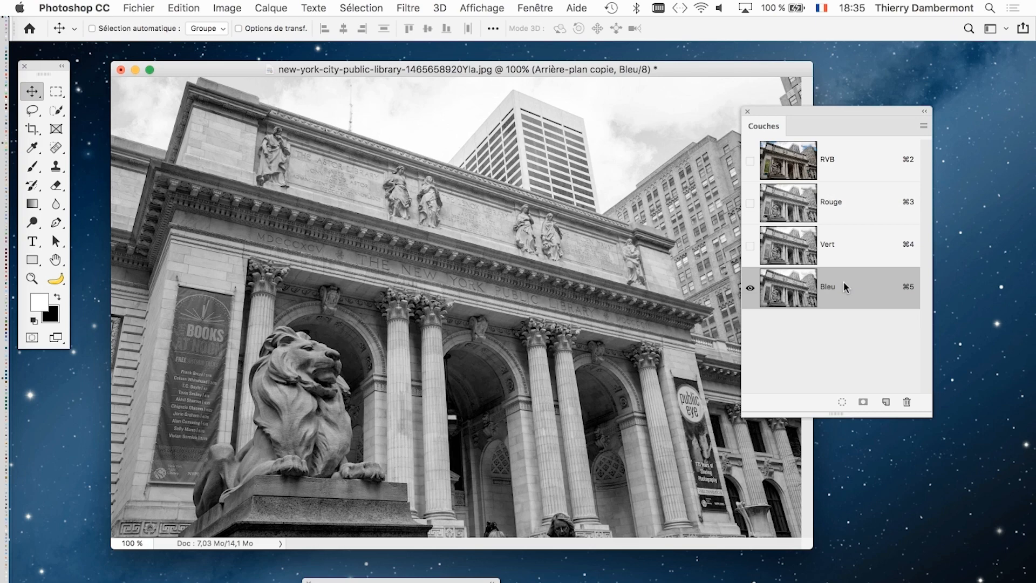
{"action": "left_click", "coordinate": [849, 250]}
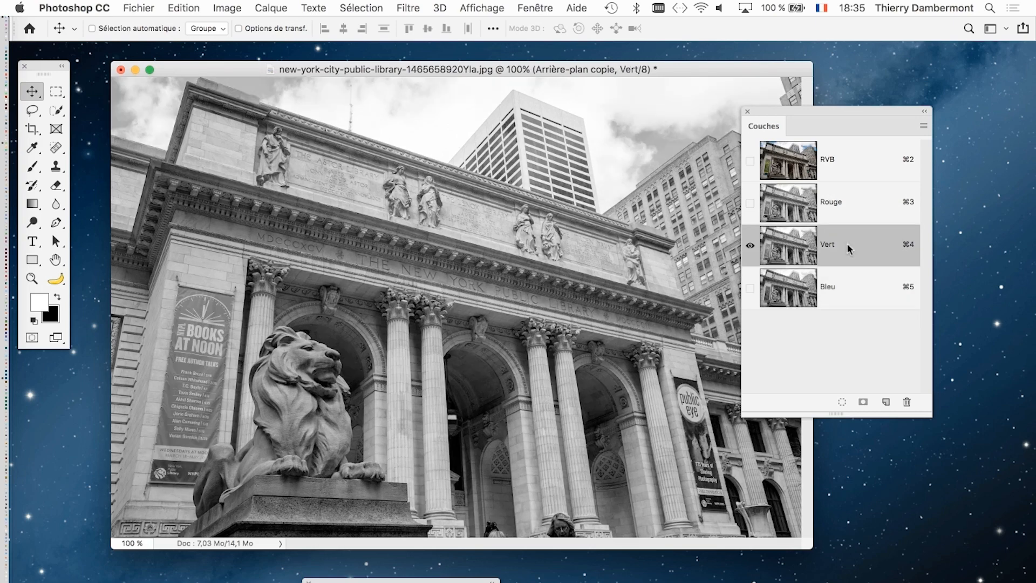
{"action": "left_click", "coordinate": [844, 206]}
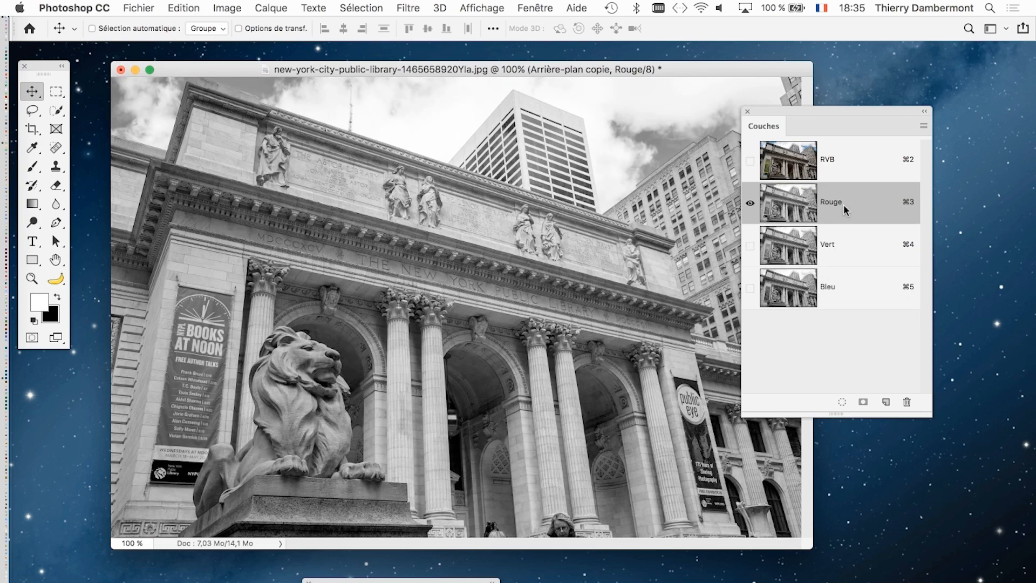
{"action": "left_click", "coordinate": [844, 247]}
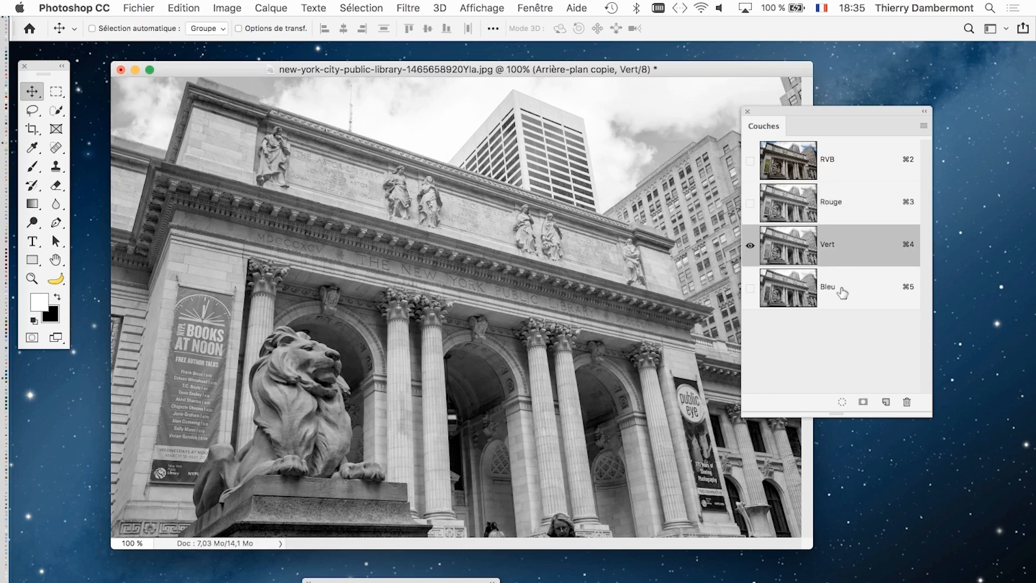
{"action": "left_click", "coordinate": [842, 289]}
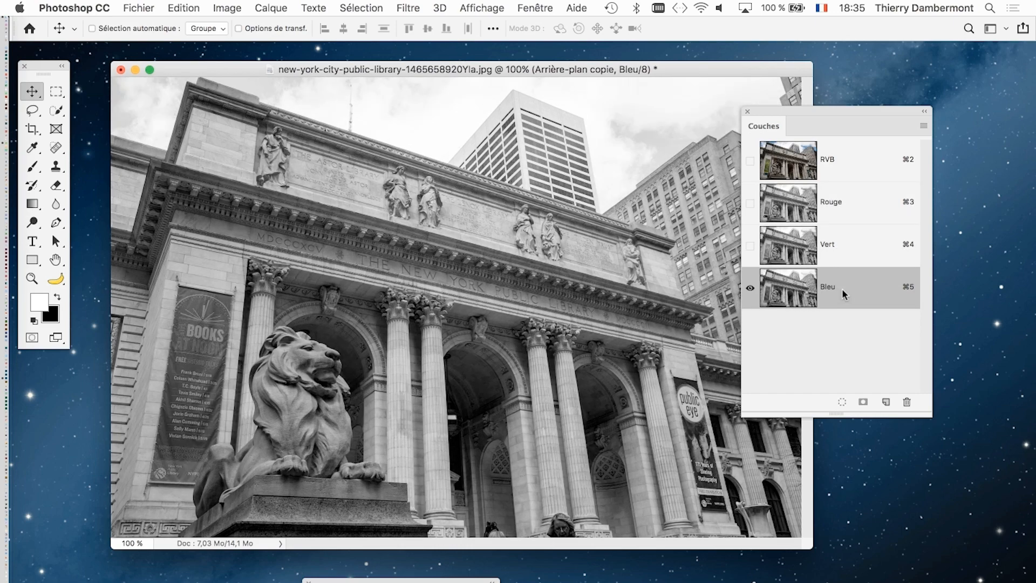
- Check the Vert channel again with the Couches panel over the photo, then show only the Rouge channel and move the panel aside
{"action": "key", "text": "super"}
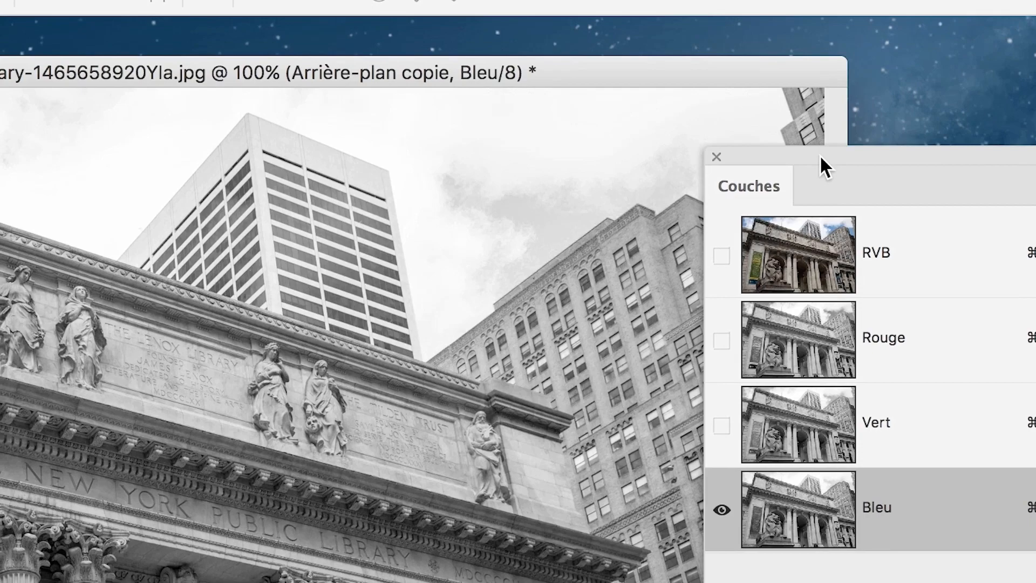
{"action": "left_click_drag", "start_coordinate": [820, 154], "coordinate": [538, 166]}
{"action": "left_click", "coordinate": [599, 437]}
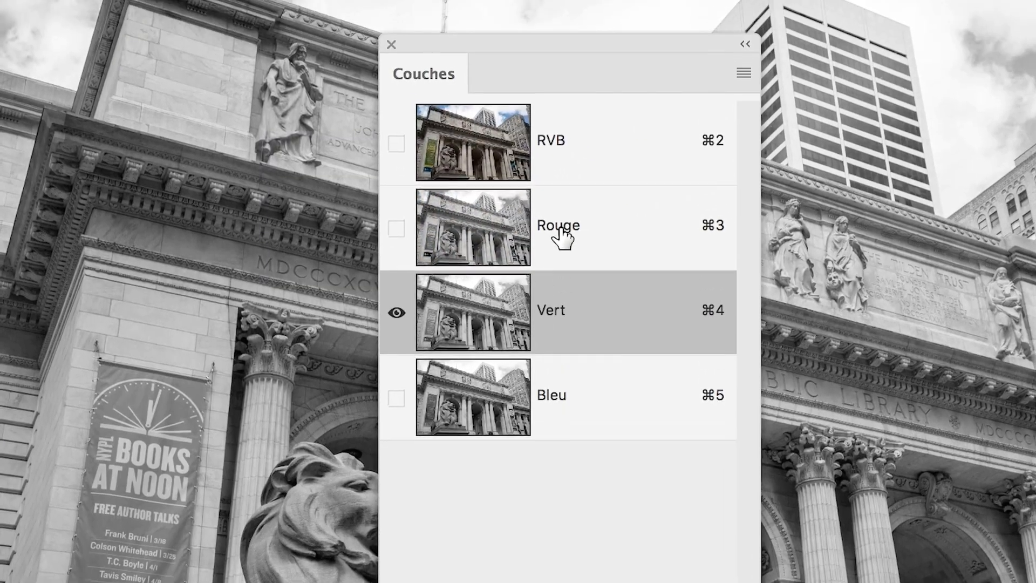
{"action": "left_click", "coordinate": [604, 355]}
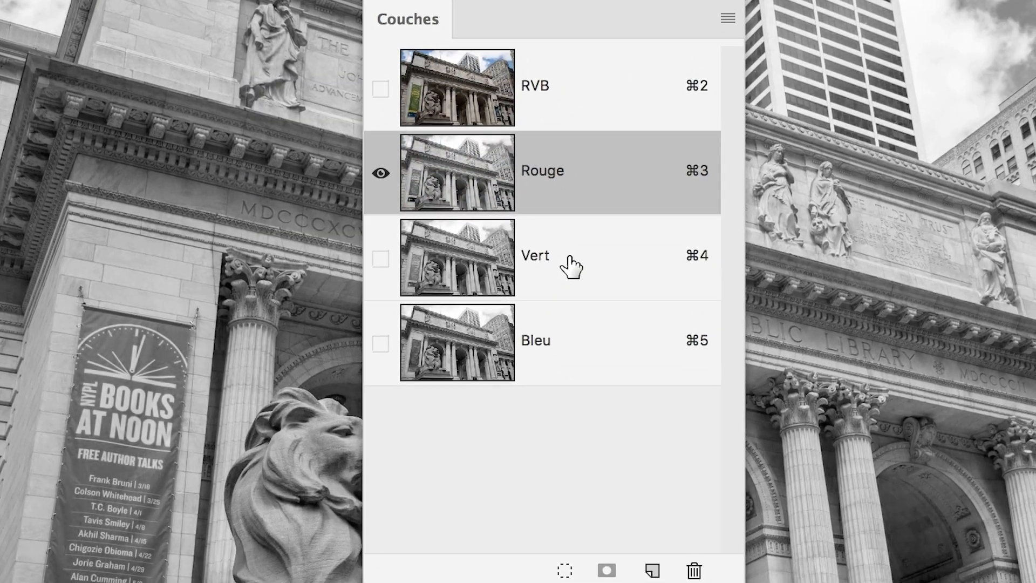
{"action": "left_click", "coordinate": [584, 321]}
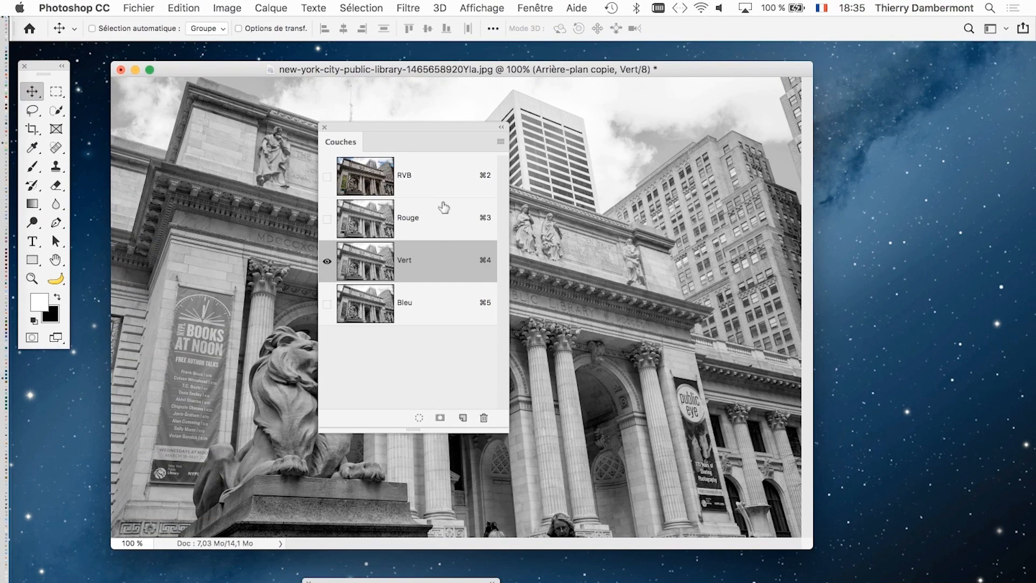
{"action": "left_click", "coordinate": [463, 211]}
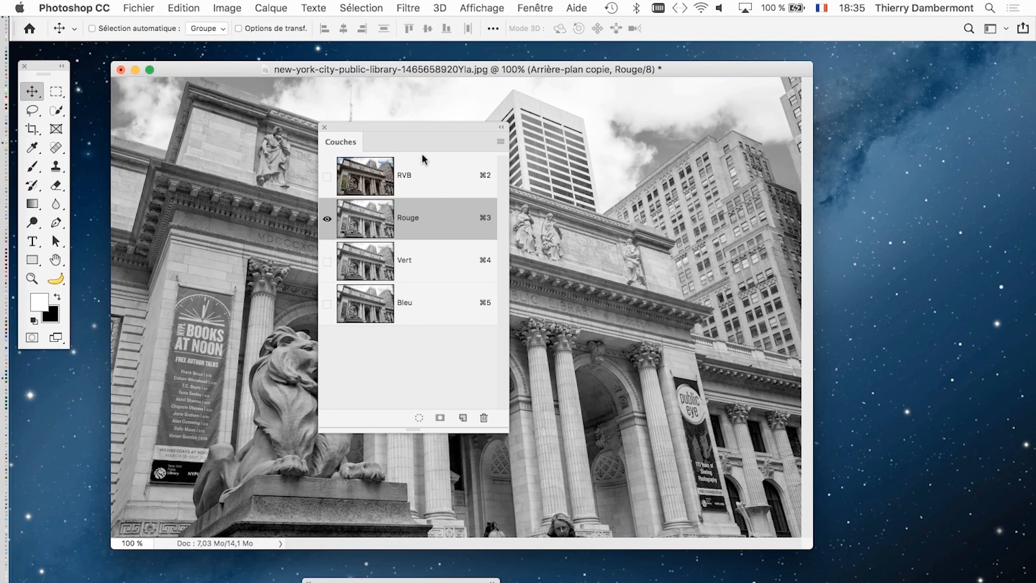
{"action": "left_click_drag", "start_coordinate": [411, 128], "coordinate": [840, 164]}
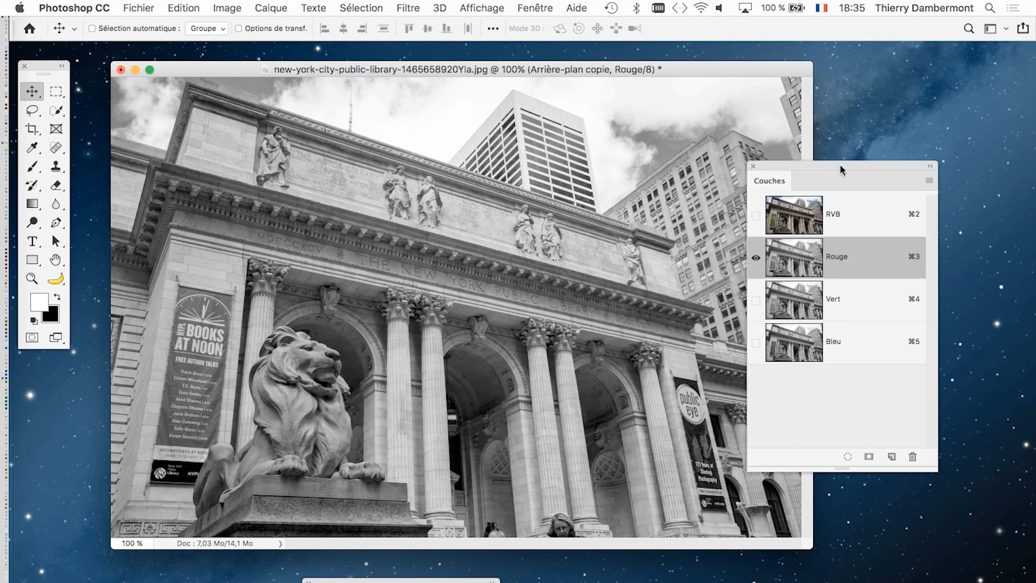
{"action": "left_click", "coordinate": [226, 7]}
{"action": "mouse_move", "coordinate": [238, 24]}
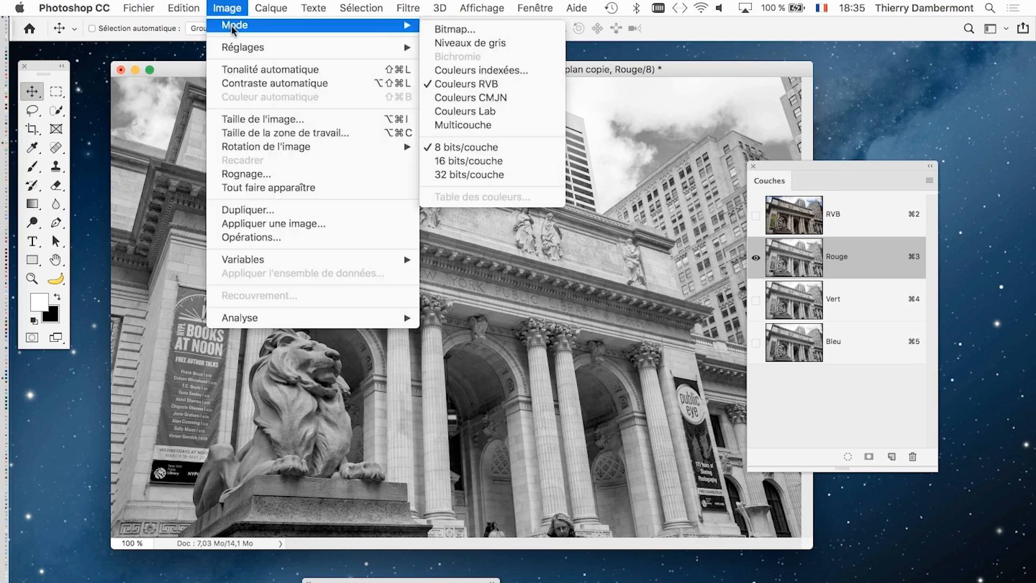
{"action": "left_click", "coordinate": [487, 47]}
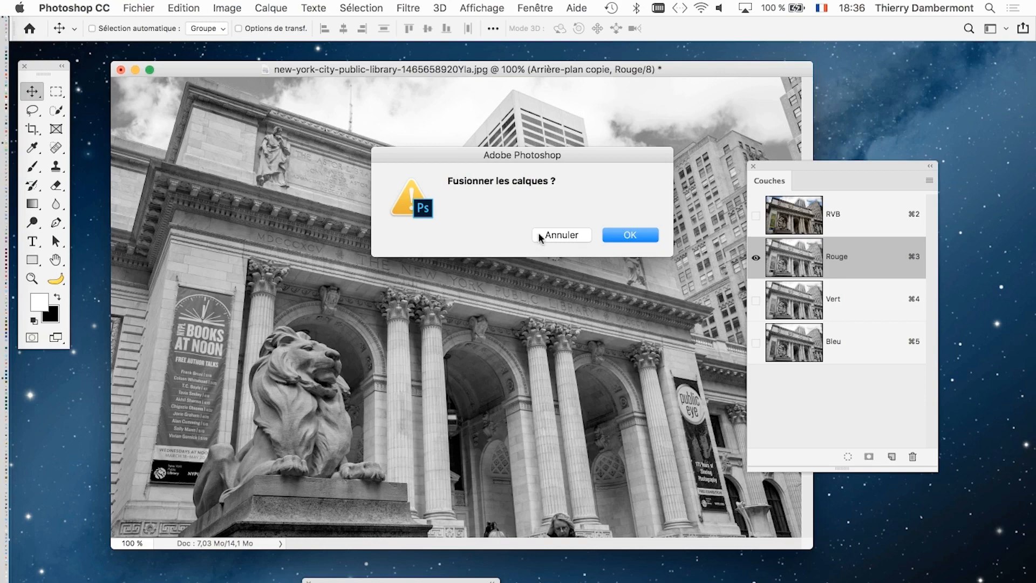
{"action": "left_click", "coordinate": [541, 235]}
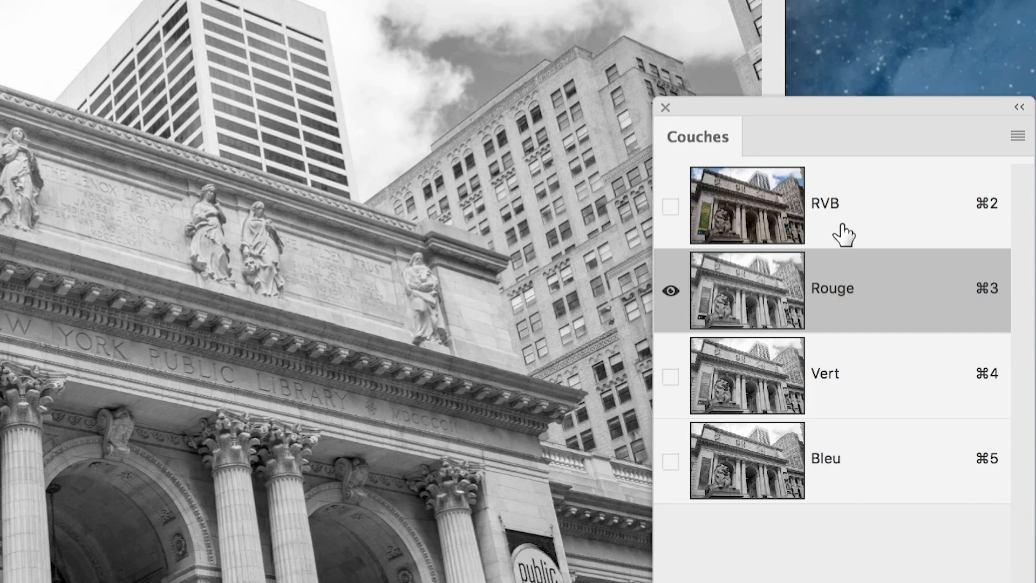
- Reactivate the composite RVB channel and bring the Calques panel back over the photo
{"action": "left_click", "coordinate": [843, 234]}
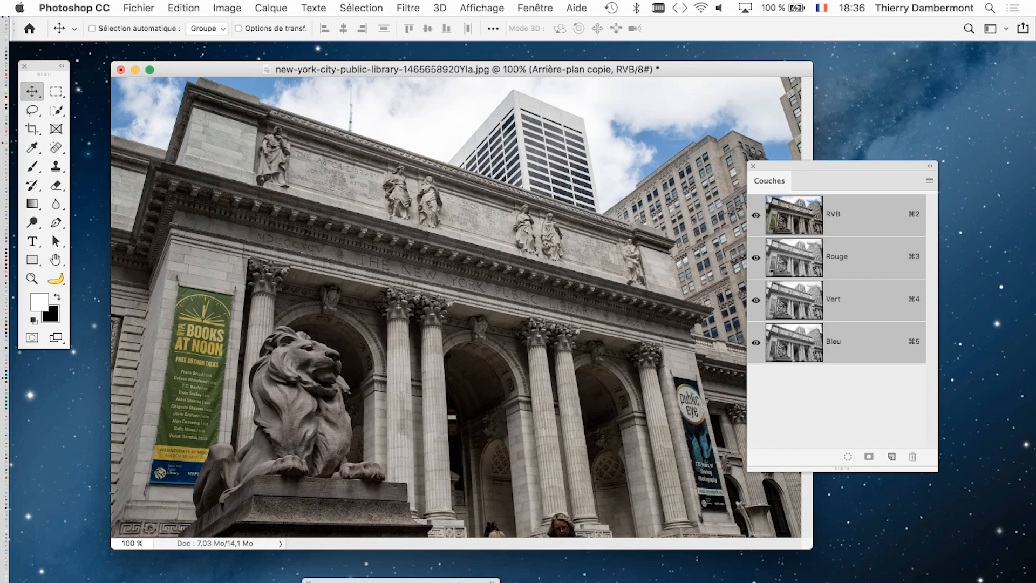
{"action": "left_click_drag", "start_coordinate": [458, 579], "coordinate": [616, 124]}
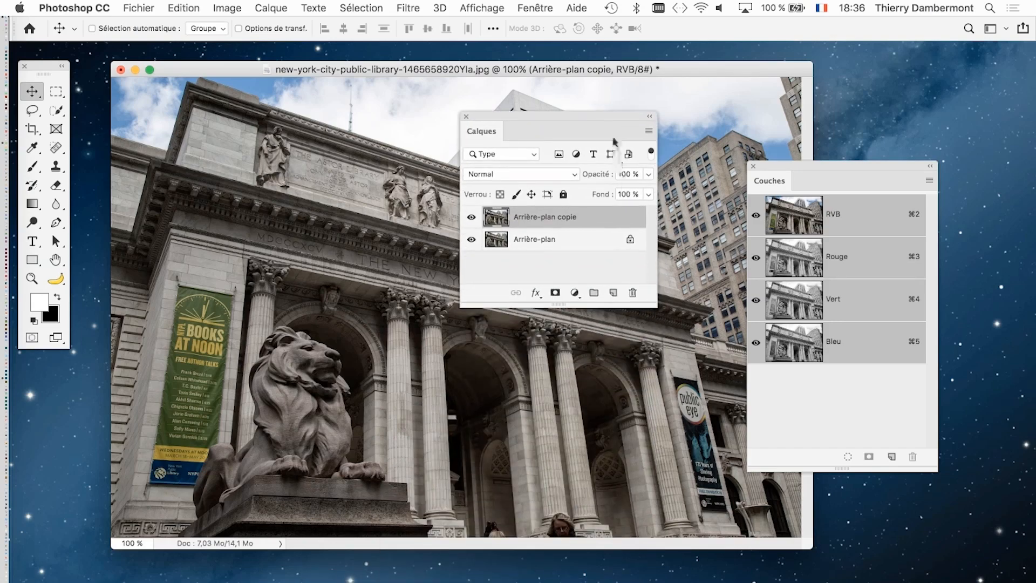
- Clear the Couches and Calques panels off the photo and add a Mélangeur de couches adjustment layer above Arrière-plan copie, with its properties within view
{"action": "left_click_drag", "start_coordinate": [775, 163], "coordinate": [66, 406]}
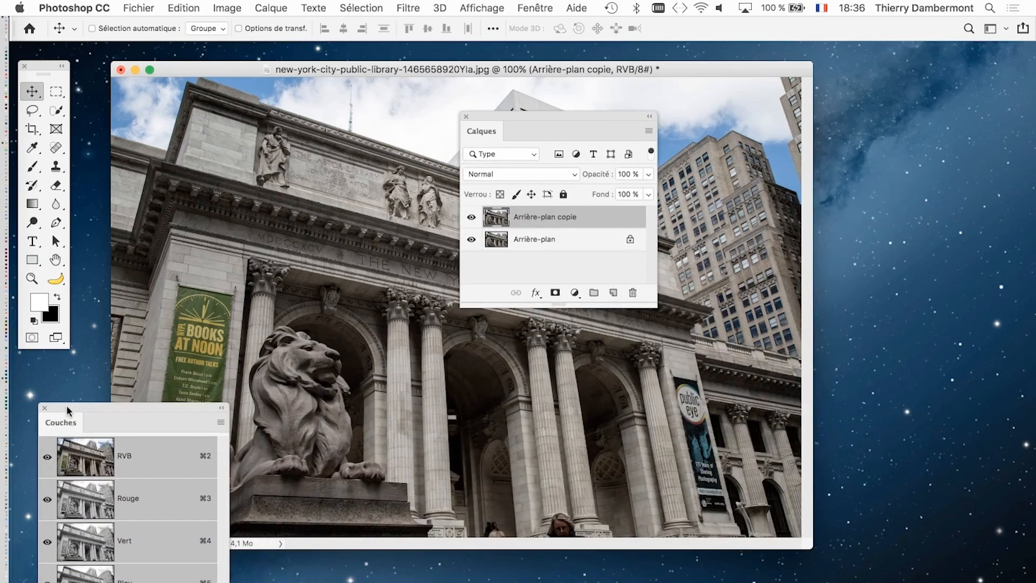
{"action": "left_click_drag", "start_coordinate": [501, 114], "coordinate": [704, 134]}
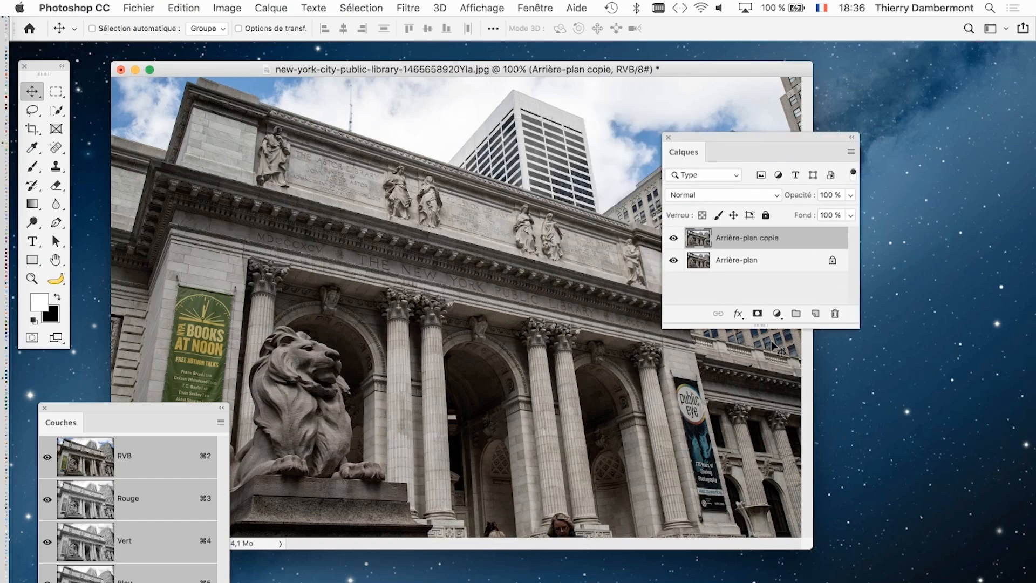
{"action": "left_click", "coordinate": [776, 314]}
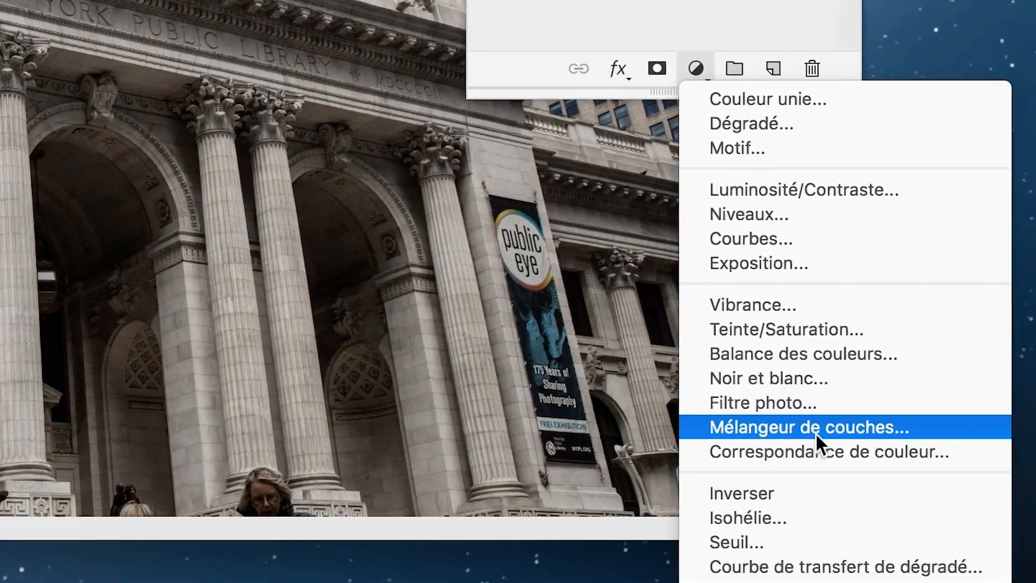
{"action": "left_click", "coordinate": [815, 432]}
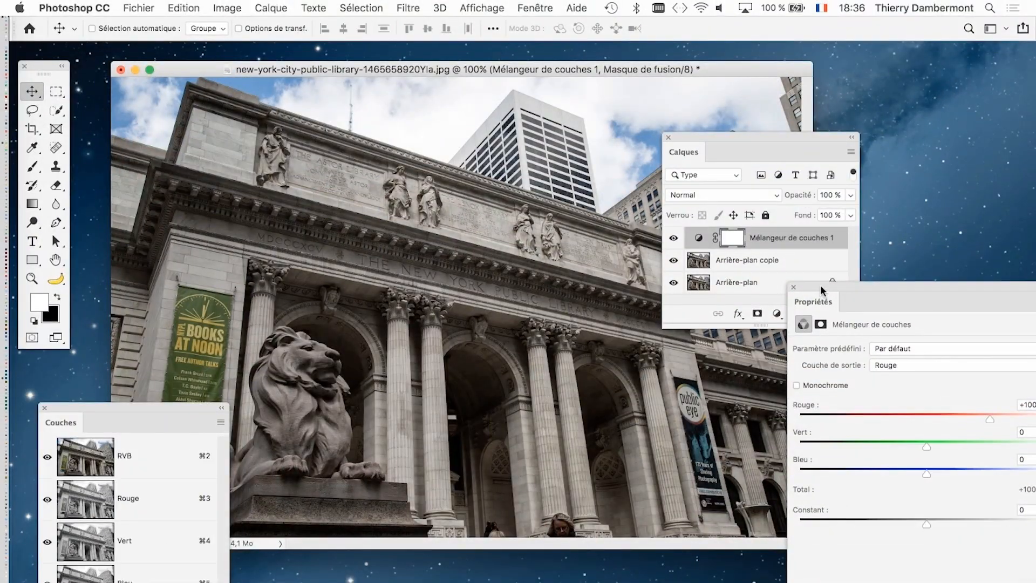
{"action": "left_click_drag", "start_coordinate": [820, 285], "coordinate": [702, 66]}
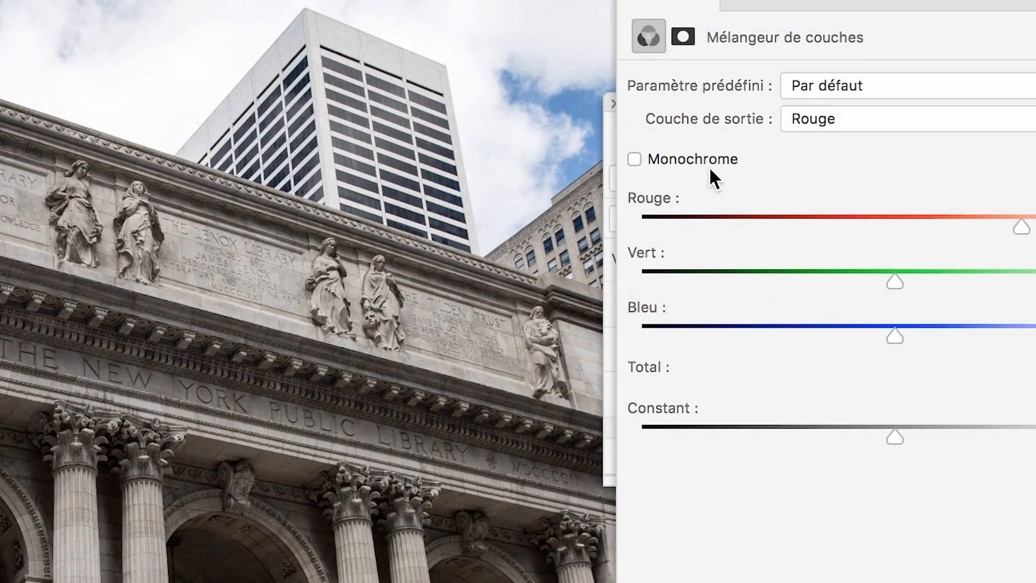
- Make the channel mixer monochrome and set Rouge to +92, Vert to +96 and Bleu to -70
{"action": "left_click", "coordinate": [566, 105]}
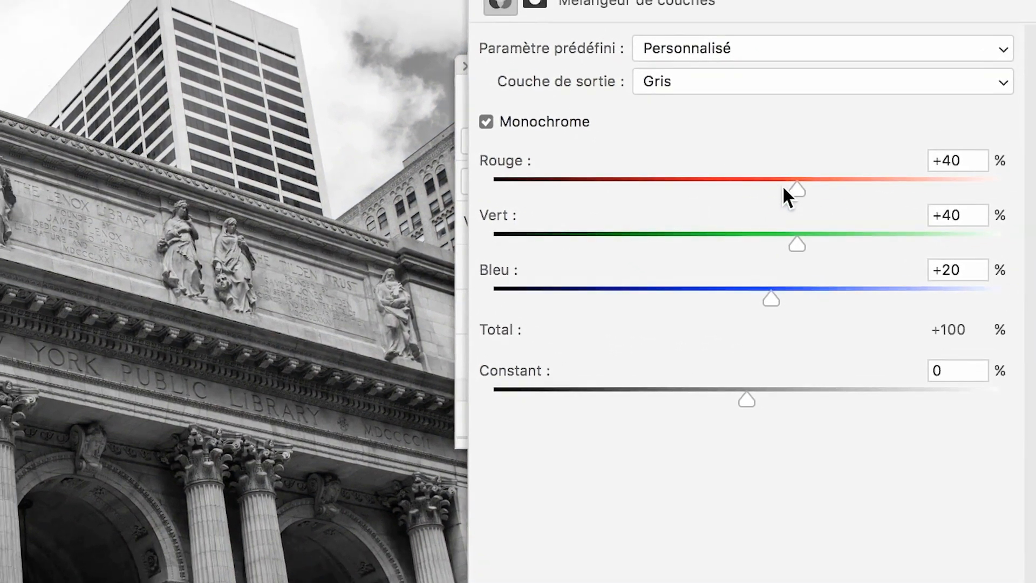
{"action": "left_click_drag", "start_coordinate": [936, 231], "coordinate": [830, 222]}
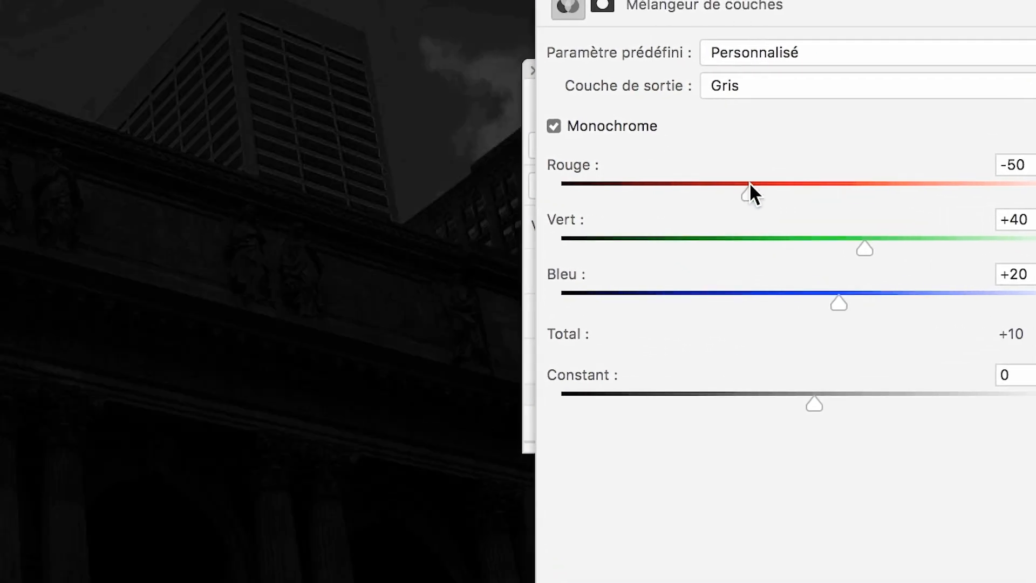
{"action": "left_click_drag", "start_coordinate": [750, 188], "coordinate": [896, 188]}
{"action": "left_click_drag", "start_coordinate": [865, 247], "coordinate": [866, 199]}
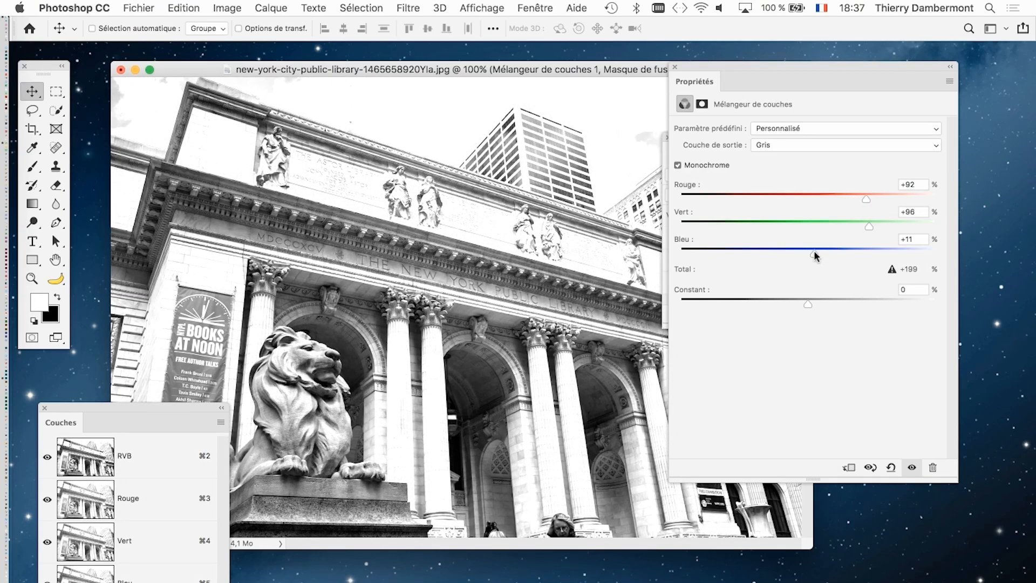
{"action": "left_click_drag", "start_coordinate": [810, 252], "coordinate": [763, 252]}
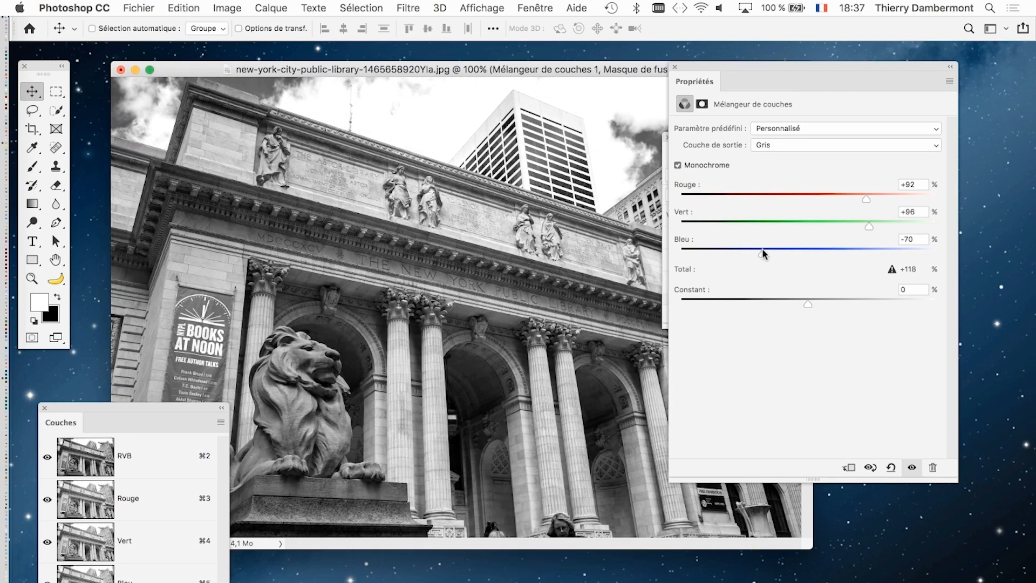
- Try other Rouge, Vert and Bleu proportions in the monochrome channel mixer and close its properties
{"action": "left_click_drag", "start_coordinate": [762, 252], "coordinate": [849, 252]}
{"action": "left_click_drag", "start_coordinate": [868, 225], "coordinate": [748, 226]}
{"action": "mouse_move", "coordinate": [866, 200]}
{"action": "left_mouse_down"}
{"action": "mouse_move", "coordinate": [902, 199]}
{"action": "mouse_move", "coordinate": [882, 199]}
{"action": "left_mouse_up"}
{"action": "left_click_drag", "start_coordinate": [748, 225], "coordinate": [873, 226]}
{"action": "mouse_move", "coordinate": [782, 195]}
{"action": "left_mouse_down"}
{"action": "mouse_move", "coordinate": [743, 194]}
{"action": "mouse_move", "coordinate": [807, 195]}
{"action": "mouse_move", "coordinate": [778, 195]}
{"action": "left_mouse_up"}
{"action": "left_click", "coordinate": [674, 67]}
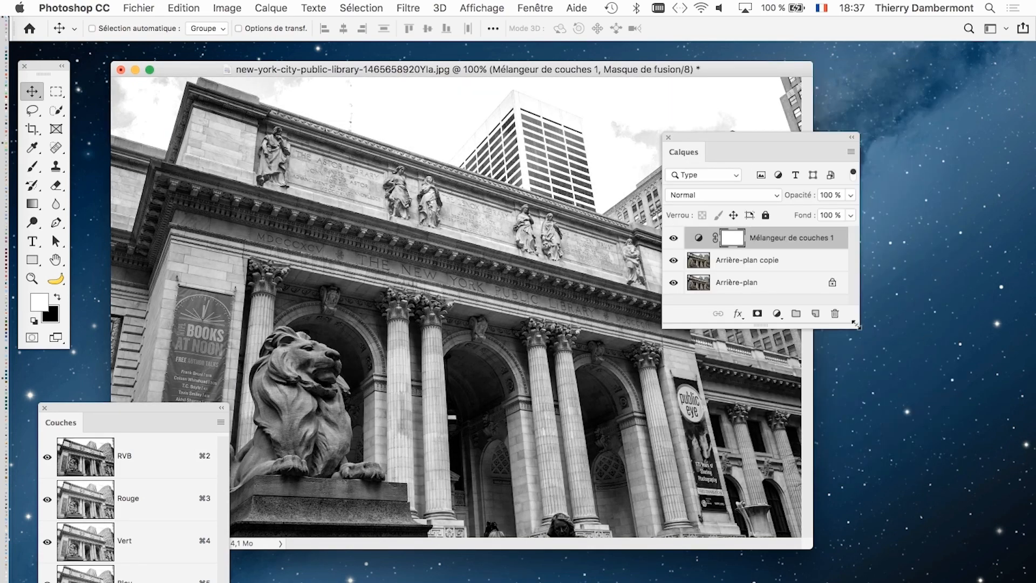
- Enlarge and reposition the Calques panel, and delete the Mélangeur de couches adjustment layer
{"action": "left_click_drag", "start_coordinate": [858, 326], "coordinate": [871, 410]}
{"action": "left_click_drag", "start_coordinate": [738, 135], "coordinate": [779, 114]}
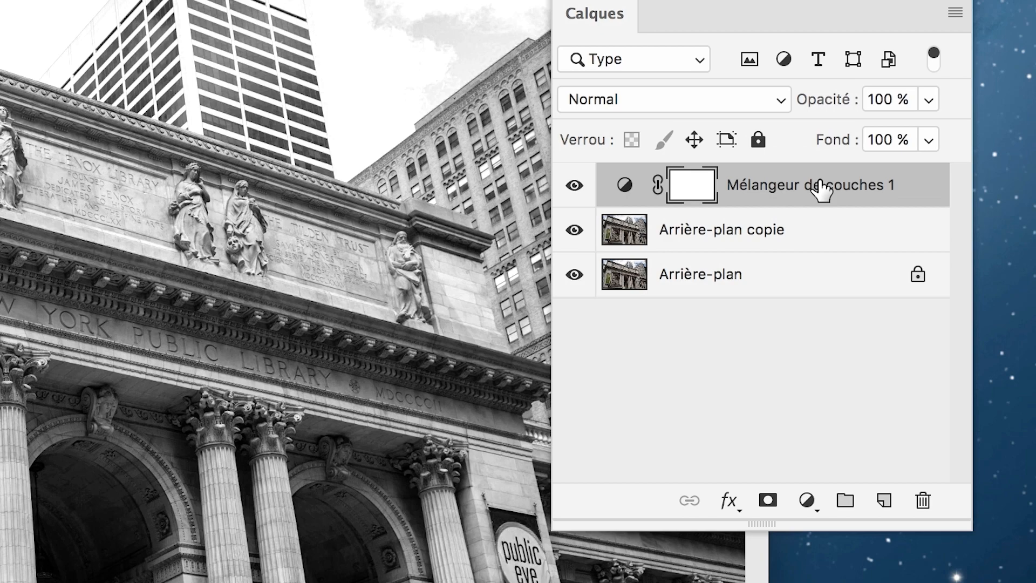
{"action": "left_click_drag", "start_coordinate": [820, 189], "coordinate": [924, 501]}
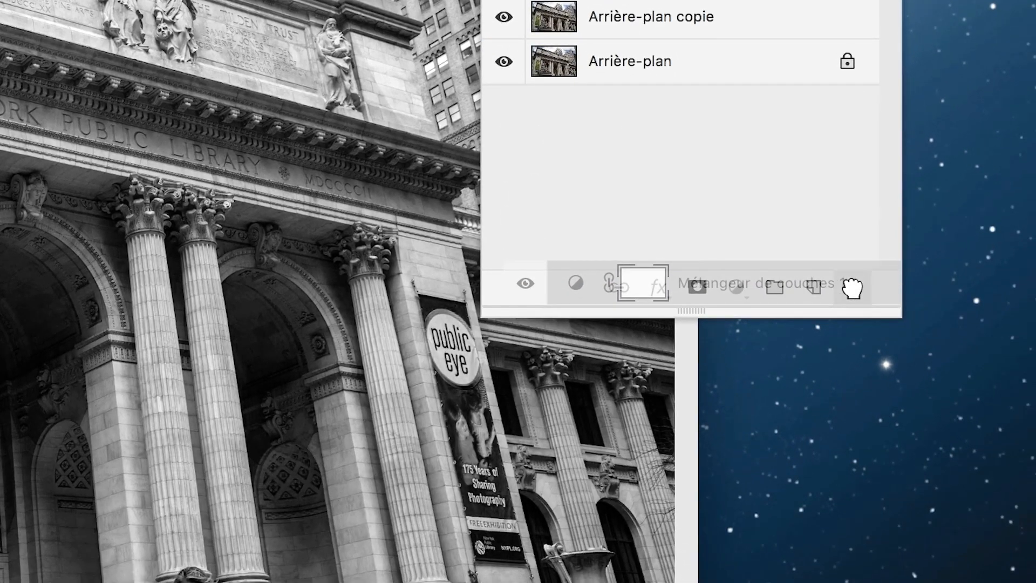
{"action": "left_click_drag", "start_coordinate": [851, 287], "coordinate": [853, 289]}
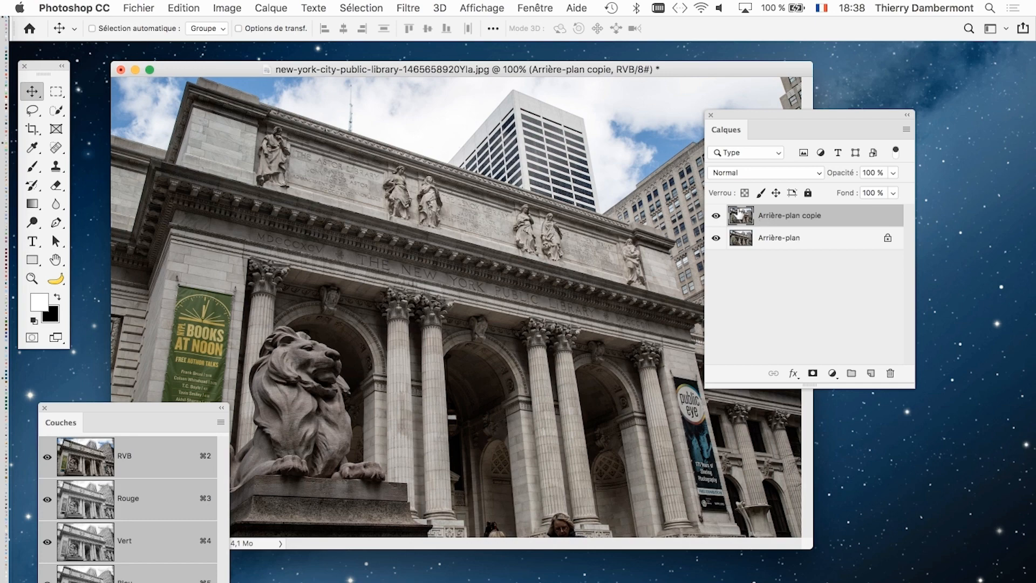
- Add a Noir et blanc adjustment layer above Arrière-plan copie and shift its properties panel away from the photo
{"action": "left_click_drag", "start_coordinate": [762, 112], "coordinate": [717, 95]}
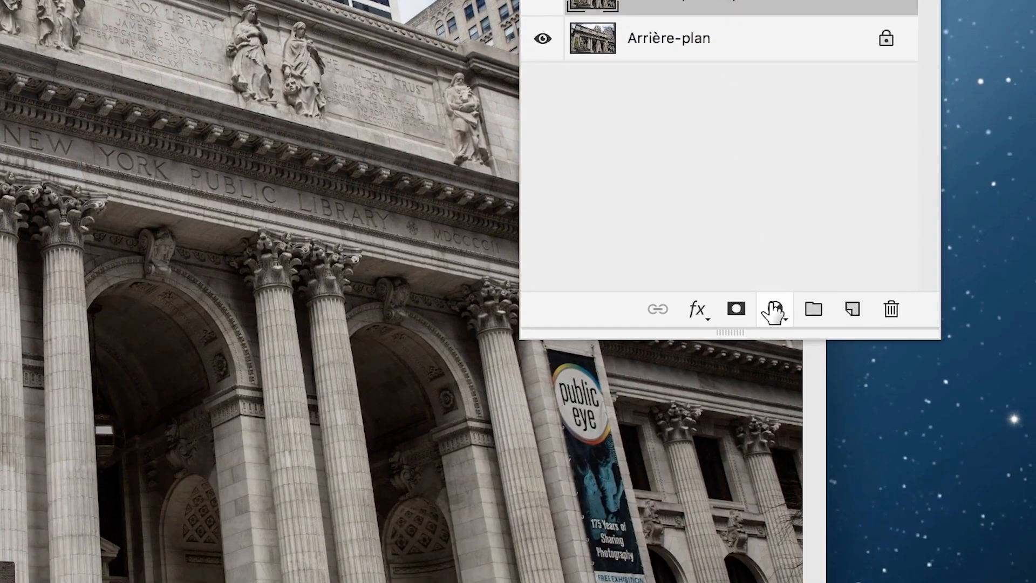
{"action": "left_click", "coordinate": [833, 513]}
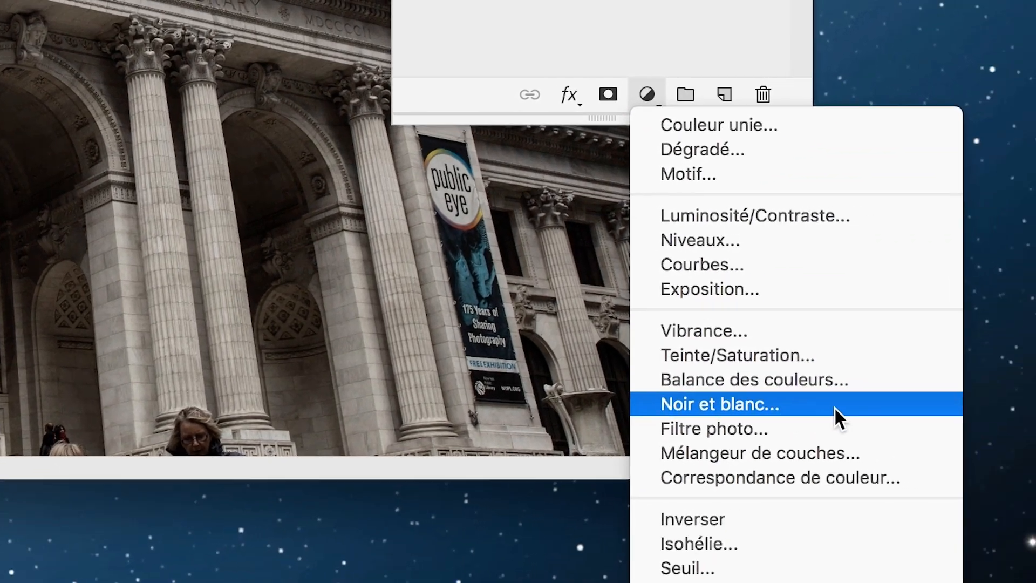
{"action": "left_click", "coordinate": [834, 406]}
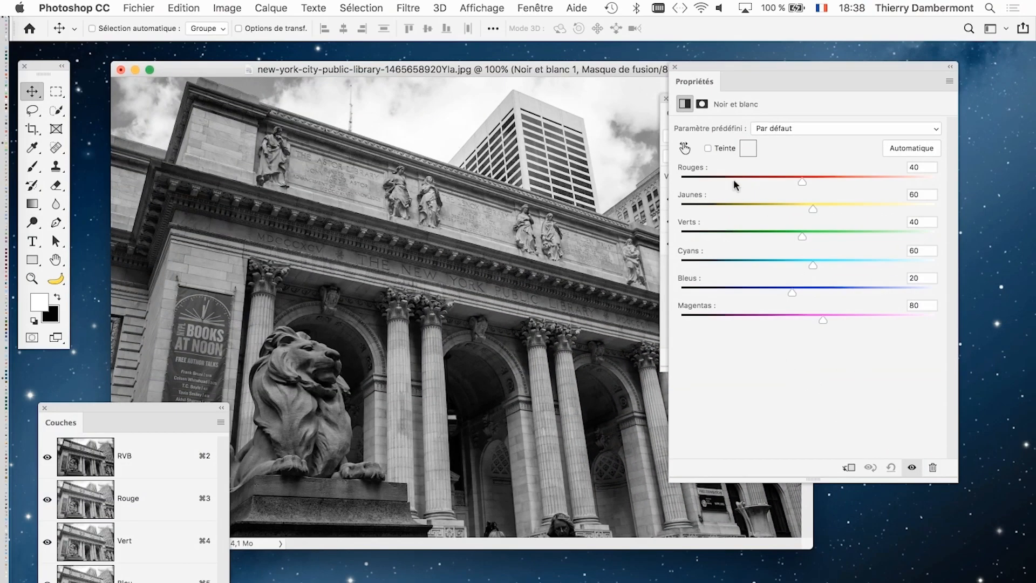
{"action": "left_click_drag", "start_coordinate": [707, 66], "coordinate": [740, 50]}
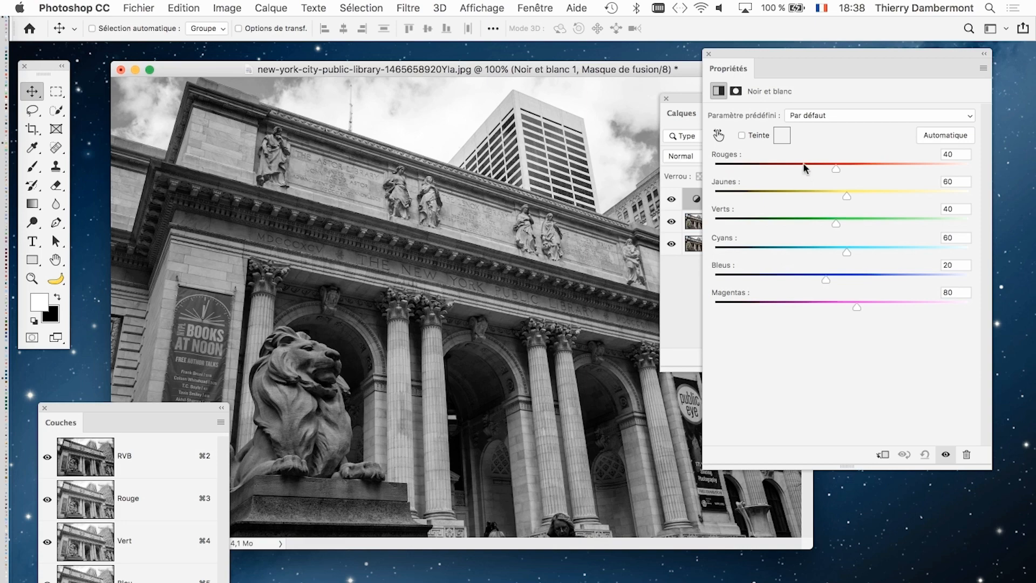
- Set the Noir et blanc mix to Rouges -70, Jaunes 185, Verts -99, Cyans -85 and Bleus 231
{"action": "left_click_drag", "start_coordinate": [803, 163], "coordinate": [780, 167]}
{"action": "left_click_drag", "start_coordinate": [868, 192], "coordinate": [911, 195]}
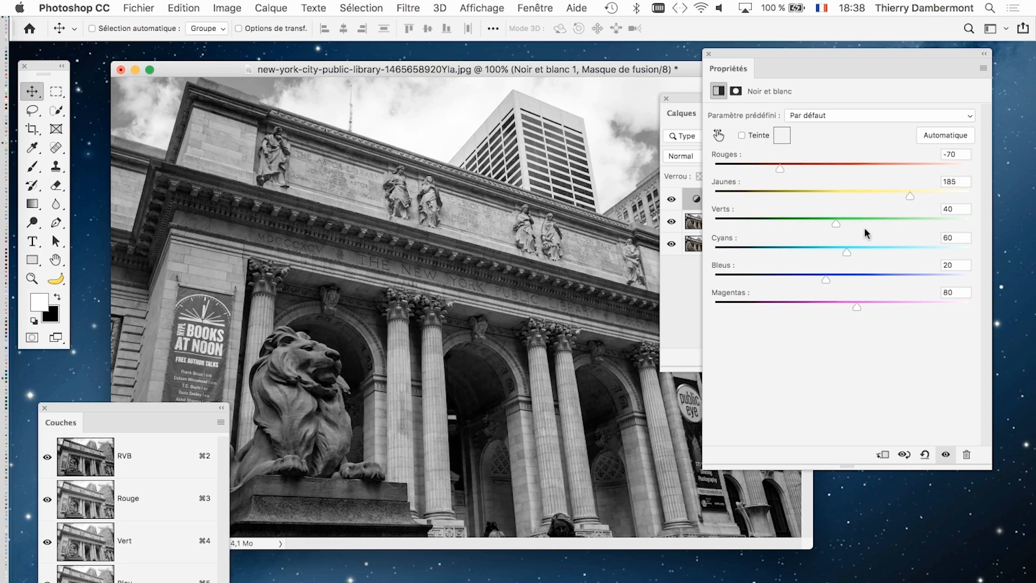
{"action": "left_click_drag", "start_coordinate": [836, 223], "coordinate": [766, 223]}
{"action": "left_click_drag", "start_coordinate": [834, 254], "coordinate": [772, 250]}
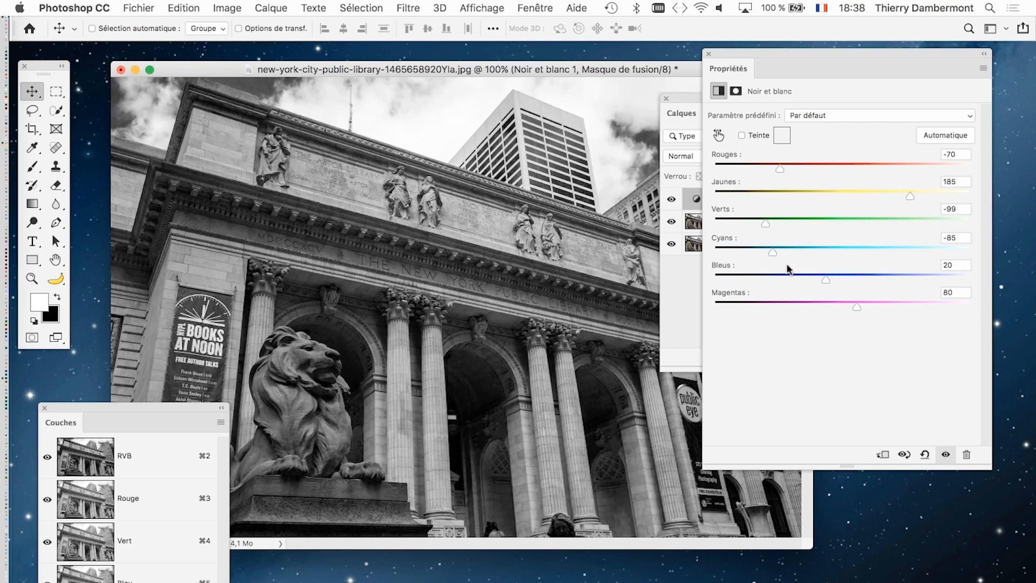
{"action": "left_click_drag", "start_coordinate": [826, 278], "coordinate": [934, 274]}
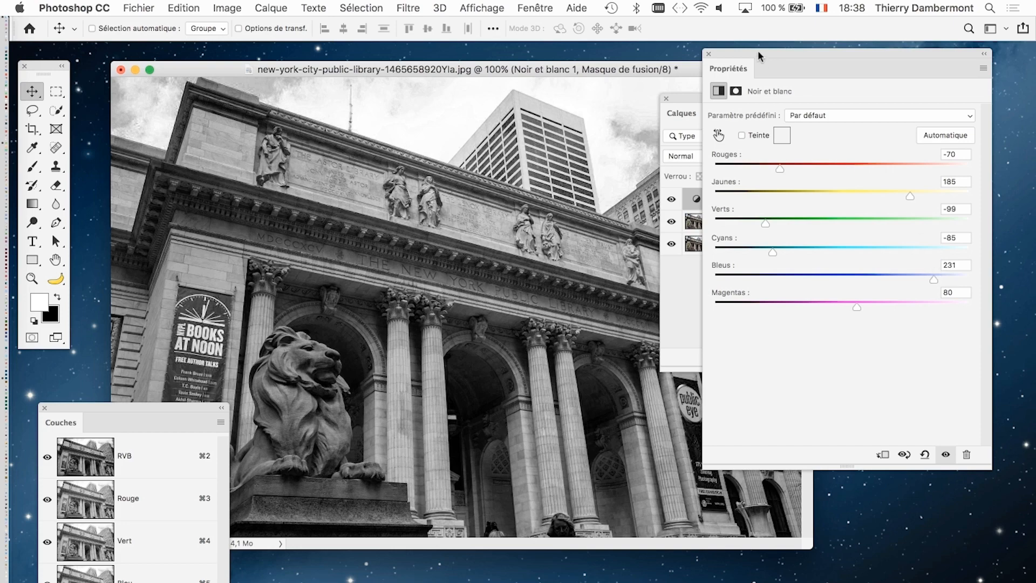
- Move the Calques and Couches panels down off the photo and reposition the Propriétés panel beside it
{"action": "left_click_drag", "start_coordinate": [735, 54], "coordinate": [810, 67]}
{"action": "left_click_drag", "start_coordinate": [717, 102], "coordinate": [469, 571]}
{"action": "left_click_drag", "start_coordinate": [199, 406], "coordinate": [201, 582]}
{"action": "left_click_drag", "start_coordinate": [815, 66], "coordinate": [801, 118]}
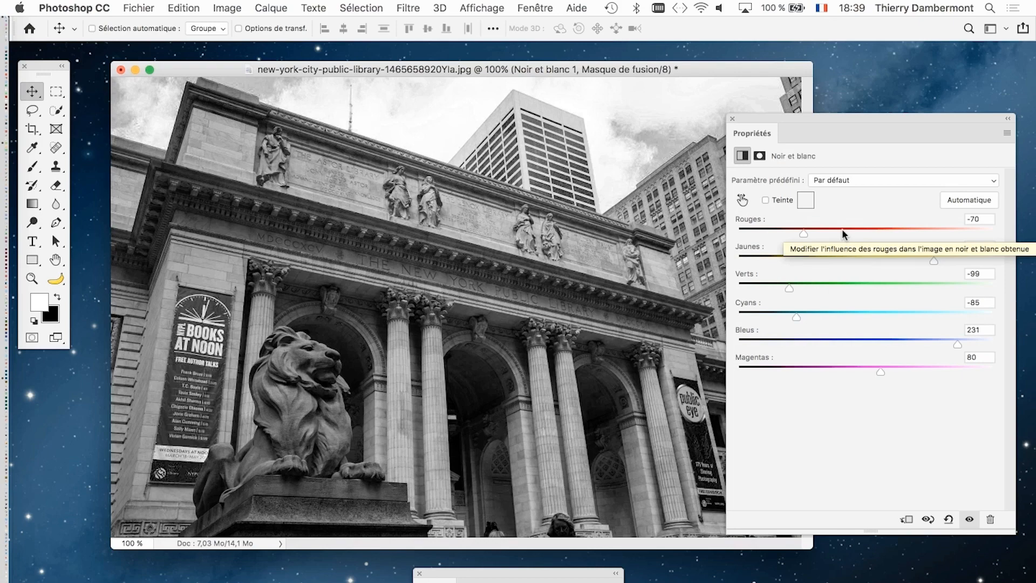
- Lighten the black-and-white mix with Rouges -38, Jaunes 206, Verts 214 and Cyans 268
{"action": "mouse_move", "coordinate": [850, 232]}
{"action": "left_mouse_down"}
{"action": "mouse_move", "coordinate": [866, 229]}
{"action": "mouse_move", "coordinate": [798, 228]}
{"action": "mouse_move", "coordinate": [838, 231]}
{"action": "left_mouse_up"}
{"action": "left_click_drag", "start_coordinate": [933, 261], "coordinate": [959, 262]}
{"action": "left_click_drag", "start_coordinate": [810, 285], "coordinate": [948, 288]}
{"action": "left_click_drag", "start_coordinate": [798, 318], "coordinate": [976, 313]}
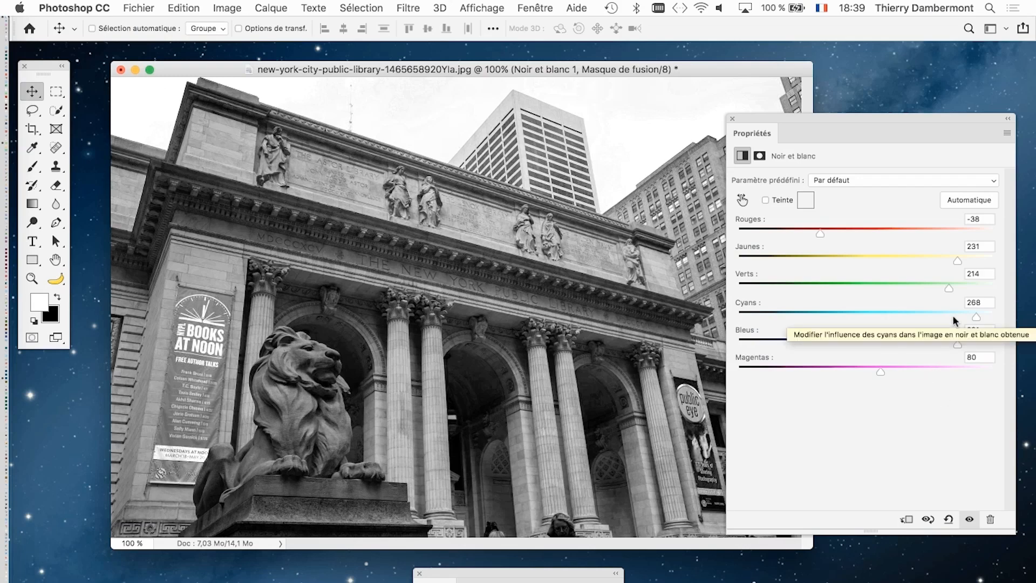
{"action": "left_click_drag", "start_coordinate": [950, 290], "coordinate": [944, 261]}
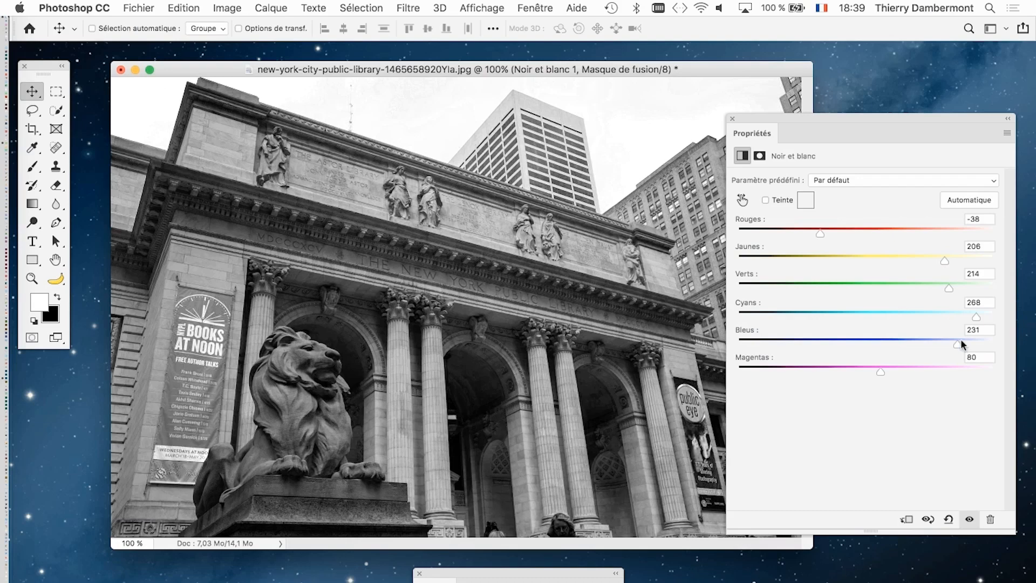
- Set the black-and-white mix to Rouges 251, Jaunes 193, Cyans 239, Bleus 300 and Magentas 11, and bring the Calques panel back over the photo
{"action": "left_click_drag", "start_coordinate": [958, 343], "coordinate": [985, 342]}
{"action": "left_click_drag", "start_coordinate": [820, 233], "coordinate": [967, 227]}
{"action": "mouse_move", "coordinate": [944, 261]}
{"action": "left_mouse_down"}
{"action": "mouse_move", "coordinate": [846, 262]}
{"action": "mouse_move", "coordinate": [952, 264]}
{"action": "mouse_move", "coordinate": [939, 265]}
{"action": "left_mouse_up"}
{"action": "mouse_move", "coordinate": [976, 317]}
{"action": "left_mouse_down"}
{"action": "mouse_move", "coordinate": [872, 316]}
{"action": "mouse_move", "coordinate": [962, 319]}
{"action": "left_mouse_up"}
{"action": "left_click_drag", "start_coordinate": [880, 371], "coordinate": [846, 371]}
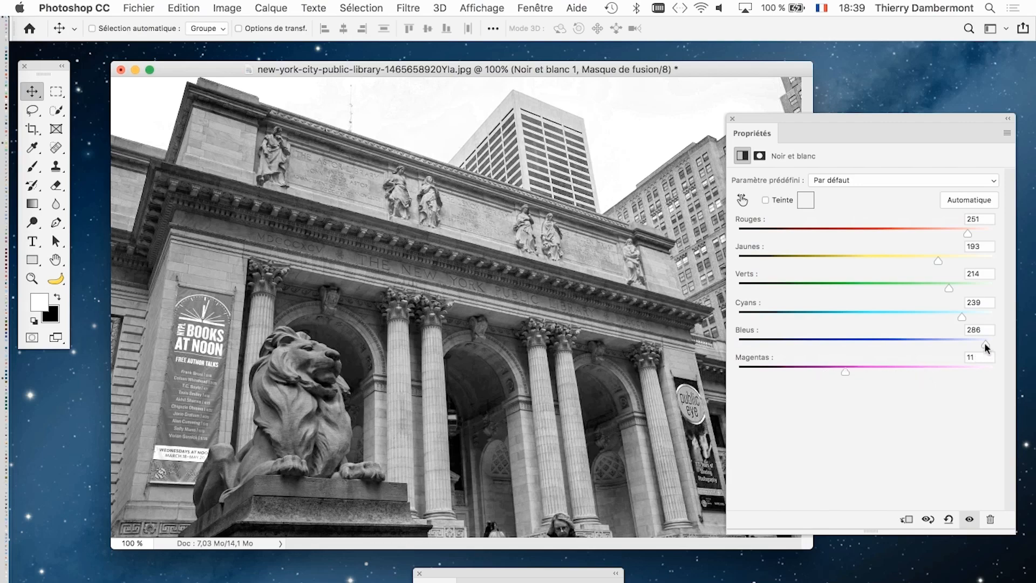
{"action": "mouse_move", "coordinate": [985, 344]}
{"action": "left_mouse_down"}
{"action": "mouse_move", "coordinate": [870, 342]}
{"action": "mouse_move", "coordinate": [989, 343]}
{"action": "left_mouse_up"}
{"action": "left_click_drag", "start_coordinate": [738, 116], "coordinate": [688, 94]}
{"action": "left_click_drag", "start_coordinate": [488, 575], "coordinate": [482, 116]}
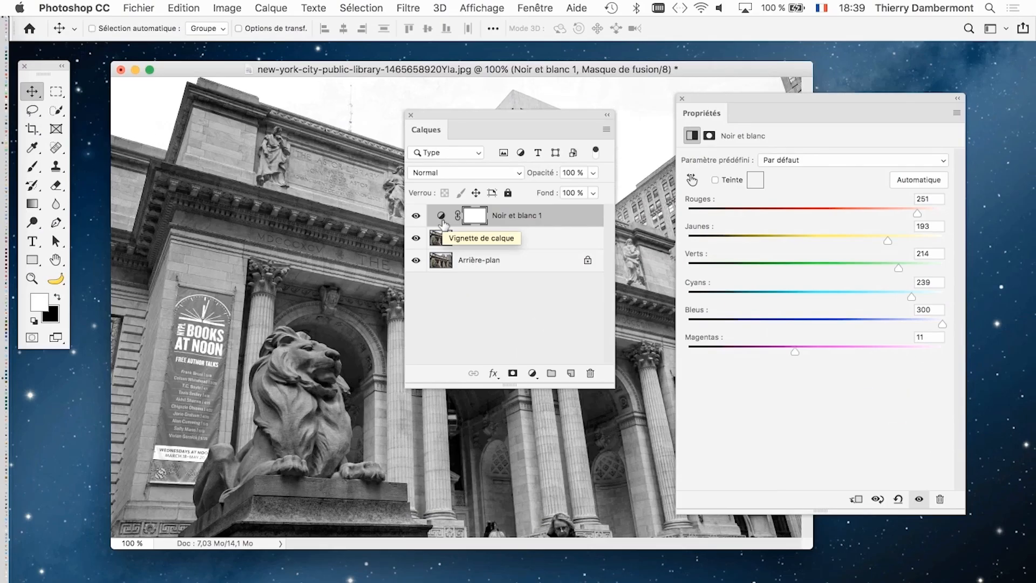
- Save the layered document in Photoshop format as new-york-city-01.psd in the CPR2 cours 09 folder
{"action": "left_click", "coordinate": [138, 7]}
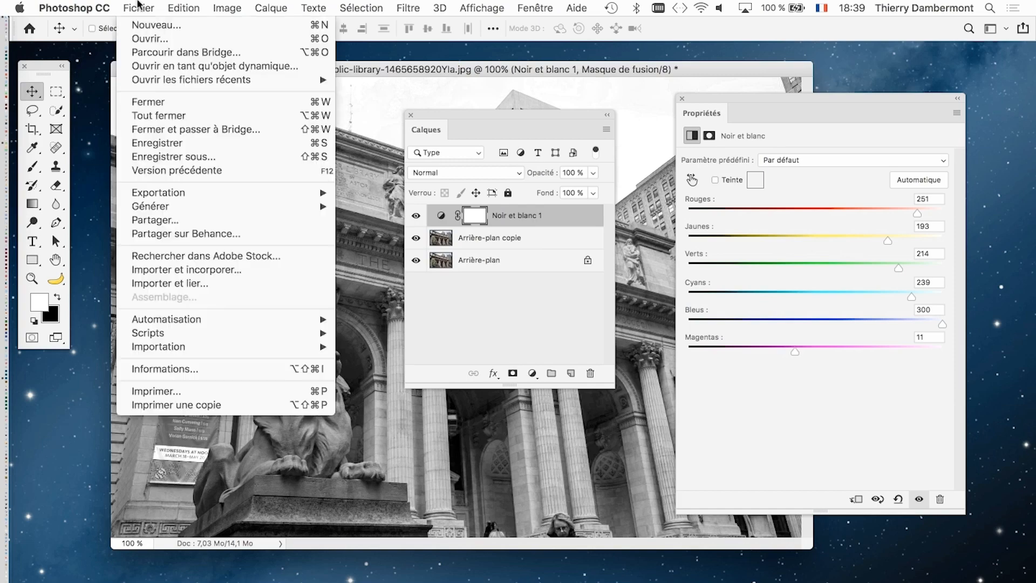
{"action": "left_click", "coordinate": [183, 157]}
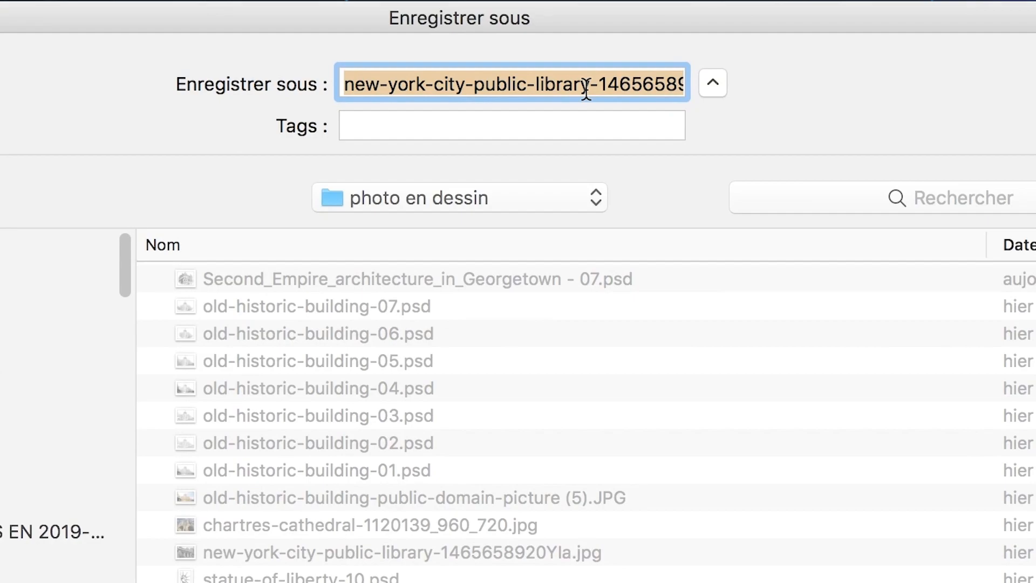
{"action": "left_click", "coordinate": [540, 84]}
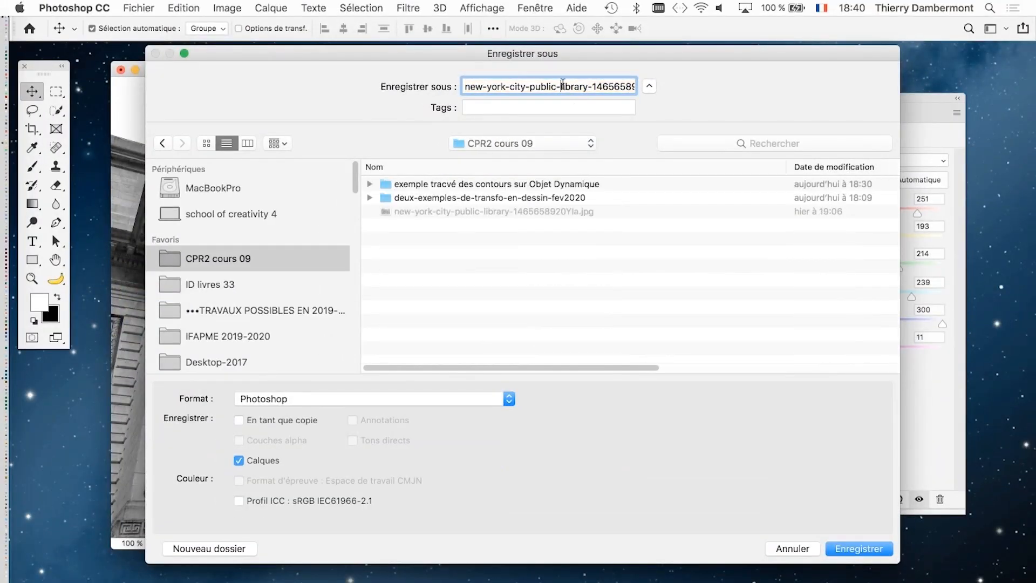
{"action": "left_click_drag", "start_coordinate": [587, 88], "coordinate": [634, 98]}
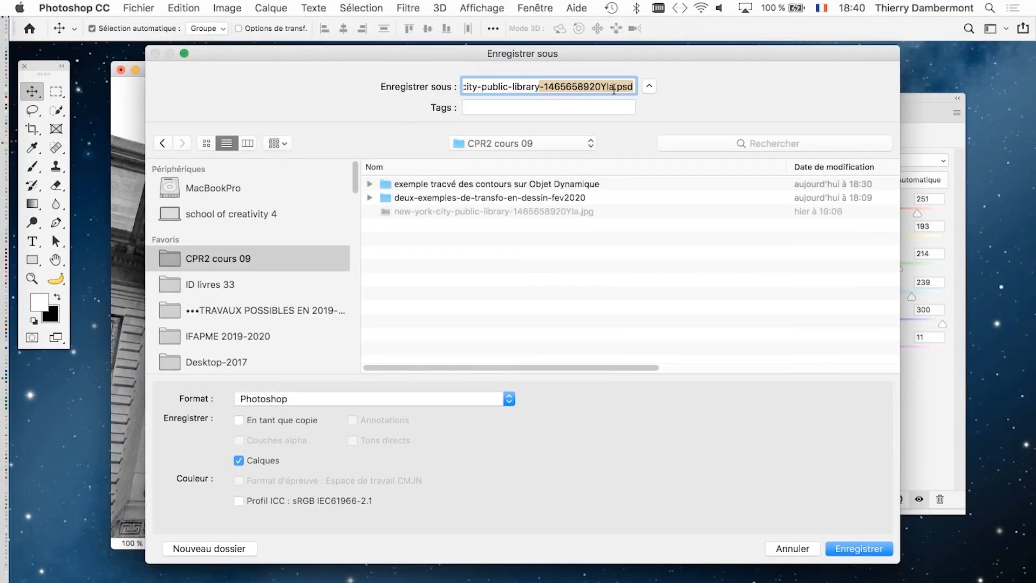
{"action": "left_click", "coordinate": [612, 88]}
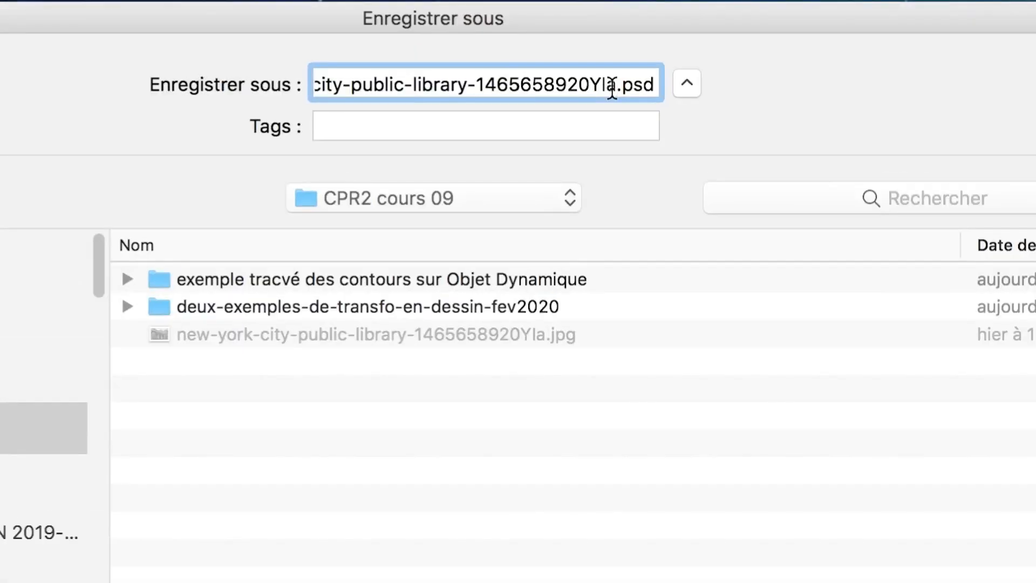
{"action": "left_click_drag", "start_coordinate": [614, 88], "coordinate": [398, 92]}
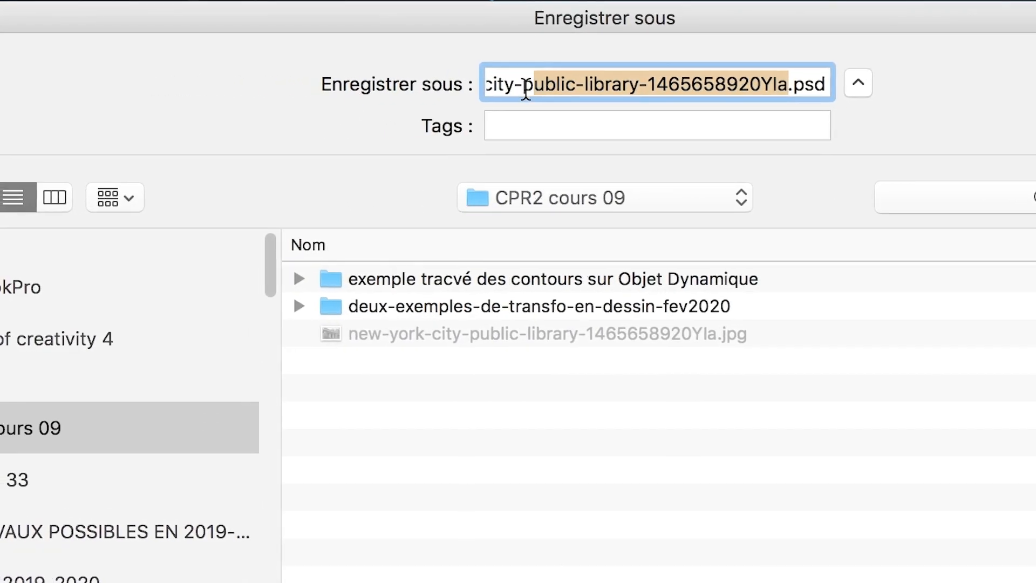
{"action": "type", "text": "01"}
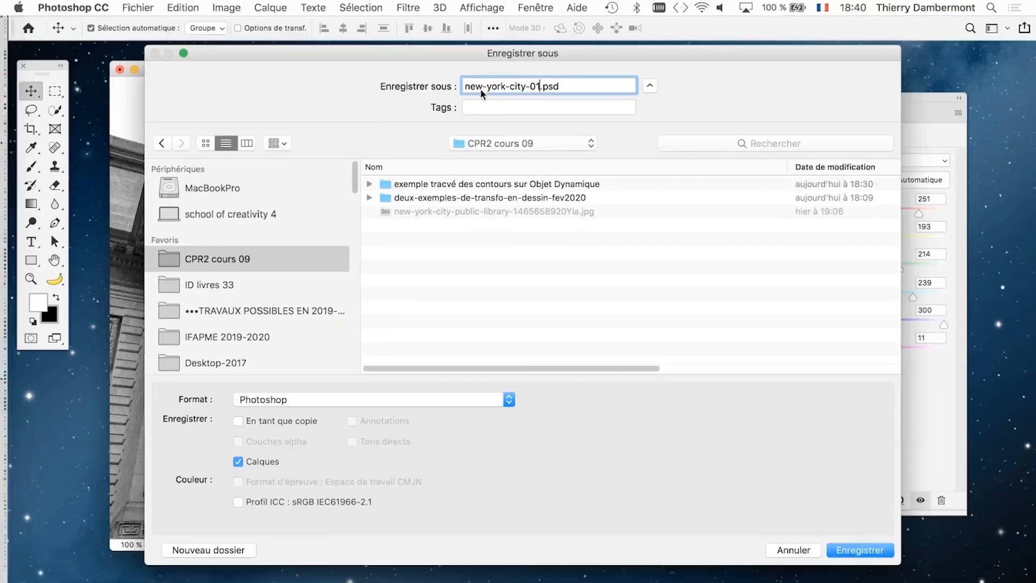
{"action": "key", "text": "Return"}
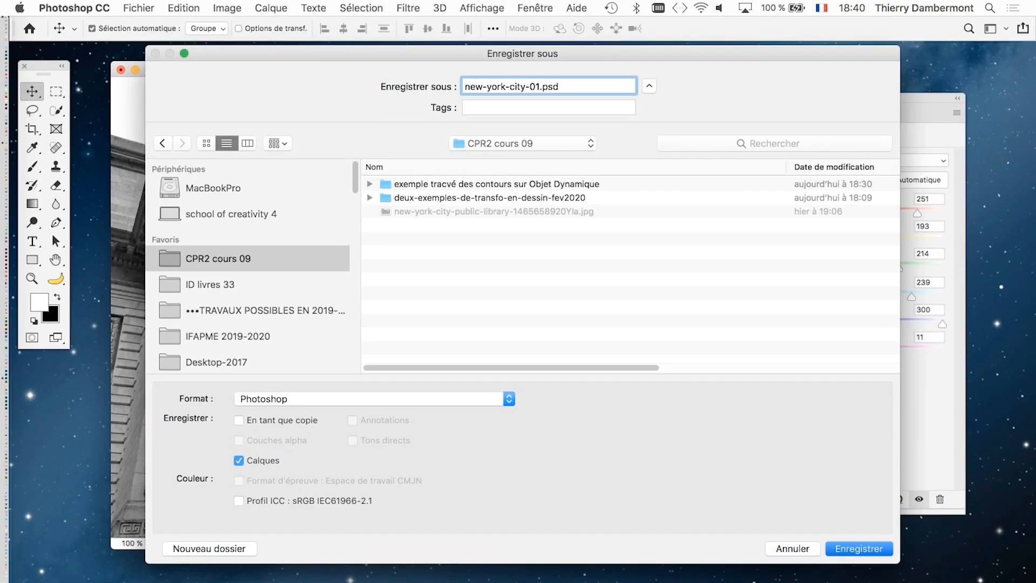
{"action": "key", "text": "Return"}
- Check the saved file in the CPR2 cours 09 folder in Finder, return to Photoshop and move the Propriétés panel off the photo
{"action": "key", "text": "super+Tab"}
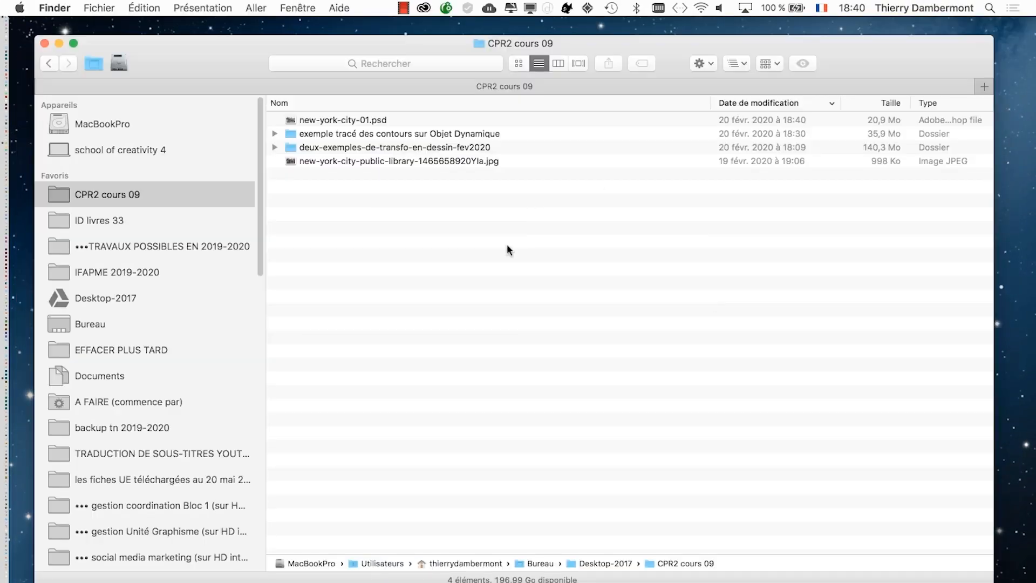
{"action": "left_click", "coordinate": [58, 42]}
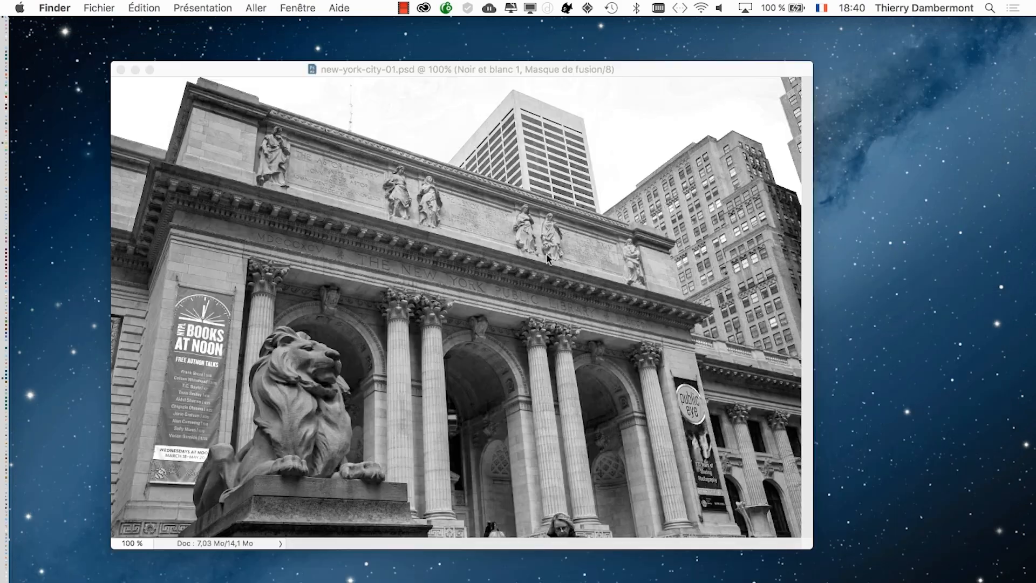
{"action": "left_click", "coordinate": [547, 255]}
{"action": "left_click_drag", "start_coordinate": [737, 97], "coordinate": [856, 111]}
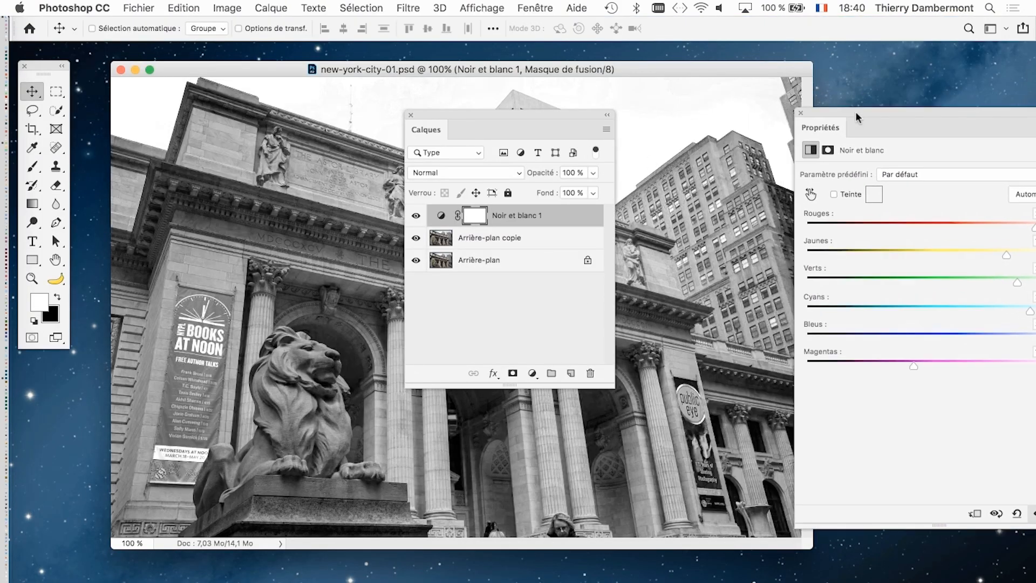
- Move the Calques panel off the centre of the photo and examine the Noir et blanc 1 and Arrière-plan copie layers by selecting each in turn
{"action": "left_click_drag", "start_coordinate": [495, 110], "coordinate": [702, 172]}
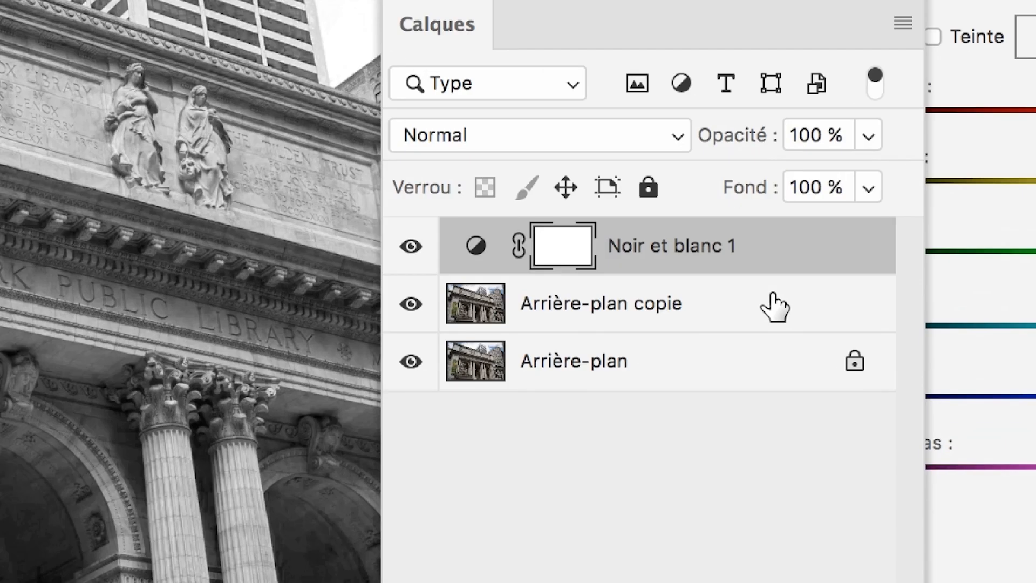
{"action": "left_click", "coordinate": [775, 305]}
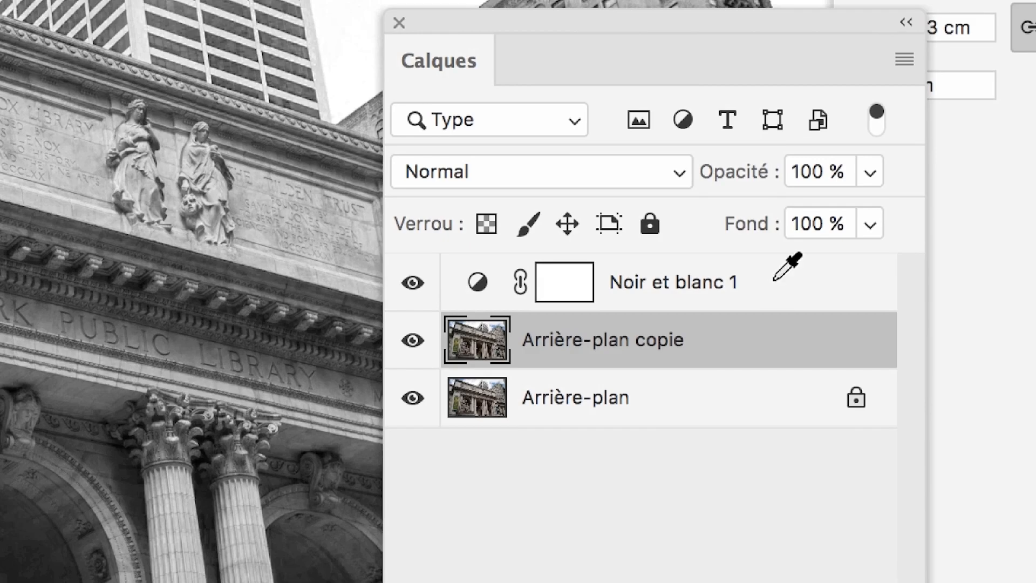
{"action": "left_click", "coordinate": [775, 257]}
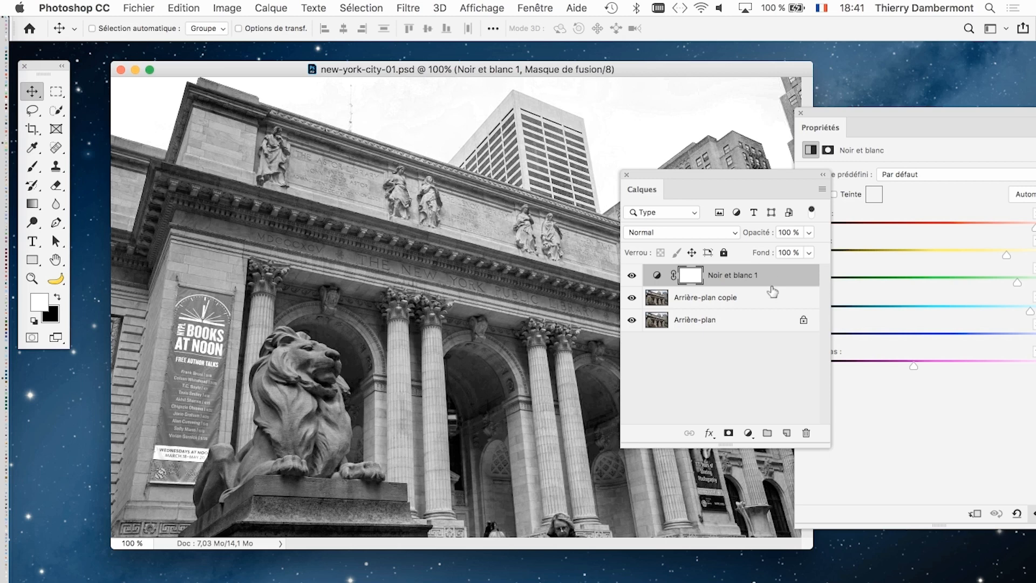
{"action": "left_click_drag", "start_coordinate": [674, 170], "coordinate": [703, 108]}
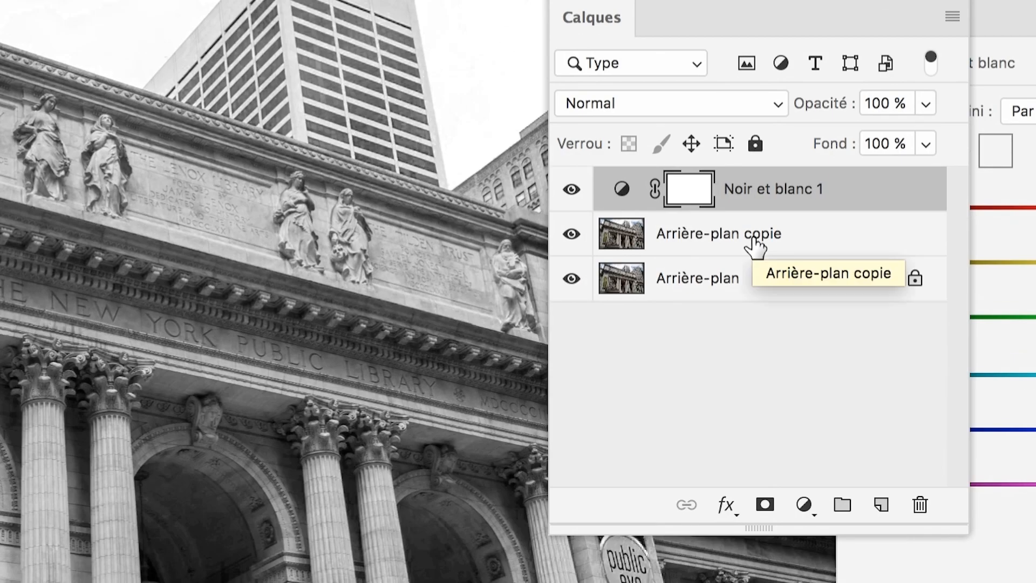
{"action": "left_click", "coordinate": [754, 240]}
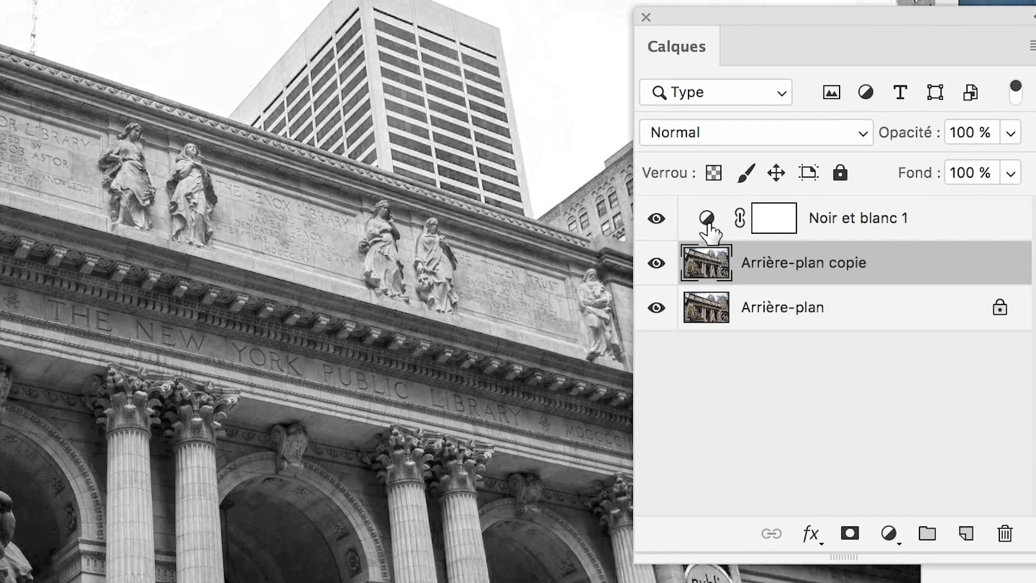
{"action": "left_click", "coordinate": [708, 187]}
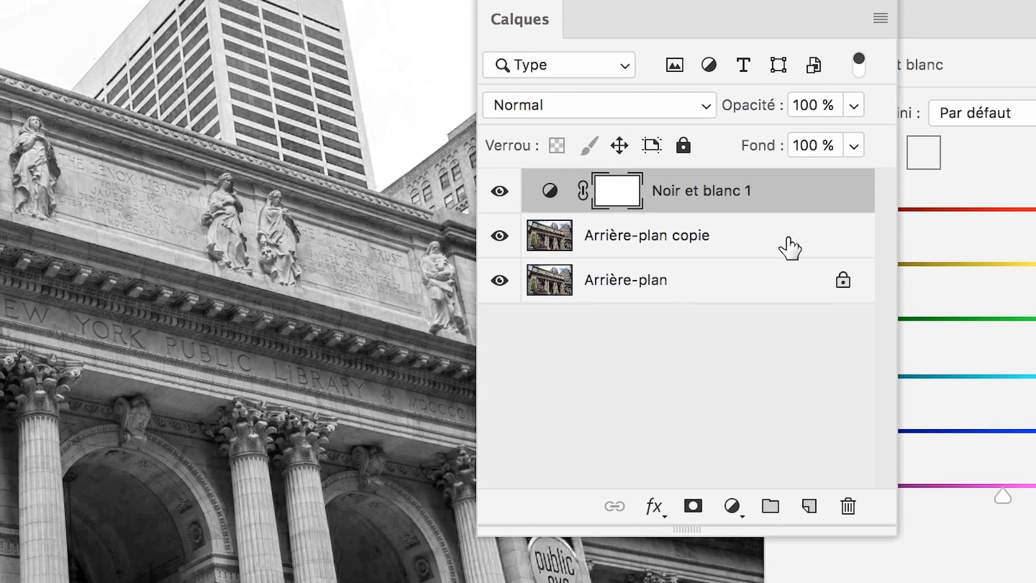
{"action": "left_click", "coordinate": [958, 263]}
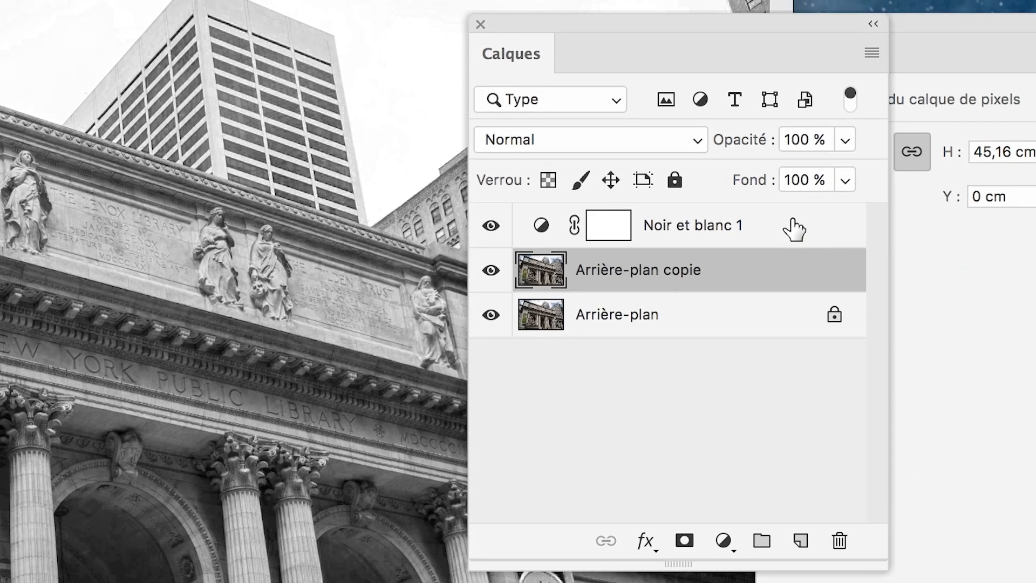
- Convert the Noir et blanc 1 and Arrière-plan copie layers together into one smart object (objet dynamique)
{"action": "left_click", "coordinate": [793, 201]}
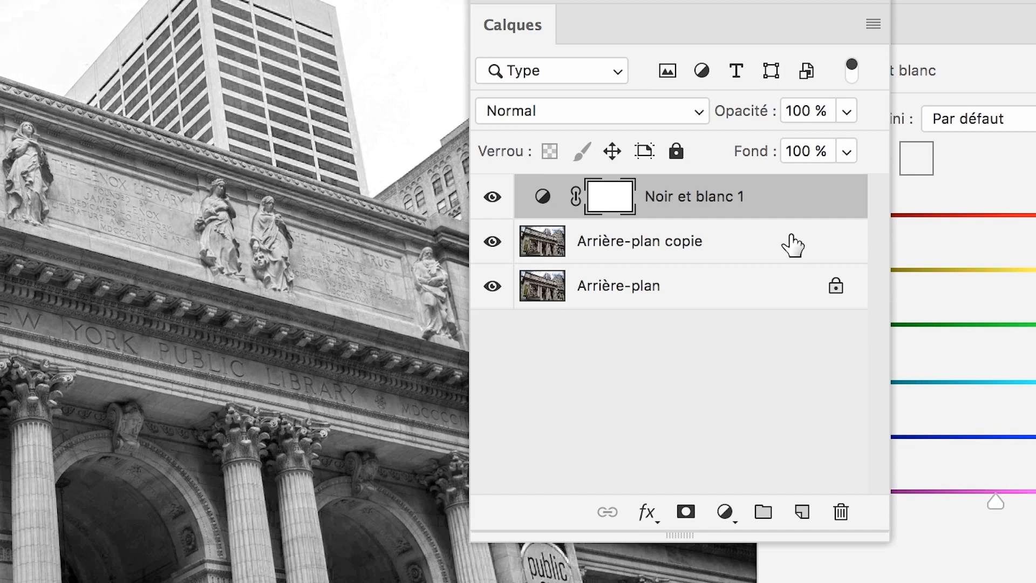
{"action": "left_click", "coordinate": [792, 246], "text": "shift"}
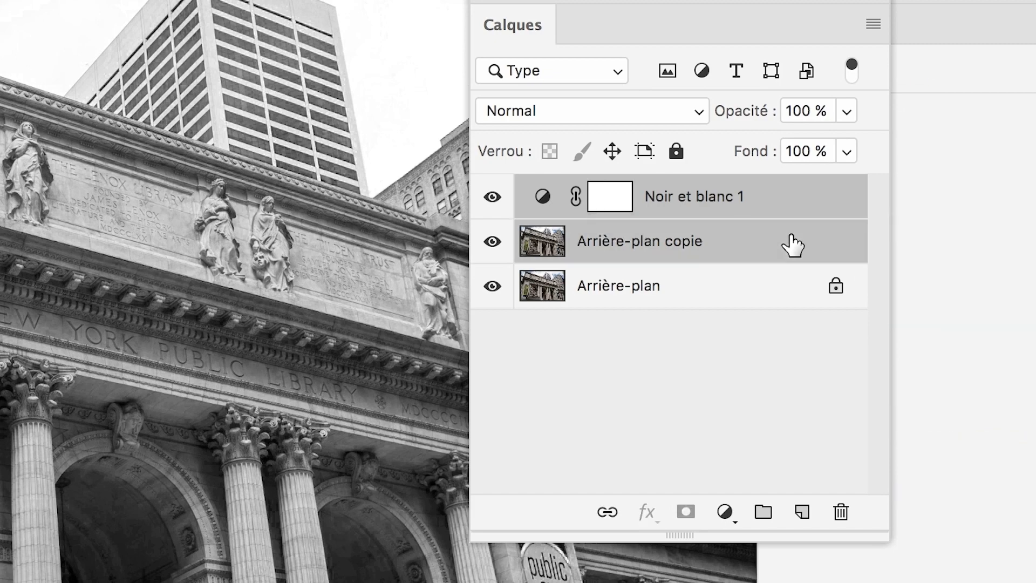
{"action": "right_click", "coordinate": [792, 246]}
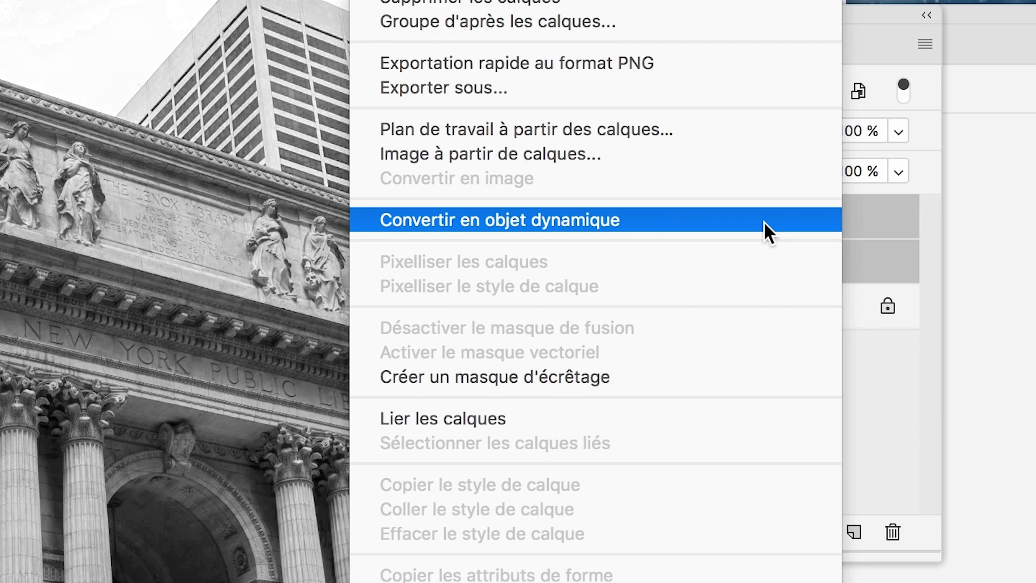
{"action": "left_click", "coordinate": [763, 221]}
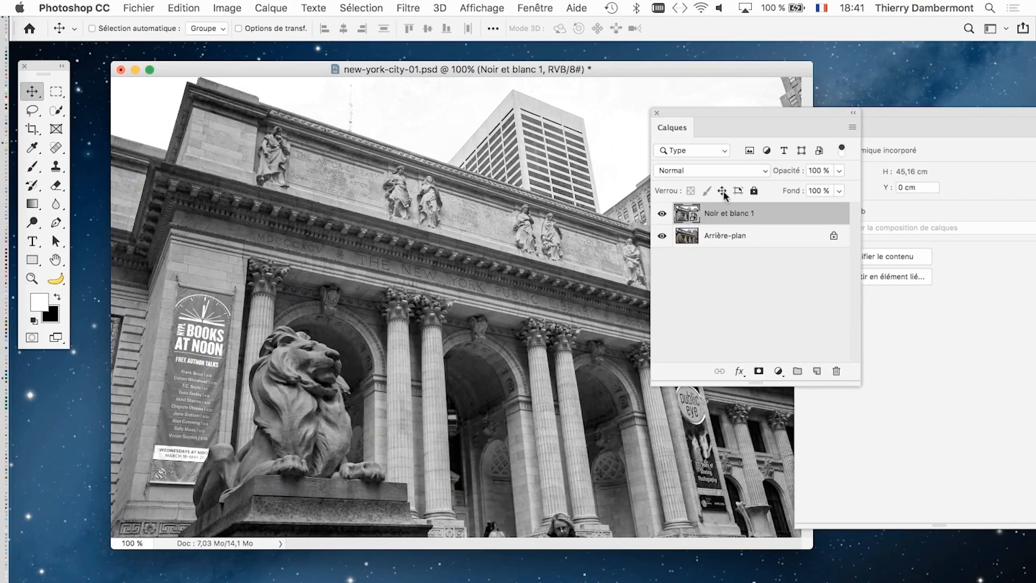
- Apply the Tracé des contours stylize filter to the Noir et blanc 1 smart object with the whole photo in view
{"action": "left_click_drag", "start_coordinate": [695, 112], "coordinate": [740, 179]}
{"action": "scroll", "coordinate": [589, 264], "scroll_direction": "down", "scroll_amount": 3}
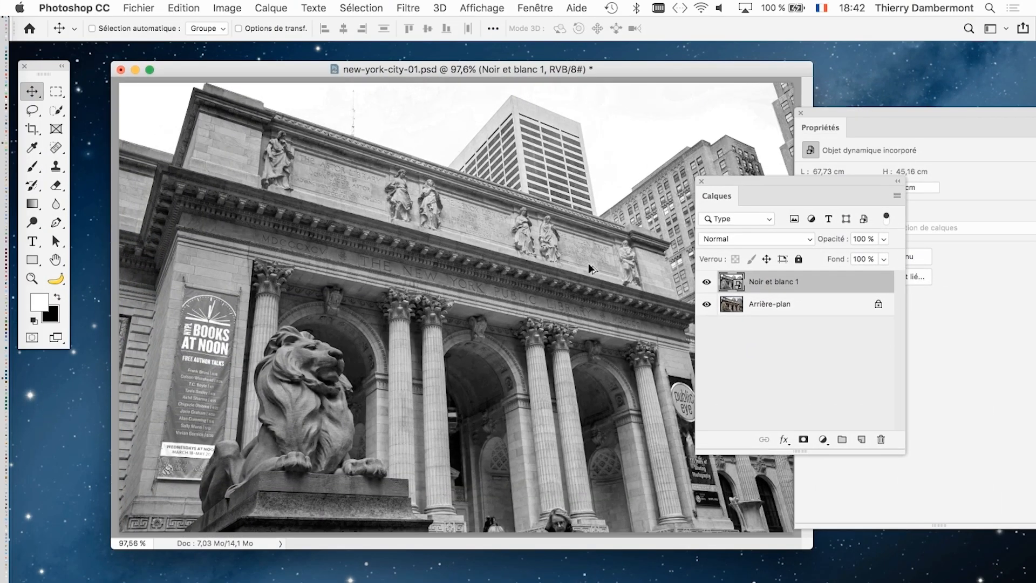
{"action": "left_click_drag", "start_coordinate": [744, 177], "coordinate": [747, 180]}
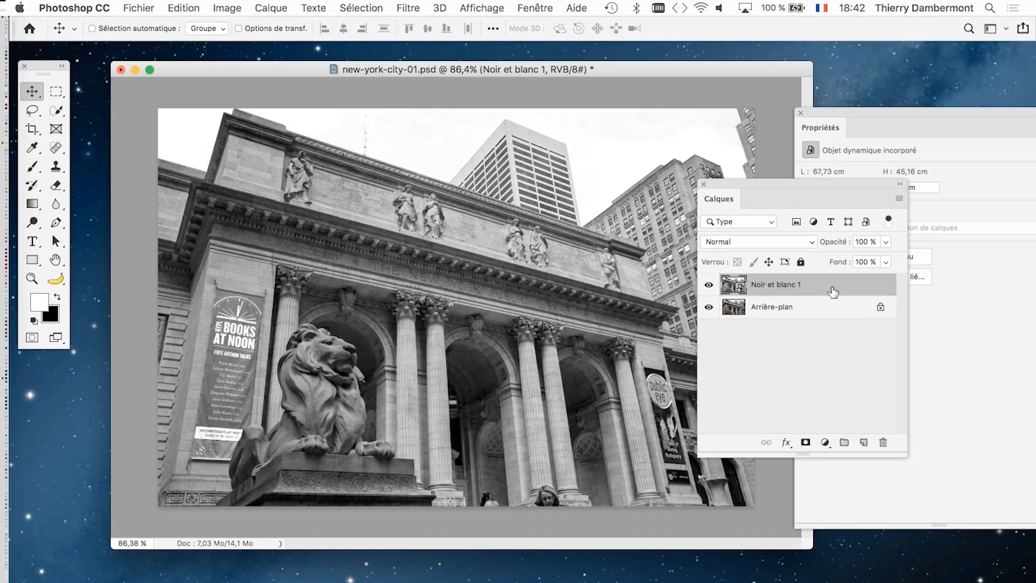
{"action": "left_click", "coordinate": [407, 7]}
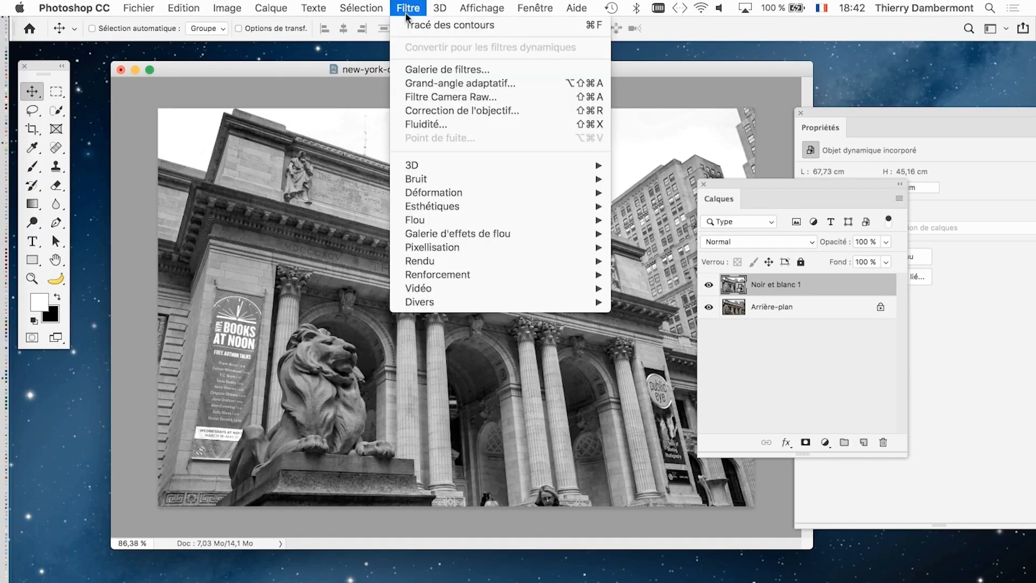
{"action": "mouse_move", "coordinate": [539, 206]}
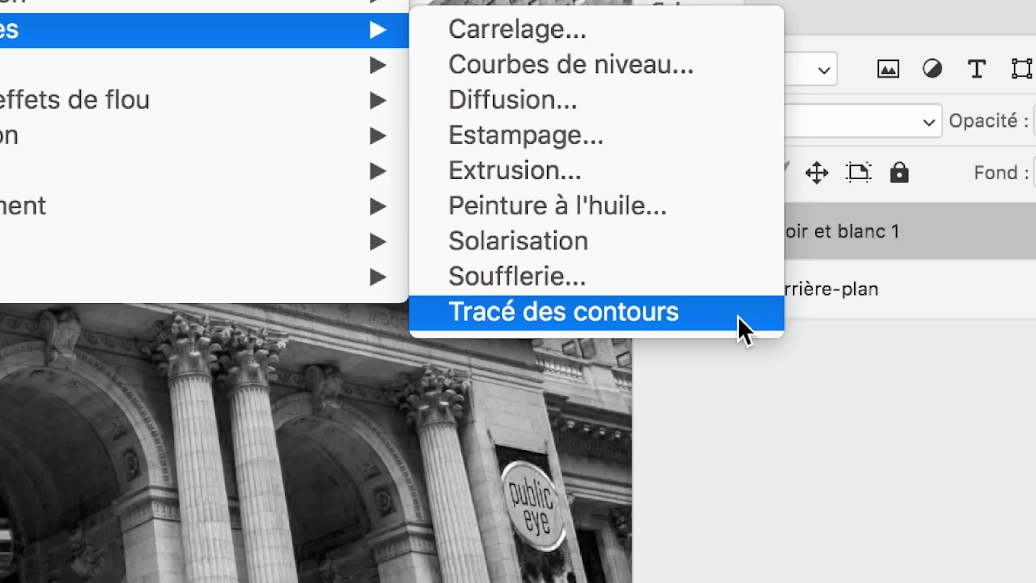
{"action": "left_click", "coordinate": [737, 316]}
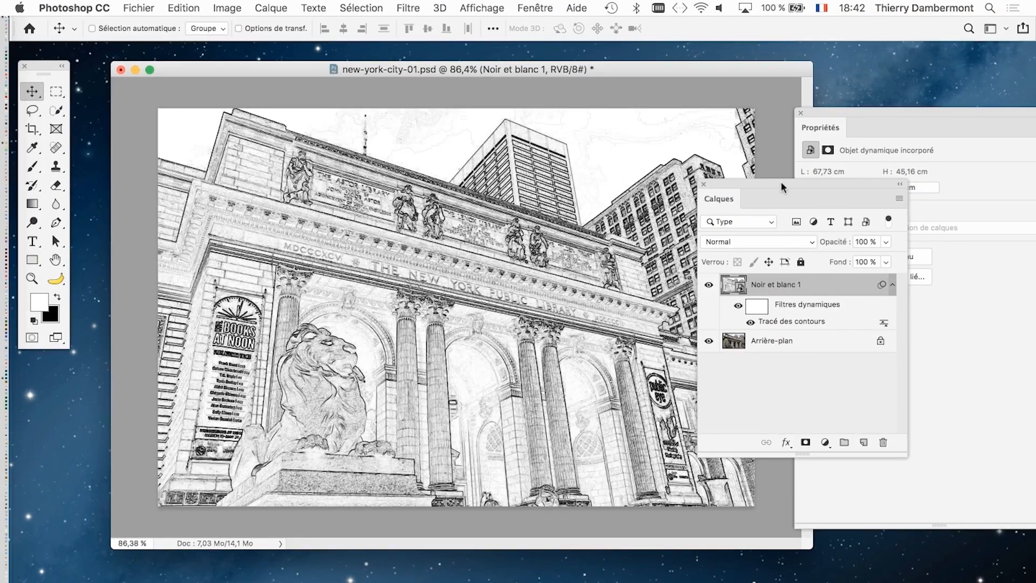
- Close the Propriétés panel, move the Calques panel off the photo and inspect the traced outlines around the lion up close
{"action": "left_click", "coordinate": [800, 113]}
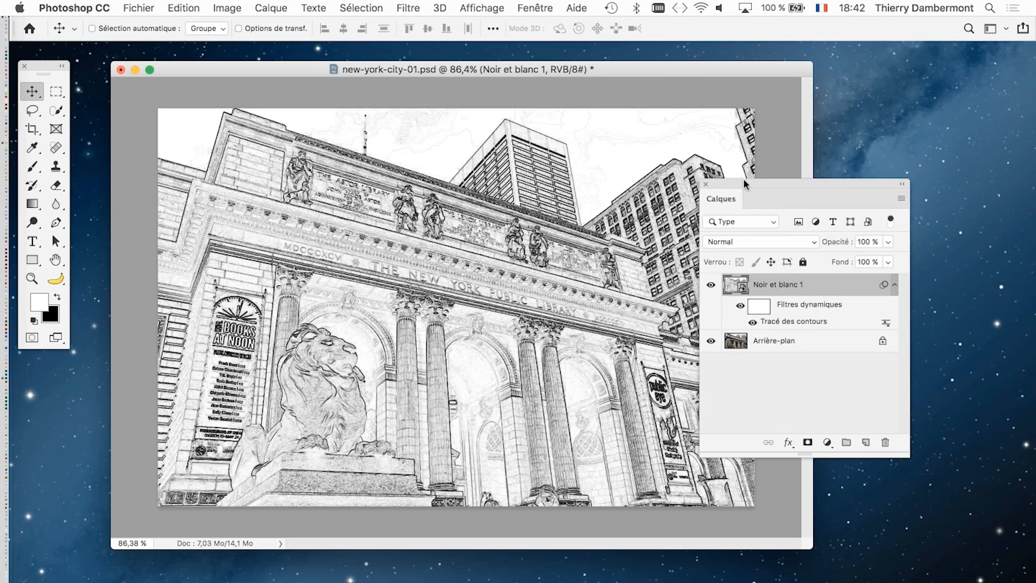
{"action": "left_click_drag", "start_coordinate": [720, 183], "coordinate": [788, 149]}
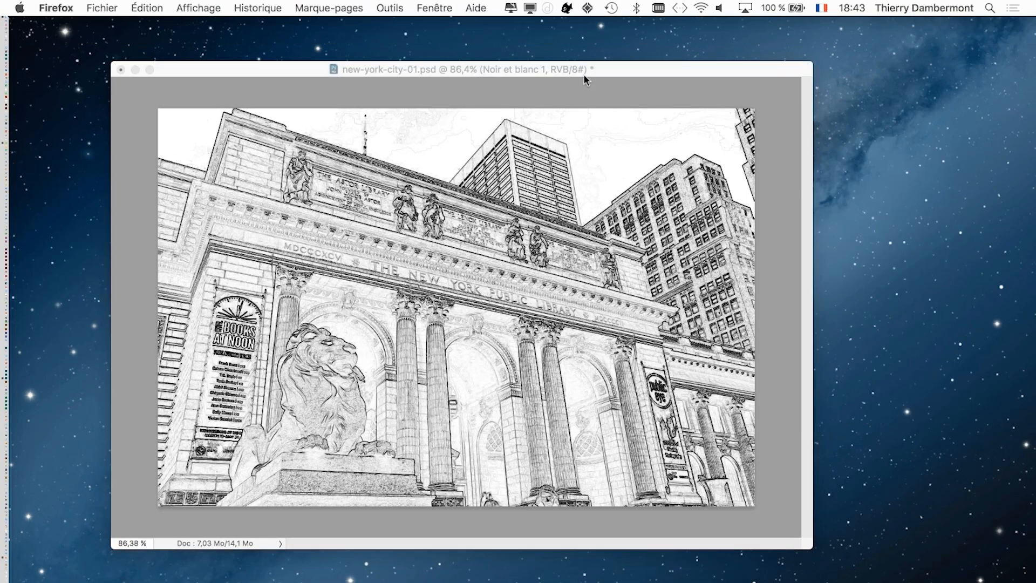
{"action": "left_click", "coordinate": [584, 75]}
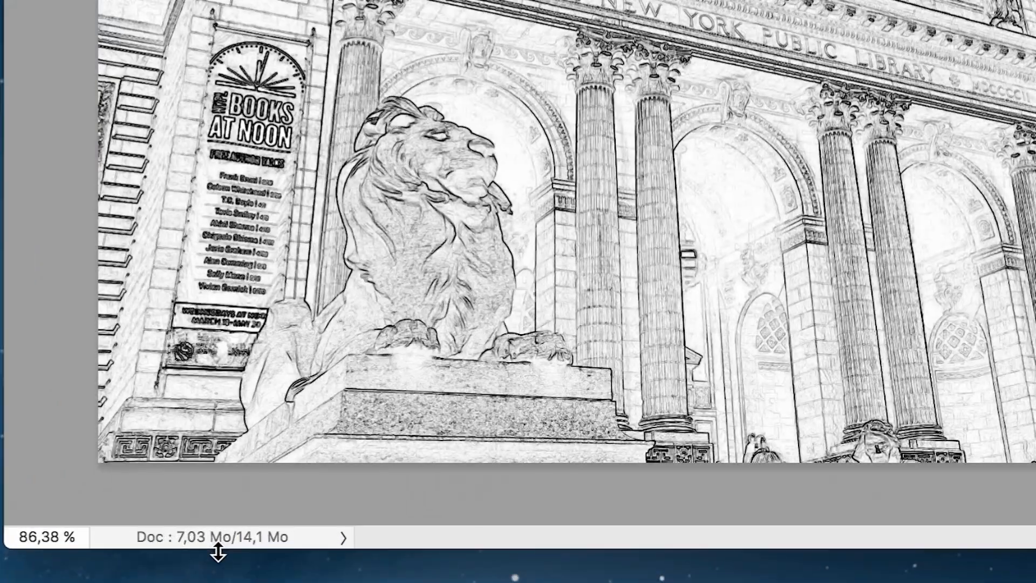
{"action": "left_click", "coordinate": [215, 539]}
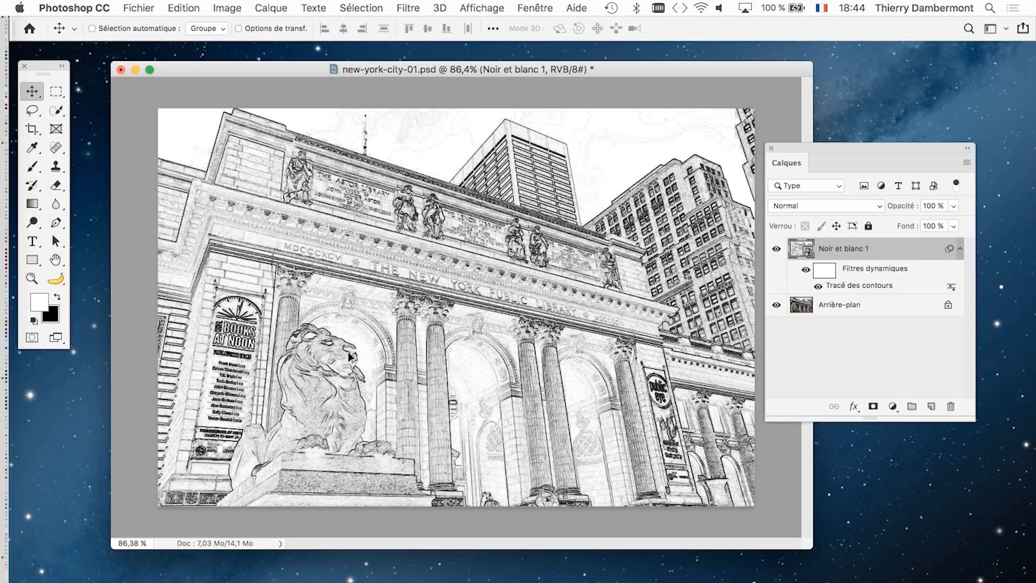
{"action": "scroll", "coordinate": [348, 367], "scroll_direction": "up", "scroll_amount": 5}
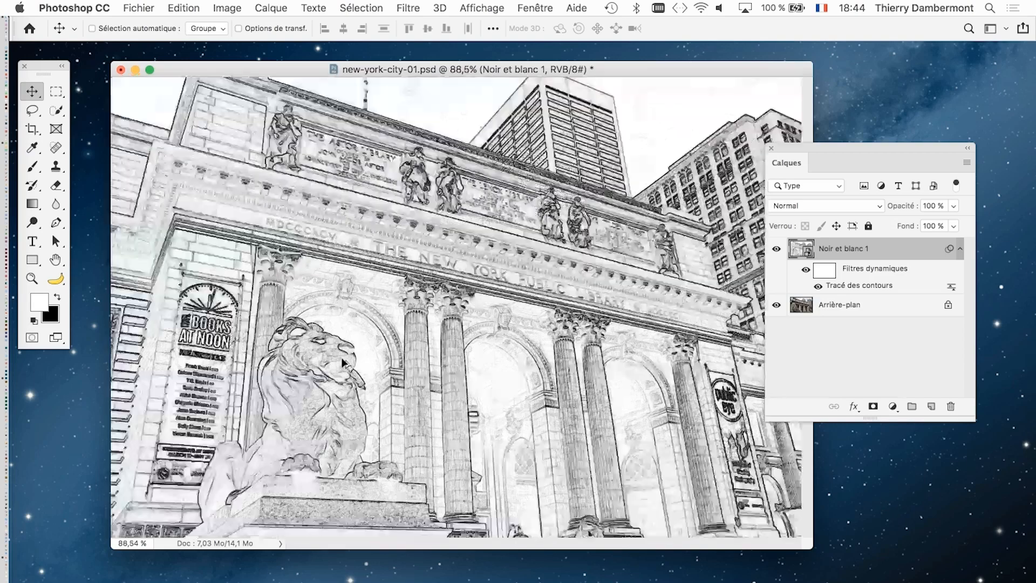
{"action": "scroll", "coordinate": [341, 357], "scroll_direction": "down", "scroll_amount": 5}
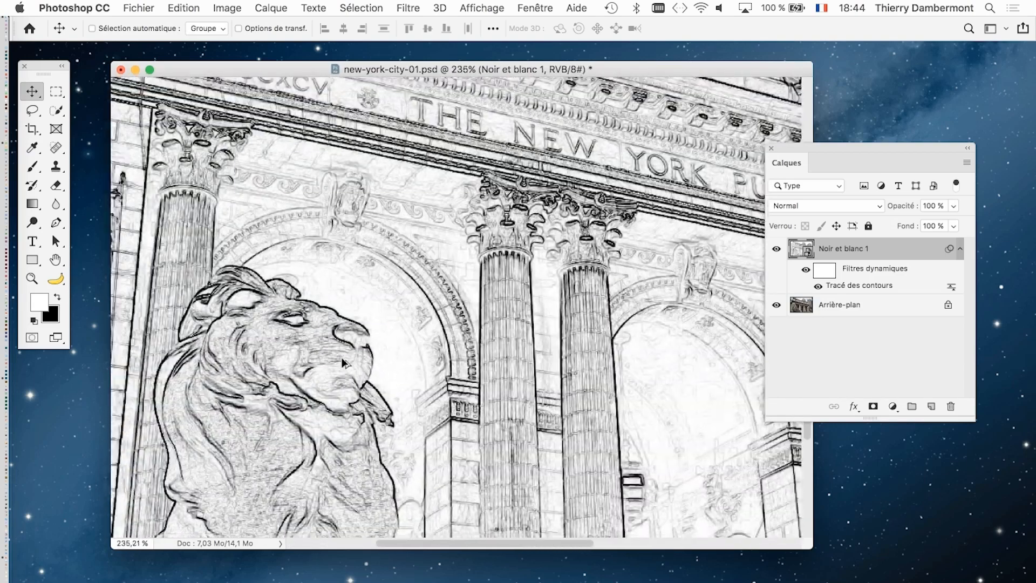
{"action": "scroll", "coordinate": [341, 359], "scroll_direction": "down", "scroll_amount": 1}
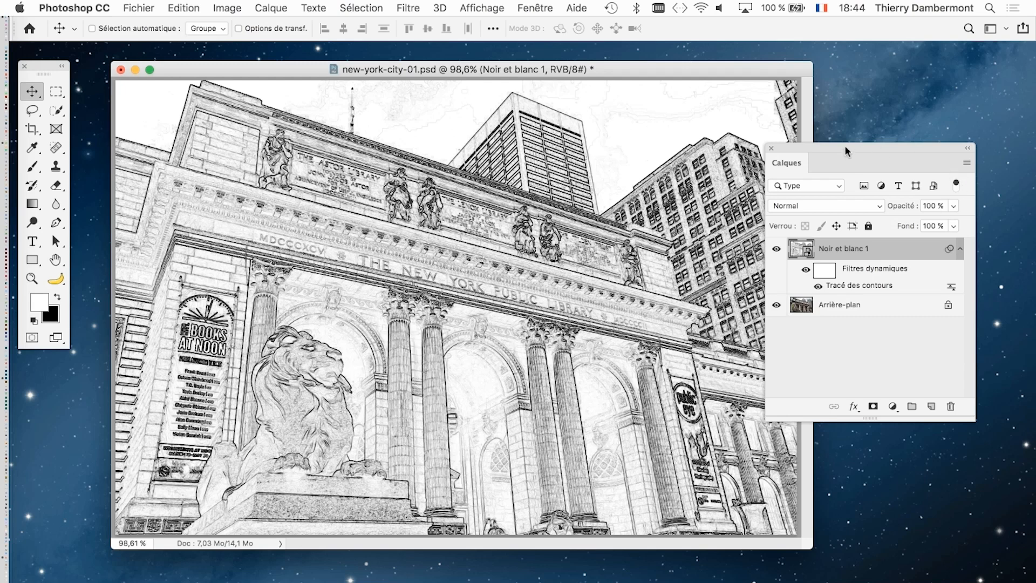
- Apply a Flou gaussien smart filter with a radius of 1,8 pixels to the Noir et blanc 1 layer
{"action": "left_click_drag", "start_coordinate": [844, 144], "coordinate": [806, 159]}
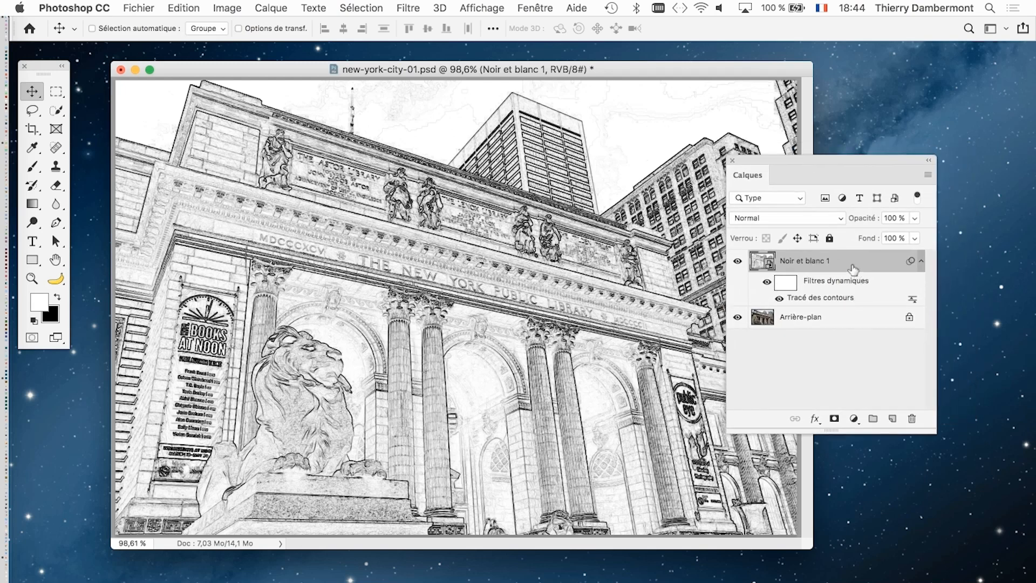
{"action": "left_click", "coordinate": [406, 7]}
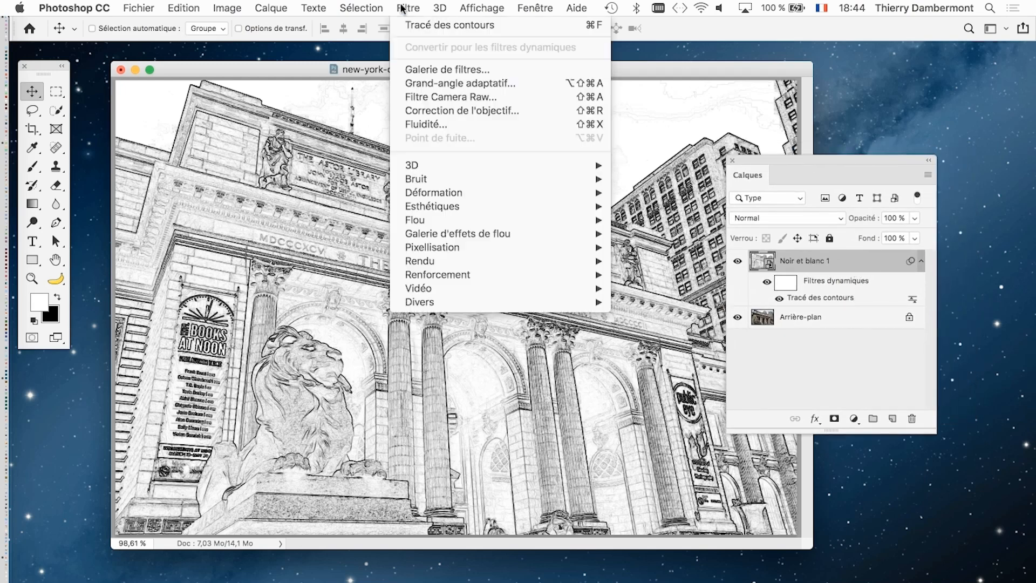
{"action": "mouse_move", "coordinate": [449, 221]}
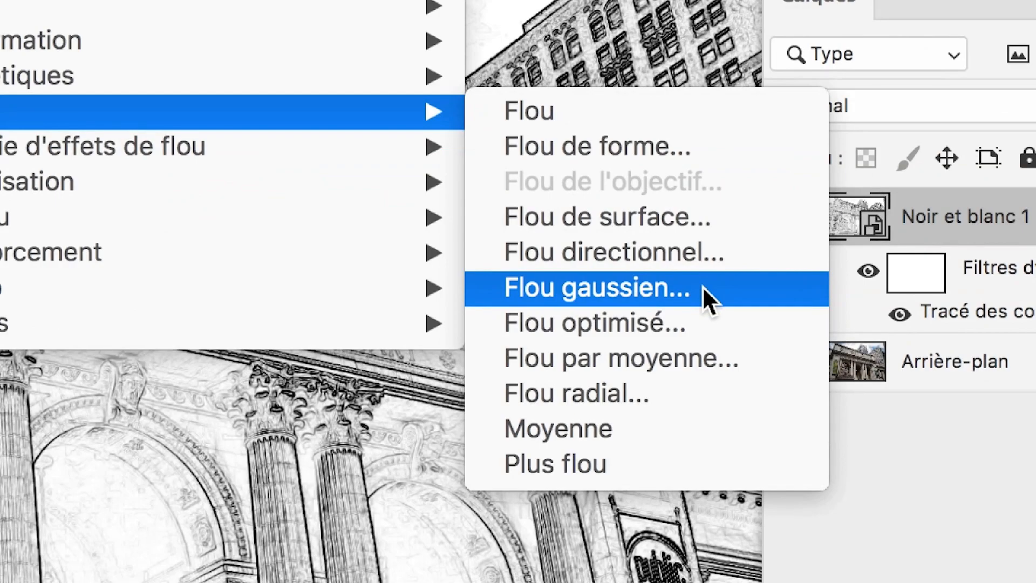
{"action": "left_click", "coordinate": [701, 286]}
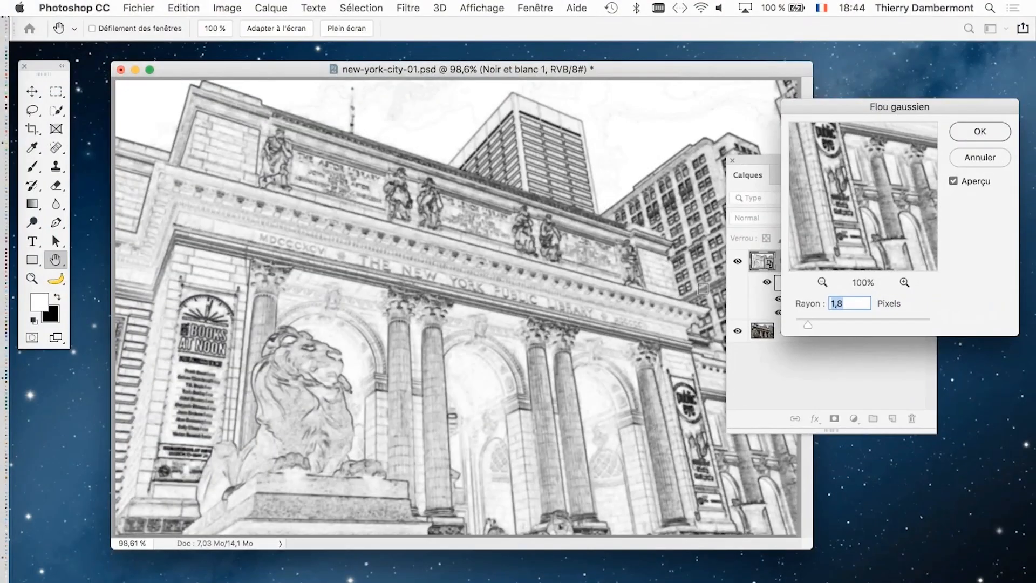
{"action": "left_click", "coordinate": [1005, 133]}
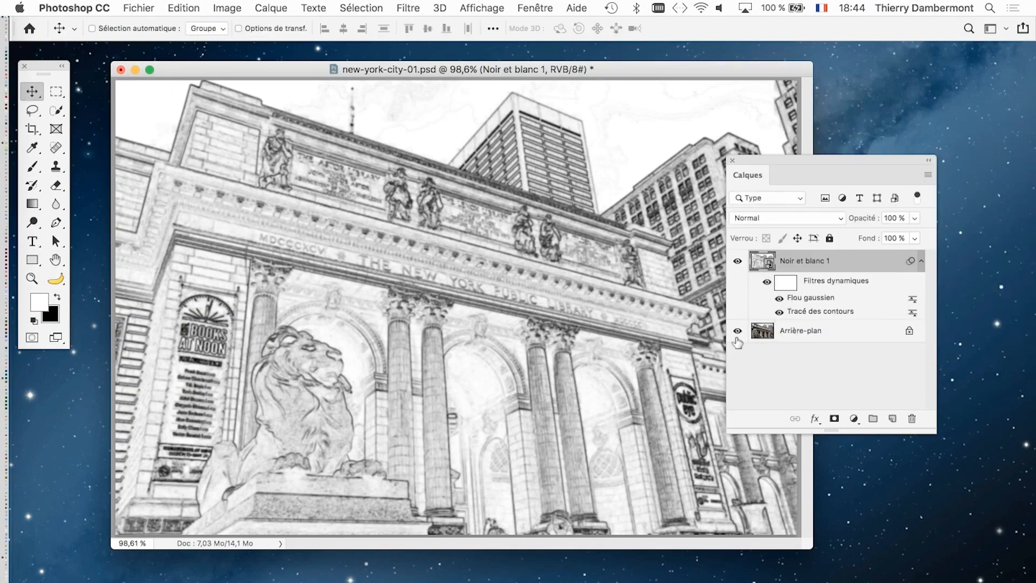
- Reopen the Flou gaussien smart filter's settings and raise its radius to 4,5 pixels
{"action": "left_click_drag", "start_coordinate": [780, 157], "coordinate": [723, 123]}
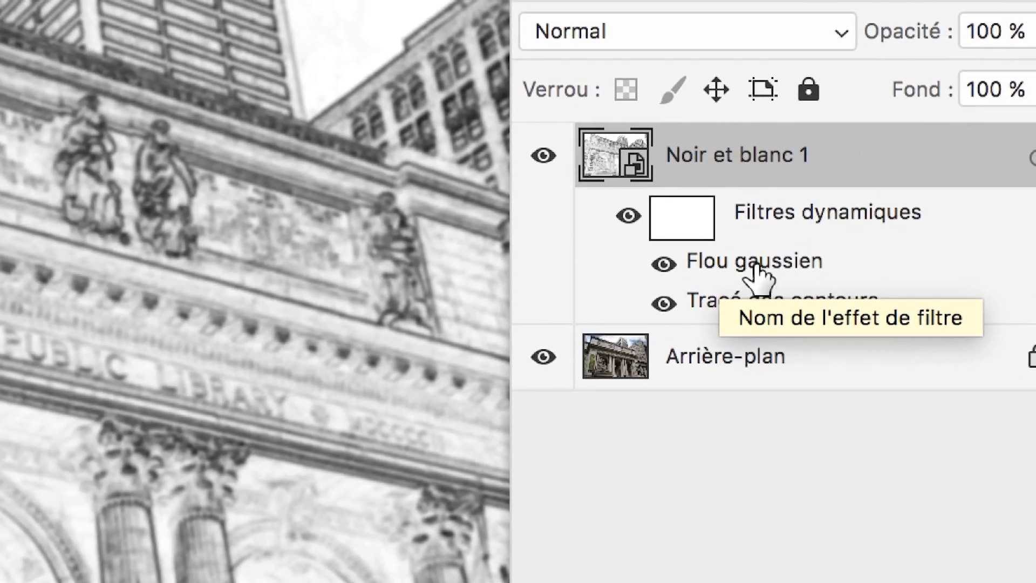
{"action": "double_click", "coordinate": [754, 266]}
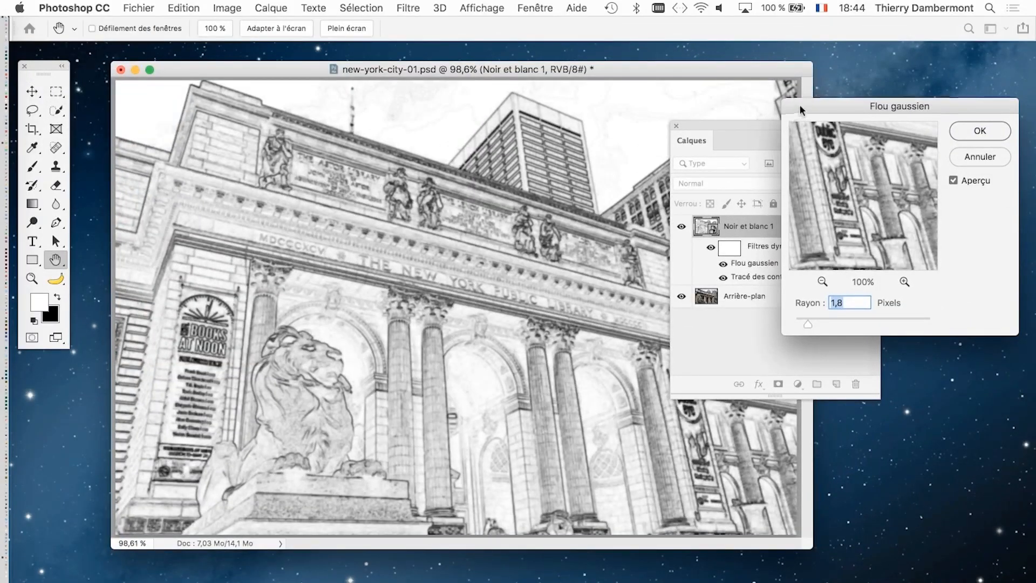
{"action": "left_click_drag", "start_coordinate": [799, 105], "coordinate": [657, 24]}
{"action": "left_click_drag", "start_coordinate": [669, 245], "coordinate": [687, 244]}
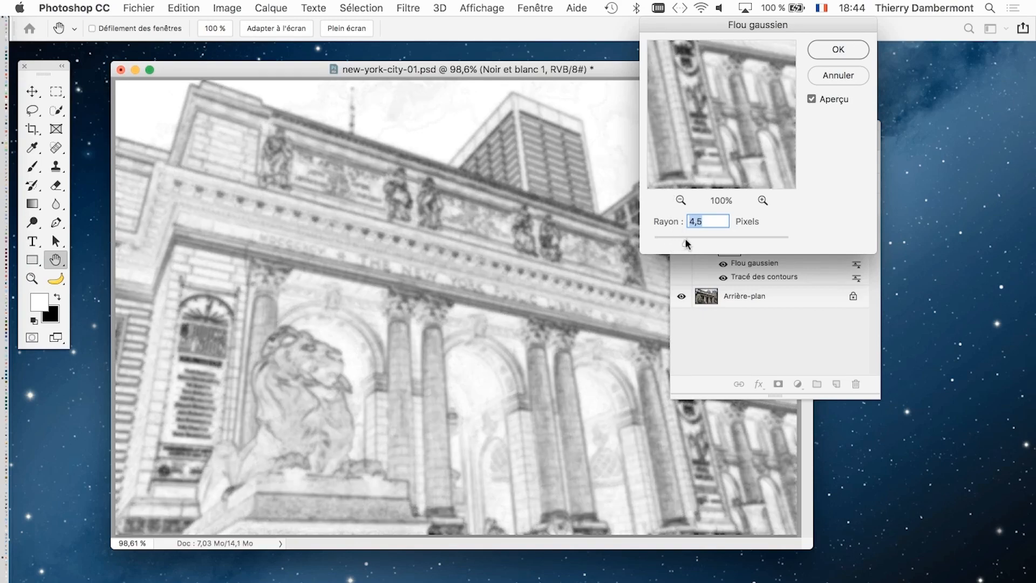
{"action": "left_click", "coordinate": [838, 49]}
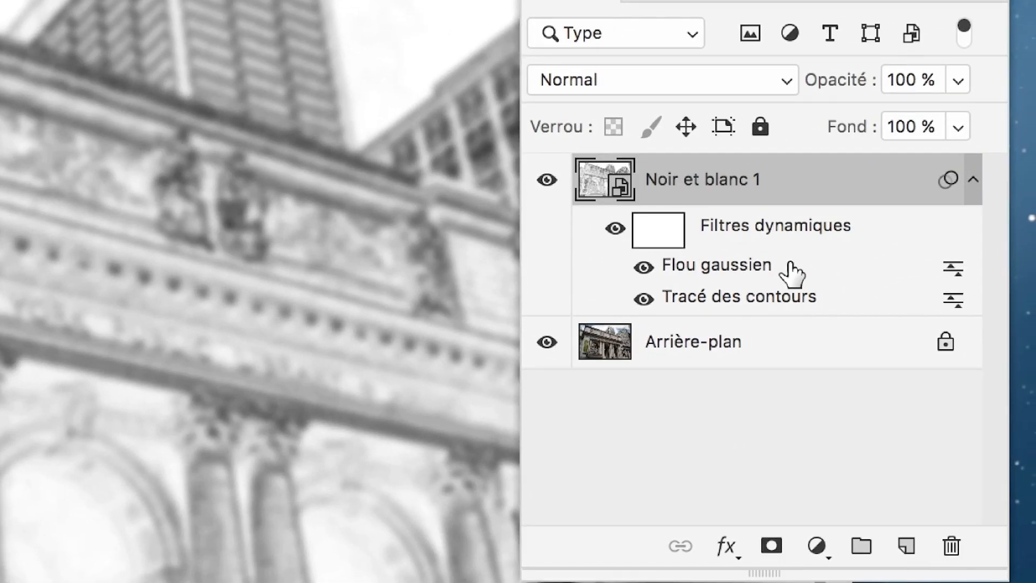
- Reorder the smart filters so Flou gaussien sits beneath Tracé des contours, and move the Calques panel off the photo
{"action": "mouse_move", "coordinate": [792, 272]}
{"action": "left_mouse_down"}
{"action": "mouse_move", "coordinate": [788, 300]}
{"action": "mouse_move", "coordinate": [789, 273]}
{"action": "left_mouse_up"}
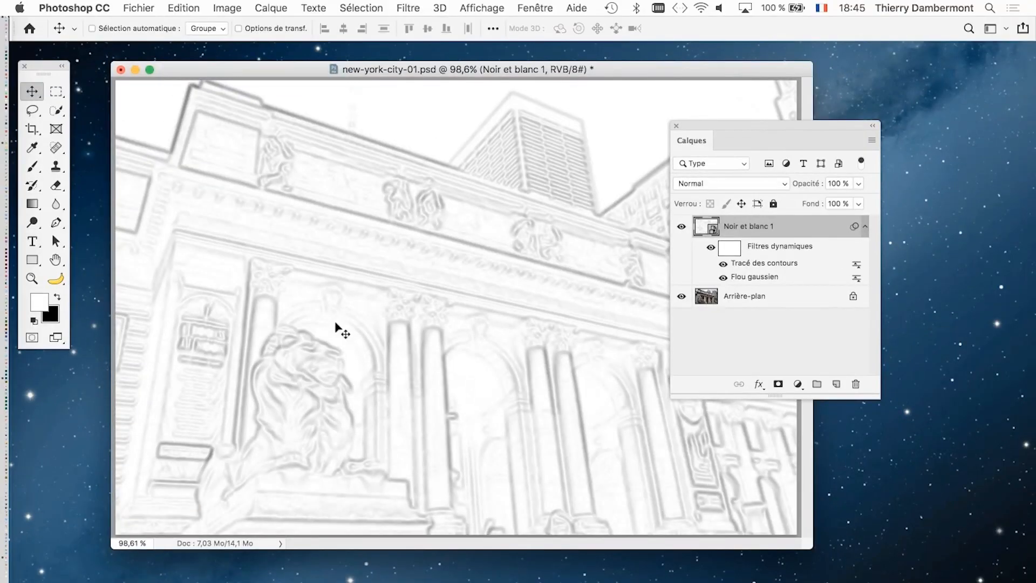
{"action": "left_click_drag", "start_coordinate": [732, 127], "coordinate": [826, 88]}
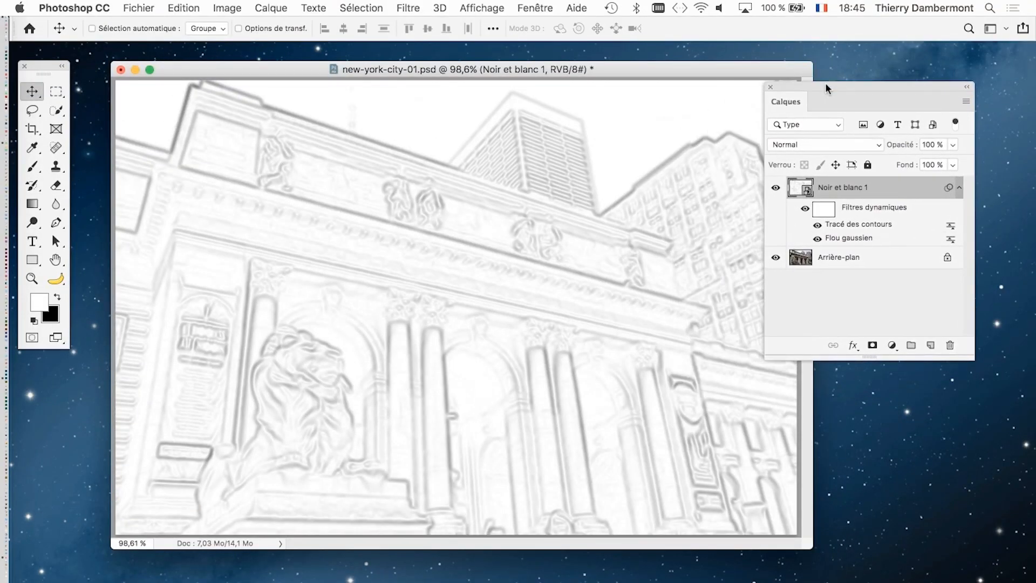
- Reopen the Flou gaussien smart filter's settings and reduce its radius to 1,4 pixels
{"action": "double_click", "coordinate": [853, 241]}
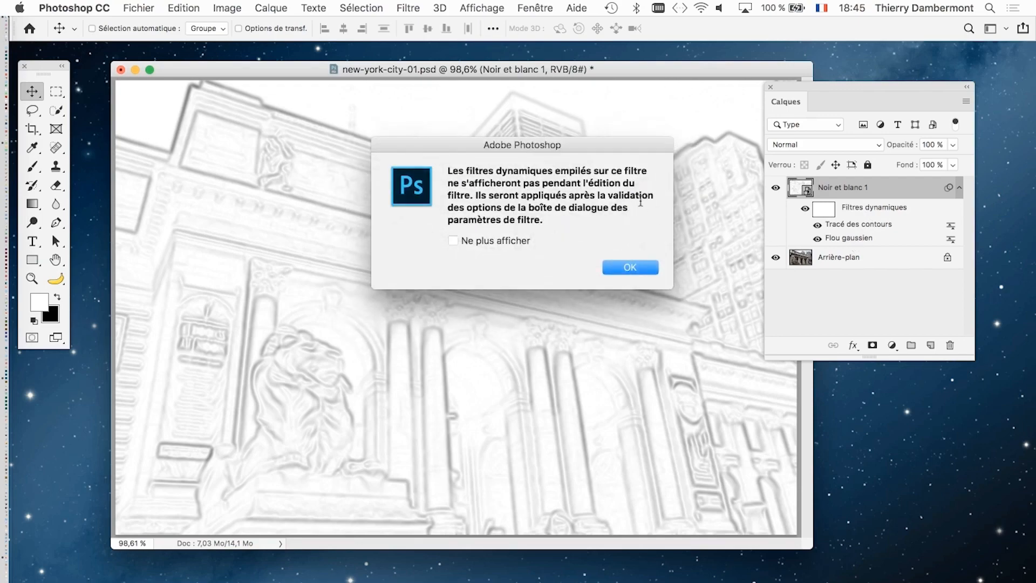
{"action": "left_click", "coordinate": [633, 266]}
{"action": "left_click_drag", "start_coordinate": [686, 242], "coordinate": [666, 245]}
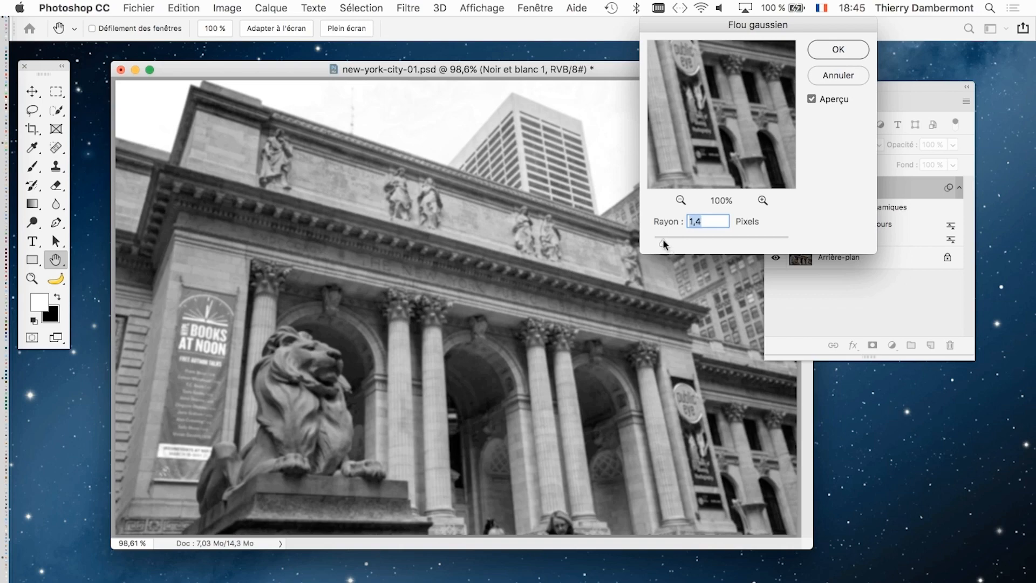
{"action": "left_click", "coordinate": [838, 49]}
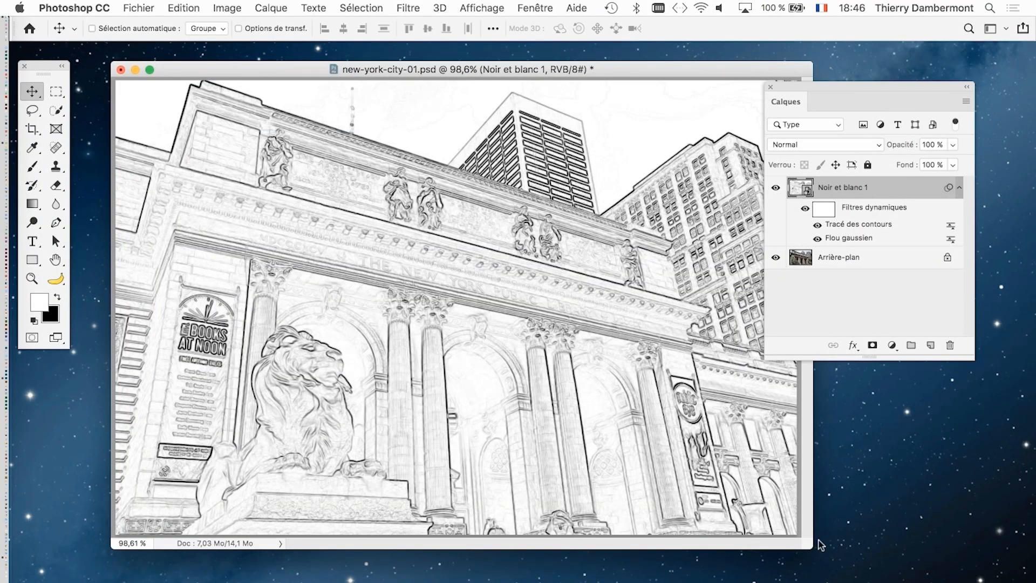
- Narrow the document window, fit the whole drawing in it and open the contents of the Noir et blanc 1 smart object
{"action": "left_click_drag", "start_coordinate": [811, 548], "coordinate": [619, 545]}
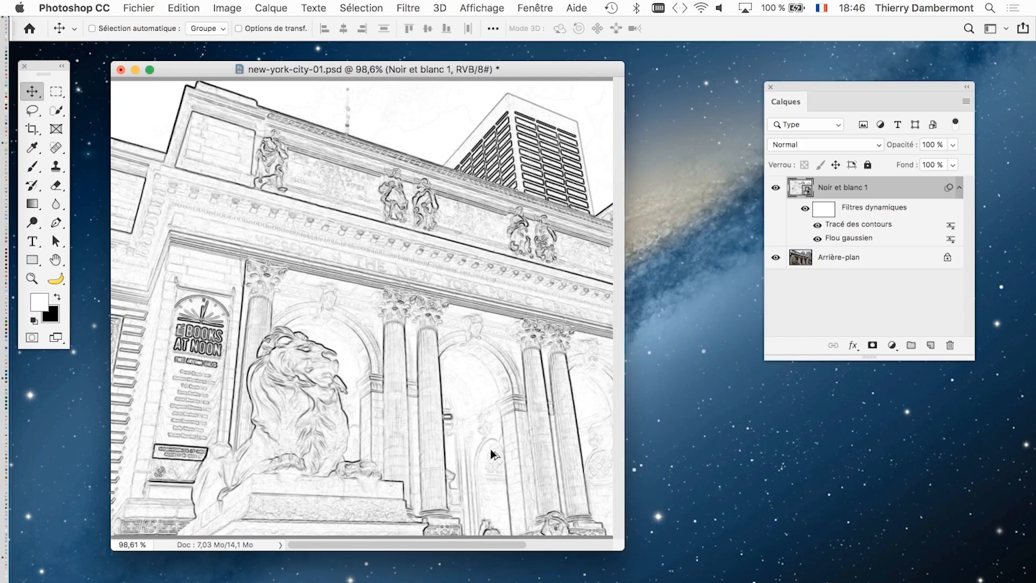
{"action": "scroll", "coordinate": [439, 404], "scroll_direction": "down", "scroll_amount": 4}
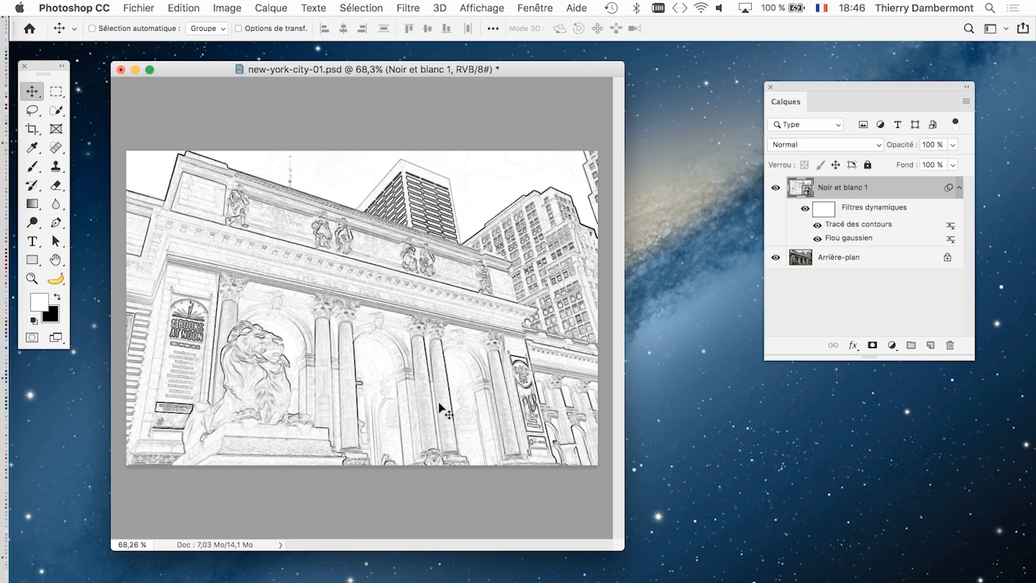
{"action": "left_click_drag", "start_coordinate": [779, 86], "coordinate": [717, 83]}
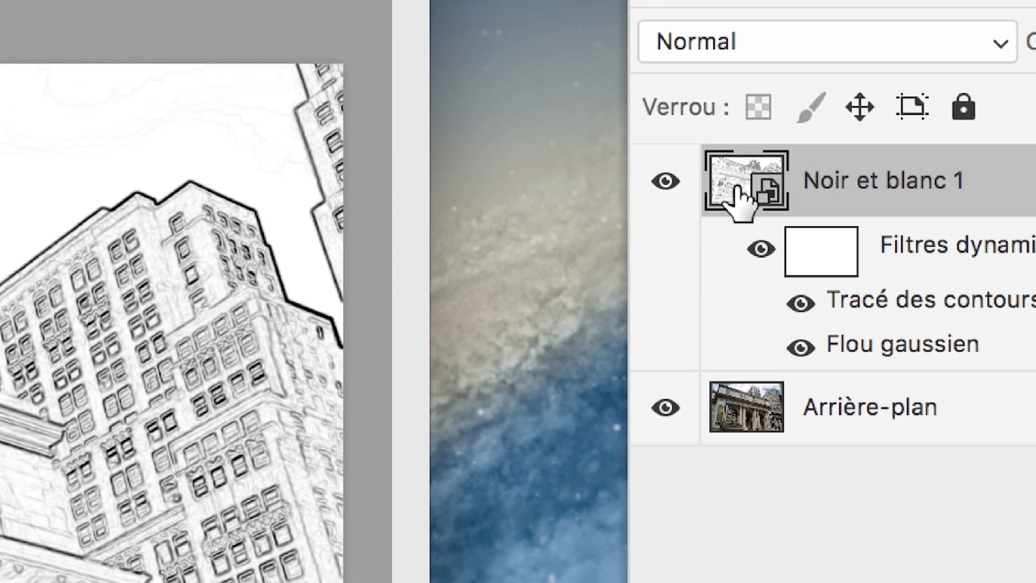
{"action": "double_click", "coordinate": [738, 189]}
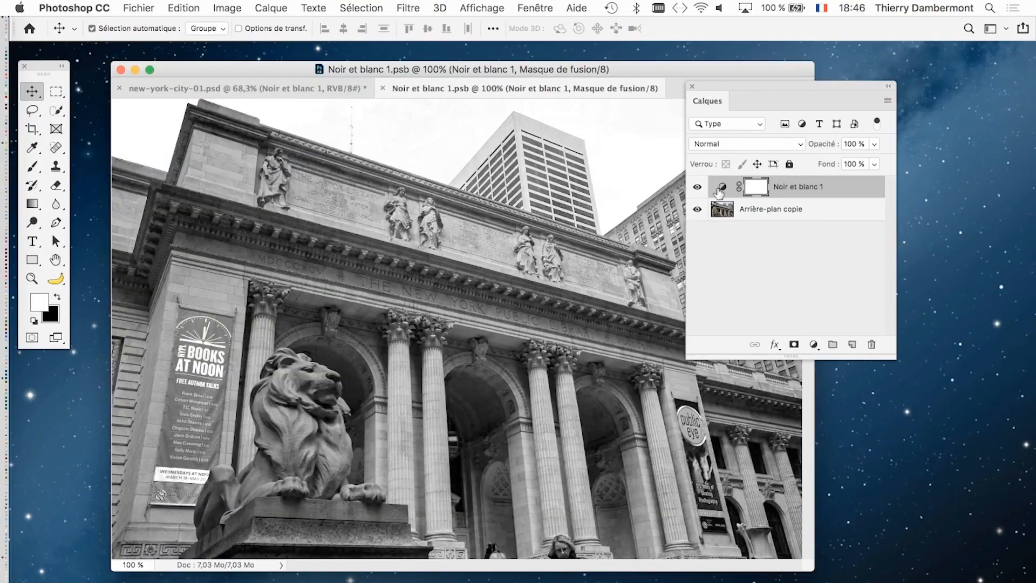
- Shrink the document window and detach Noir et blanc 1.psb into its own floating window beside new-york-city-01.psd
{"action": "left_click_drag", "start_coordinate": [727, 82], "coordinate": [806, 145]}
{"action": "scroll", "coordinate": [445, 330], "scroll_direction": "down", "scroll_amount": 3}
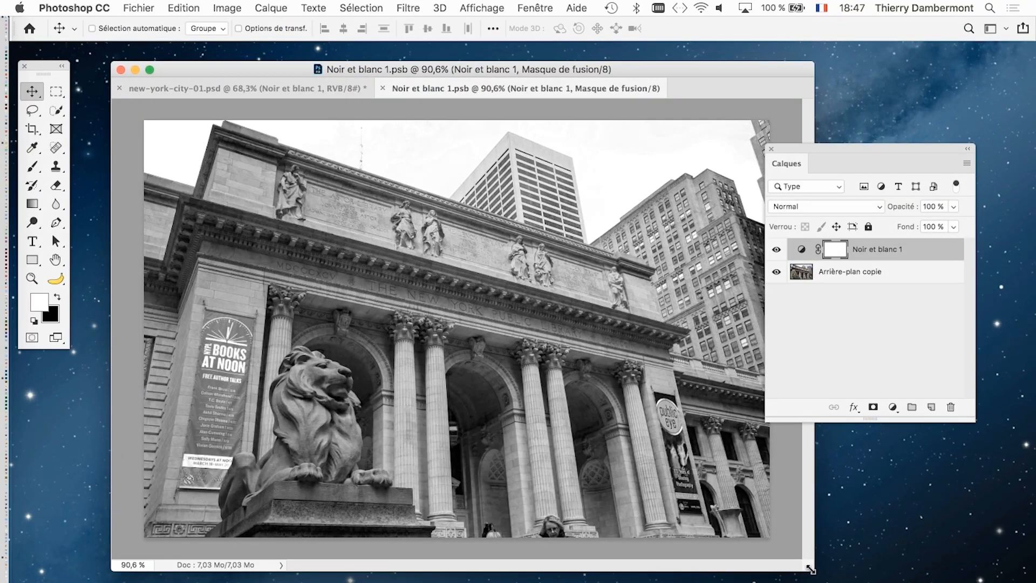
{"action": "left_click_drag", "start_coordinate": [813, 570], "coordinate": [502, 582]}
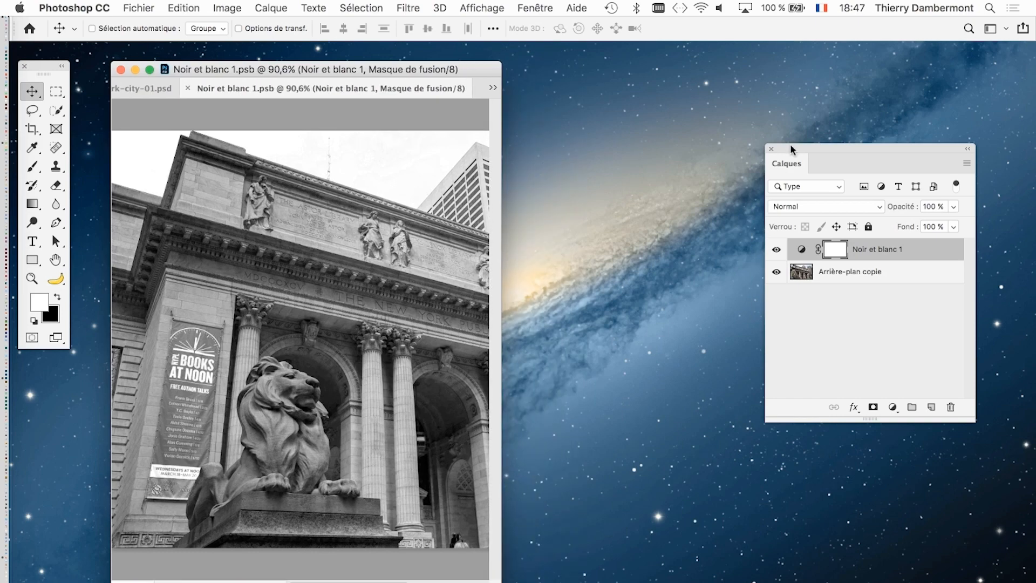
{"action": "left_click_drag", "start_coordinate": [794, 150], "coordinate": [855, 468]}
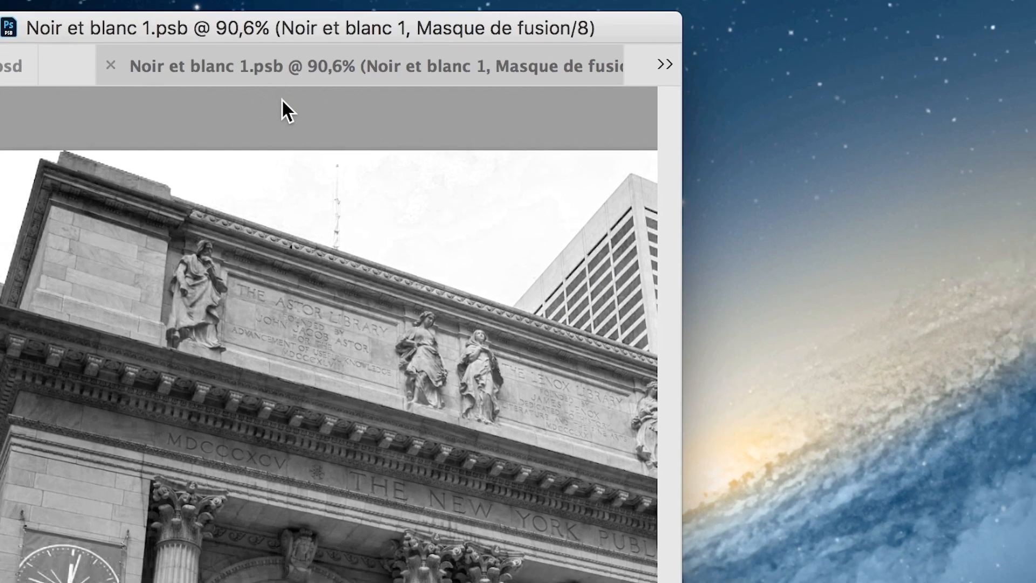
{"action": "left_click_drag", "start_coordinate": [282, 99], "coordinate": [474, 101]}
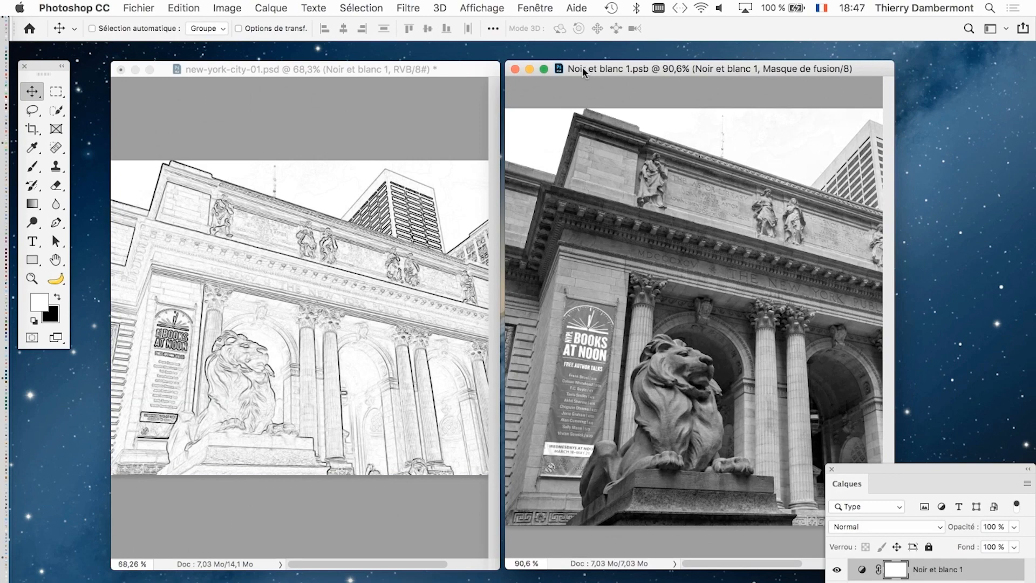
- Enlarge both images around the lion and arrange the two windows and the Calques panel for side-by-side comparison
{"action": "left_click_drag", "start_coordinate": [859, 467], "coordinate": [887, 459]}
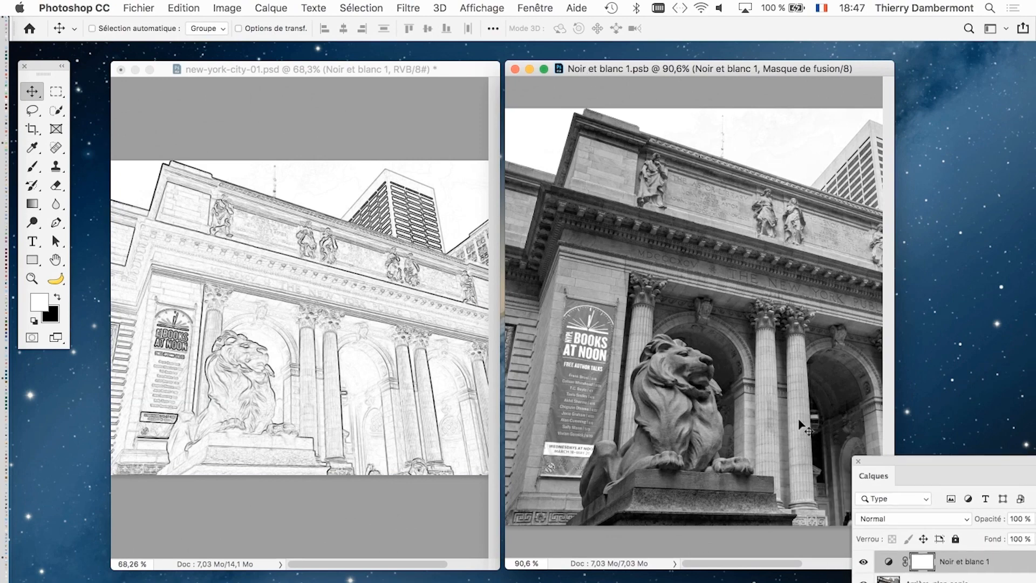
{"action": "scroll", "coordinate": [713, 336], "scroll_direction": "down", "scroll_amount": 4}
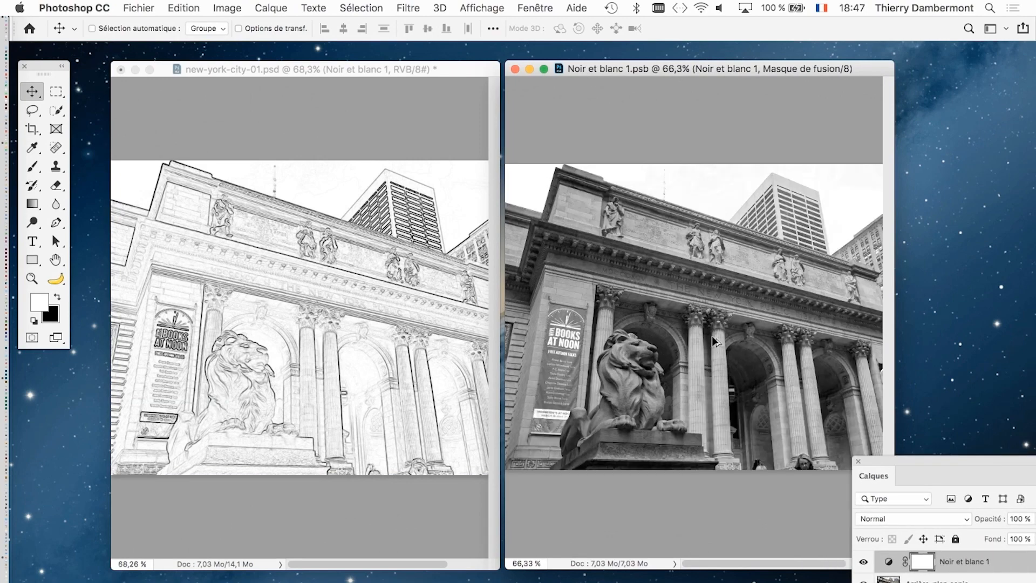
{"action": "scroll", "coordinate": [713, 377], "scroll_direction": "up", "scroll_amount": 4}
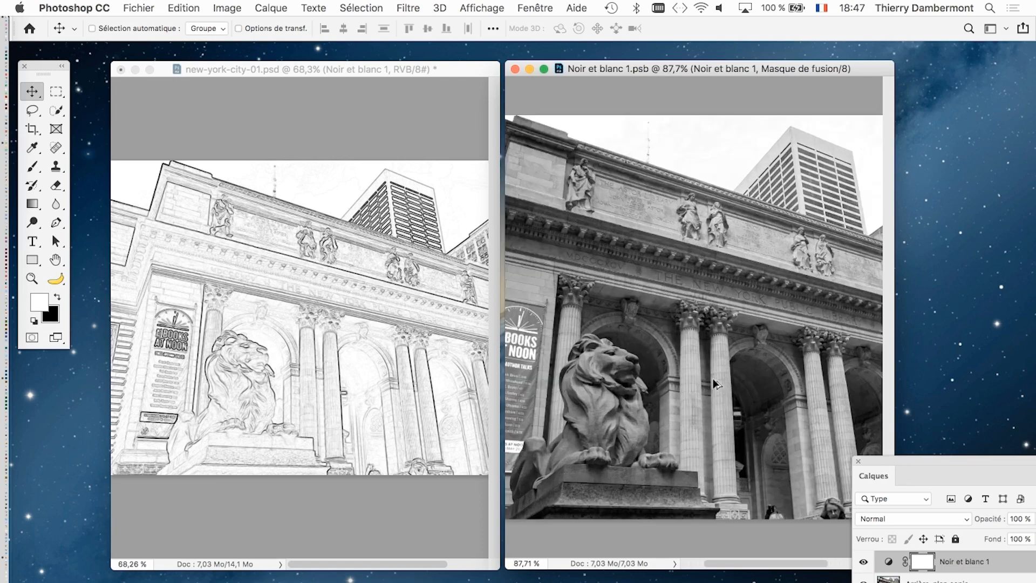
{"action": "scroll", "coordinate": [660, 355], "scroll_direction": "up", "scroll_amount": 2}
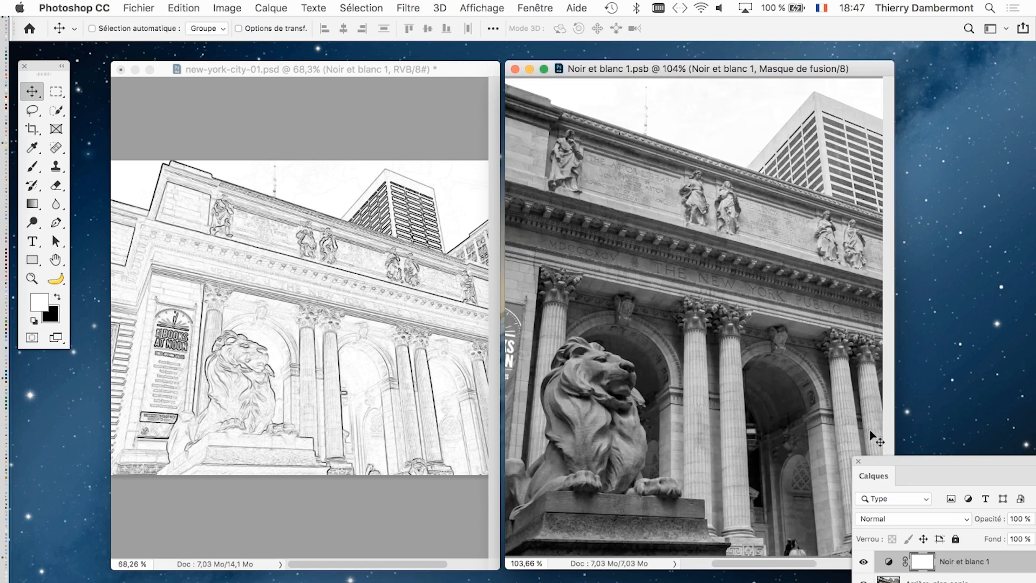
{"action": "left_click_drag", "start_coordinate": [876, 458], "coordinate": [409, 329]}
{"action": "scroll", "coordinate": [222, 293], "scroll_direction": "up", "scroll_amount": 7}
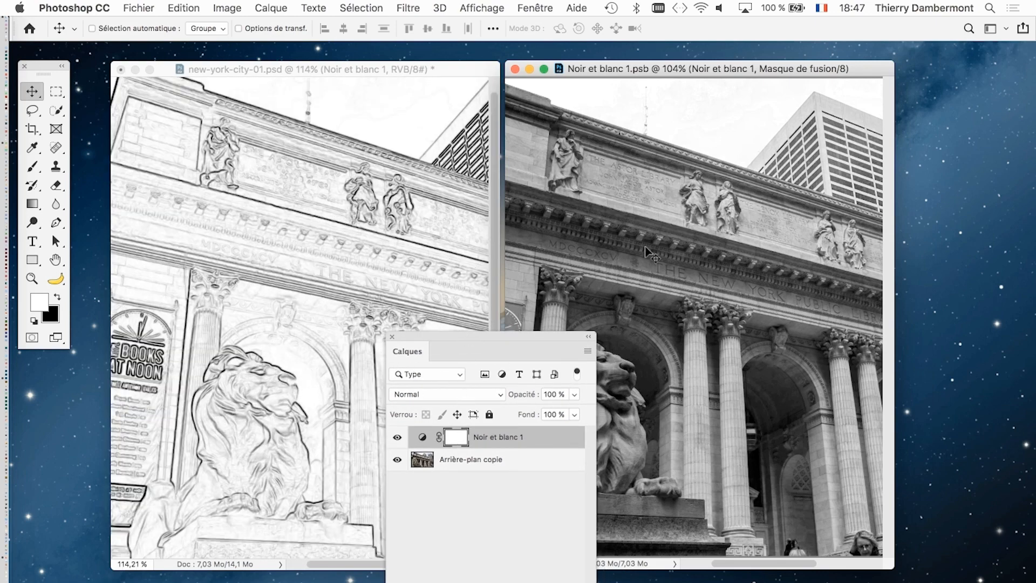
{"action": "mouse_move", "coordinate": [632, 70]}
{"action": "left_mouse_down"}
{"action": "mouse_move", "coordinate": [723, 111]}
{"action": "mouse_move", "coordinate": [649, 74]}
{"action": "left_mouse_up"}
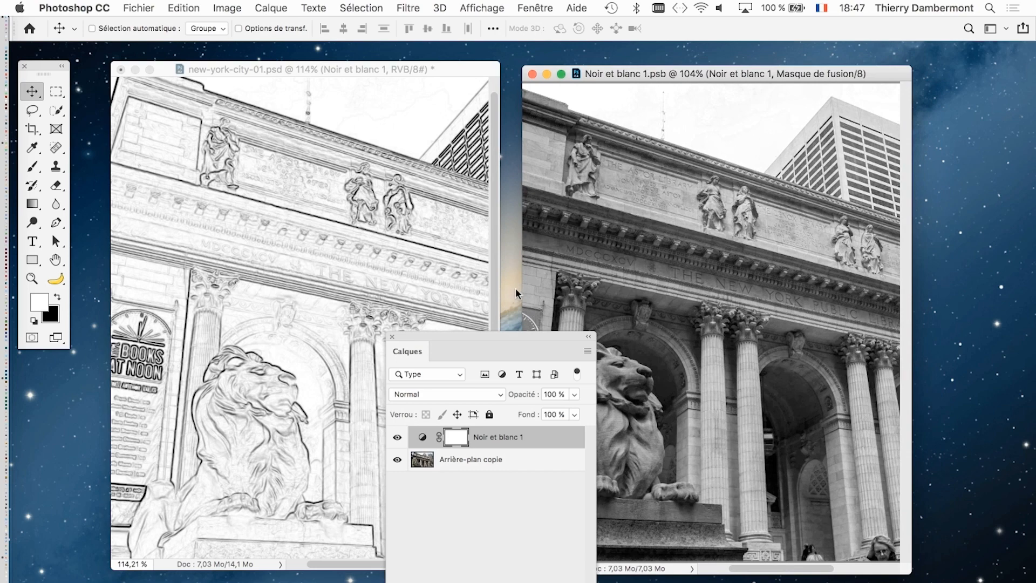
{"action": "left_click_drag", "start_coordinate": [501, 338], "coordinate": [515, 375]}
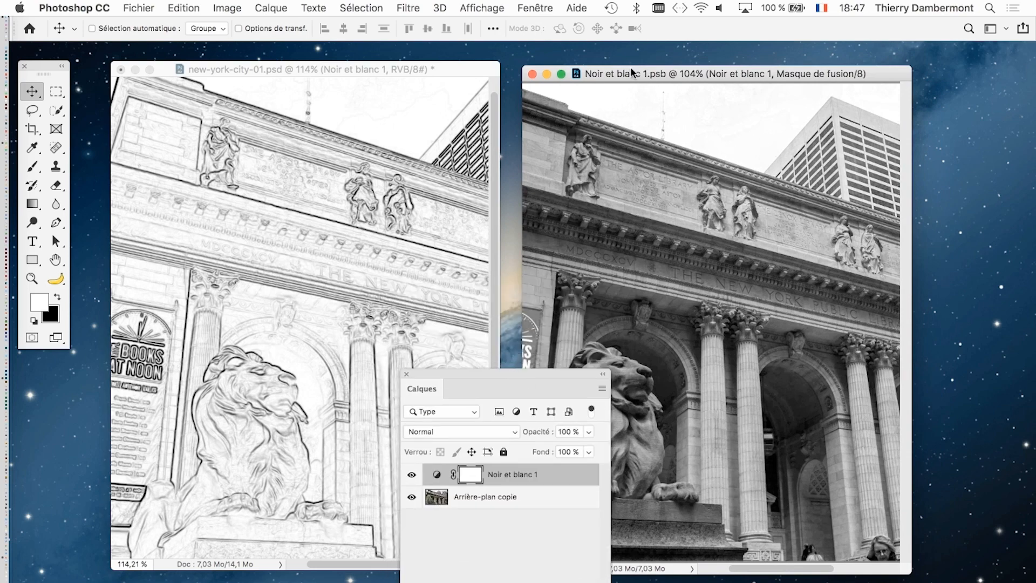
{"action": "left_click_drag", "start_coordinate": [630, 71], "coordinate": [672, 70]}
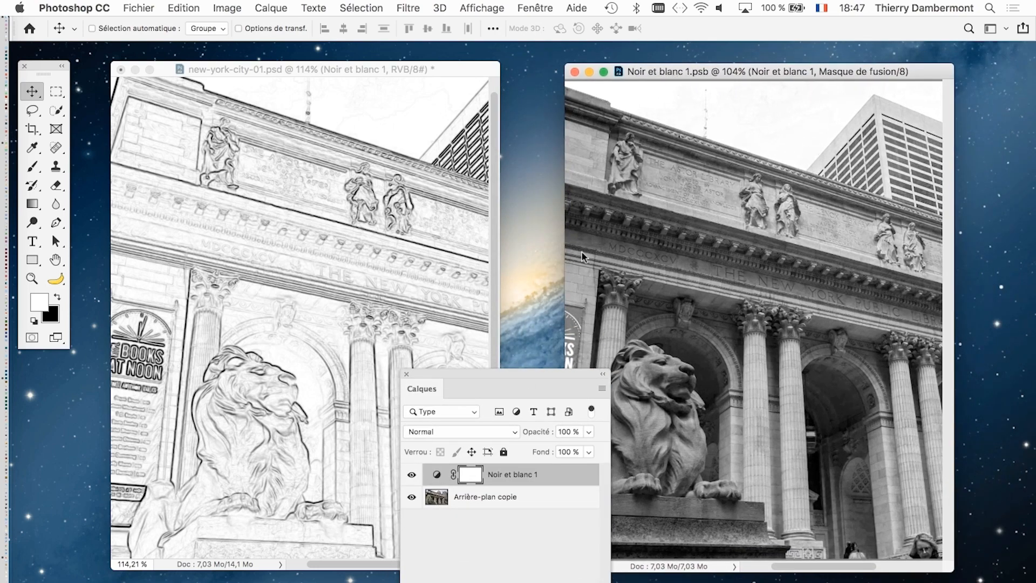
{"action": "left_click_drag", "start_coordinate": [541, 372], "coordinate": [542, 295]}
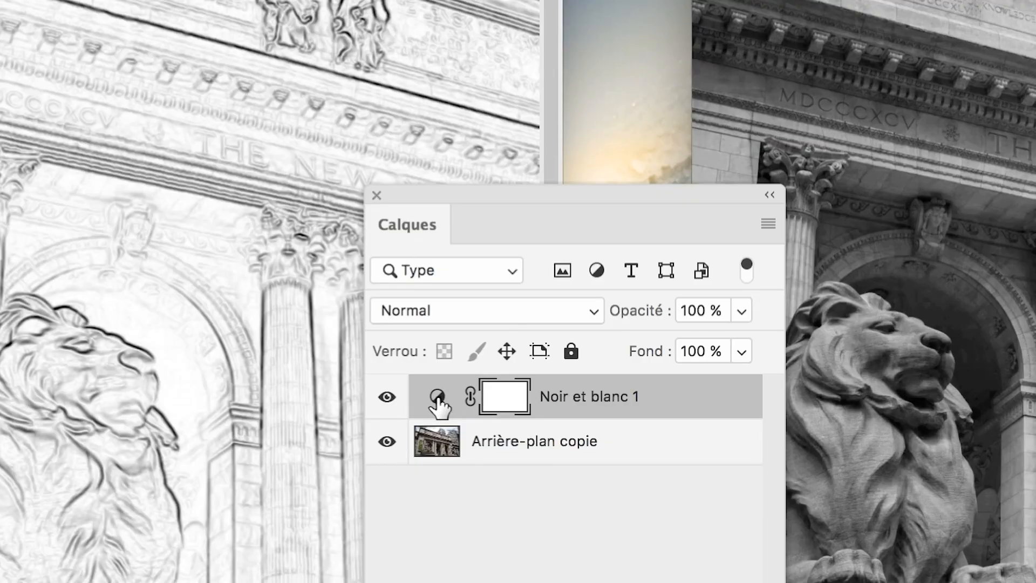
- Set the Noir et blanc adjustment in the smart object to Rouges 300, Jaunes -158, Verts -49, Cyans -18 and Magentas -89
{"action": "left_click", "coordinate": [436, 399]}
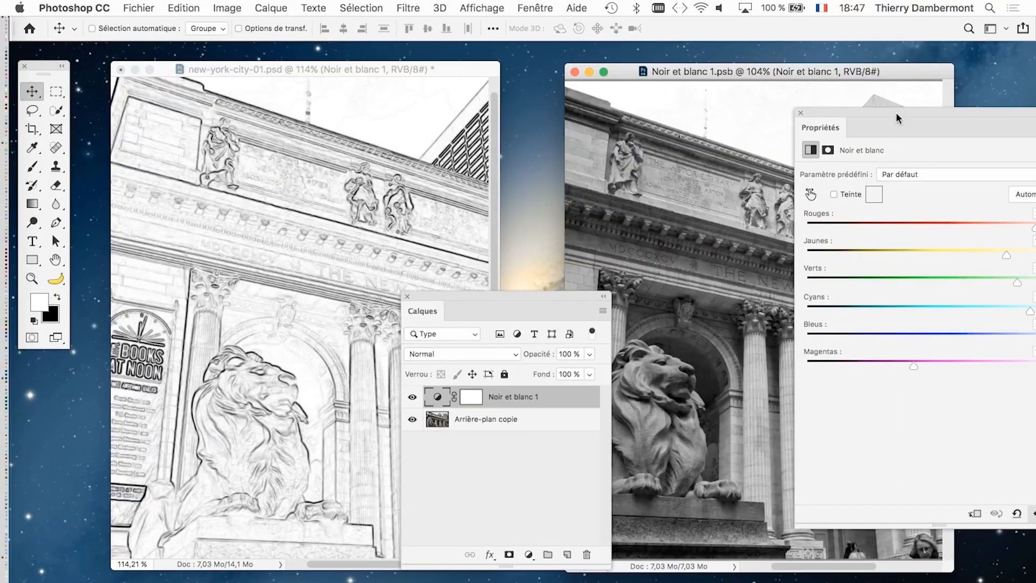
{"action": "left_click_drag", "start_coordinate": [896, 113], "coordinate": [290, 66]}
{"action": "key", "text": "super+0"}
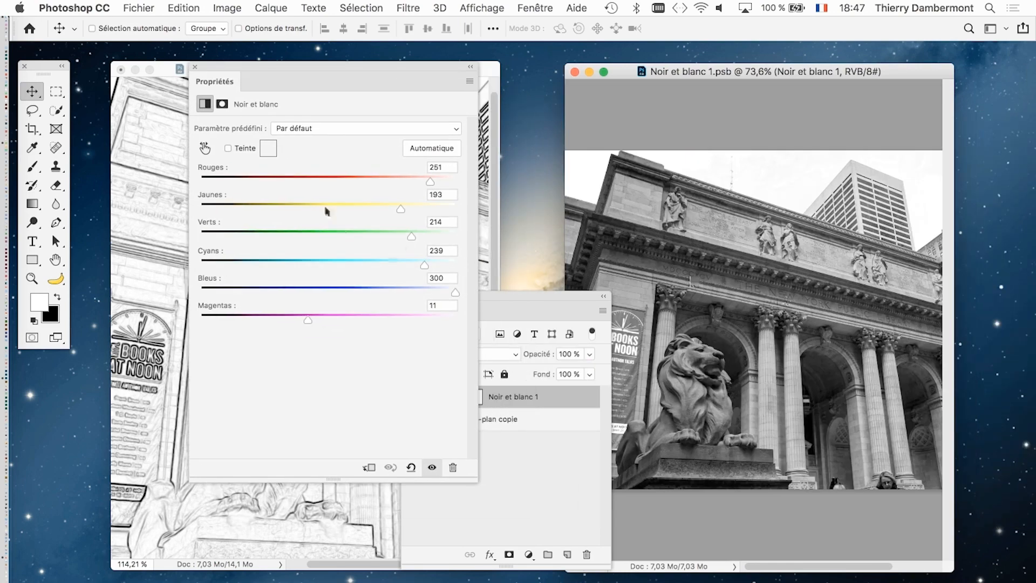
{"action": "left_click_drag", "start_coordinate": [331, 180], "coordinate": [456, 181]}
{"action": "left_click_drag", "start_coordinate": [400, 209], "coordinate": [222, 209]}
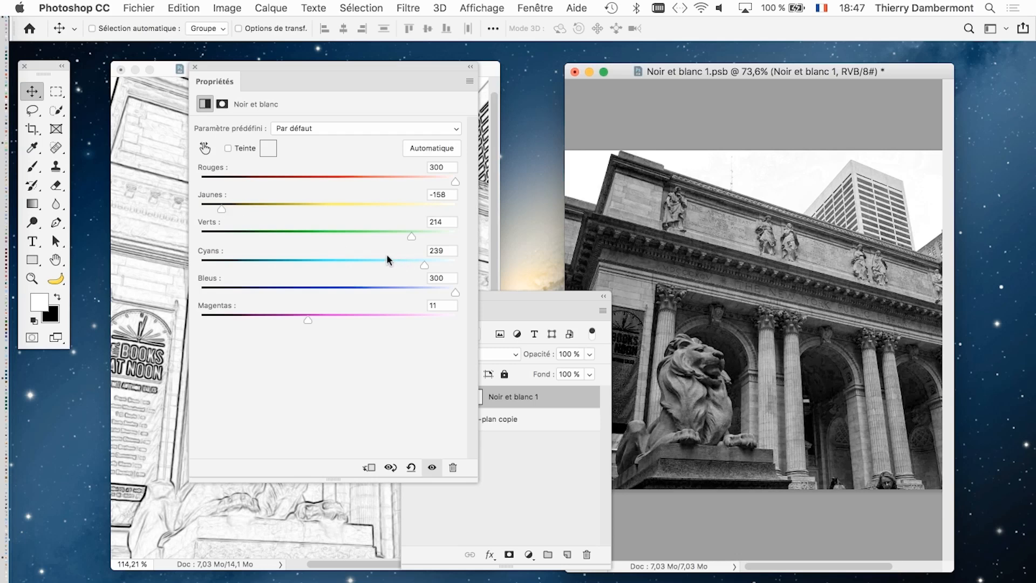
{"action": "left_click_drag", "start_coordinate": [407, 237], "coordinate": [296, 242]}
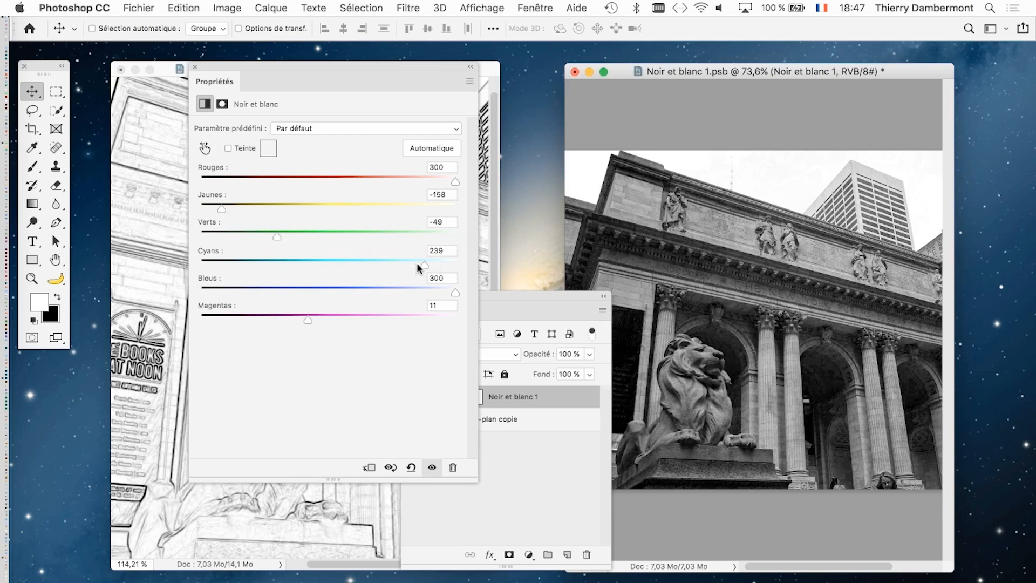
{"action": "left_click_drag", "start_coordinate": [423, 264], "coordinate": [354, 295]}
{"action": "left_click_drag", "start_coordinate": [322, 324], "coordinate": [257, 322]}
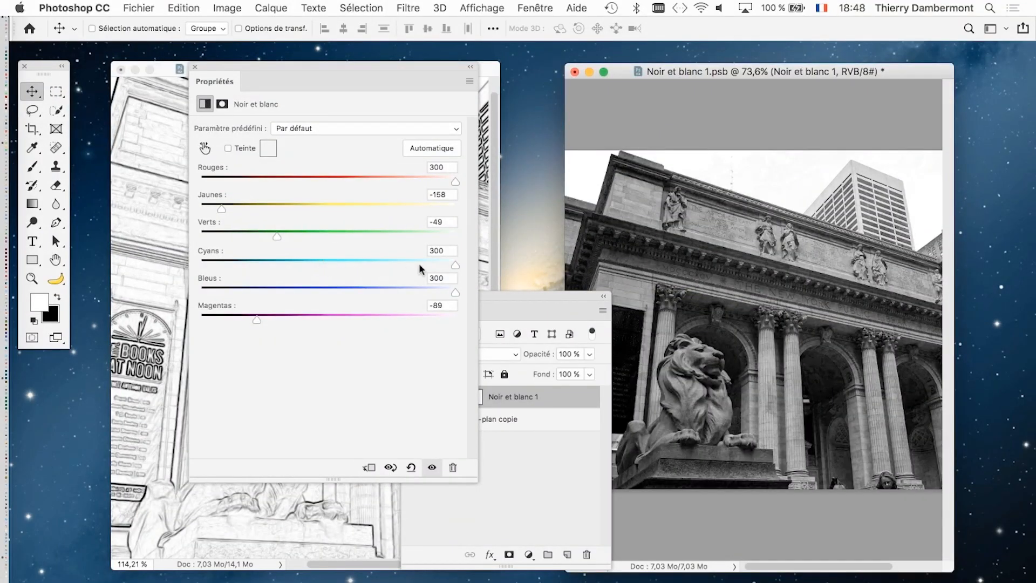
{"action": "left_click_drag", "start_coordinate": [450, 265], "coordinate": [293, 266]}
- Move the Propriétés and Calques panels clear of both images and save Noir et blanc 1.psb to update the drawing
{"action": "left_click_drag", "start_coordinate": [306, 66], "coordinate": [869, 316]}
{"action": "left_click_drag", "start_coordinate": [600, 291], "coordinate": [489, 378]}
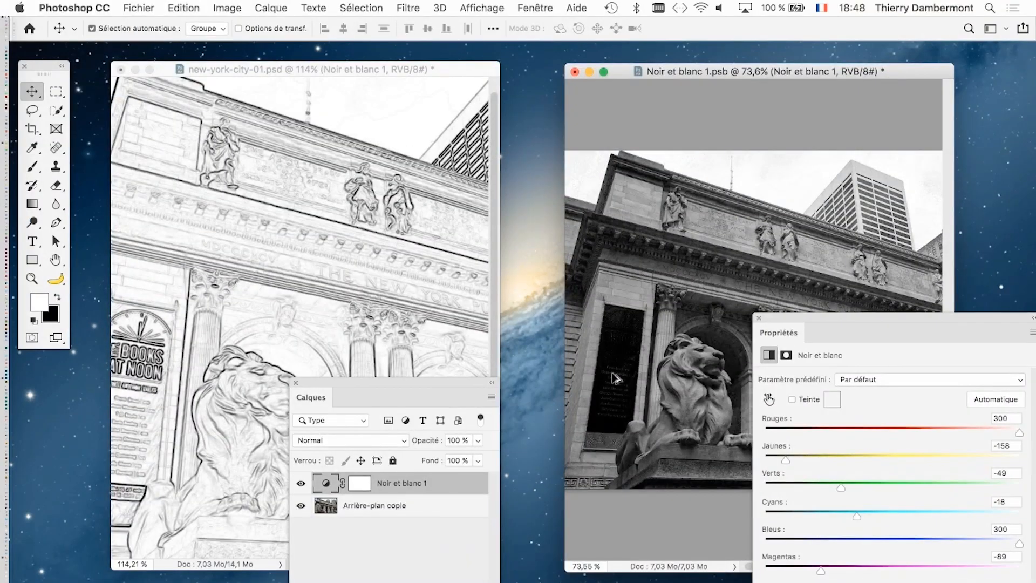
{"action": "left_click_drag", "start_coordinate": [676, 74], "coordinate": [652, 77]}
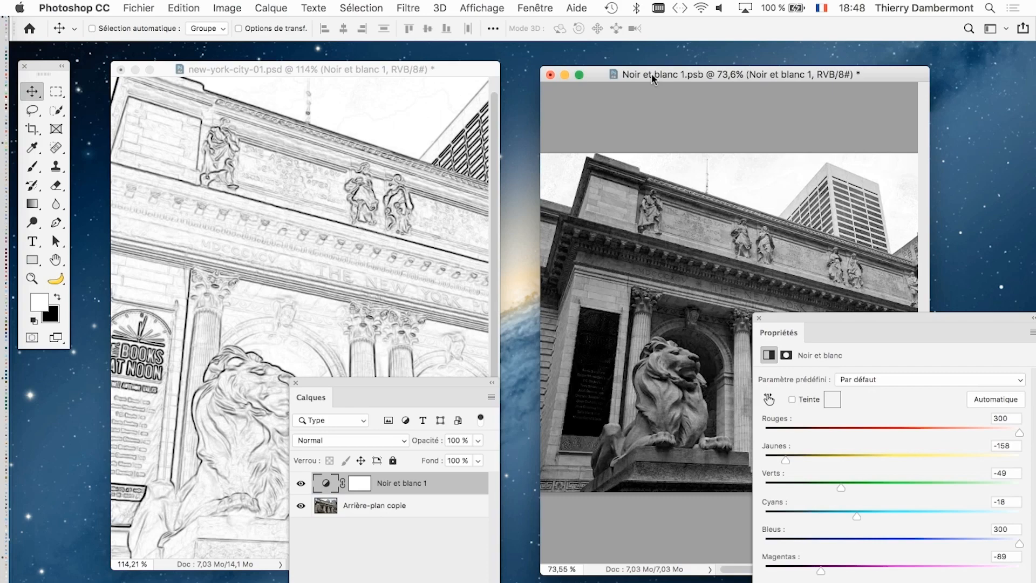
{"action": "left_click", "coordinate": [138, 8]}
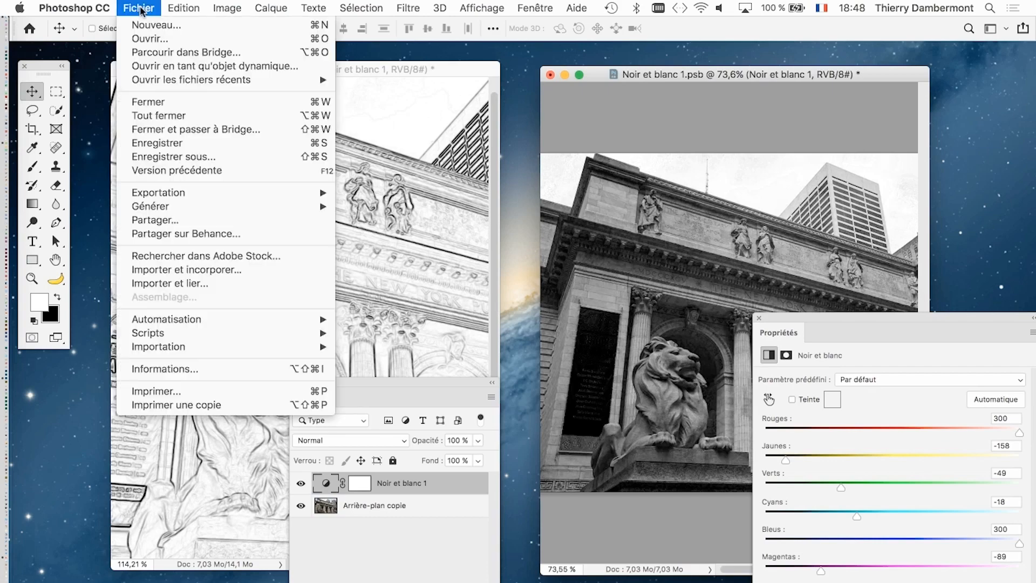
{"action": "left_click", "coordinate": [192, 143]}
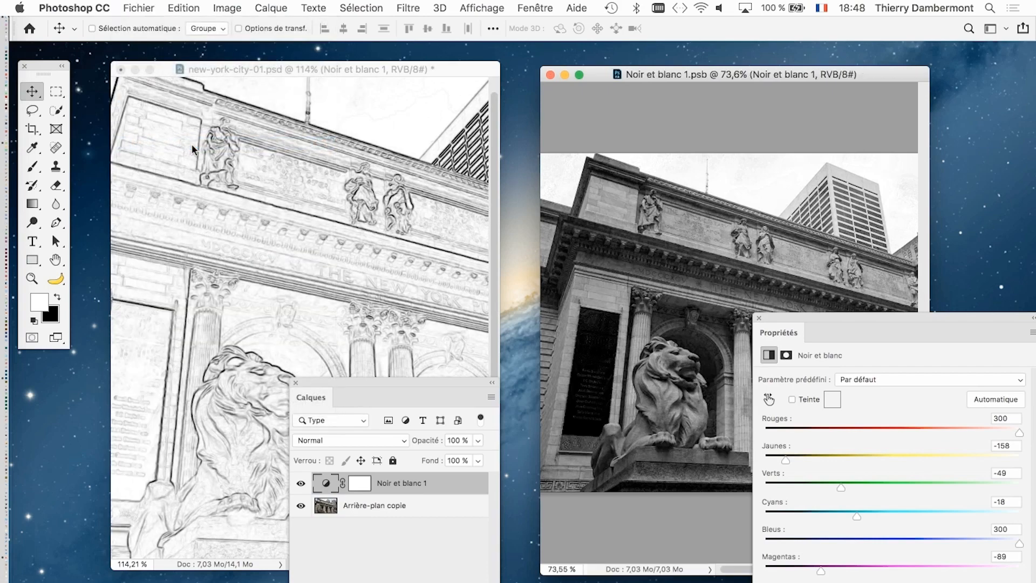
- Examine the updated drawing and its smart filters in new-york-city-01.psd, and return to Noir et blanc 1.psb
{"action": "left_click", "coordinate": [252, 65]}
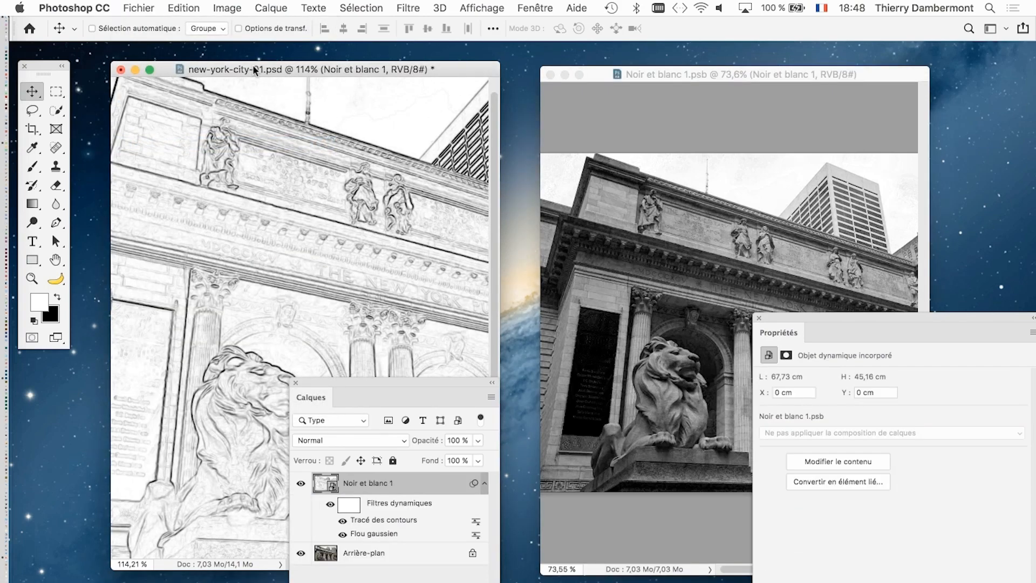
{"action": "left_click_drag", "start_coordinate": [325, 383], "coordinate": [445, 296]}
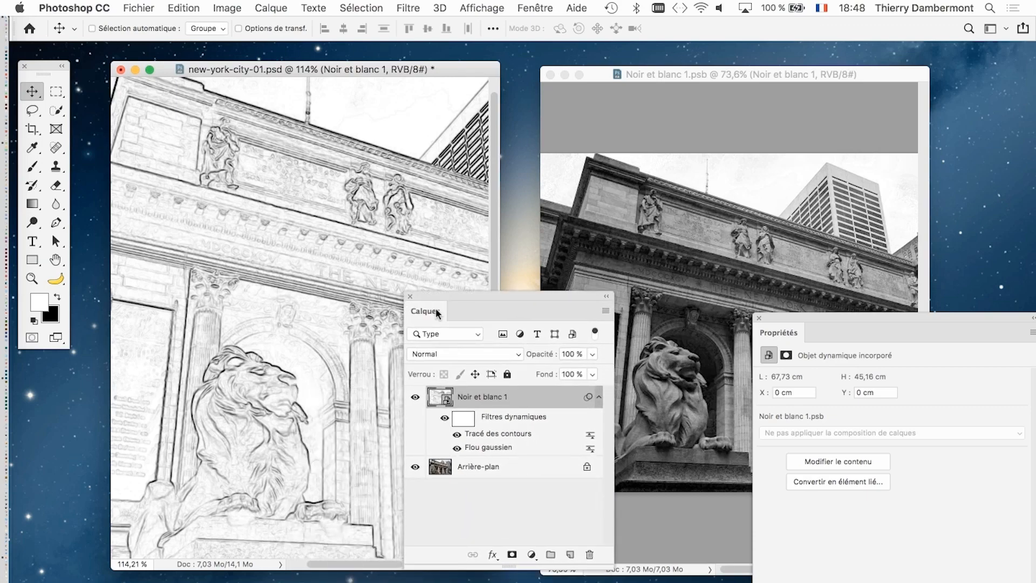
{"action": "left_click_drag", "start_coordinate": [444, 295], "coordinate": [477, 343]}
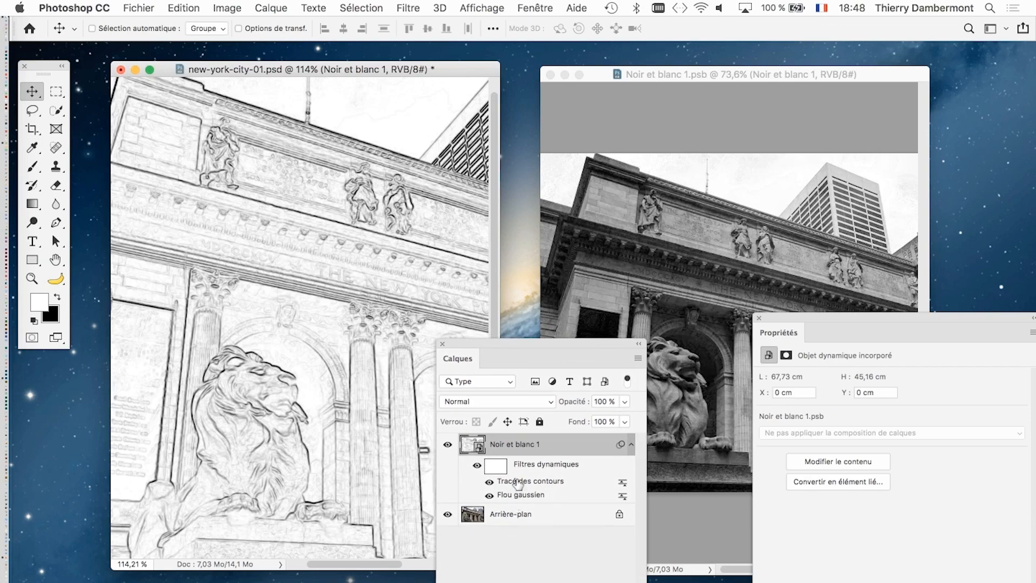
{"action": "left_click", "coordinate": [687, 75]}
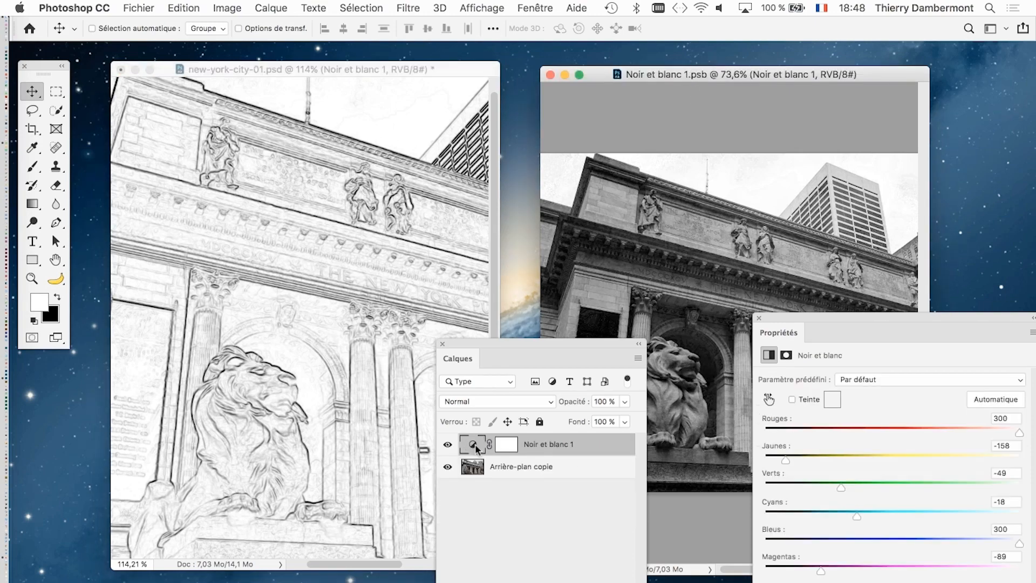
- Set the Noir et blanc adjustment to Rouges 286 and Jaunes 300, save Noir et blanc 1.psb, and uncover the image behind the Calques panel
{"action": "left_click_drag", "start_coordinate": [873, 428], "coordinate": [815, 430]}
{"action": "left_click_drag", "start_coordinate": [884, 457], "coordinate": [1014, 457]}
{"action": "left_click_drag", "start_coordinate": [964, 433], "coordinate": [1012, 432]}
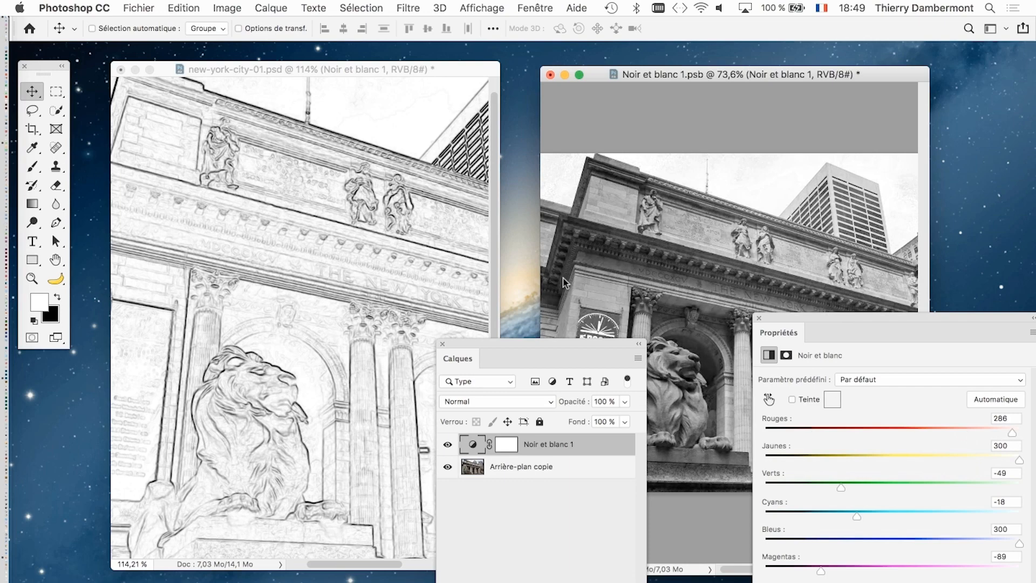
{"action": "left_click", "coordinate": [145, 7]}
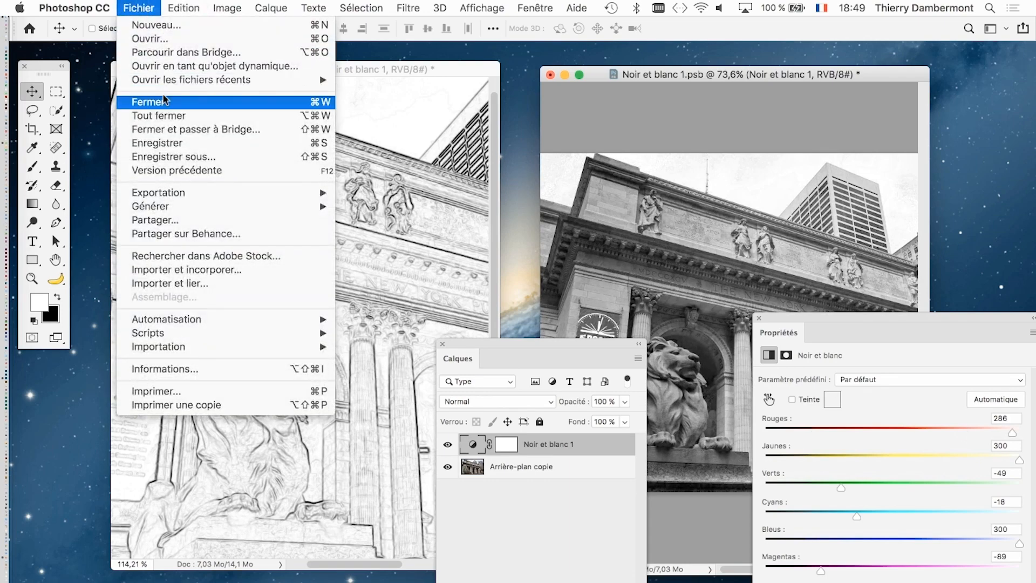
{"action": "left_click", "coordinate": [182, 143]}
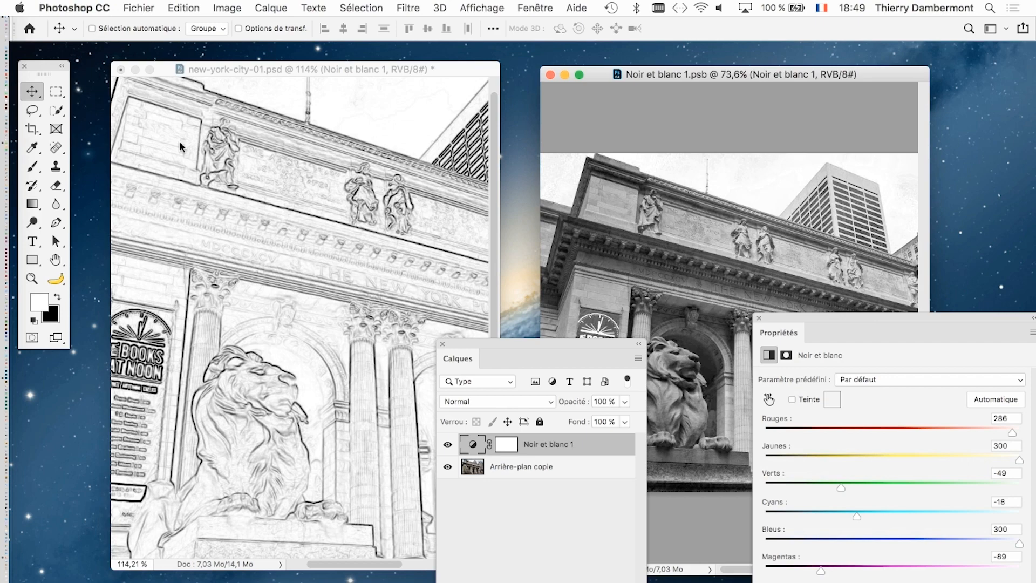
{"action": "left_click_drag", "start_coordinate": [515, 349], "coordinate": [505, 474]}
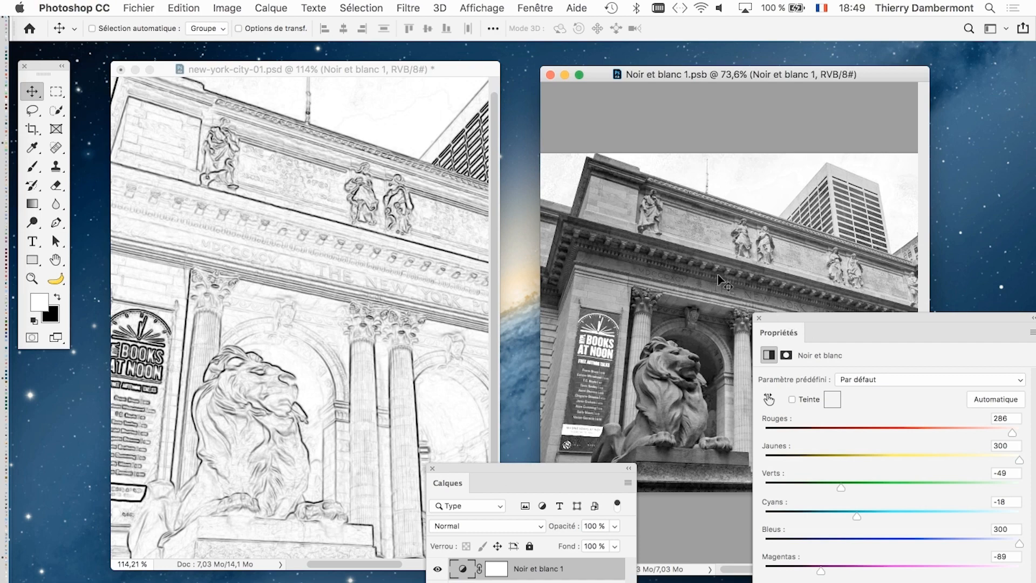
{"action": "left_click", "coordinate": [141, 8]}
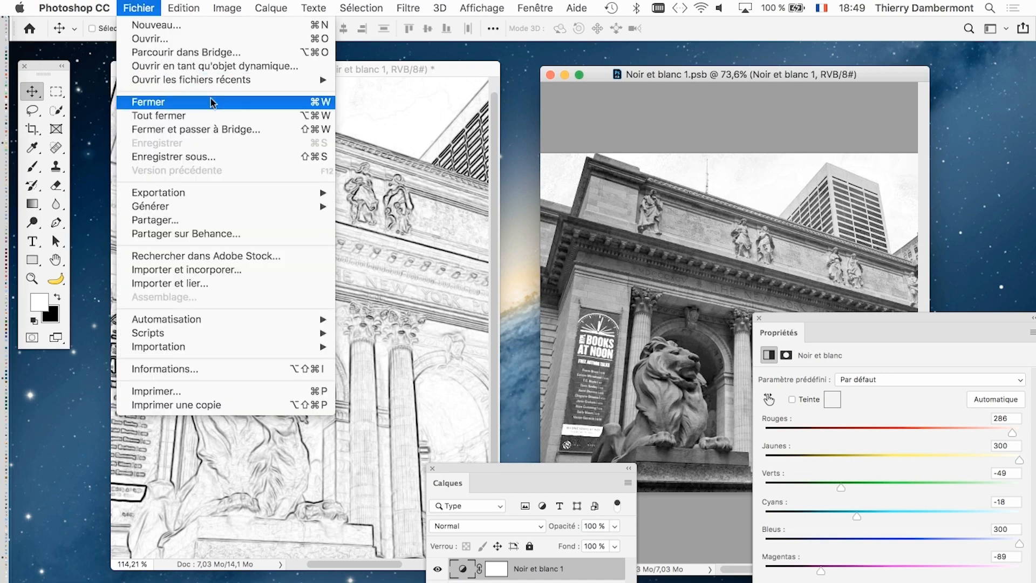
{"action": "left_click", "coordinate": [226, 158]}
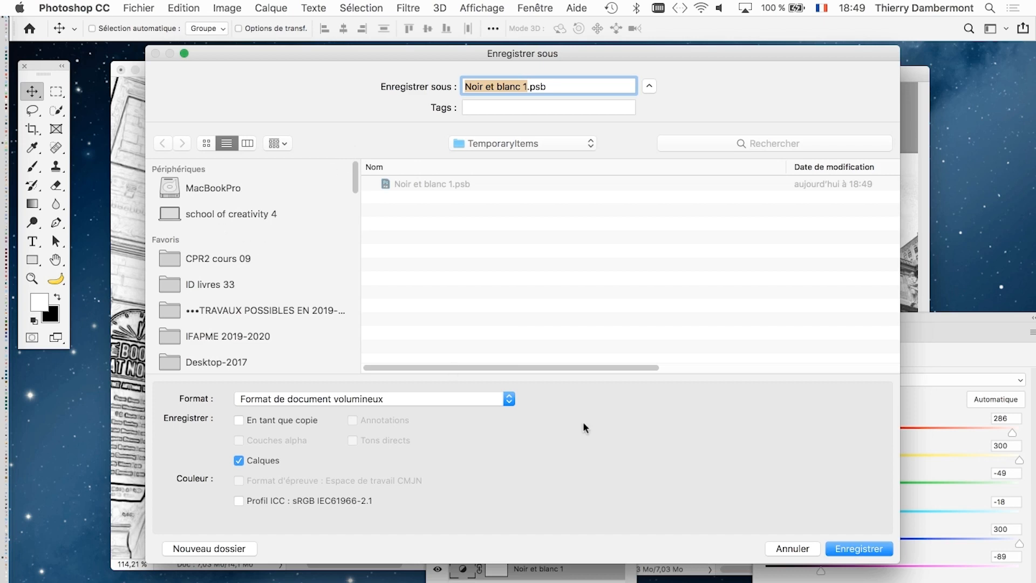
{"action": "left_click", "coordinate": [791, 548]}
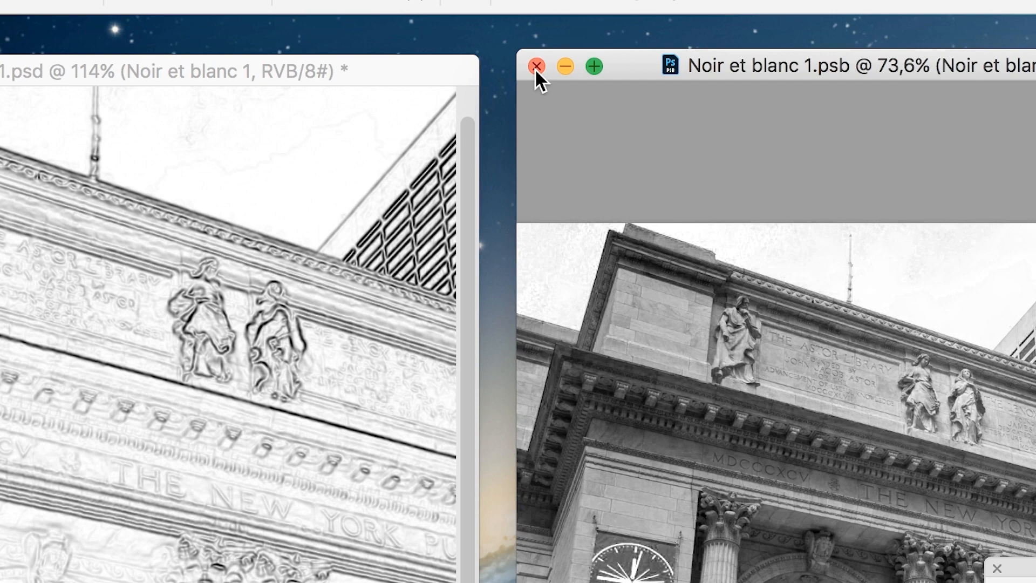
- Close Noir et blanc 1.psb and save the drawing as new-york-city-02.psd in CPR2 cours 09 with maximized compatibility
{"action": "left_click", "coordinate": [536, 67]}
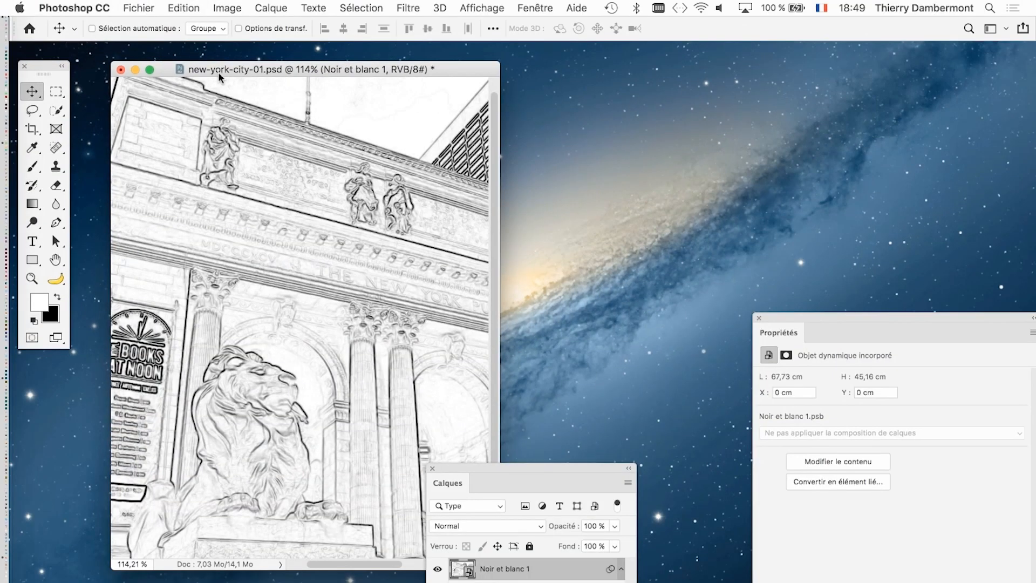
{"action": "left_click", "coordinate": [142, 8]}
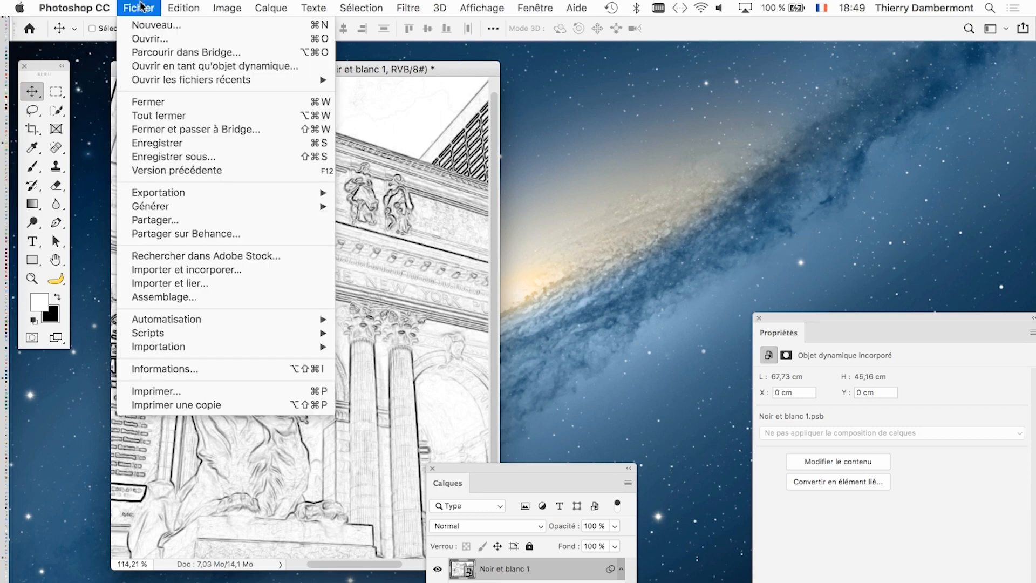
{"action": "left_click", "coordinate": [175, 157]}
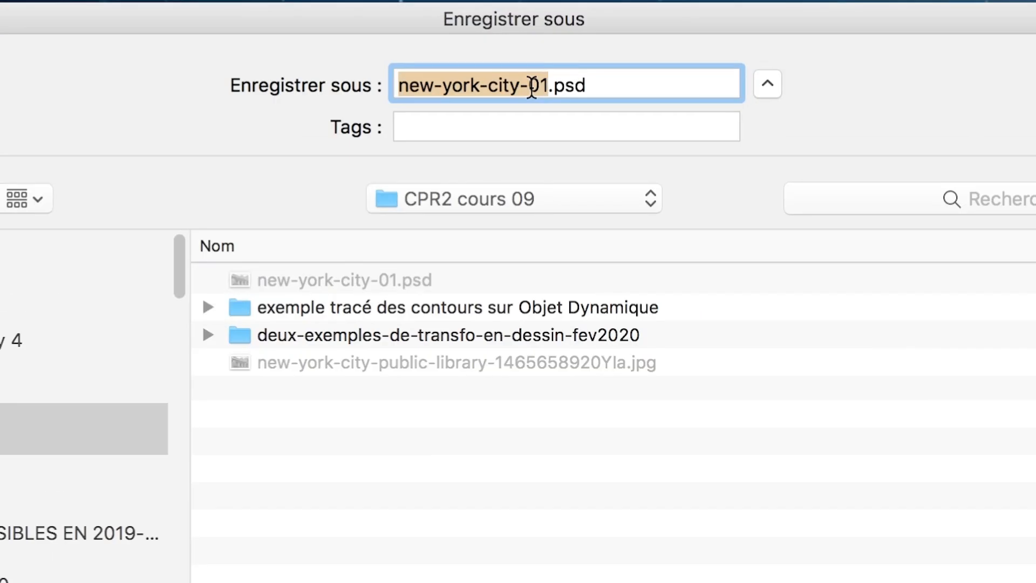
{"action": "left_click", "coordinate": [532, 86]}
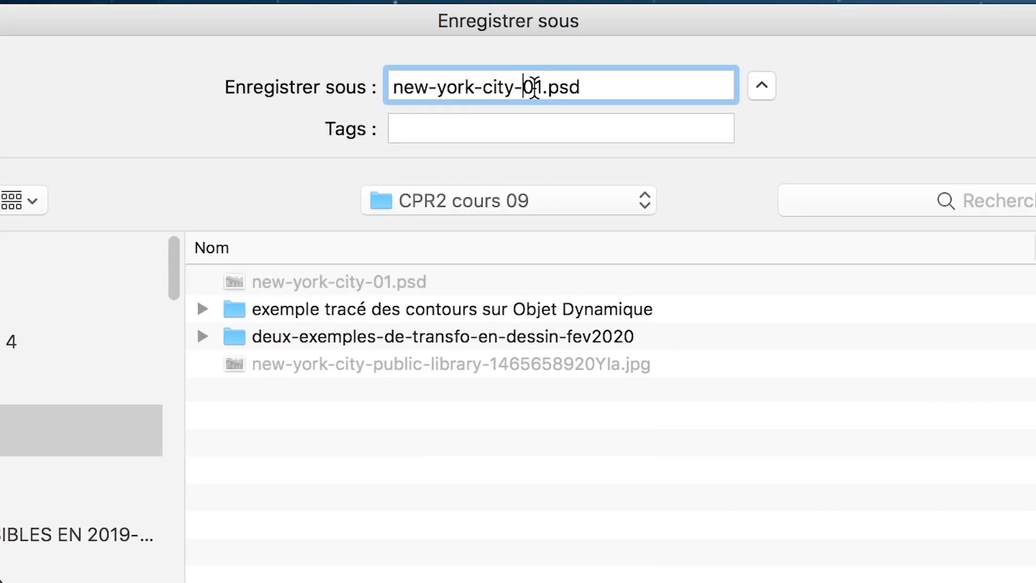
{"action": "type", "text": "2"}
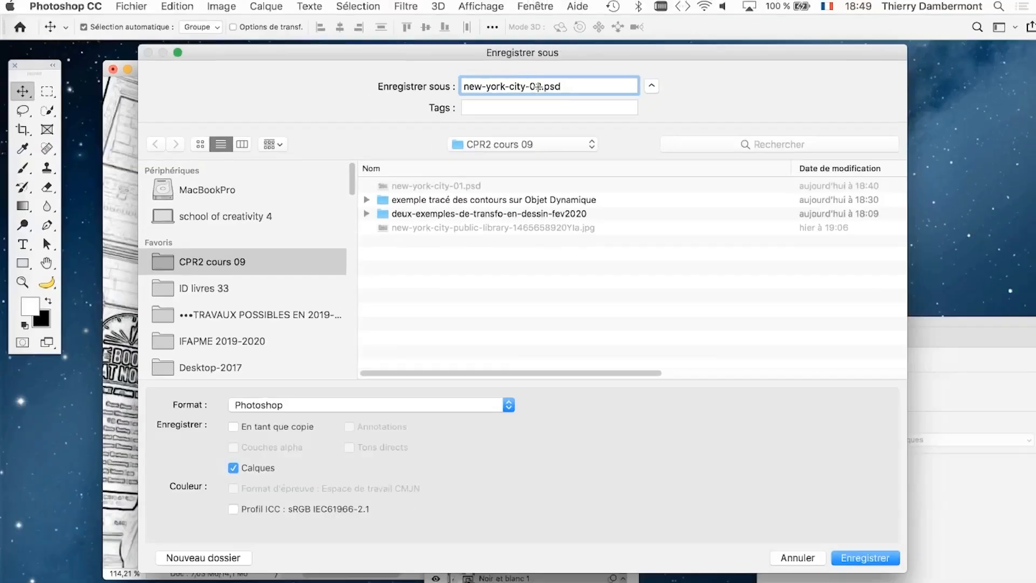
{"action": "key", "text": "Return"}
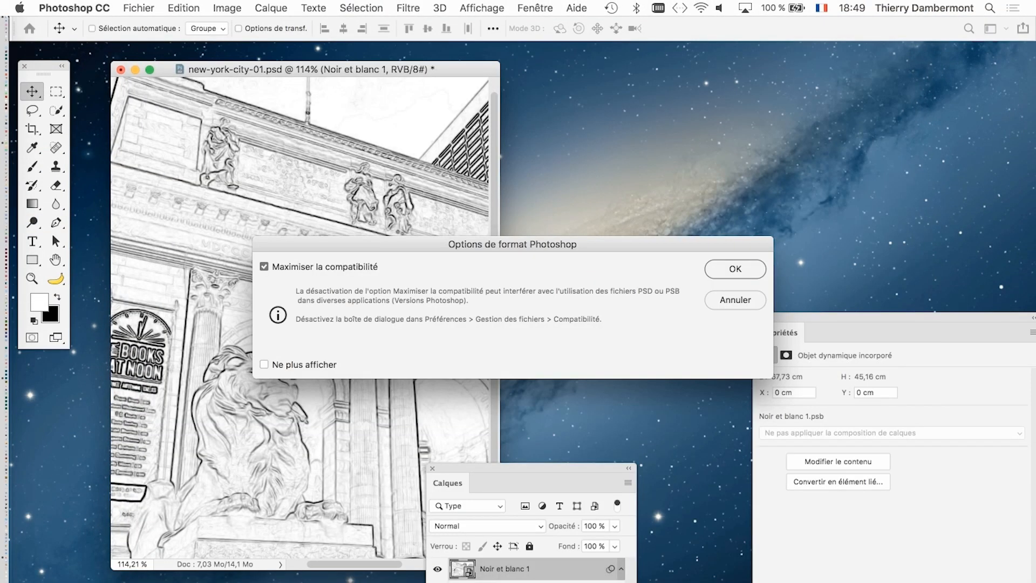
{"action": "key", "text": "Return"}
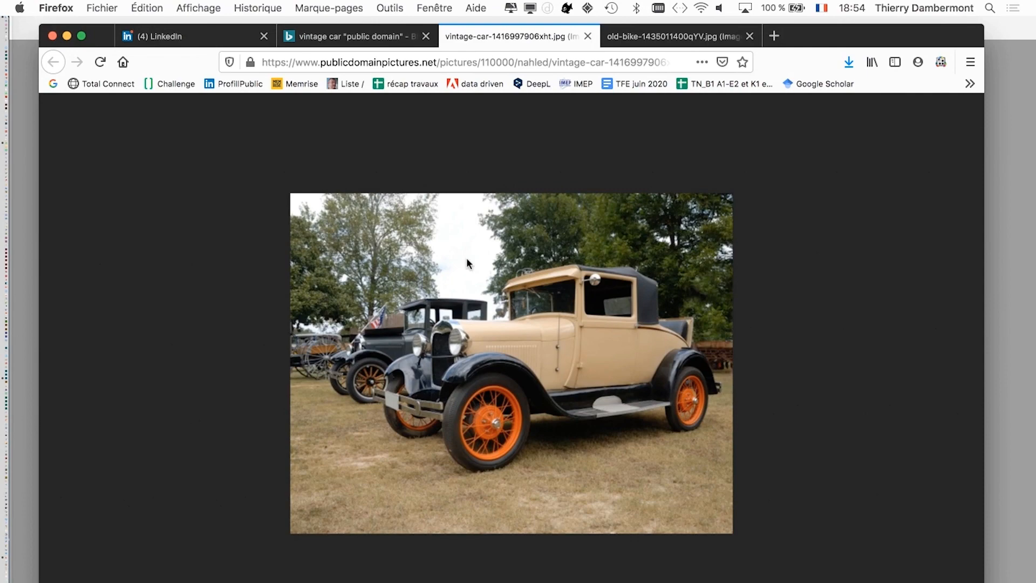
- Bring up the vintage car photo and examine its details up close around the headlights and front wheel
{"action": "key", "text": "super+Tab"}
{"action": "left_click", "coordinate": [520, 331]}
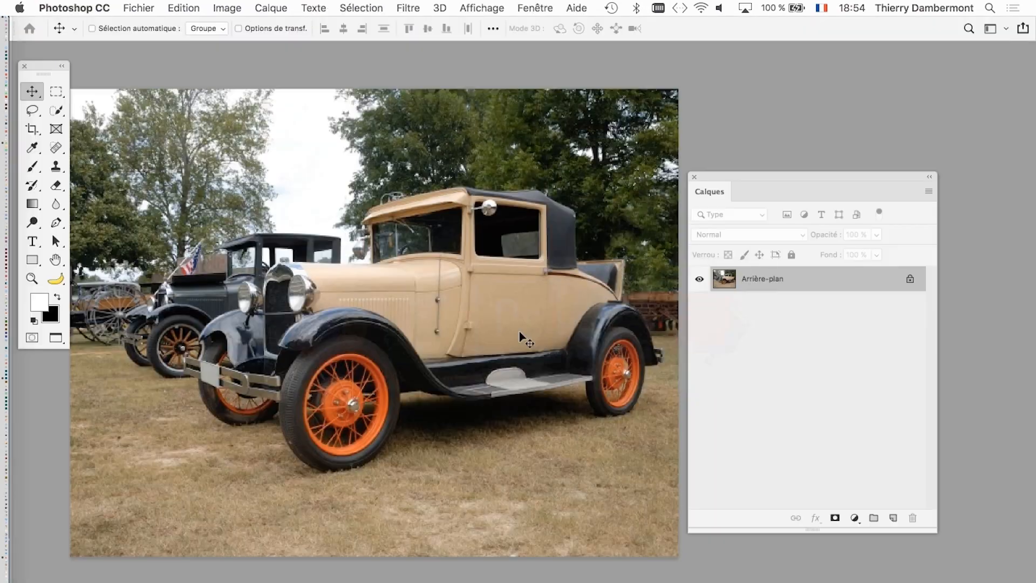
{"action": "left_click_drag", "start_coordinate": [717, 172], "coordinate": [743, 173]}
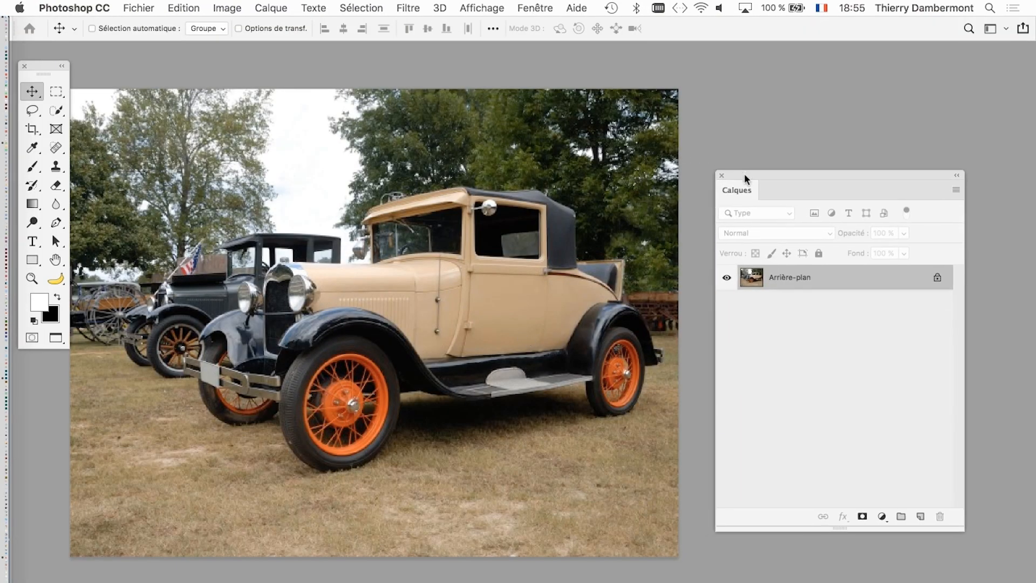
{"action": "scroll", "coordinate": [310, 302], "scroll_direction": "up", "scroll_amount": 1}
{"action": "scroll", "coordinate": [309, 303], "scroll_direction": "up", "scroll_amount": 2}
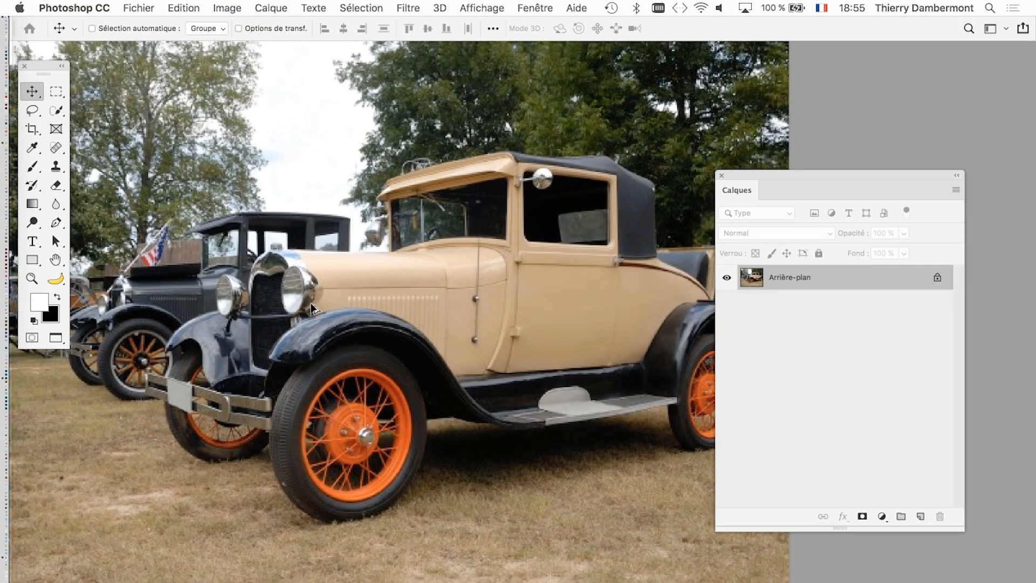
{"action": "left_click_drag", "start_coordinate": [309, 302], "coordinate": [361, 292]}
{"action": "scroll", "coordinate": [365, 276], "scroll_direction": "up", "scroll_amount": 1}
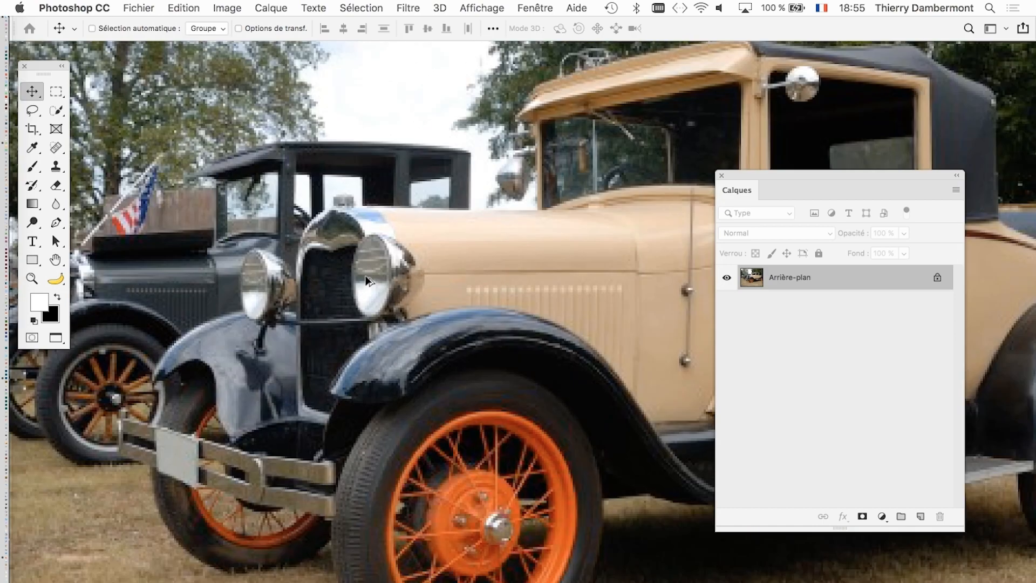
{"action": "scroll", "coordinate": [364, 277], "scroll_direction": "down", "scroll_amount": 2}
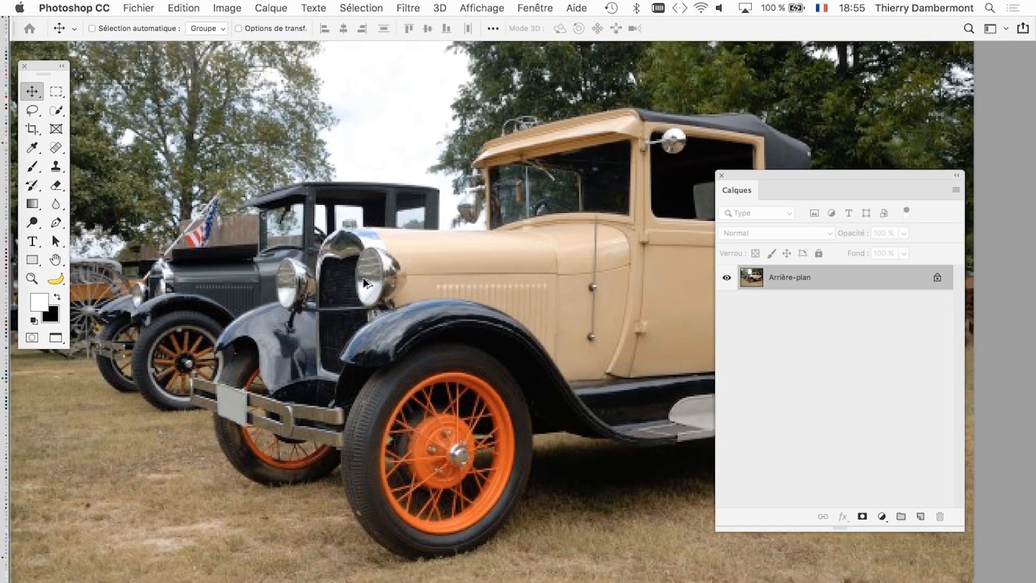
{"action": "scroll", "coordinate": [364, 274], "scroll_direction": "up", "scroll_amount": 3}
{"action": "scroll", "coordinate": [365, 274], "scroll_direction": "down", "scroll_amount": 2}
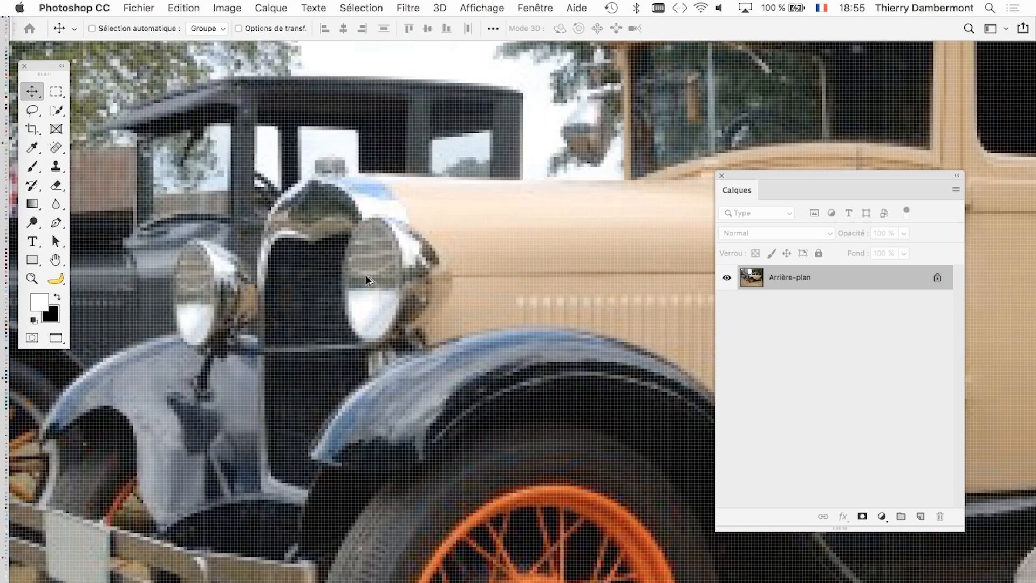
{"action": "scroll", "coordinate": [365, 274], "scroll_direction": "down", "scroll_amount": 2}
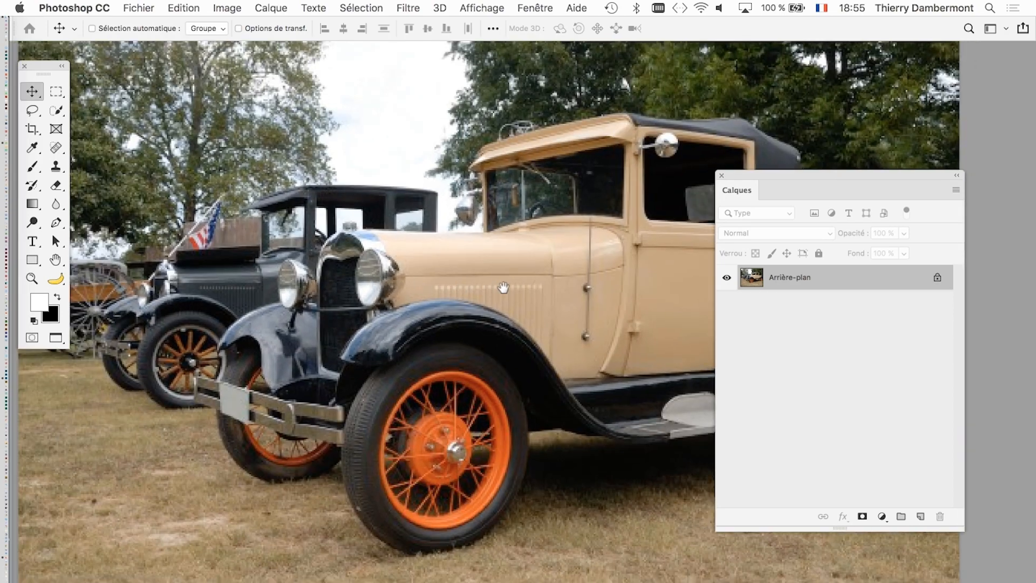
{"action": "scroll", "coordinate": [502, 287], "scroll_direction": "down", "scroll_amount": 2}
- Make the Calques panel smaller beside the car and duplicate the Arrière-plan layer
{"action": "left_click_drag", "start_coordinate": [750, 179], "coordinate": [775, 111]}
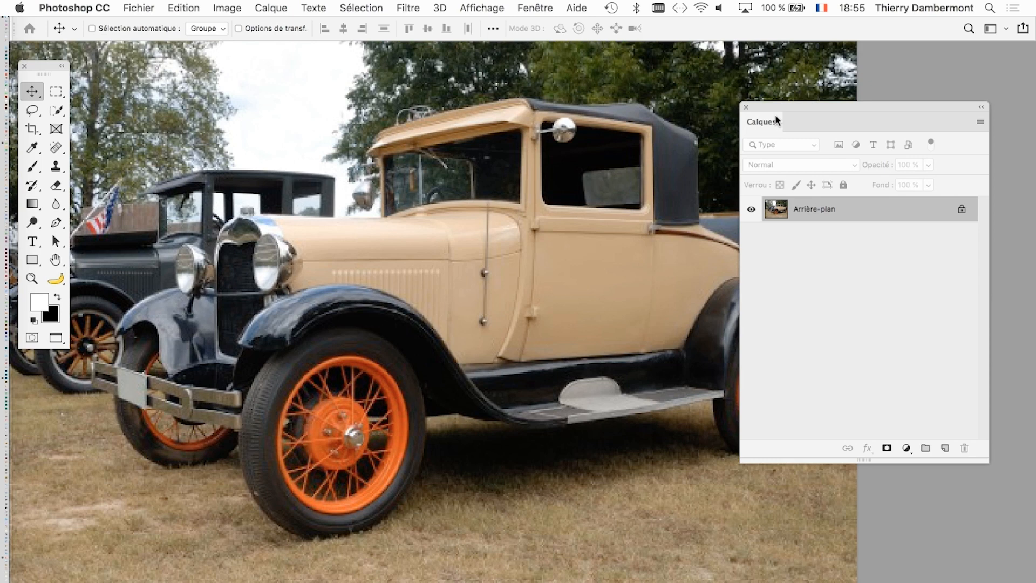
{"action": "left_click_drag", "start_coordinate": [983, 460], "coordinate": [937, 366]}
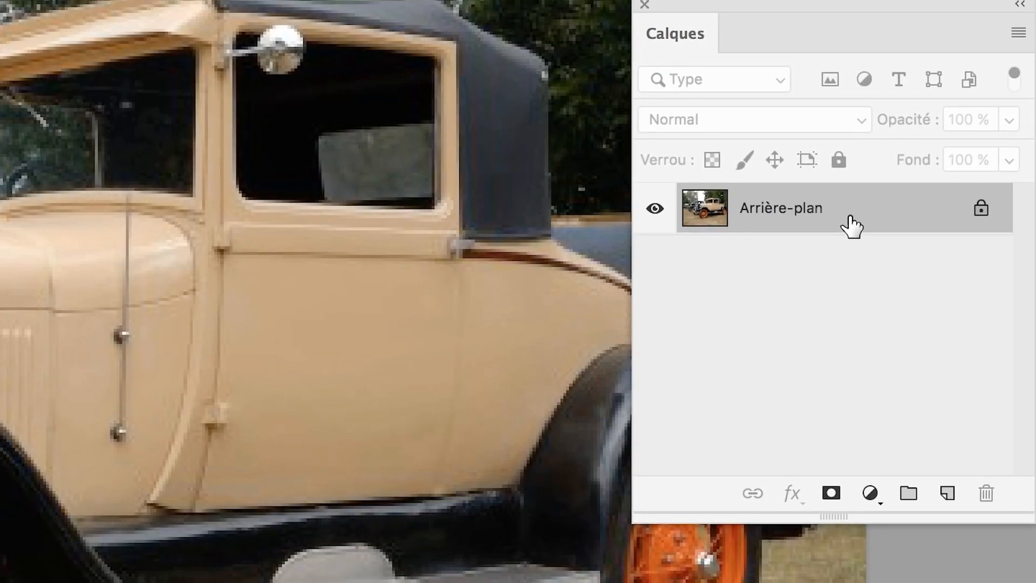
{"action": "left_click_drag", "start_coordinate": [850, 219], "coordinate": [951, 482]}
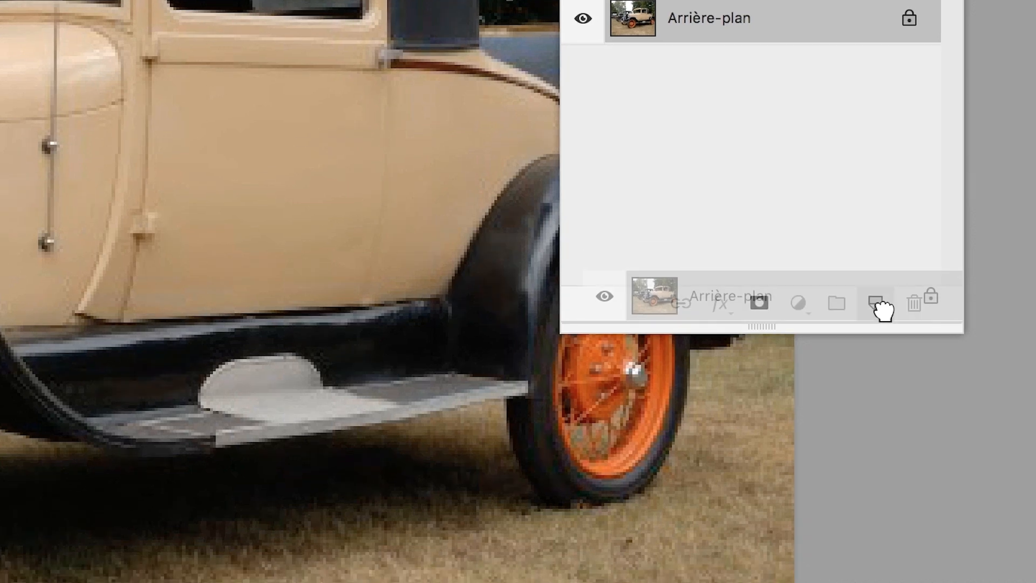
{"action": "left_click_drag", "start_coordinate": [884, 311], "coordinate": [884, 310]}
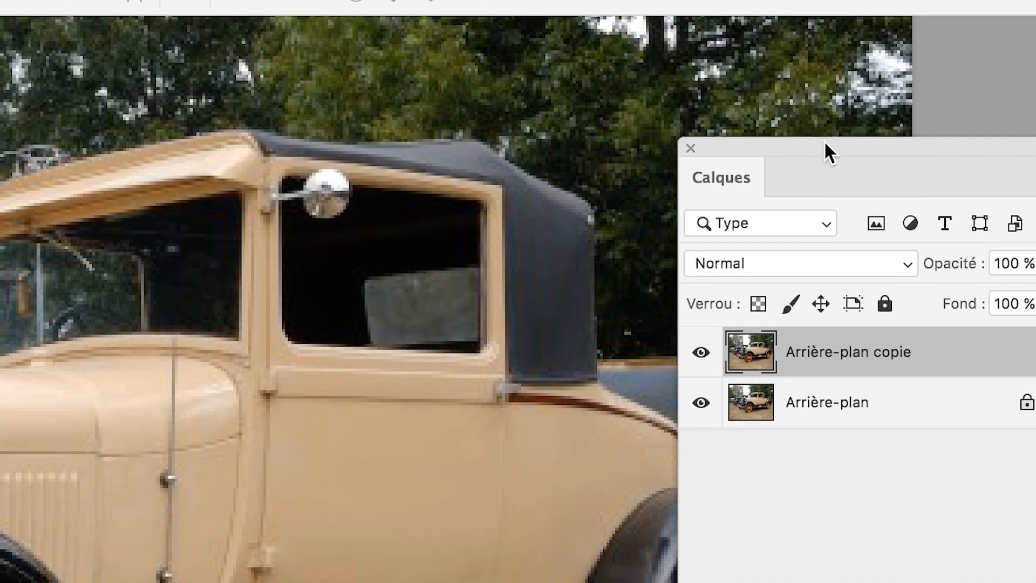
- Convert the Arrière-plan copie layer to a smart object, with the Calques panel repositioned over the car's rear
{"action": "left_click_drag", "start_coordinate": [788, 4], "coordinate": [718, 130]}
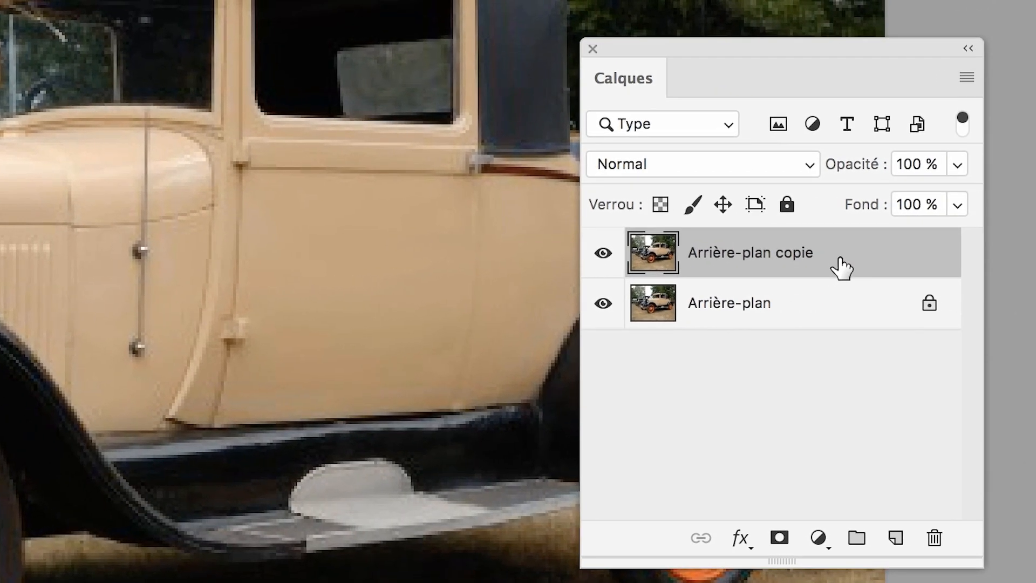
{"action": "right_click", "coordinate": [841, 267]}
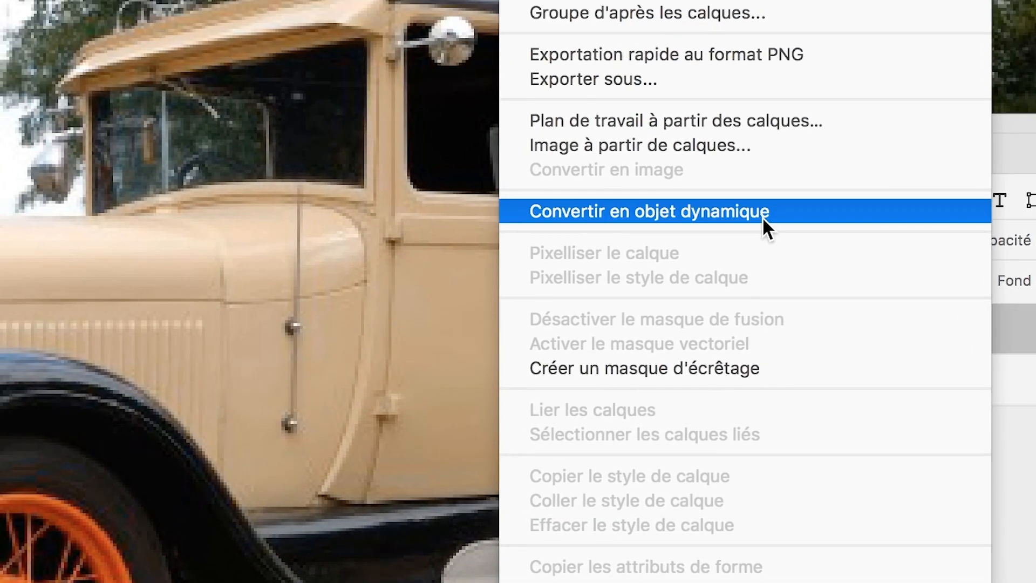
{"action": "left_click", "coordinate": [613, 138]}
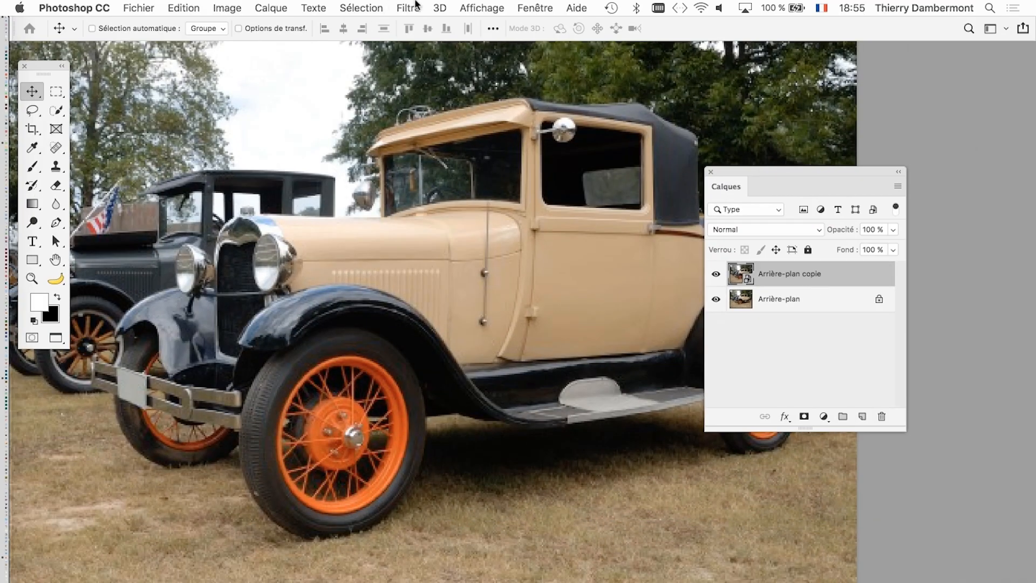
- Apply a Flou gaussien smart filter with a radius of 2,0 pixels to Arrière-plan copie
{"action": "left_click", "coordinate": [417, 7]}
{"action": "mouse_move", "coordinate": [455, 229]}
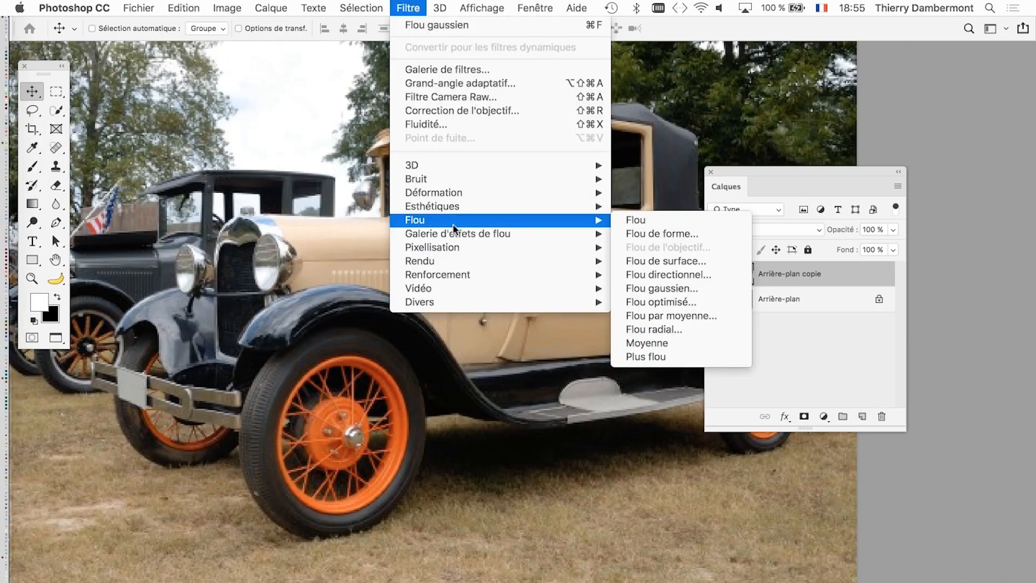
{"action": "left_click", "coordinate": [681, 288]}
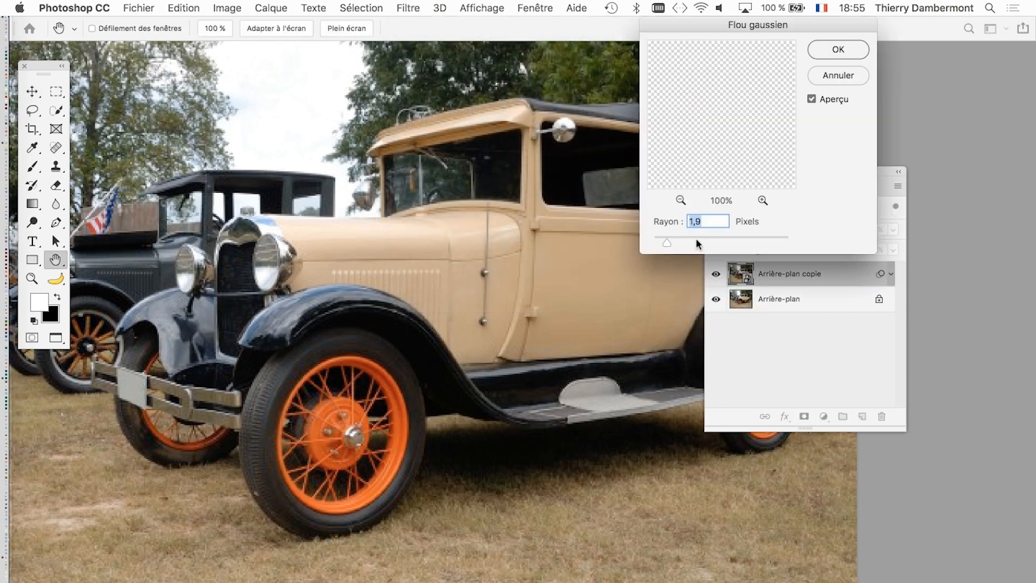
{"action": "left_click_drag", "start_coordinate": [674, 246], "coordinate": [668, 245]}
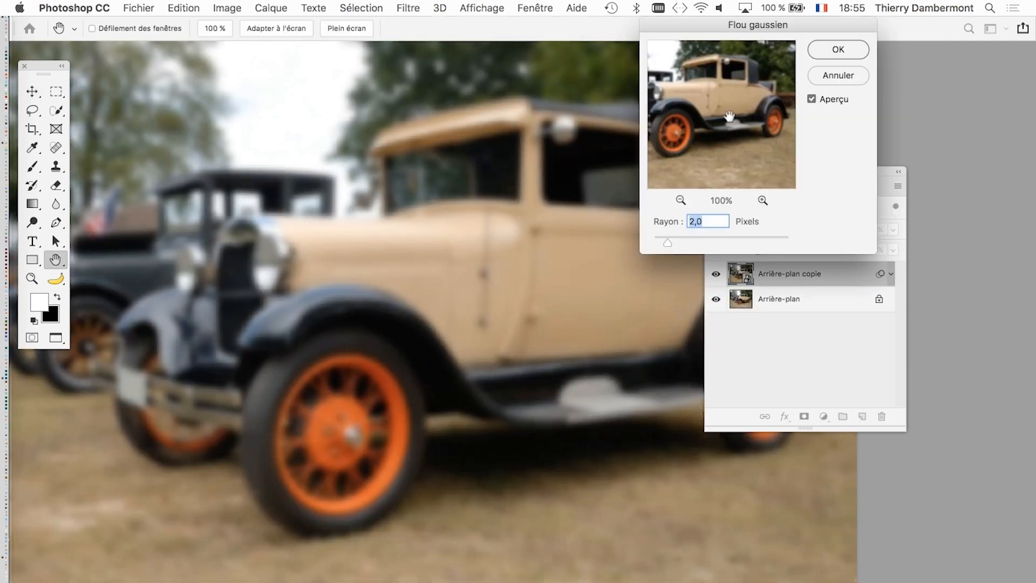
{"action": "left_click", "coordinate": [829, 54]}
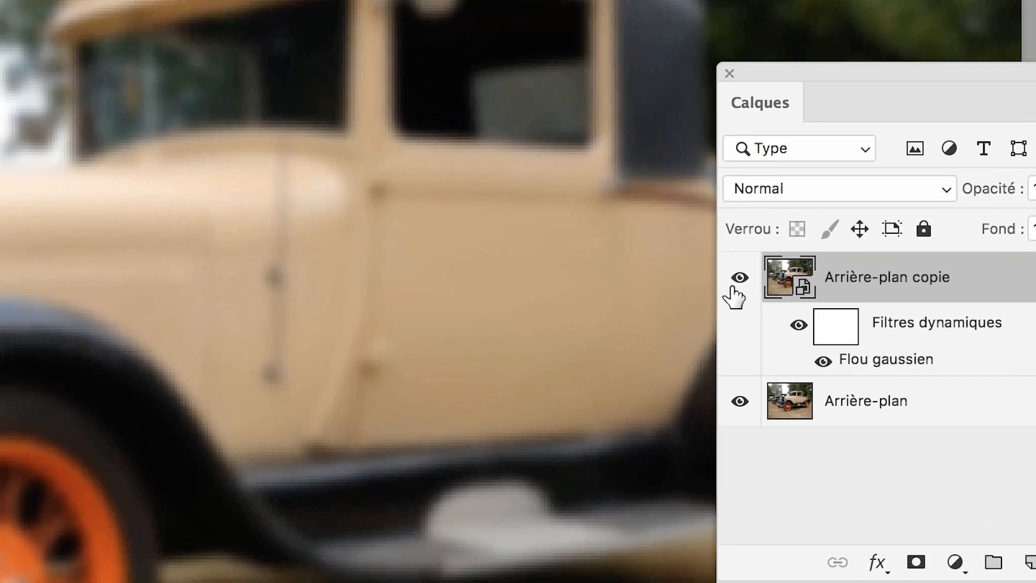
- Hide and show Arrière-plan copie to compare it with the original photo, and check its blend mode setting
{"action": "left_click", "coordinate": [554, 236]}
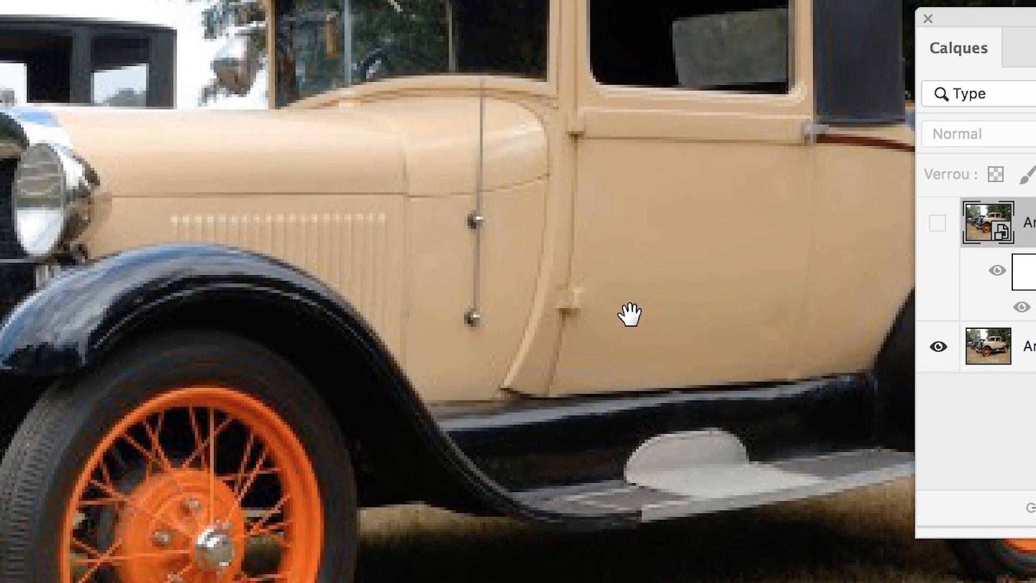
{"action": "left_click_drag", "start_coordinate": [473, 289], "coordinate": [753, 494]}
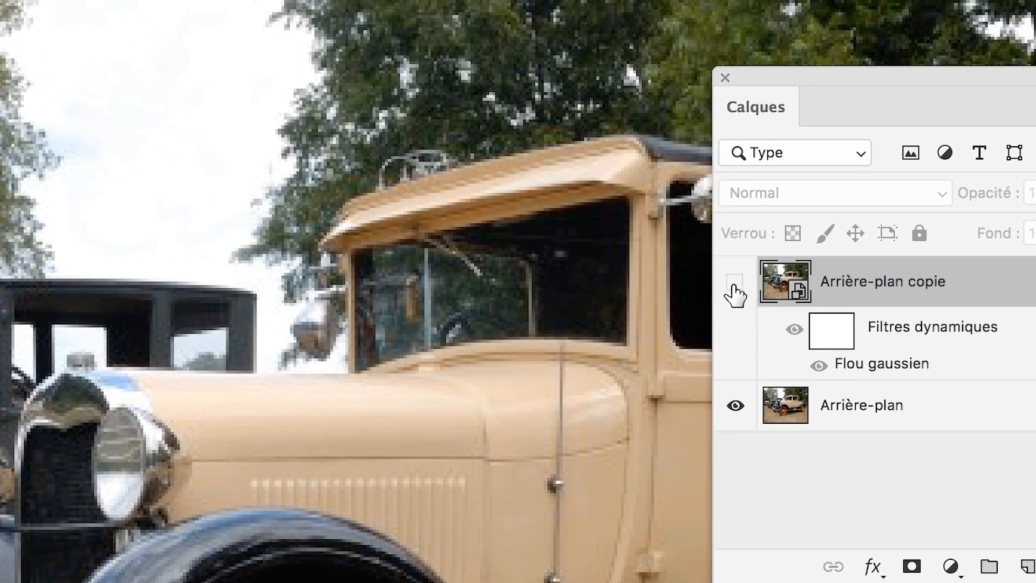
{"action": "left_click", "coordinate": [733, 232]}
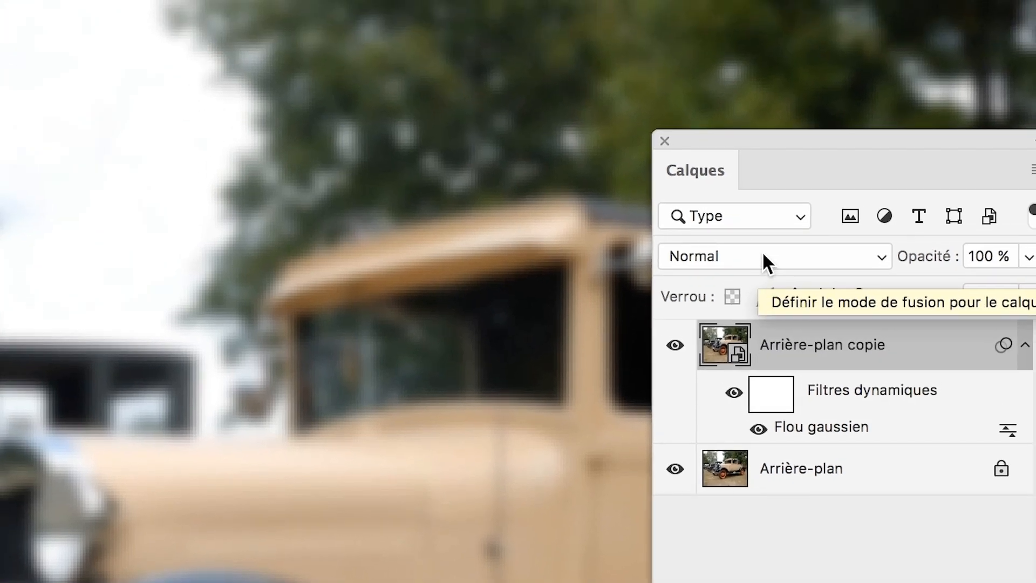
{"action": "left_click", "coordinate": [763, 254]}
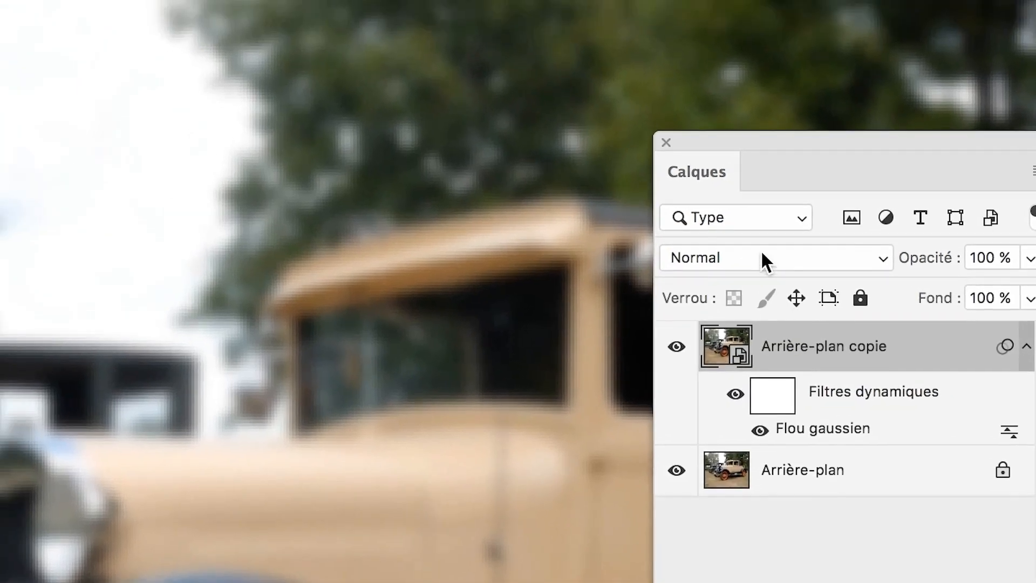
- Set the blend mode of Arrière-plan copie to Différence and toggle the layer's visibility to compare it with the original photo
{"action": "left_click", "coordinate": [737, 209]}
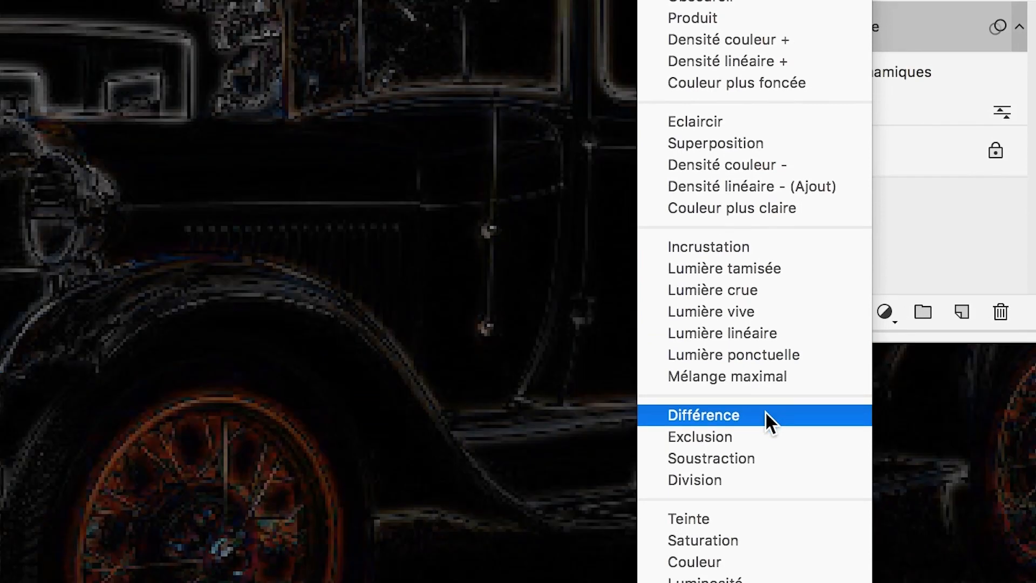
{"action": "left_click", "coordinate": [765, 411]}
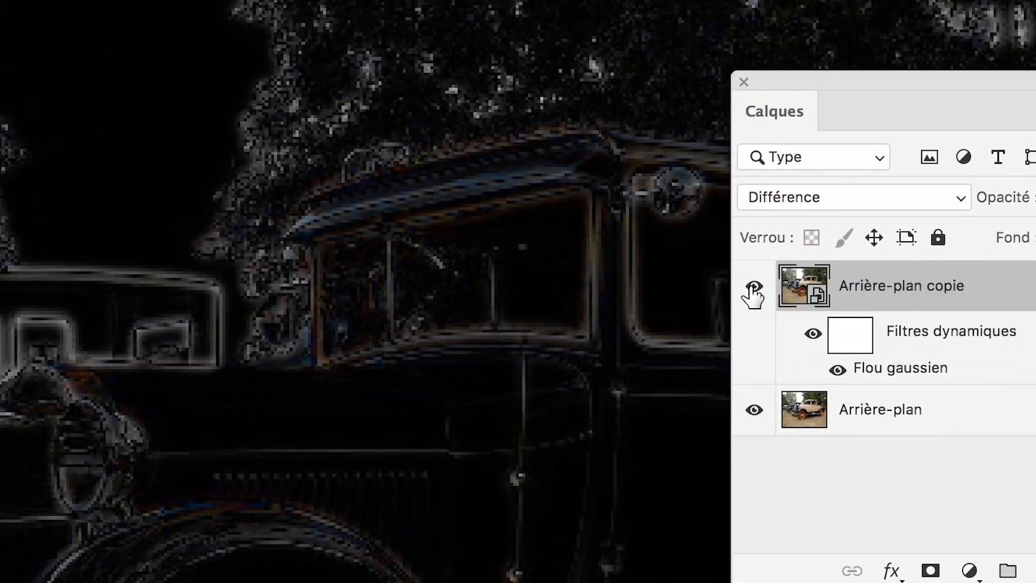
{"action": "left_click", "coordinate": [753, 289]}
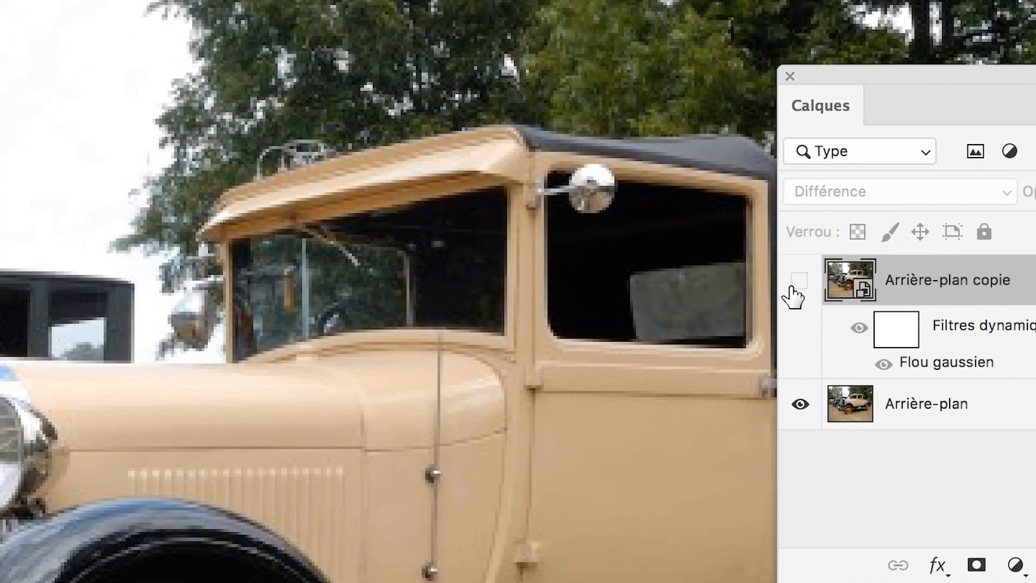
{"action": "left_click", "coordinate": [793, 291]}
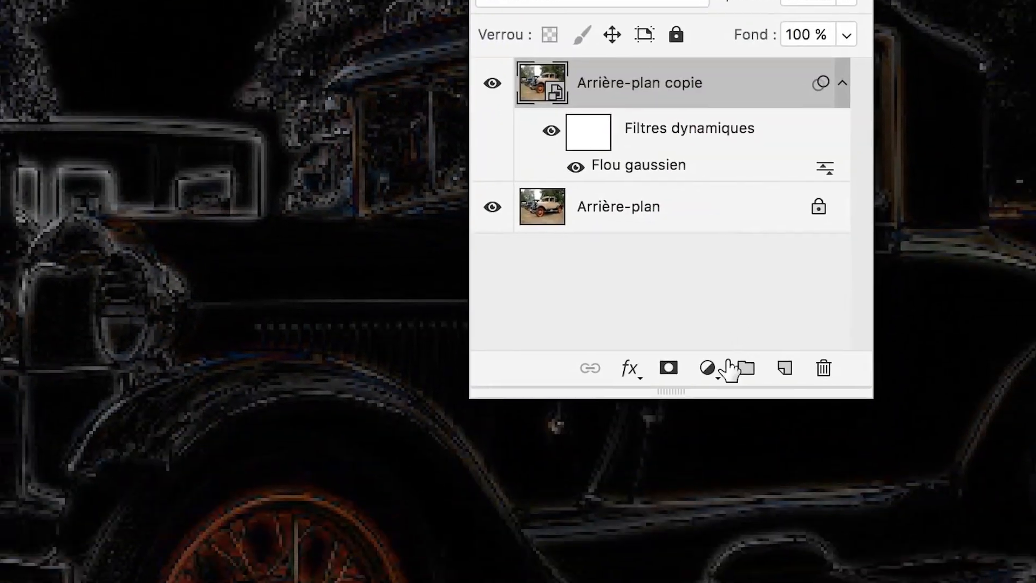
- Add an Inverser adjustment layer above Arrière-plan copie, and reposition the Calques panel over the car
{"action": "left_click", "coordinate": [756, 551]}
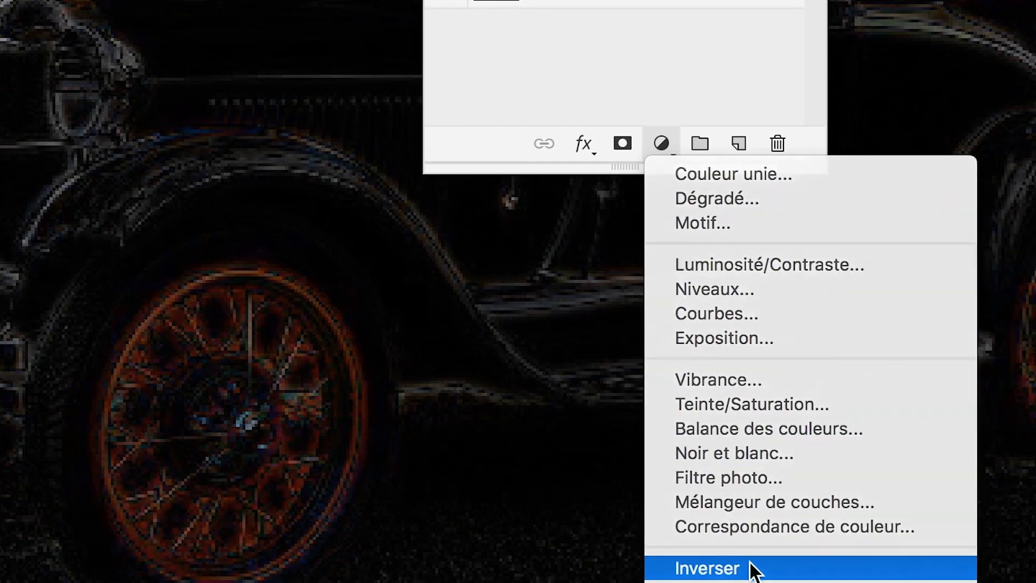
{"action": "left_click", "coordinate": [754, 564]}
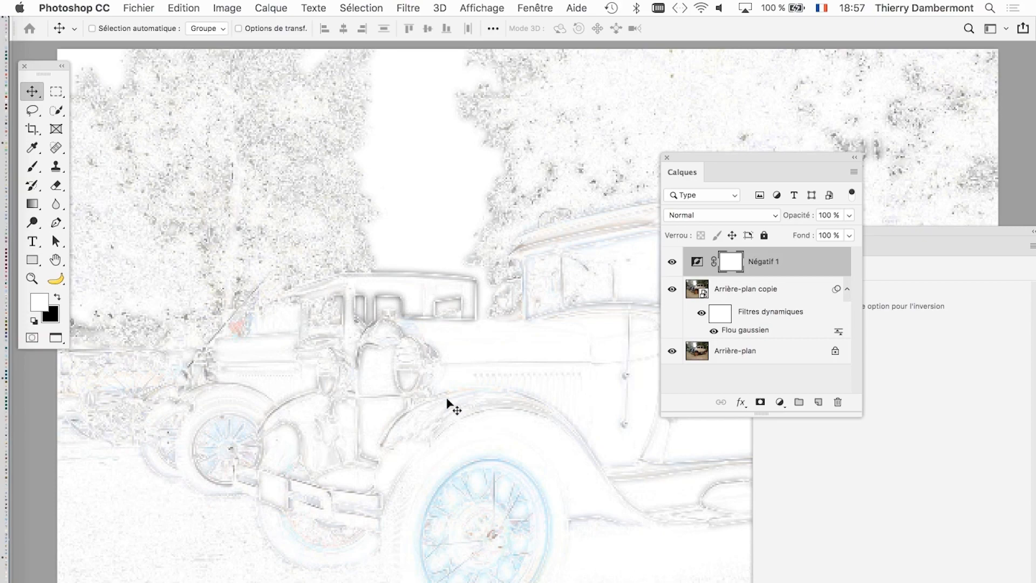
{"action": "left_click_drag", "start_coordinate": [730, 156], "coordinate": [695, 104]}
{"action": "key", "text": "super"}
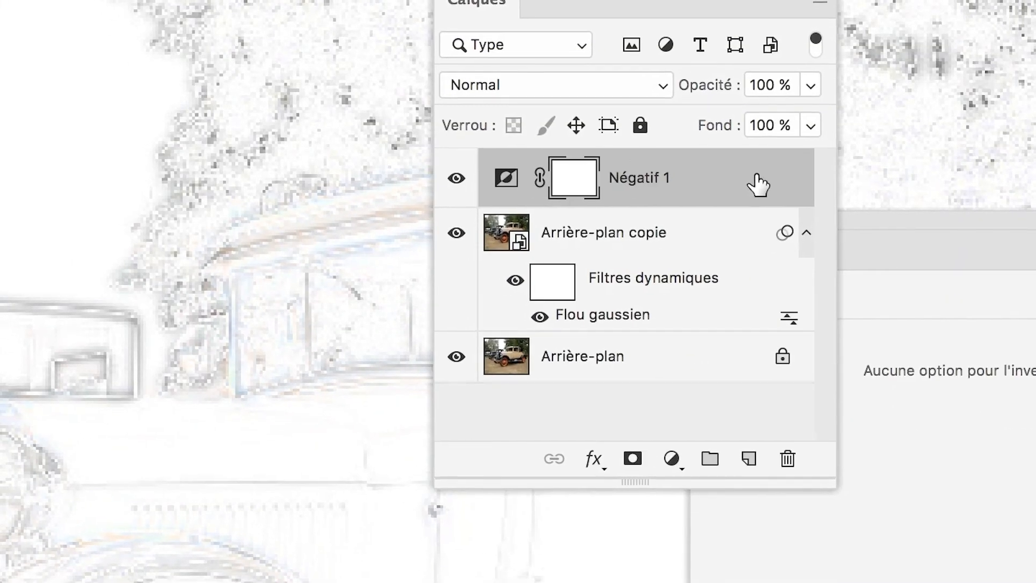
- Delete the Négatif 1 adjustment layer and the Arrière-plan copie smart object, leaving only the Arrière-plan layer
{"action": "left_click_drag", "start_coordinate": [787, 214], "coordinate": [802, 347]}
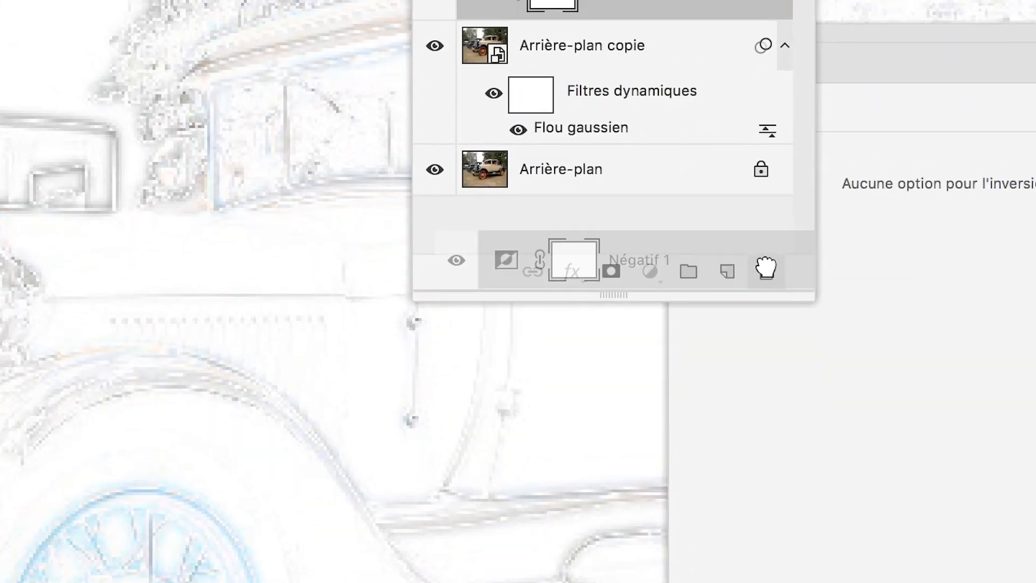
{"action": "left_click_drag", "start_coordinate": [766, 267], "coordinate": [766, 268]}
{"action": "left_click_drag", "start_coordinate": [563, 62], "coordinate": [763, 333]}
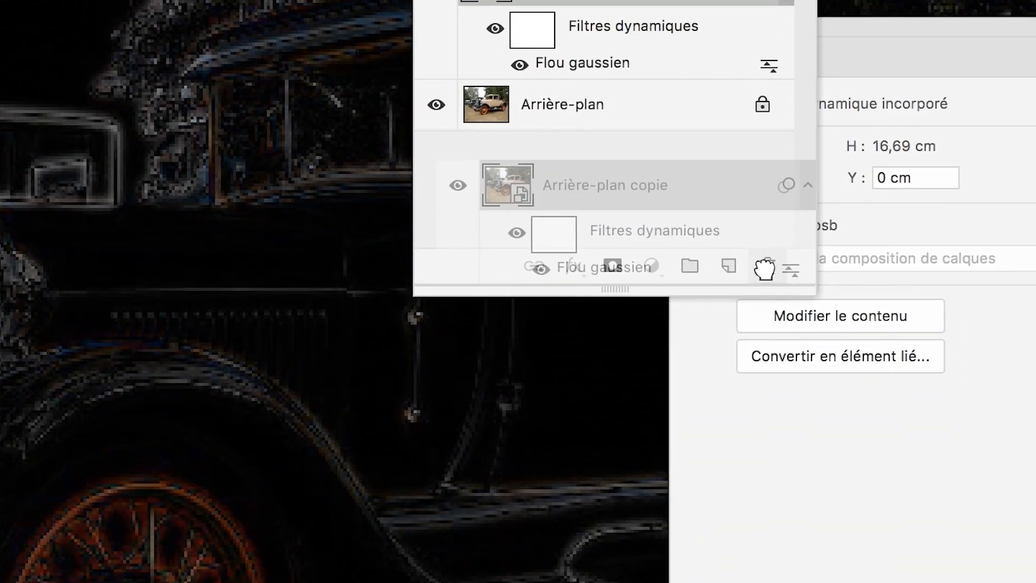
{"action": "left_click_drag", "start_coordinate": [765, 268], "coordinate": [766, 267]}
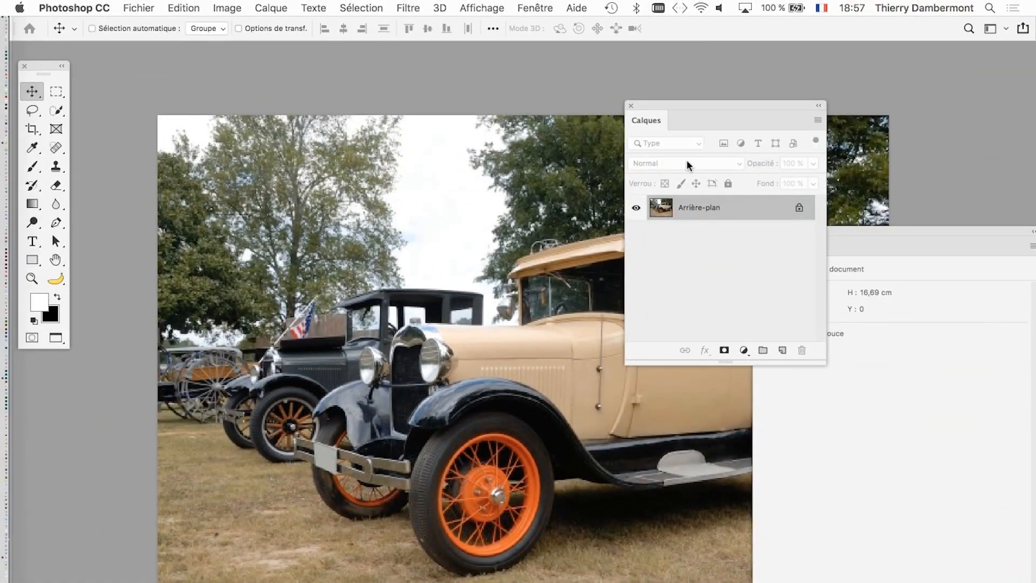
- With the Calques panel moved off the car, apply the Accentuation filter to Arrière-plan with a gain of 150 % and a radius of 1,3 pixels
{"action": "left_click_drag", "start_coordinate": [656, 107], "coordinate": [784, 103]}
{"action": "left_click_drag", "start_coordinate": [505, 163], "coordinate": [401, 74]}
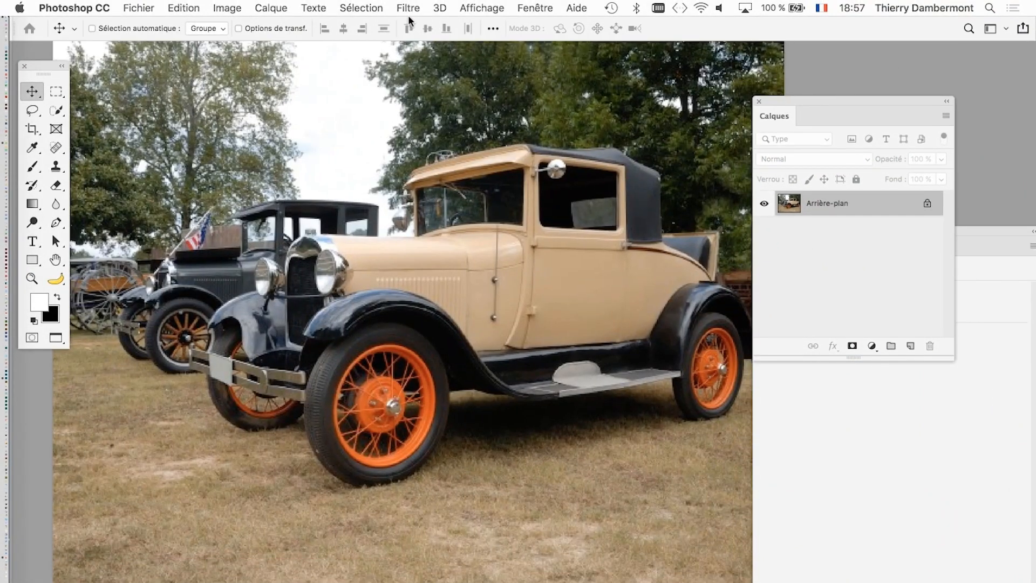
{"action": "left_click", "coordinate": [408, 7]}
{"action": "mouse_move", "coordinate": [566, 274]}
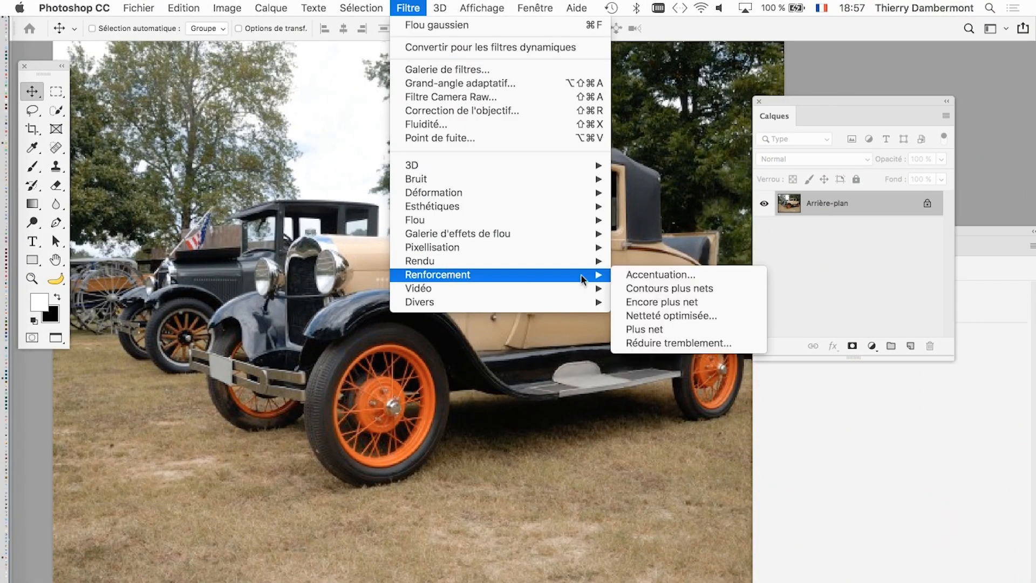
{"action": "left_click", "coordinate": [687, 276]}
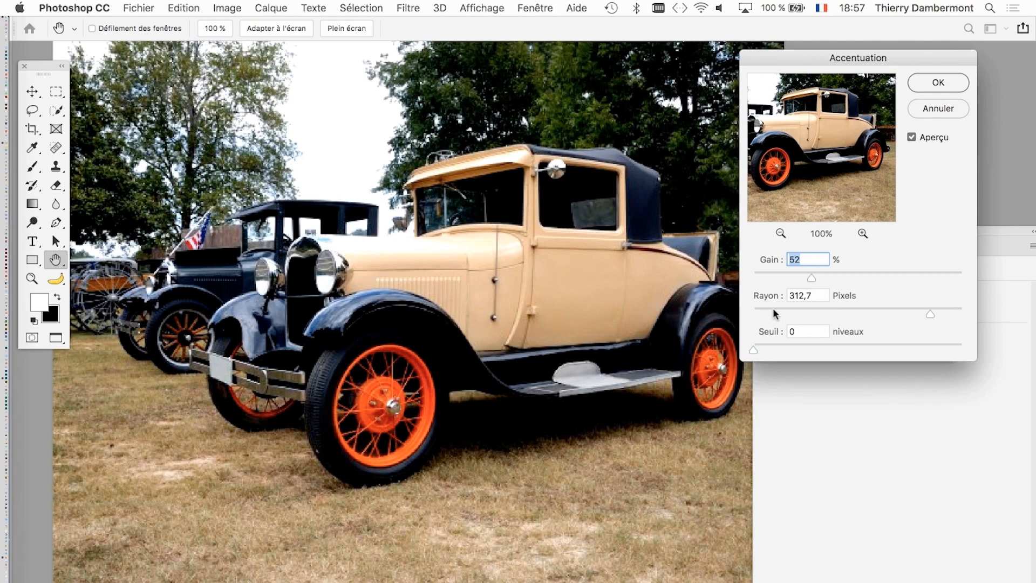
{"action": "left_click", "coordinate": [774, 312]}
{"action": "left_click", "coordinate": [900, 274]}
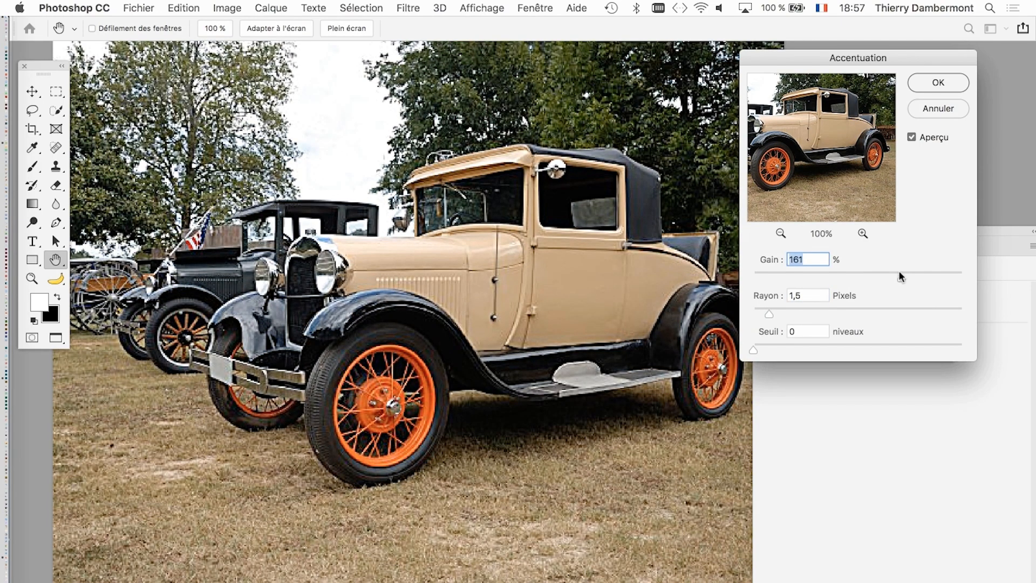
{"action": "left_click_drag", "start_coordinate": [900, 276], "coordinate": [895, 277]}
{"action": "mouse_move", "coordinate": [769, 314]}
{"action": "left_mouse_down"}
{"action": "mouse_move", "coordinate": [758, 317]}
{"action": "mouse_move", "coordinate": [767, 316]}
{"action": "left_mouse_up"}
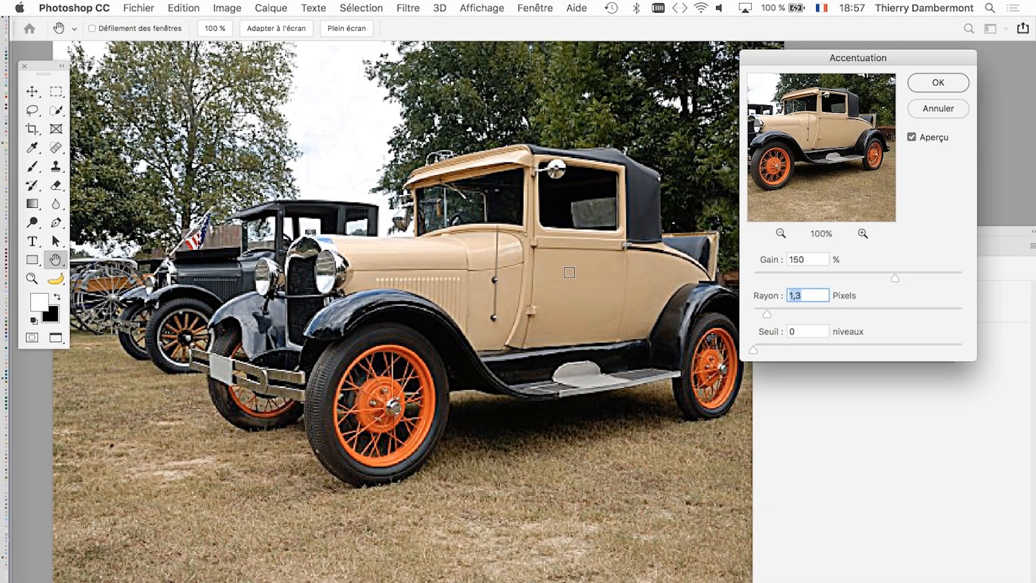
{"action": "key", "text": "alt+super+8"}
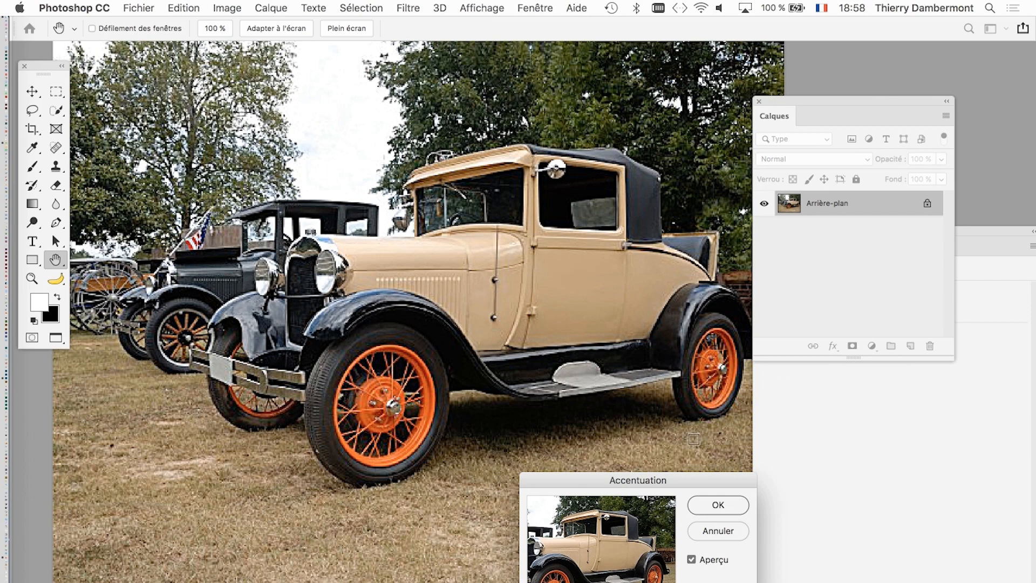
{"action": "left_click", "coordinate": [716, 507]}
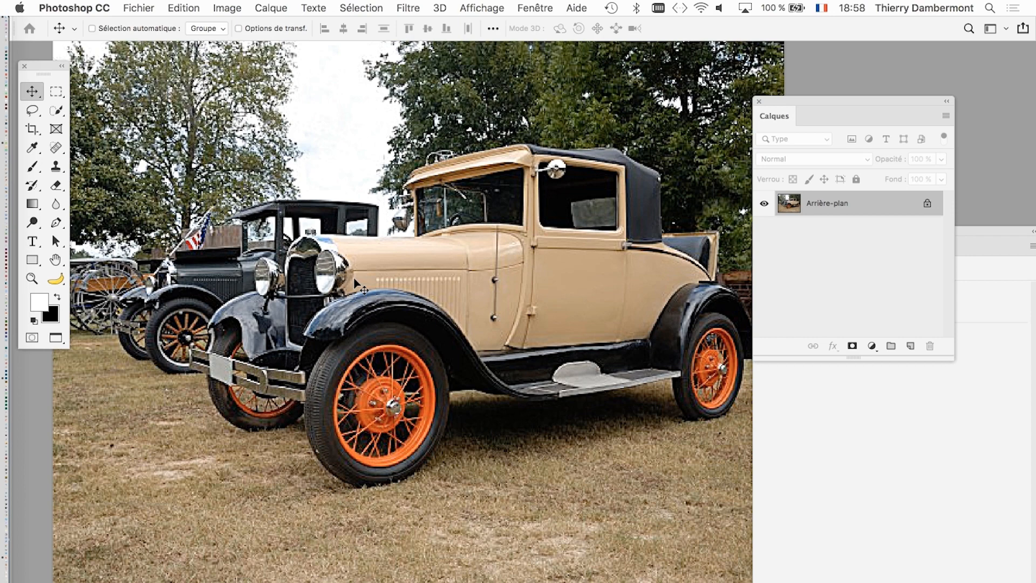
- Undo and redo the Accentuation filter to compare the car photo before and after sharpening
{"action": "scroll", "coordinate": [349, 368], "scroll_direction": "up", "scroll_amount": 2}
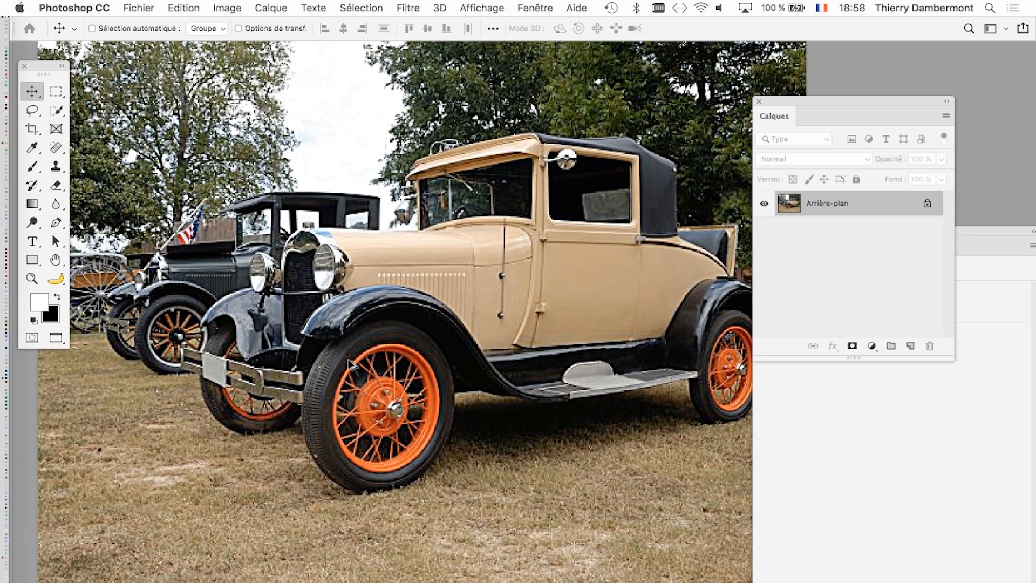
{"action": "key", "text": "shift+super+z"}
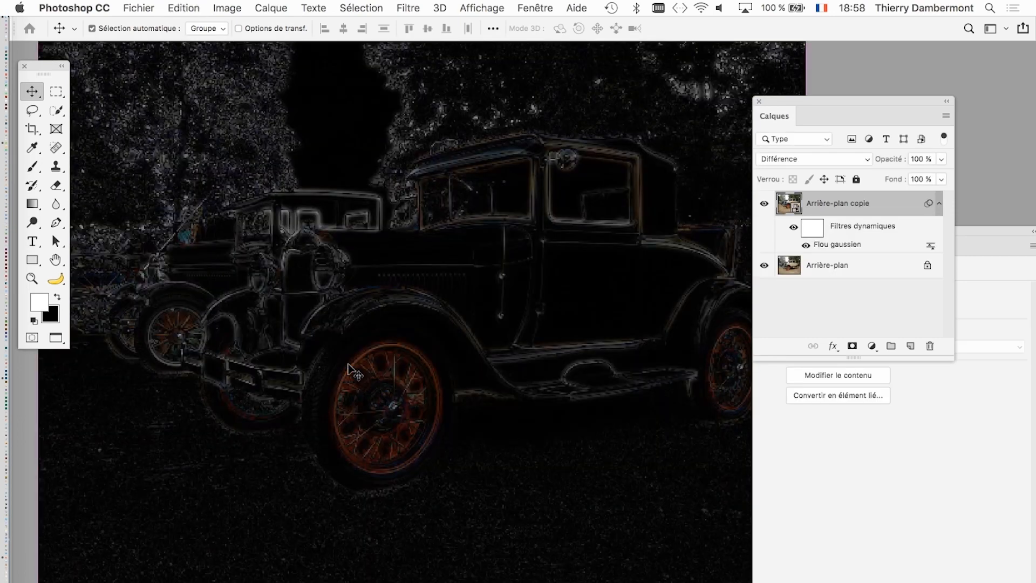
{"action": "key", "text": "shift+super+z"}
{"action": "key", "text": "super+z"}
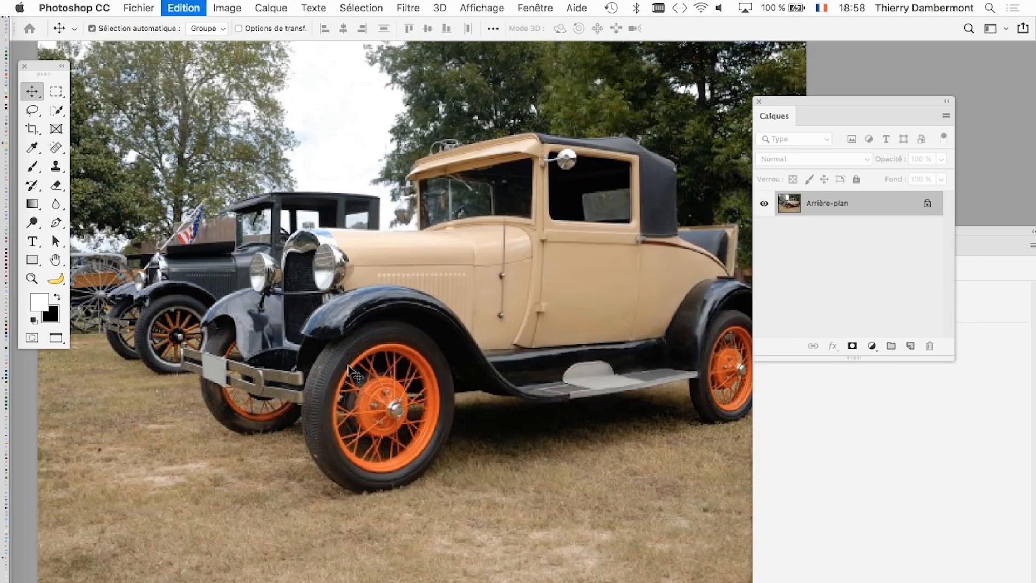
{"action": "key", "text": "shift+super+z"}
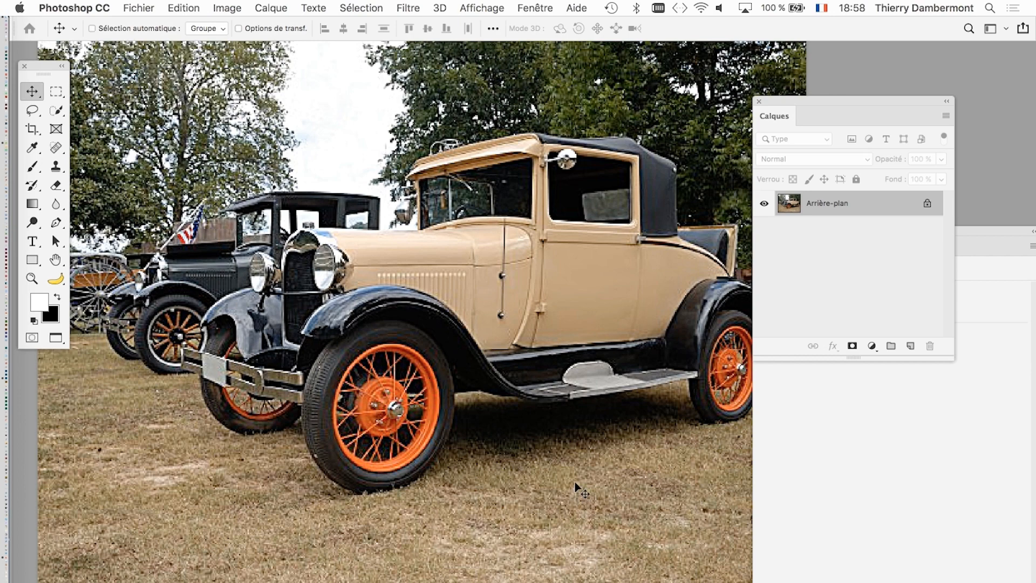
- Close the vintage car document without saving its changes, and close the floating properties and Calques panels
{"action": "key", "text": "super+w"}
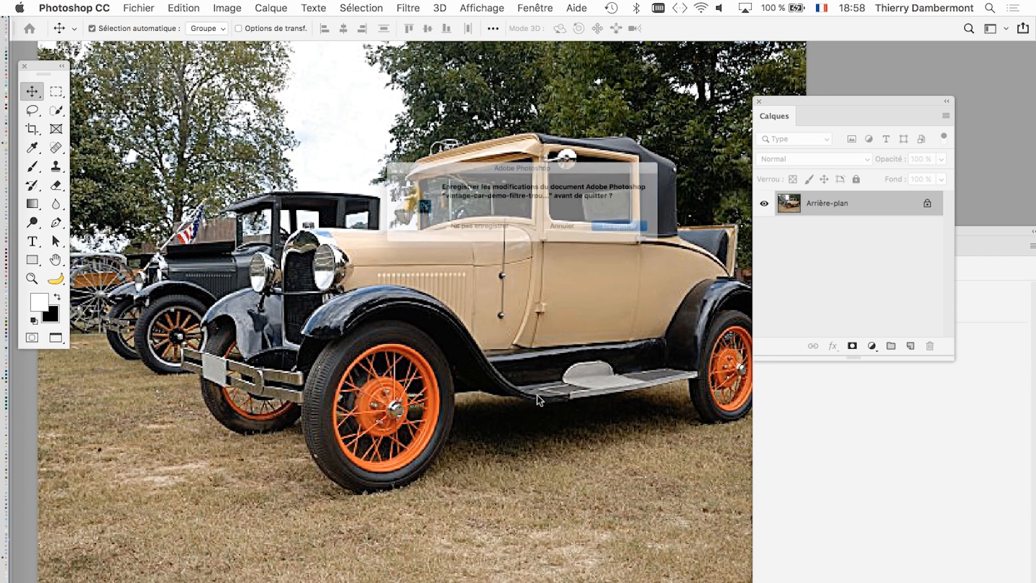
{"action": "left_click", "coordinate": [485, 237]}
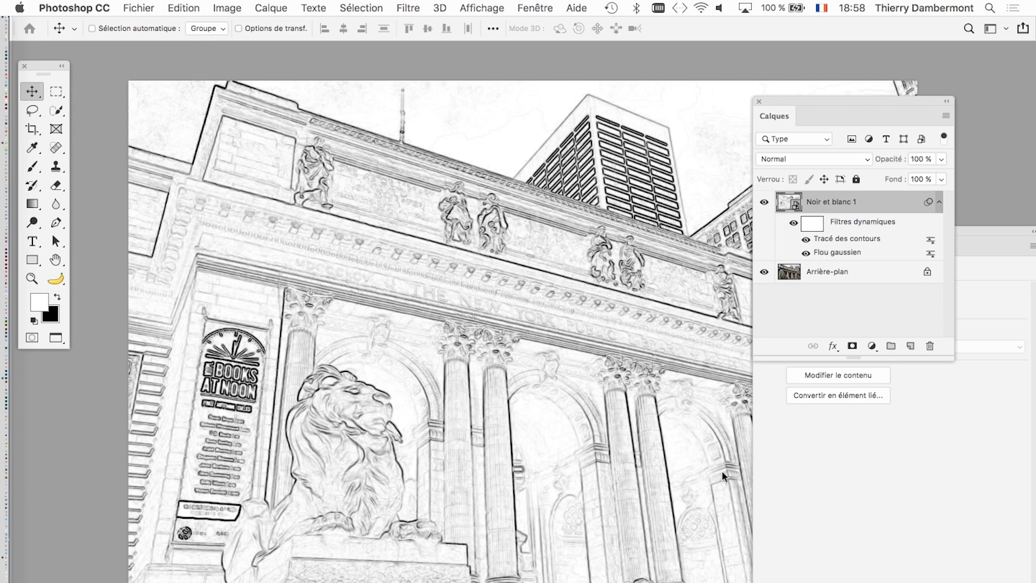
{"action": "left_click", "coordinate": [788, 513]}
{"action": "left_click", "coordinate": [760, 234]}
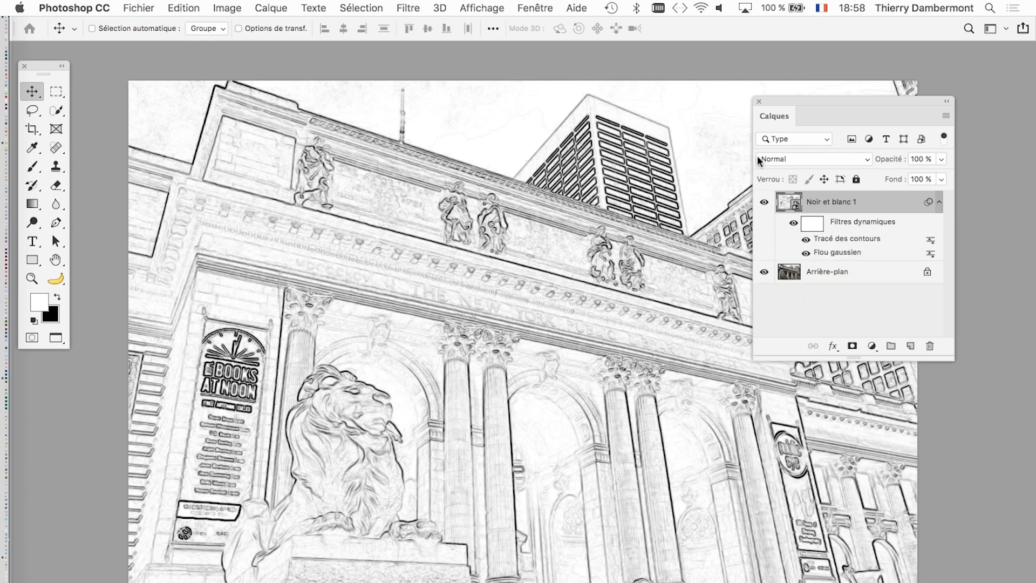
{"action": "left_click", "coordinate": [760, 101]}
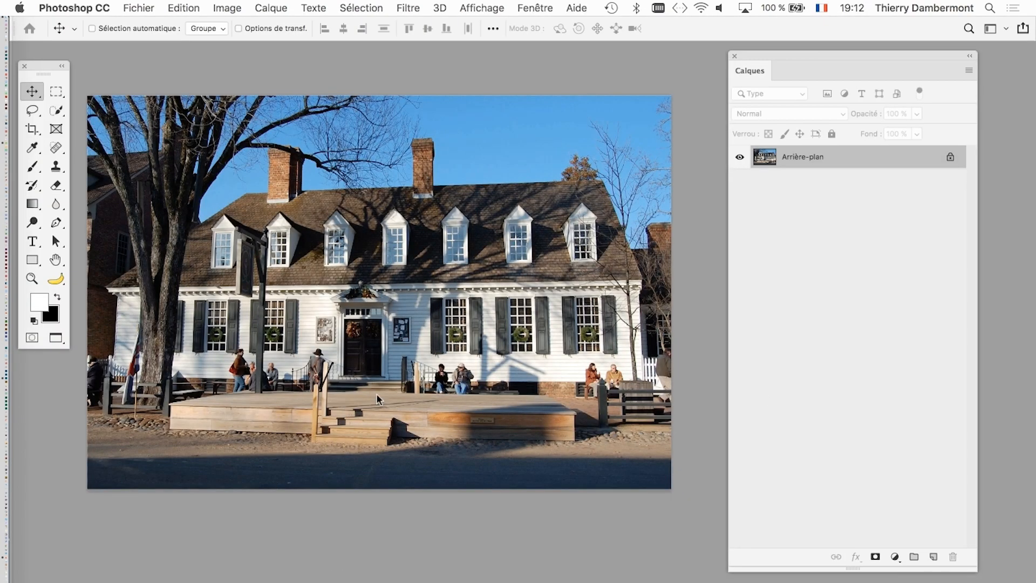
- Make the Calques panel narrower and shorter, and place it just beside the tavern photo
{"action": "left_click_drag", "start_coordinate": [974, 571], "coordinate": [923, 437]}
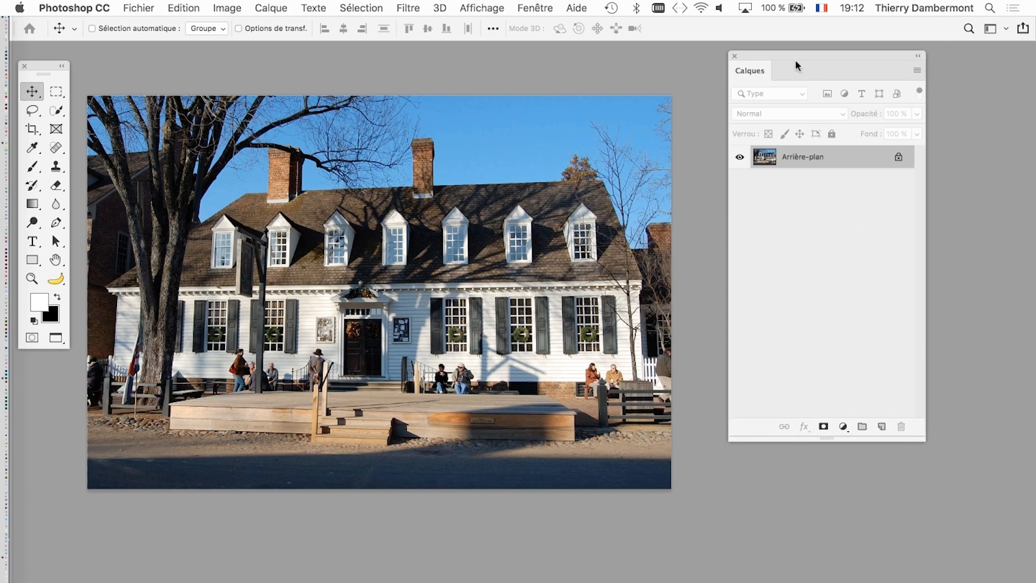
{"action": "left_click_drag", "start_coordinate": [791, 55], "coordinate": [785, 135]}
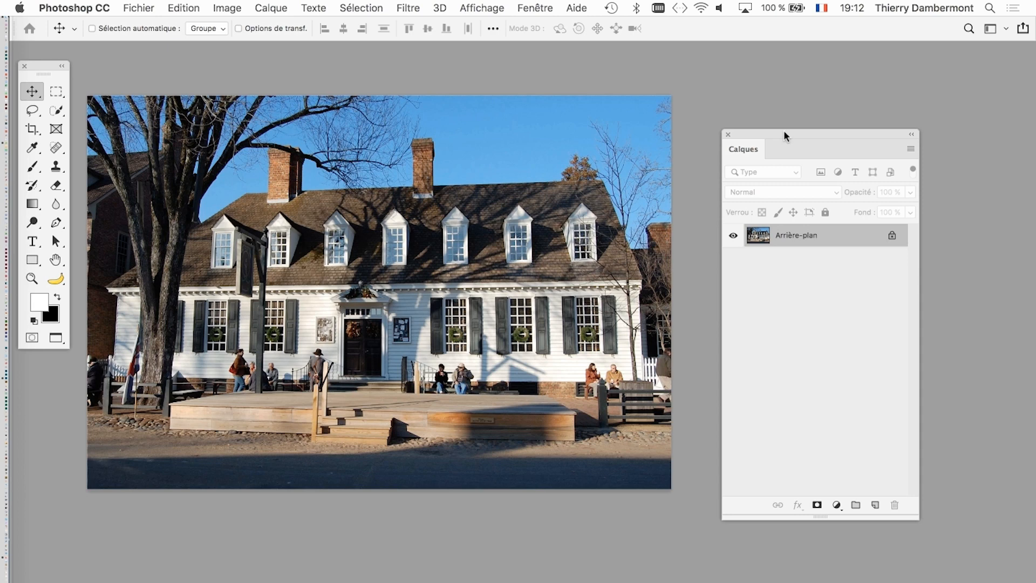
{"action": "left_click_drag", "start_coordinate": [783, 132], "coordinate": [759, 145]}
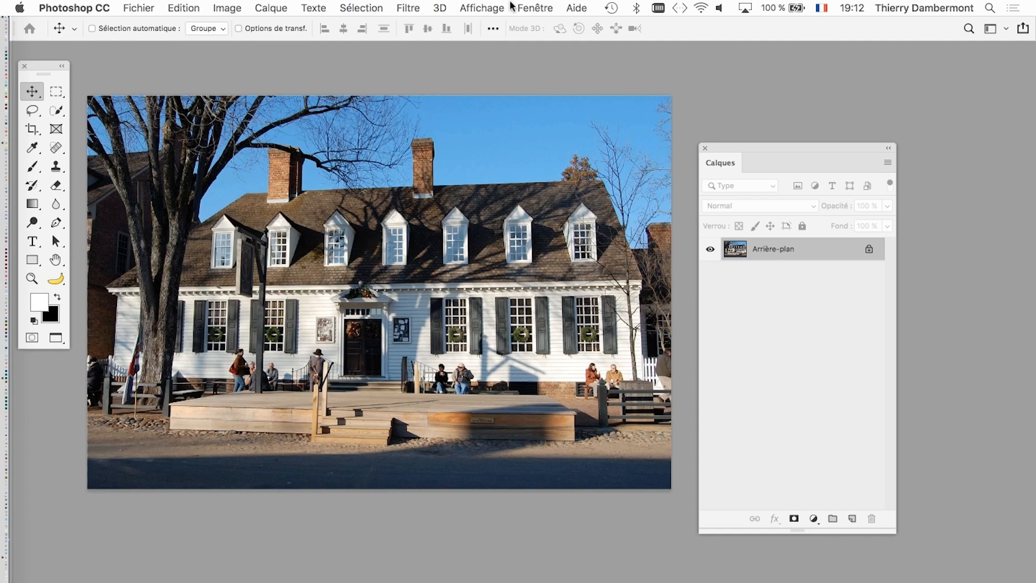
- Show the Actions panel and move it over the middle of the tavern photo
{"action": "left_click", "coordinate": [528, 6]}
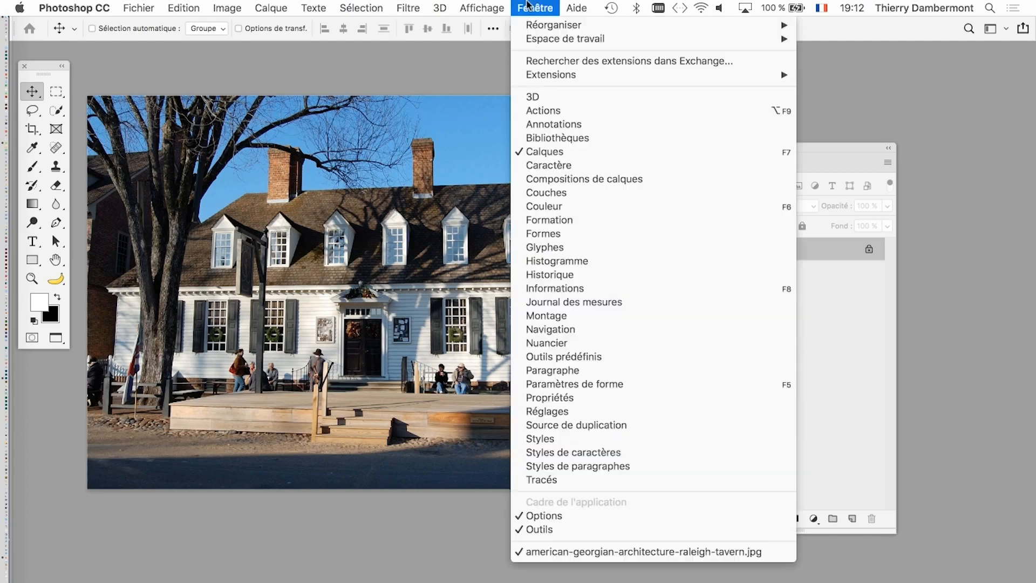
{"action": "left_click", "coordinate": [823, 382]}
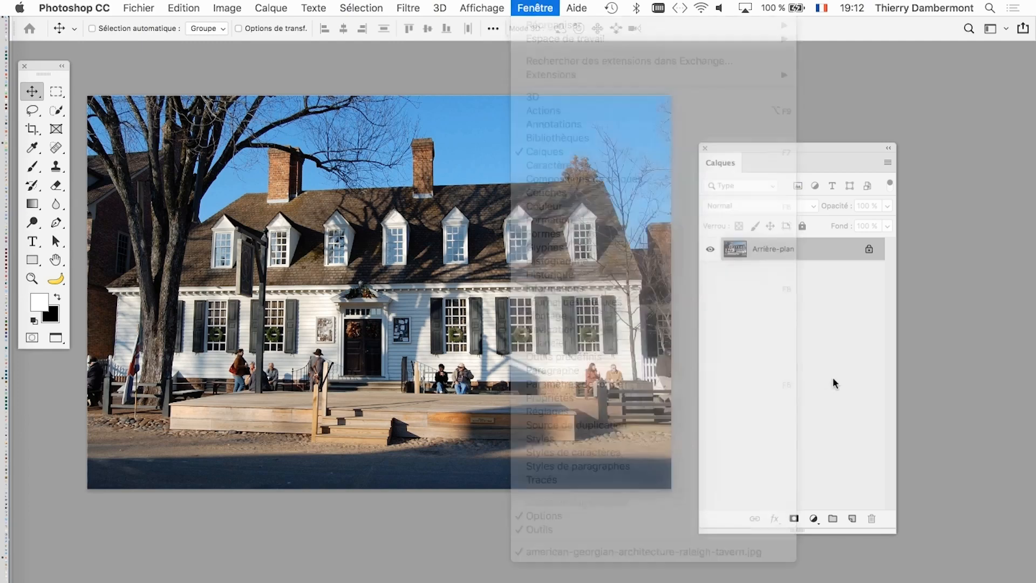
{"action": "left_click", "coordinate": [535, 7]}
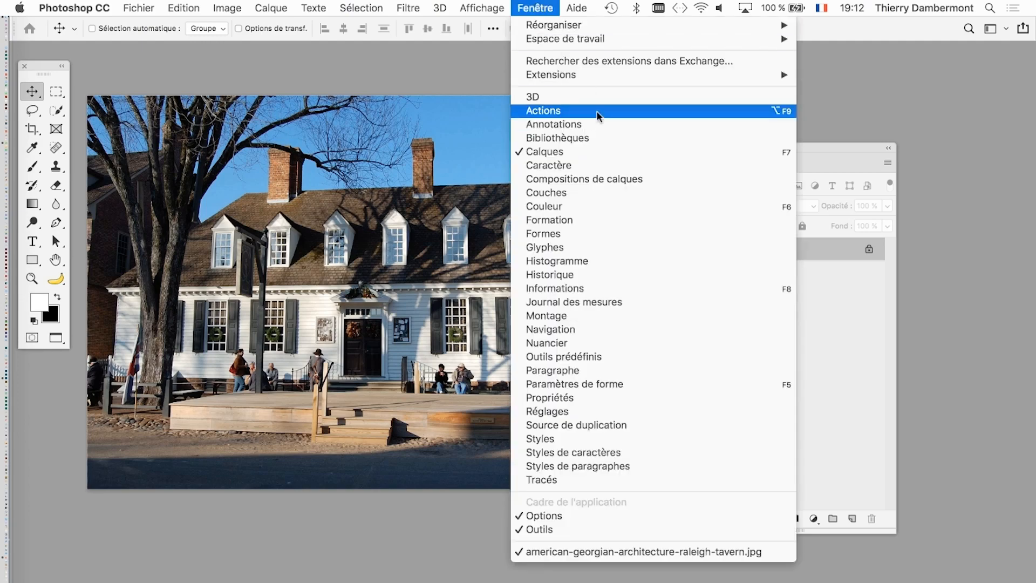
{"action": "left_click", "coordinate": [598, 115]}
{"action": "left_click_drag", "start_coordinate": [864, 78], "coordinate": [368, 70]}
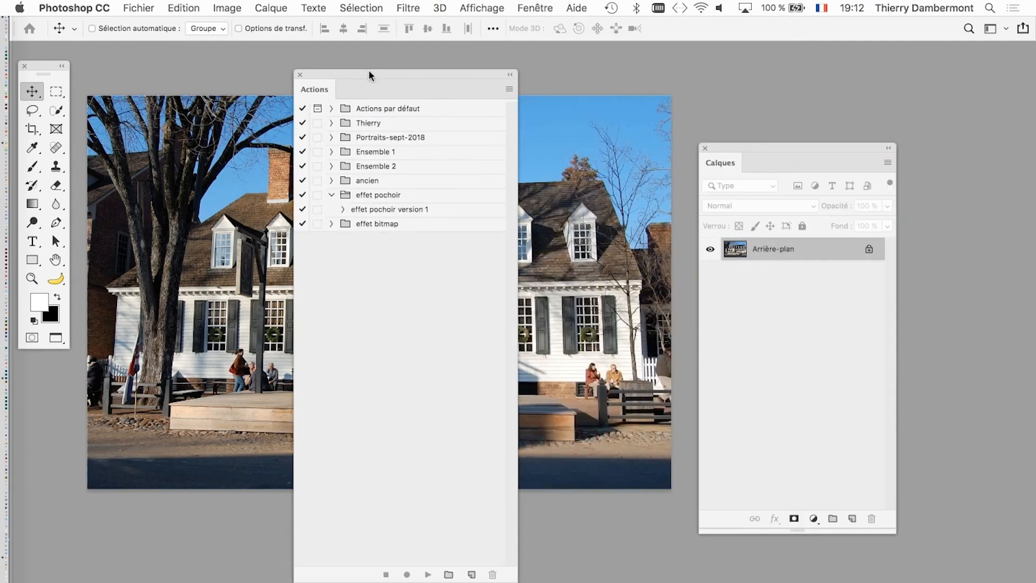
- Collapse the effet pochoir set, then make the Actions panel wider and shorter and place it over the tavern's roof
{"action": "left_click", "coordinate": [332, 195]}
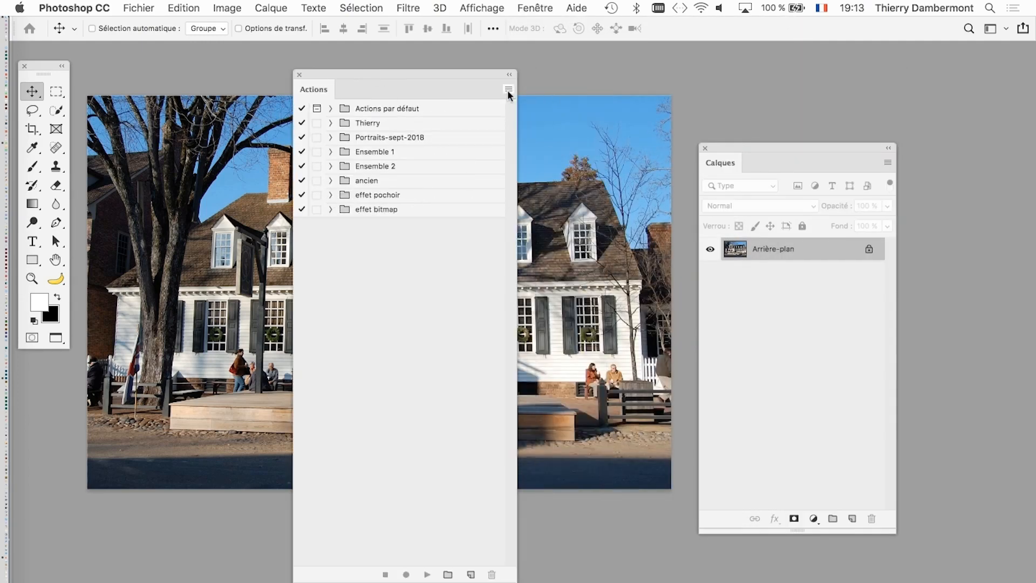
{"action": "left_click_drag", "start_coordinate": [515, 576], "coordinate": [576, 295]}
{"action": "left_click_drag", "start_coordinate": [539, 70], "coordinate": [599, 51]}
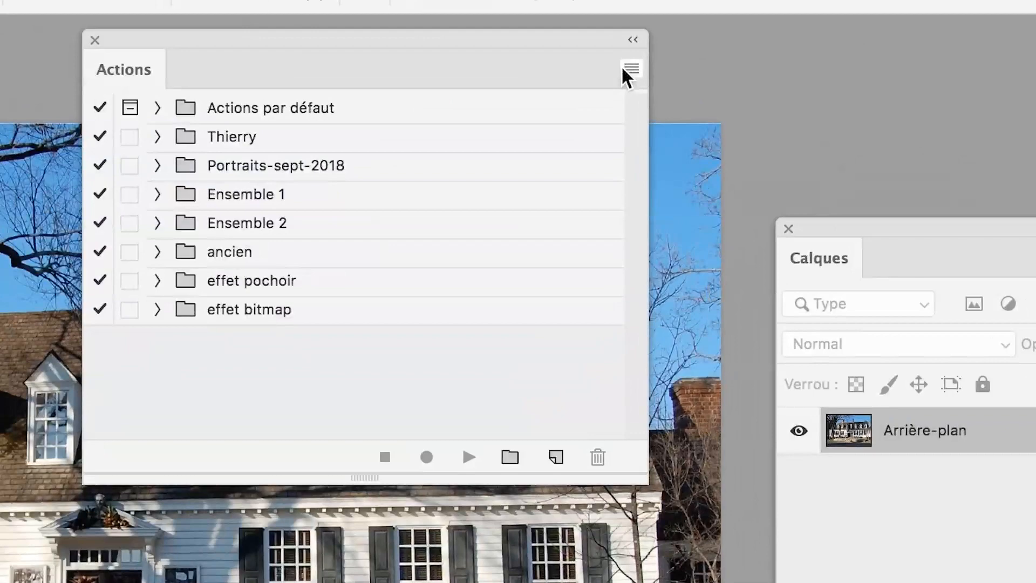
{"action": "left_click", "coordinate": [625, 69]}
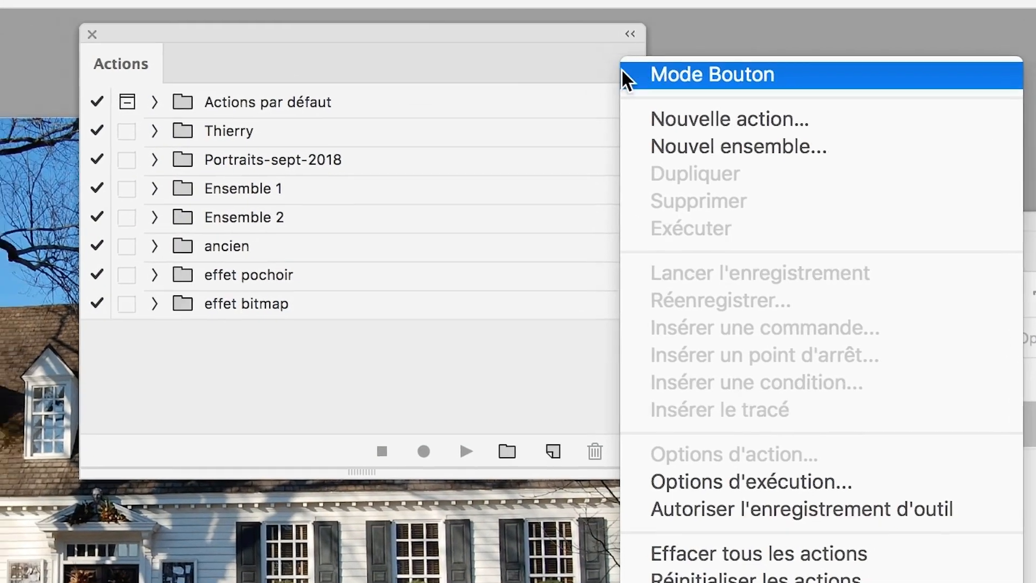
{"action": "left_click", "coordinate": [549, 57]}
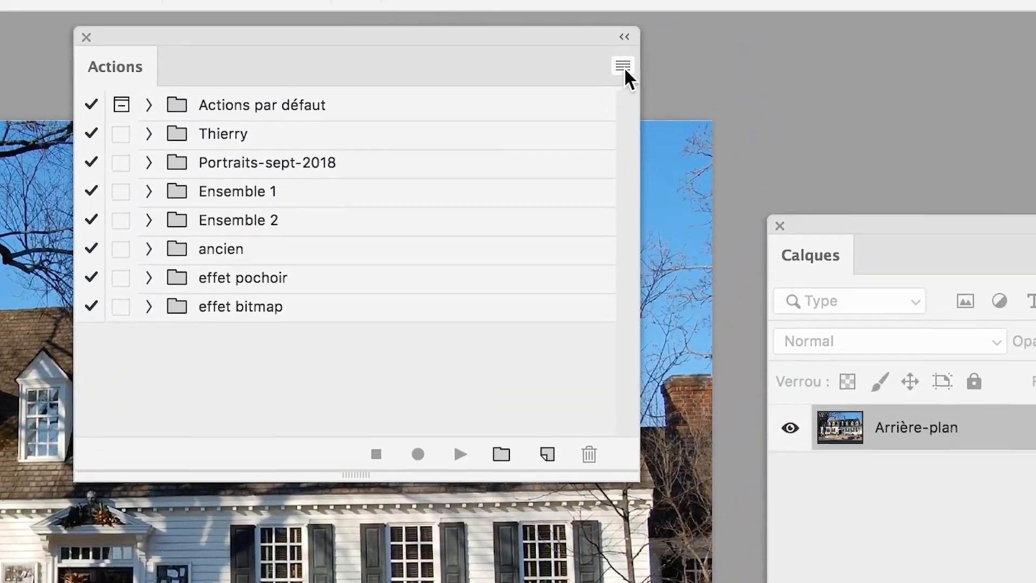
{"action": "left_click", "coordinate": [621, 70]}
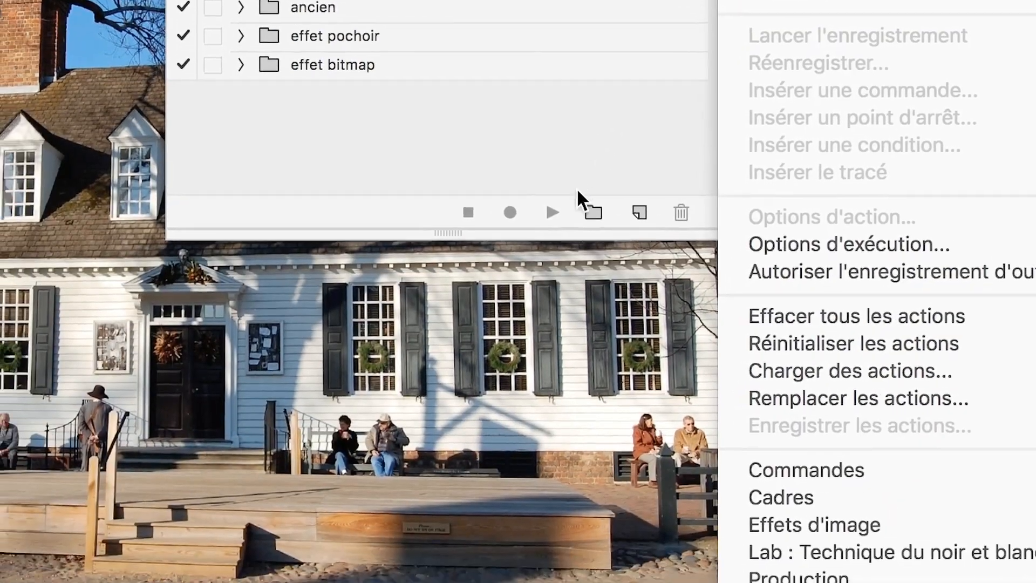
{"action": "left_click", "coordinate": [455, 393]}
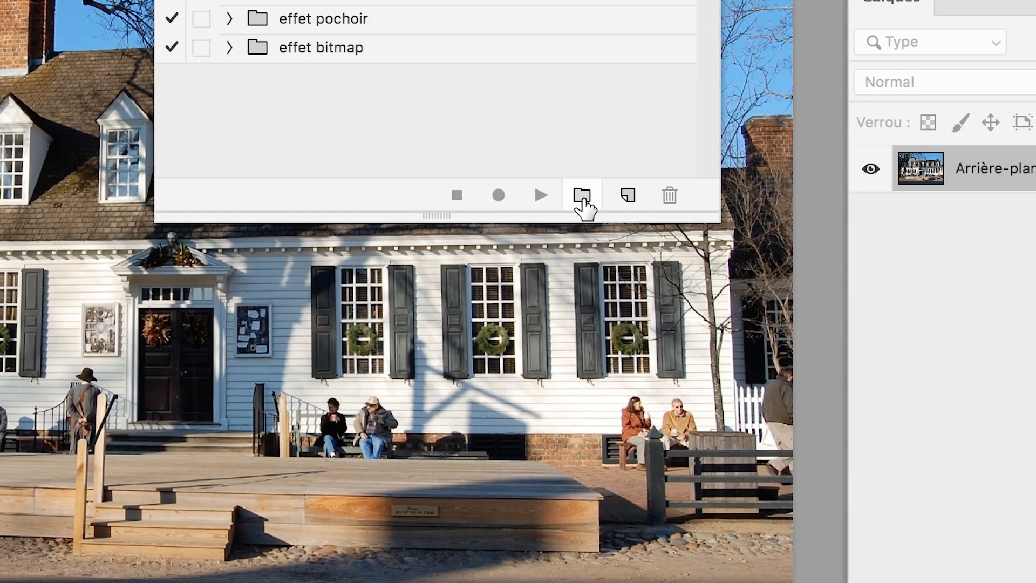
- Create a new action set named "transformations en dessins"
{"action": "left_click", "coordinate": [582, 195]}
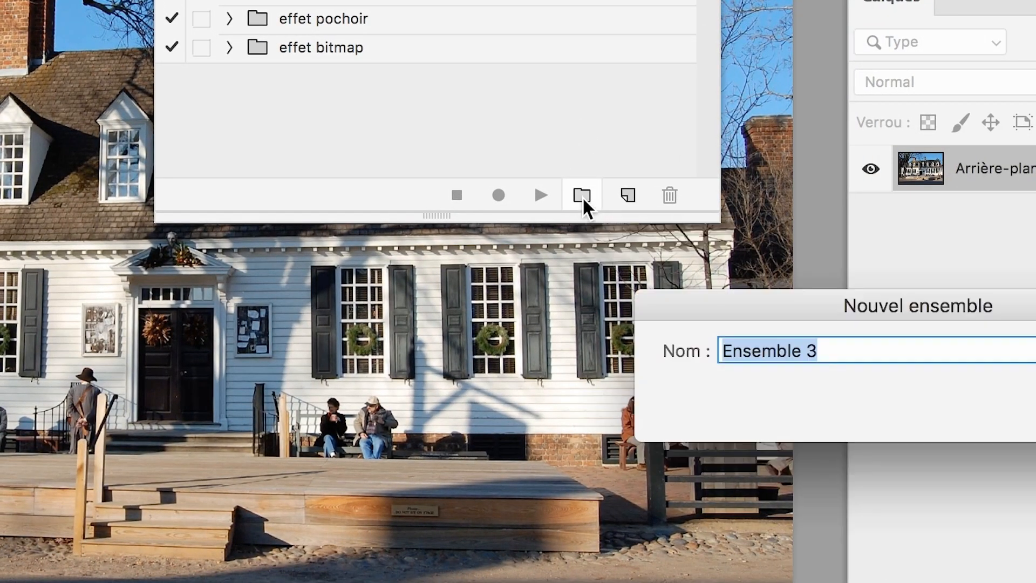
{"action": "type", "text": "trans"}
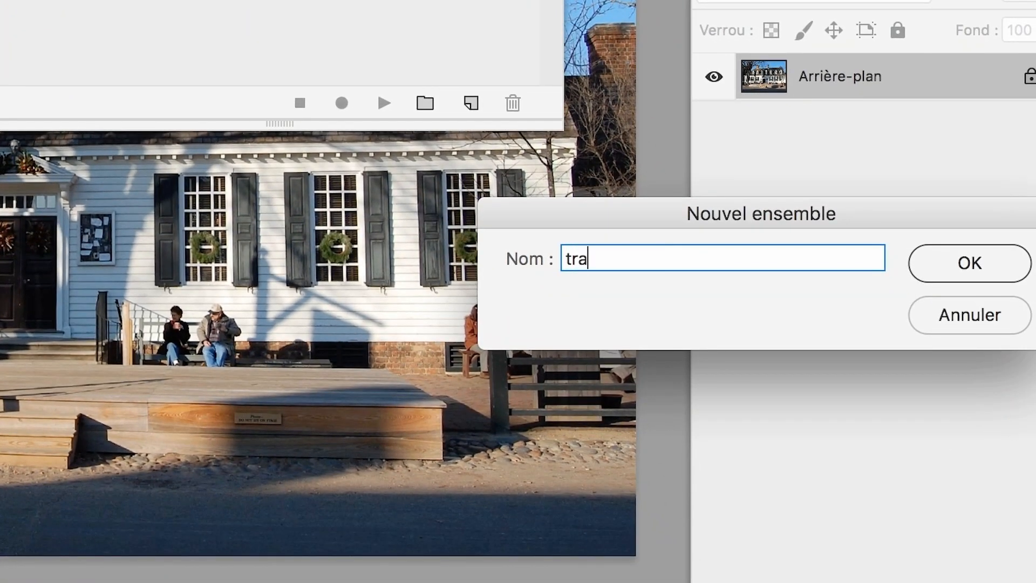
{"action": "type", "text": "fromations en dessins"}
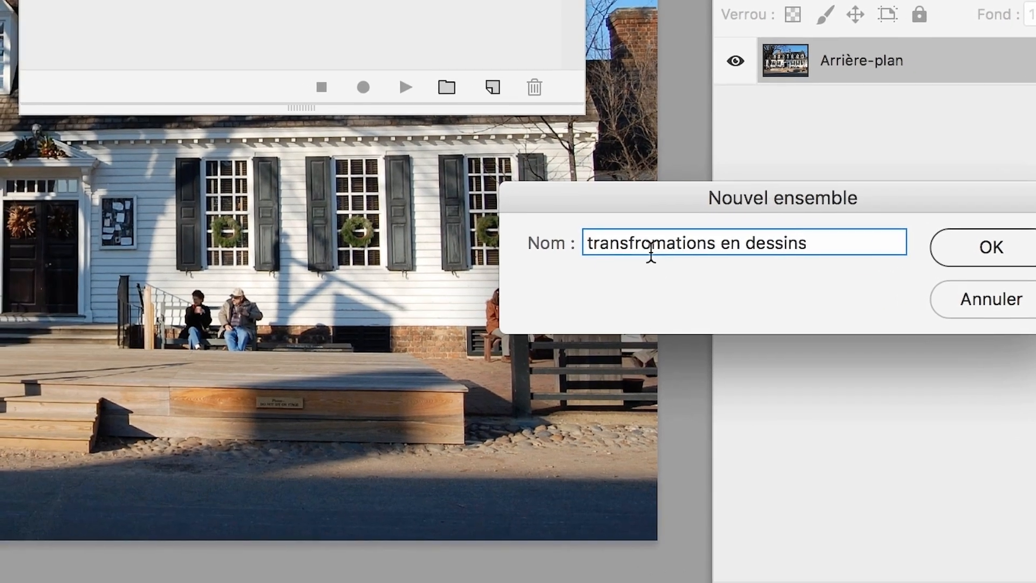
{"action": "triple_click", "coordinate": [632, 247]}
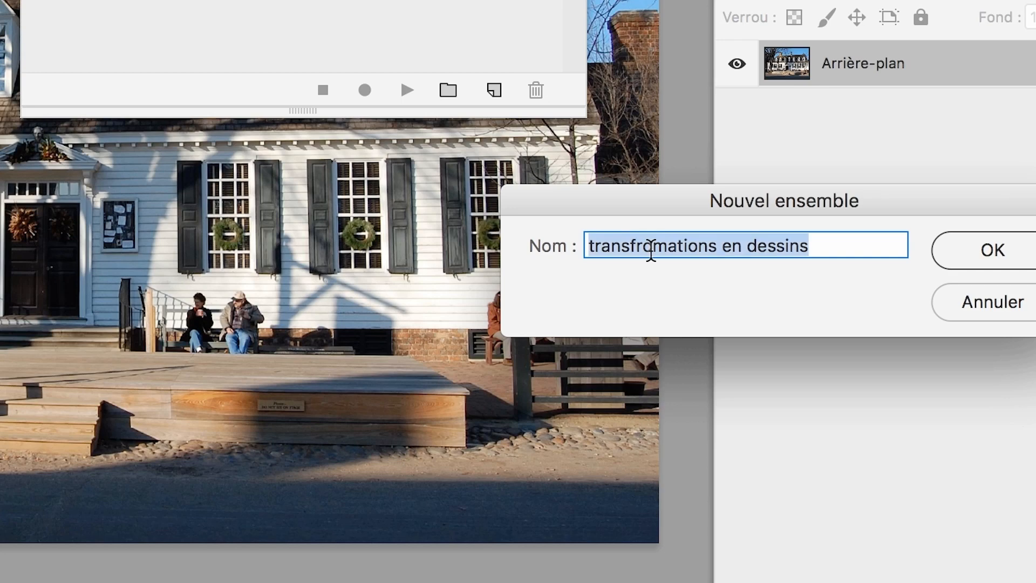
{"action": "left_click", "coordinate": [652, 251]}
{"action": "key", "text": "BackSpace"}
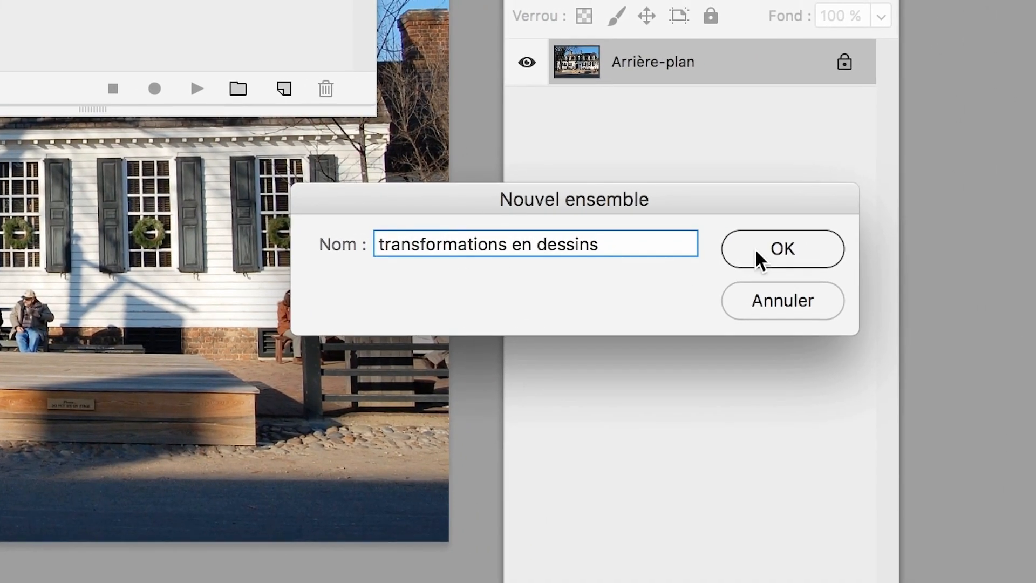
{"action": "left_click", "coordinate": [755, 249]}
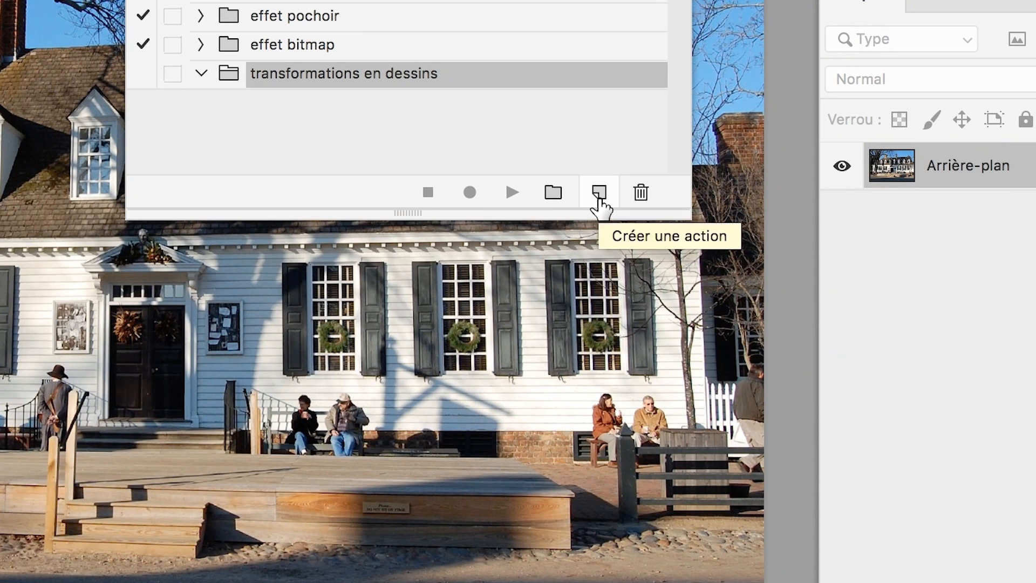
- Create an action named "transfo en dessin VS1" in the transformations en dessins set and start recording it
{"action": "left_click", "coordinate": [598, 194]}
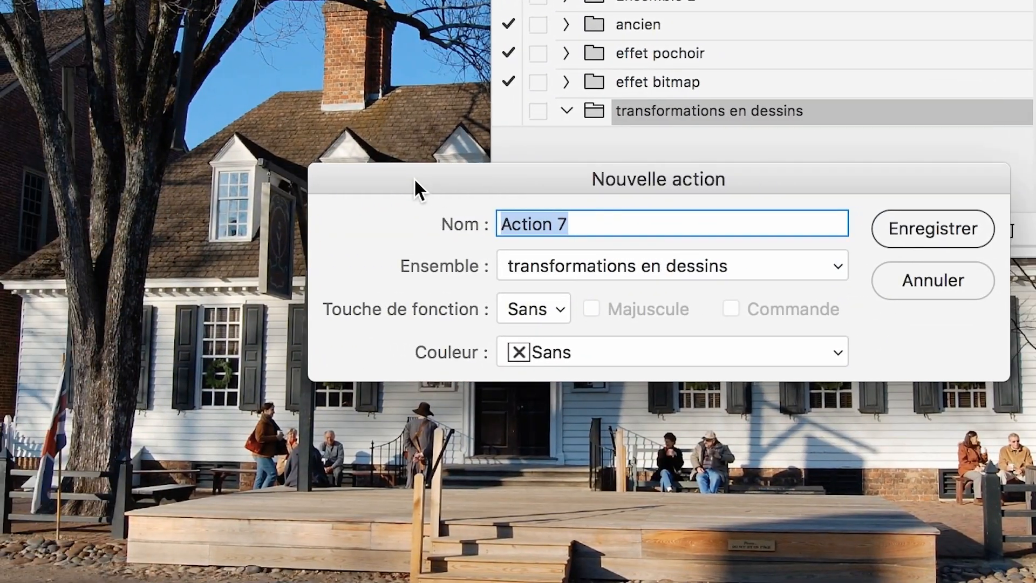
{"action": "type", "text": "transf"}
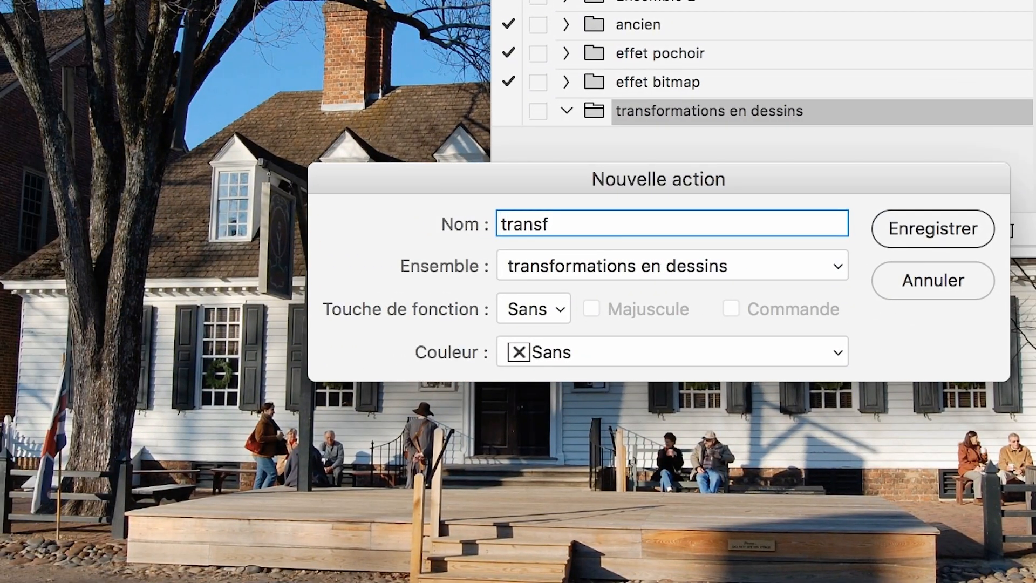
{"action": "type", "text": "o en dessin VS1"}
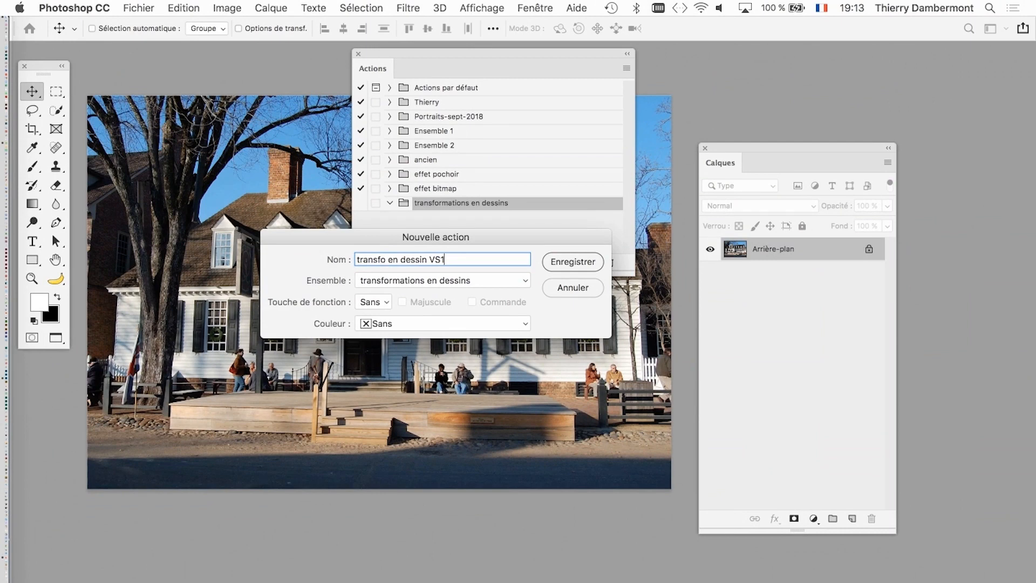
{"action": "left_click_drag", "start_coordinate": [436, 236], "coordinate": [172, 98]}
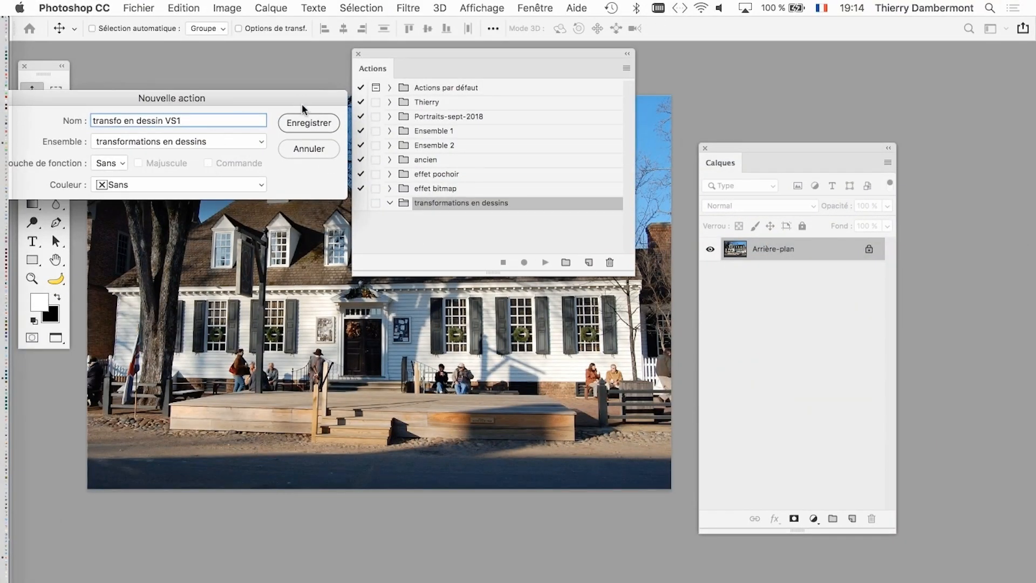
{"action": "left_click_drag", "start_coordinate": [286, 92], "coordinate": [393, 302]}
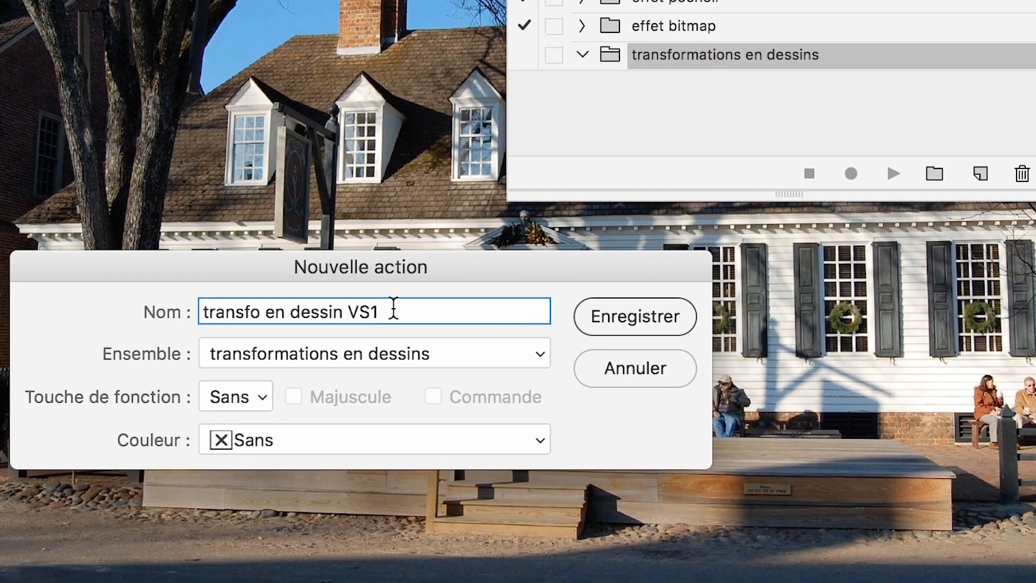
{"action": "left_click_drag", "start_coordinate": [359, 332], "coordinate": [317, 294]}
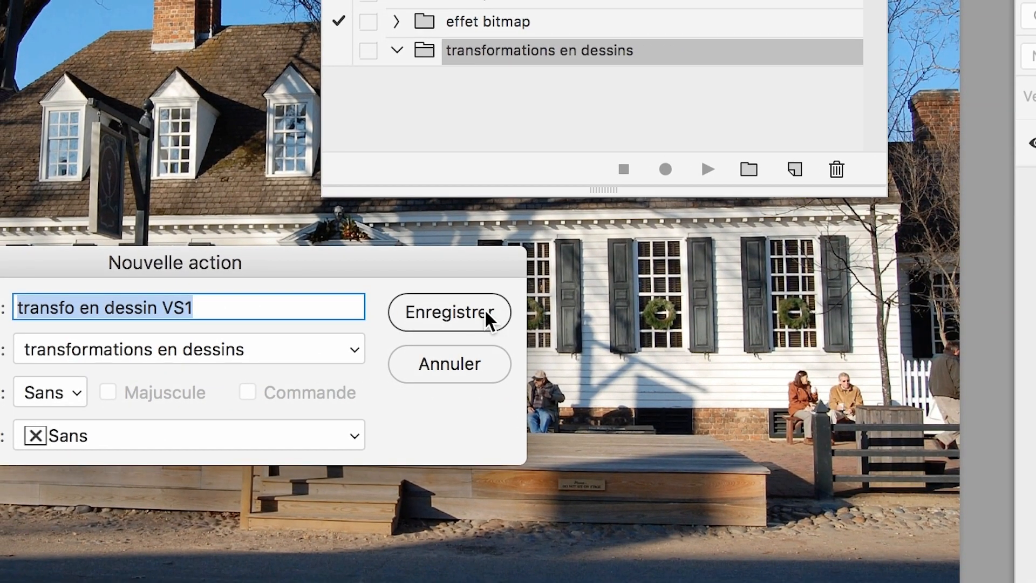
{"action": "left_click", "coordinate": [484, 309]}
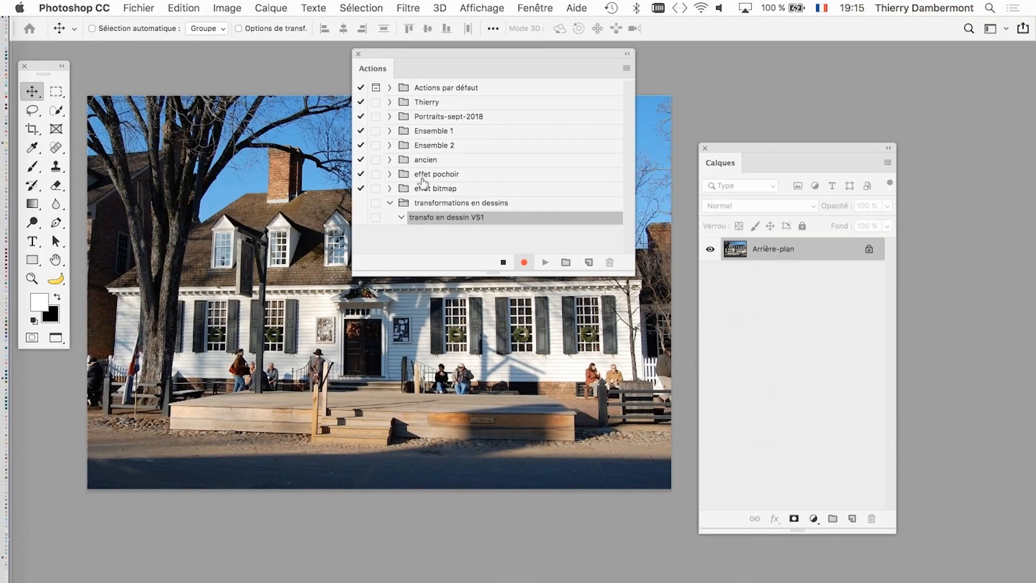
- Move the Actions panel over the photo's lower-left corner, then shorten the Calques panel and shift it slightly away from the photo
{"action": "left_click_drag", "start_coordinate": [481, 60], "coordinate": [171, 389]}
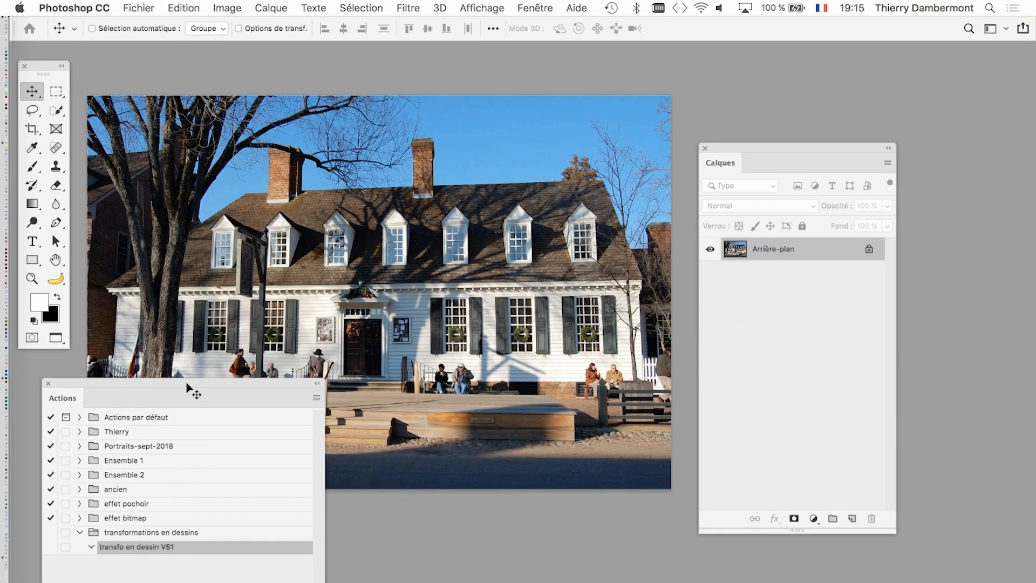
{"action": "left_click_drag", "start_coordinate": [895, 533], "coordinate": [862, 340]}
{"action": "left_click_drag", "start_coordinate": [744, 144], "coordinate": [776, 164]}
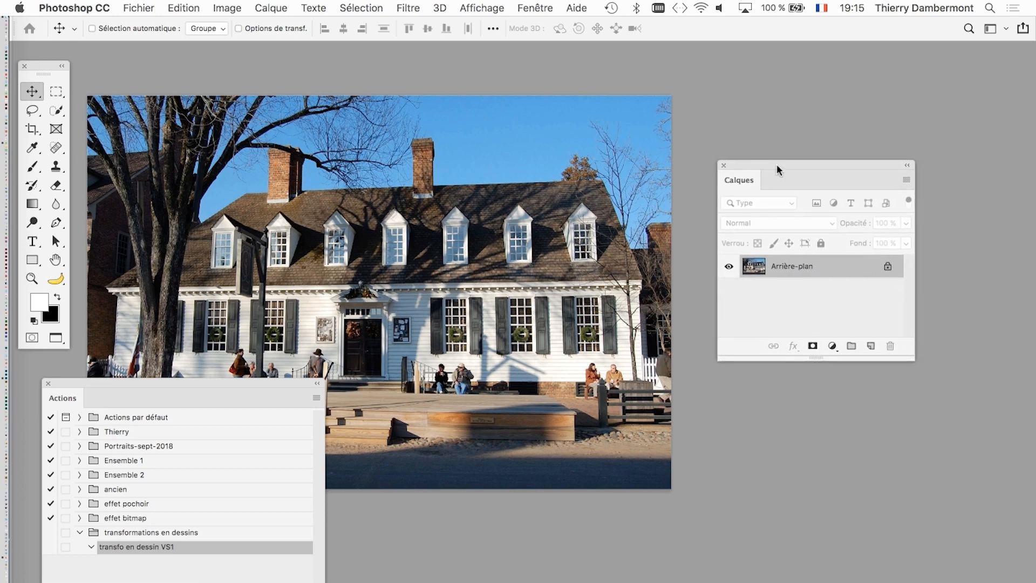
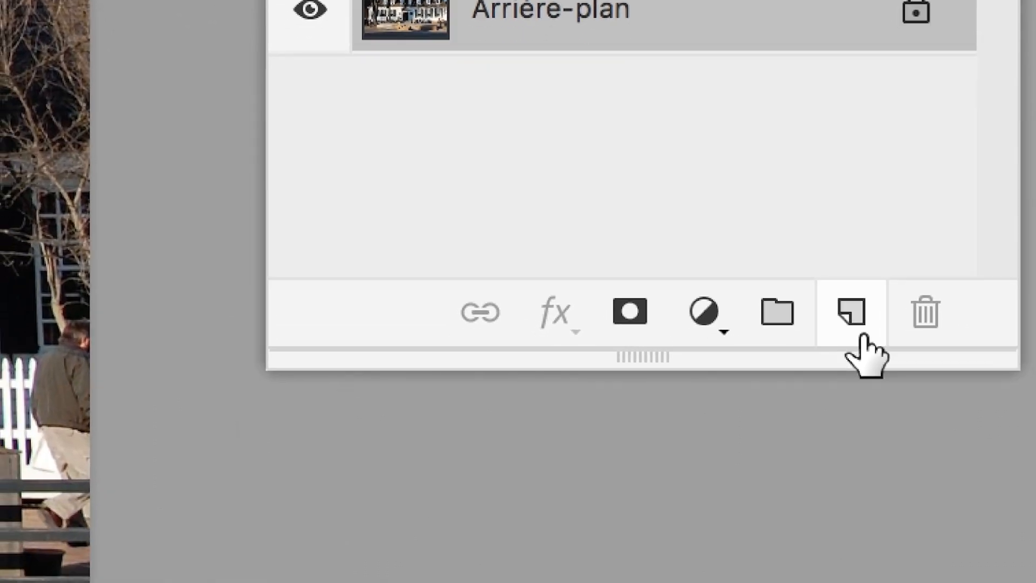
- Add an empty layer above Arrière-plan, then flatten the image
{"action": "left_click", "coordinate": [863, 337]}
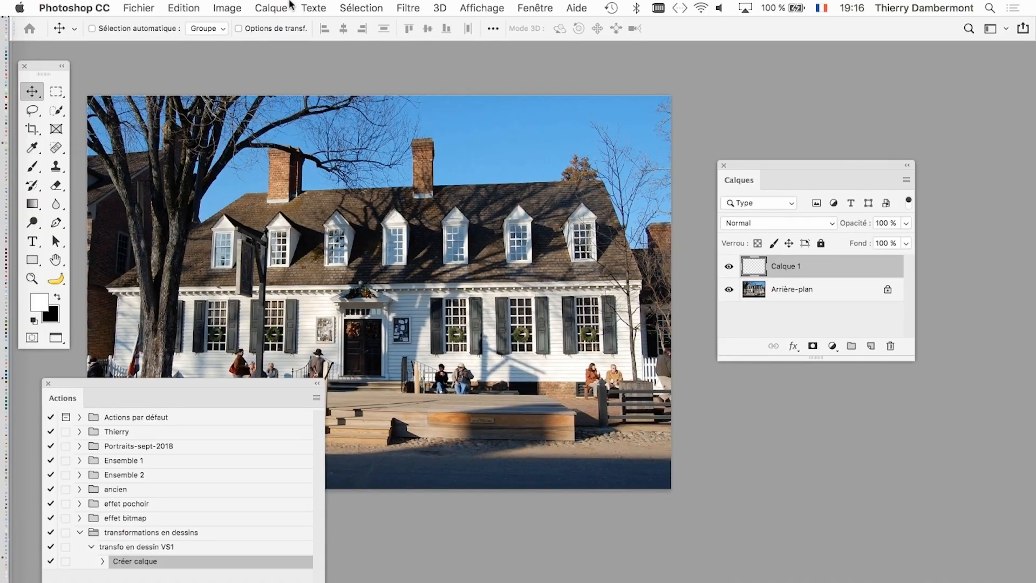
{"action": "left_click", "coordinate": [288, 6]}
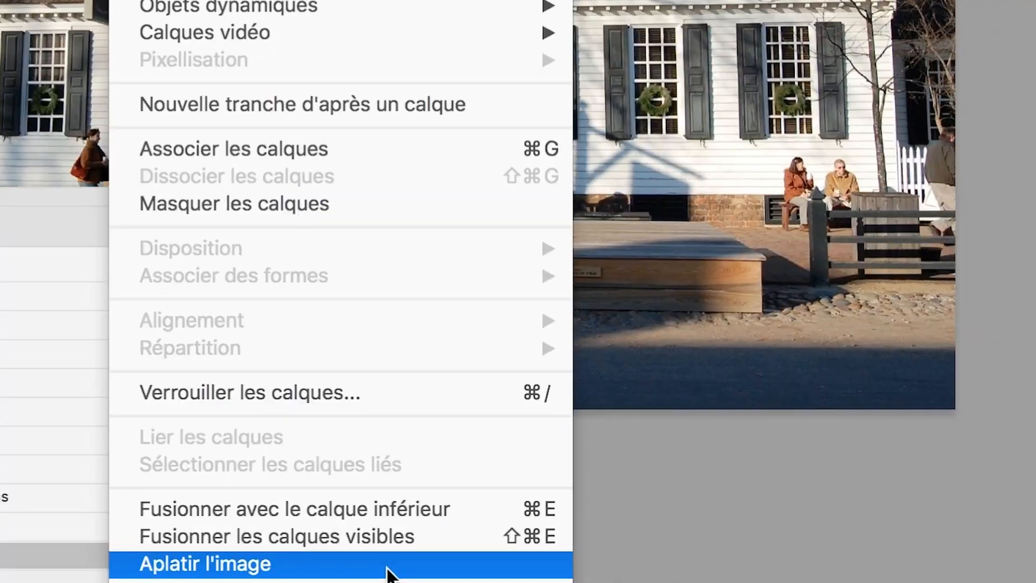
{"action": "left_click", "coordinate": [389, 573]}
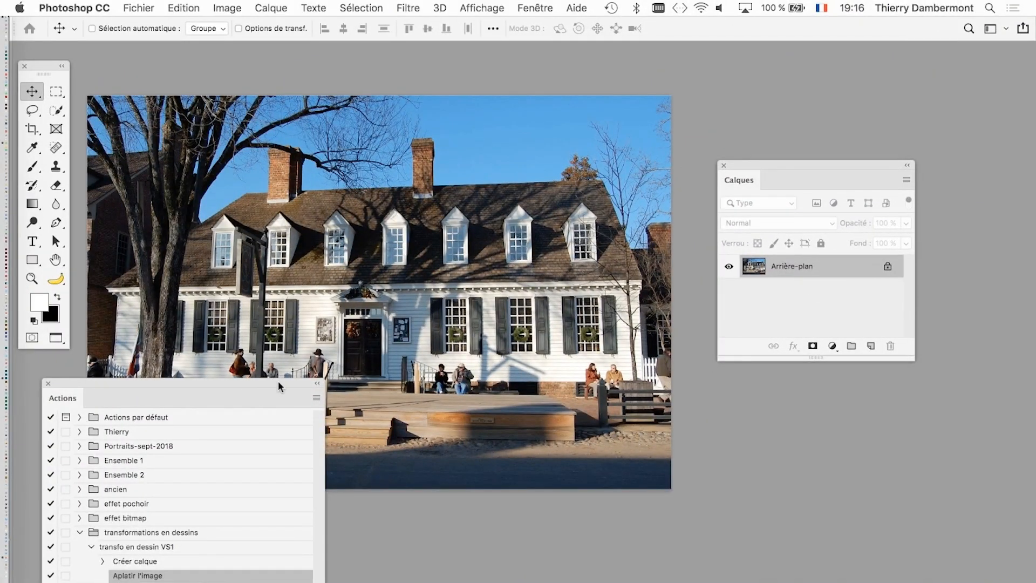
- Make the Actions panel taller and place it over the photo's lower-left area, then move the Calques panel slightly closer to the photo and enlarge it
{"action": "left_click_drag", "start_coordinate": [279, 385], "coordinate": [648, 130]}
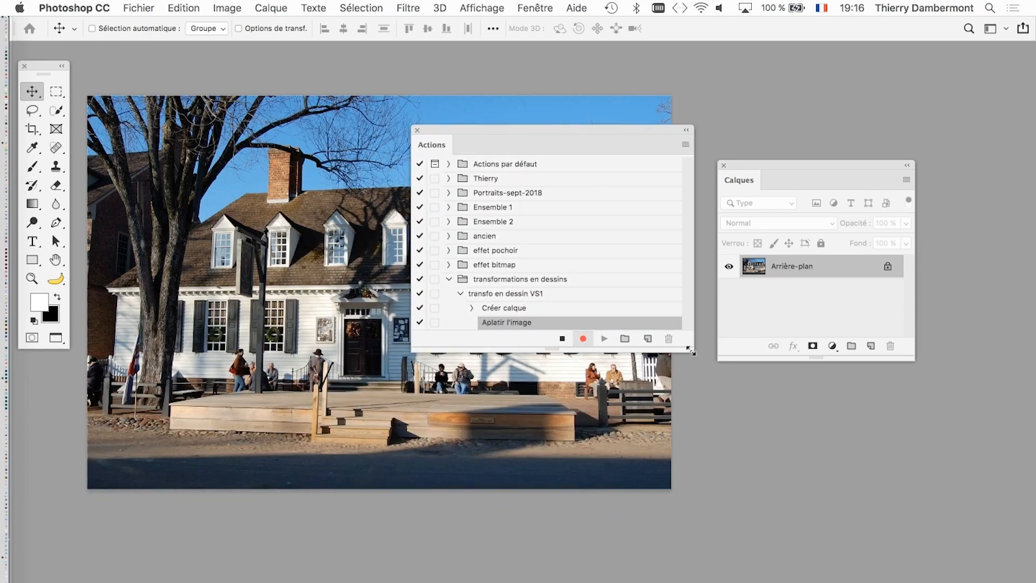
{"action": "left_click_drag", "start_coordinate": [693, 351], "coordinate": [695, 444]}
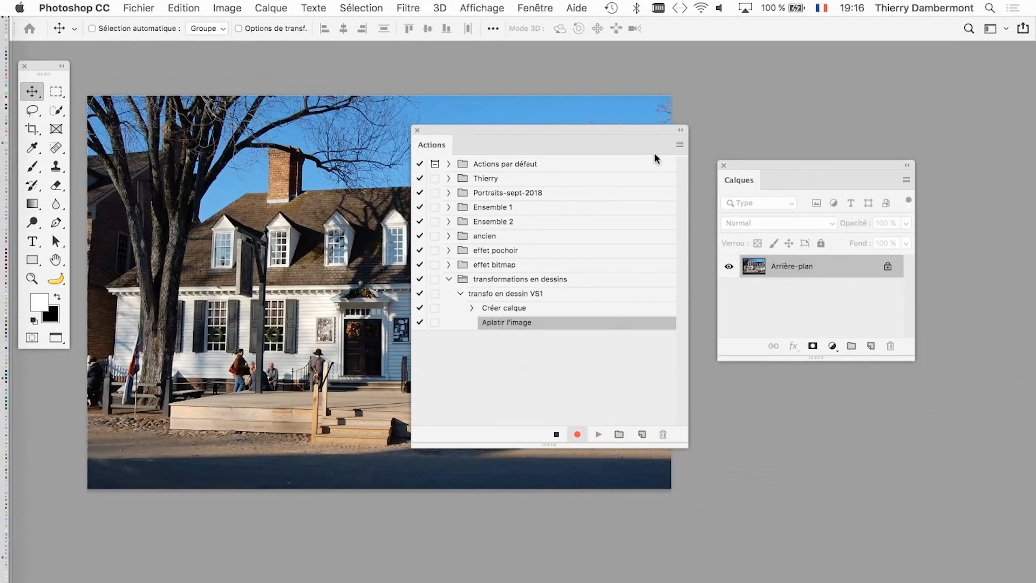
{"action": "left_click_drag", "start_coordinate": [623, 129], "coordinate": [326, 275]}
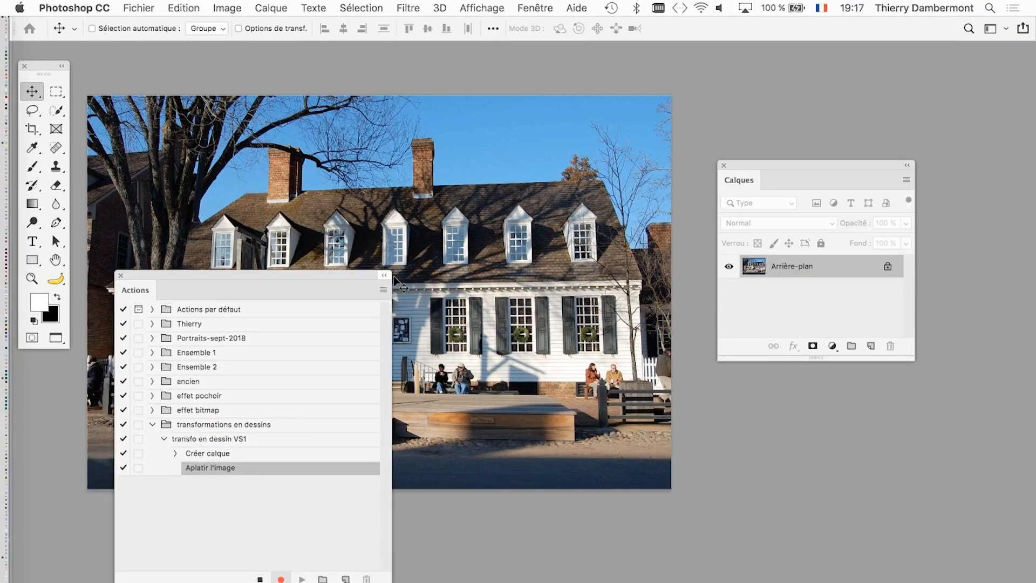
{"action": "left_click_drag", "start_coordinate": [817, 164], "coordinate": [797, 138]}
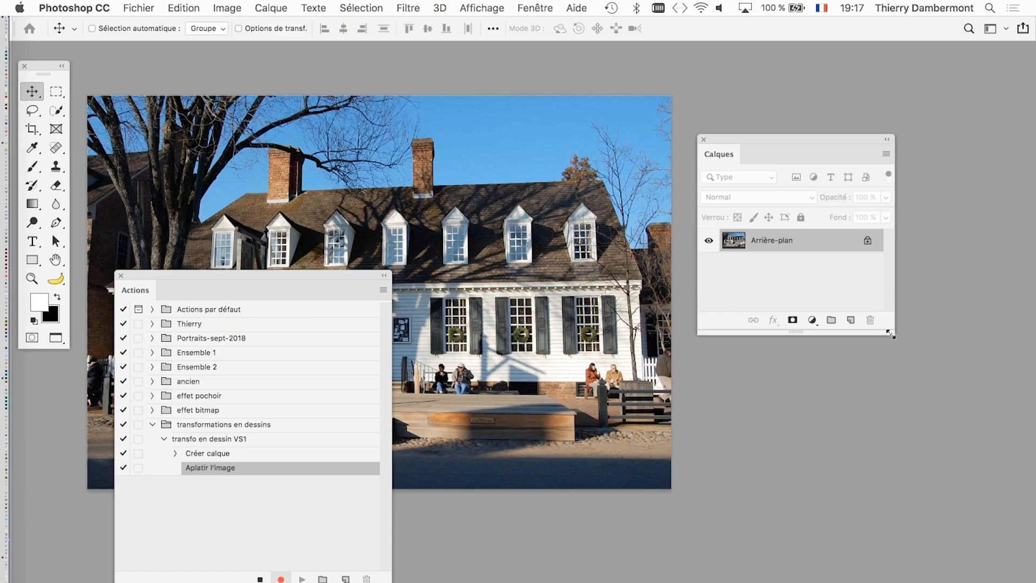
{"action": "left_click_drag", "start_coordinate": [894, 340], "coordinate": [898, 352]}
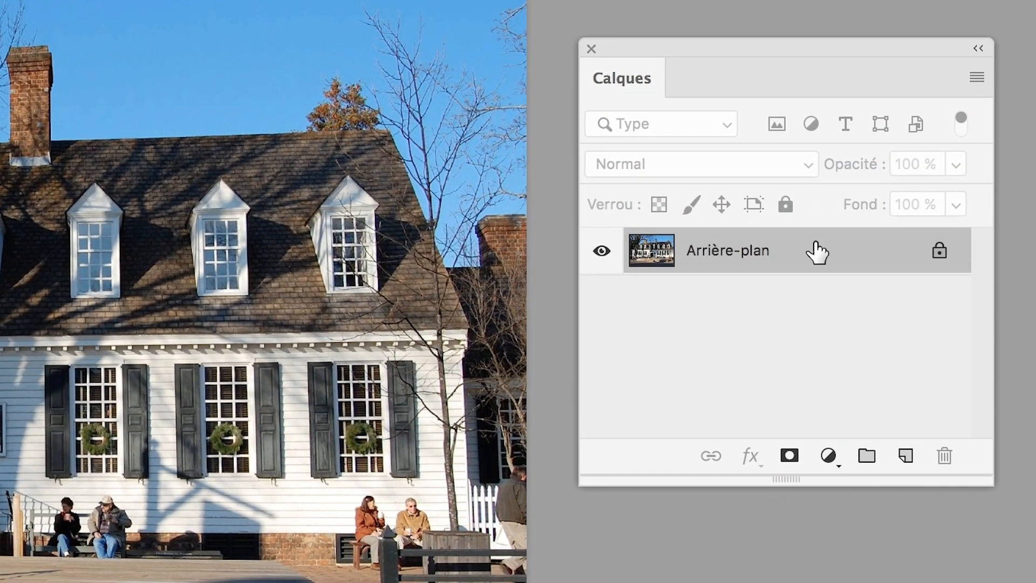
- Duplicate the Arrière-plan layer and add a Noir et blanc adjustment layer with default settings above the copy
{"action": "left_click_drag", "start_coordinate": [817, 253], "coordinate": [911, 457]}
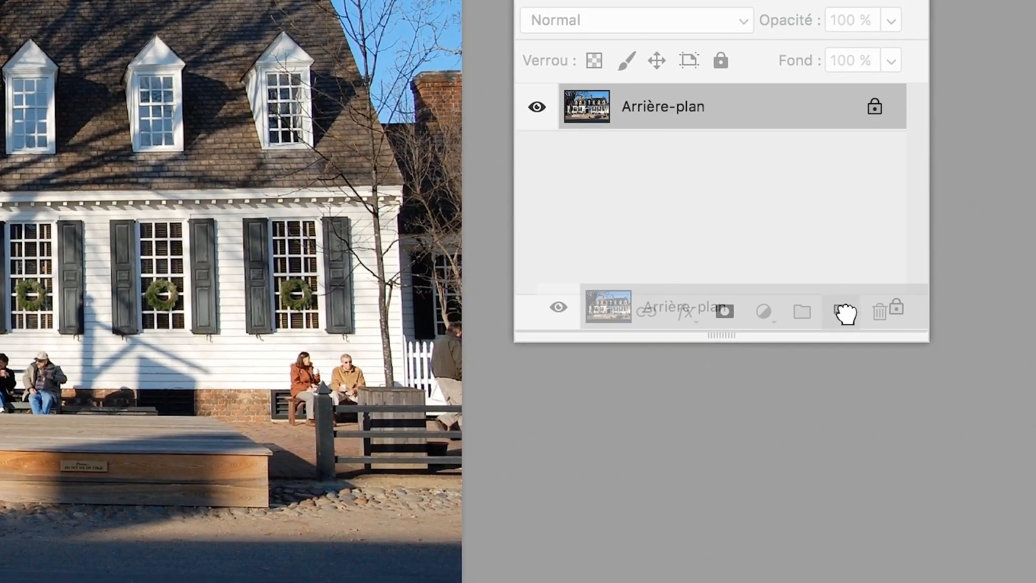
{"action": "left_click_drag", "start_coordinate": [845, 313], "coordinate": [842, 310]}
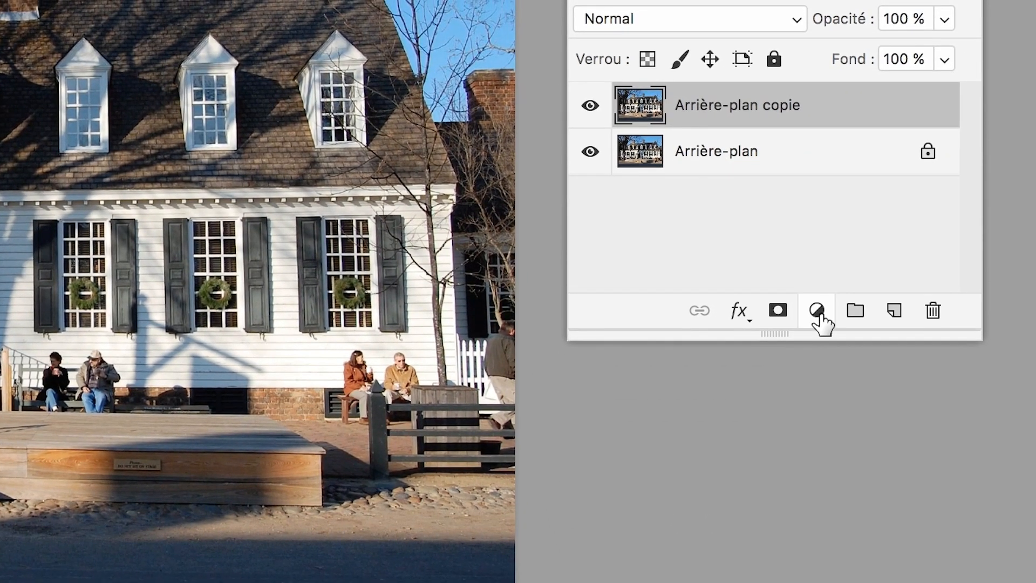
{"action": "left_click", "coordinate": [817, 311]}
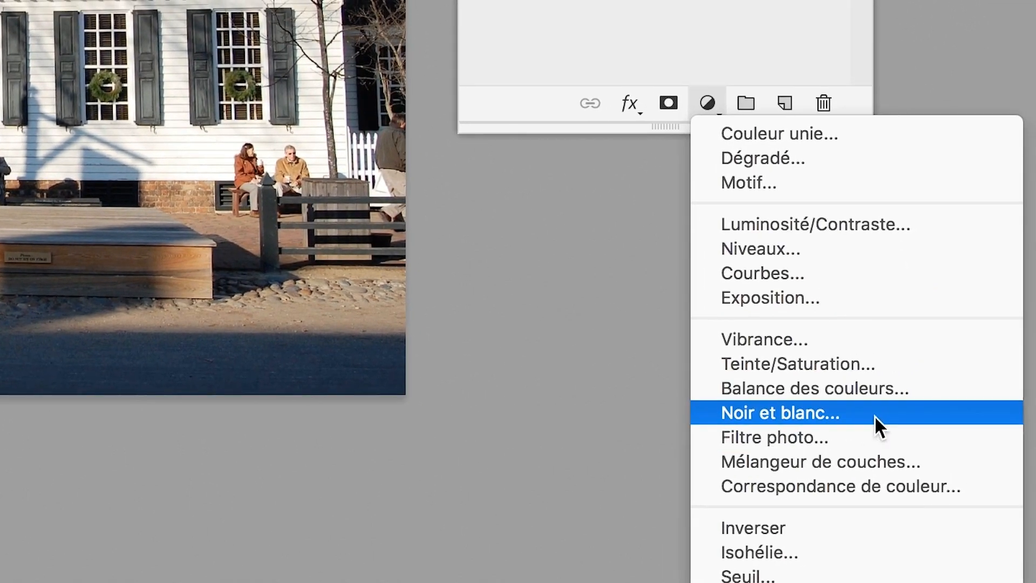
{"action": "left_click", "coordinate": [875, 416]}
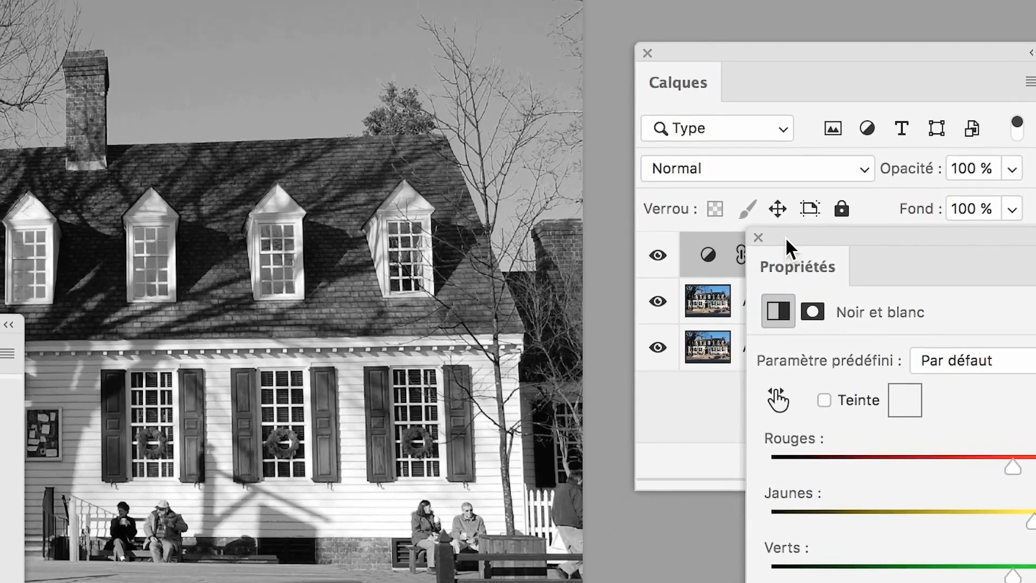
{"action": "left_click_drag", "start_coordinate": [785, 236], "coordinate": [888, 338]}
{"action": "left_click", "coordinate": [863, 338]}
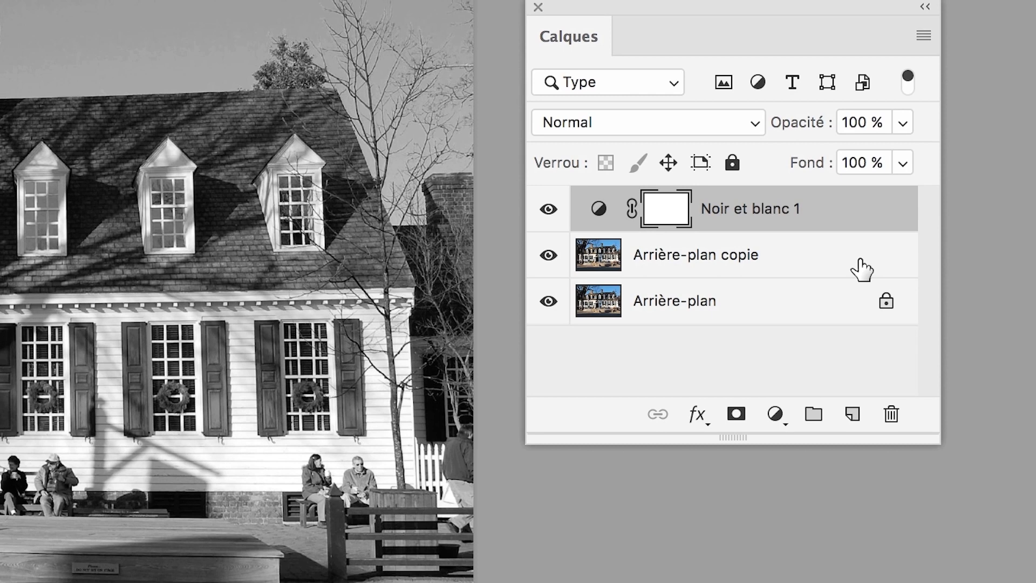
- Convert the Noir et blanc 1 and Arrière-plan copie layers together into one smart object
{"action": "left_click", "coordinate": [862, 268], "text": "shift"}
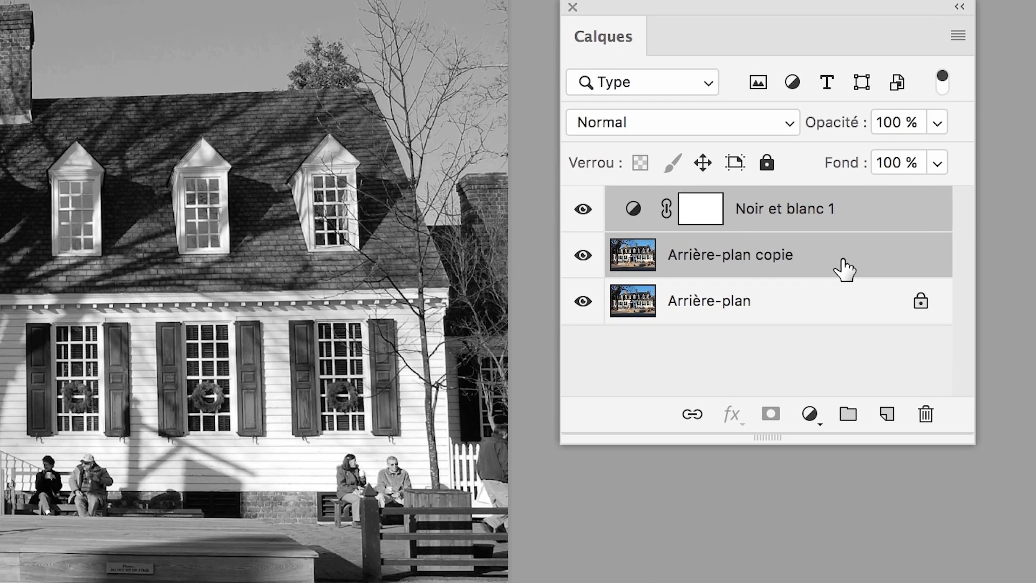
{"action": "right_click", "coordinate": [845, 270]}
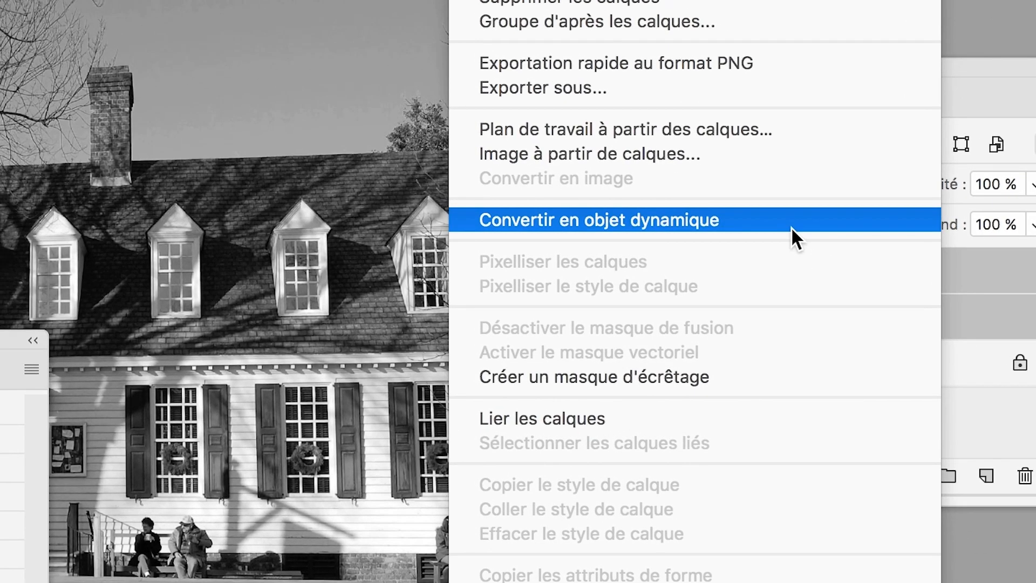
{"action": "left_click", "coordinate": [792, 229]}
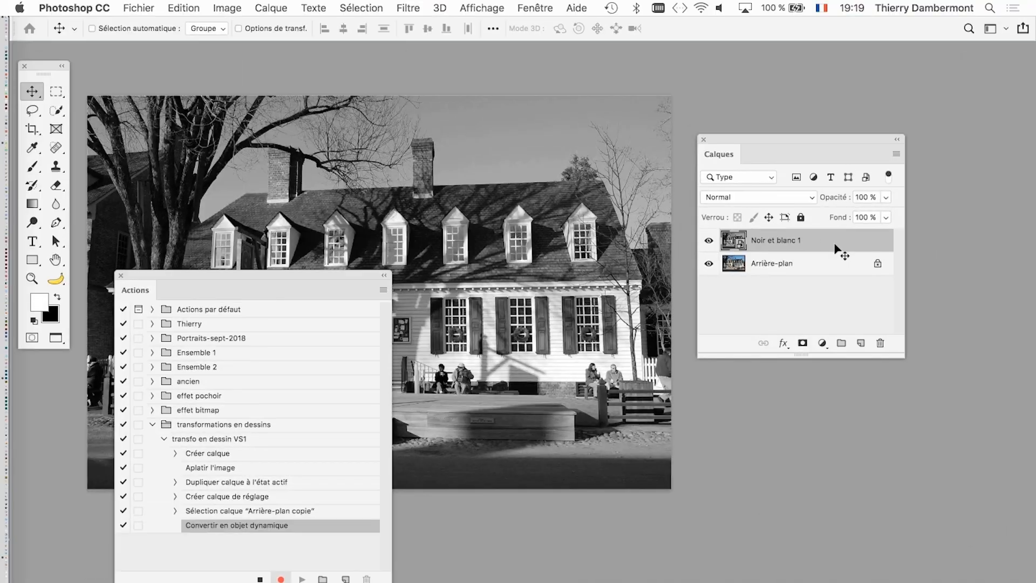
- Apply a Flou gaussien smart filter with a radius of 2,0 pixels to the Noir et blanc 1 smart object
{"action": "left_click", "coordinate": [408, 8]}
{"action": "mouse_move", "coordinate": [440, 221]}
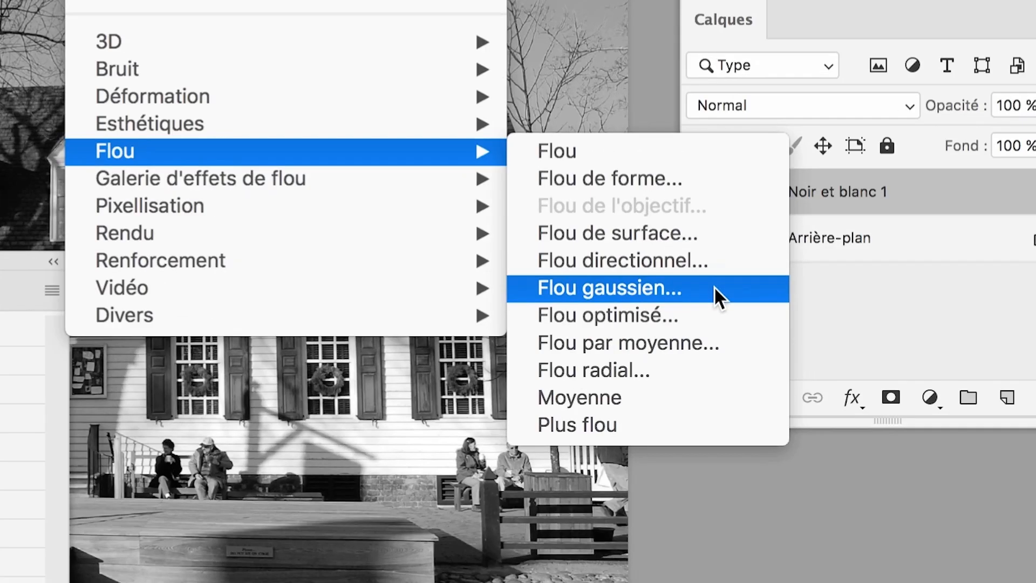
{"action": "left_click", "coordinate": [714, 286]}
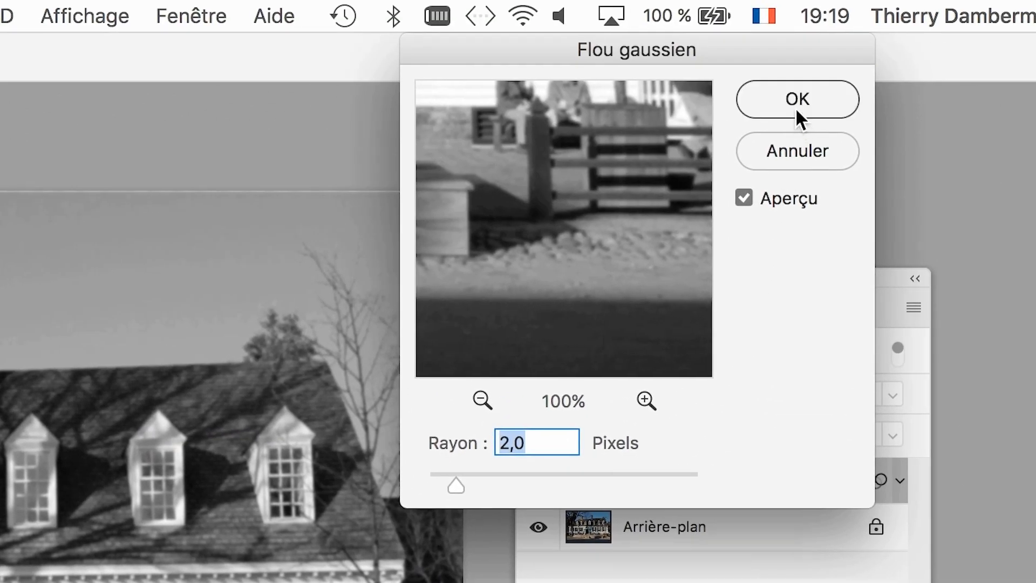
{"action": "left_click", "coordinate": [795, 107]}
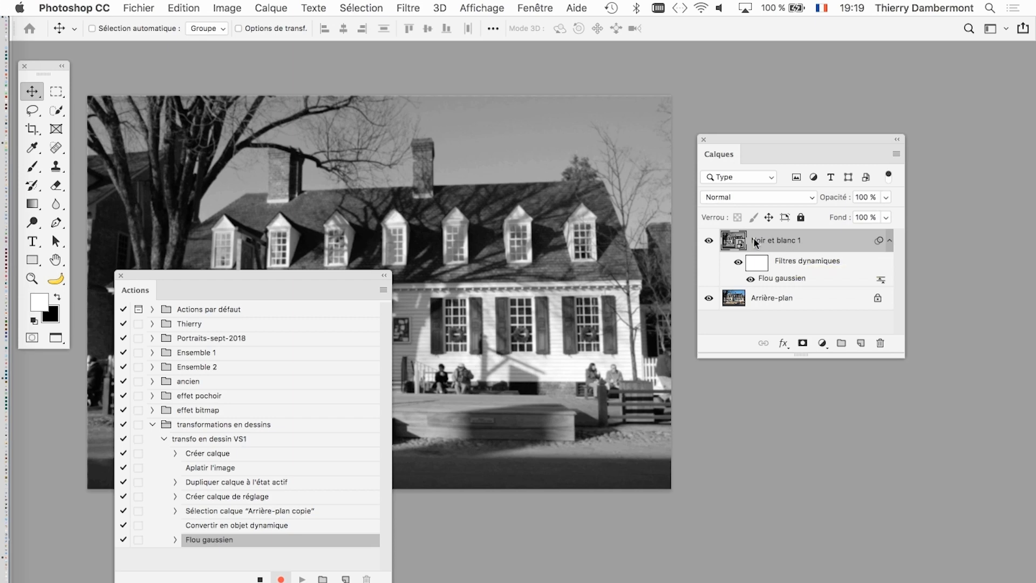
- Apply the Tracé des contours filter to the Noir et blanc 1 smart object
{"action": "left_click", "coordinate": [412, 7]}
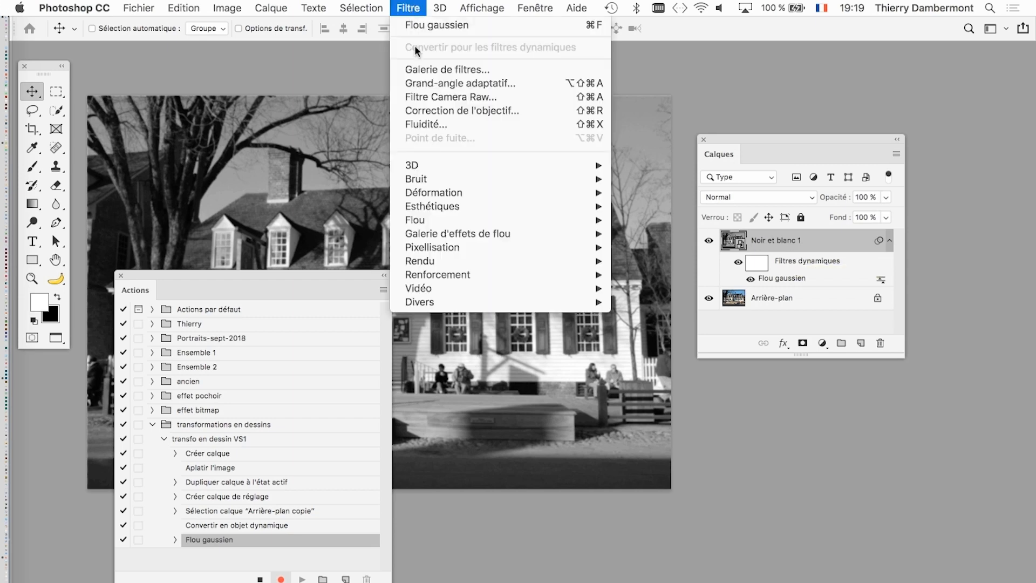
{"action": "mouse_move", "coordinate": [458, 209]}
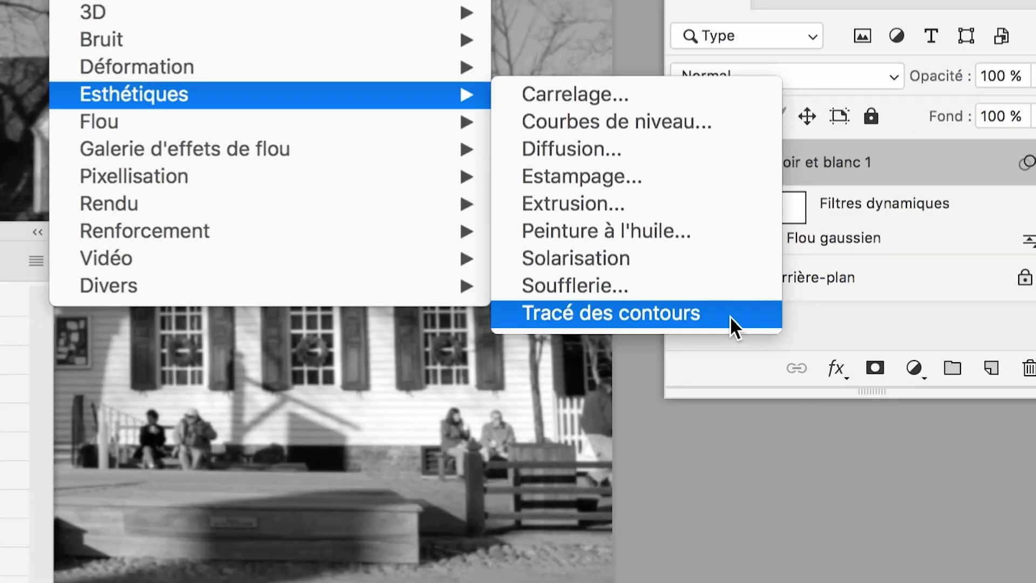
{"action": "left_click", "coordinate": [730, 316]}
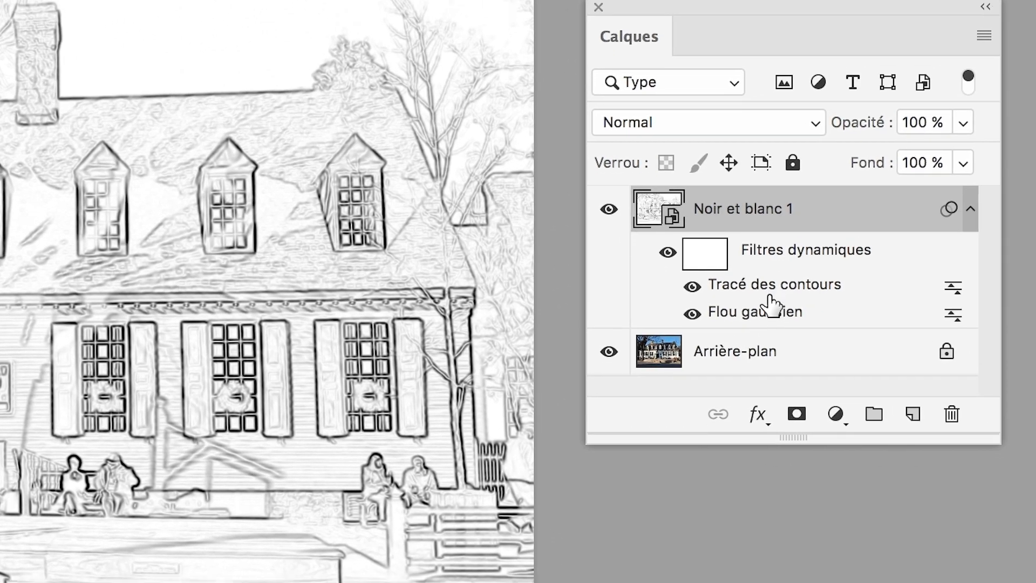
{"action": "mouse_move", "coordinate": [771, 310]}
{"action": "left_mouse_down"}
{"action": "mouse_move", "coordinate": [756, 317]}
{"action": "mouse_move", "coordinate": [763, 302]}
{"action": "left_mouse_up"}
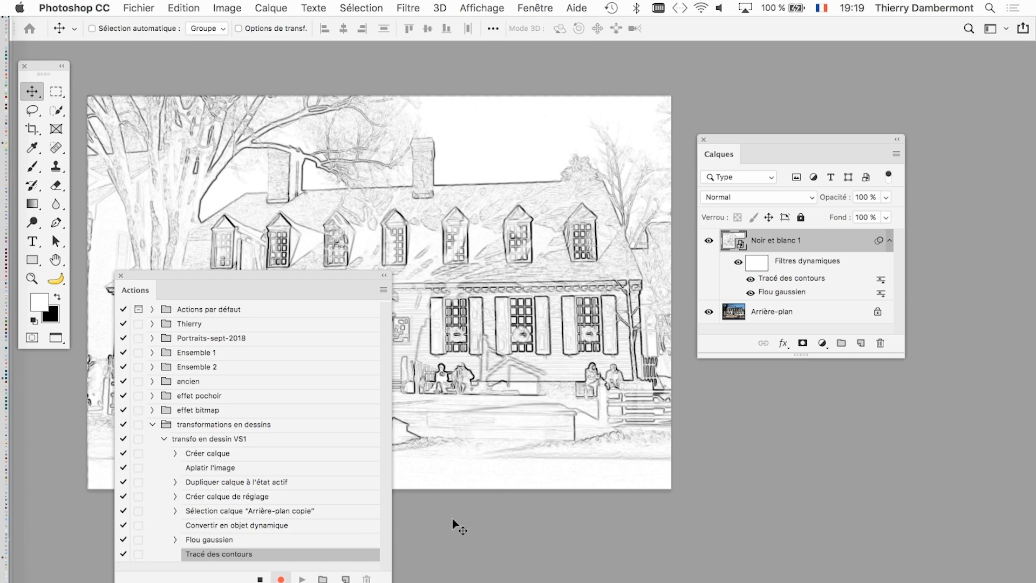
- Move the Calques panel higher and make it taller, then add a Courbes adjustment layer above Noir et blanc 1
{"action": "key", "text": "super"}
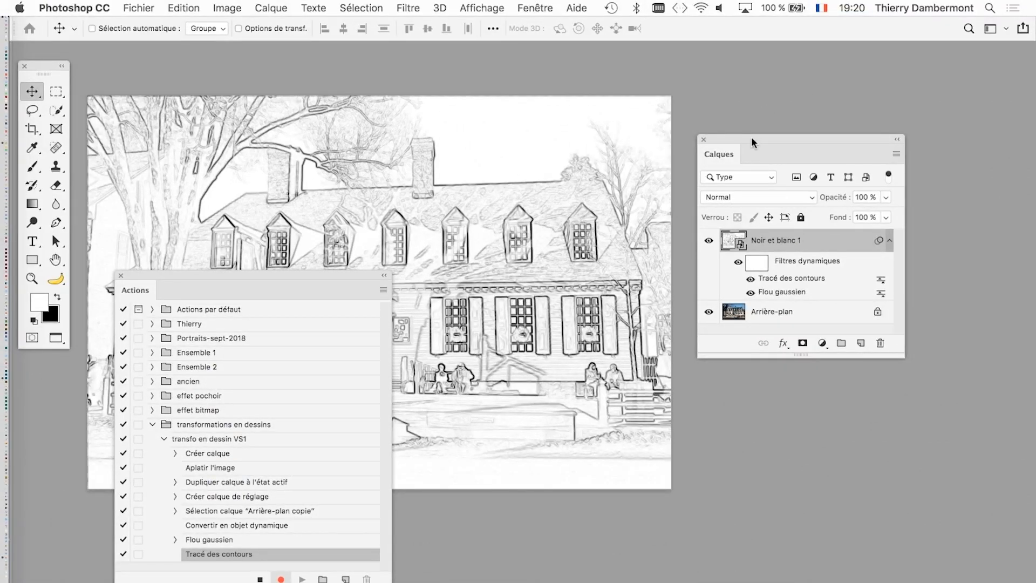
{"action": "left_click_drag", "start_coordinate": [751, 137], "coordinate": [749, 88]}
{"action": "left_click_drag", "start_coordinate": [899, 306], "coordinate": [891, 358]}
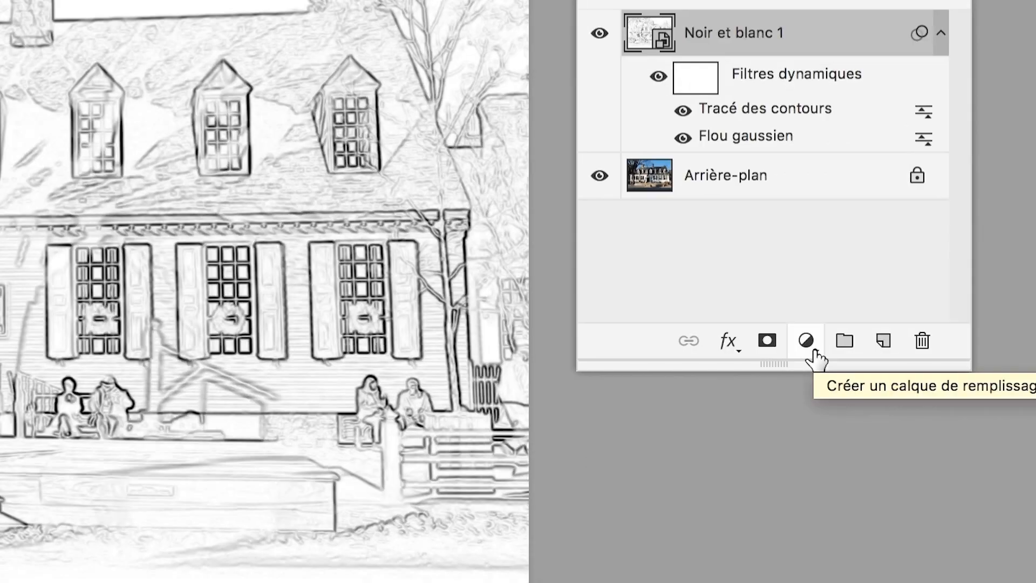
{"action": "left_click", "coordinate": [811, 348]}
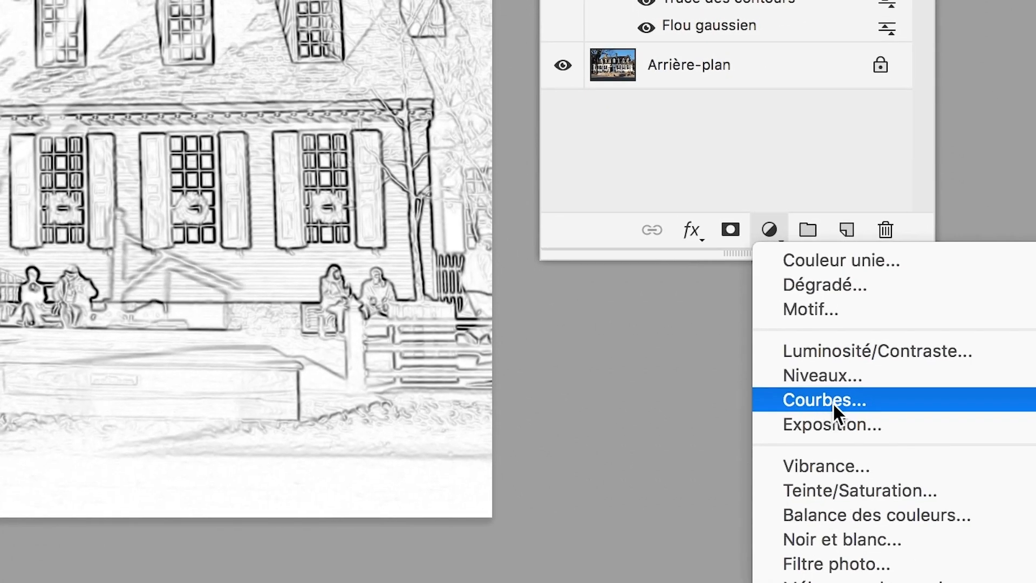
{"action": "left_click", "coordinate": [870, 510]}
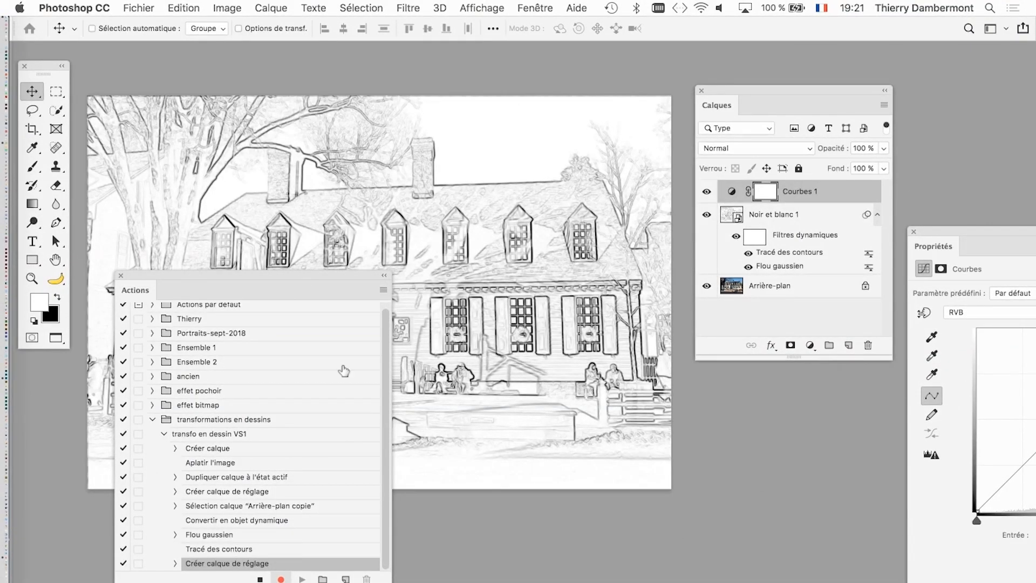
- Move the Actions panel up over the photo's left side, then add a Niveaux adjustment layer above Courbes 1
{"action": "left_click_drag", "start_coordinate": [273, 277], "coordinate": [293, 240]}
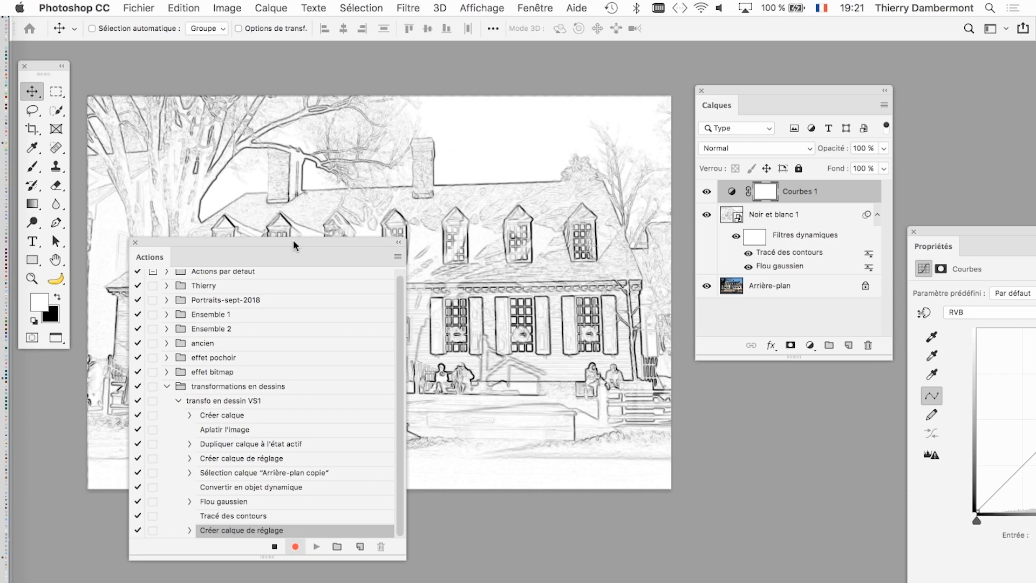
{"action": "left_click_drag", "start_coordinate": [293, 241], "coordinate": [263, 113]}
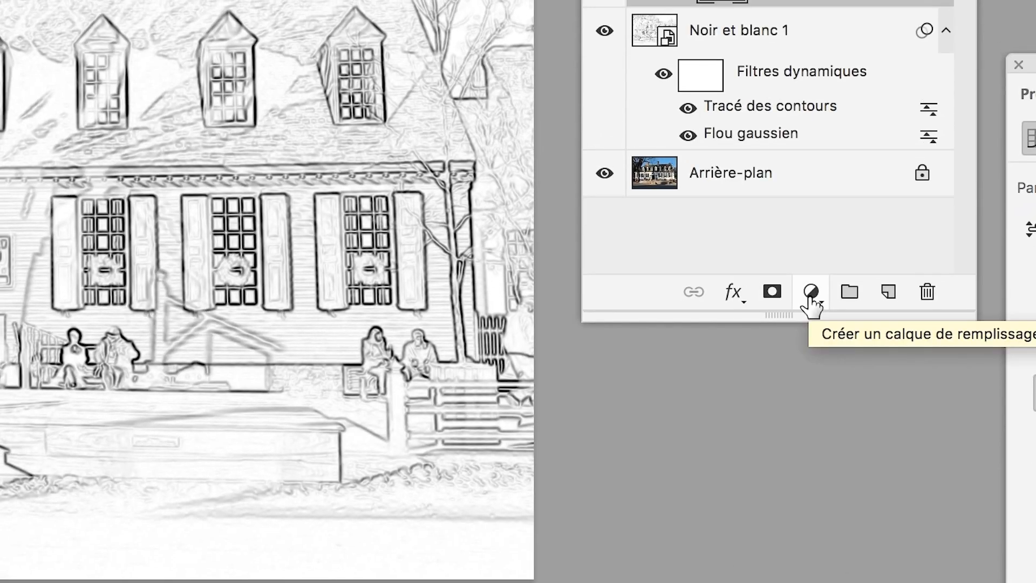
{"action": "left_click", "coordinate": [810, 296]}
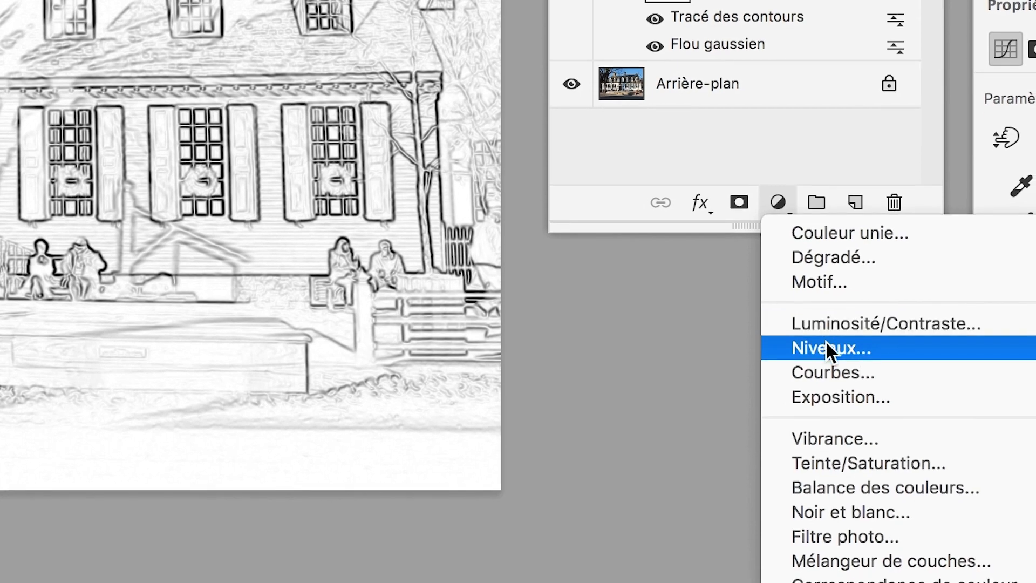
{"action": "left_click", "coordinate": [828, 354]}
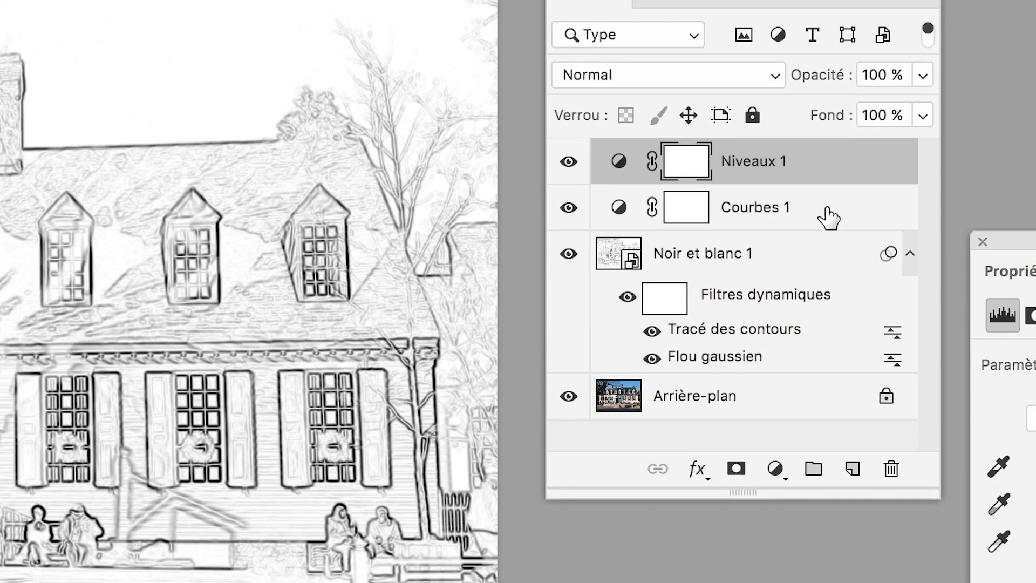
- Extend the layer selection from Niveaux 1 to include Courbes 1 and the Noir et blanc 1 smart object
{"action": "left_click", "coordinate": [828, 217], "text": "shift"}
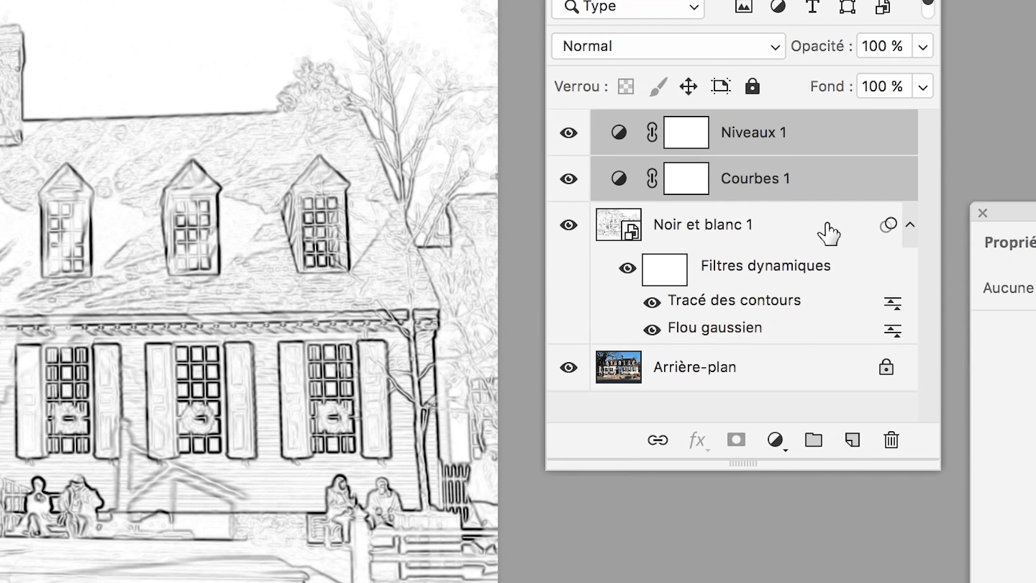
{"action": "left_click", "coordinate": [828, 261], "text": "shift"}
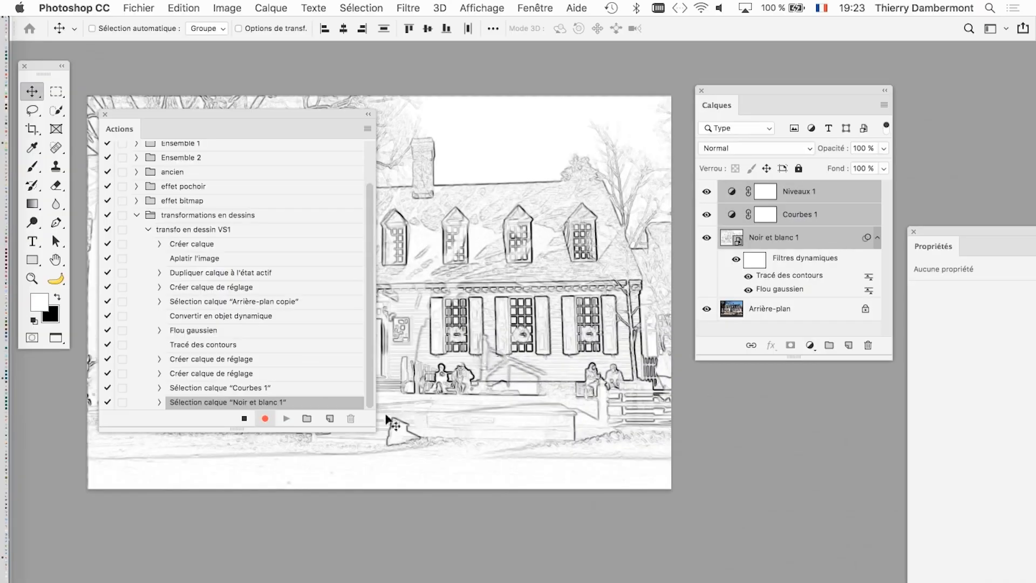
- Make the Actions panel taller and expand the recorded Sélection calque "Courbes 1" command to examine its details
{"action": "left_click_drag", "start_coordinate": [370, 428], "coordinate": [371, 514]}
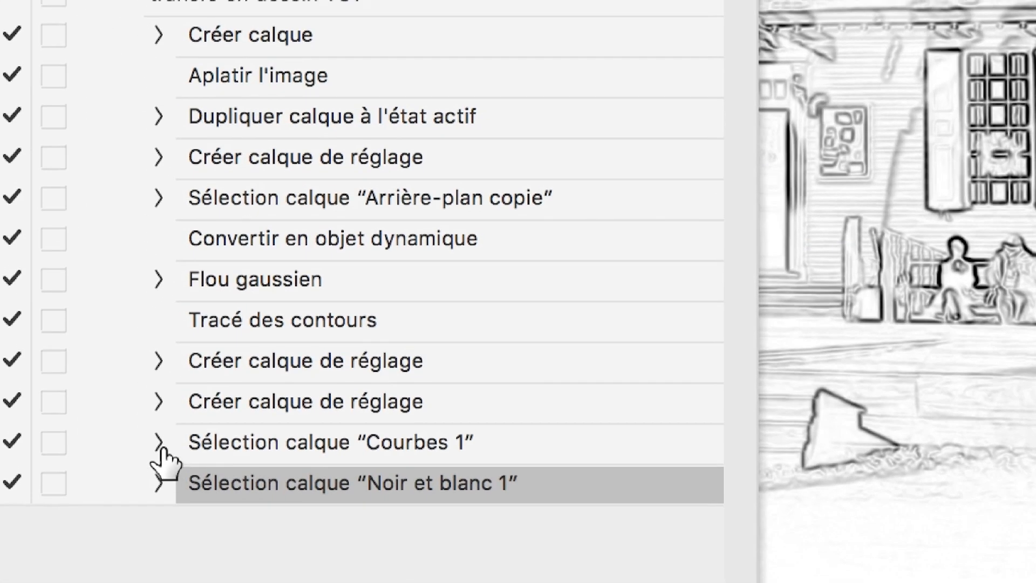
{"action": "left_click", "coordinate": [149, 362]}
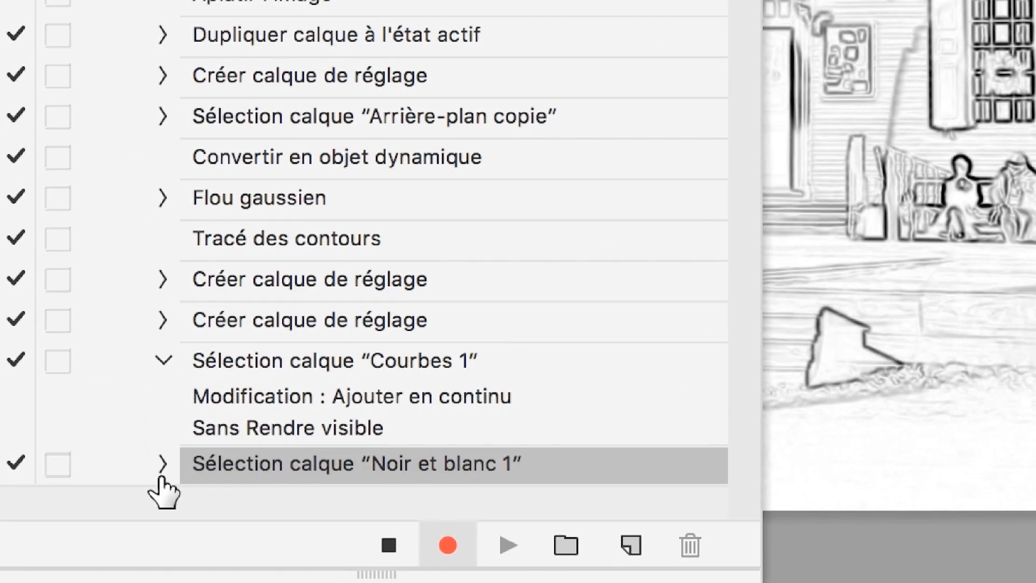
- Expand the recorded Sélection calque "Noir et blanc 1" command and make the Actions panel taller to examine its details
{"action": "left_click", "coordinate": [161, 474]}
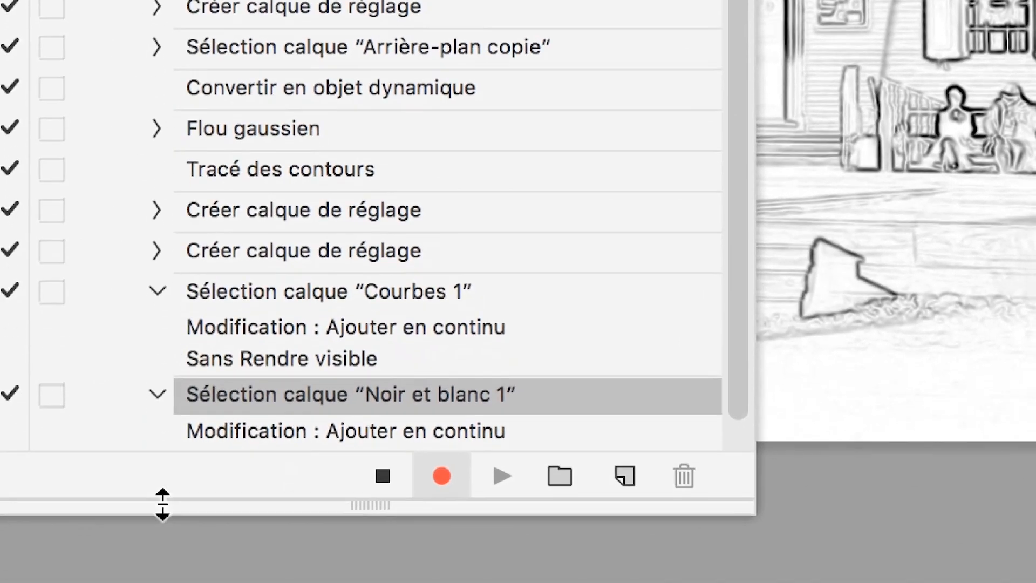
{"action": "left_click_drag", "start_coordinate": [165, 502], "coordinate": [164, 582]}
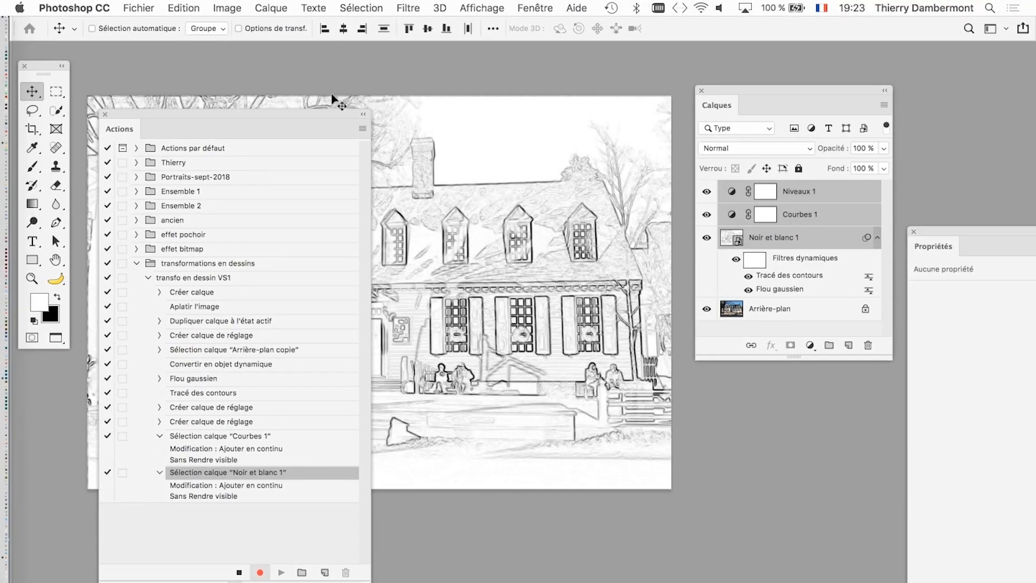
{"action": "mouse_move", "coordinate": [335, 111]}
{"action": "left_mouse_down"}
{"action": "mouse_move", "coordinate": [293, 177]}
{"action": "mouse_move", "coordinate": [331, 115]}
{"action": "left_mouse_up"}
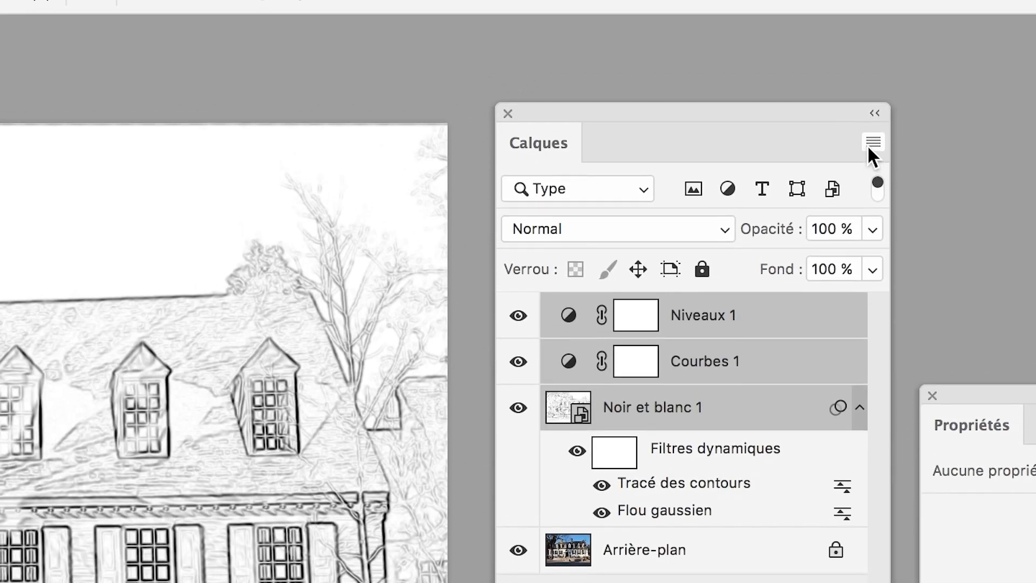
- Group the selected Niveaux 1, Courbes 1 and Noir et blanc 1 layers into Groupe 1, then shorten the Calques panel
{"action": "left_click", "coordinate": [869, 104]}
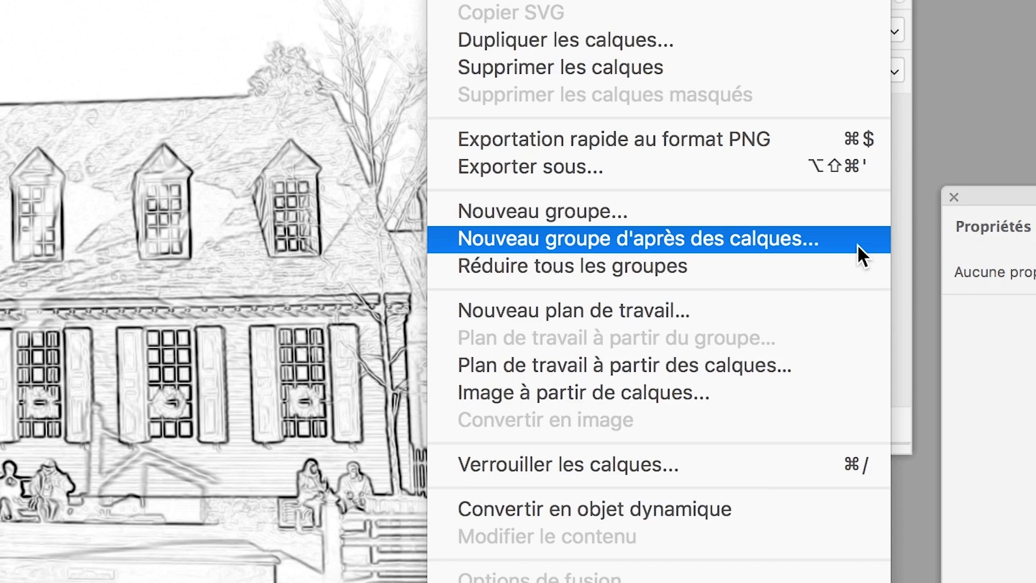
{"action": "left_click", "coordinate": [857, 244]}
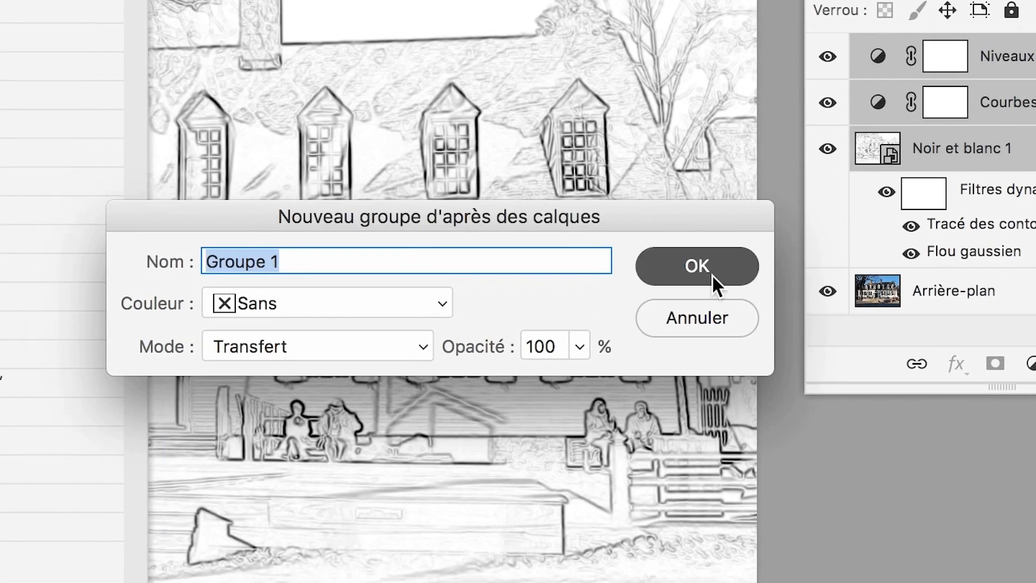
{"action": "left_click", "coordinate": [712, 274]}
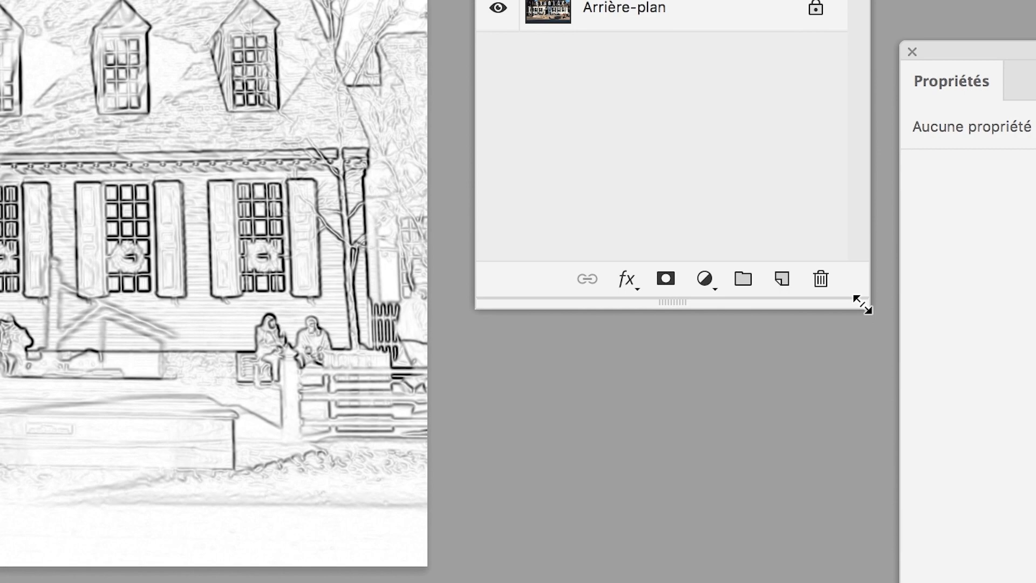
{"action": "left_click_drag", "start_coordinate": [942, 431], "coordinate": [913, 269]}
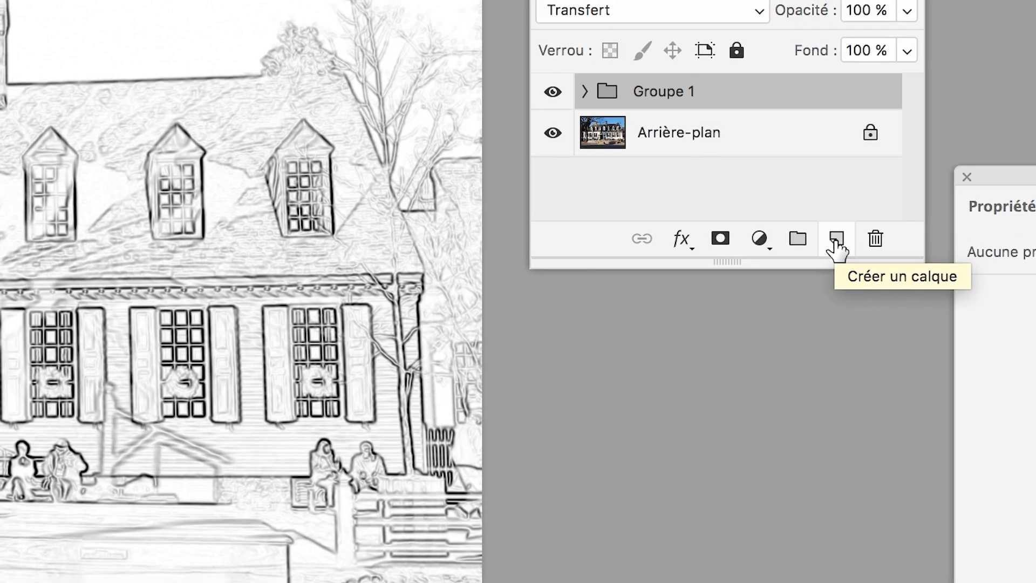
- Create an empty layer below Groupe 1 and check the details of the recorded Créer calque command
{"action": "left_click", "coordinate": [836, 239]}
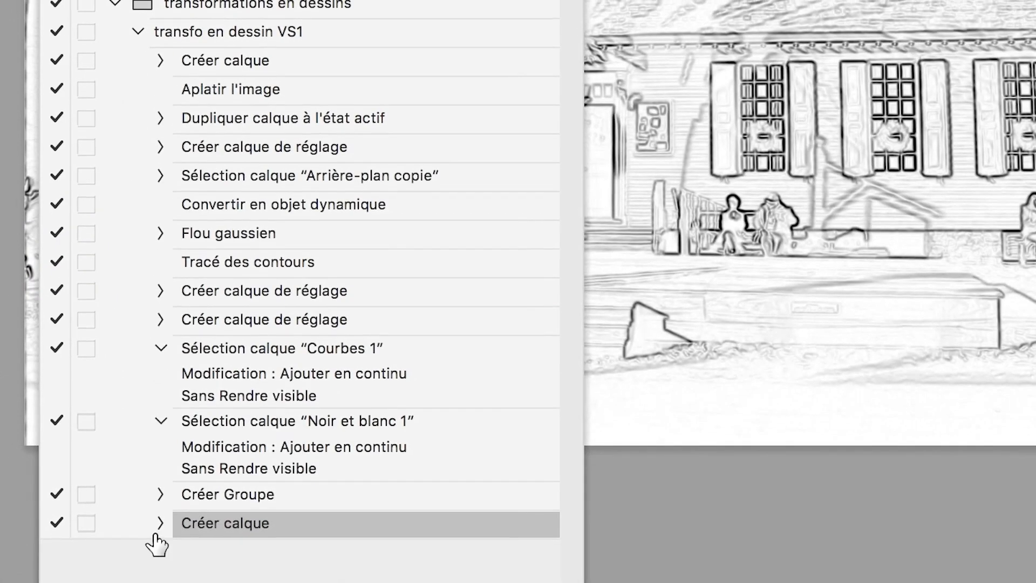
{"action": "left_click", "coordinate": [155, 527]}
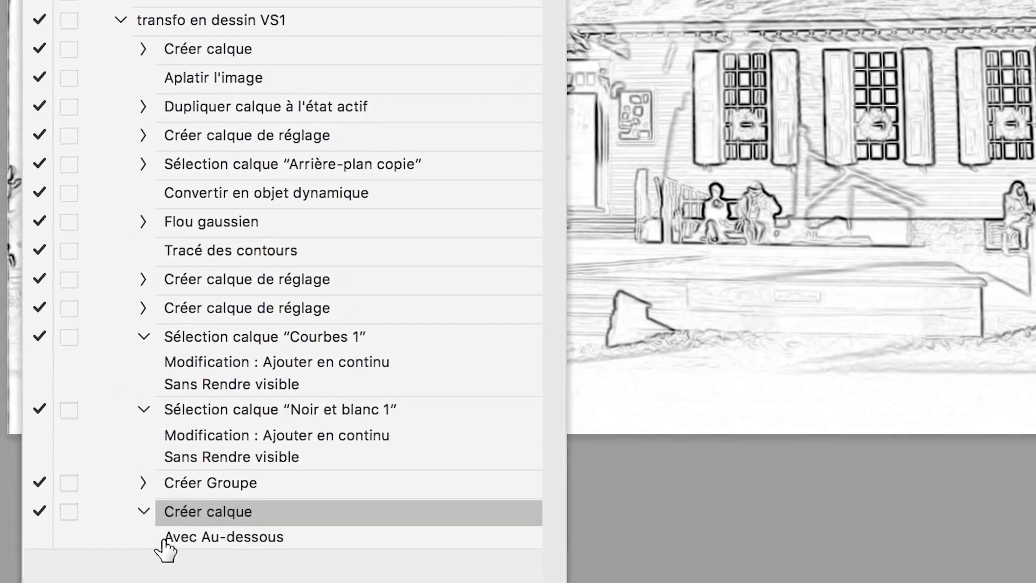
{"action": "left_click", "coordinate": [144, 511]}
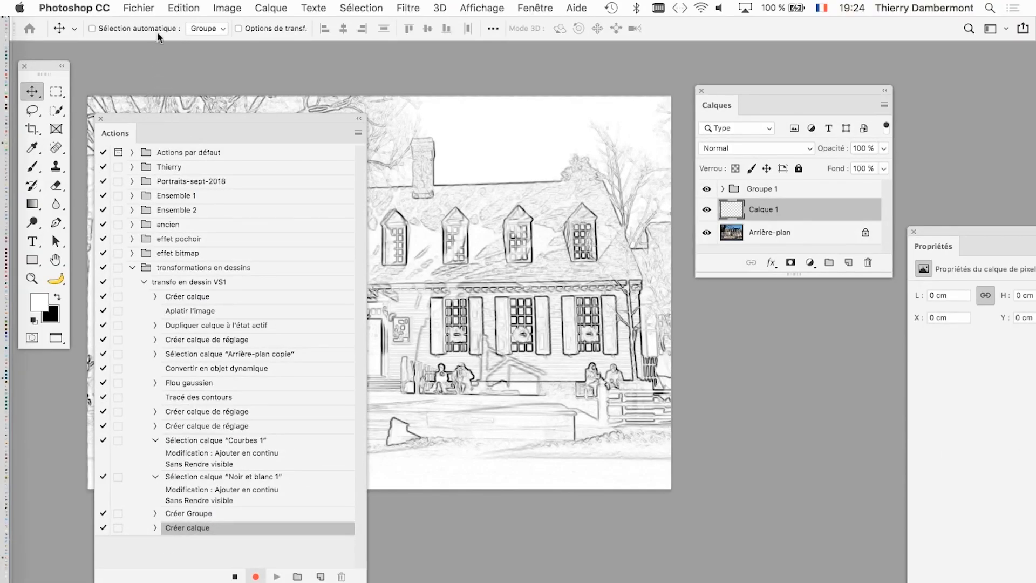
- Fill the new empty layer with Blanc in Normal mode at 100 % opacity
{"action": "left_click", "coordinate": [185, 7]}
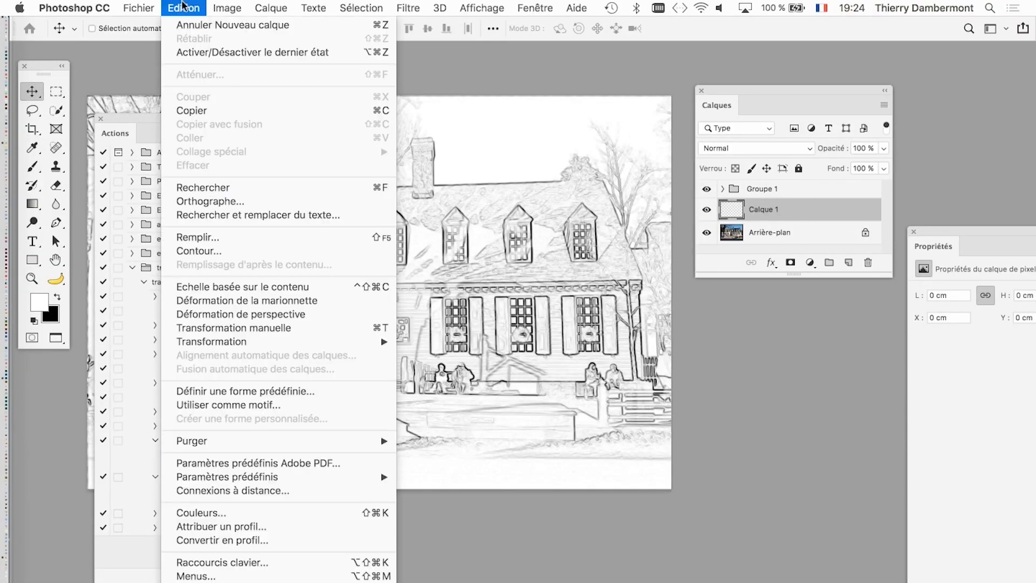
{"action": "left_click", "coordinate": [205, 238]}
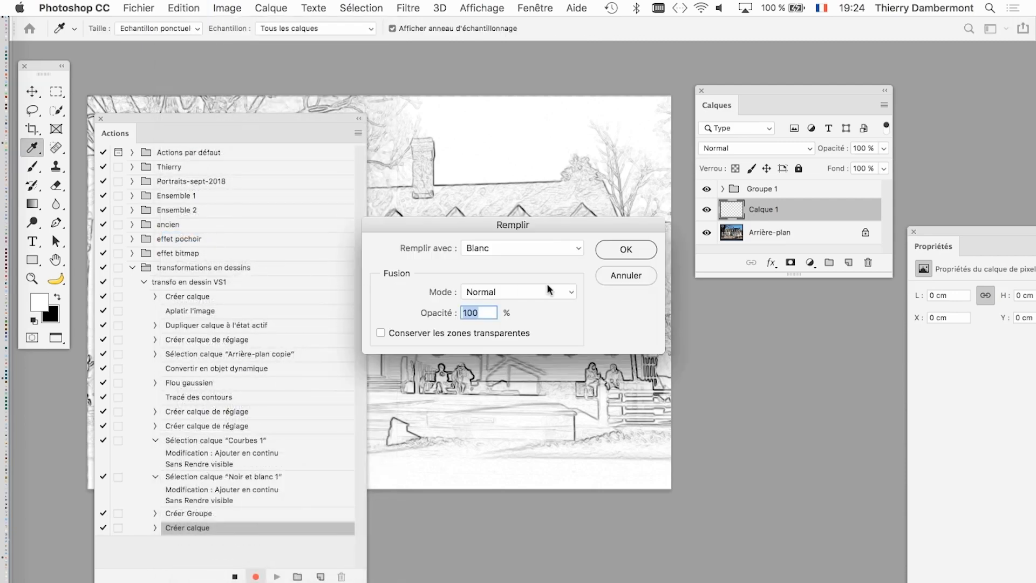
{"action": "key", "text": "alt"}
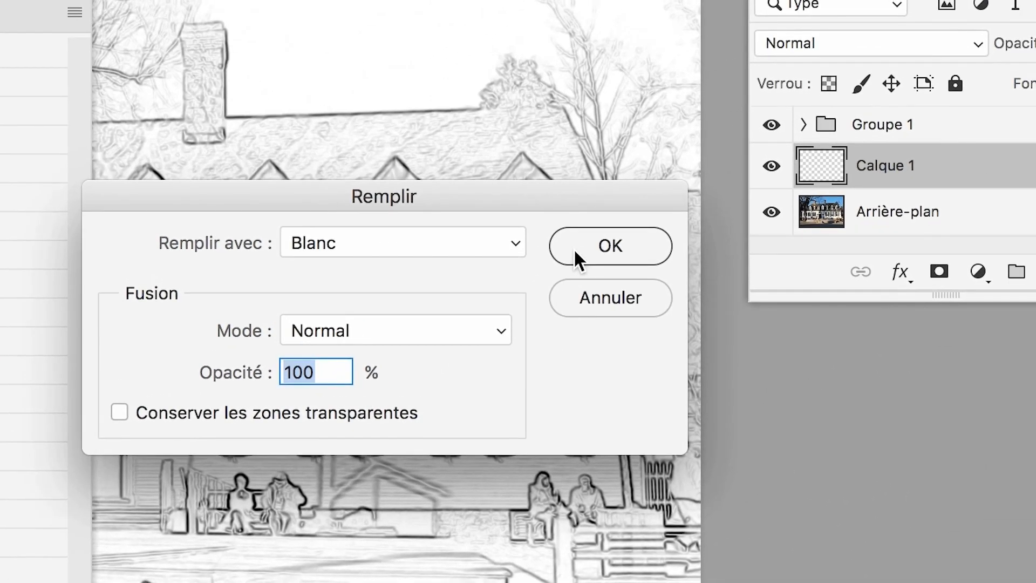
{"action": "left_click", "coordinate": [659, 166]}
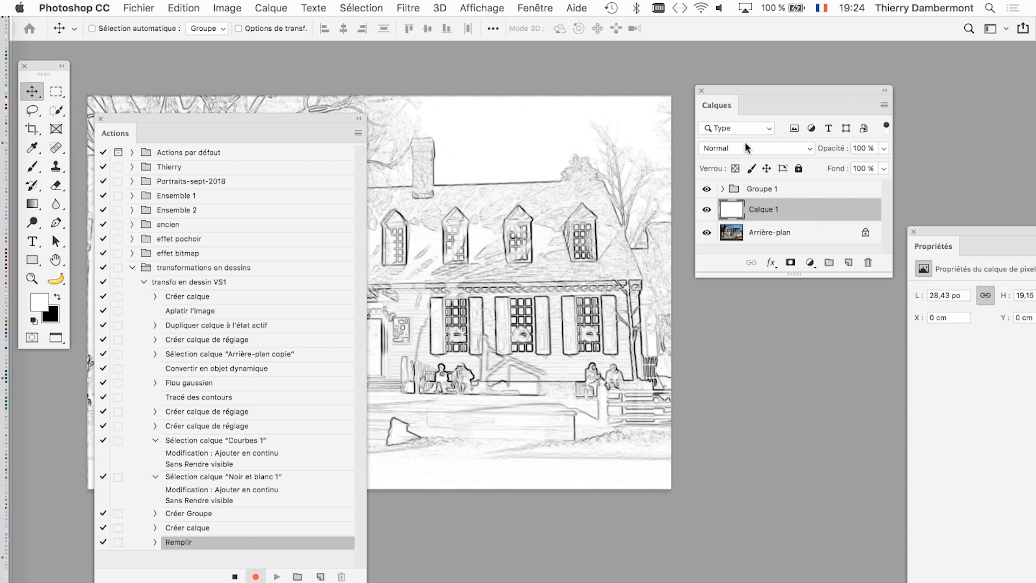
- Make the Calques panel taller and move it over the photo's right edge, then duplicate the Arrière-plan layer
{"action": "key", "text": "super"}
{"action": "left_click_drag", "start_coordinate": [888, 275], "coordinate": [885, 400]}
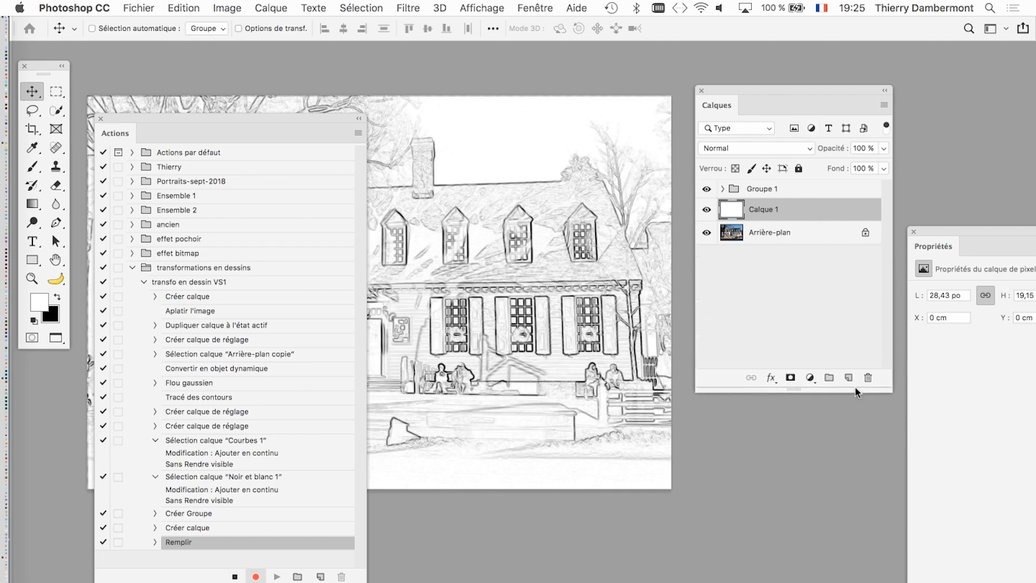
{"action": "left_click_drag", "start_coordinate": [745, 98], "coordinate": [678, 94]}
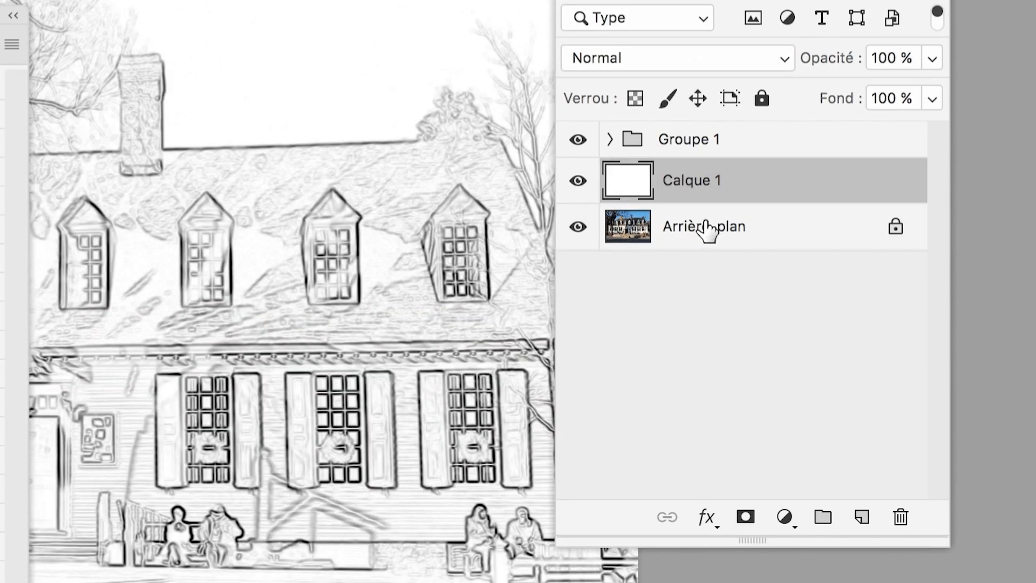
{"action": "left_click_drag", "start_coordinate": [706, 229], "coordinate": [859, 521]}
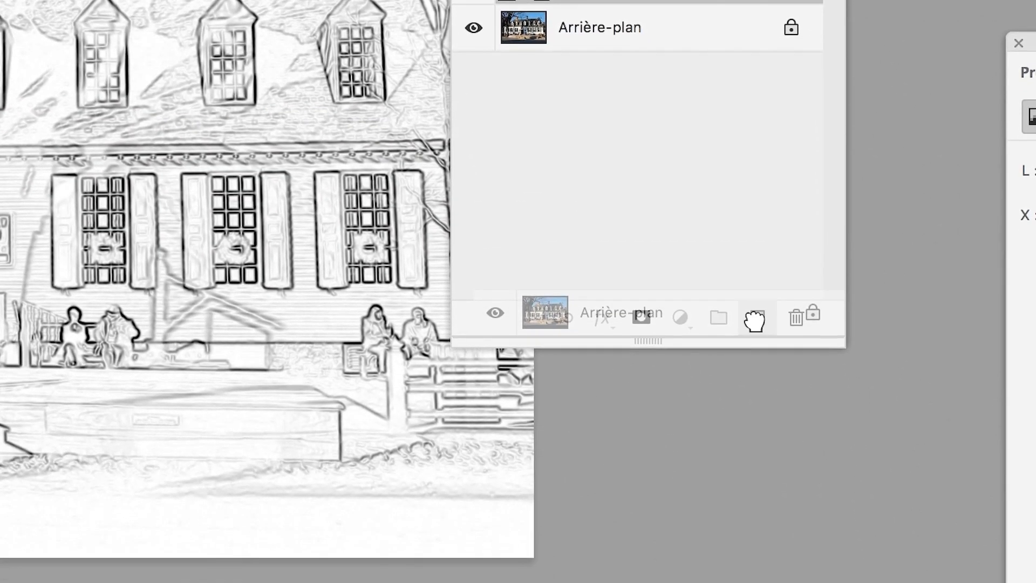
{"action": "left_click_drag", "start_coordinate": [754, 320], "coordinate": [756, 324]}
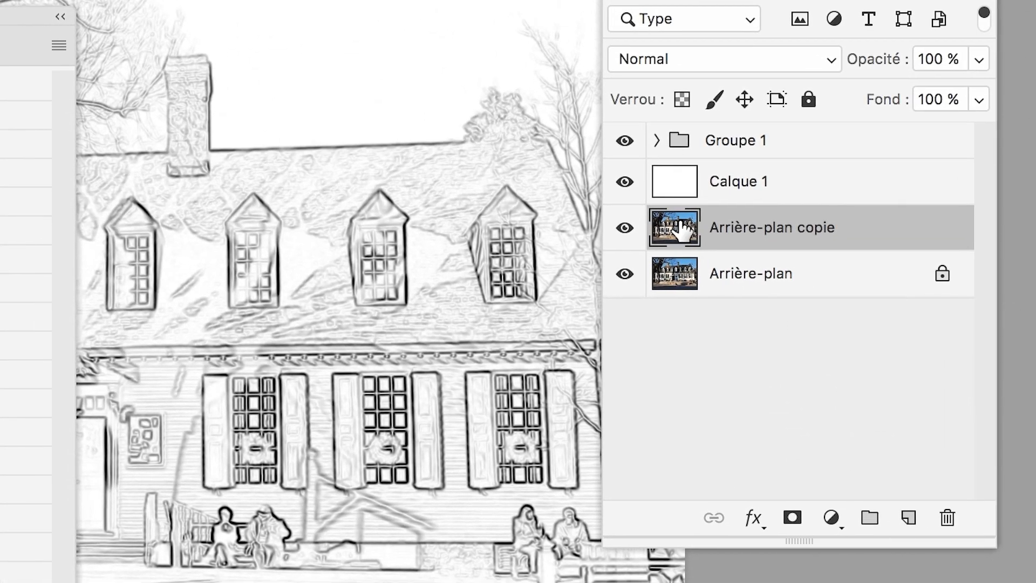
- Move Arrière-plan copie above Groupe 1 in the layer stack and expand the recorded Déplacement calque à l'état actif command
{"action": "left_click_drag", "start_coordinate": [684, 230], "coordinate": [794, 127]}
{"action": "mouse_move", "coordinate": [717, 189]}
{"action": "left_mouse_down"}
{"action": "mouse_move", "coordinate": [790, 189]}
{"action": "mouse_move", "coordinate": [742, 205]}
{"action": "mouse_move", "coordinate": [740, 174]}
{"action": "mouse_move", "coordinate": [743, 189]}
{"action": "left_mouse_up"}
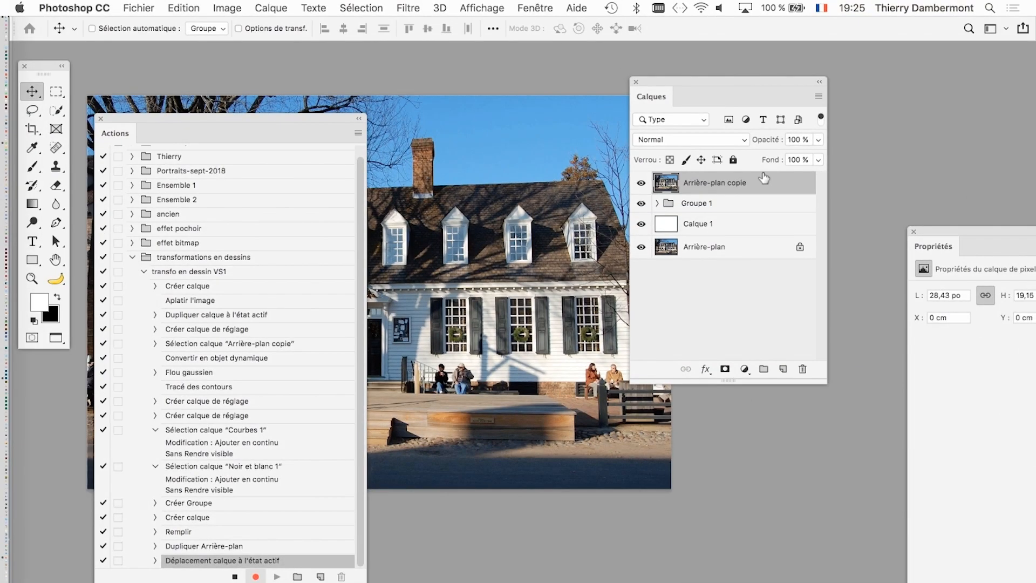
{"action": "key", "text": "super"}
{"action": "left_click_drag", "start_coordinate": [358, 582], "coordinate": [357, 582]}
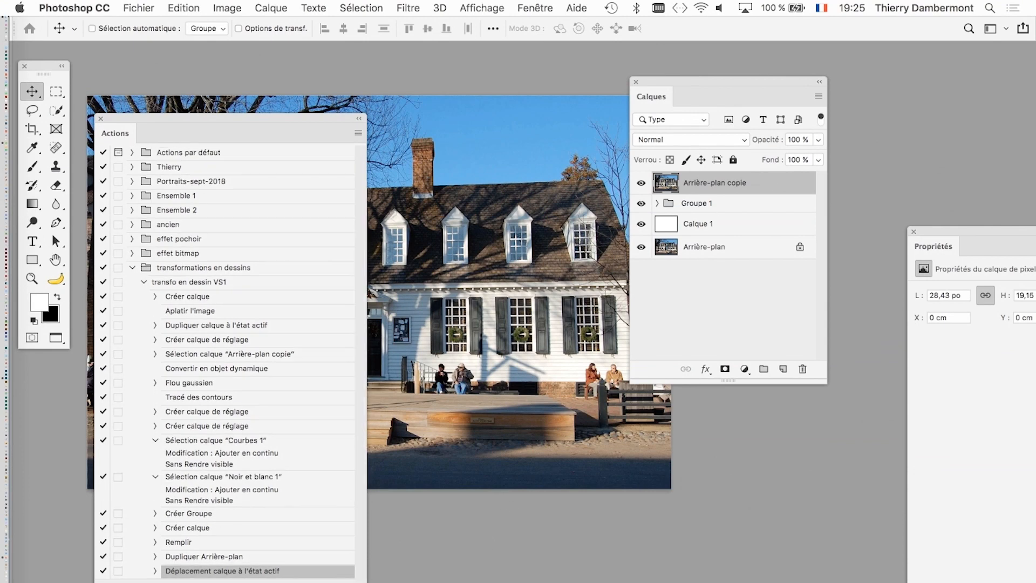
{"action": "left_click", "coordinate": [155, 570]}
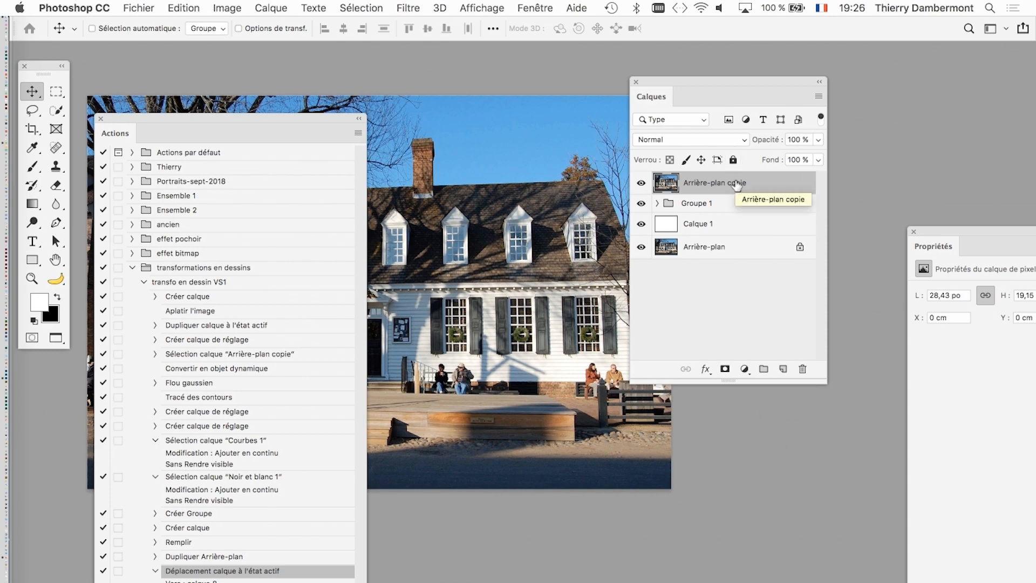
- Move the Calques panel further over the photo and convert the Arrière-plan copie layer to a smart object
{"action": "key", "text": "super"}
{"action": "left_click_drag", "start_coordinate": [699, 80], "coordinate": [672, 105]}
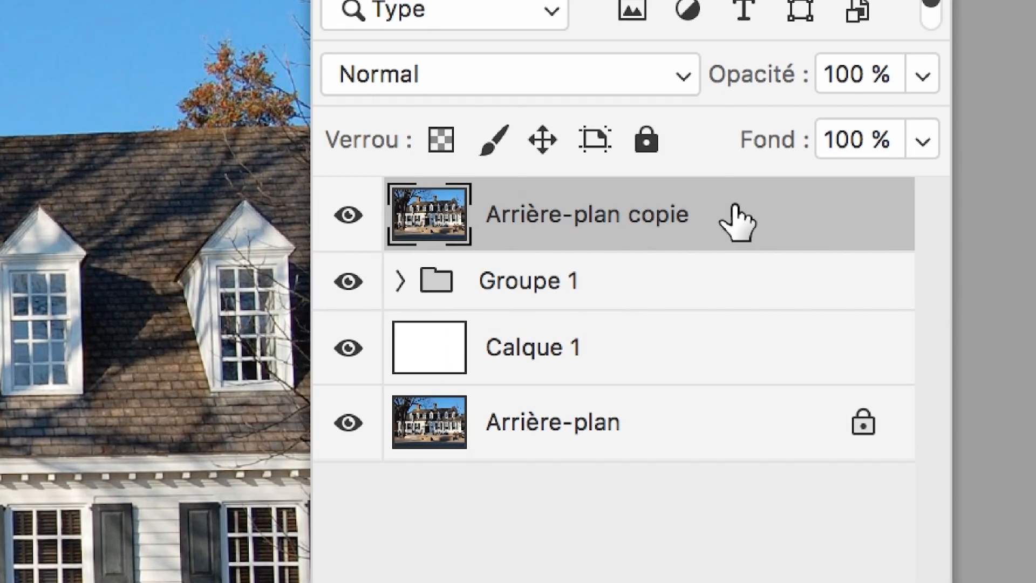
{"action": "right_click", "coordinate": [737, 221]}
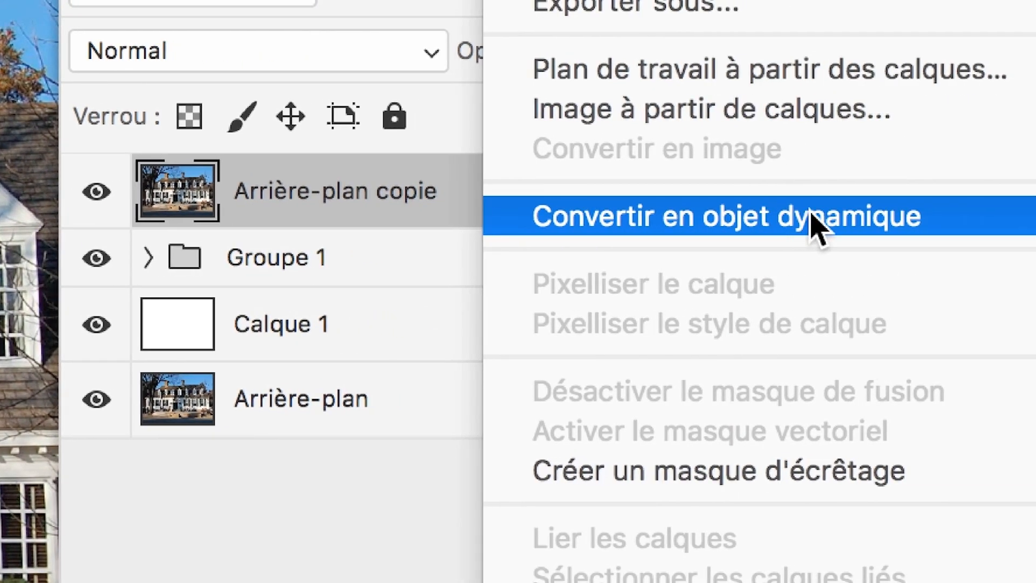
{"action": "left_click", "coordinate": [812, 216]}
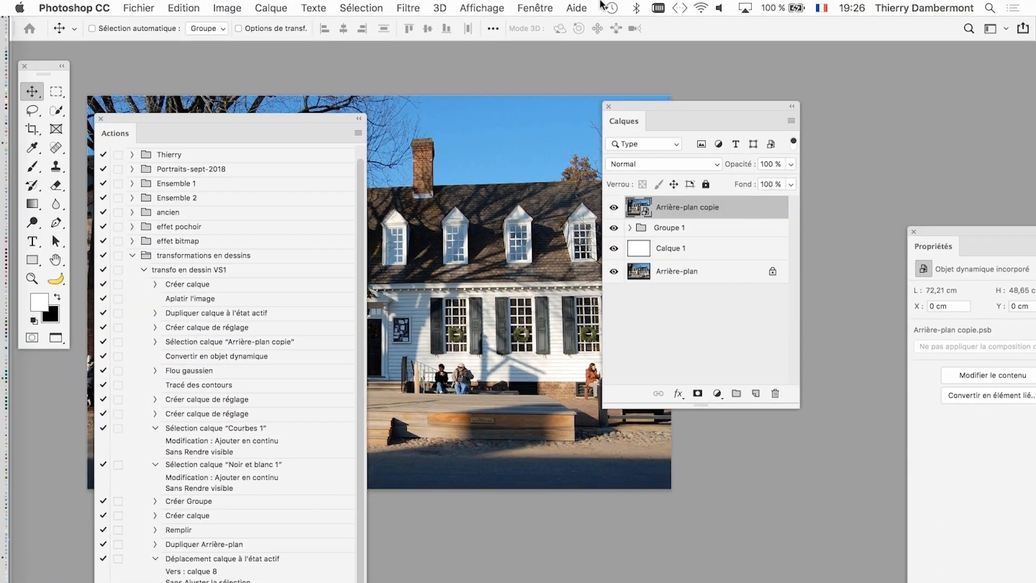
- Apply a Flou gaussien smart filter with a radius of 2,0 pixels to Arrière-plan copie
{"action": "left_click", "coordinate": [408, 7]}
{"action": "mouse_move", "coordinate": [572, 220]}
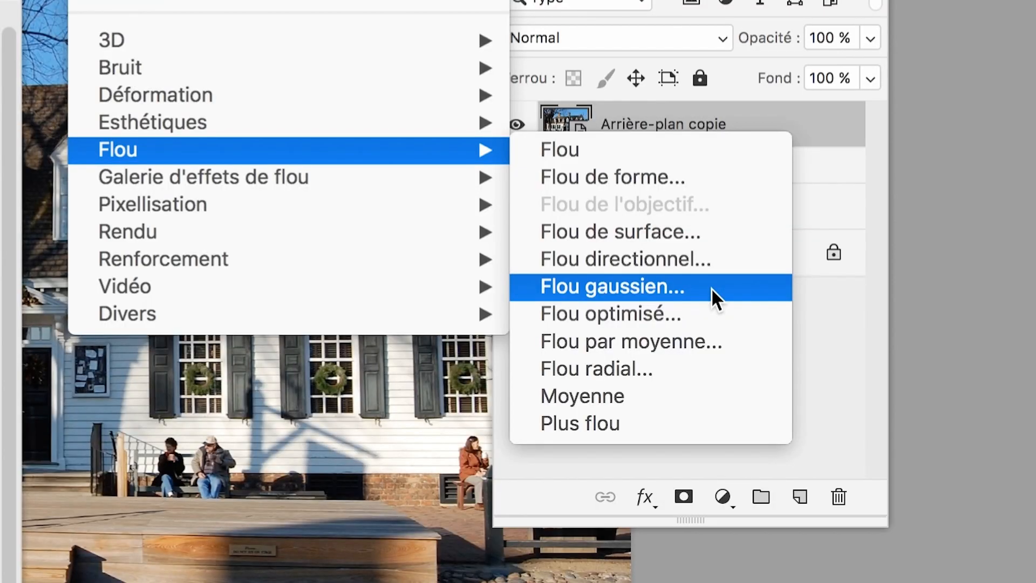
{"action": "left_click", "coordinate": [712, 289]}
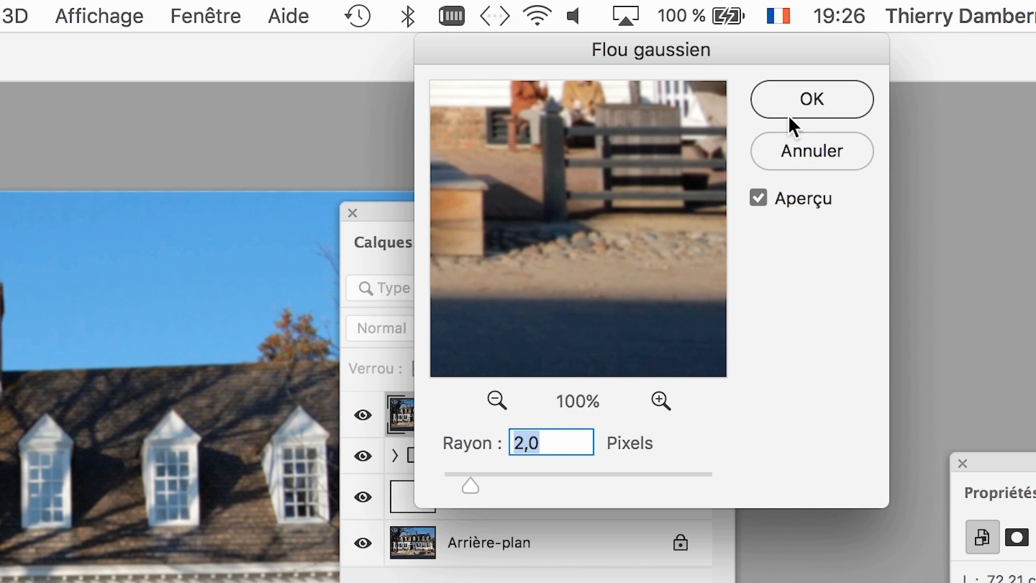
{"action": "left_click", "coordinate": [789, 114]}
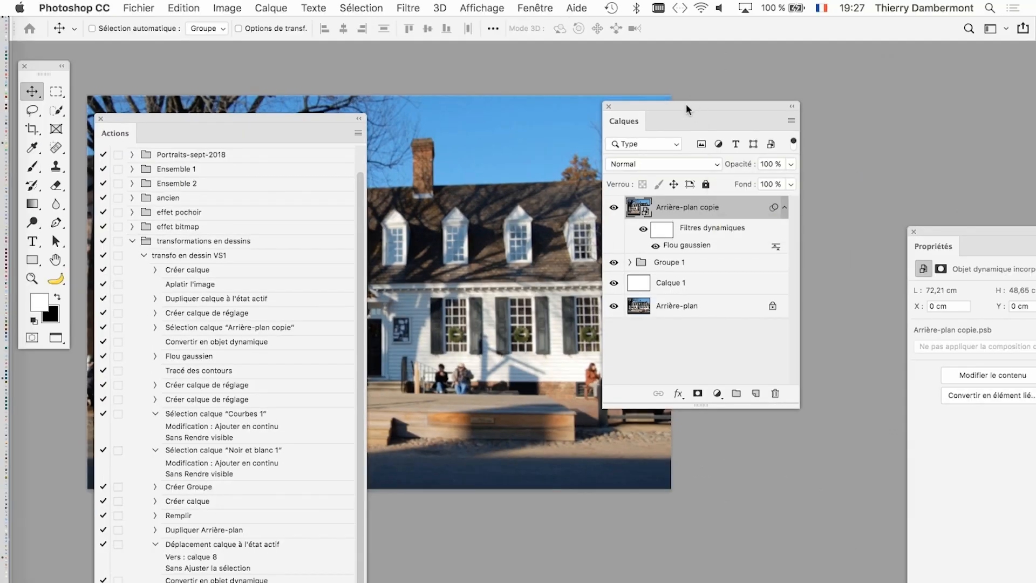
- Reposition the Calques panel higher and add a Noir et blanc adjustment layer above Arrière-plan copie
{"action": "left_click_drag", "start_coordinate": [685, 104], "coordinate": [728, 138]}
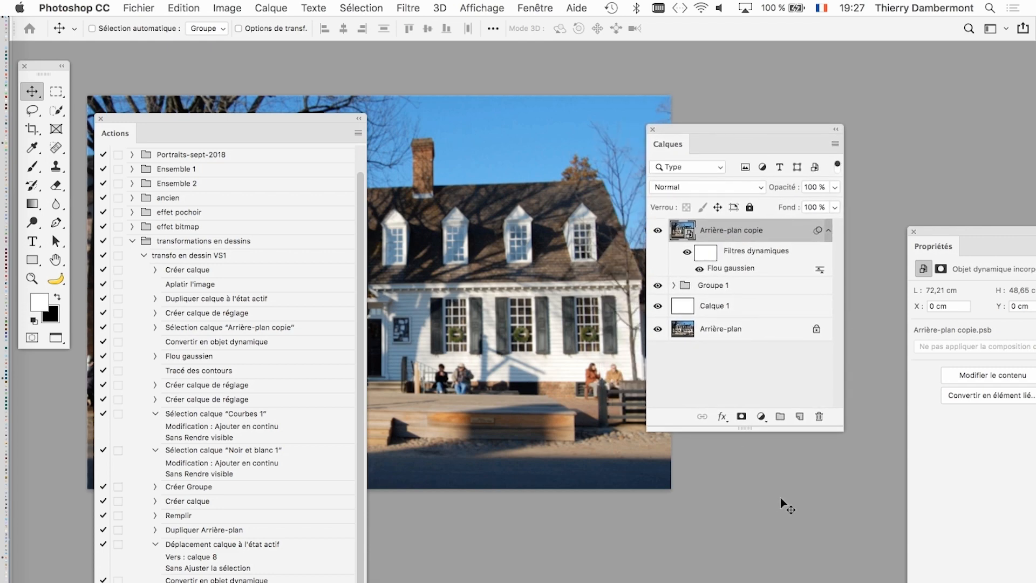
{"action": "left_click", "coordinate": [759, 416]}
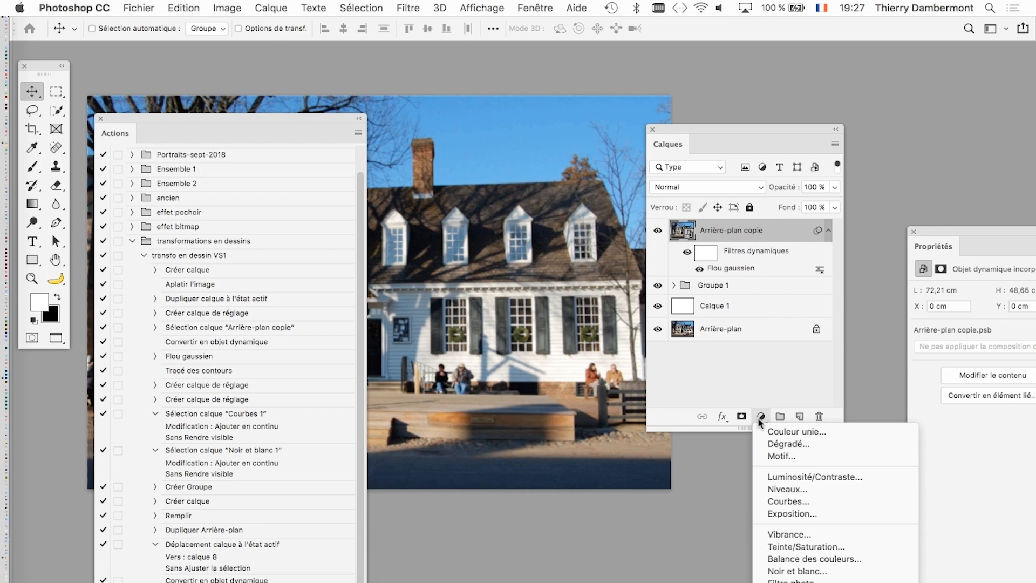
{"action": "left_click", "coordinate": [691, 128]}
{"action": "left_click_drag", "start_coordinate": [701, 124], "coordinate": [669, 77]}
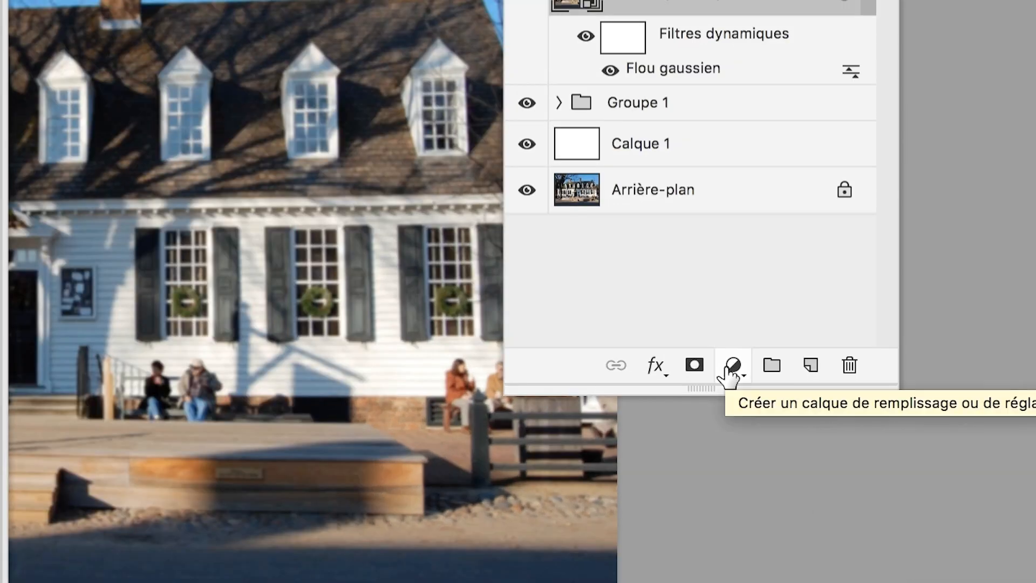
{"action": "left_click", "coordinate": [728, 367]}
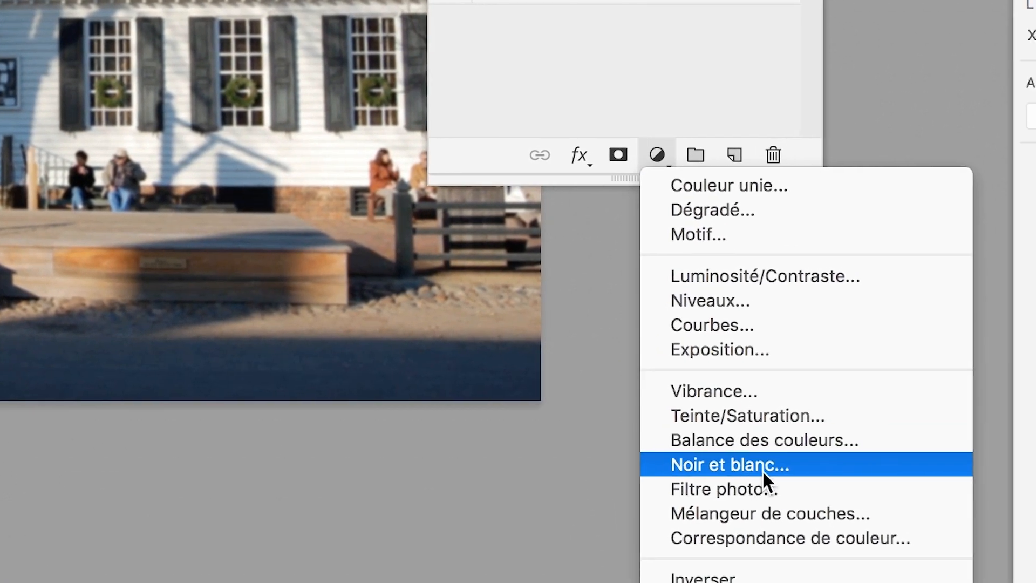
{"action": "left_click", "coordinate": [762, 465]}
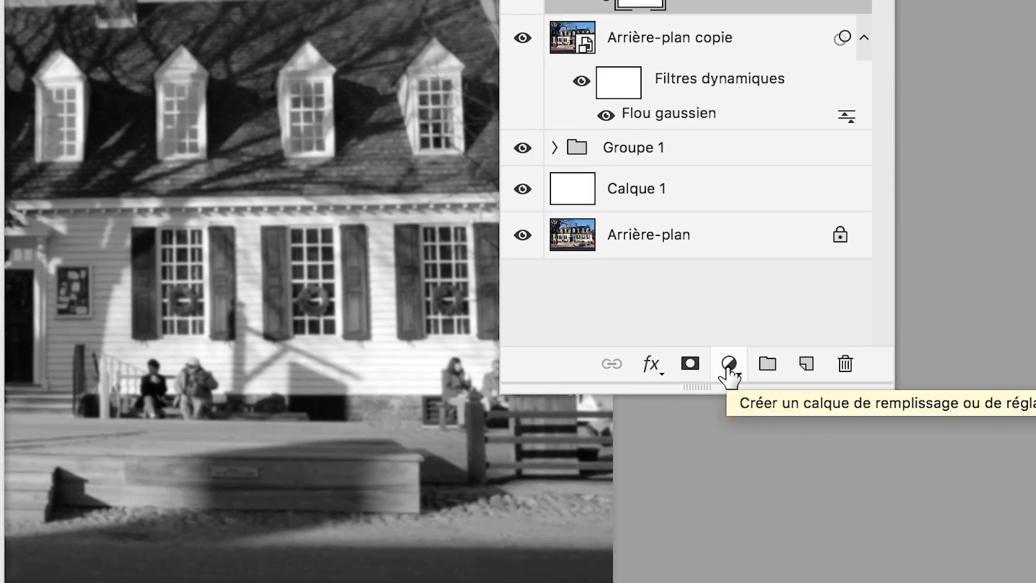
- Add a Courbes adjustment layer above Noir et blanc 2 and a Niveaux adjustment layer on top of it
{"action": "left_click", "coordinate": [728, 364]}
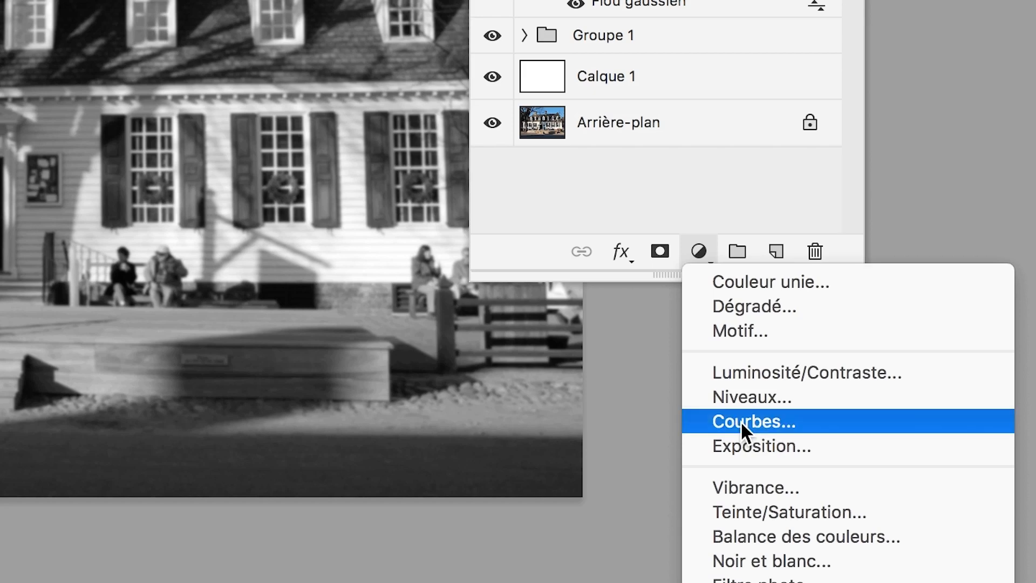
{"action": "left_click", "coordinate": [740, 420]}
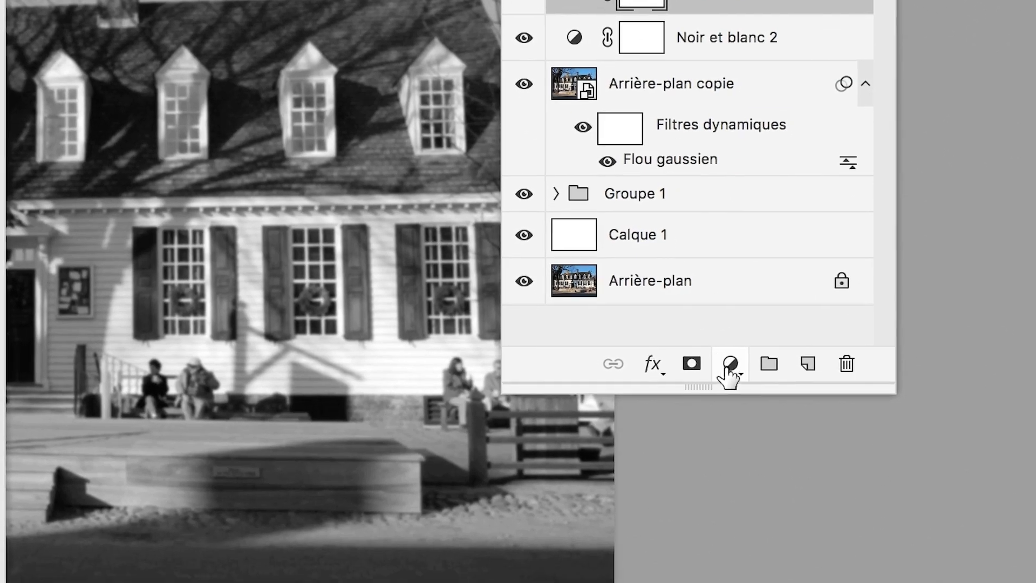
{"action": "left_click", "coordinate": [729, 362]}
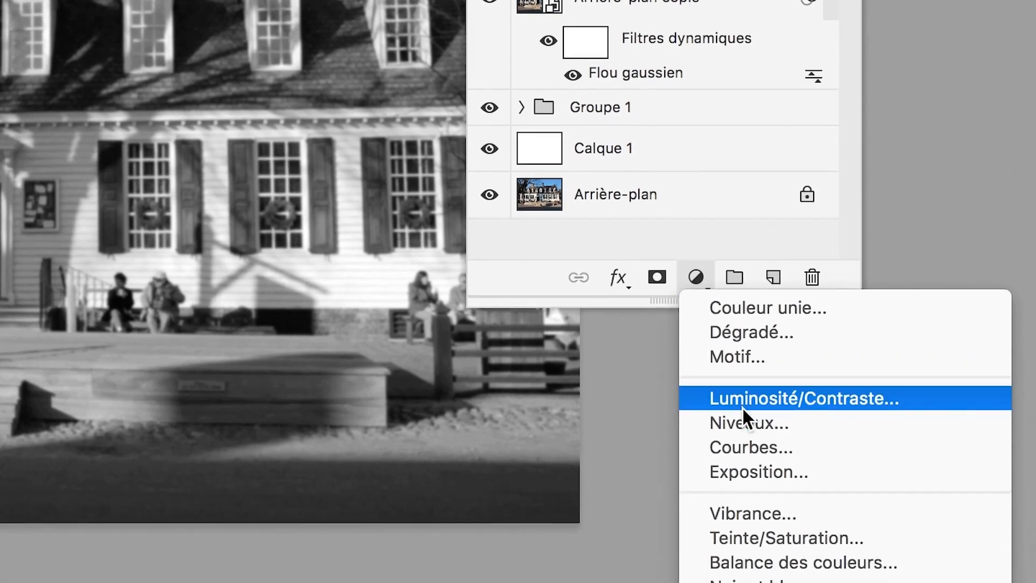
{"action": "left_click", "coordinate": [745, 507]}
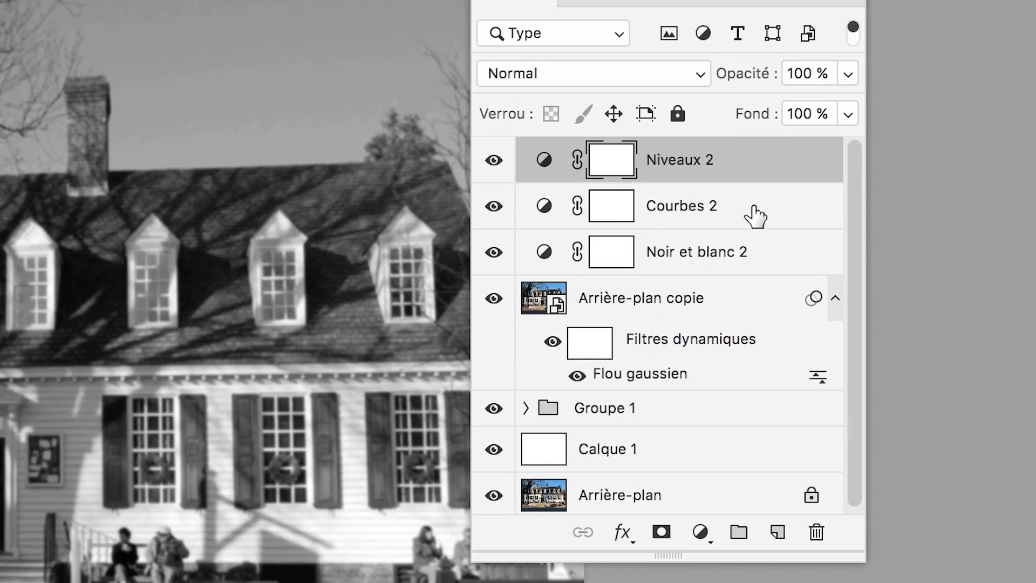
- Select Niveaux 2, Courbes 2, Noir et blanc 2 and Arrière-plan copie together and make a new group from these layers
{"action": "left_click", "coordinate": [755, 216], "text": "shift"}
{"action": "left_click", "coordinate": [755, 257], "text": "shift"}
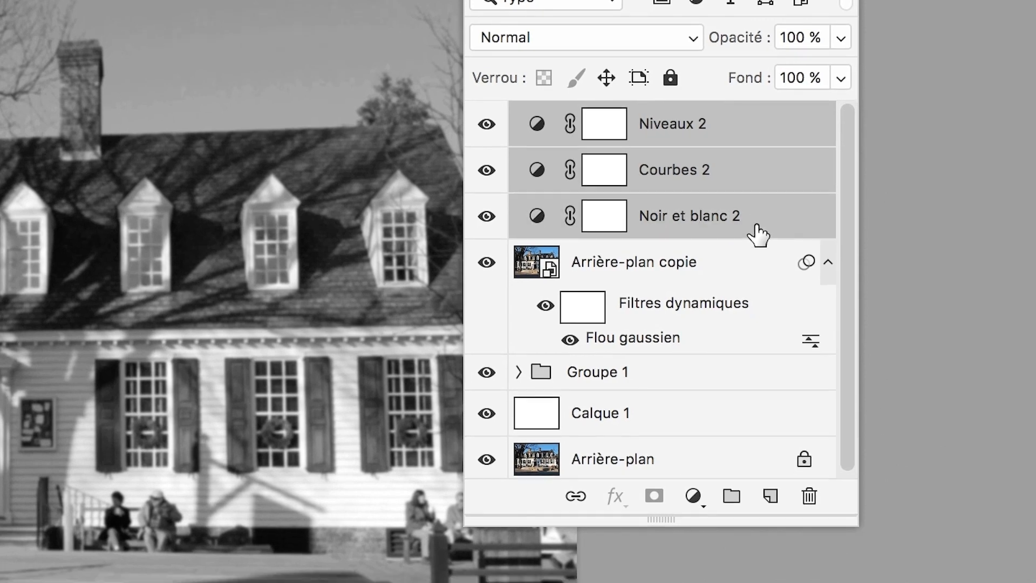
{"action": "left_click", "coordinate": [755, 248], "text": "shift"}
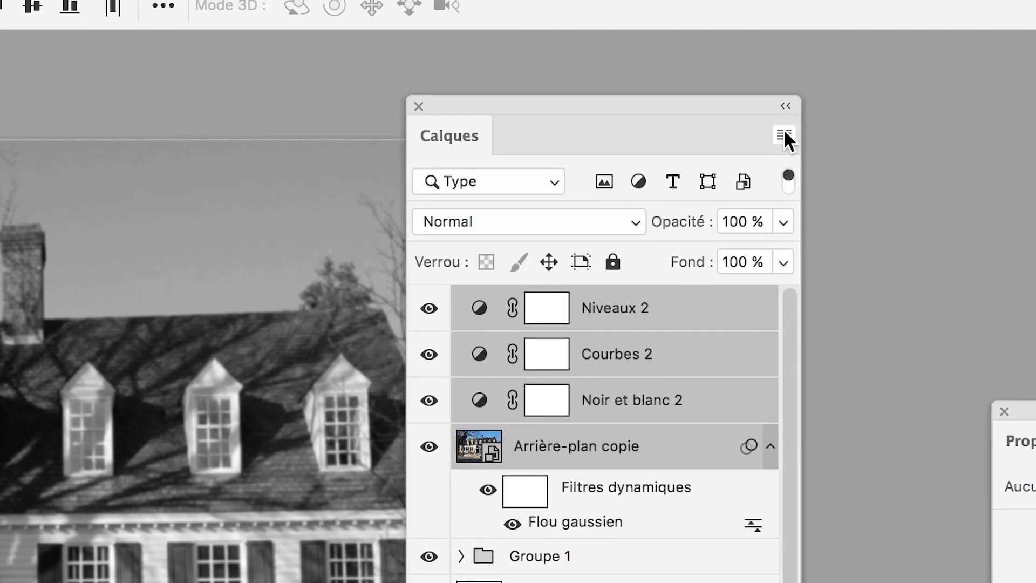
{"action": "left_click", "coordinate": [783, 129]}
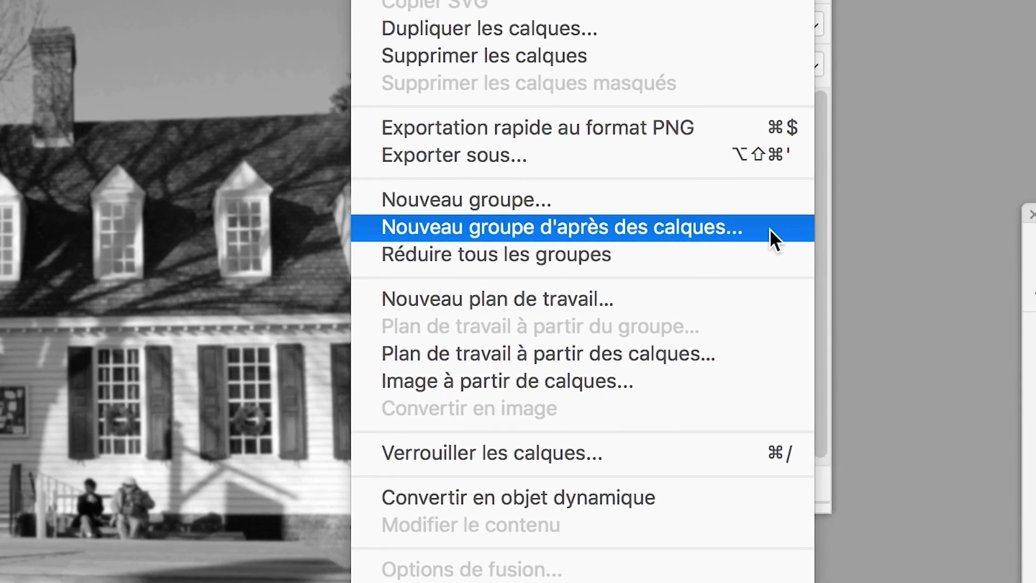
{"action": "left_click", "coordinate": [770, 228]}
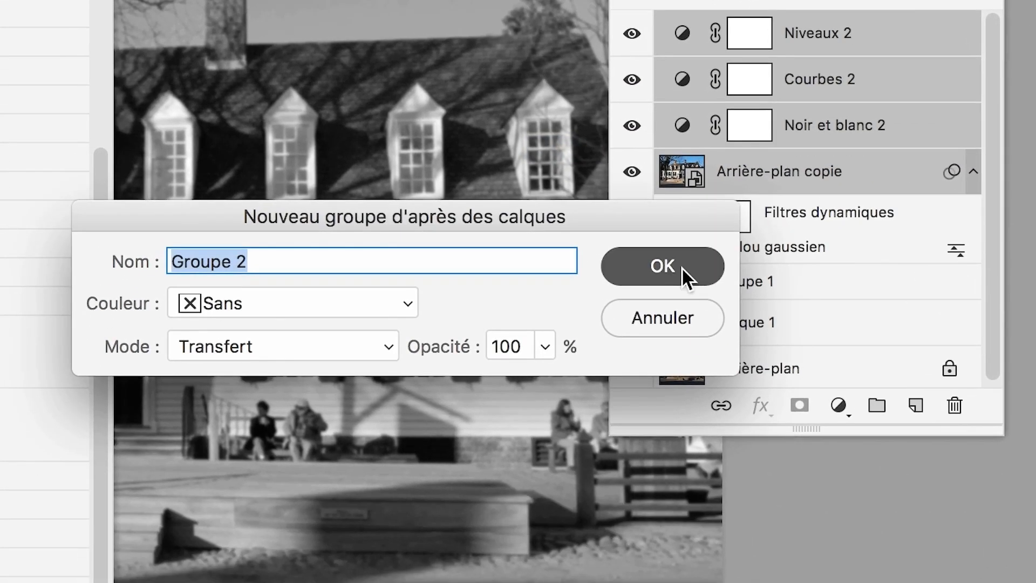
{"action": "left_click", "coordinate": [682, 267]}
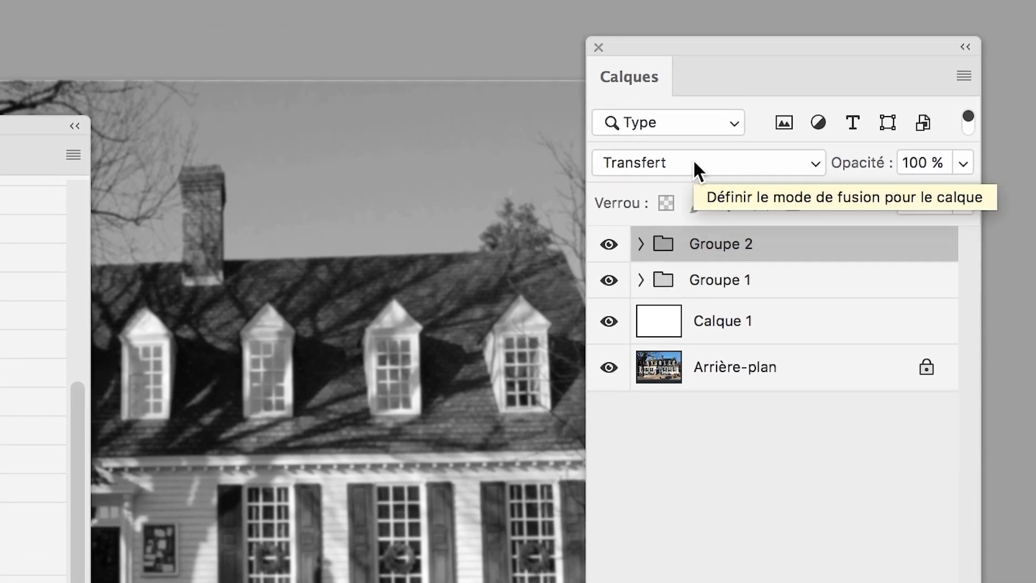
- Set the blend mode of Groupe 2 to Produit and add a new empty layer above it
{"action": "left_click", "coordinate": [695, 163]}
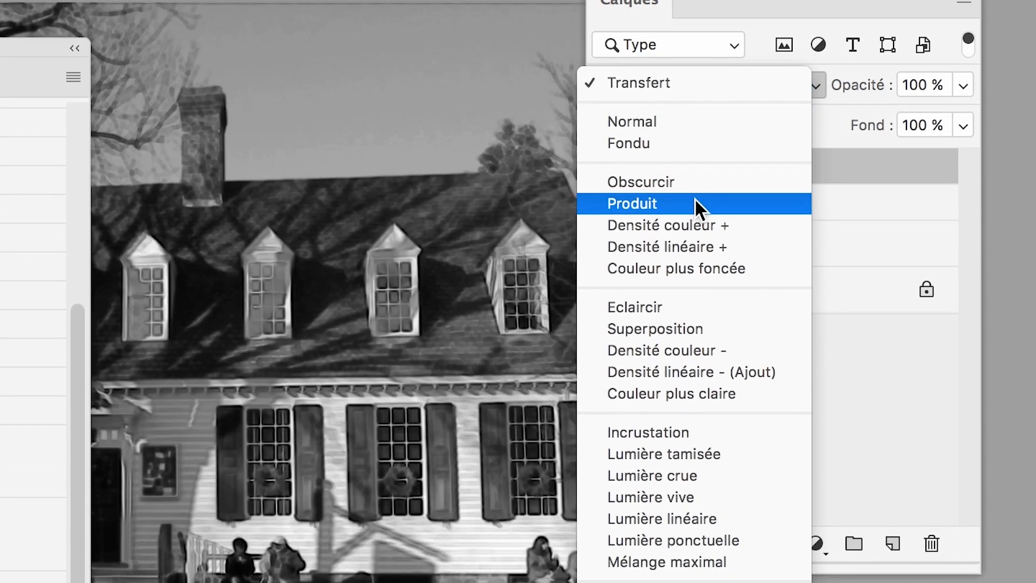
{"action": "left_click", "coordinate": [694, 203]}
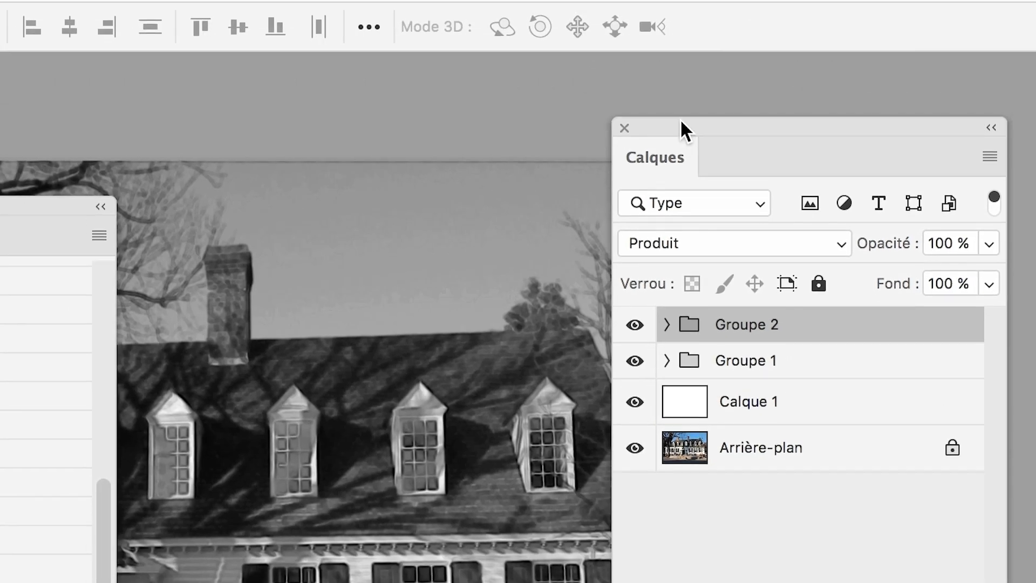
{"action": "left_click_drag", "start_coordinate": [680, 119], "coordinate": [723, 124]}
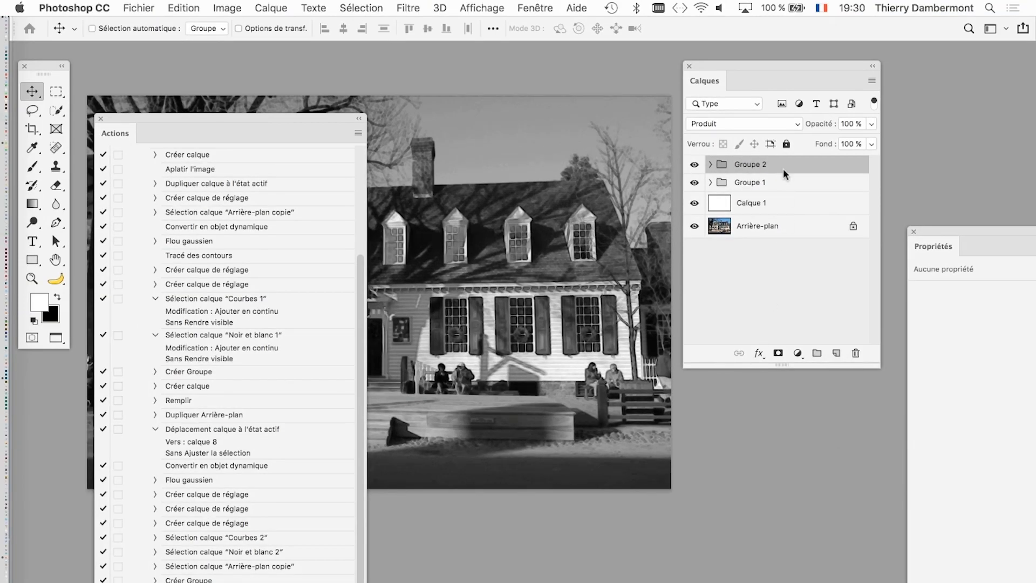
{"action": "mouse_move", "coordinate": [723, 69]}
{"action": "left_mouse_down"}
{"action": "mouse_move", "coordinate": [773, 67]}
{"action": "mouse_move", "coordinate": [736, 74]}
{"action": "left_mouse_up"}
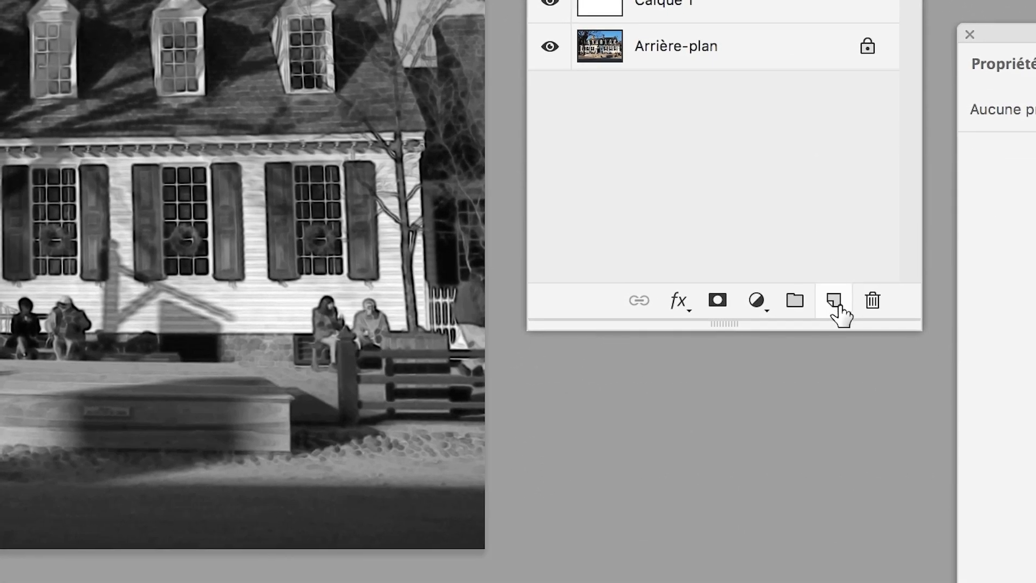
{"action": "left_click", "coordinate": [857, 345]}
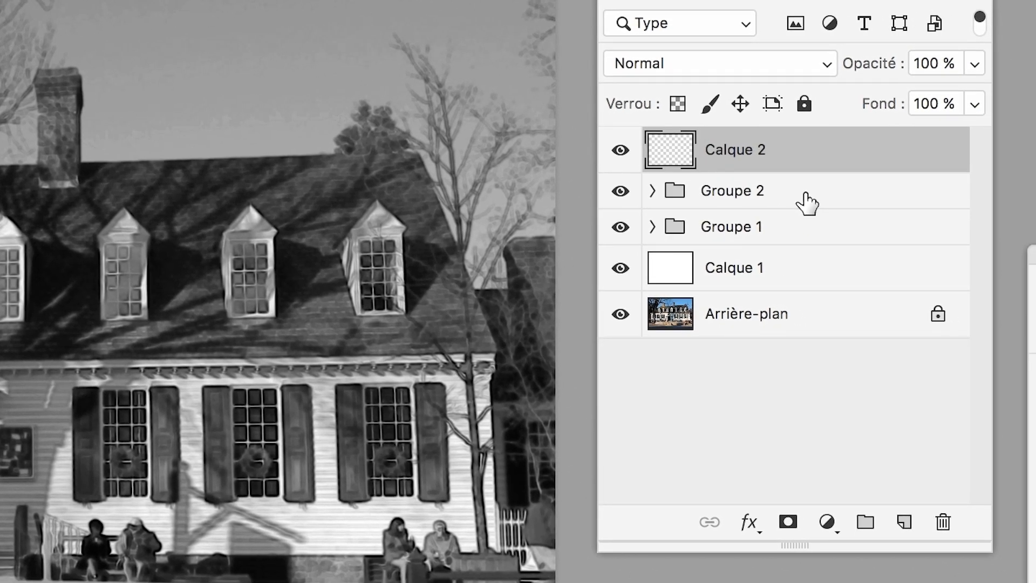
- Add a white layer mask to Groupe 2 and another to Groupe 1
{"action": "left_click", "coordinate": [808, 203]}
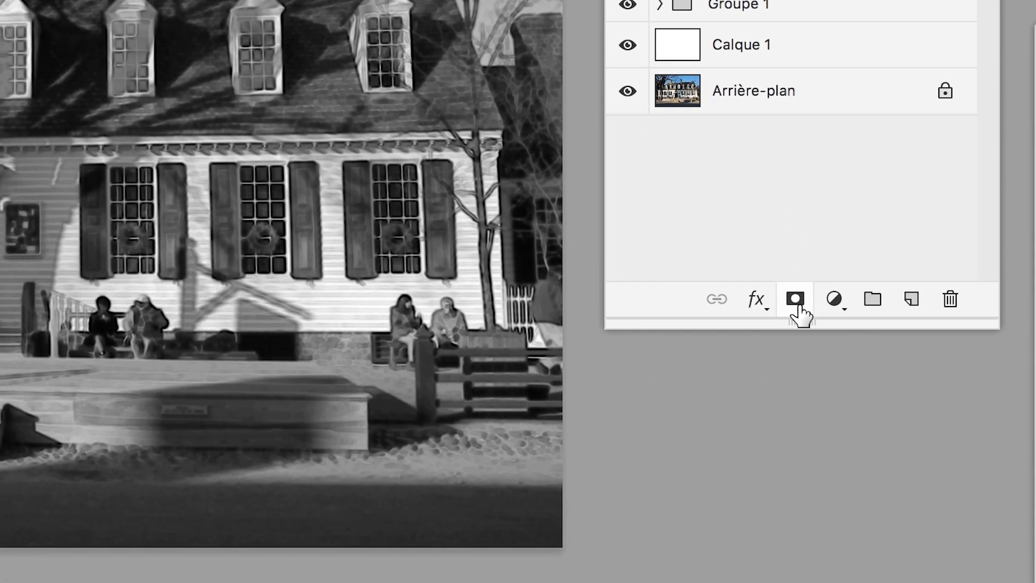
{"action": "left_click", "coordinate": [797, 300]}
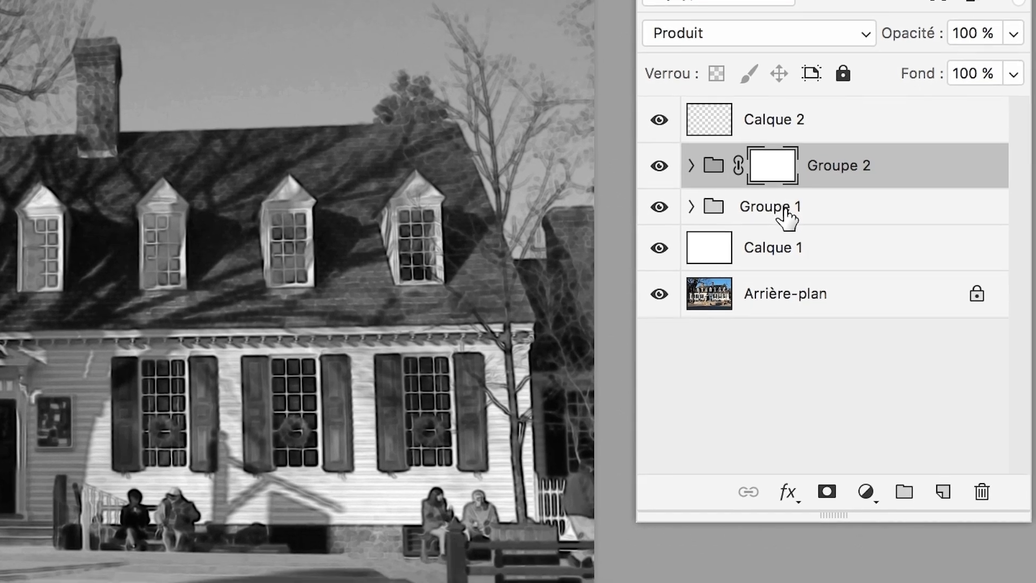
{"action": "left_click", "coordinate": [789, 235]}
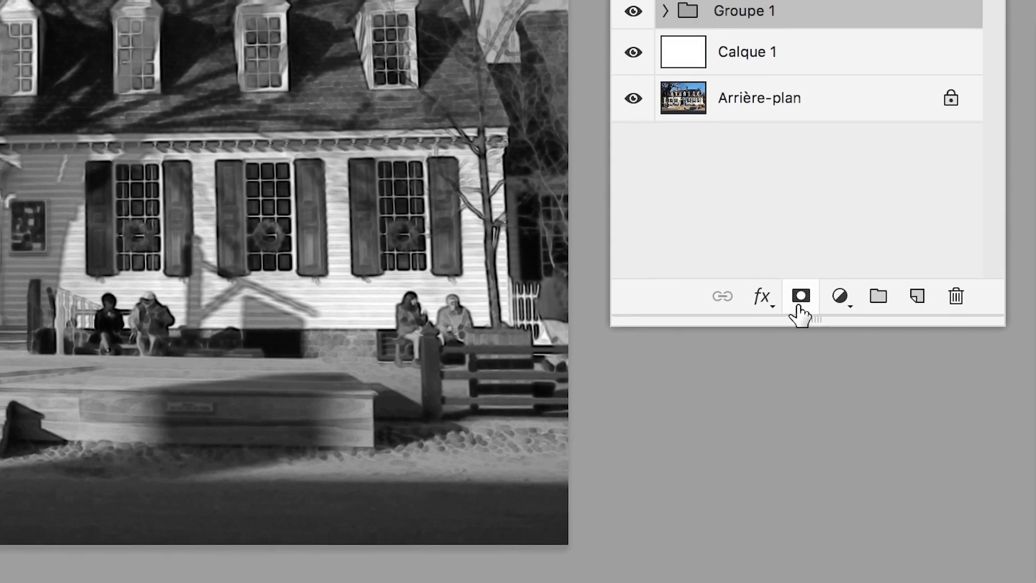
{"action": "left_click", "coordinate": [799, 305]}
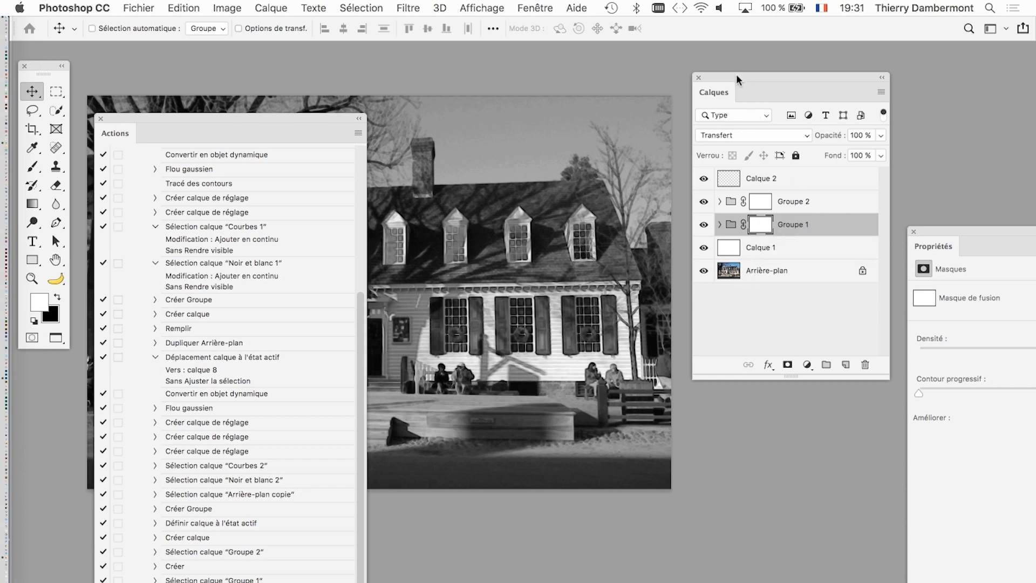
- Expand Groupe 1 in a repositioned, taller Calques panel and hide Groupe 2 and Calque 2
{"action": "left_click_drag", "start_coordinate": [738, 76], "coordinate": [636, 70]}
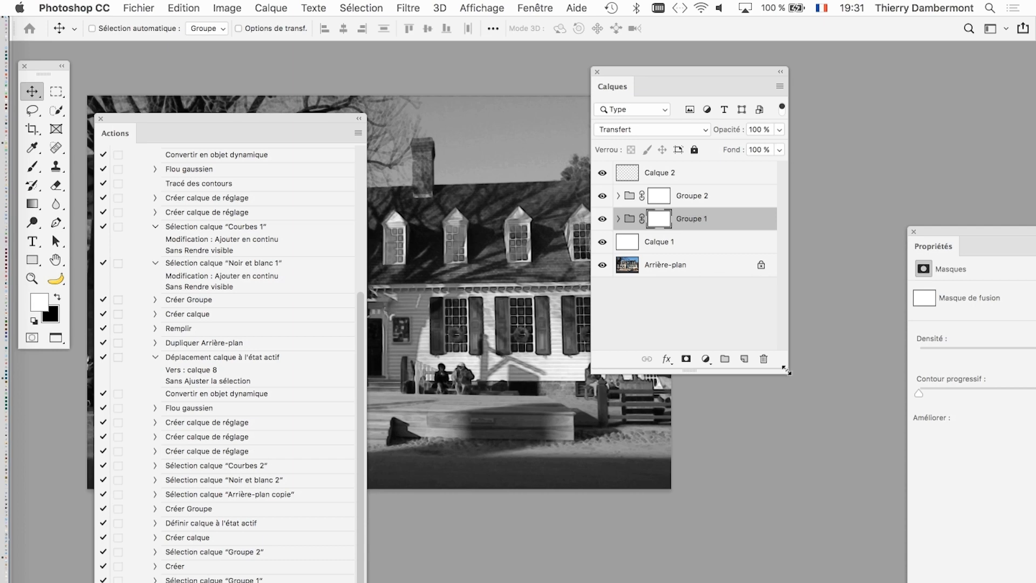
{"action": "left_click_drag", "start_coordinate": [787, 371], "coordinate": [803, 576]}
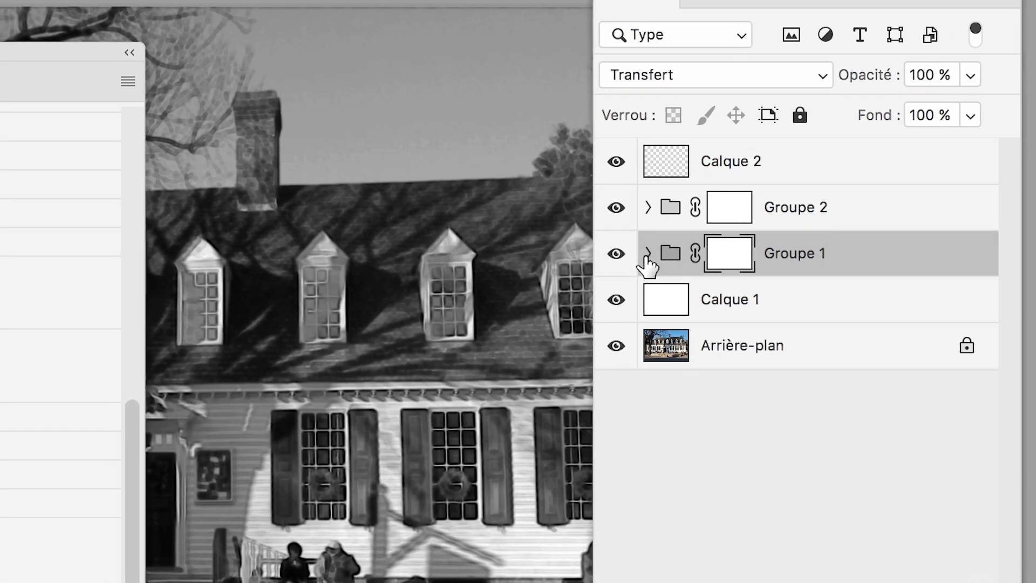
{"action": "left_click", "coordinate": [648, 253]}
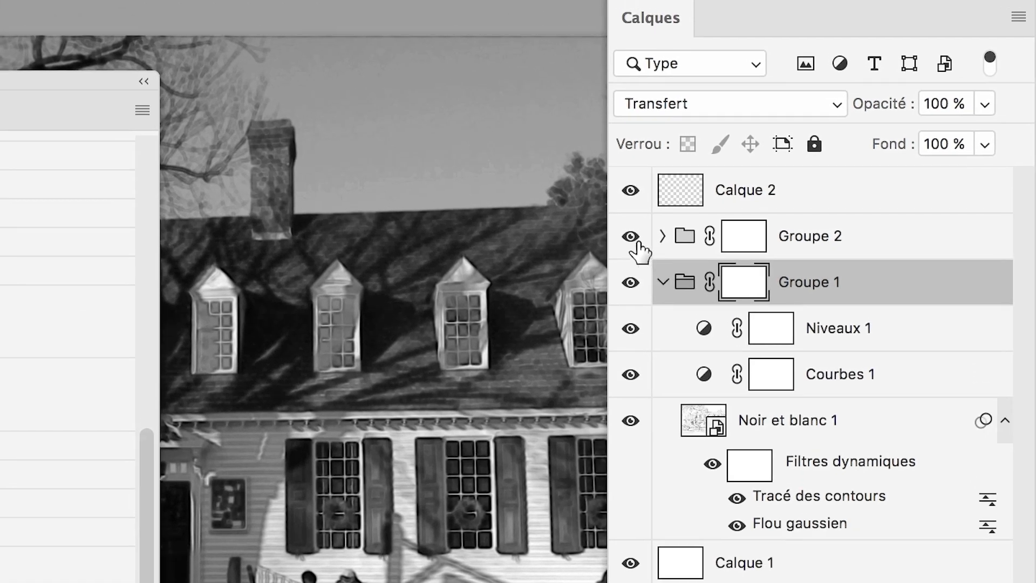
{"action": "left_click", "coordinate": [617, 207]}
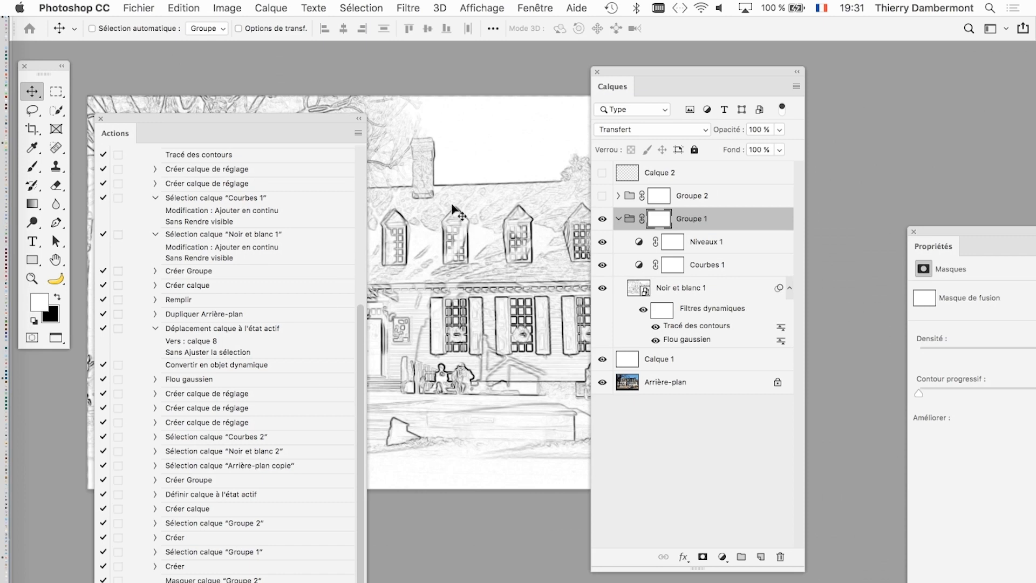
- Stop recording the action in the repositioned Actions panel and check the details of its last Créer step
{"action": "left_click_drag", "start_coordinate": [335, 118], "coordinate": [432, 60]}
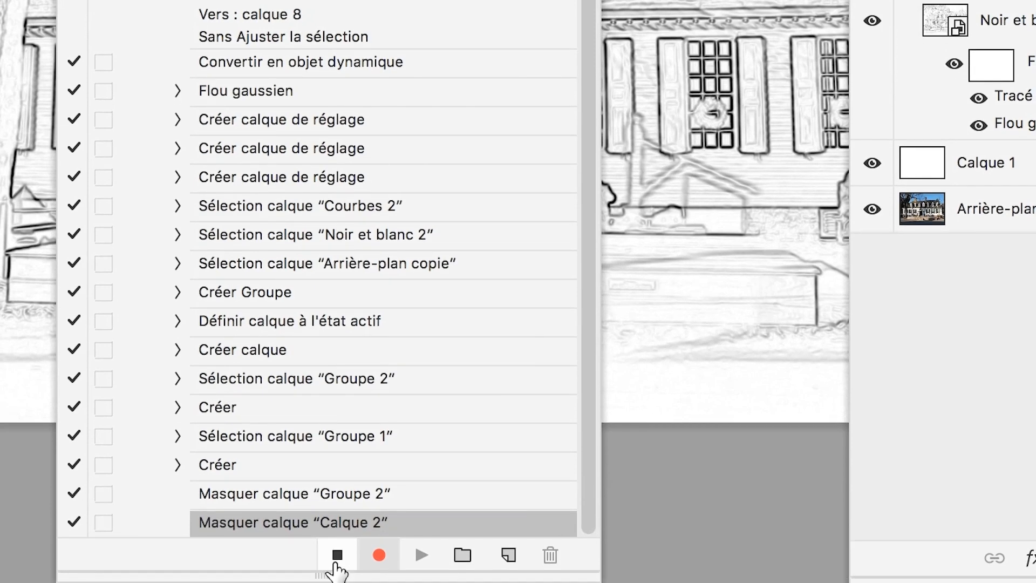
{"action": "left_click", "coordinate": [337, 555]}
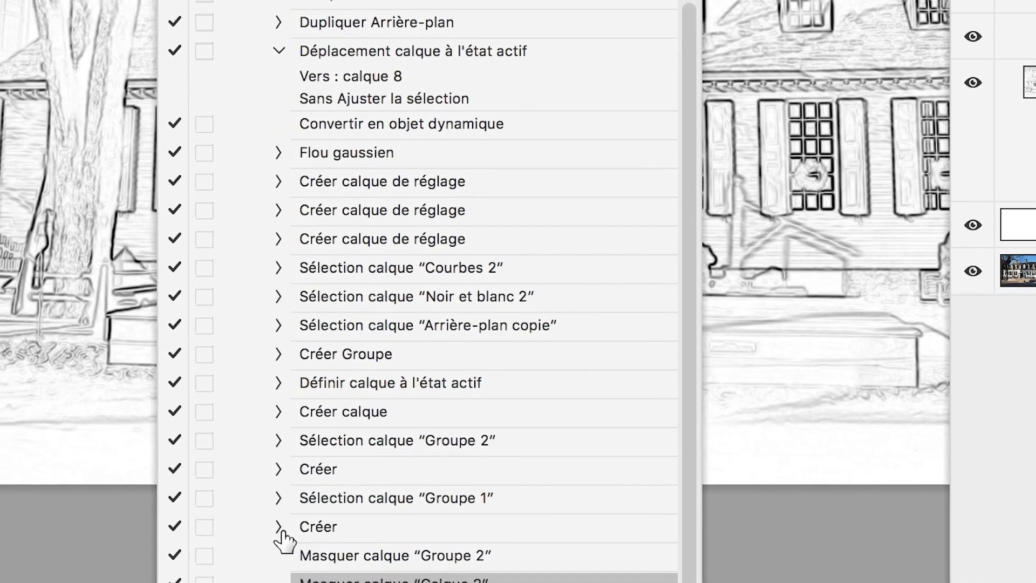
{"action": "left_click", "coordinate": [173, 534]}
{"action": "scroll", "coordinate": [282, 535], "scroll_direction": "down", "scroll_amount": 3}
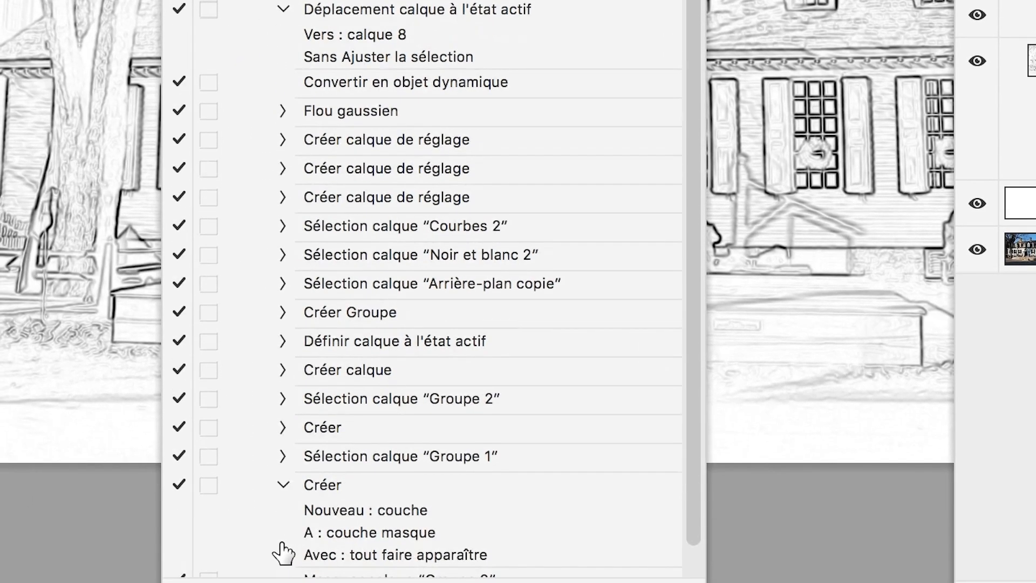
{"action": "scroll", "coordinate": [282, 539], "scroll_direction": "up", "scroll_amount": 5}
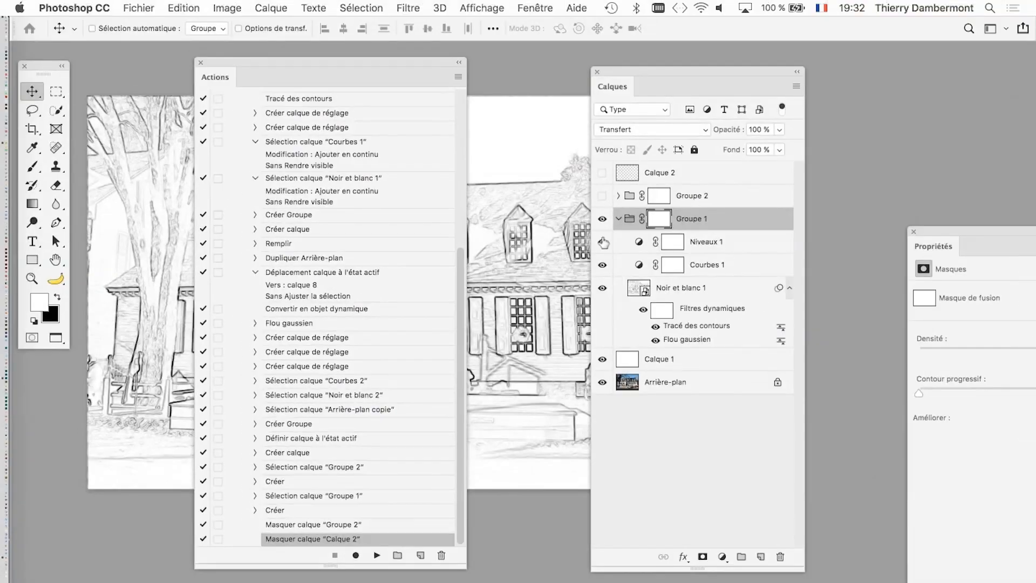
- Save the transformations en dessins action set as transformations en dessins.atn in the CPR2 cours 09 folder
{"action": "scroll", "coordinate": [377, 278], "scroll_direction": "up", "scroll_amount": 5}
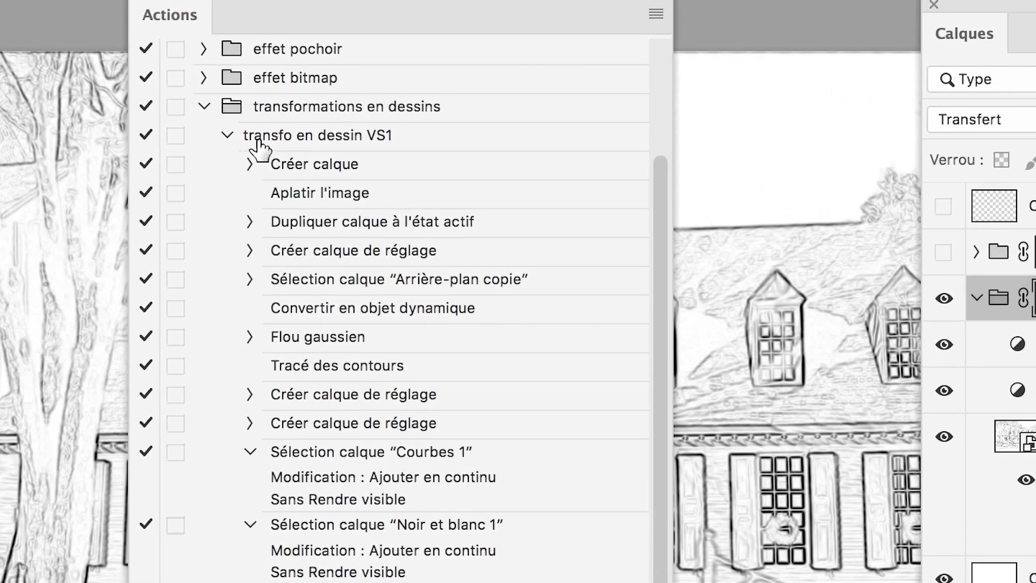
{"action": "left_click", "coordinate": [255, 143]}
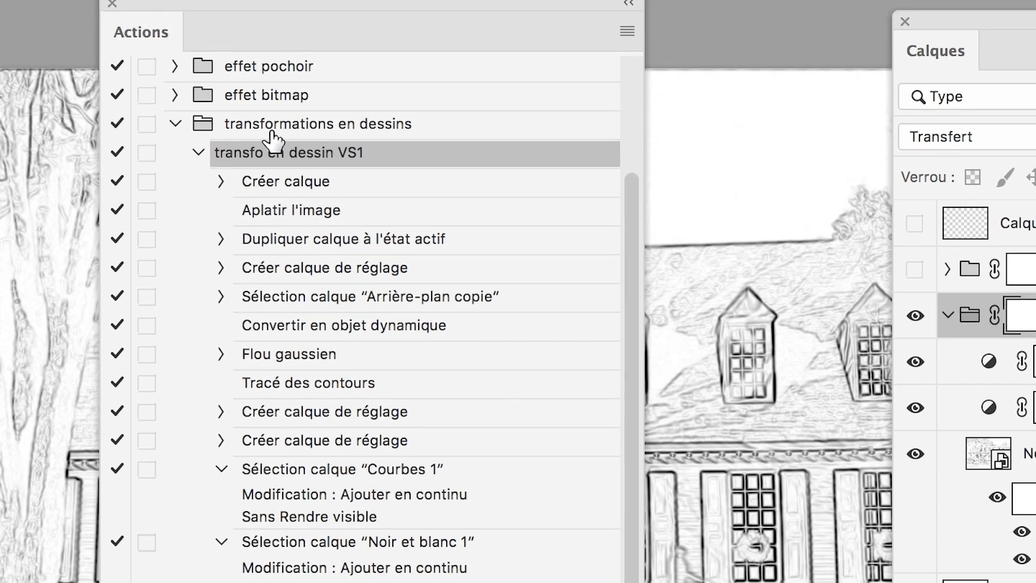
{"action": "left_click", "coordinate": [270, 112]}
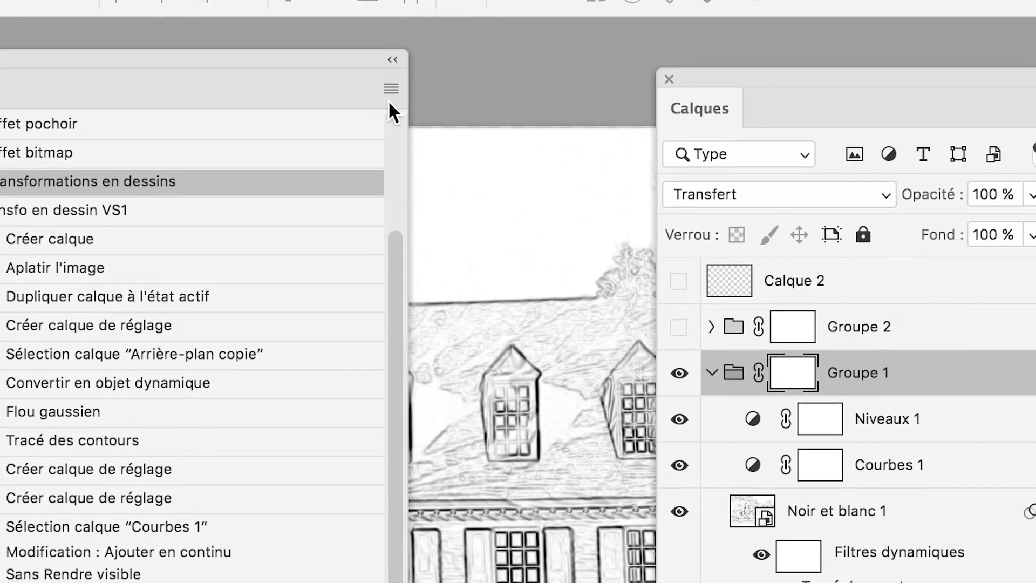
{"action": "left_click", "coordinate": [627, 30]}
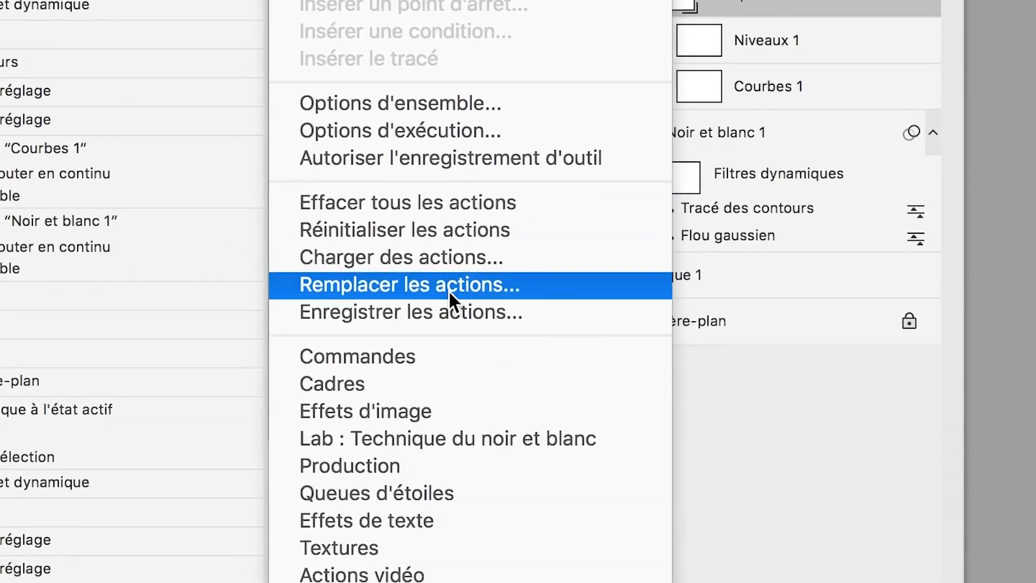
{"action": "left_click", "coordinate": [485, 313]}
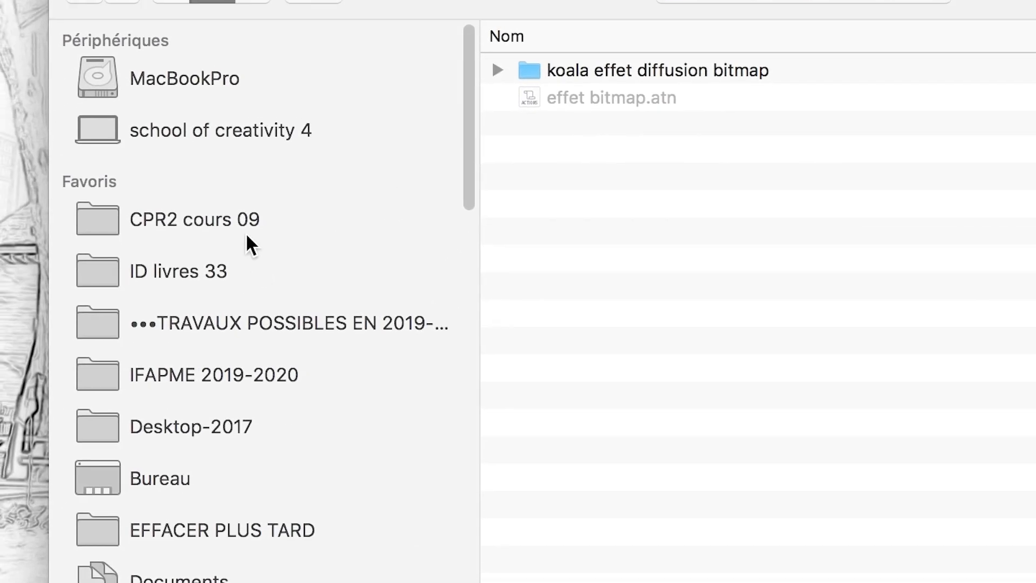
{"action": "left_click", "coordinate": [181, 257]}
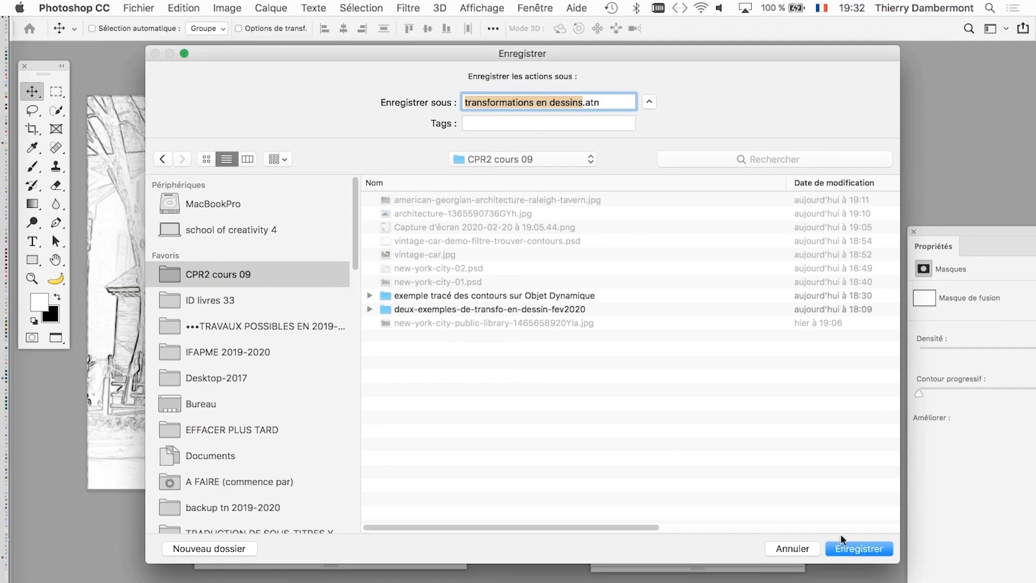
{"action": "left_click", "coordinate": [855, 547]}
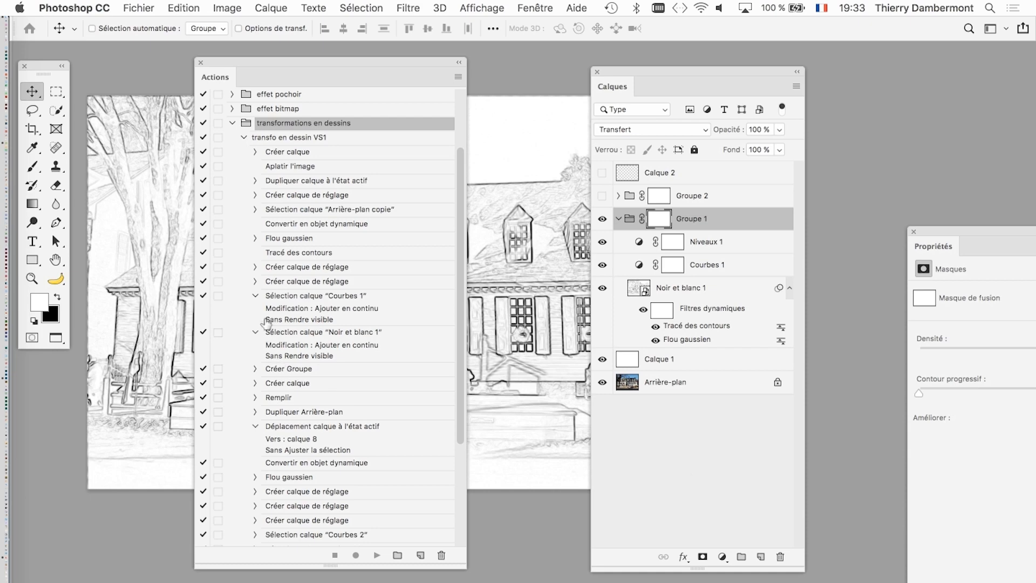
- Collapse the Courbes 1, Noir et blanc 1 and Déplacement calque step details and lengthen the Actions panel
{"action": "left_click", "coordinate": [256, 296]}
{"action": "left_click", "coordinate": [256, 310]}
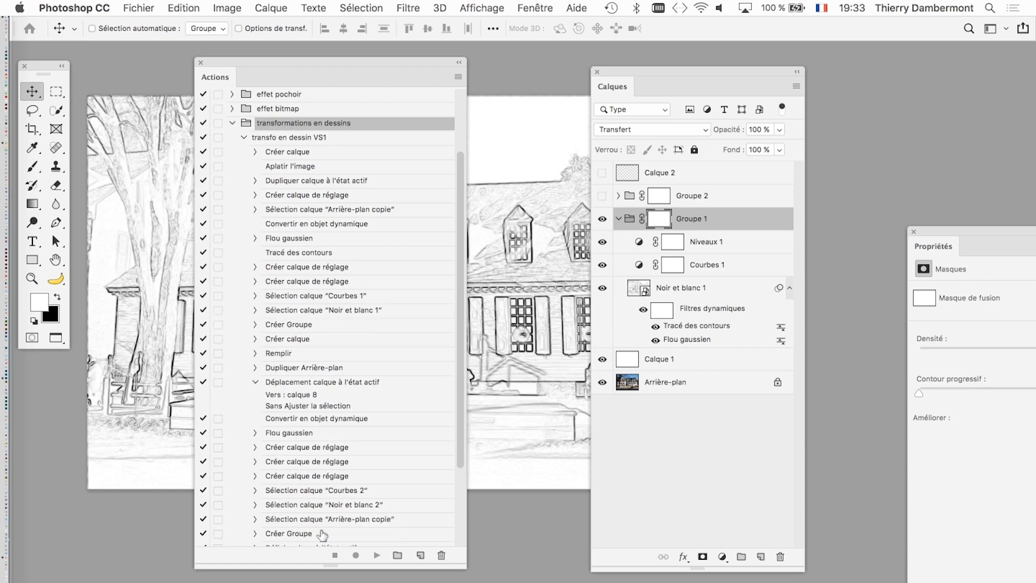
{"action": "left_click", "coordinate": [255, 382]}
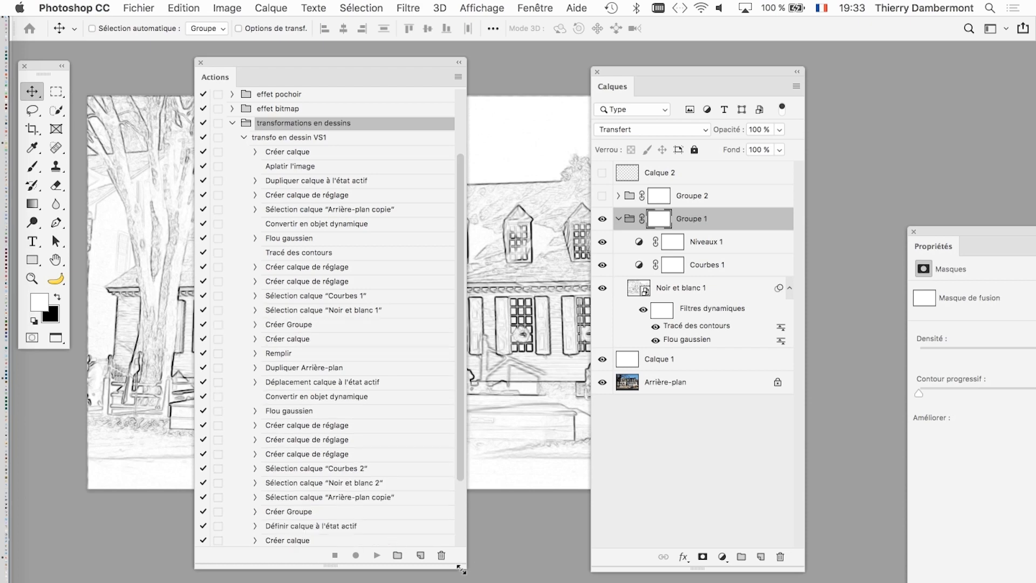
{"action": "left_click_drag", "start_coordinate": [461, 566], "coordinate": [462, 582]}
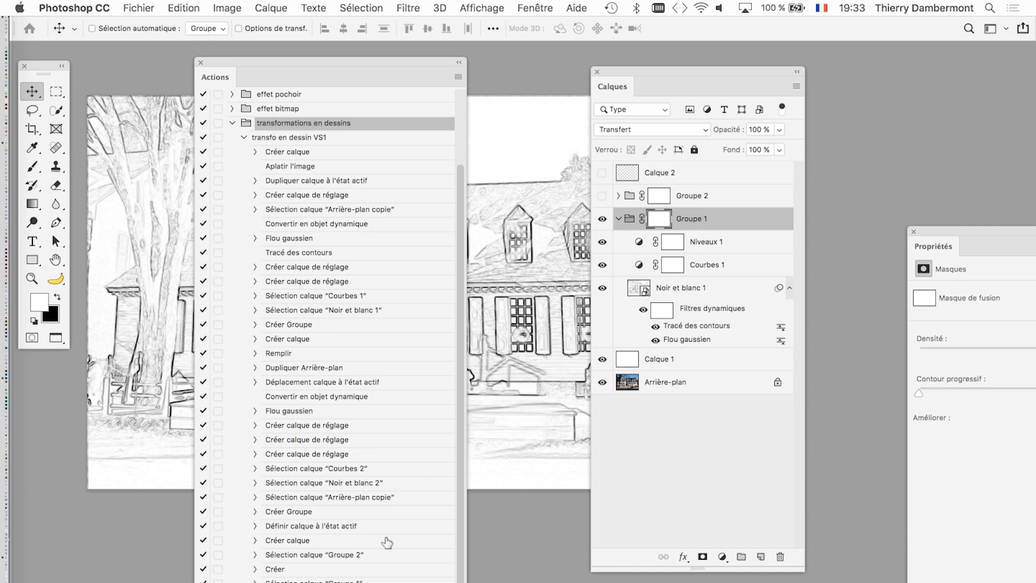
{"action": "left_click", "coordinate": [458, 77]}
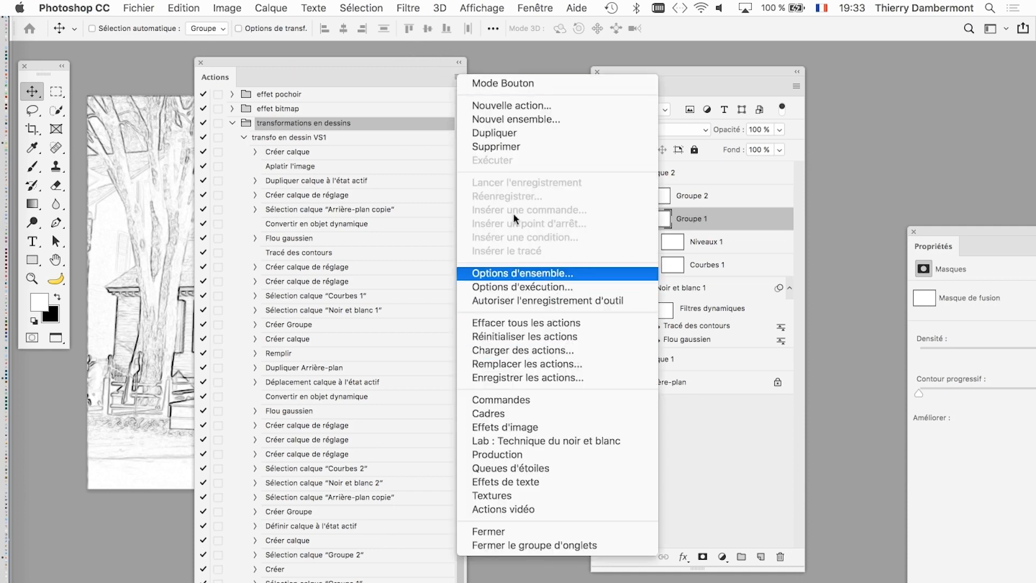
{"action": "left_click", "coordinate": [400, 57]}
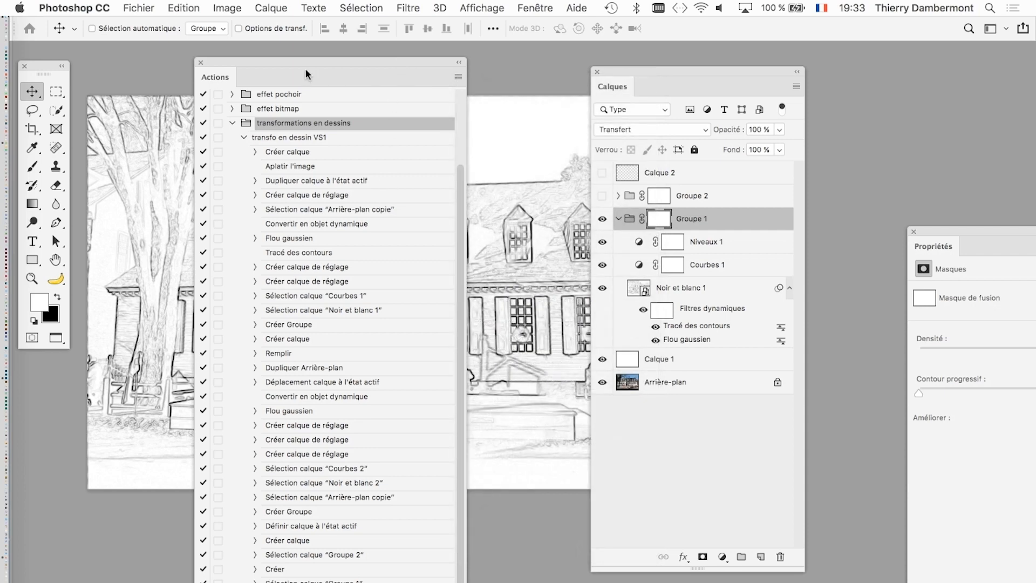
- Close the tavern document without saving its changes and dismiss the welcome window
{"action": "left_click_drag", "start_coordinate": [225, 63], "coordinate": [231, 46]}
{"action": "key", "text": "super+q"}
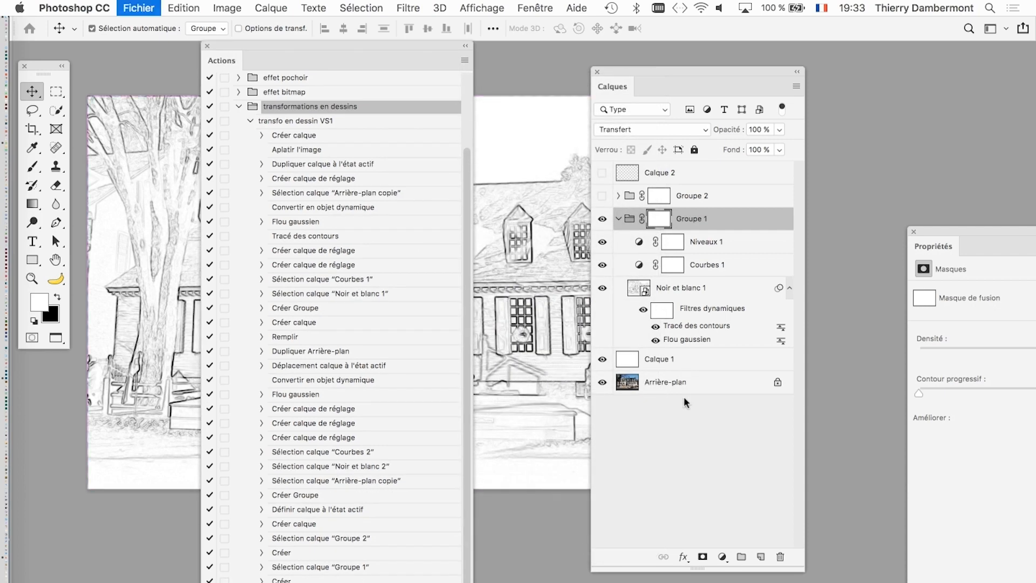
{"action": "left_click", "coordinate": [463, 234]}
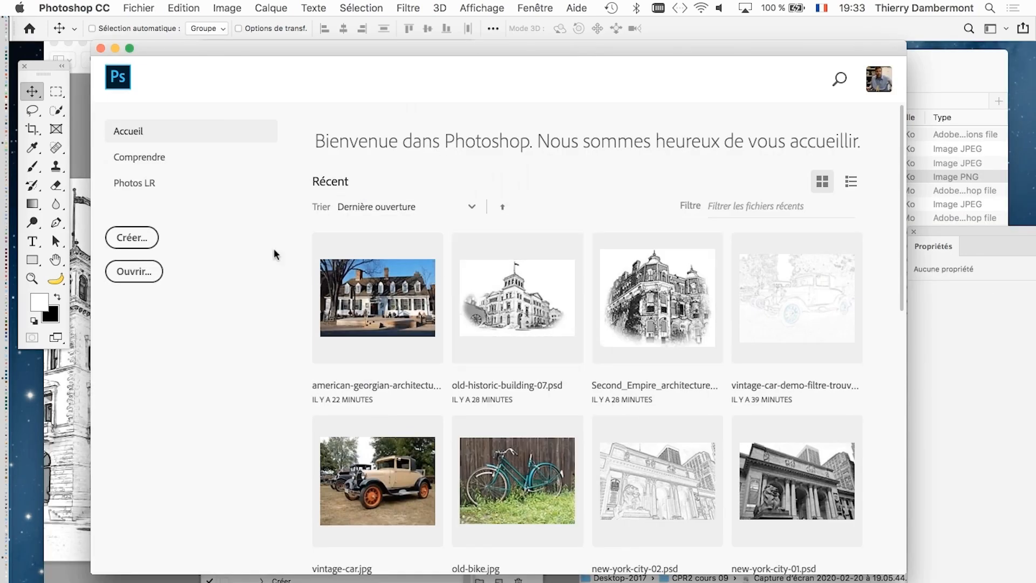
{"action": "left_click", "coordinate": [100, 48]}
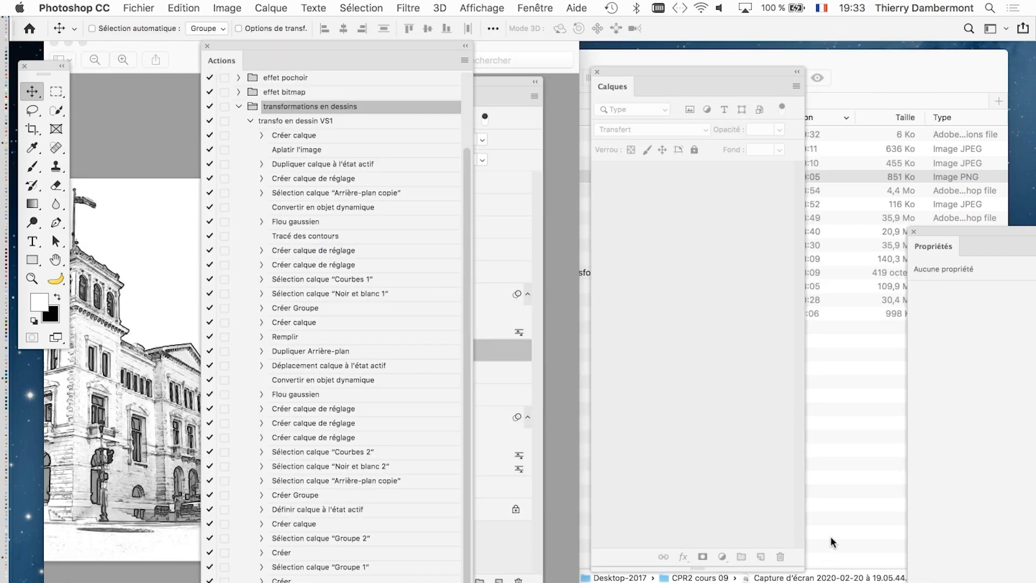
- Switch to Finder and reopen american-georgian-architecture-raleigh-tavern.jpg from the CPR2 cours 09 folder in Photoshop
{"action": "left_click", "coordinate": [841, 431]}
{"action": "left_click", "coordinate": [394, 149]}
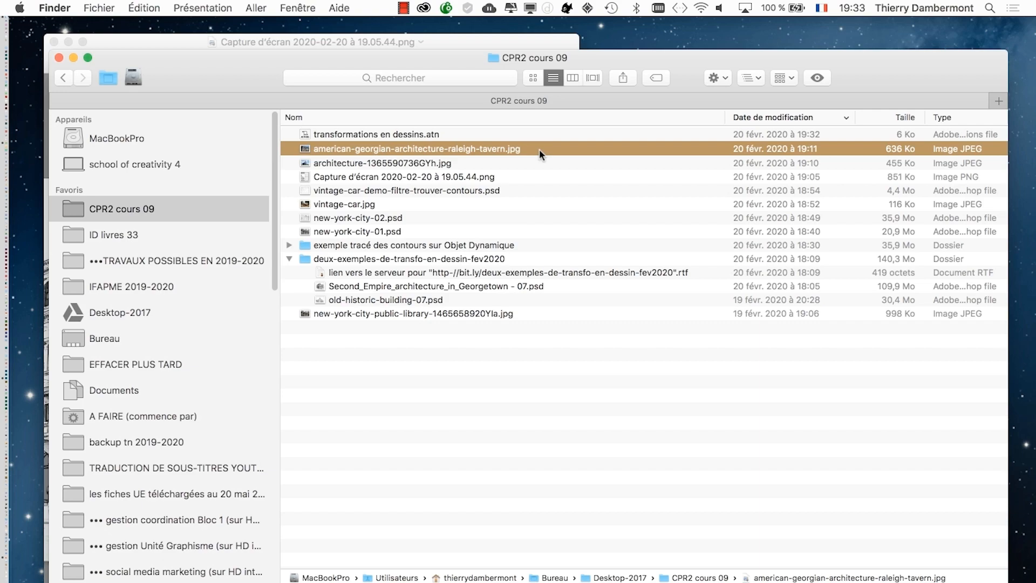
{"action": "double_click", "coordinate": [539, 149]}
{"action": "key", "text": "super+w"}
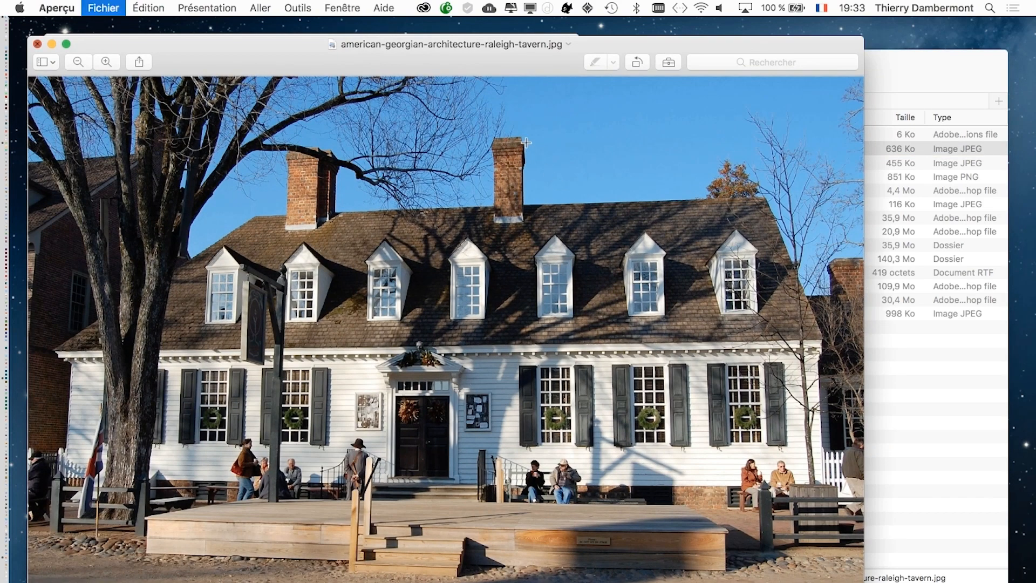
{"action": "left_click", "coordinate": [618, 149]}
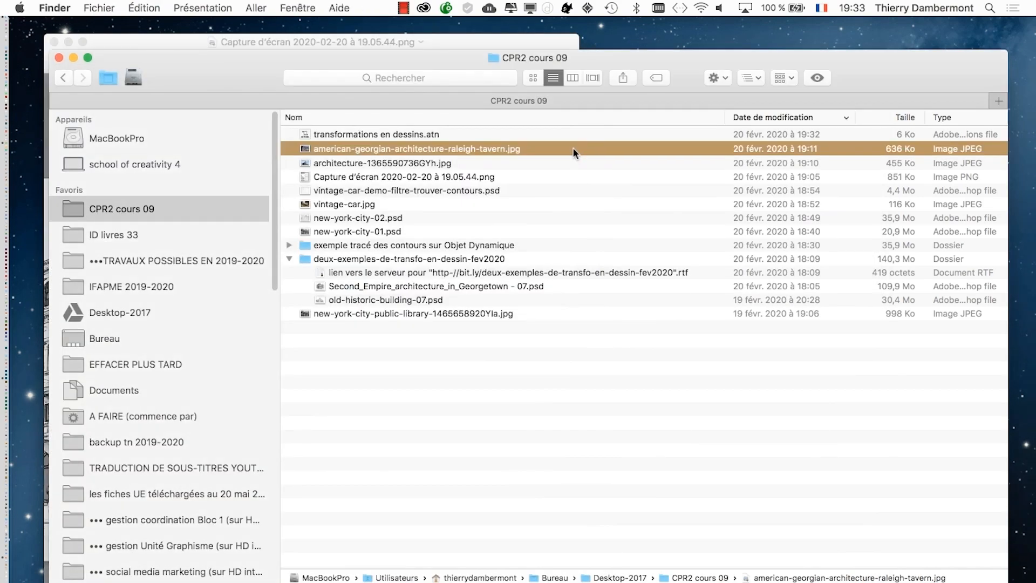
{"action": "left_click", "coordinate": [27, 378]}
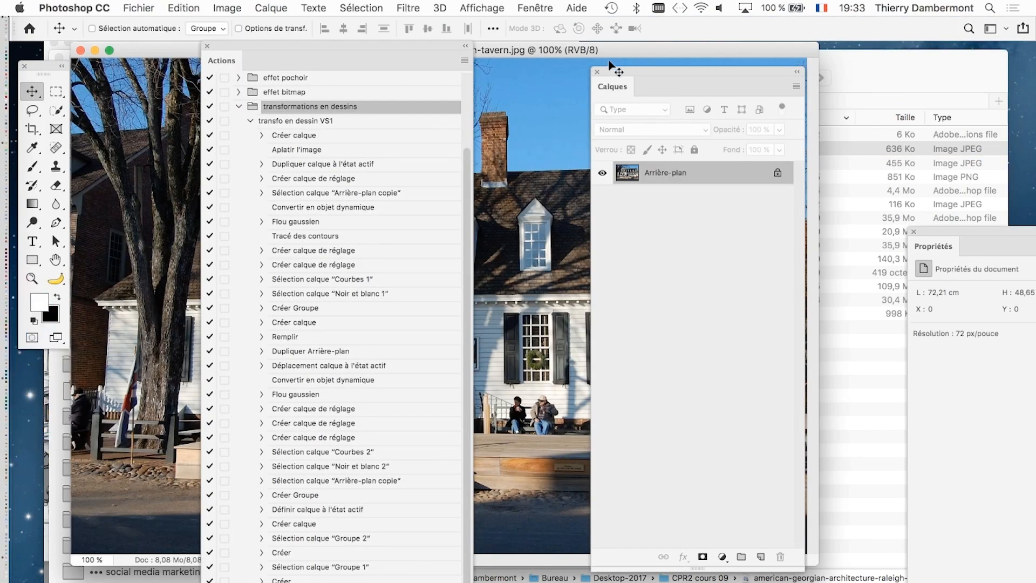
- Collapse the transfo en dessin VS1 action's step list and reposition the Actions panel over the photo
{"action": "left_click", "coordinate": [596, 70]}
{"action": "left_click_drag", "start_coordinate": [346, 41], "coordinate": [682, 59]}
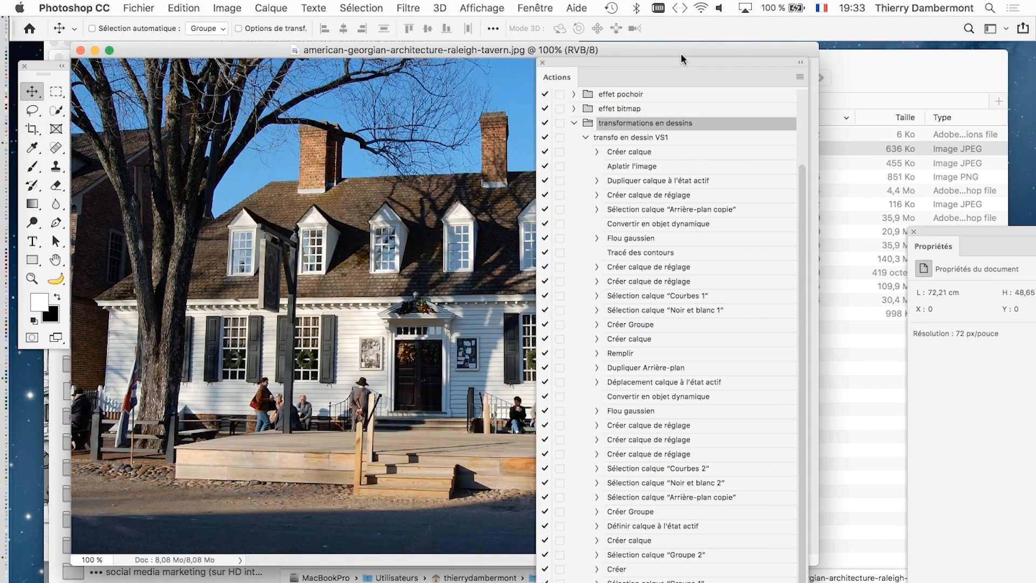
{"action": "left_click", "coordinate": [585, 137]}
{"action": "left_click_drag", "start_coordinate": [584, 62], "coordinate": [231, 59]}
- Show the Calques panel again and close the Propriétés panel
{"action": "left_click", "coordinate": [534, 9]}
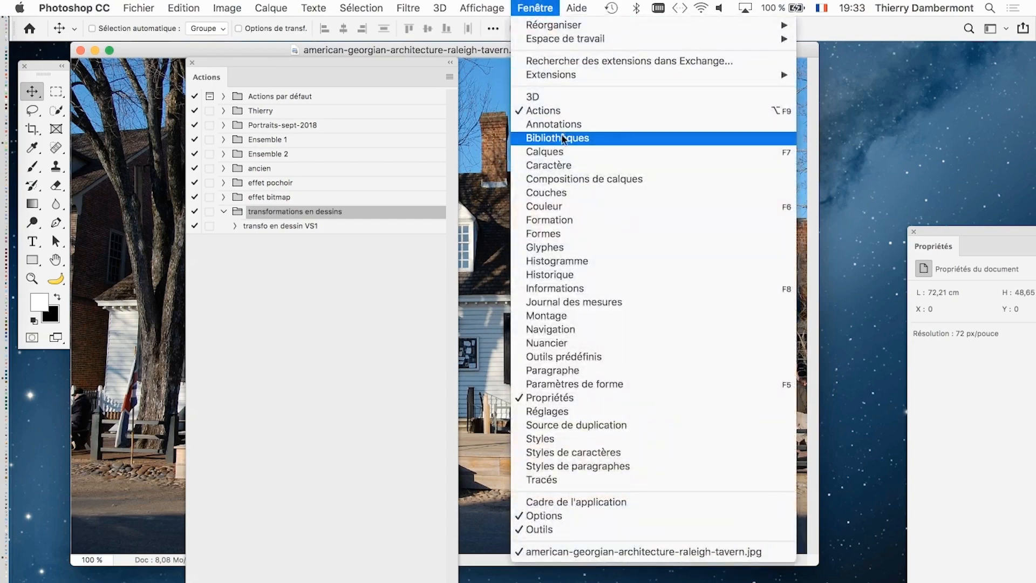
{"action": "left_click", "coordinate": [564, 152]}
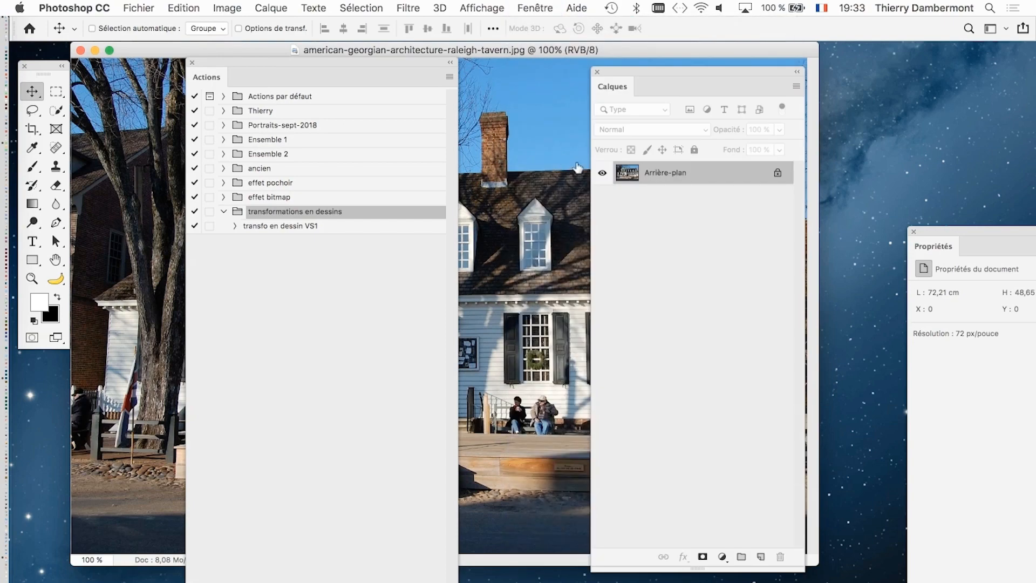
{"action": "left_click", "coordinate": [915, 232]}
- Play the transfo en dessin VS1 action on the original tavern photo and expand the resulting Groupe 1
{"action": "left_click", "coordinate": [267, 227]}
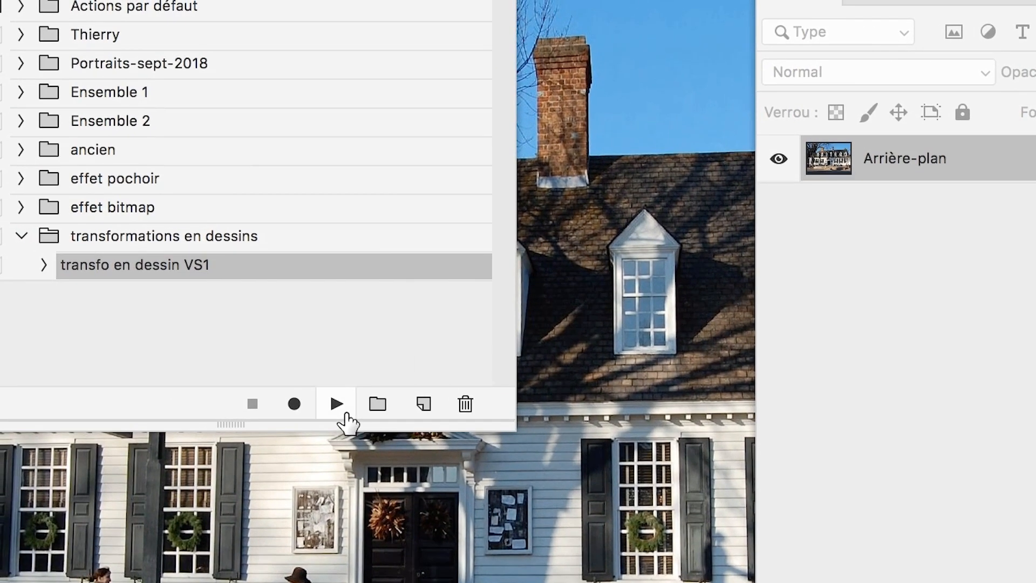
{"action": "left_click", "coordinate": [336, 404]}
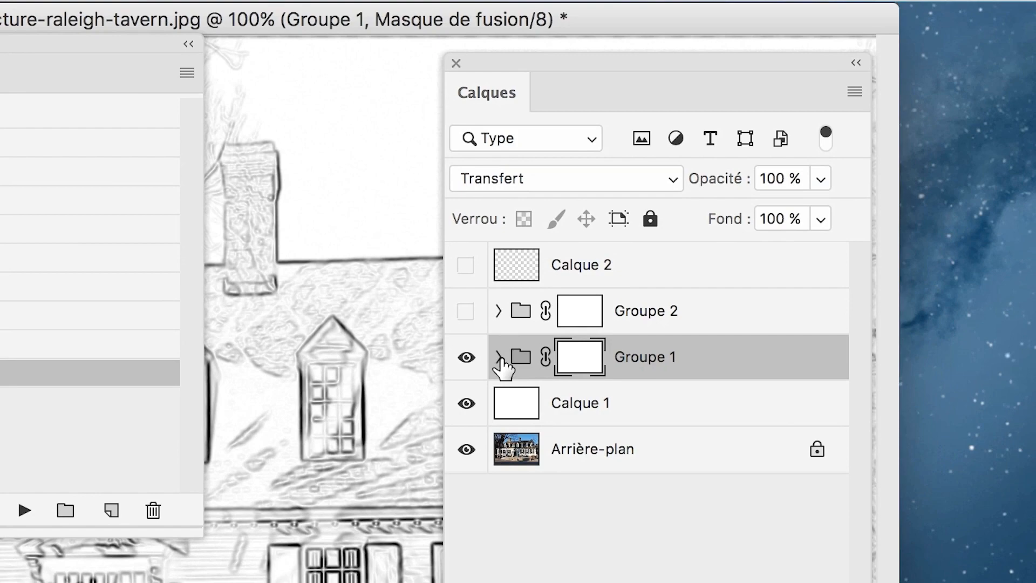
{"action": "left_click", "coordinate": [499, 357]}
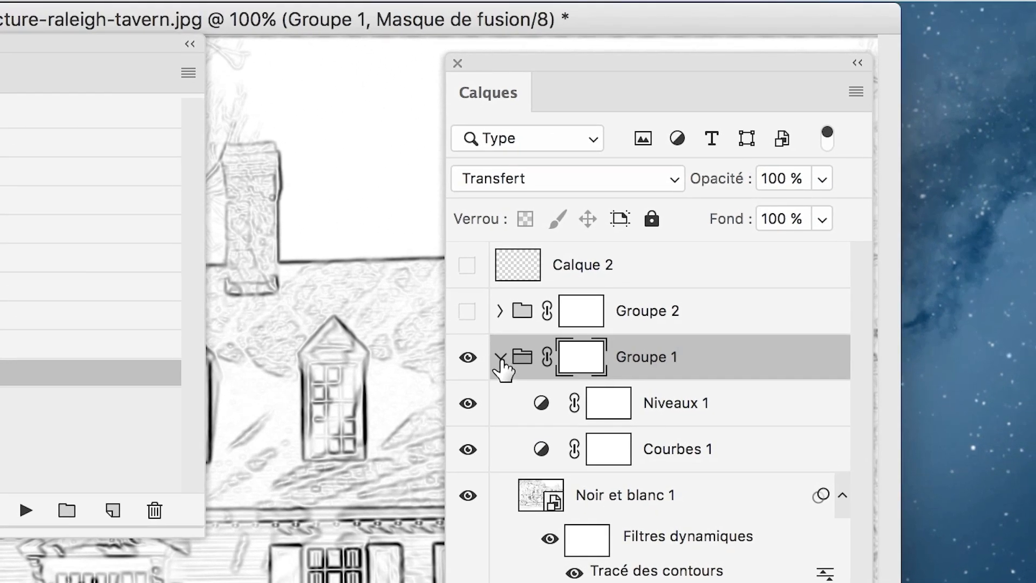
{"action": "left_click", "coordinate": [499, 357]}
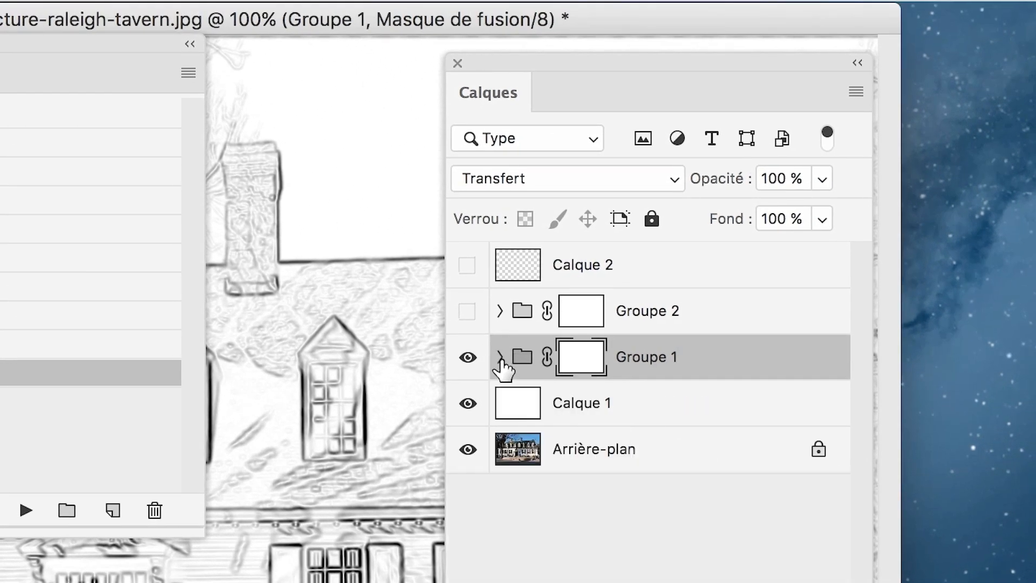
{"action": "left_click", "coordinate": [499, 357]}
{"action": "left_click", "coordinate": [500, 358]}
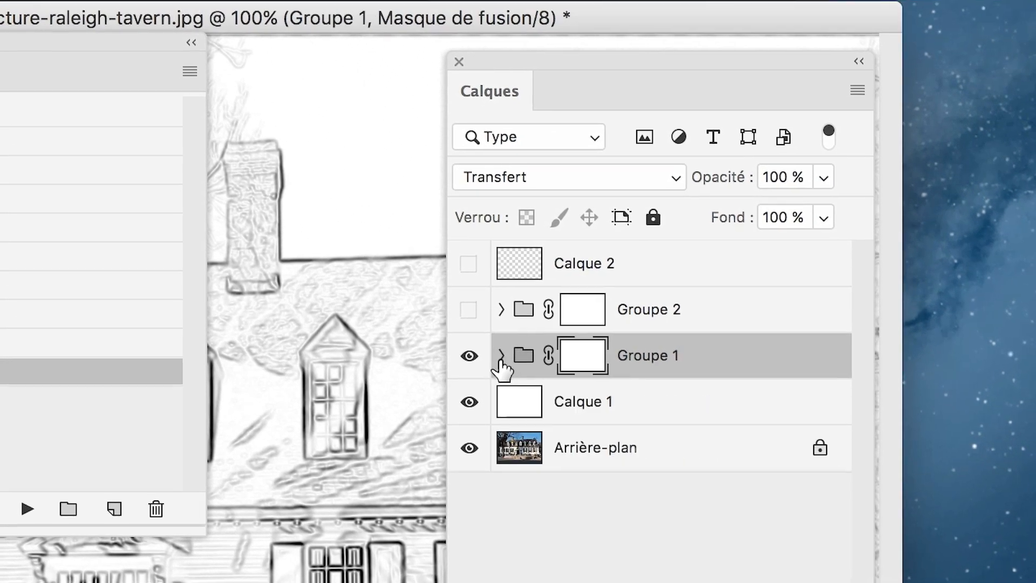
{"action": "left_click", "coordinate": [500, 358]}
{"action": "left_click", "coordinate": [501, 357]}
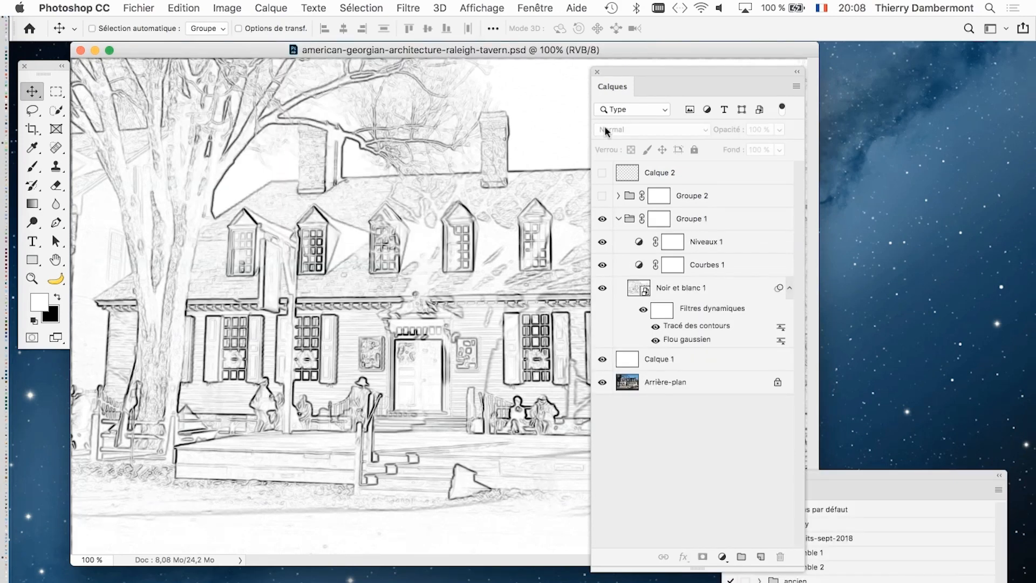
- Check the transfo en dessin VS1 action in the Actions panel, moving the Actions and Calques panels aside to view the drawing
{"action": "left_click_drag", "start_coordinate": [851, 474], "coordinate": [326, 100]}
{"action": "left_click", "coordinate": [282, 270]}
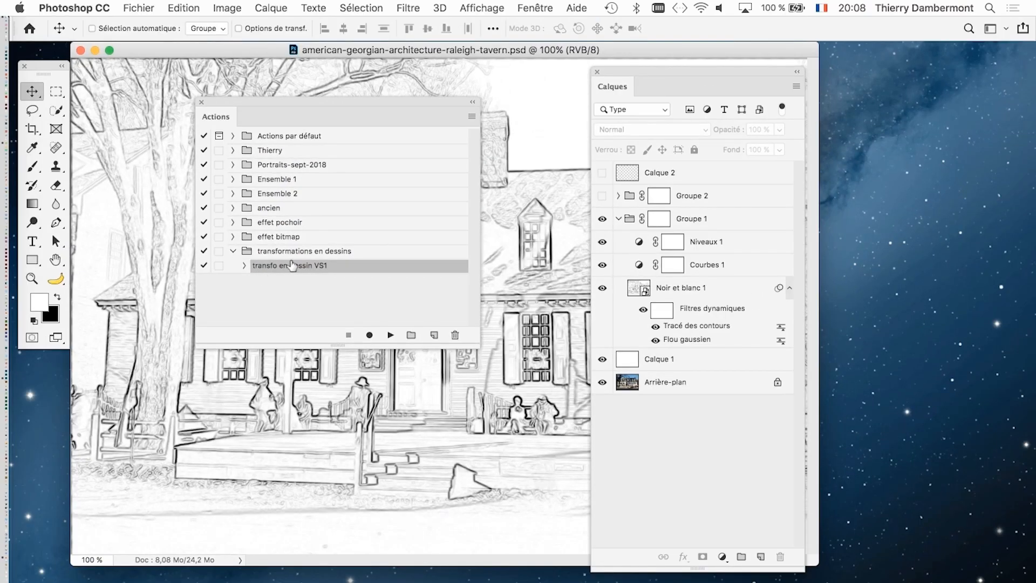
{"action": "left_click_drag", "start_coordinate": [620, 69], "coordinate": [794, 96]}
{"action": "left_click_drag", "start_coordinate": [445, 100], "coordinate": [228, 474]}
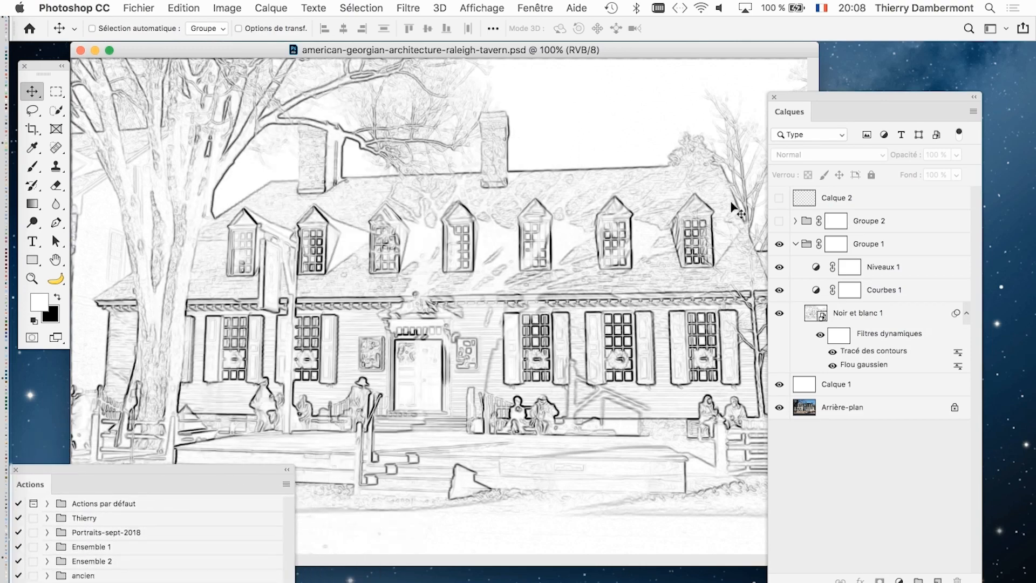
- Close the Actions panel and reposition the Calques panel over the drawing's far edge
{"action": "left_click_drag", "start_coordinate": [815, 101], "coordinate": [779, 97]}
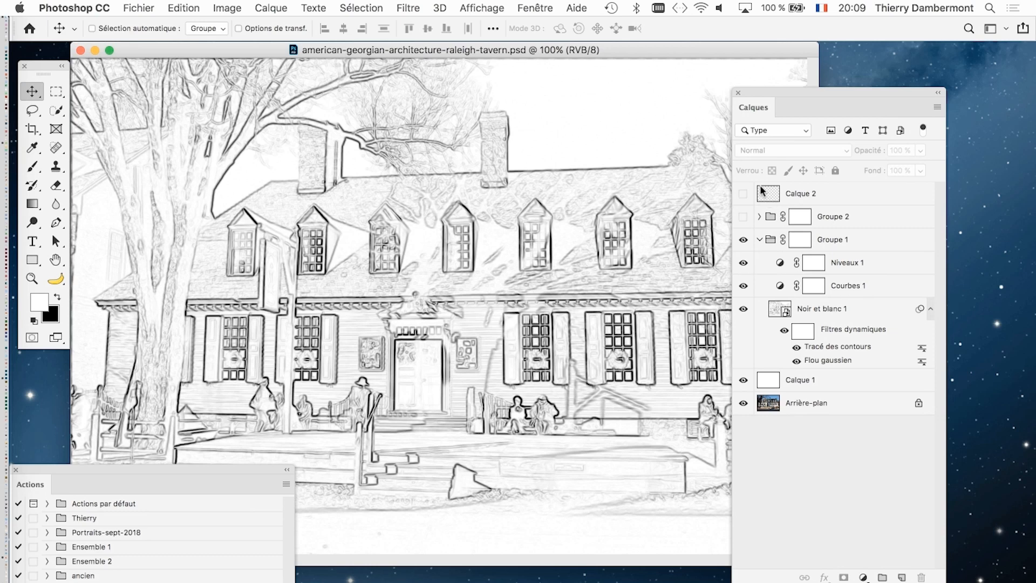
{"action": "left_click_drag", "start_coordinate": [762, 92], "coordinate": [802, 108]}
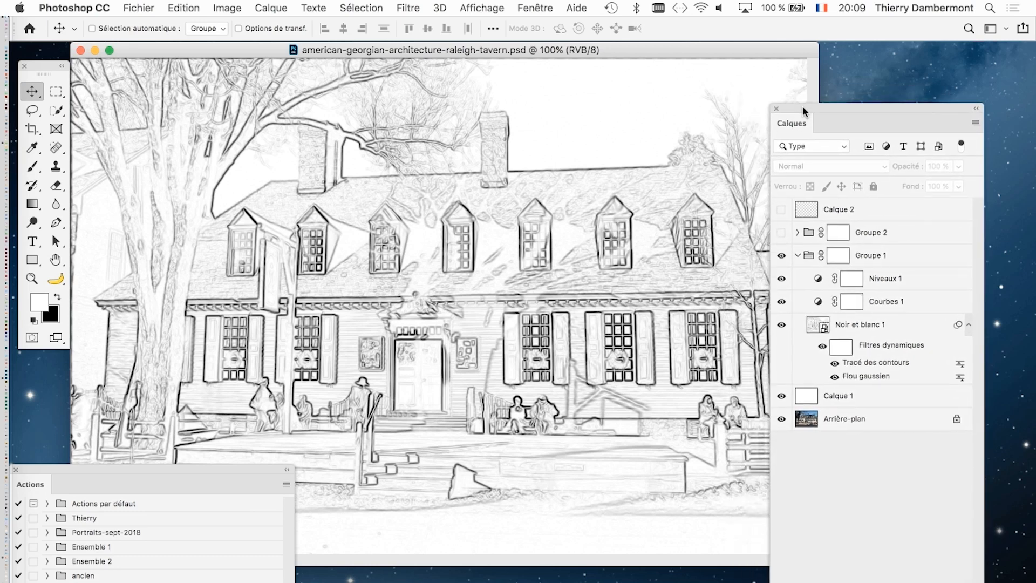
{"action": "left_click_drag", "start_coordinate": [231, 469], "coordinate": [325, 352]}
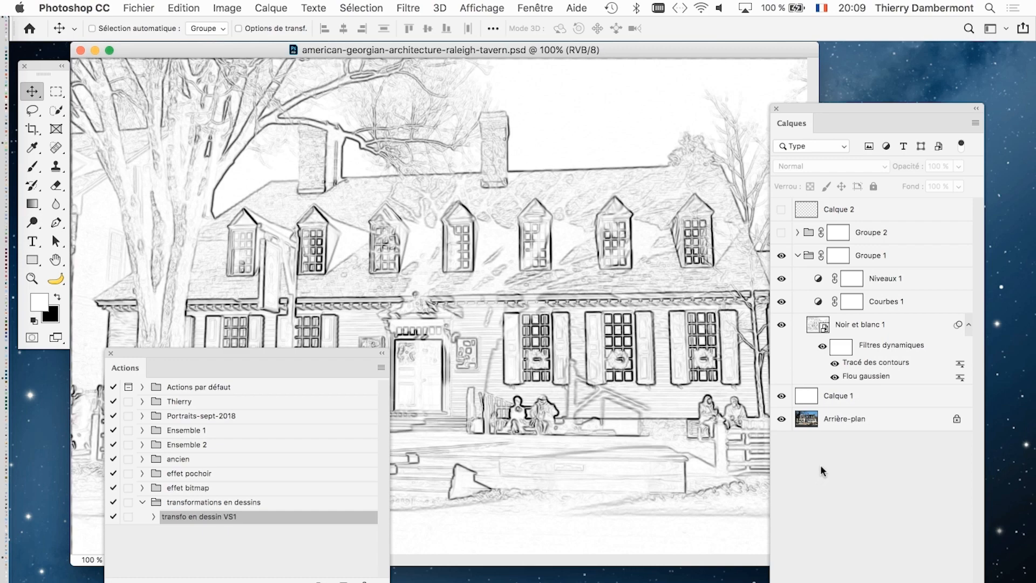
{"action": "left_click", "coordinate": [110, 354]}
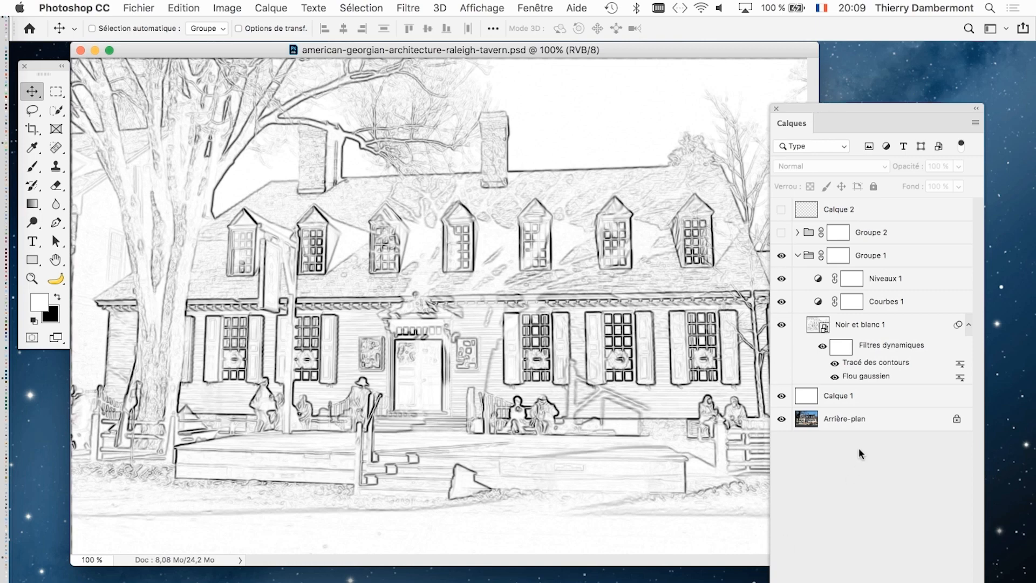
{"action": "left_click_drag", "start_coordinate": [807, 110], "coordinate": [721, 86]}
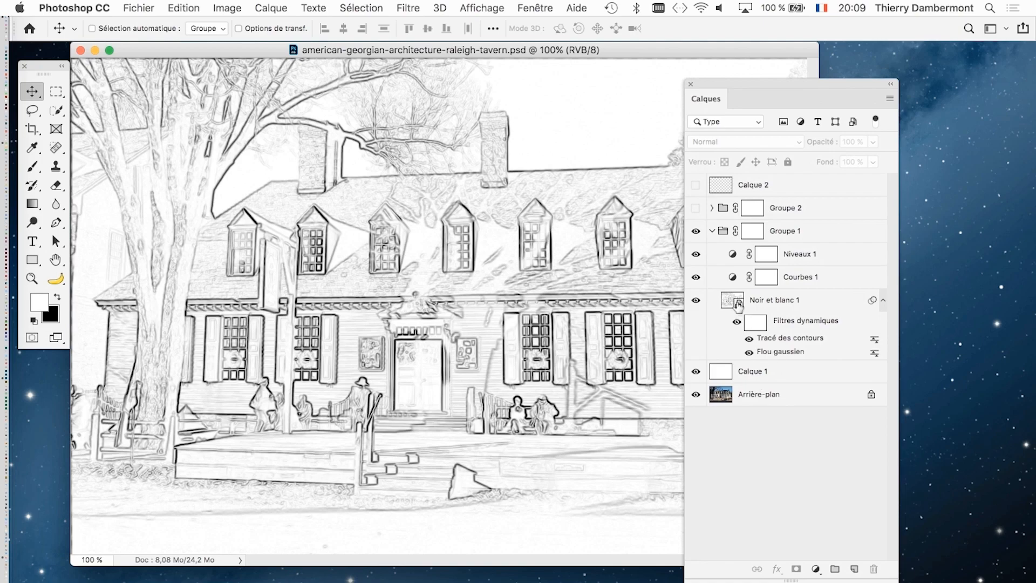
- Open the contents of the Noir et blanc 1 smart object and shorten and reposition the Calques panel
{"action": "left_click", "coordinate": [775, 306]}
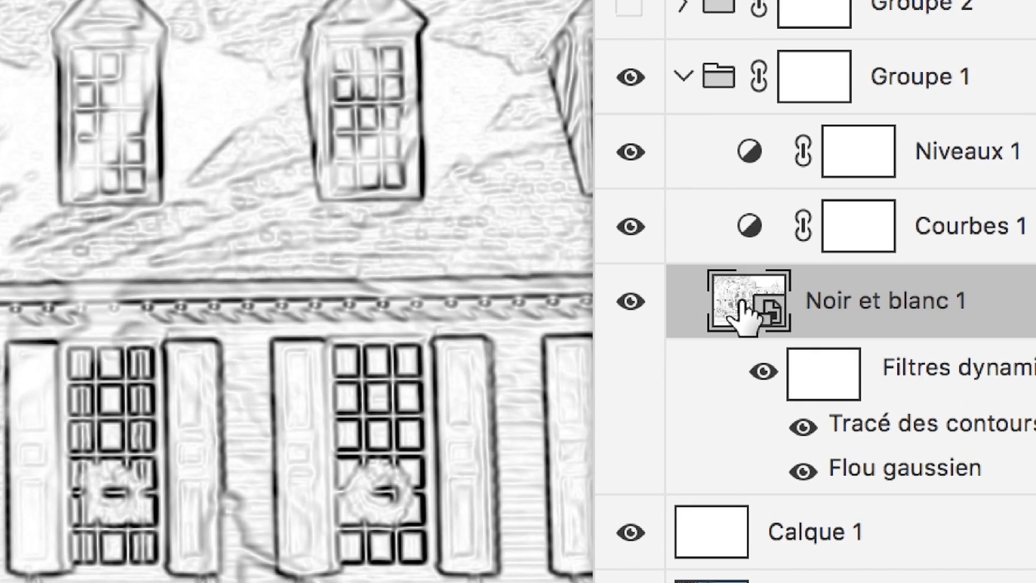
{"action": "double_click", "coordinate": [745, 316]}
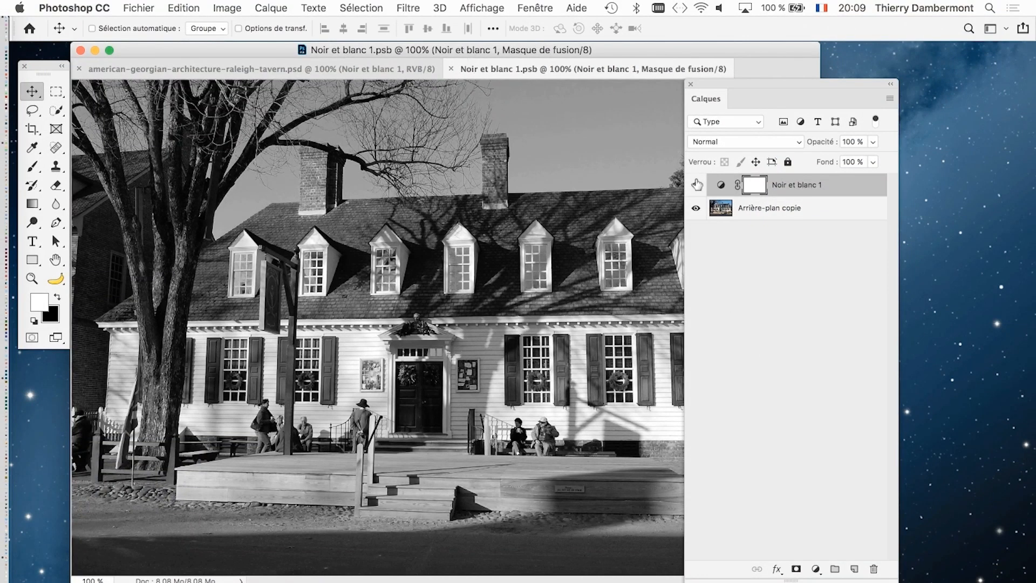
{"action": "left_click_drag", "start_coordinate": [894, 579], "coordinate": [921, 307]}
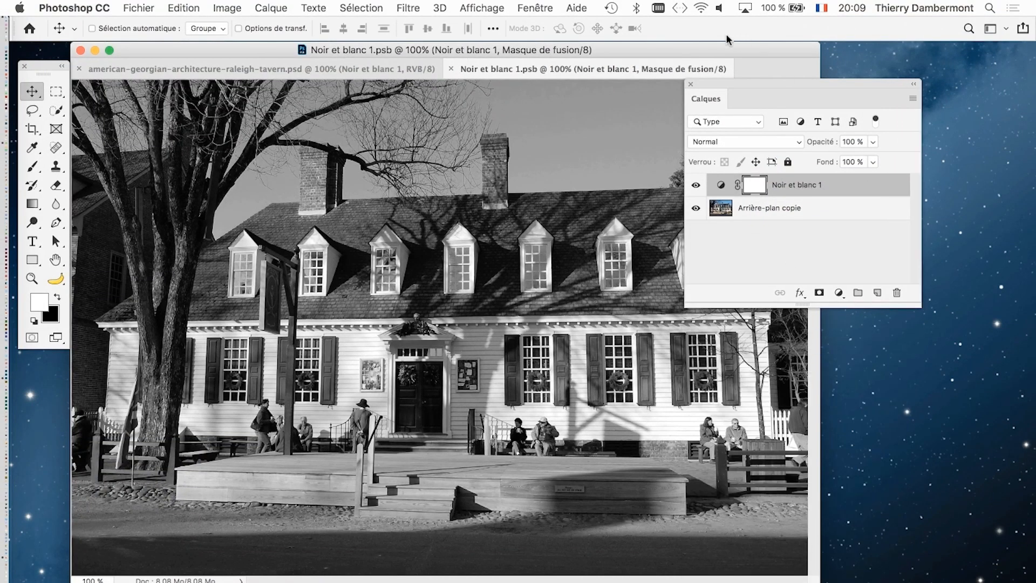
{"action": "left_click_drag", "start_coordinate": [736, 80], "coordinate": [792, 198]}
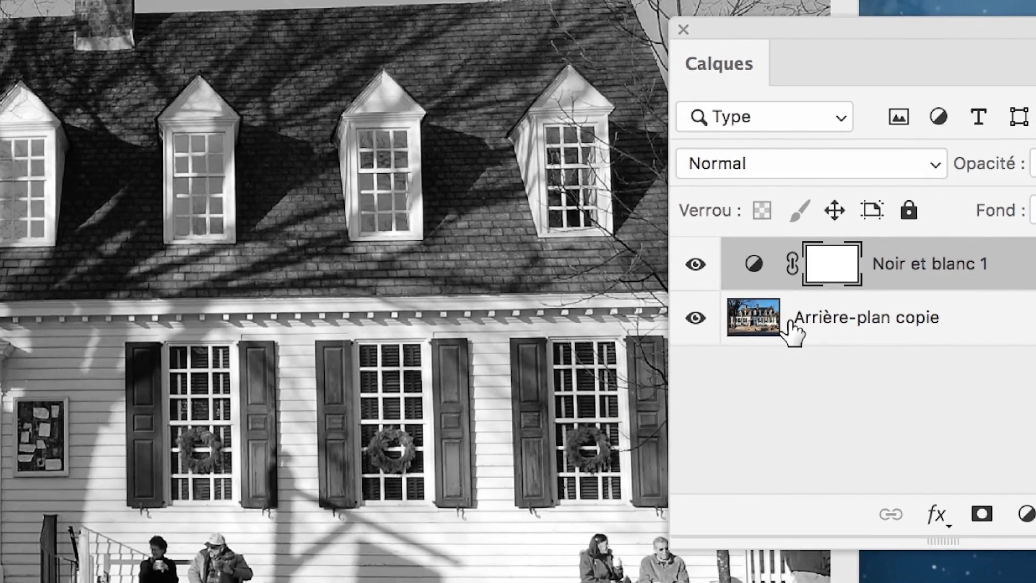
- Open the settings of the Noir et blanc 1 adjustment layer and move the Propriétés panel off the photo
{"action": "left_click", "coordinate": [792, 322]}
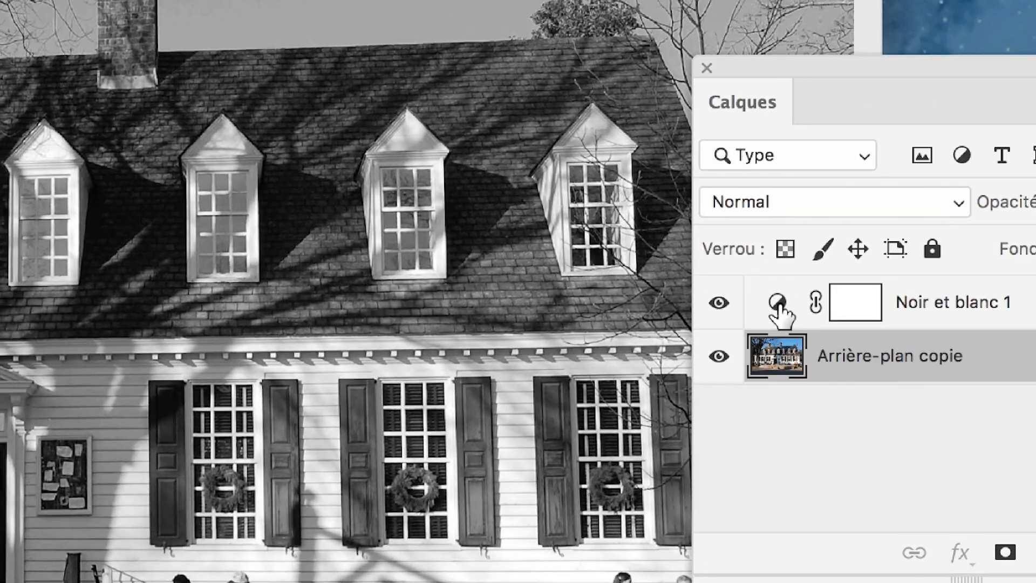
{"action": "left_click", "coordinate": [753, 269]}
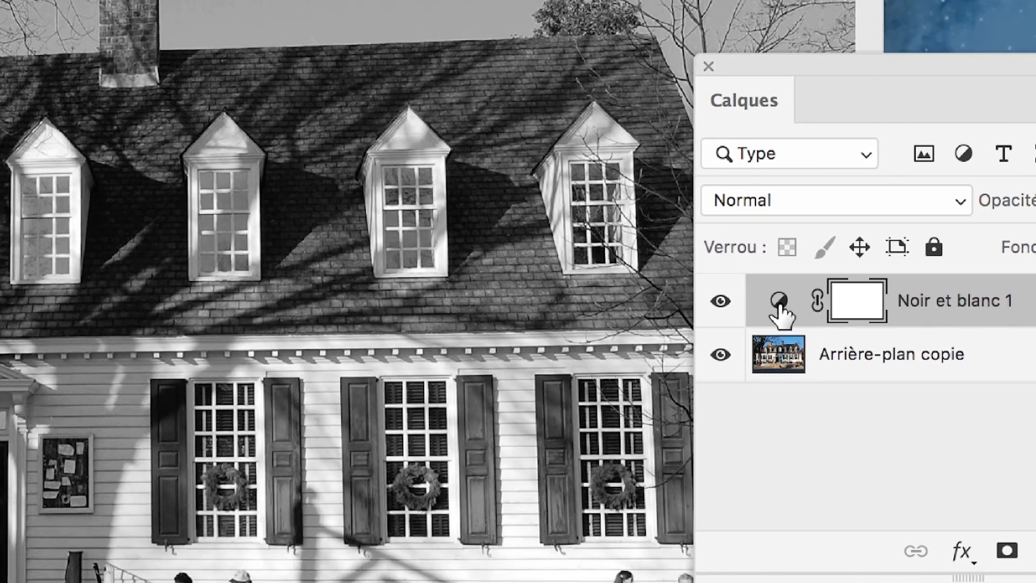
{"action": "double_click", "coordinate": [778, 303]}
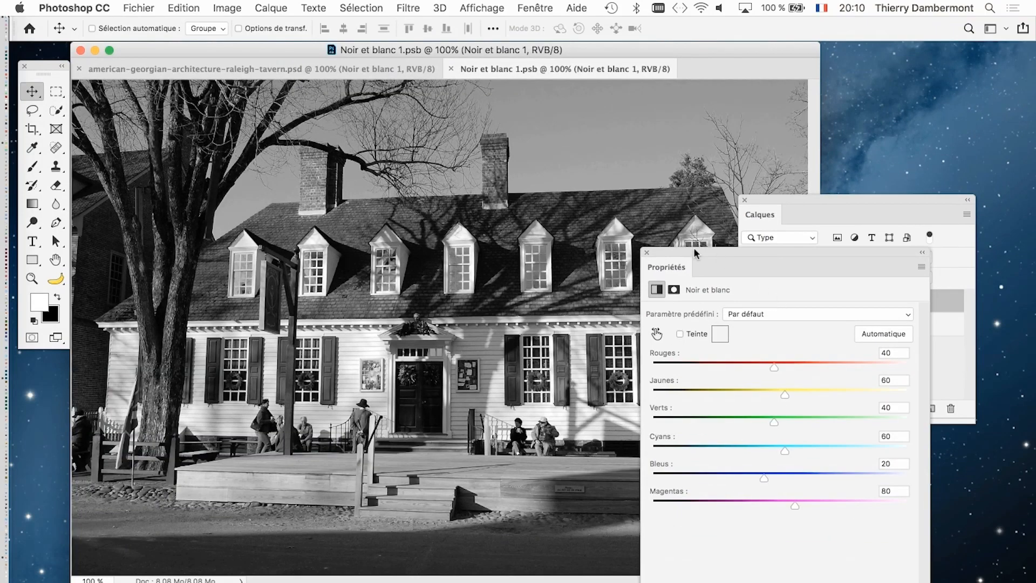
{"action": "left_click_drag", "start_coordinate": [694, 247], "coordinate": [790, 154]}
- Set the black-and-white adjustment to Rouges 173, Jaunes 300, Verts 132, Cyans 232, Bleus -1 and Magentas 100
{"action": "left_click_drag", "start_coordinate": [872, 266], "coordinate": [989, 297]}
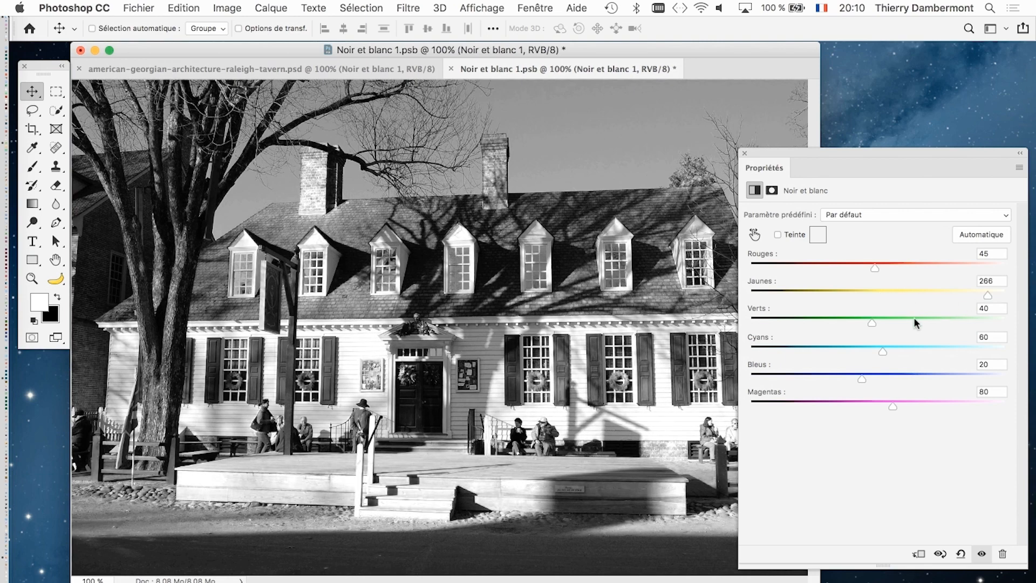
{"action": "left_click_drag", "start_coordinate": [872, 323], "coordinate": [988, 324]}
{"action": "left_click_drag", "start_coordinate": [934, 342], "coordinate": [977, 322]}
{"action": "left_click_drag", "start_coordinate": [861, 378], "coordinate": [905, 407]}
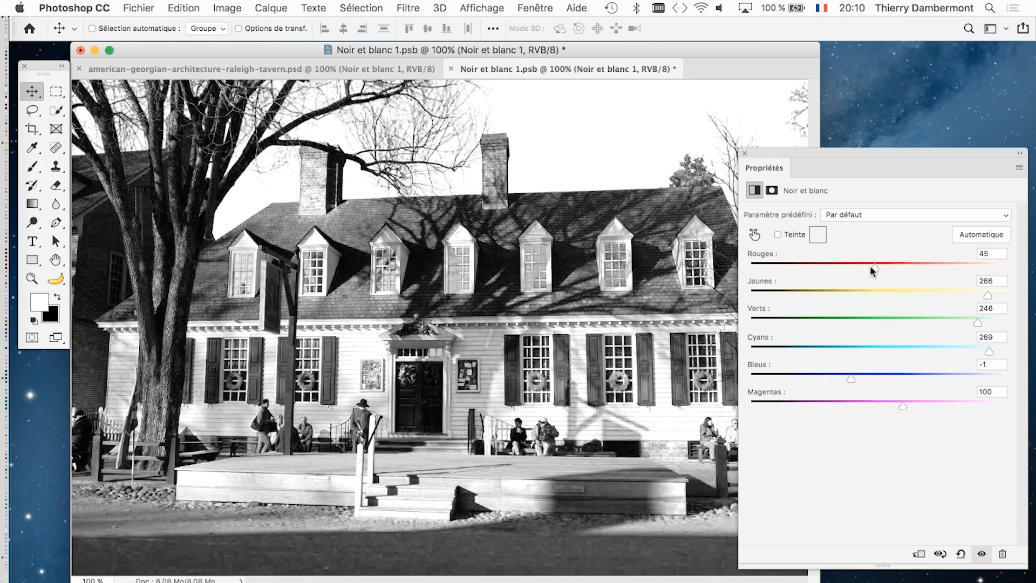
{"action": "left_click_drag", "start_coordinate": [870, 266], "coordinate": [919, 323]}
{"action": "mouse_move", "coordinate": [987, 354]}
{"action": "left_mouse_down"}
{"action": "mouse_move", "coordinate": [882, 356]}
{"action": "mouse_move", "coordinate": [970, 352]}
{"action": "left_mouse_up"}
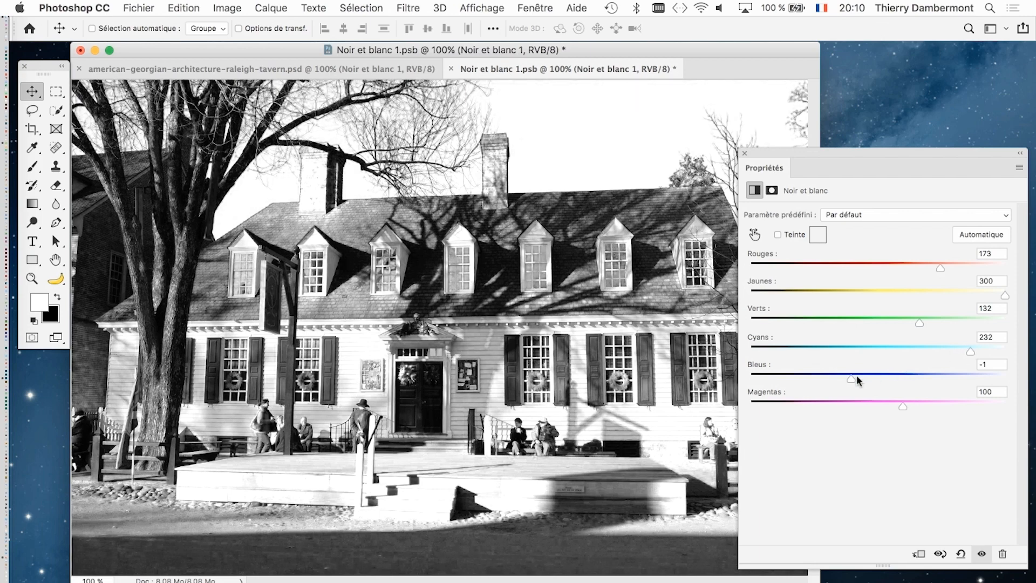
- Set the black-and-white adjustment's Bleus to 23, raise Magentas, and move the Propriétés panel clear of the Calques panel
{"action": "mouse_move", "coordinate": [856, 375]}
{"action": "left_mouse_down"}
{"action": "mouse_move", "coordinate": [807, 377]}
{"action": "mouse_move", "coordinate": [863, 373]}
{"action": "left_mouse_up"}
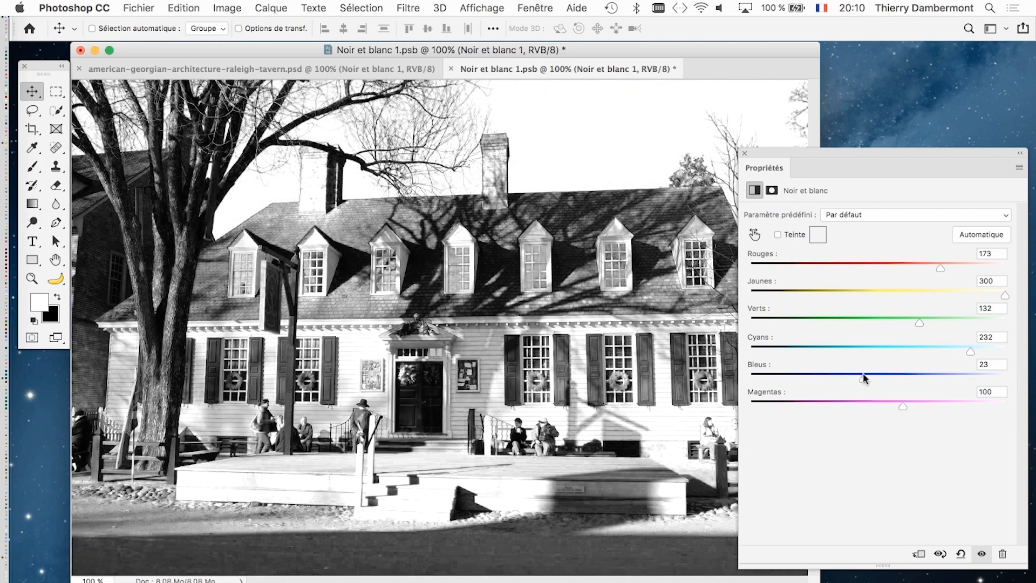
{"action": "left_click_drag", "start_coordinate": [908, 404], "coordinate": [931, 405]}
{"action": "left_click_drag", "start_coordinate": [781, 149], "coordinate": [889, 153]}
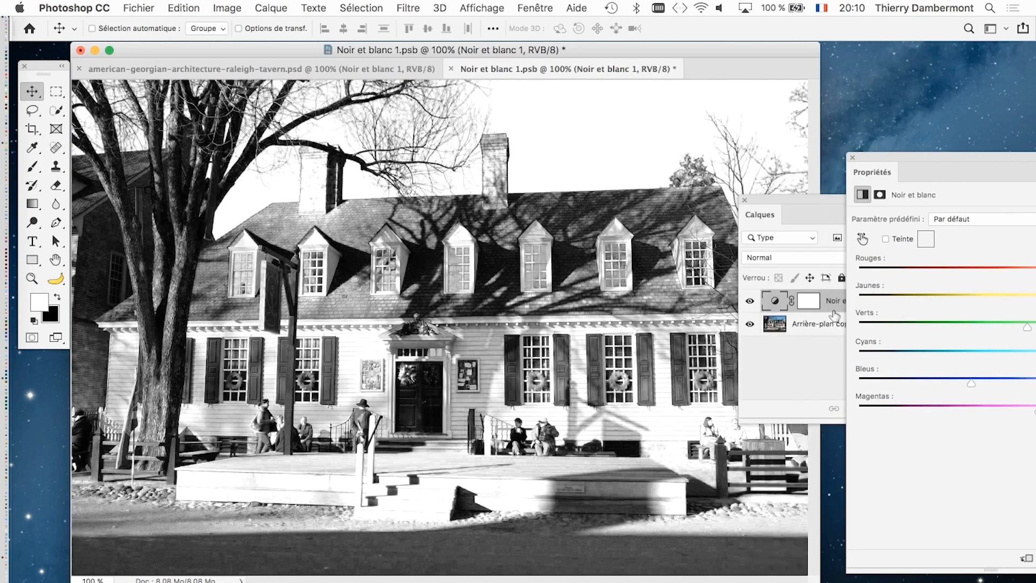
- Close the Noir et blanc 1.psb smart object contents, saving the changes back to the tavern drawing
{"action": "left_click", "coordinate": [139, 8]}
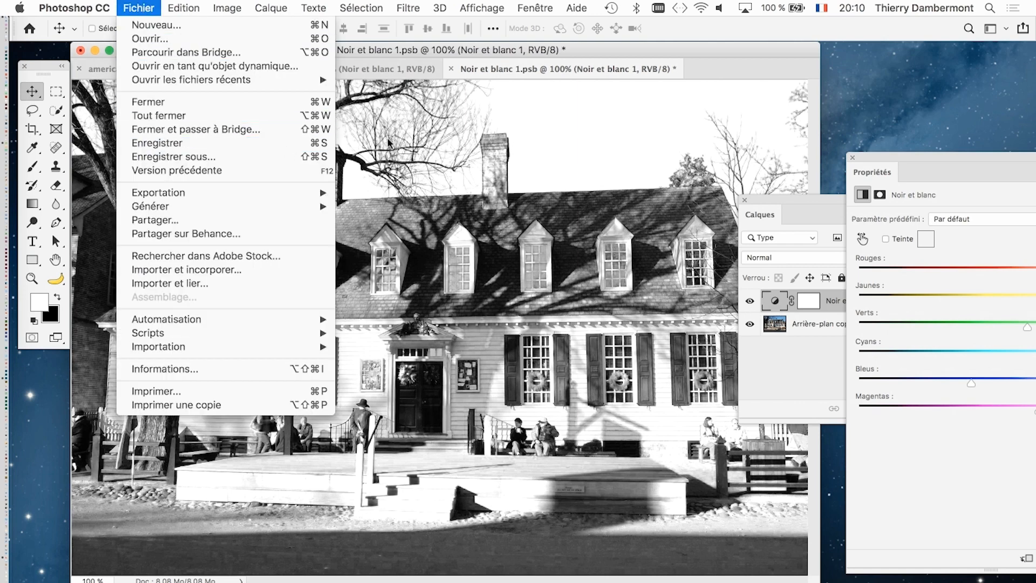
{"action": "left_click", "coordinate": [511, 70]}
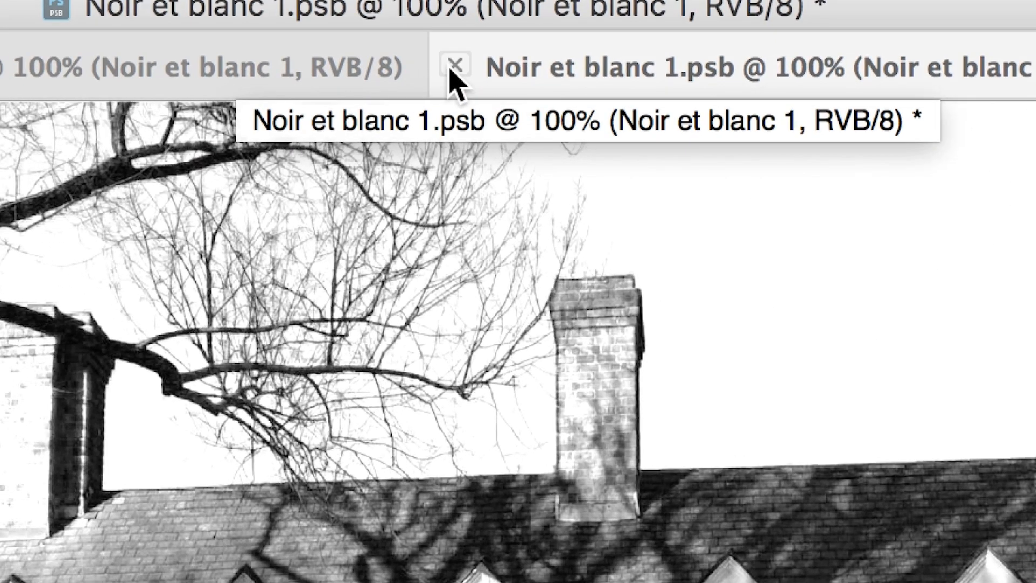
{"action": "left_click", "coordinate": [452, 68]}
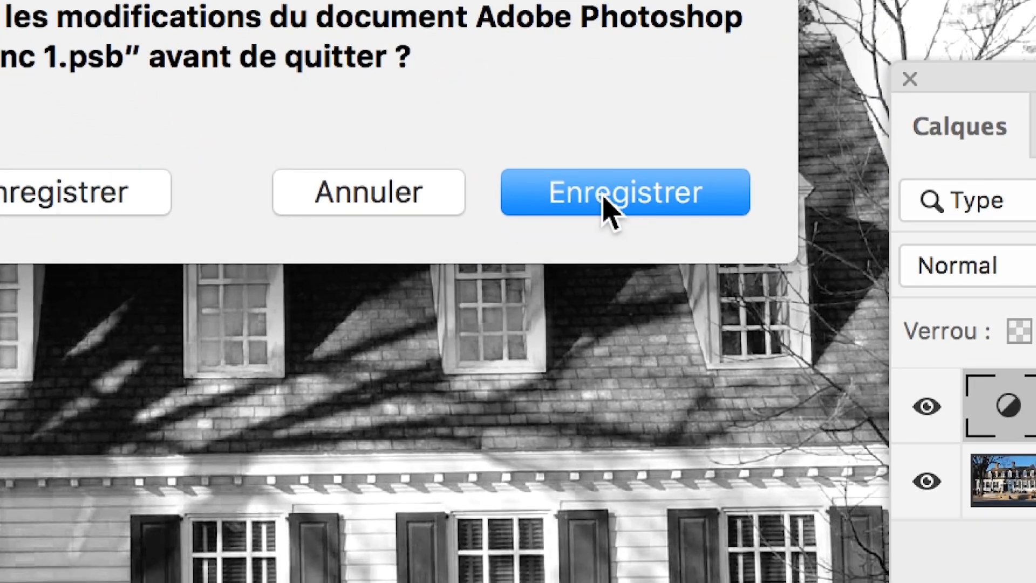
{"action": "left_click", "coordinate": [1020, 324]}
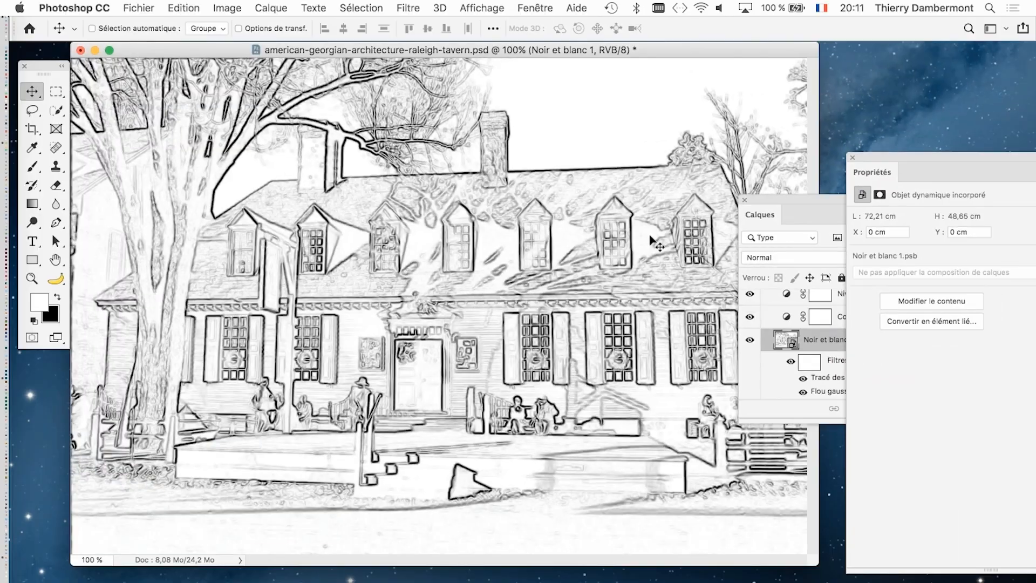
- Move and lengthen the Calques panel, and set the Noir et blanc 1 layer's Flou gaussien smart filter to a 0.9-pixel radius
{"action": "left_click_drag", "start_coordinate": [765, 206], "coordinate": [637, 93]}
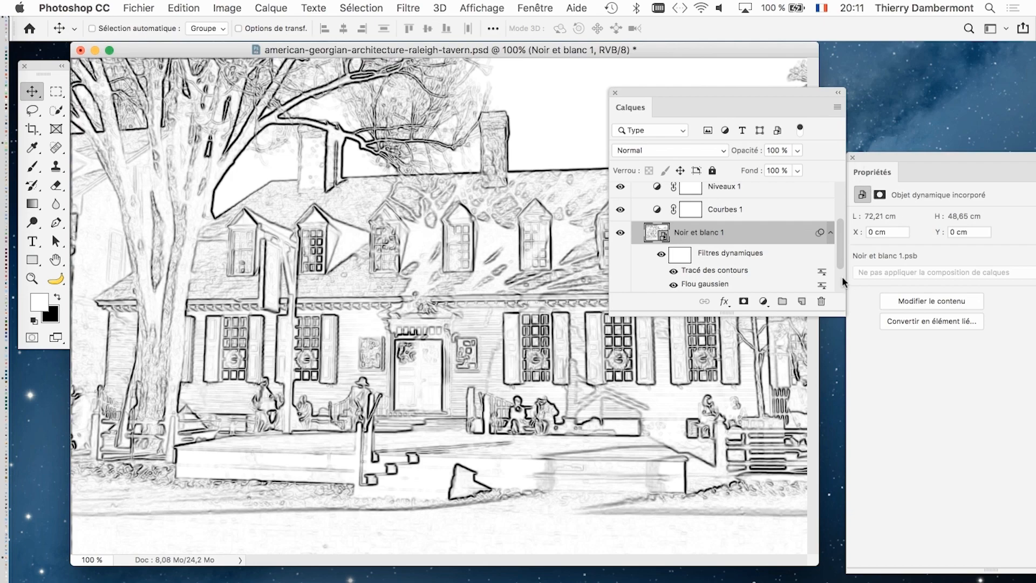
{"action": "left_click_drag", "start_coordinate": [840, 312], "coordinate": [853, 534]}
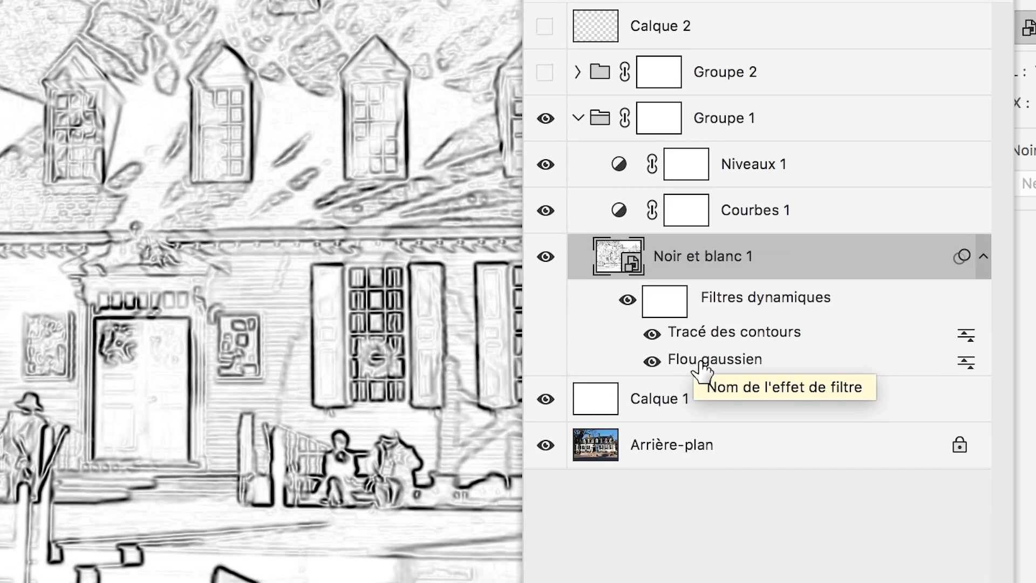
{"action": "double_click", "coordinate": [699, 362]}
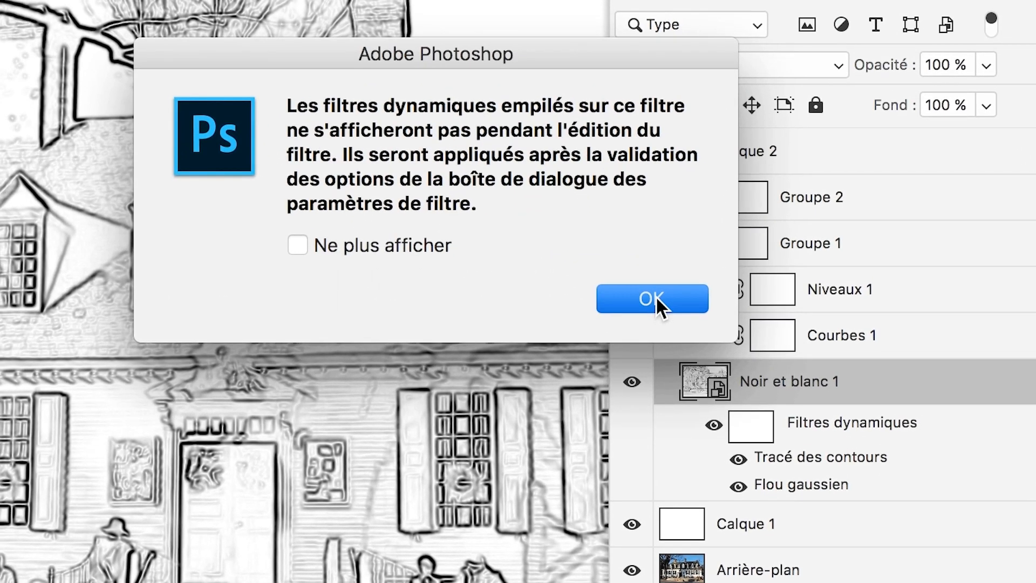
{"action": "left_click", "coordinate": [656, 298]}
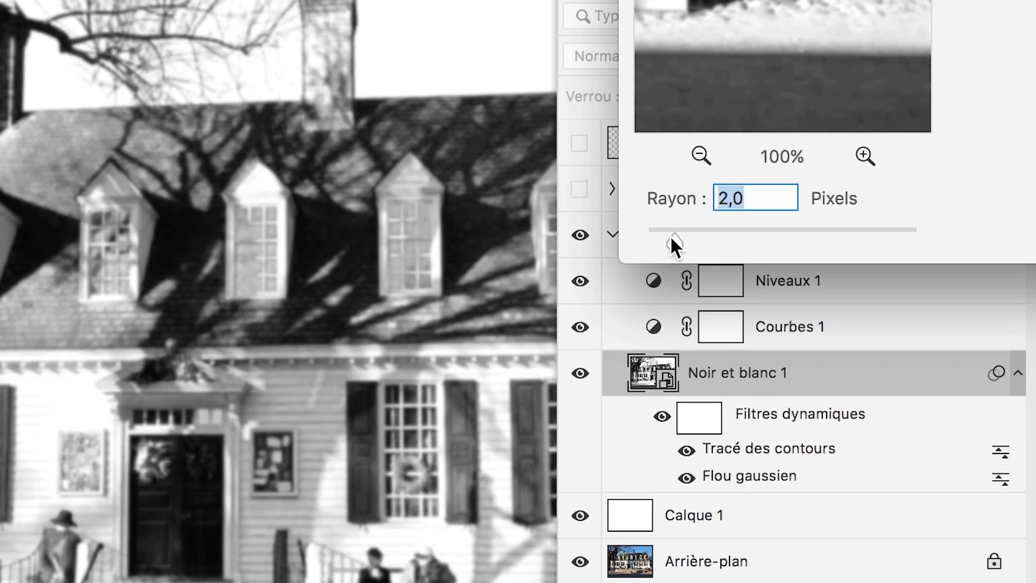
{"action": "left_click_drag", "start_coordinate": [670, 235], "coordinate": [656, 234]}
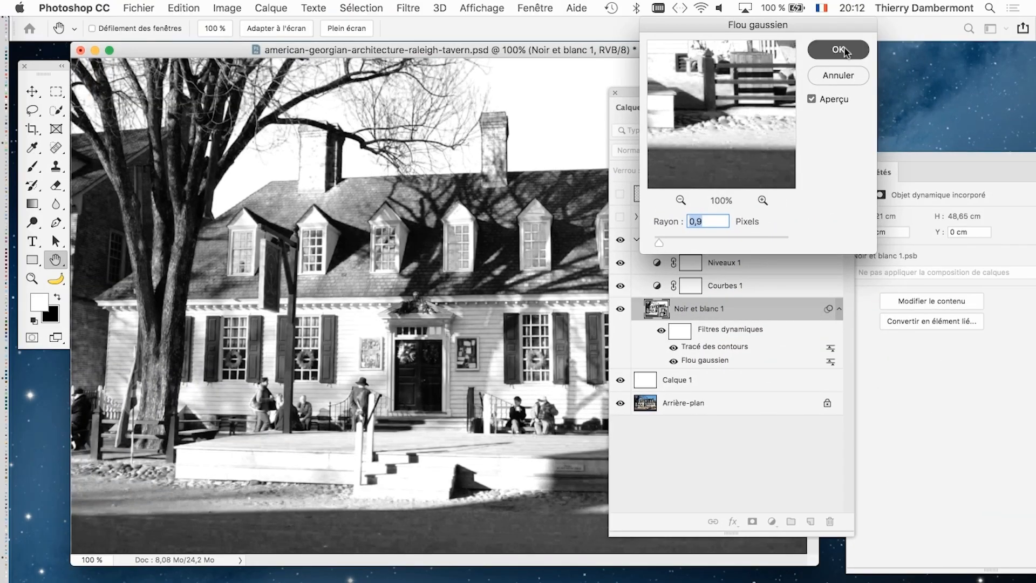
{"action": "left_click", "coordinate": [844, 50]}
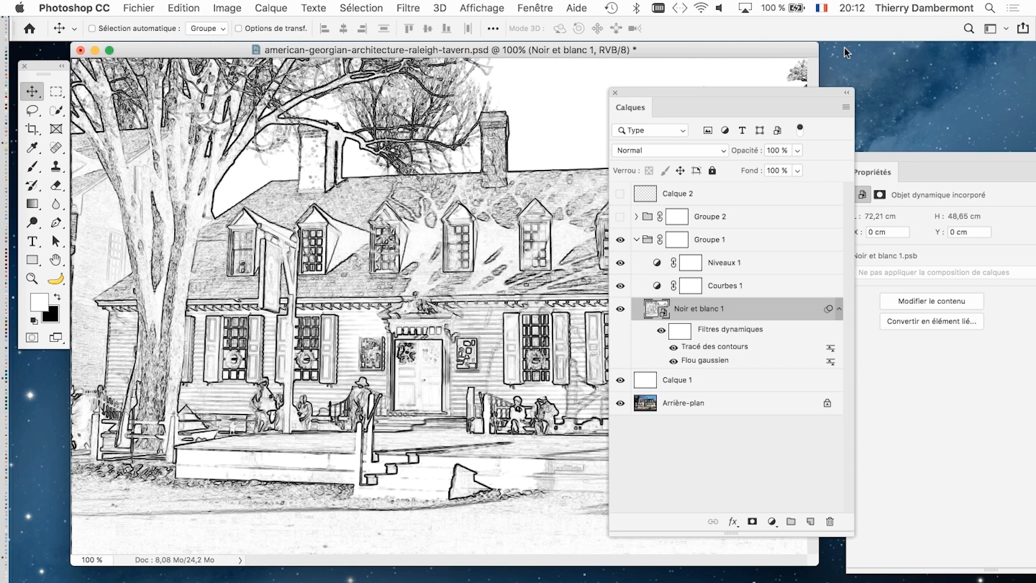
- Shift the Calques panel aside and set the Flou gaussien smart filter's radius to 1.3 pixels
{"action": "left_click_drag", "start_coordinate": [695, 93], "coordinate": [801, 79]}
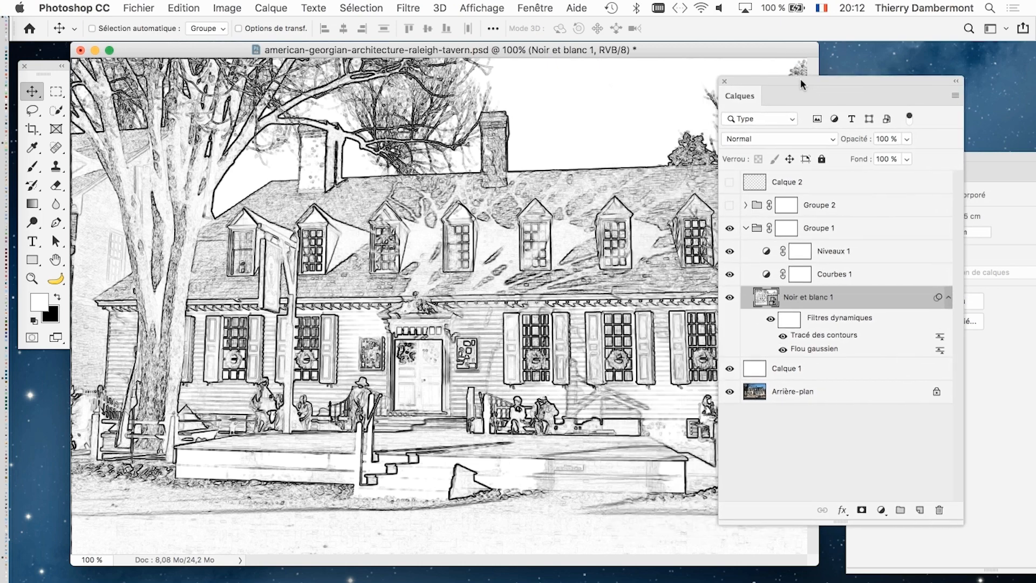
{"action": "scroll", "coordinate": [371, 340], "scroll_direction": "up", "scroll_amount": 3}
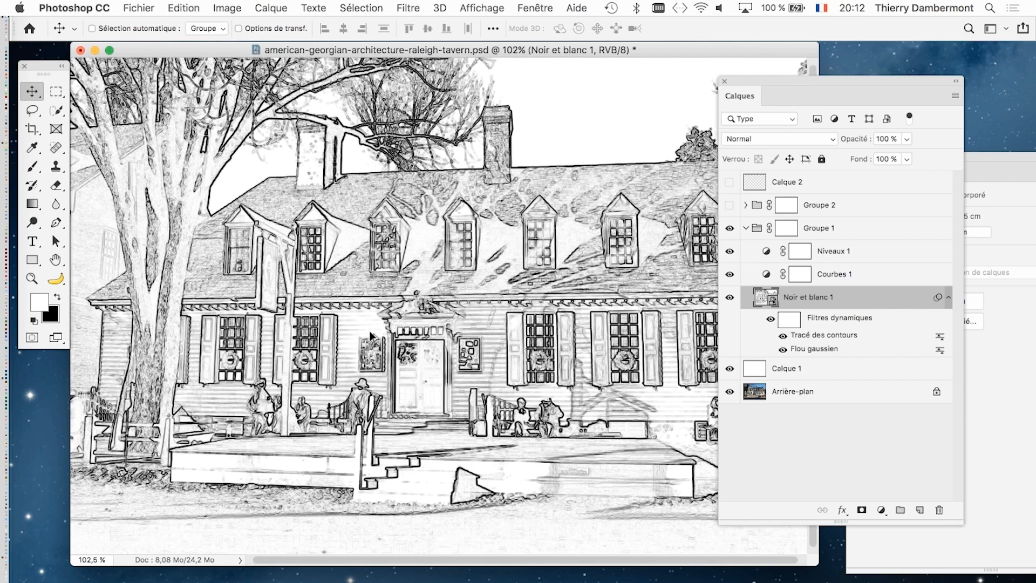
{"action": "scroll", "coordinate": [372, 340], "scroll_direction": "up", "scroll_amount": 1}
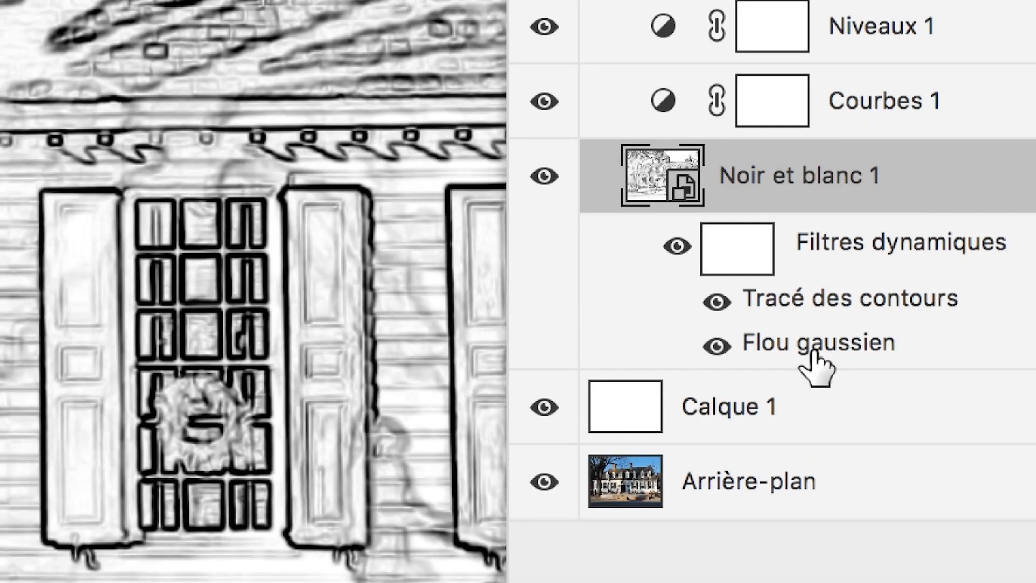
{"action": "double_click", "coordinate": [812, 353]}
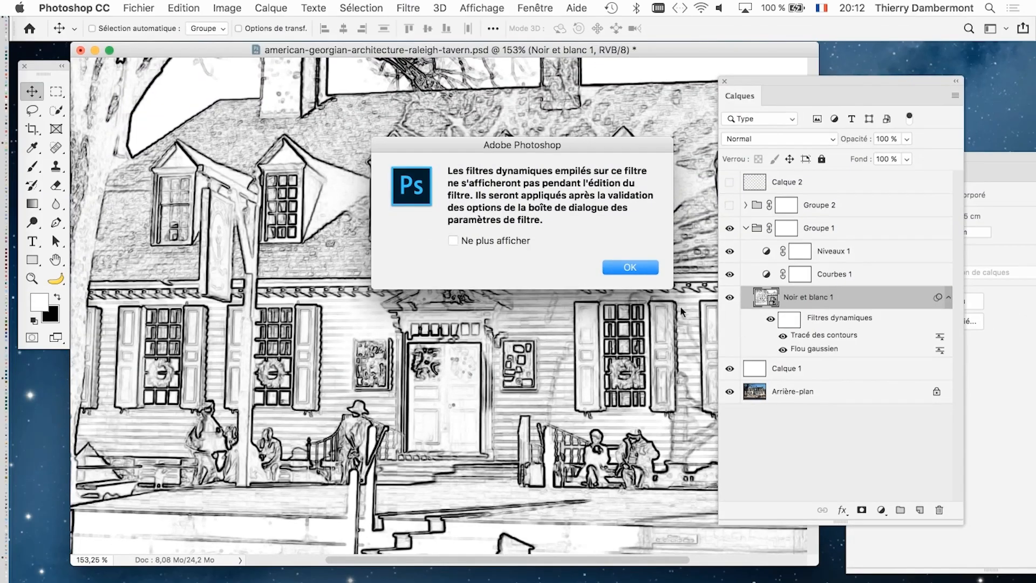
{"action": "left_click", "coordinate": [648, 269]}
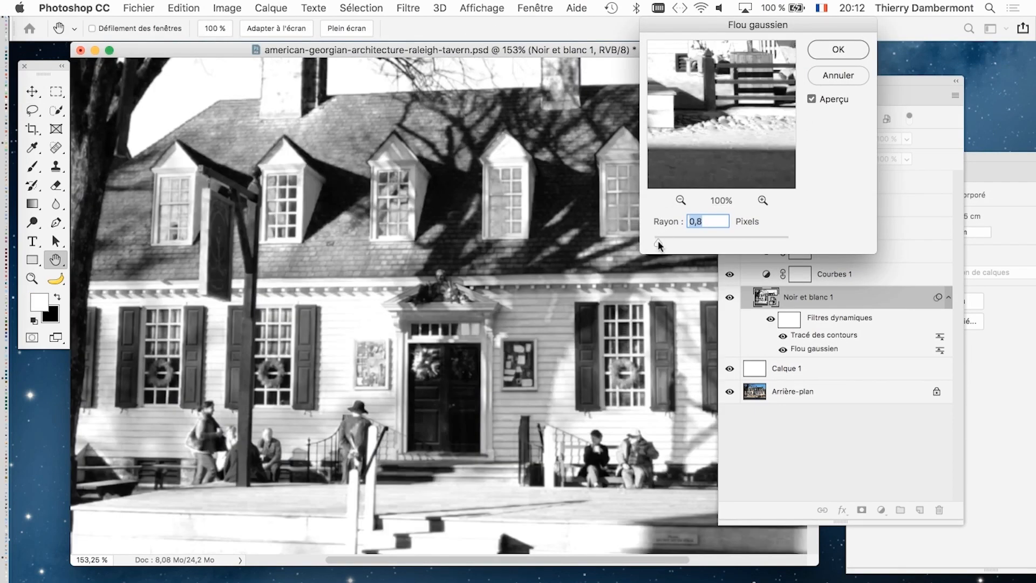
{"action": "key", "text": "alt"}
{"action": "key", "text": "alt"}
{"action": "left_click_drag", "start_coordinate": [432, 119], "coordinate": [411, 119]}
{"action": "left_click_drag", "start_coordinate": [652, 244], "coordinate": [662, 244]}
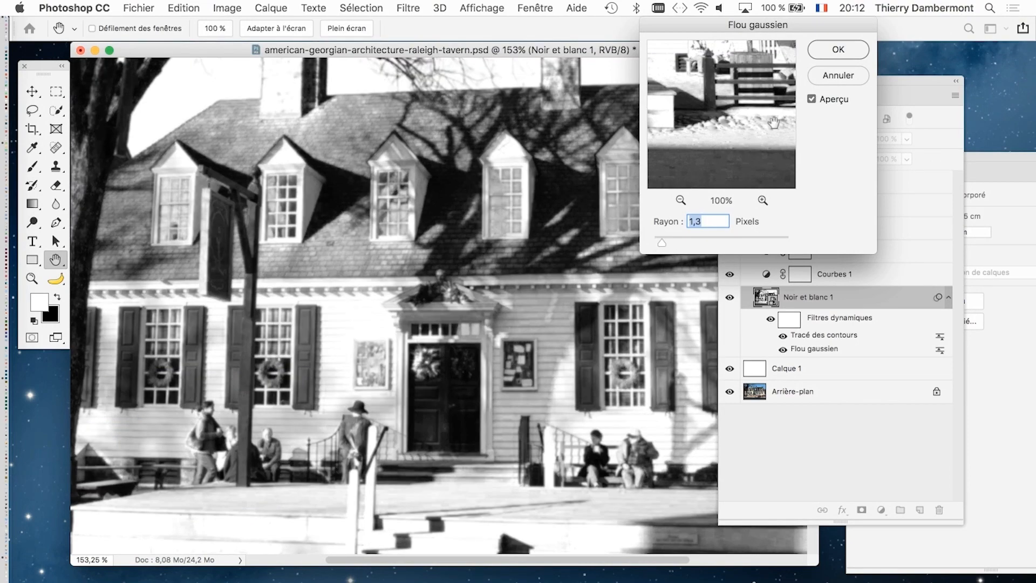
{"action": "left_click", "coordinate": [835, 51]}
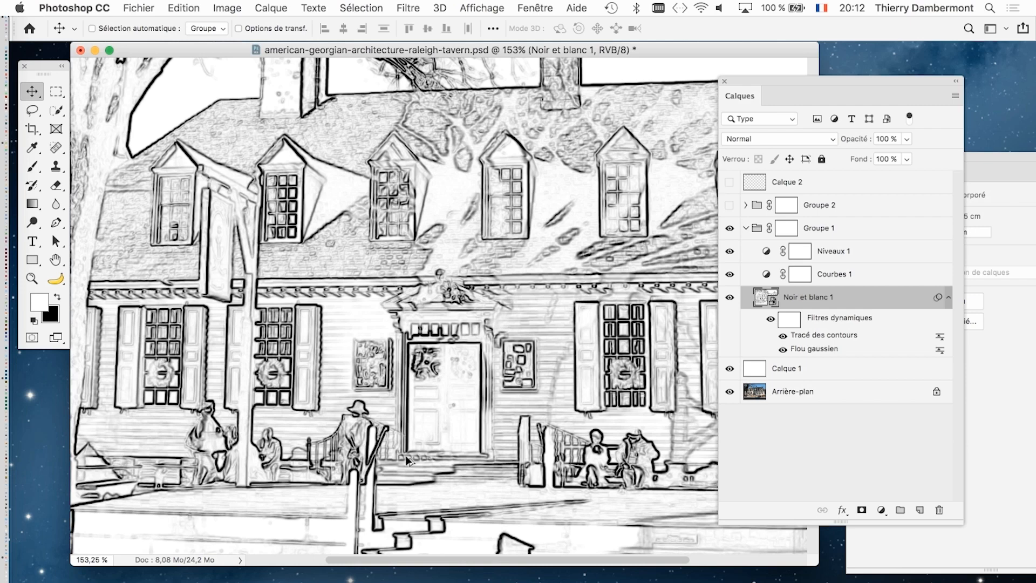
- Open the settings of the Courbes 1 adjustment layer and rearrange the Calques and Propriétés panels so the full curve is accessible
{"action": "scroll", "coordinate": [406, 455], "scroll_direction": "down", "scroll_amount": 2}
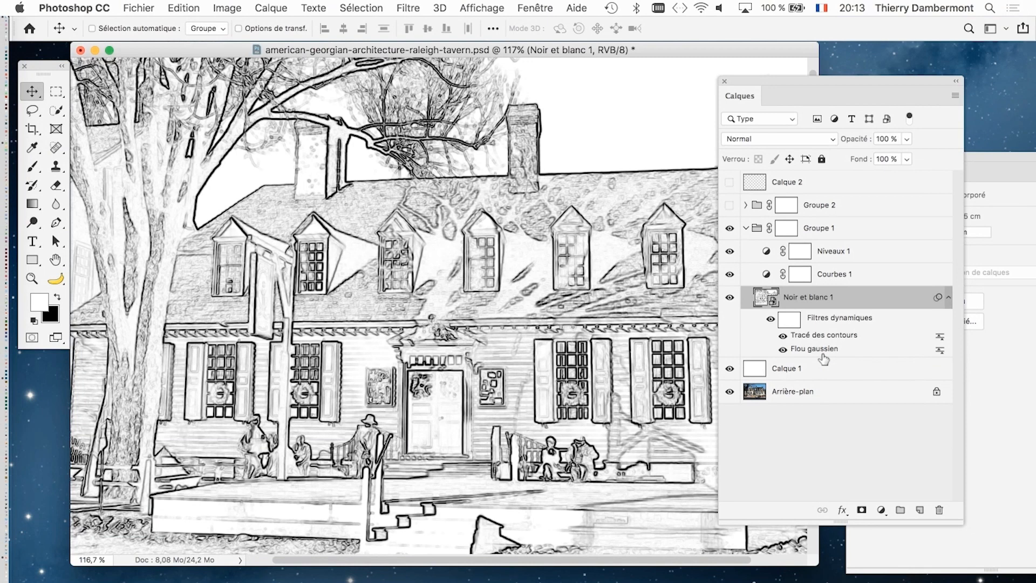
{"action": "left_click_drag", "start_coordinate": [815, 566], "coordinate": [822, 582]}
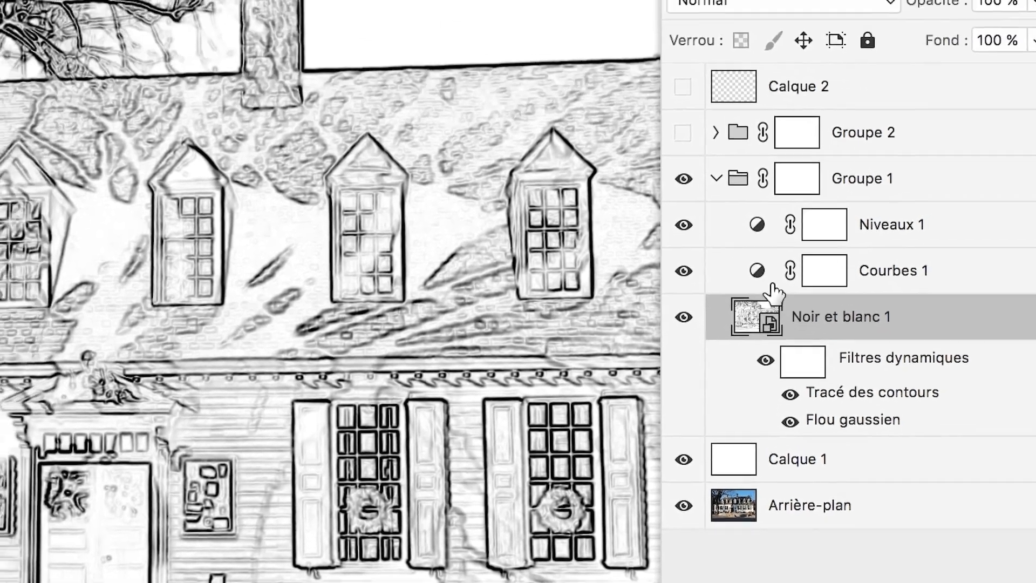
{"action": "left_click", "coordinate": [756, 278]}
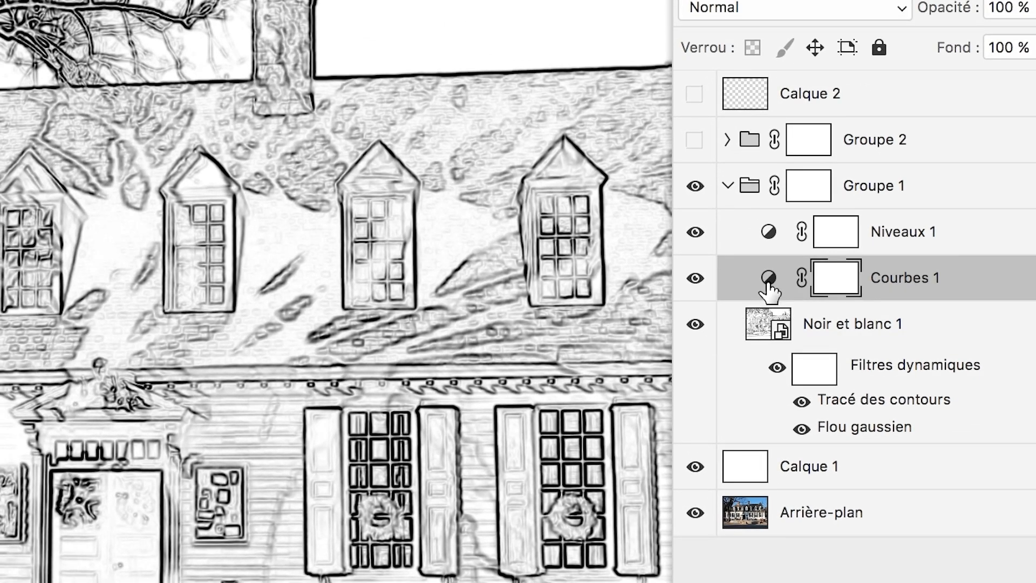
{"action": "left_click", "coordinate": [768, 278]}
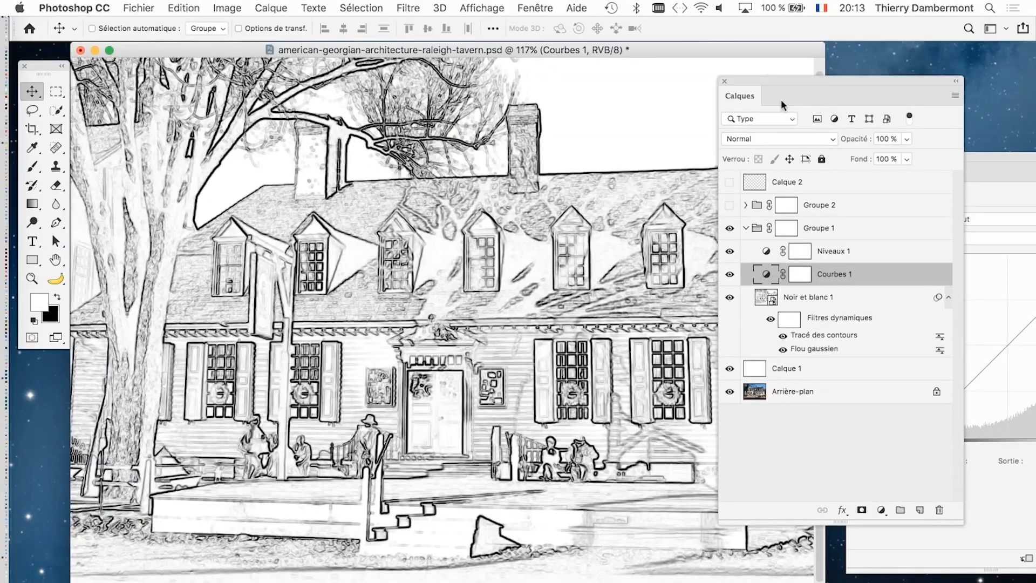
{"action": "left_click_drag", "start_coordinate": [782, 100], "coordinate": [794, 540]}
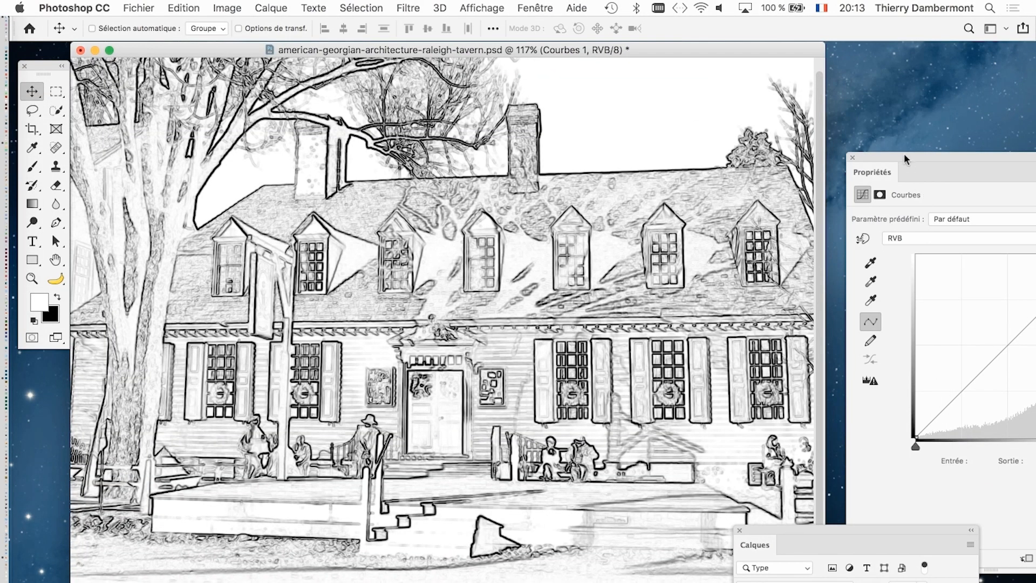
{"action": "left_click_drag", "start_coordinate": [904, 153], "coordinate": [711, 60]}
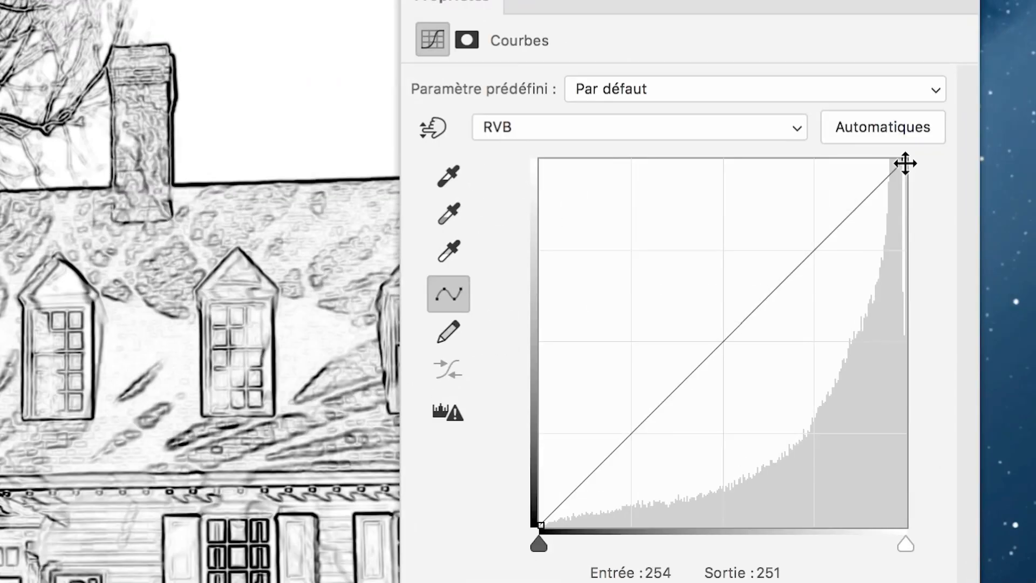
- Steepen the Courbes 1 RVB curve with its white point at input 207, output 255 and its black point at input 95, output 0
{"action": "left_click_drag", "start_coordinate": [905, 163], "coordinate": [849, 158]}
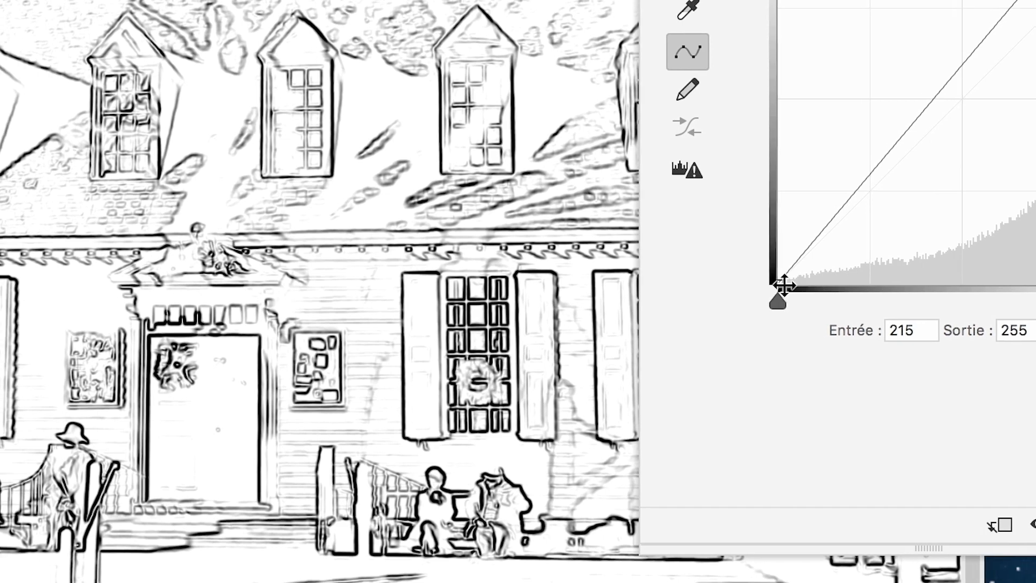
{"action": "left_click_drag", "start_coordinate": [770, 286], "coordinate": [805, 285]}
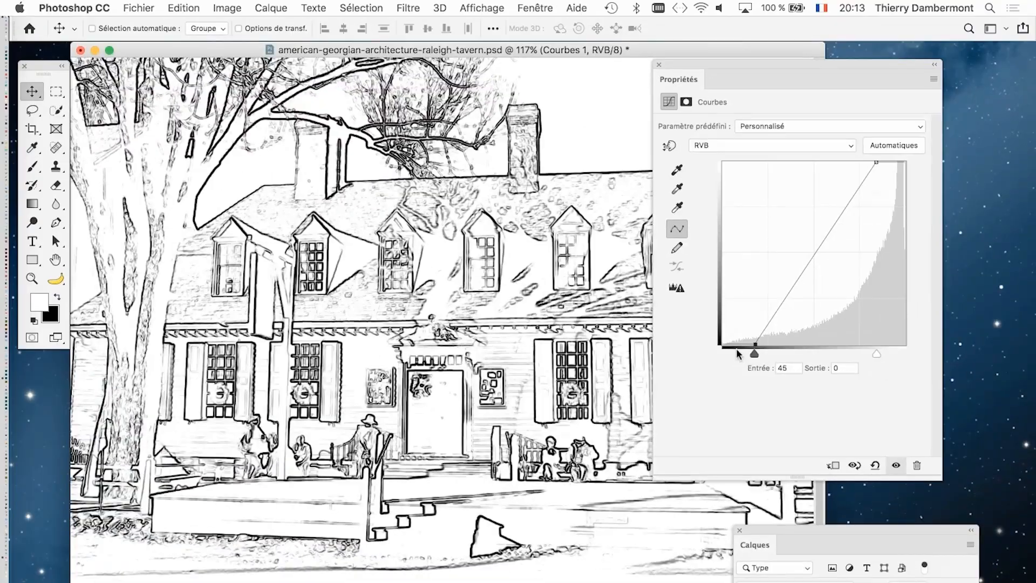
{"action": "mouse_move", "coordinate": [878, 165]}
{"action": "left_mouse_down"}
{"action": "mouse_move", "coordinate": [899, 163]}
{"action": "mouse_move", "coordinate": [877, 163]}
{"action": "left_mouse_up"}
{"action": "left_click_drag", "start_coordinate": [754, 341], "coordinate": [777, 346]}
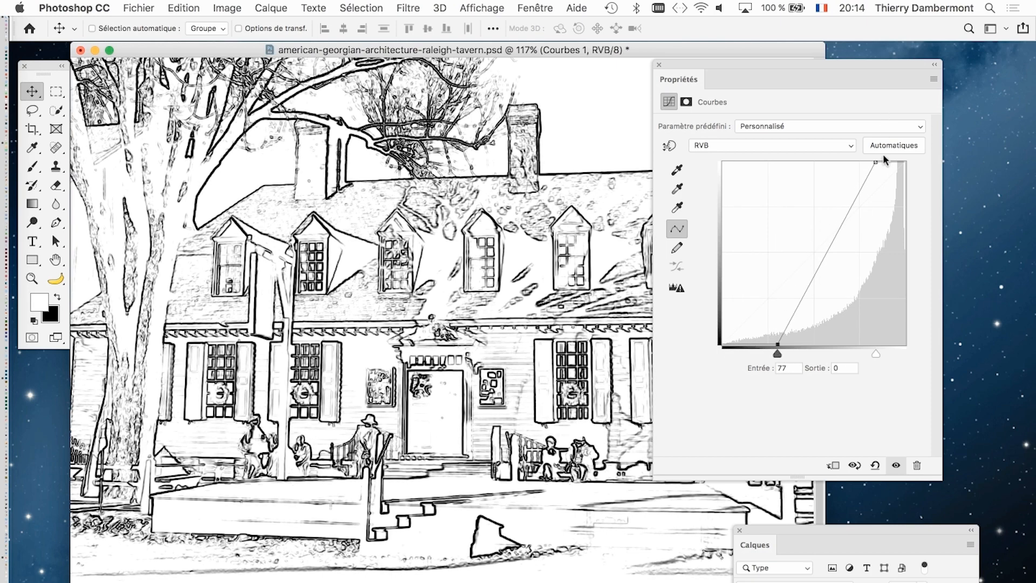
{"action": "left_click_drag", "start_coordinate": [875, 162], "coordinate": [870, 162]}
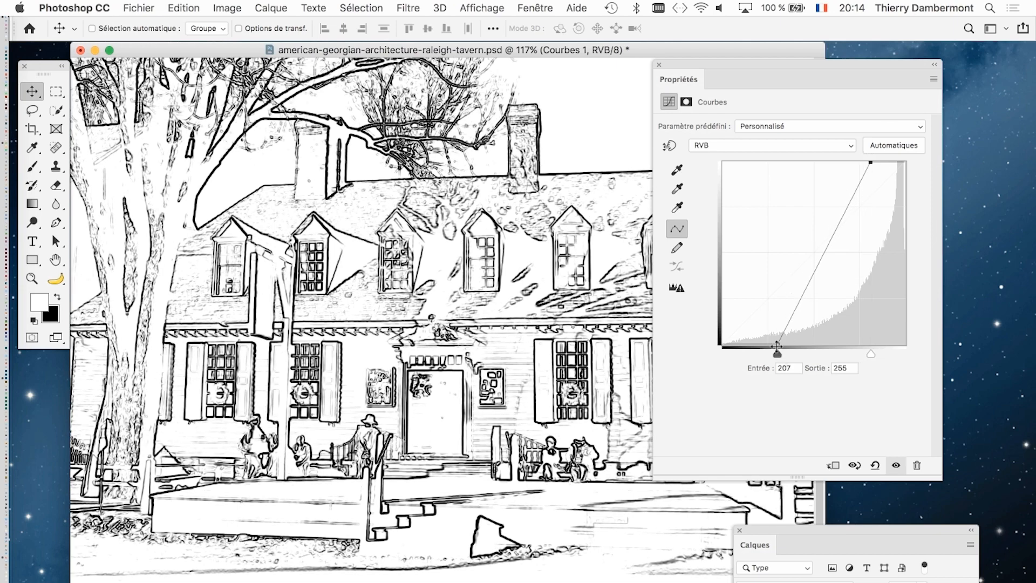
{"action": "left_click_drag", "start_coordinate": [776, 346], "coordinate": [790, 345]}
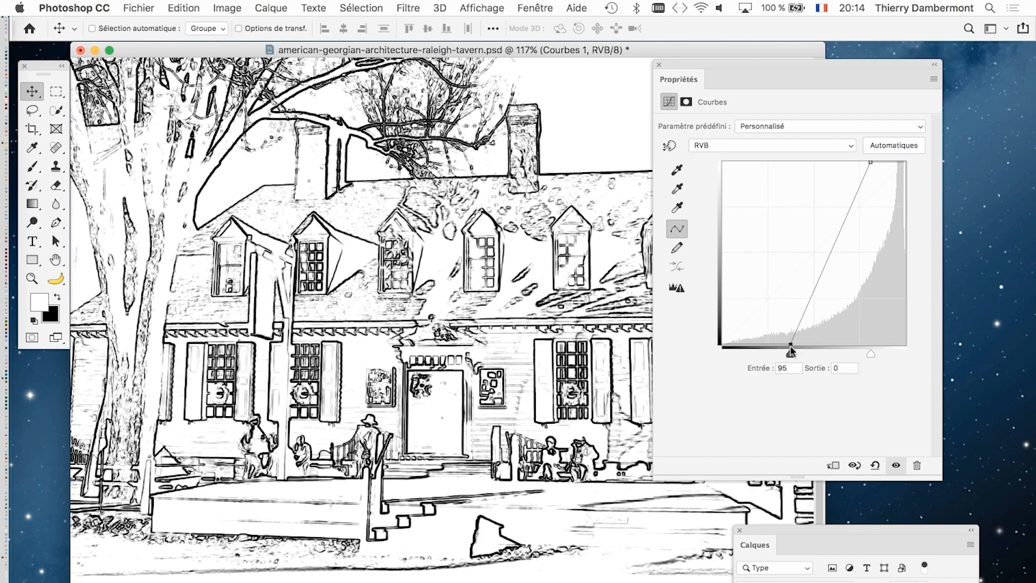
- Close the Propriétés panel and bring the Calques panel back up beside the drawing
{"action": "left_click", "coordinate": [659, 64]}
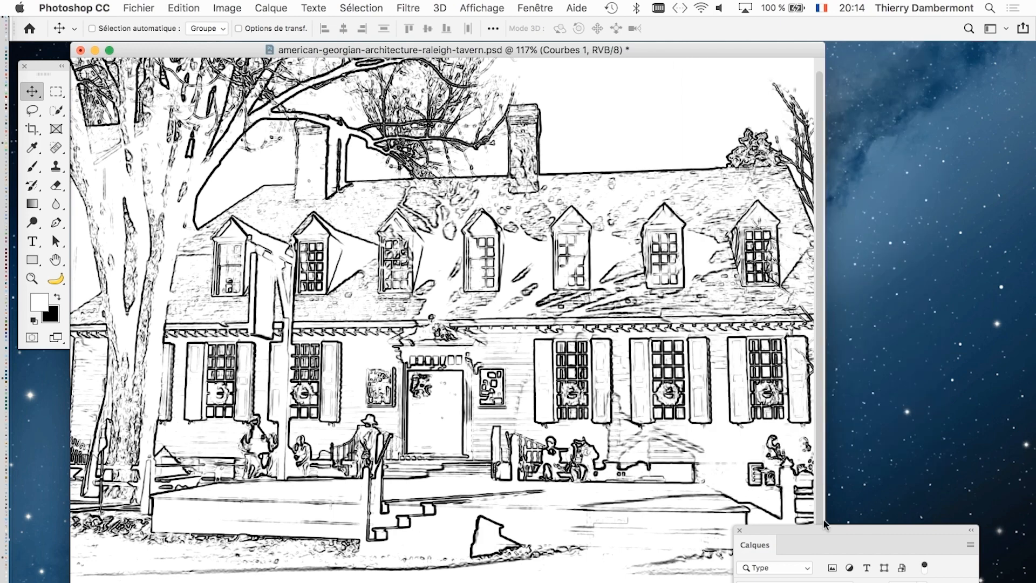
{"action": "left_click_drag", "start_coordinate": [836, 526], "coordinate": [789, 82]}
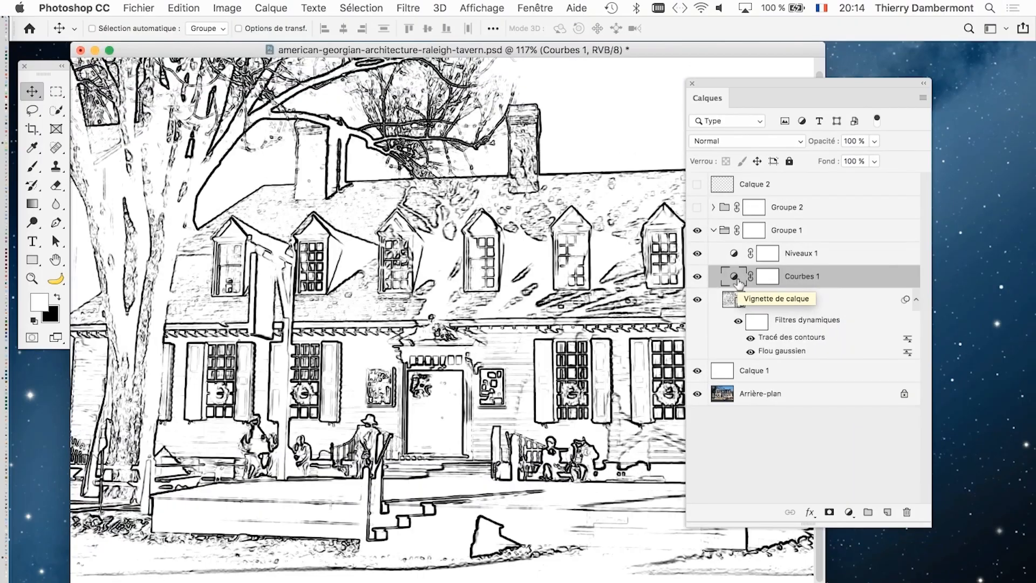
{"action": "left_click_drag", "start_coordinate": [732, 78], "coordinate": [789, 82]}
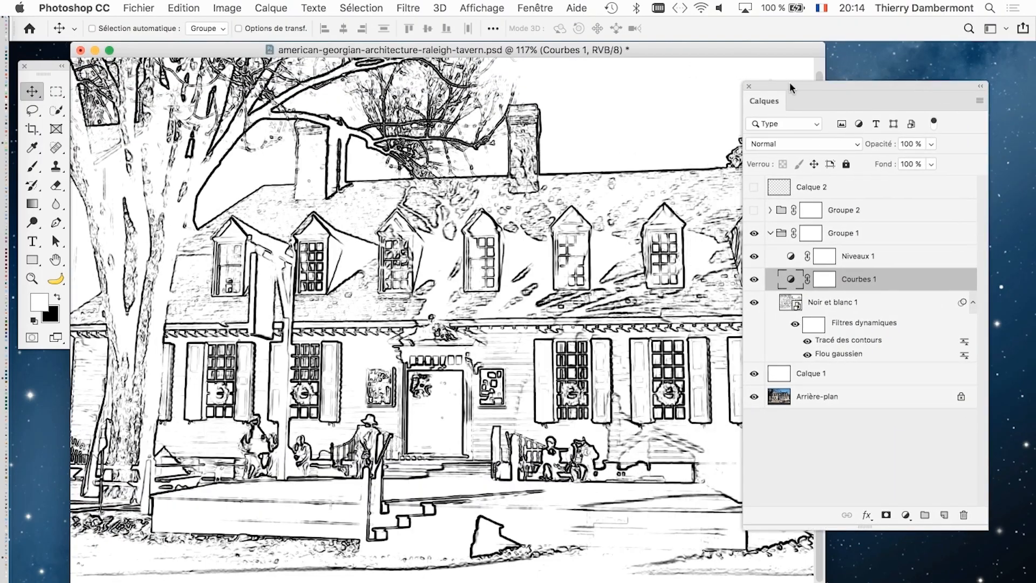
- Set the midtone level of the Niveaux 1 adjustment layer to 0.63
{"action": "left_click", "coordinate": [791, 259]}
{"action": "double_click", "coordinate": [791, 259]}
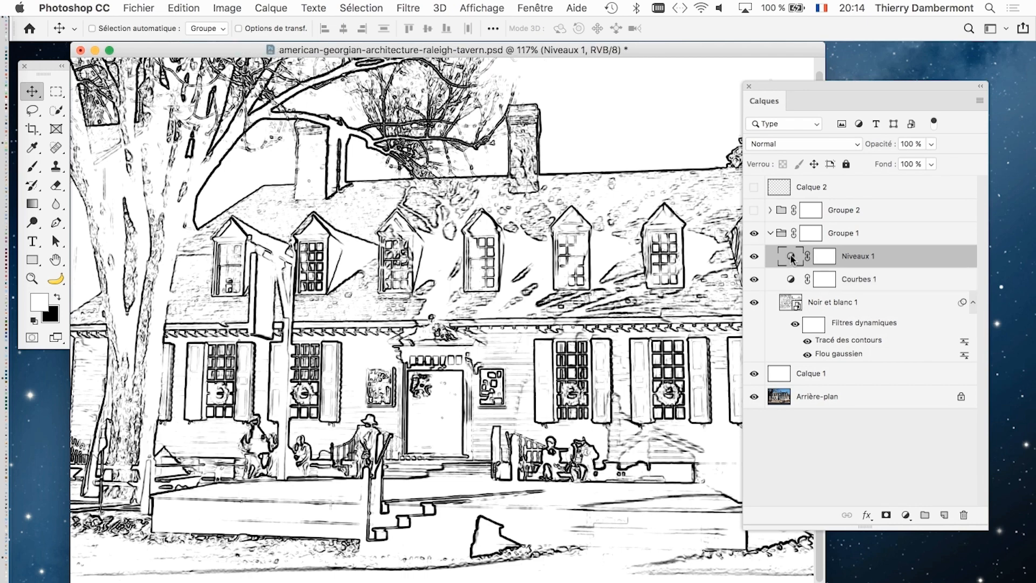
{"action": "left_click_drag", "start_coordinate": [802, 231], "coordinate": [824, 235]}
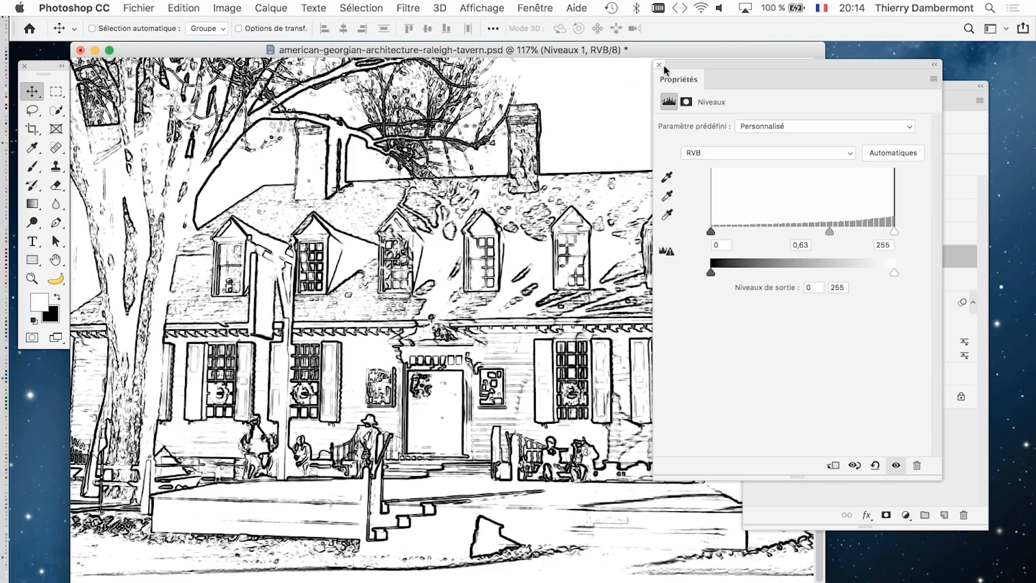
- Close the Propriétés panel, collapse Groupe 1, and show and expand Groupe 2
{"action": "left_click", "coordinate": [658, 65]}
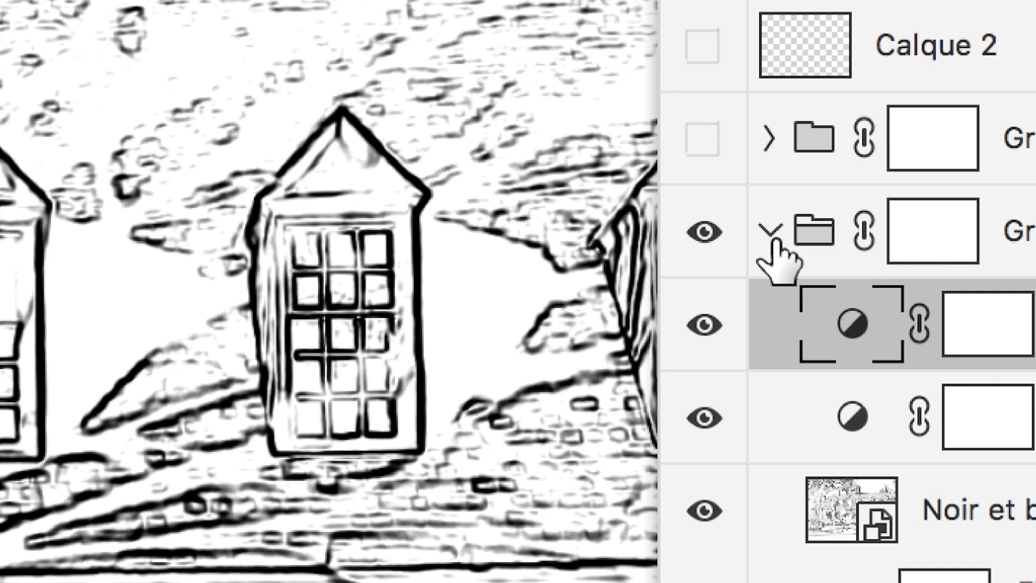
{"action": "left_click", "coordinate": [771, 238]}
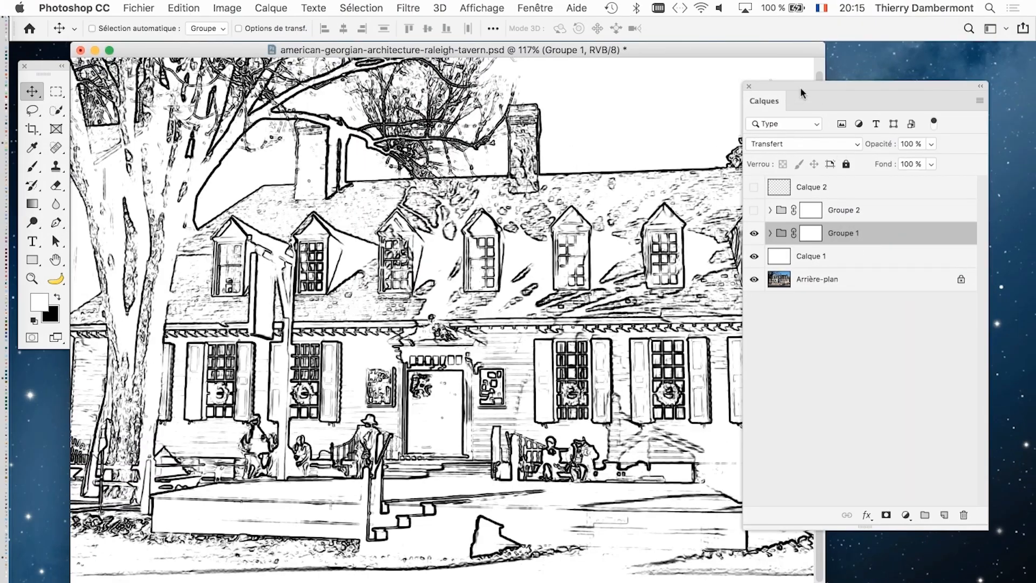
{"action": "left_click_drag", "start_coordinate": [801, 89], "coordinate": [798, 61]}
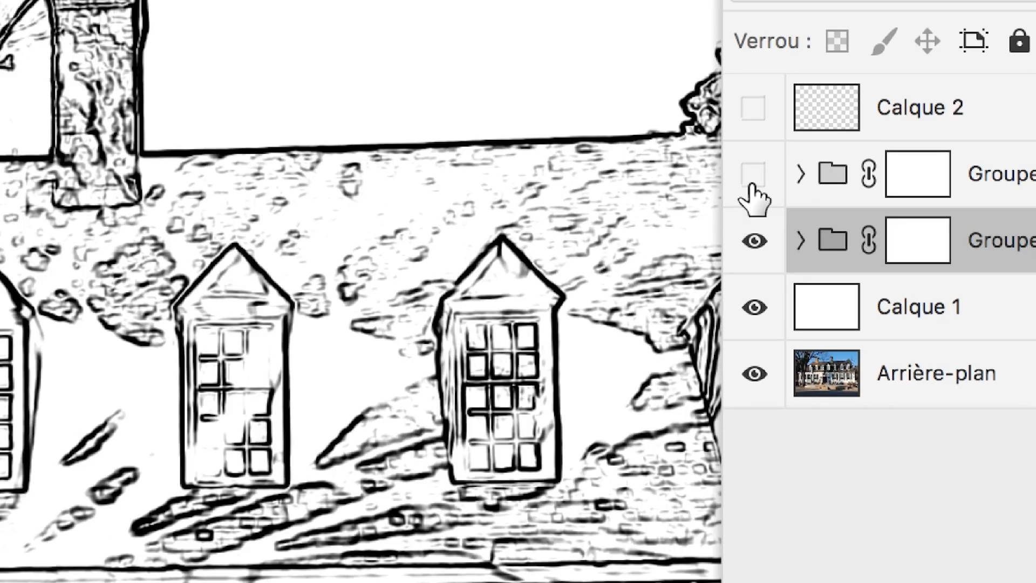
{"action": "left_click", "coordinate": [753, 183]}
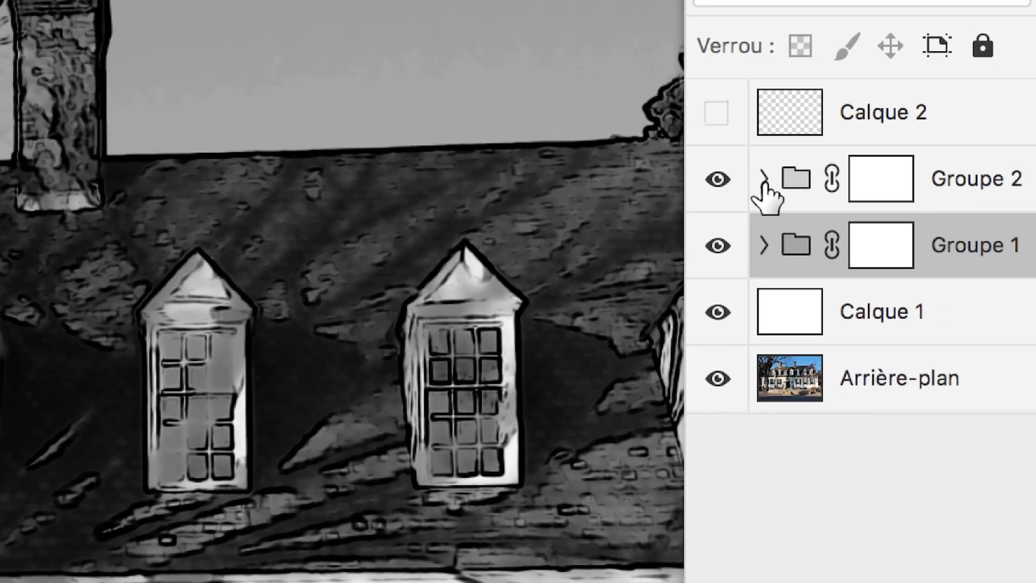
{"action": "left_click", "coordinate": [780, 174]}
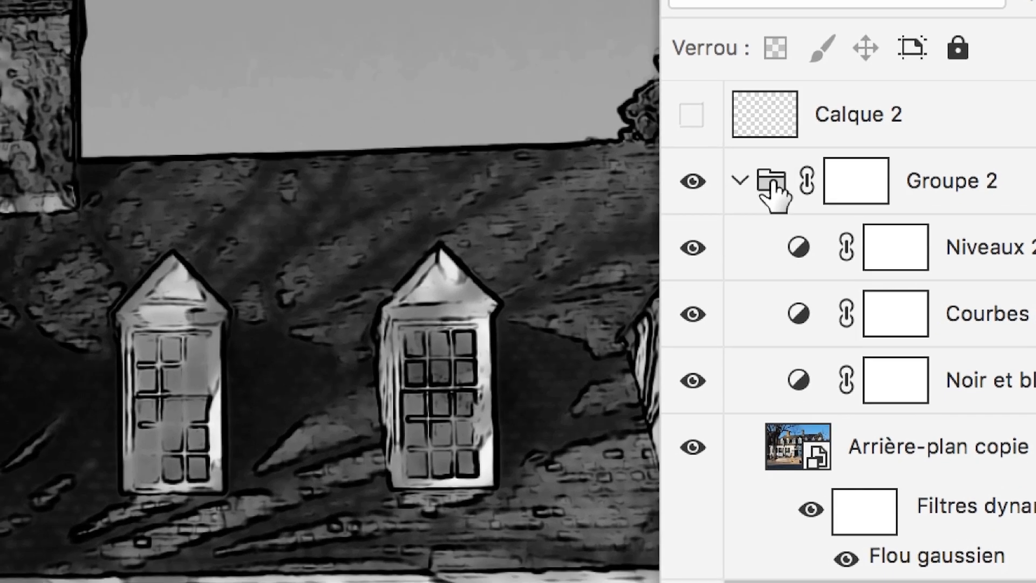
- Try Normal as the blend mode of Groupe 2, and set it to Transfert
{"action": "left_click", "coordinate": [766, 146]}
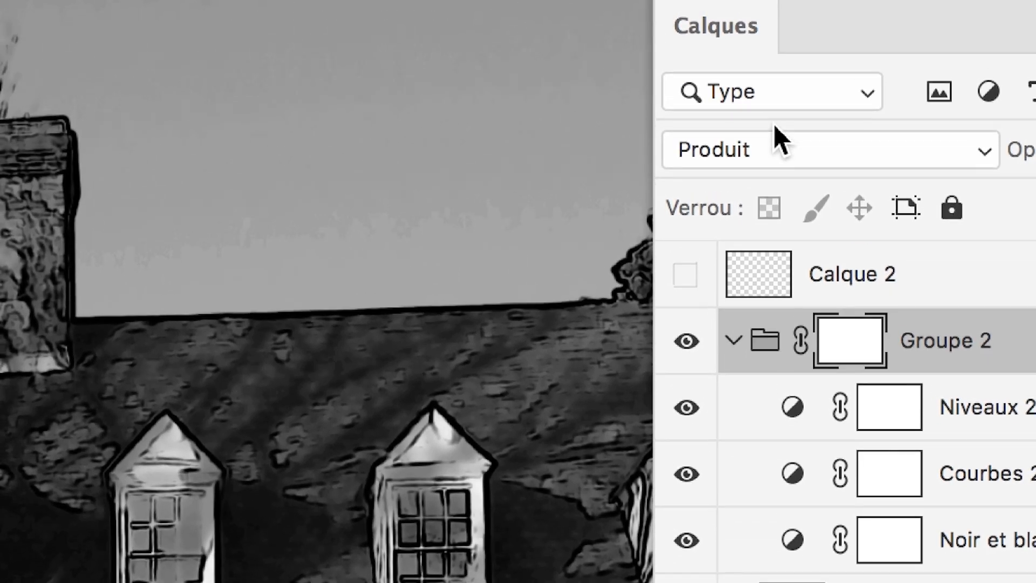
{"action": "left_click", "coordinate": [780, 145]}
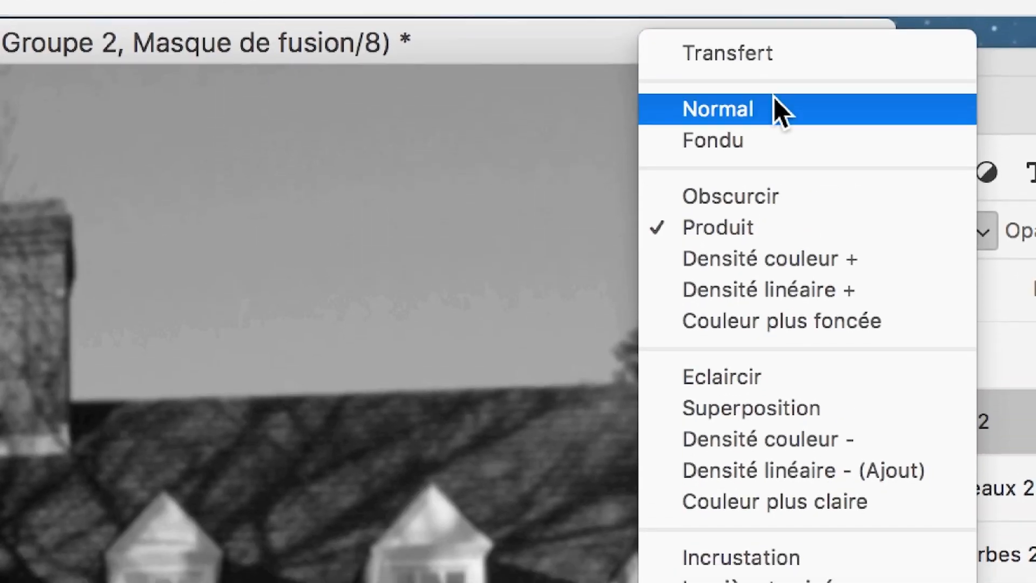
{"action": "left_click", "coordinate": [775, 108]}
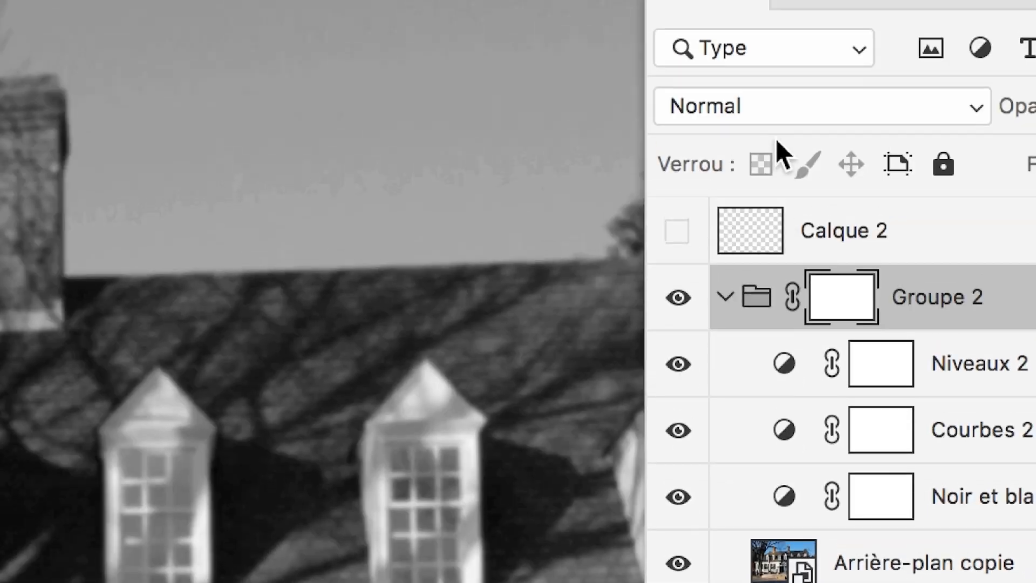
{"action": "left_click", "coordinate": [774, 19]}
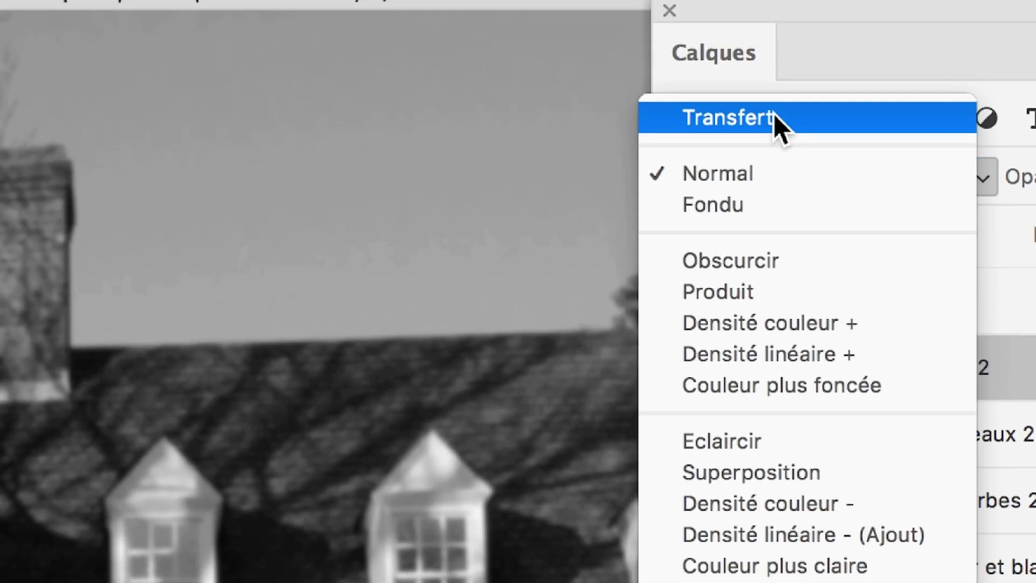
{"action": "left_click", "coordinate": [775, 86]}
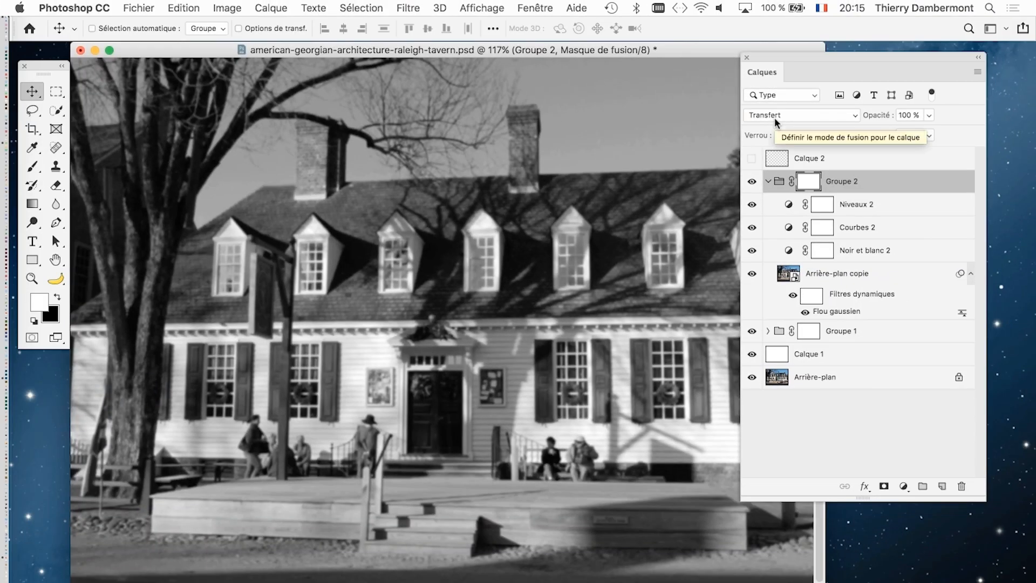
- Brighten the Noir et blanc 2 adjustment with Rouges 245, Jaunes 221, Verts 107, Cyans 279, Bleus 77 and Magentas 194
{"action": "left_click_drag", "start_coordinate": [981, 497], "coordinate": [968, 443]}
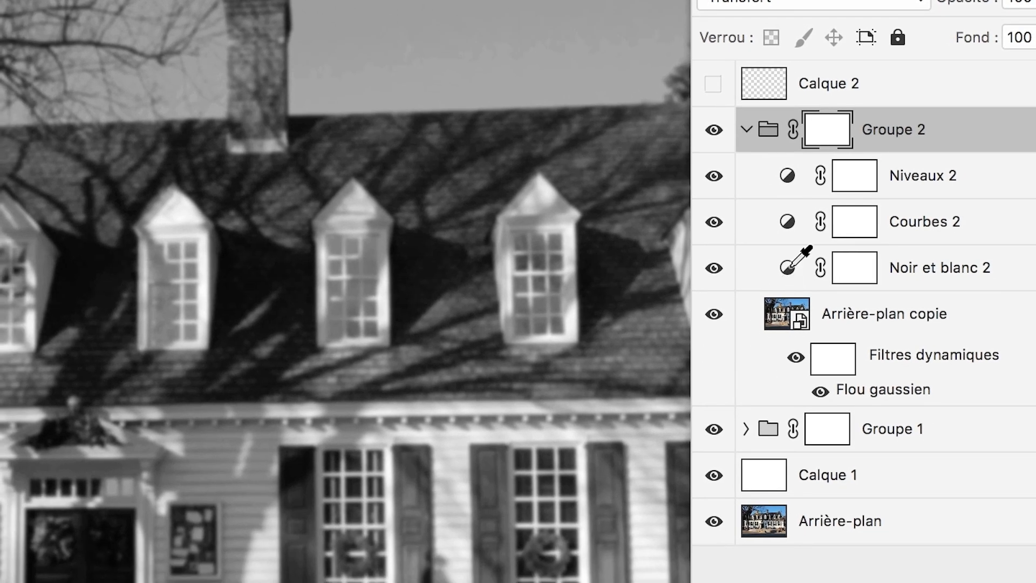
{"action": "left_click", "coordinate": [788, 266]}
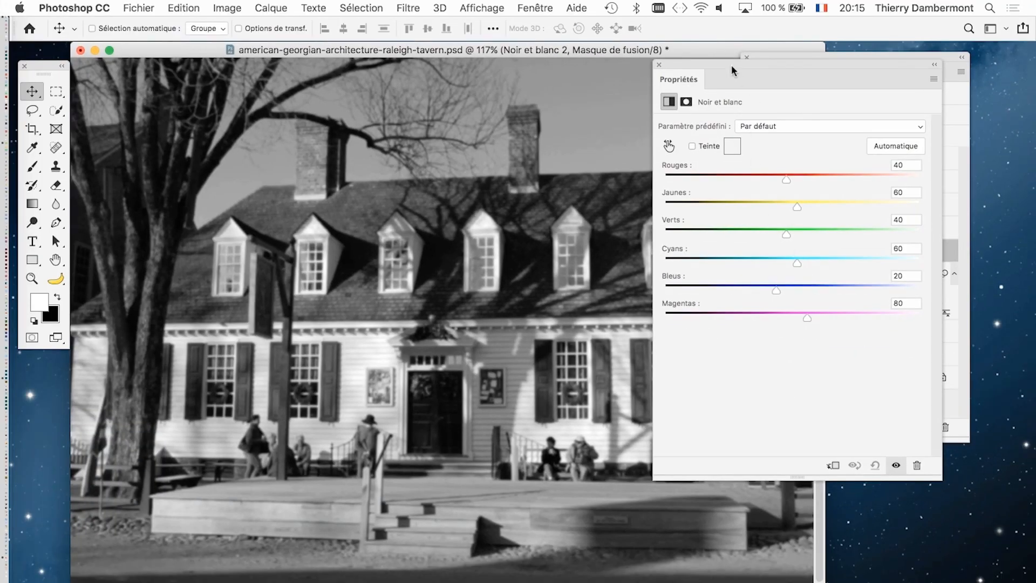
{"action": "left_click_drag", "start_coordinate": [731, 69], "coordinate": [801, 171]}
{"action": "left_click_drag", "start_coordinate": [916, 351], "coordinate": [978, 361]}
{"action": "left_click_drag", "start_coordinate": [884, 333], "coordinate": [947, 303]}
{"action": "left_click_drag", "start_coordinate": [856, 280], "coordinate": [960, 276]}
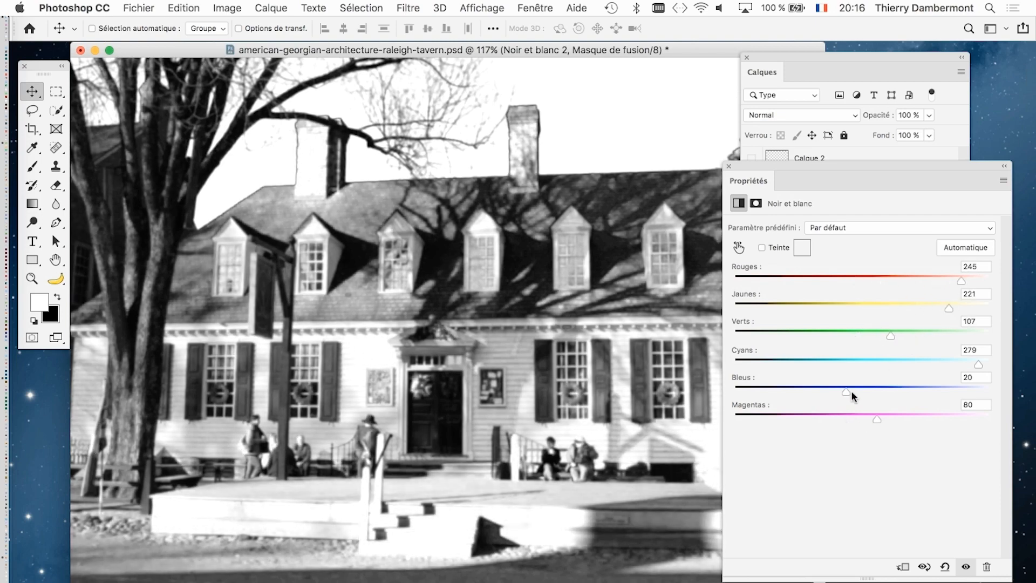
{"action": "left_click_drag", "start_coordinate": [853, 395], "coordinate": [877, 386]}
{"action": "left_click_drag", "start_coordinate": [883, 424], "coordinate": [936, 424]}
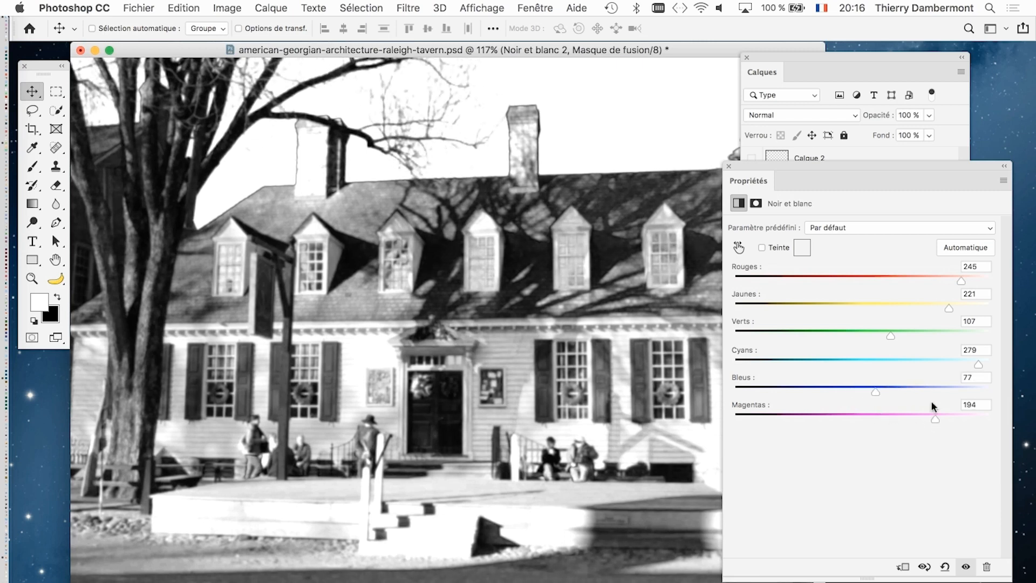
- Refine Noir et blanc 2 to Rouges 300, Jaunes 300, Verts 258, Cyans 300, Bleus 62 and Magentas 224, and close its settings
{"action": "left_click_drag", "start_coordinate": [960, 282], "coordinate": [1002, 287]}
{"action": "left_click_drag", "start_coordinate": [948, 310], "coordinate": [1022, 294]}
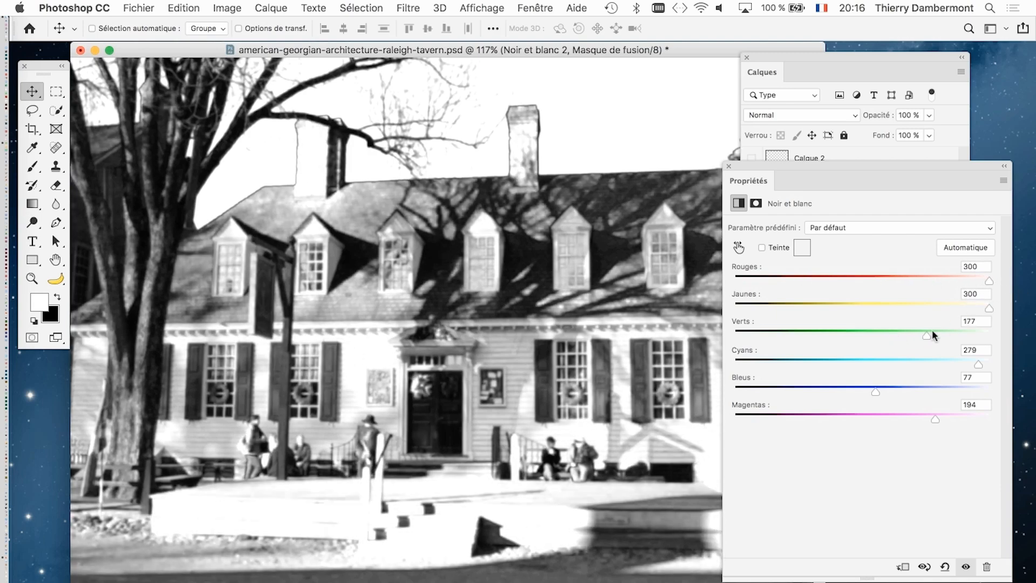
{"action": "left_click_drag", "start_coordinate": [949, 329], "coordinate": [923, 330]}
{"action": "left_click_drag", "start_coordinate": [969, 370], "coordinate": [992, 364]}
{"action": "mouse_move", "coordinate": [883, 395]}
{"action": "left_mouse_down"}
{"action": "mouse_move", "coordinate": [943, 393]}
{"action": "mouse_move", "coordinate": [889, 391]}
{"action": "left_mouse_up"}
{"action": "mouse_move", "coordinate": [932, 417]}
{"action": "left_mouse_down"}
{"action": "mouse_move", "coordinate": [739, 417]}
{"action": "mouse_move", "coordinate": [938, 416]}
{"action": "left_mouse_up"}
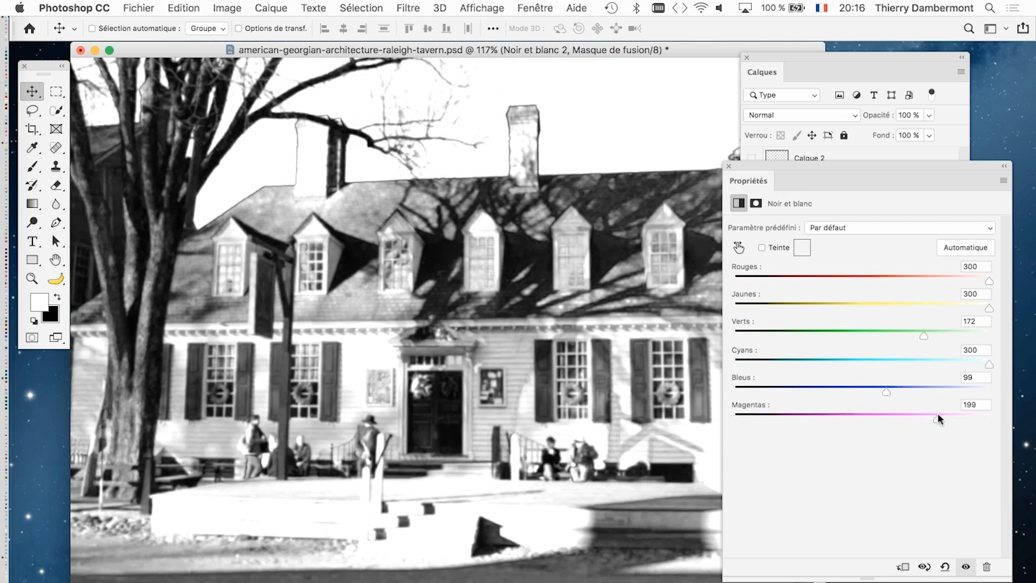
{"action": "left_click_drag", "start_coordinate": [887, 392], "coordinate": [868, 390]}
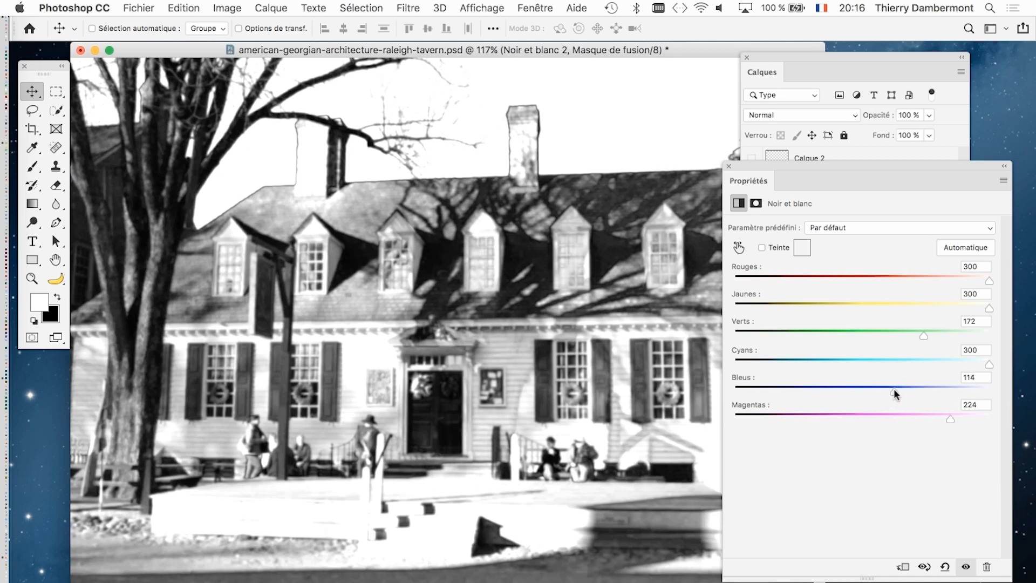
{"action": "left_click_drag", "start_coordinate": [924, 334], "coordinate": [957, 335]}
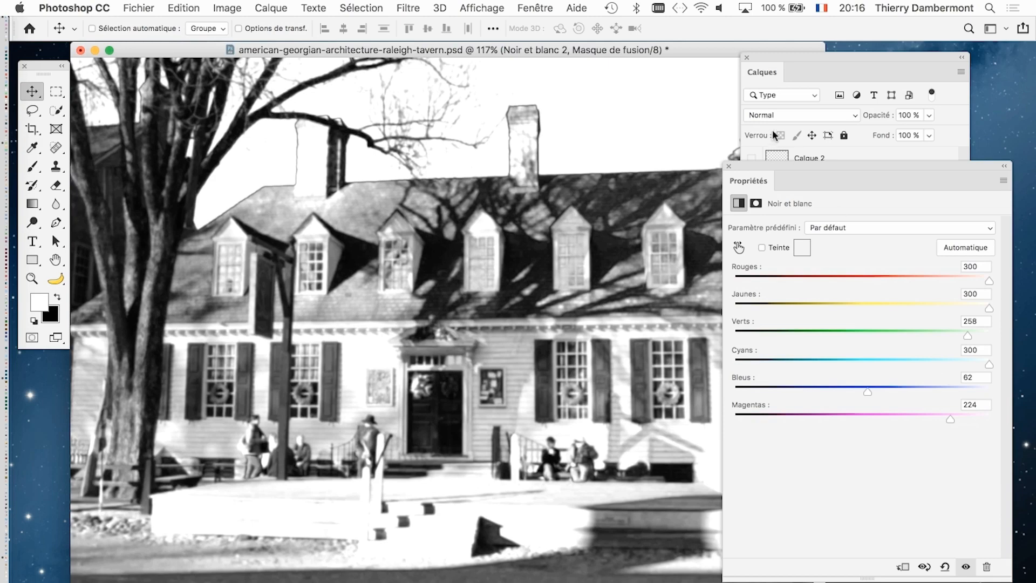
{"action": "left_click", "coordinate": [729, 166]}
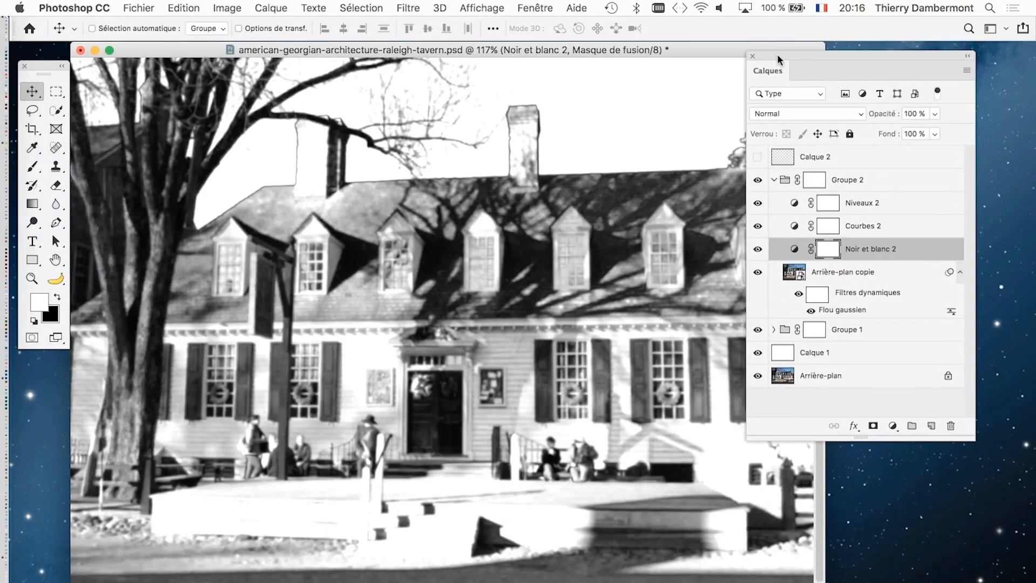
- Open the settings of the Courbes 2 adjustment layer and rearrange the Calques and Propriétés panels so the full curve is accessible
{"action": "left_click_drag", "start_coordinate": [777, 54], "coordinate": [807, 78]}
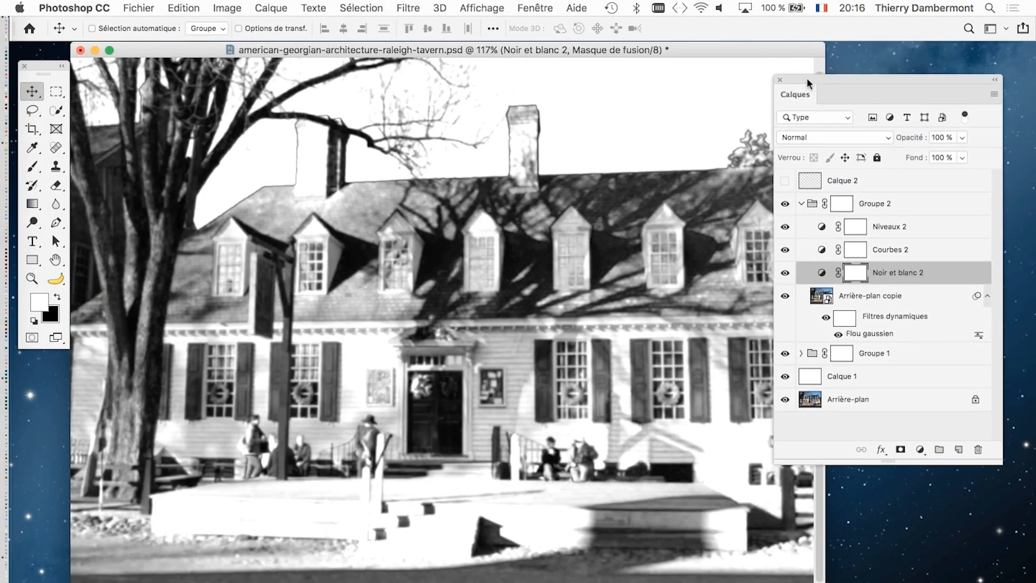
{"action": "left_click", "coordinate": [822, 253]}
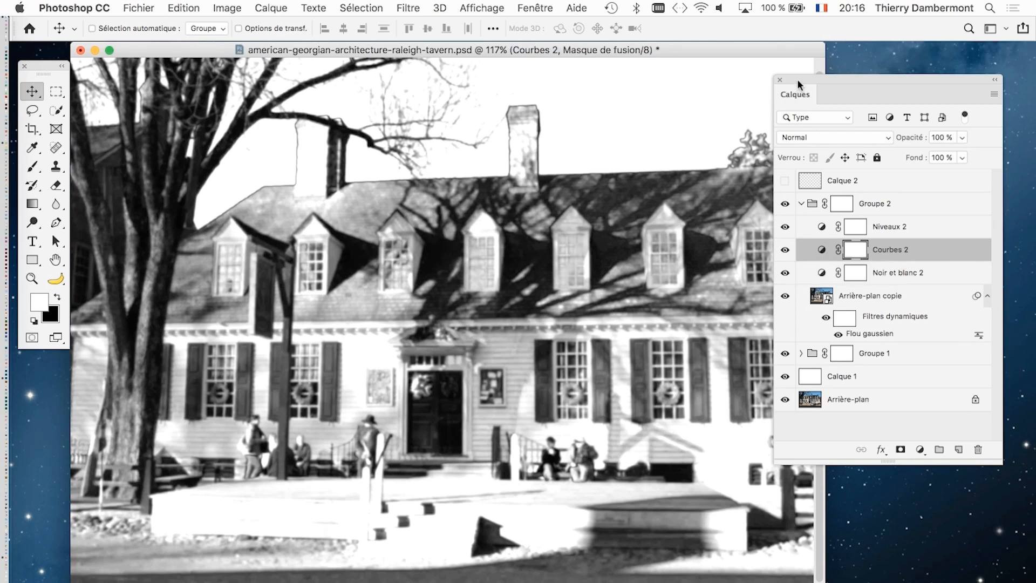
{"action": "left_click_drag", "start_coordinate": [798, 79], "coordinate": [822, 76]}
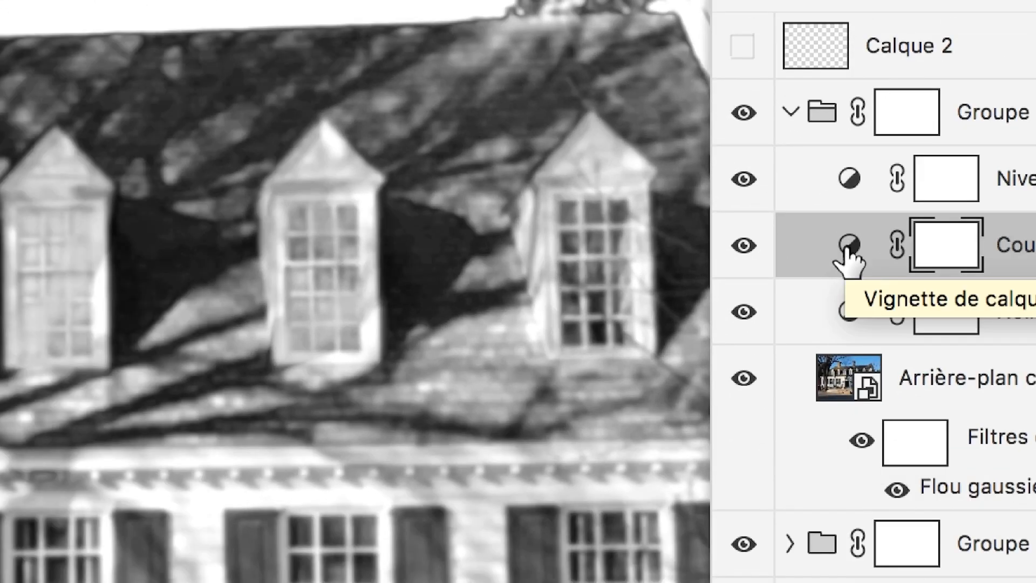
{"action": "double_click", "coordinate": [848, 248]}
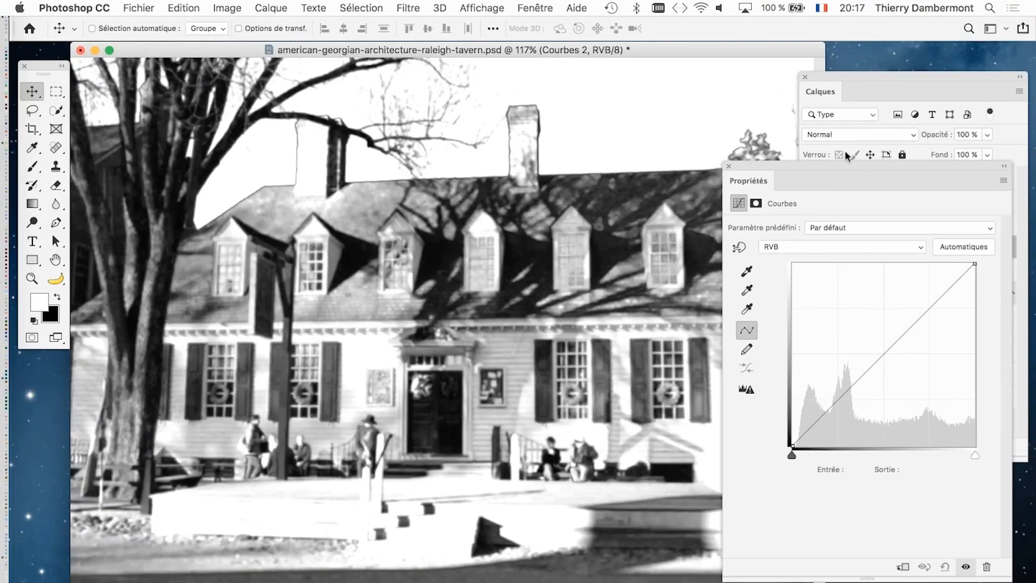
{"action": "left_click_drag", "start_coordinate": [834, 162], "coordinate": [857, 114]}
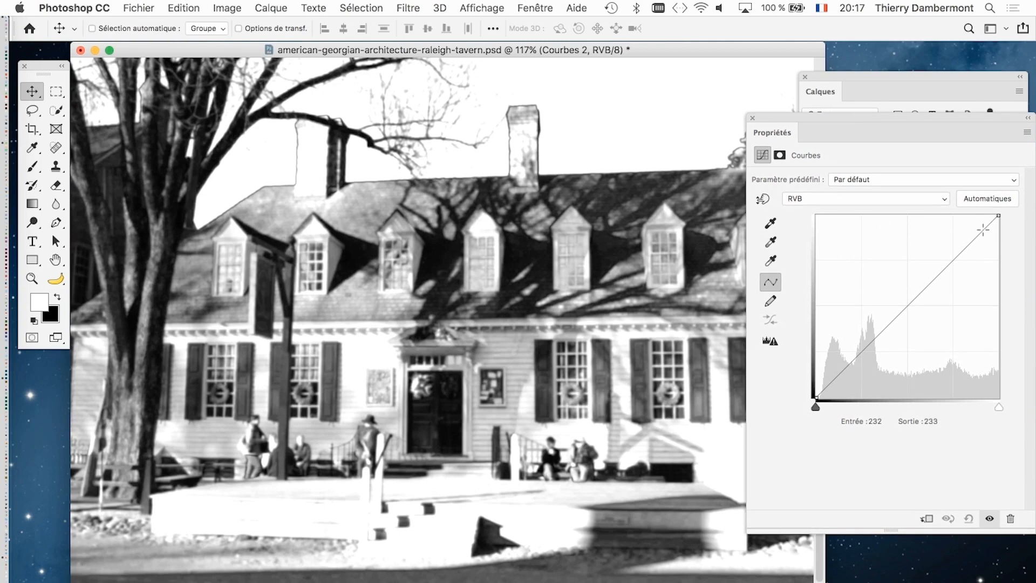
- Steepen the Courbes 2 RVB curve with input/output points 98/32, 145/192 and 172/246, and close its settings
{"action": "left_click_drag", "start_coordinate": [983, 229], "coordinate": [951, 224]}
{"action": "left_click_drag", "start_coordinate": [879, 286], "coordinate": [885, 351]}
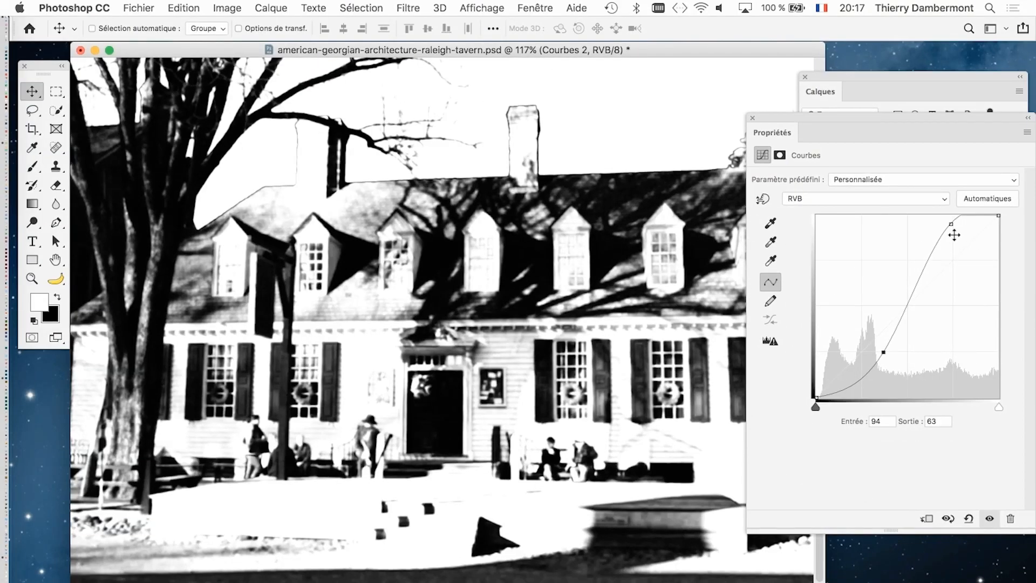
{"action": "left_click_drag", "start_coordinate": [954, 234], "coordinate": [947, 241]}
{"action": "left_click_drag", "start_coordinate": [883, 352], "coordinate": [887, 377]}
{"action": "left_click_drag", "start_coordinate": [943, 239], "coordinate": [938, 284]}
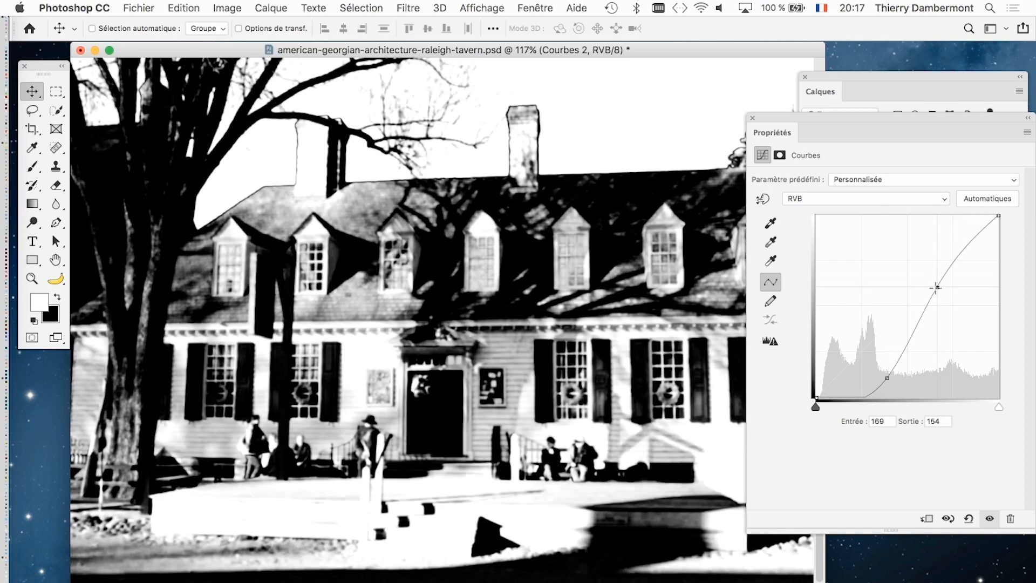
{"action": "mouse_move", "coordinate": [887, 378]}
{"action": "left_mouse_down"}
{"action": "mouse_move", "coordinate": [913, 377]}
{"action": "mouse_move", "coordinate": [879, 374]}
{"action": "left_mouse_up"}
{"action": "left_click_drag", "start_coordinate": [938, 283], "coordinate": [920, 258]}
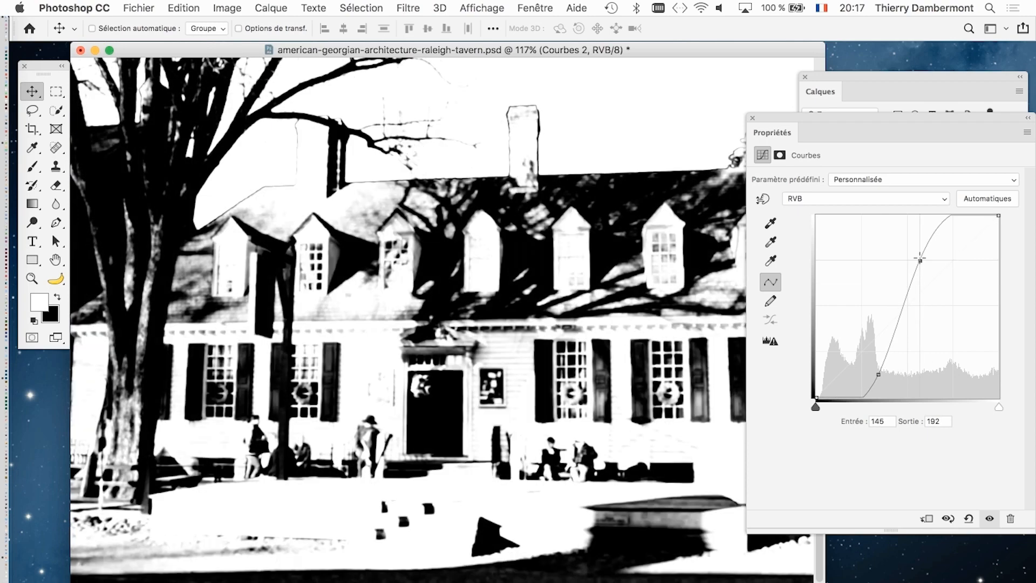
{"action": "left_click_drag", "start_coordinate": [931, 218], "coordinate": [940, 221]}
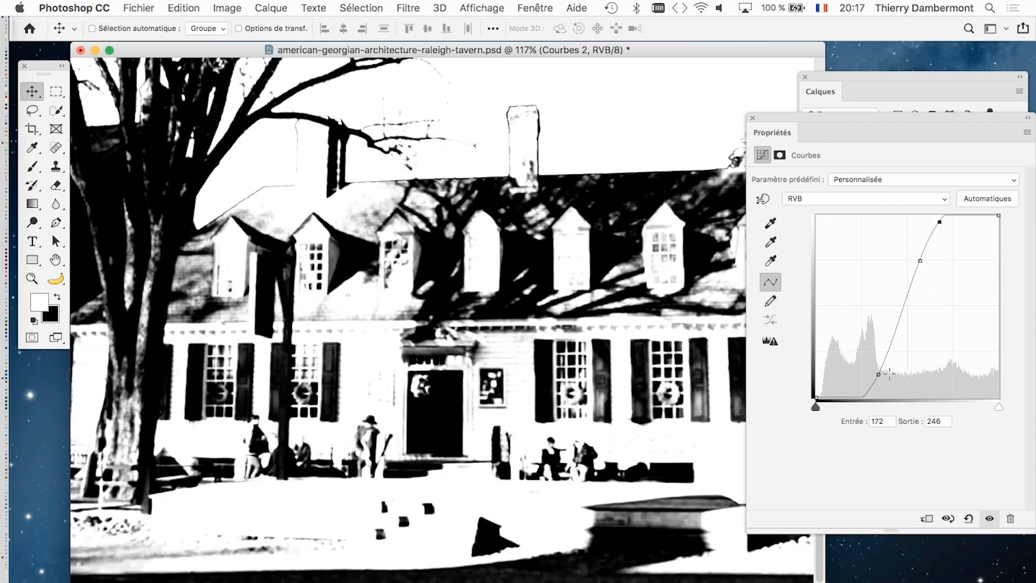
{"action": "left_click_drag", "start_coordinate": [878, 374], "coordinate": [886, 374]}
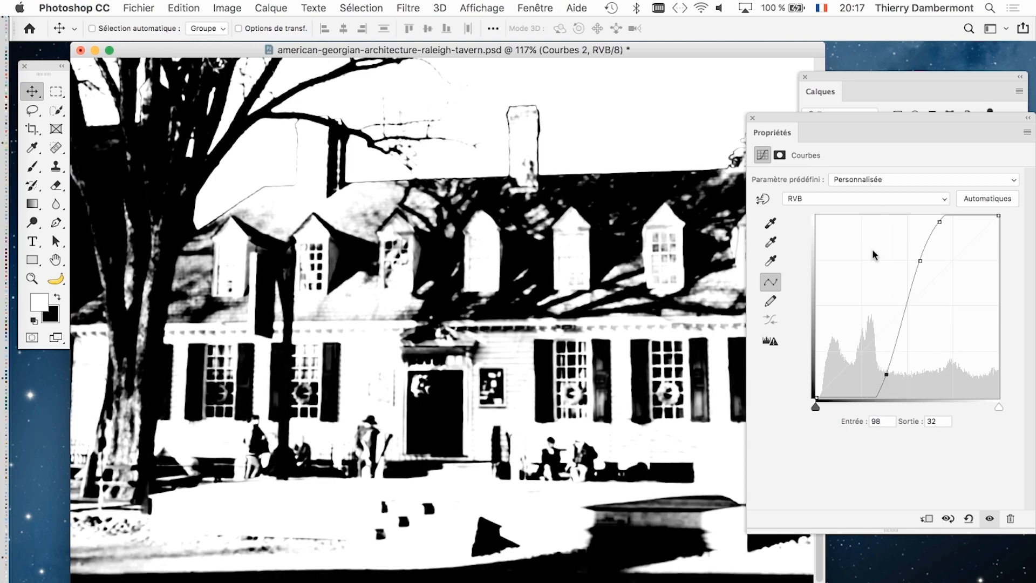
{"action": "left_click_drag", "start_coordinate": [852, 123], "coordinate": [702, 364]}
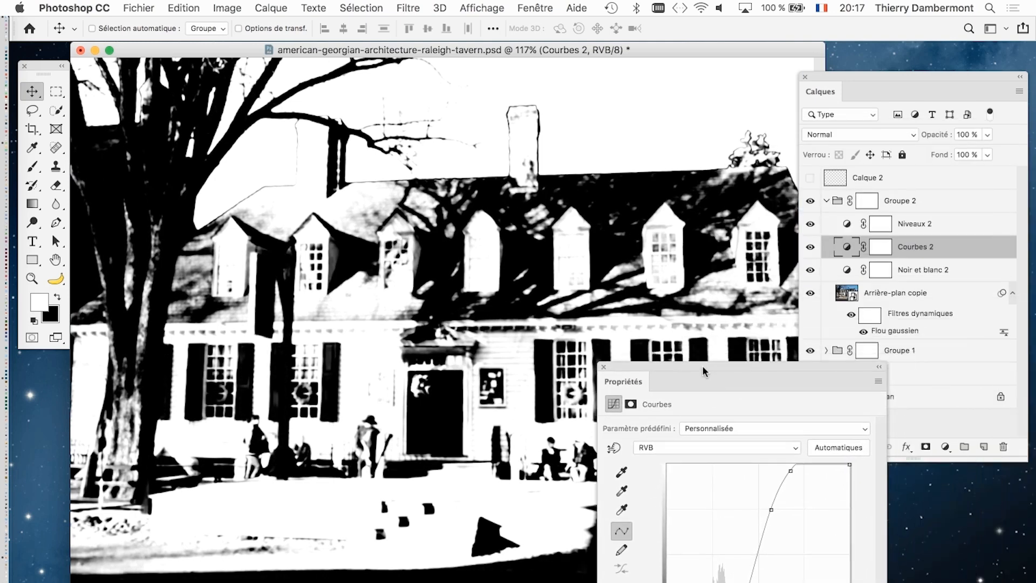
{"action": "left_click", "coordinate": [600, 363]}
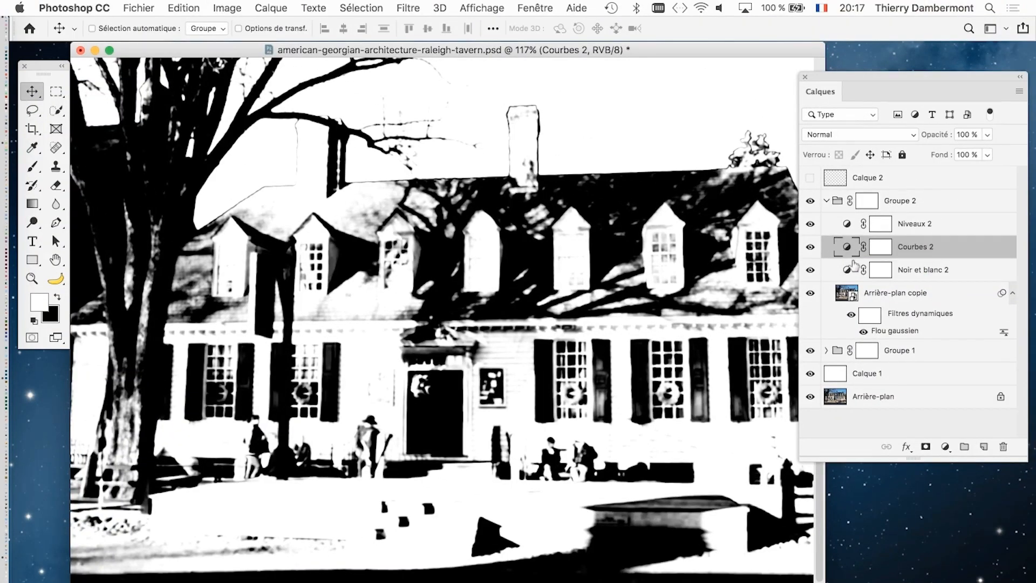
- Set the midtone level of the Niveaux 2 adjustment layer to 2.77 and close its settings
{"action": "left_click", "coordinate": [854, 231]}
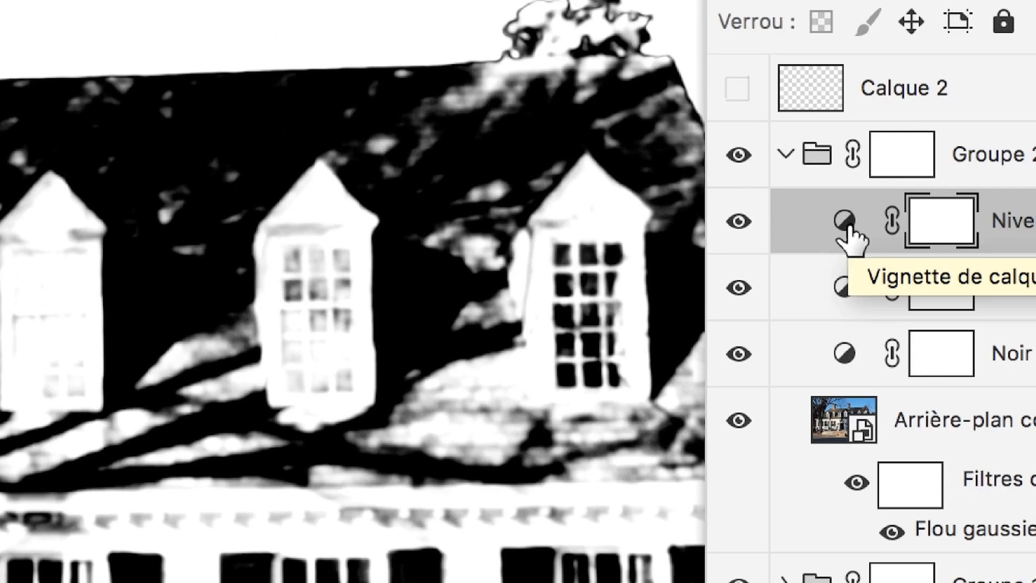
{"action": "left_click", "coordinate": [845, 224]}
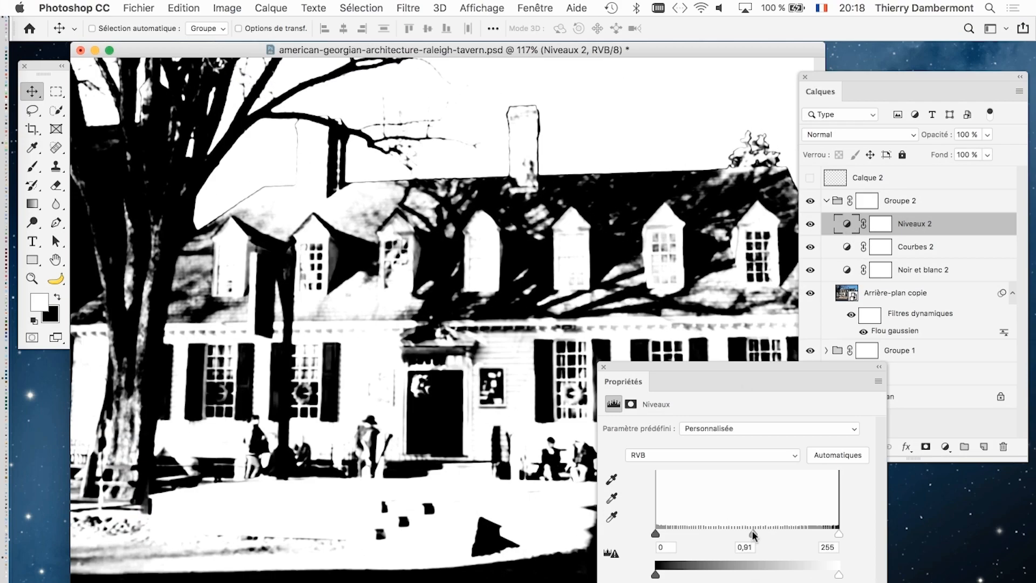
{"action": "left_click_drag", "start_coordinate": [752, 531], "coordinate": [686, 528]}
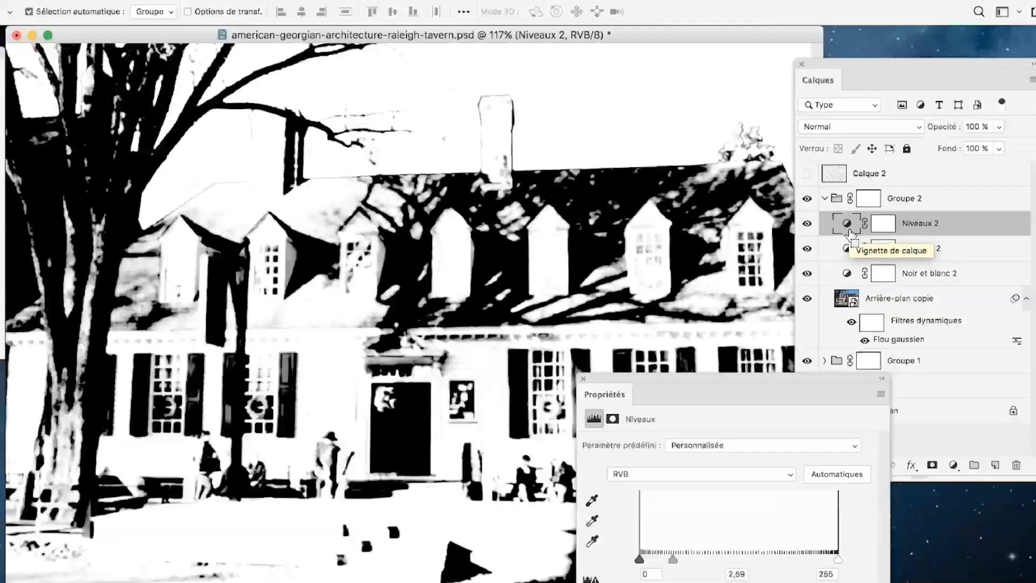
{"action": "left_click_drag", "start_coordinate": [674, 558], "coordinate": [668, 558]}
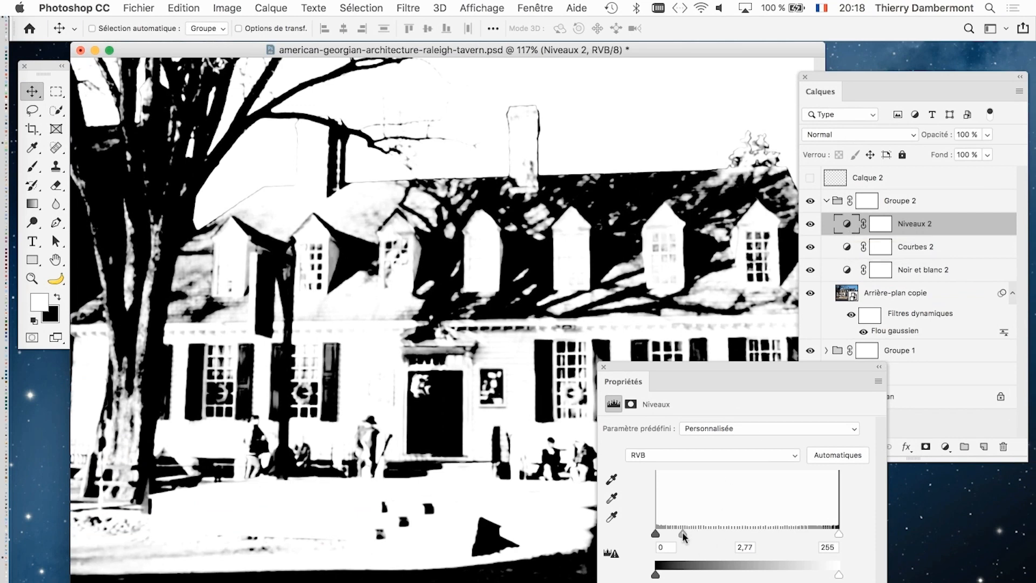
{"action": "left_click", "coordinate": [604, 367]}
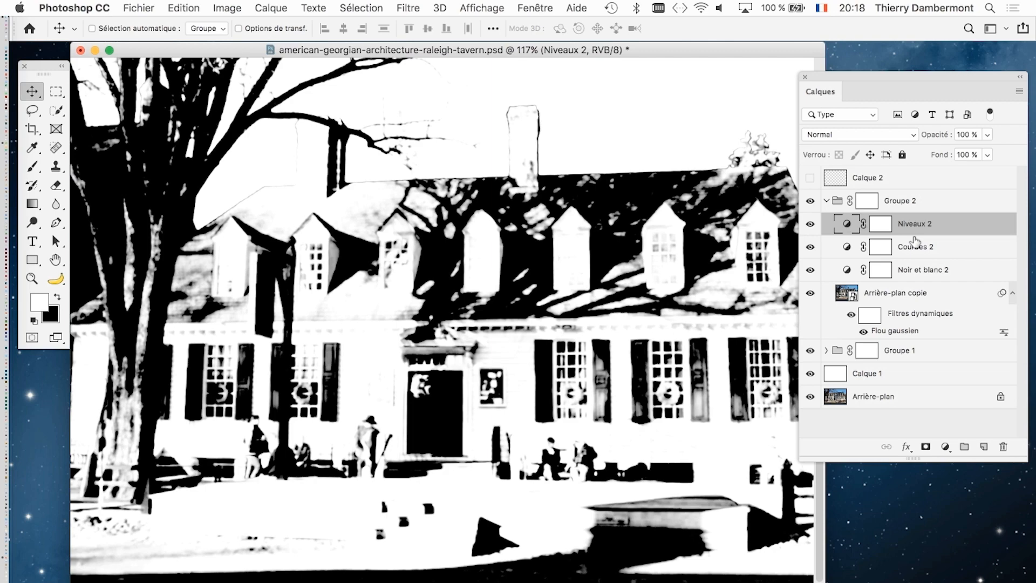
- Save a copy of the document in Photoshop format under the name american-georgian-02.psd, keeping its layers
{"action": "left_click", "coordinate": [129, 6]}
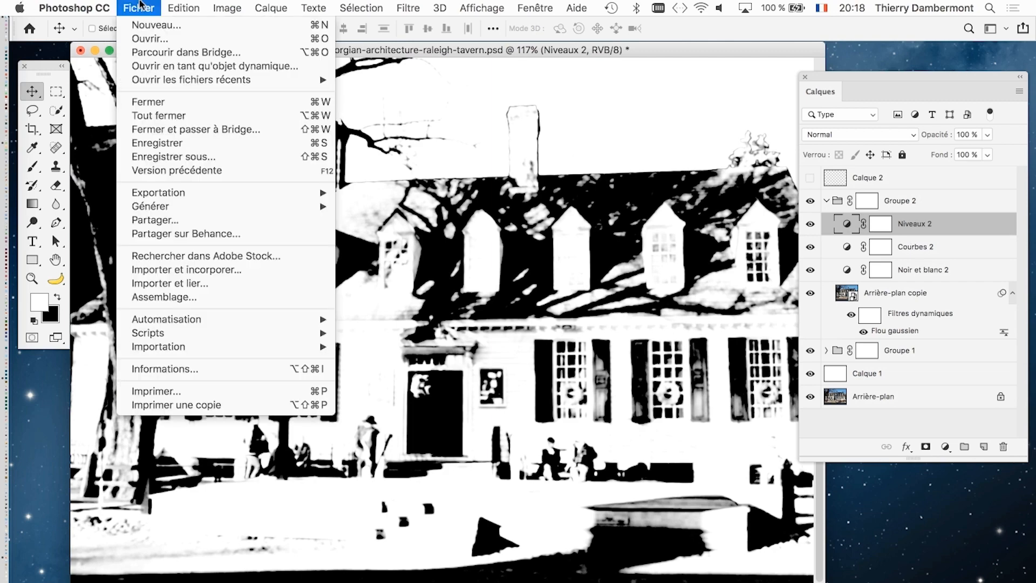
{"action": "left_click", "coordinate": [209, 157]}
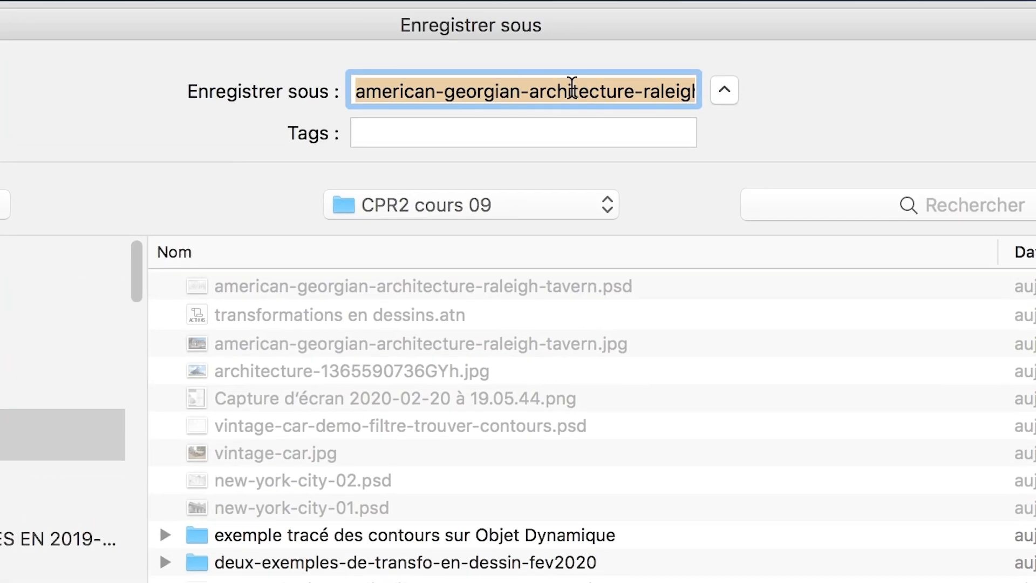
{"action": "left_click", "coordinate": [571, 86]}
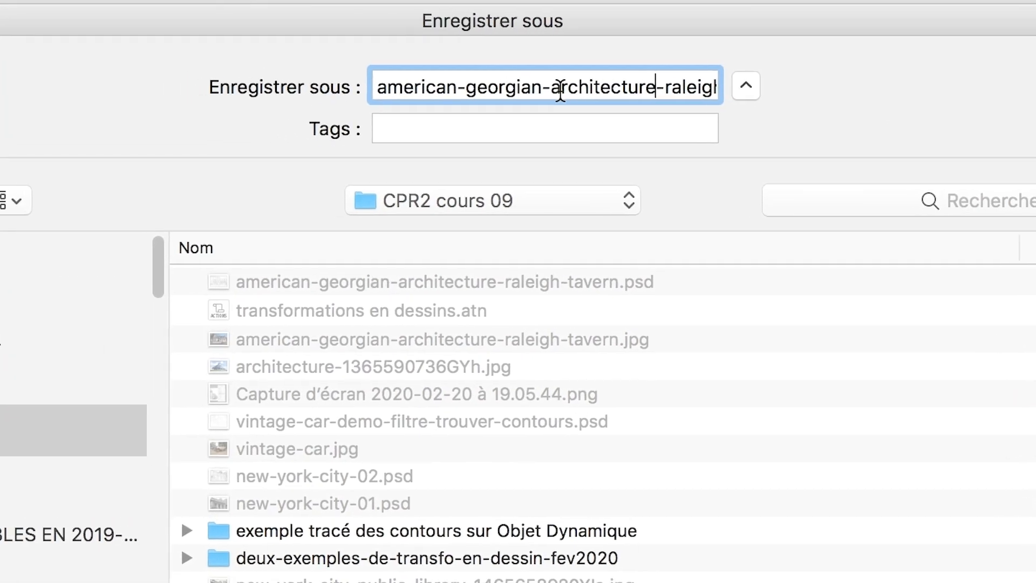
{"action": "left_click_drag", "start_coordinate": [559, 92], "coordinate": [679, 101]}
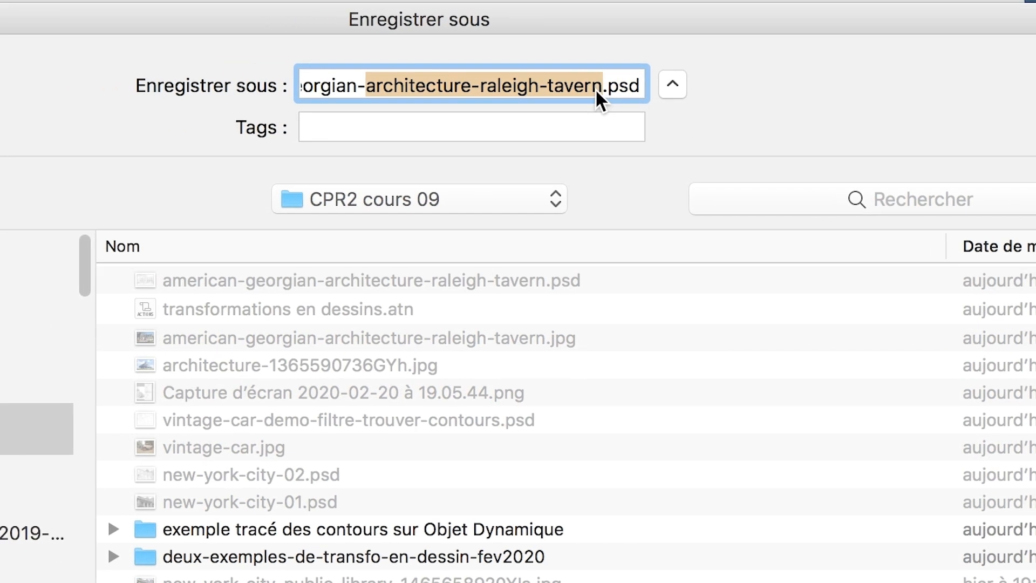
{"action": "type", "text": "-02n.psd"}
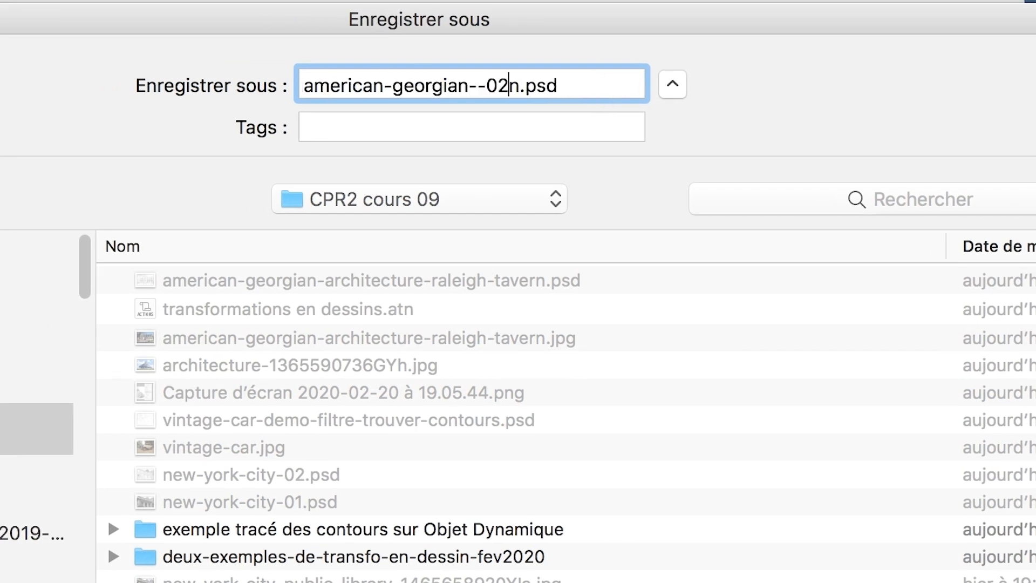
{"action": "key", "text": "Delete"}
{"action": "left_click", "coordinate": [484, 85]}
{"action": "key", "text": "BackSpace"}
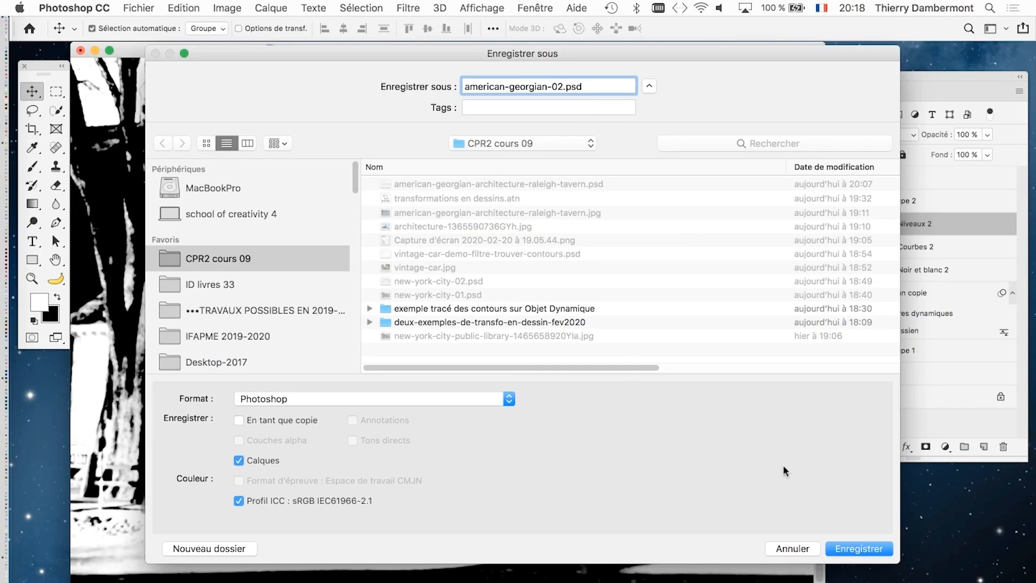
{"action": "left_click", "coordinate": [855, 548]}
{"action": "left_click", "coordinate": [733, 276]}
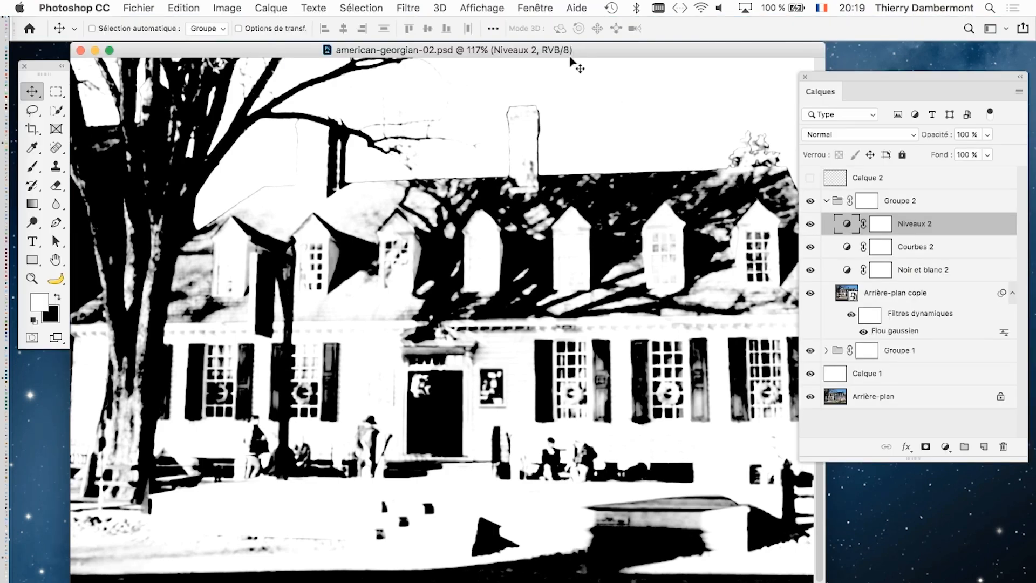
- Collapse Groupe 2 and set its blending mode to Produit
{"action": "left_click", "coordinate": [826, 201]}
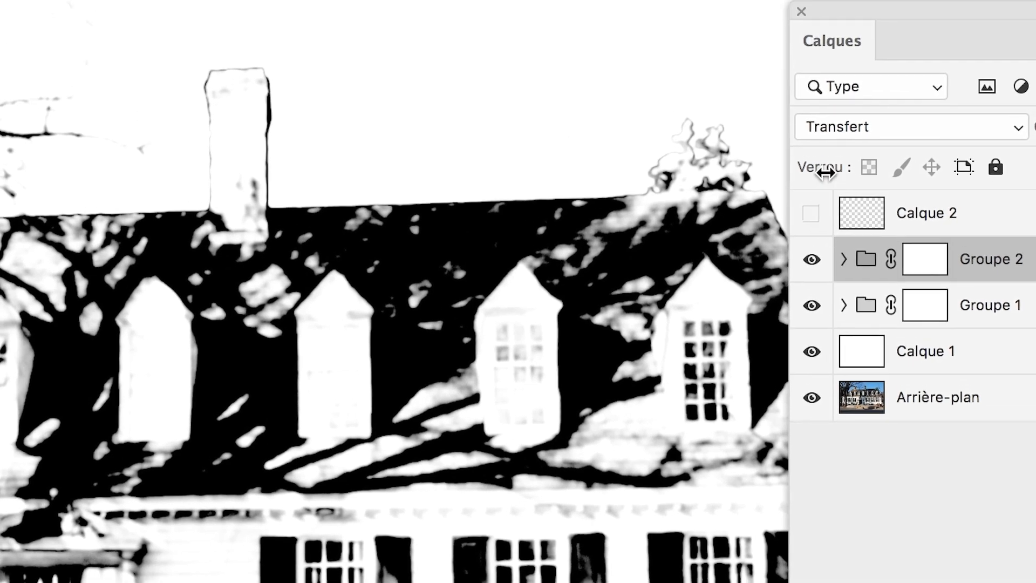
{"action": "left_click", "coordinate": [834, 129]}
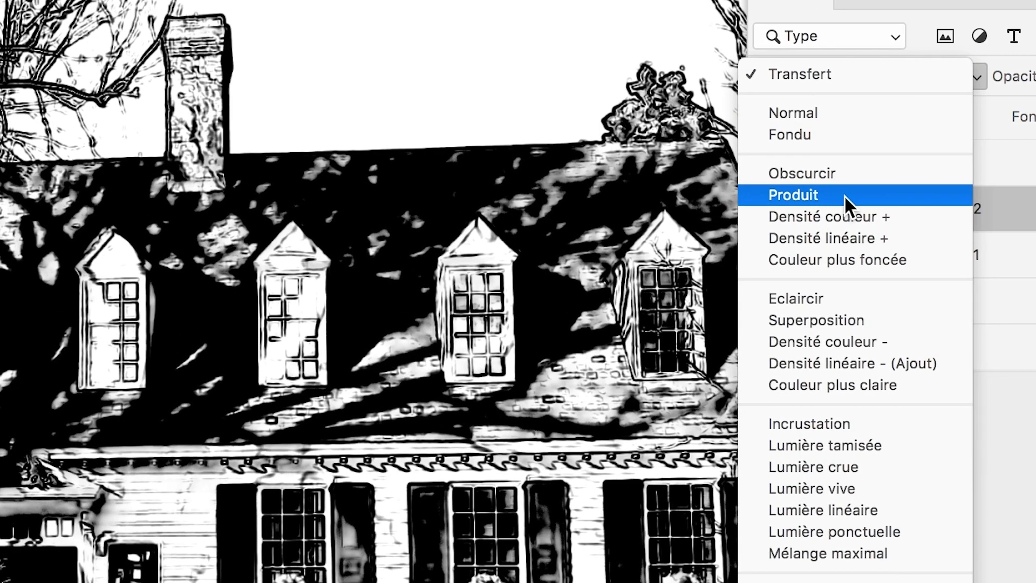
{"action": "left_click", "coordinate": [845, 196]}
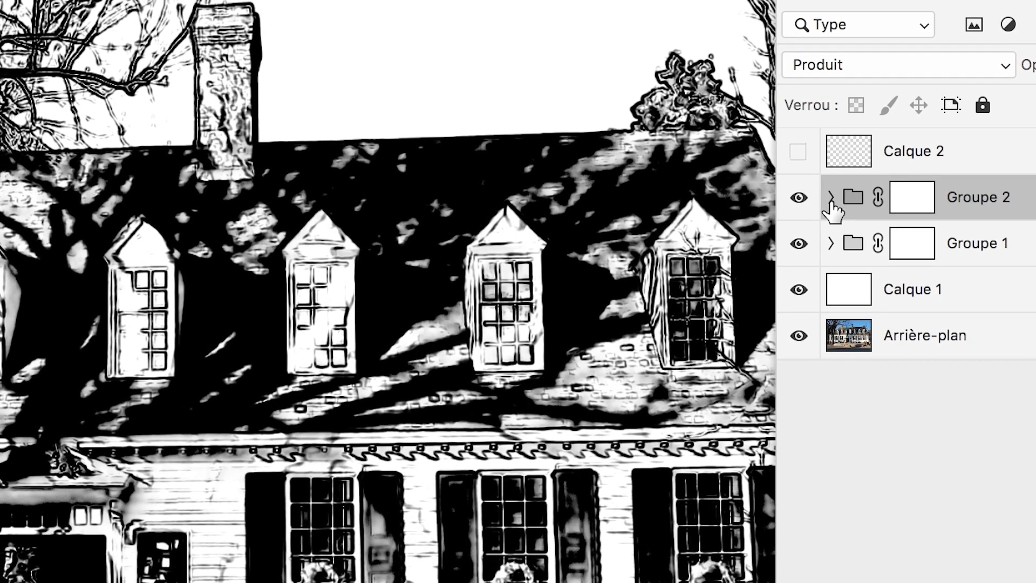
- Set the Flou gaussien radius of the Noir et blanc 1 layer in Groupe 1 to 1,8 pixels, and collapse both groups
{"action": "left_click", "coordinate": [831, 199]}
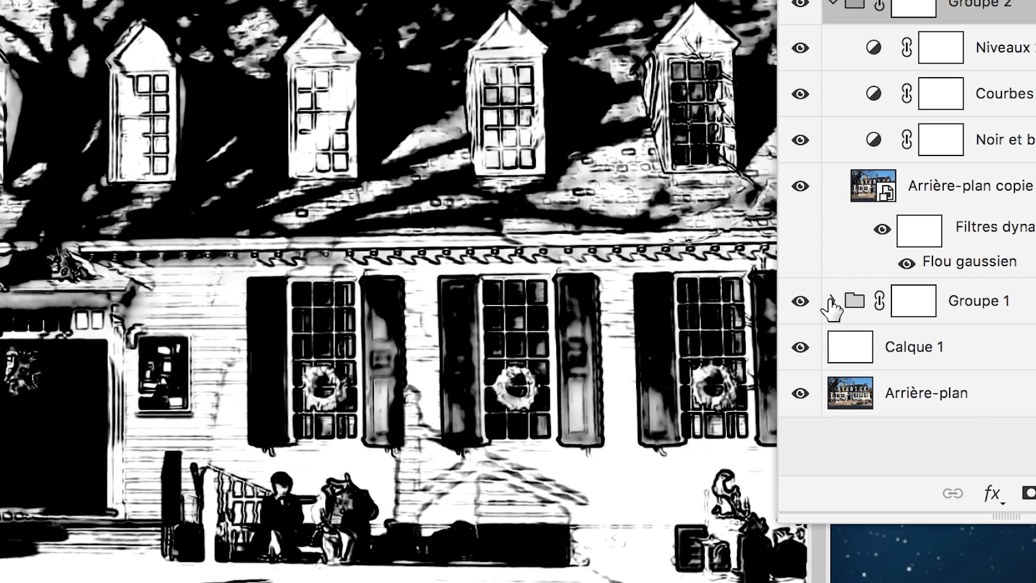
{"action": "left_click", "coordinate": [794, 476]}
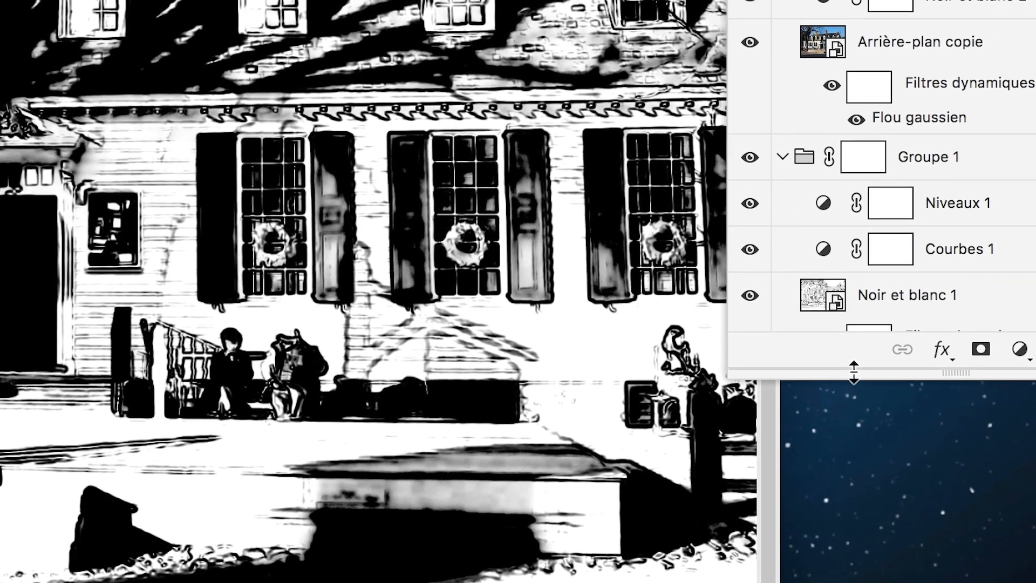
{"action": "left_click_drag", "start_coordinate": [855, 398], "coordinate": [857, 568]}
{"action": "left_click_drag", "start_coordinate": [857, 433], "coordinate": [859, 447]}
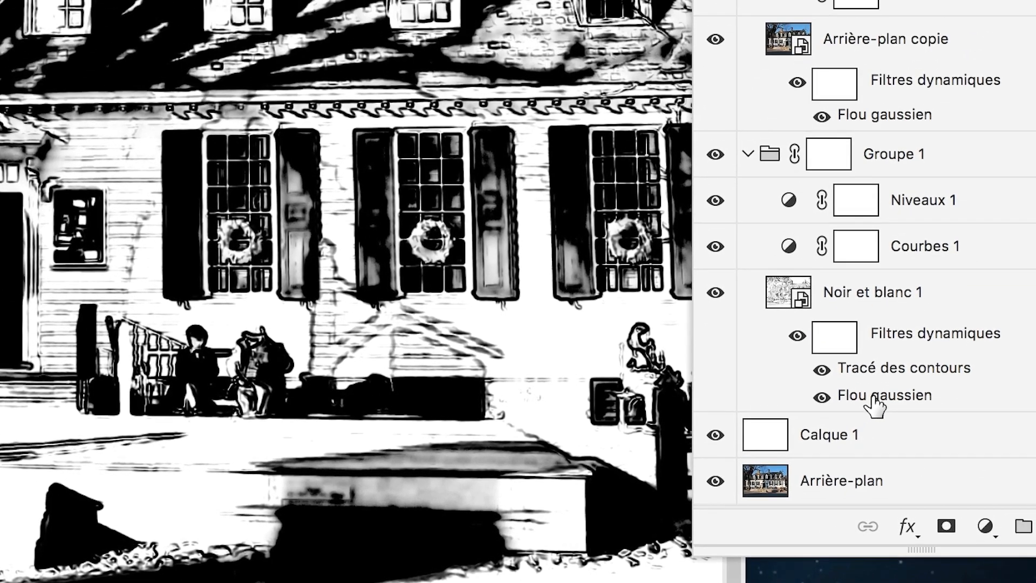
{"action": "double_click", "coordinate": [873, 399]}
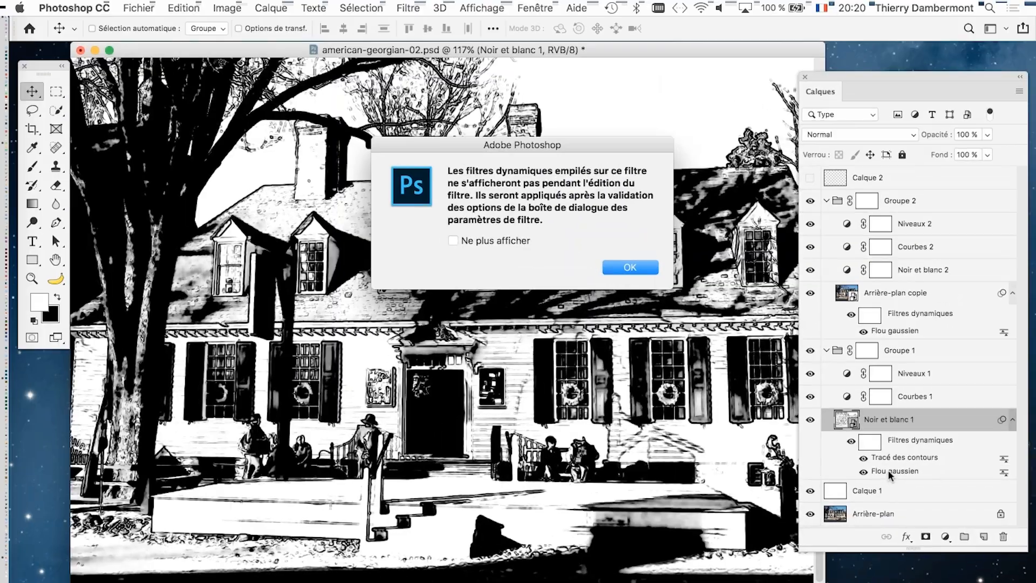
{"action": "left_click_drag", "start_coordinate": [459, 157], "coordinate": [758, 159]}
{"action": "left_click", "coordinate": [958, 296]}
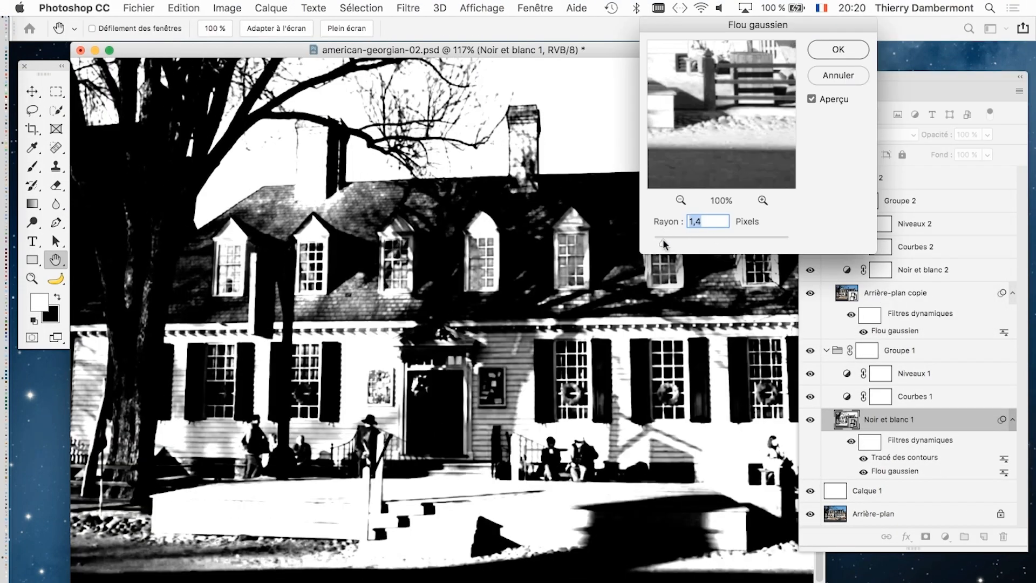
{"action": "left_click_drag", "start_coordinate": [664, 242], "coordinate": [679, 236]}
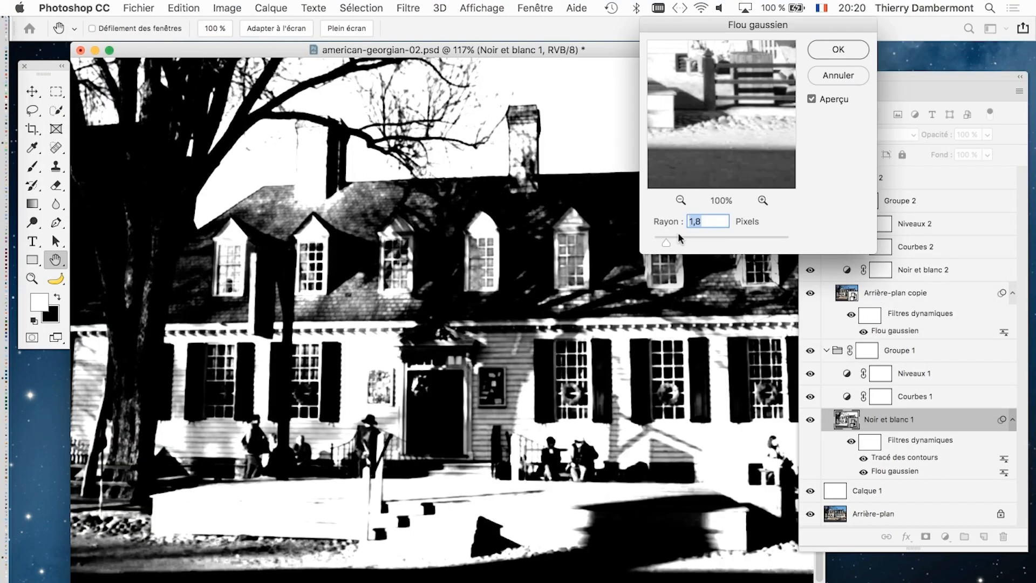
{"action": "left_click", "coordinate": [820, 53]}
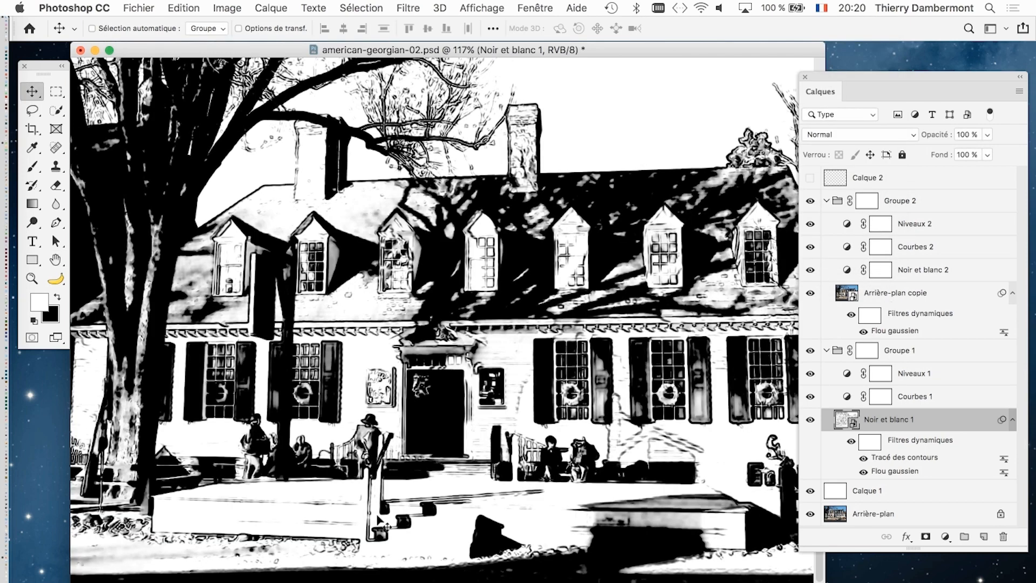
{"action": "left_click", "coordinate": [826, 350]}
{"action": "left_click", "coordinate": [826, 201]}
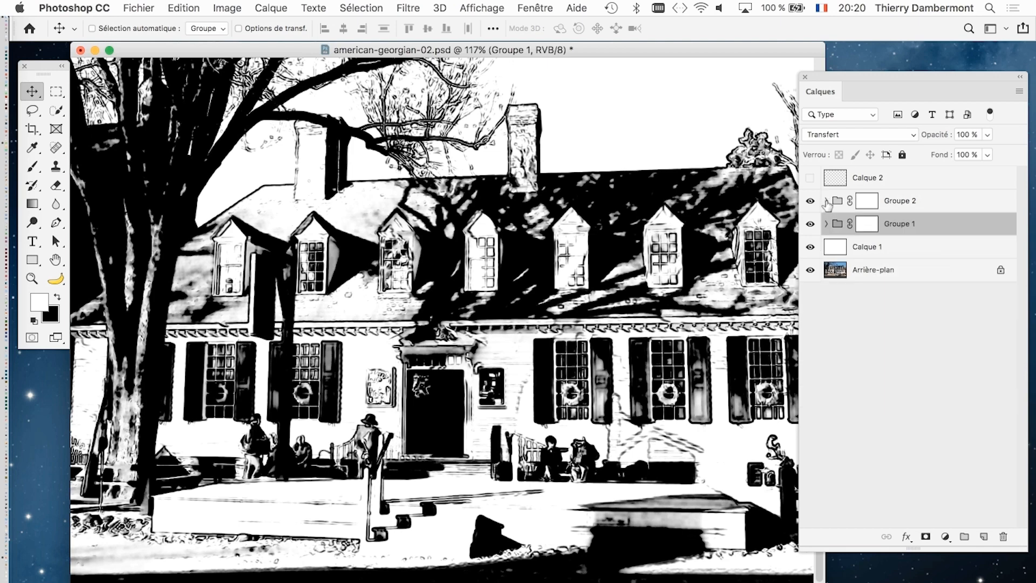
- Select Groupe 2 and toggle its visibility to compare the drawing with and without its shadow areas
{"action": "left_click", "coordinate": [920, 207]}
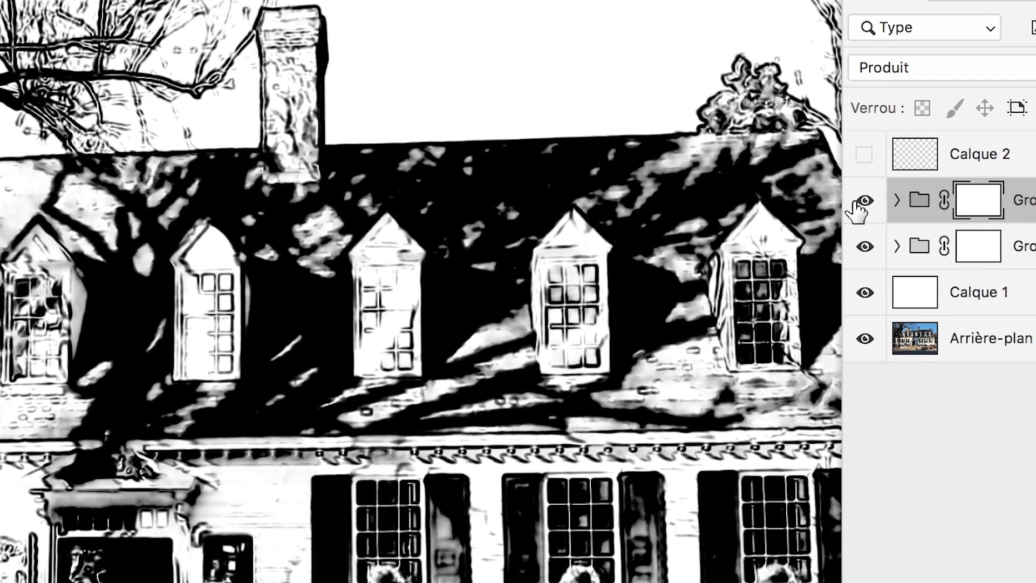
{"action": "left_click", "coordinate": [667, 202]}
{"action": "left_click", "coordinate": [862, 203]}
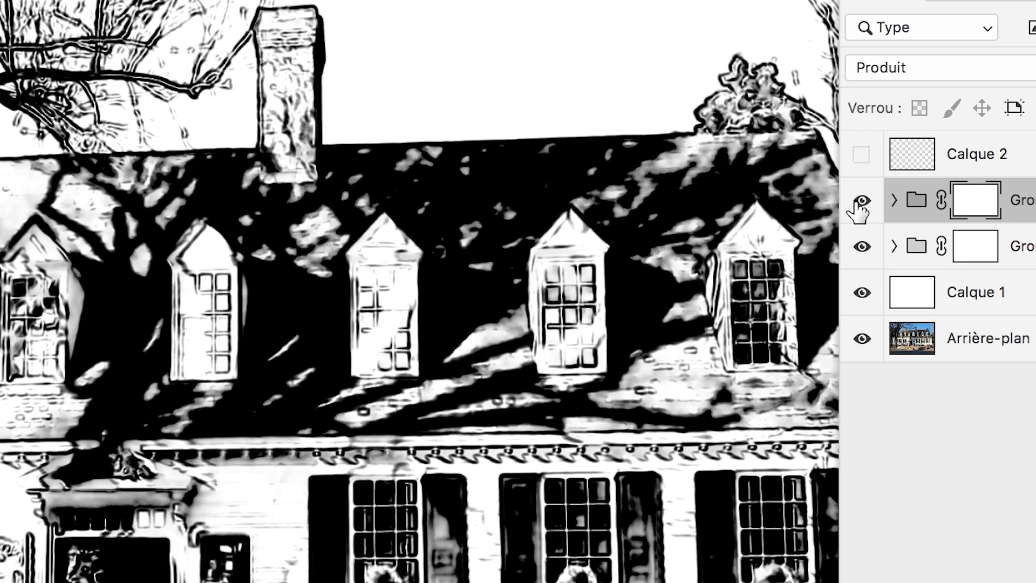
{"action": "left_click", "coordinate": [861, 202]}
{"action": "left_click", "coordinate": [862, 203]}
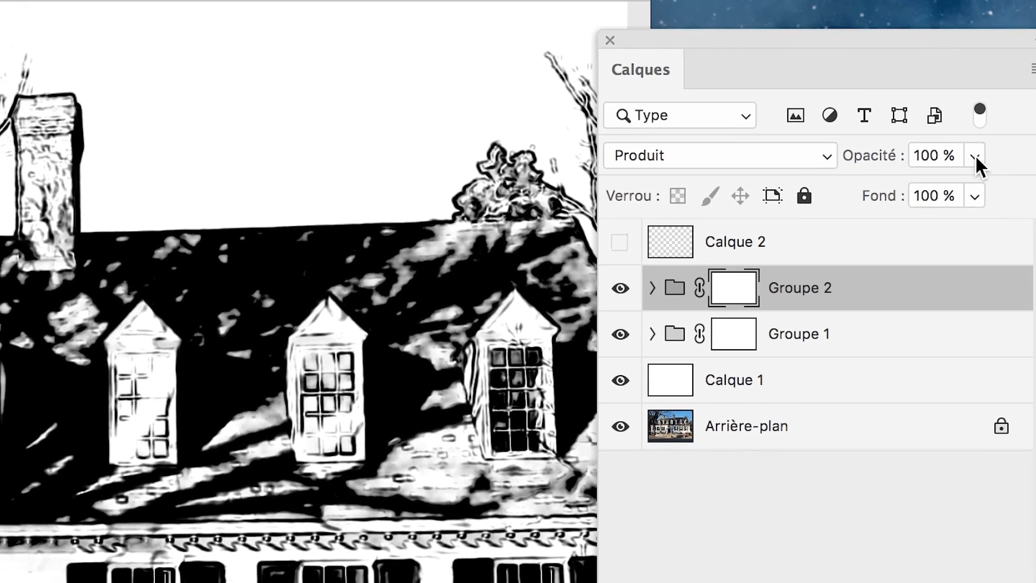
- Lower the opacity of Groupe 2 to 82 %
{"action": "left_click", "coordinate": [1015, 120]}
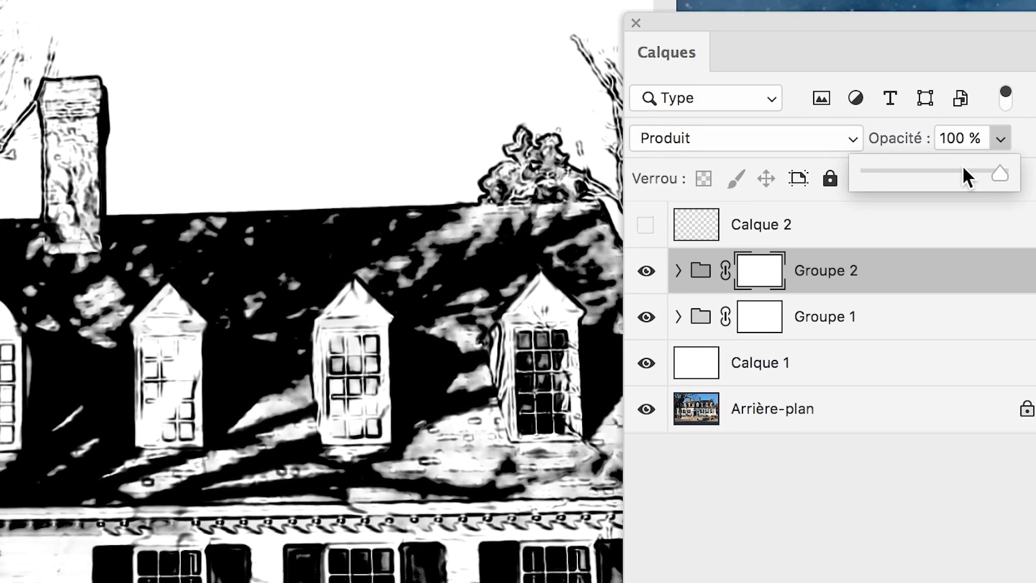
{"action": "left_click_drag", "start_coordinate": [966, 169], "coordinate": [952, 169]}
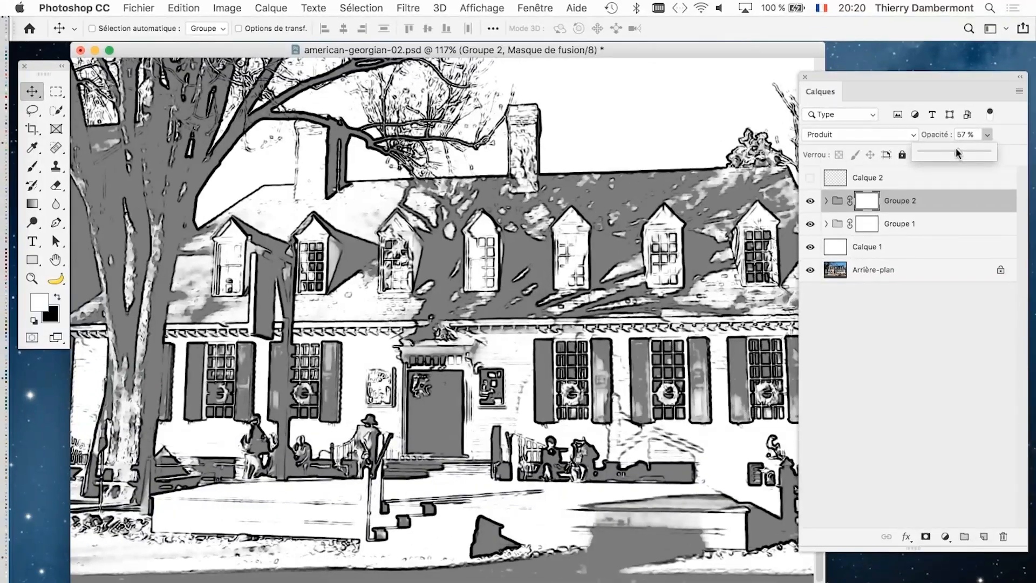
{"action": "left_click_drag", "start_coordinate": [963, 148], "coordinate": [967, 150]}
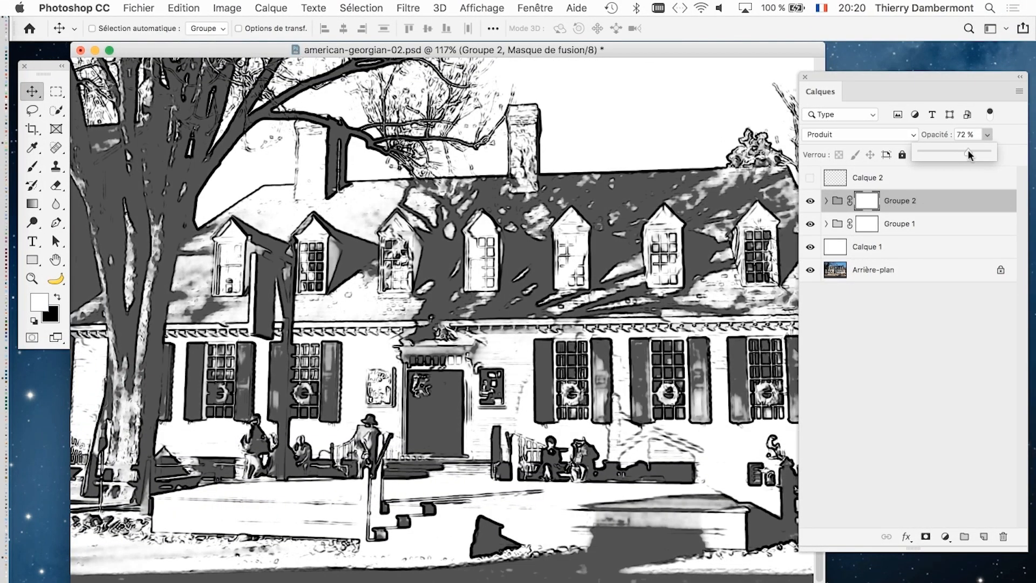
{"action": "scroll", "coordinate": [550, 319], "scroll_direction": "down", "scroll_amount": 3}
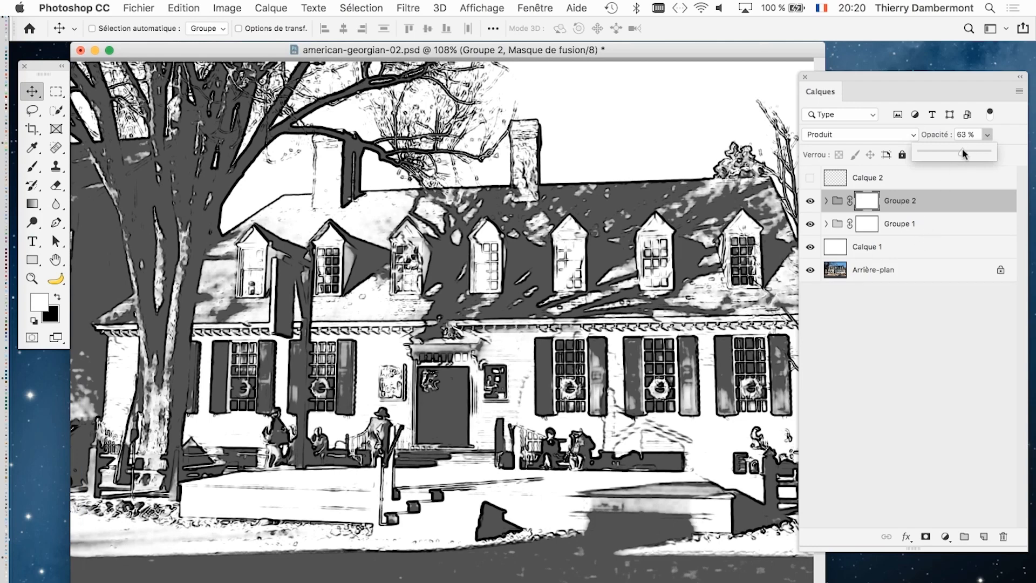
{"action": "mouse_move", "coordinate": [962, 149]}
{"action": "left_mouse_down"}
{"action": "mouse_move", "coordinate": [954, 147]}
{"action": "mouse_move", "coordinate": [974, 151]}
{"action": "left_mouse_up"}
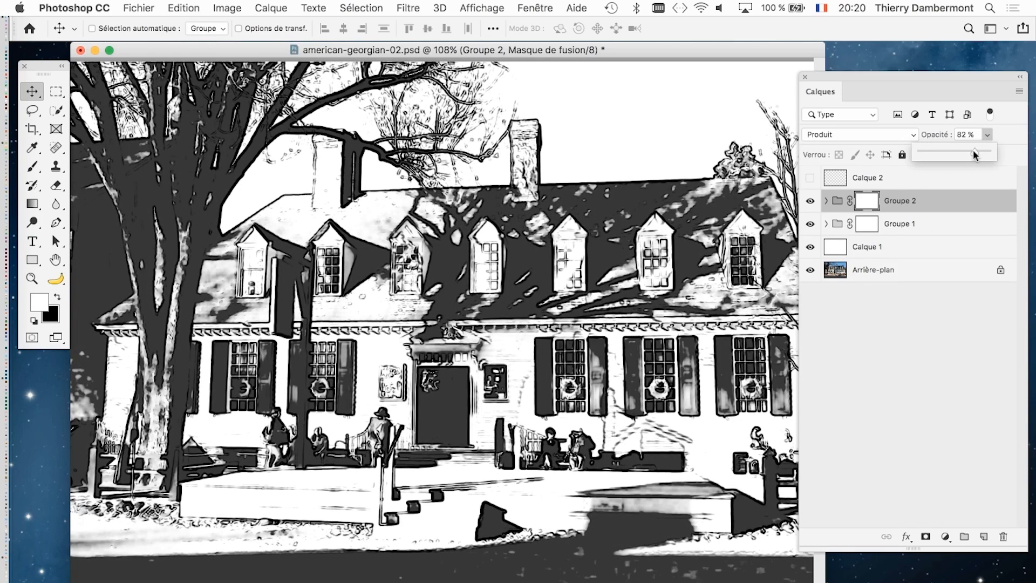
- Reduce the Flou gaussien radius of the Noir et blanc 1 layer in Groupe 1 to 0,9 pixels, and collapse the group
{"action": "scroll", "coordinate": [477, 381], "scroll_direction": "up", "scroll_amount": 6}
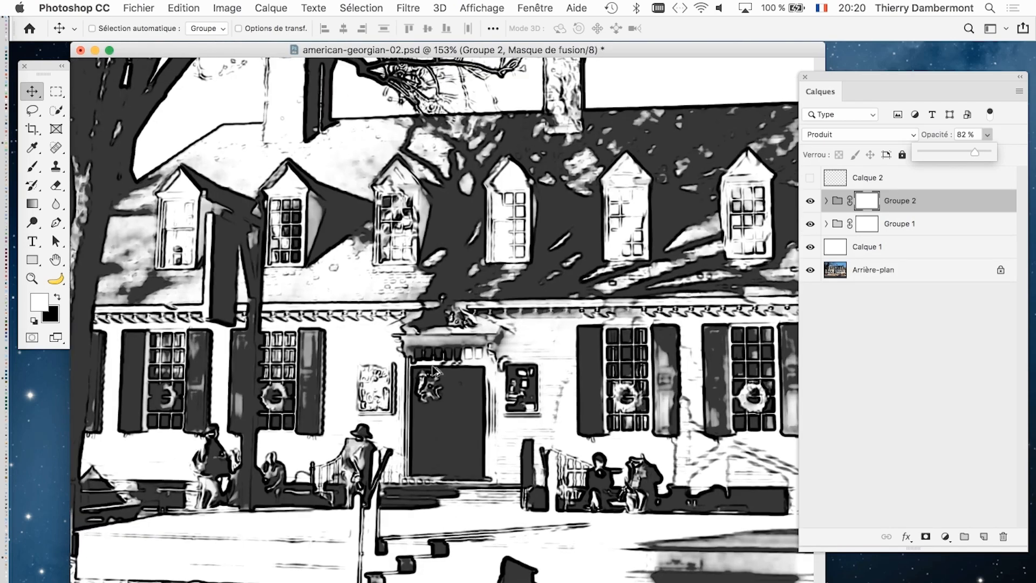
{"action": "scroll", "coordinate": [436, 371], "scroll_direction": "down", "scroll_amount": 2}
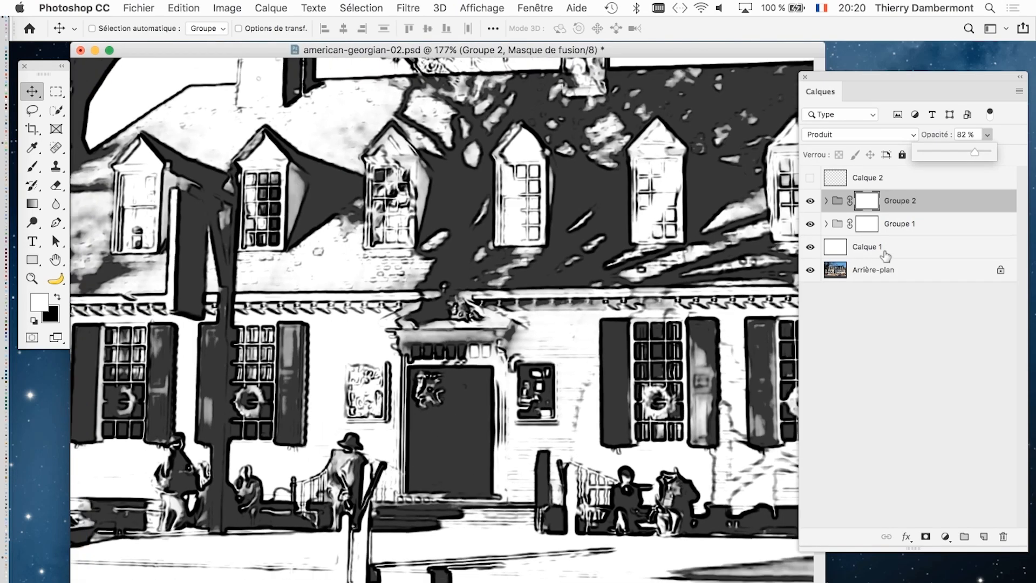
{"action": "left_click", "coordinate": [826, 224]}
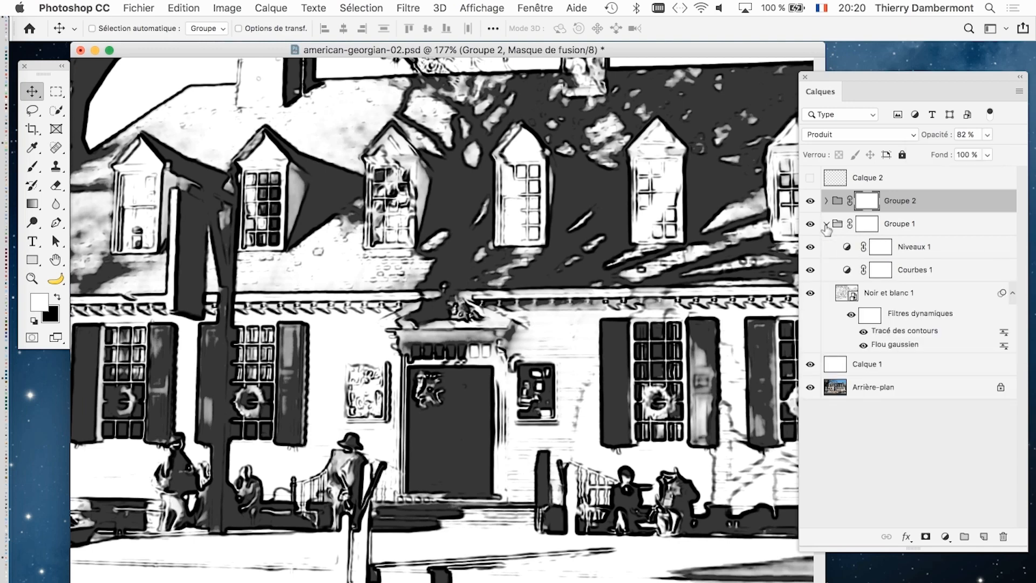
{"action": "left_click", "coordinate": [891, 347]}
{"action": "double_click", "coordinate": [891, 345]}
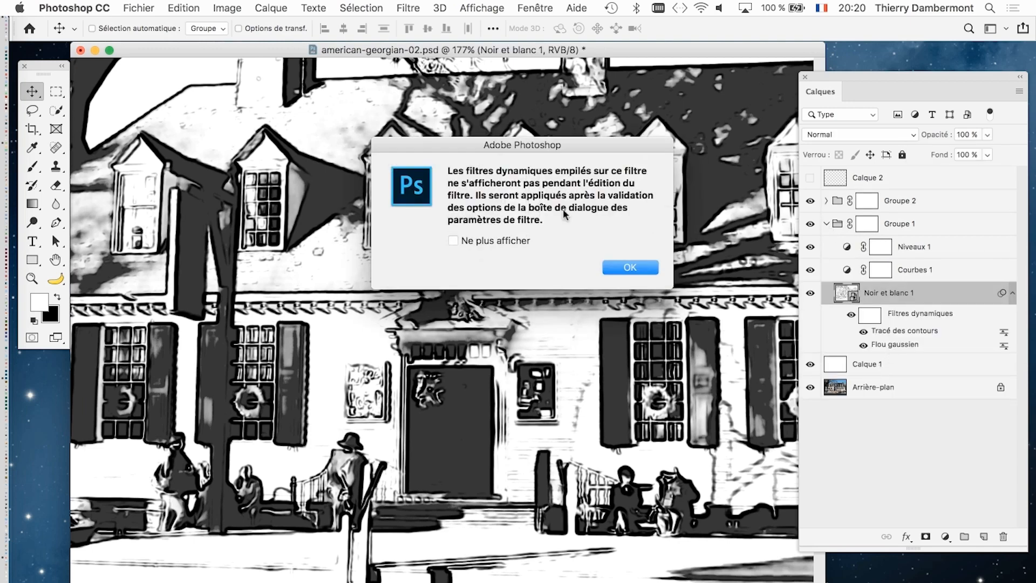
{"action": "left_click", "coordinate": [625, 268]}
{"action": "left_click_drag", "start_coordinate": [662, 244], "coordinate": [659, 244]}
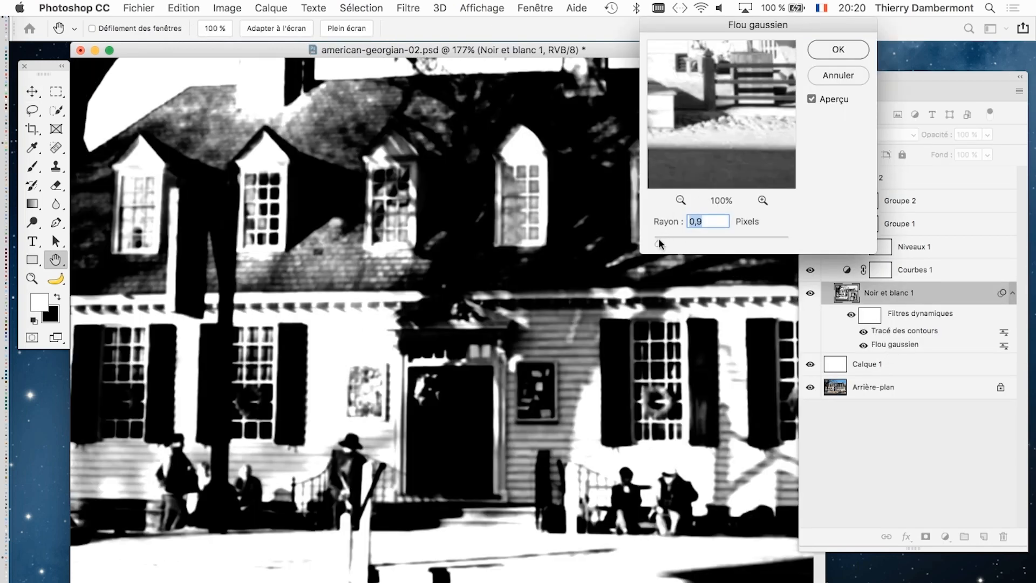
{"action": "left_click", "coordinate": [850, 45]}
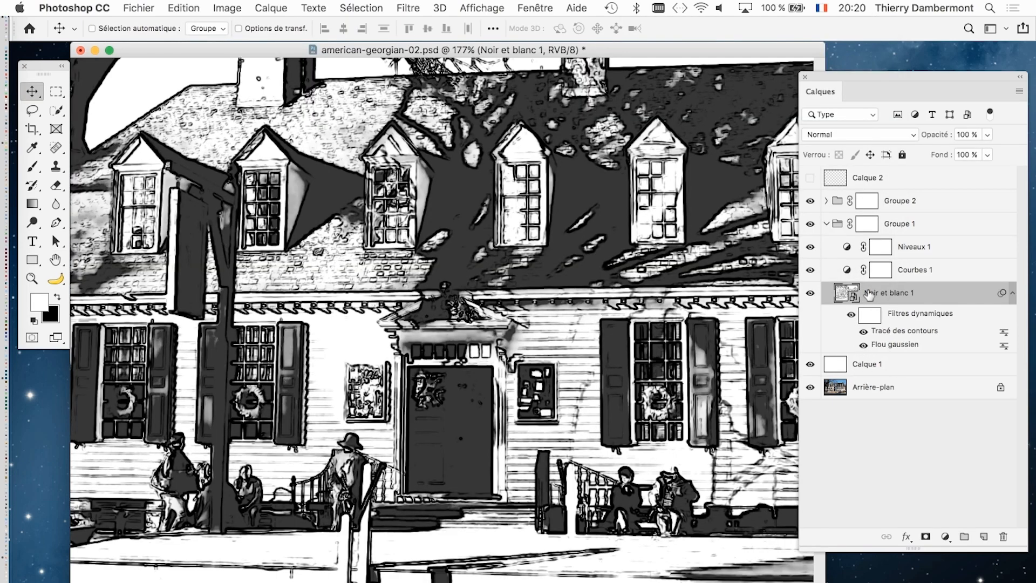
{"action": "left_click", "coordinate": [939, 464]}
{"action": "left_click", "coordinate": [826, 224]}
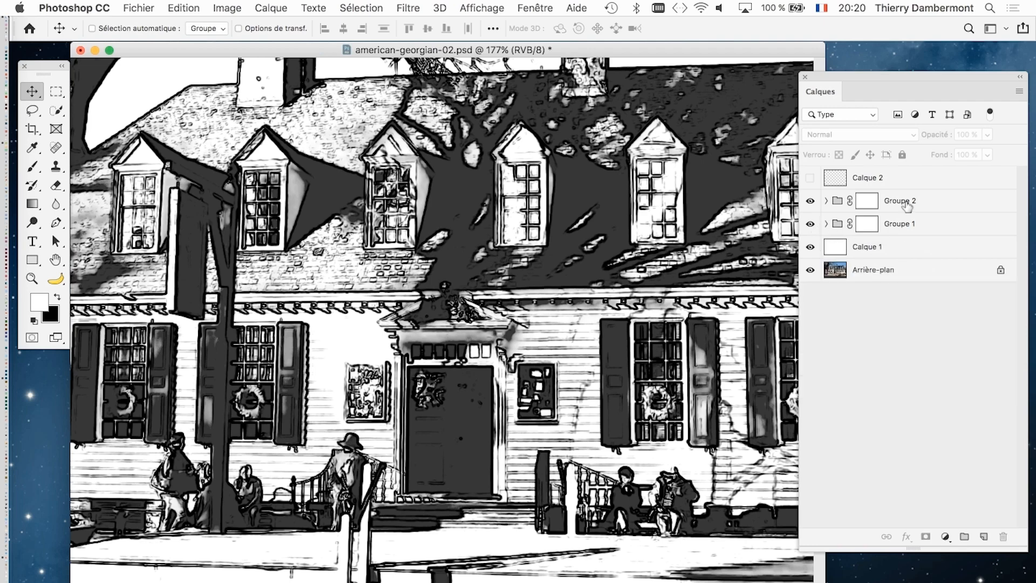
- Select Groupe 2 and display the whole drawing in full-screen mode to examine the overall result
{"action": "left_click", "coordinate": [839, 205]}
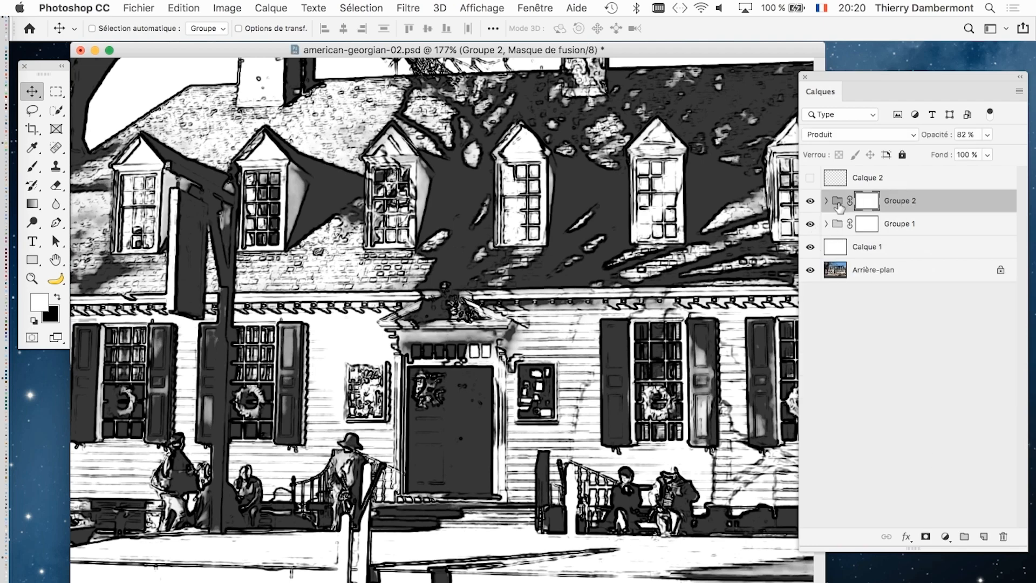
{"action": "scroll", "coordinate": [260, 497], "scroll_direction": "down", "scroll_amount": 4}
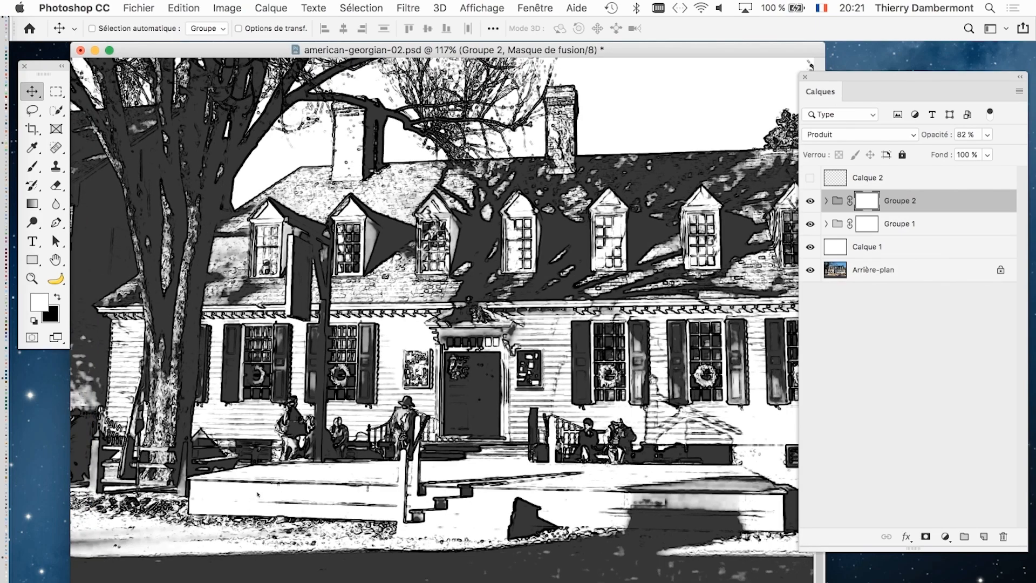
{"action": "key", "text": "f"}
{"action": "scroll", "coordinate": [258, 494], "scroll_direction": "down", "scroll_amount": 3}
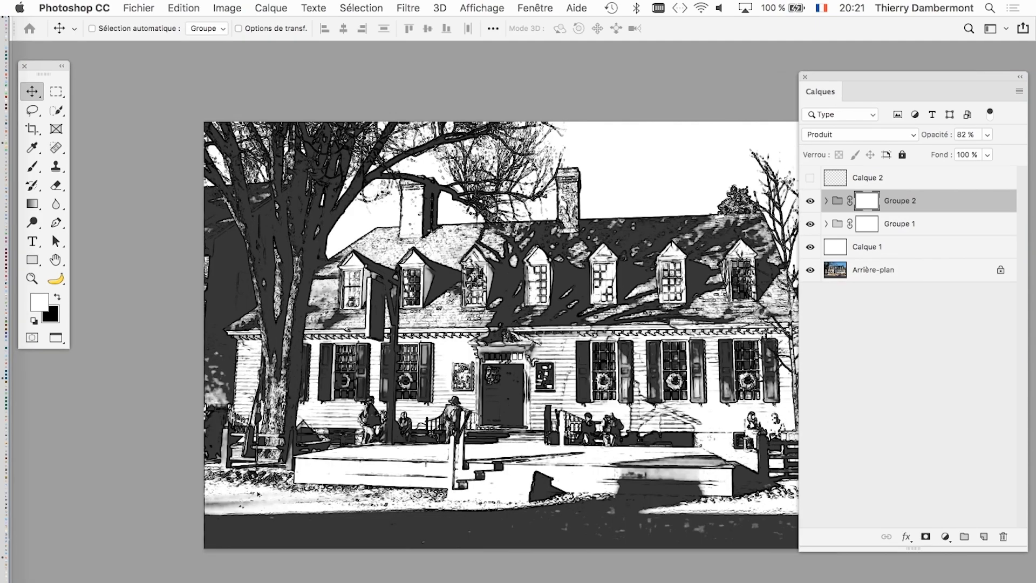
{"action": "scroll", "coordinate": [258, 494], "scroll_direction": "down", "scroll_amount": 1}
{"action": "left_click_drag", "start_coordinate": [303, 484], "coordinate": [263, 483]}
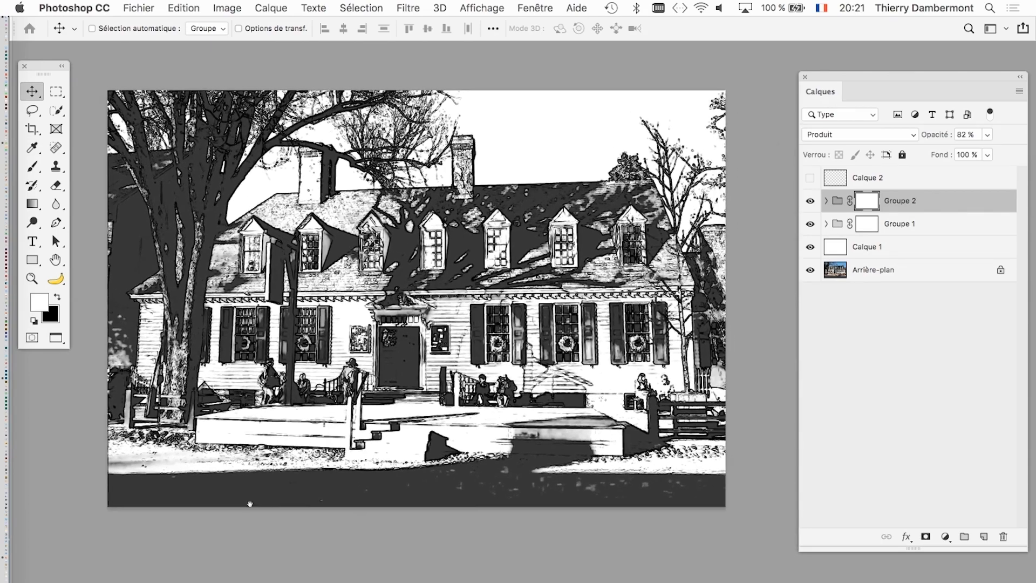
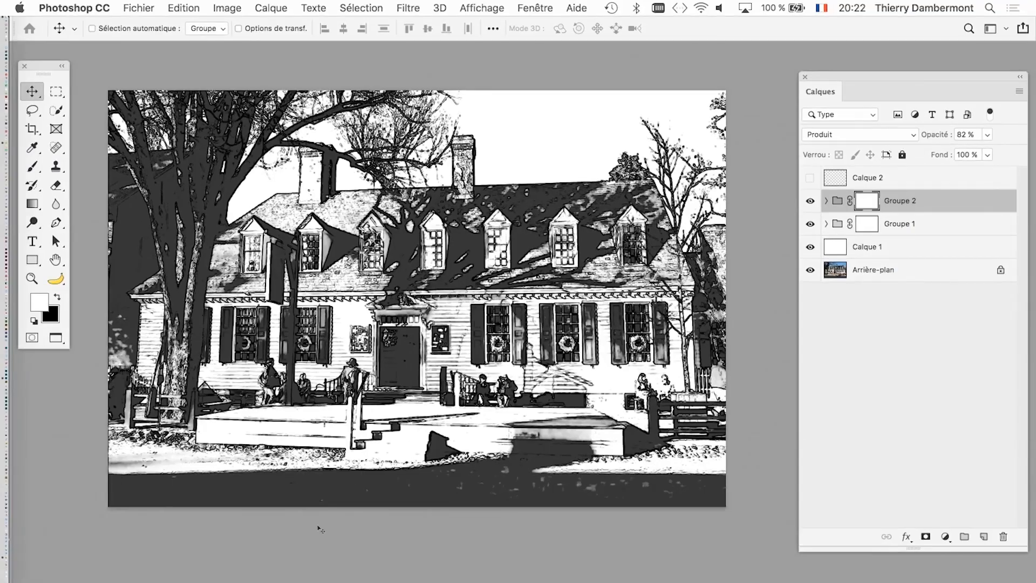
- Lower the opacity of Groupe 2 to 55 % and move the layer list closer to the drawing
{"action": "left_click", "coordinate": [988, 135]}
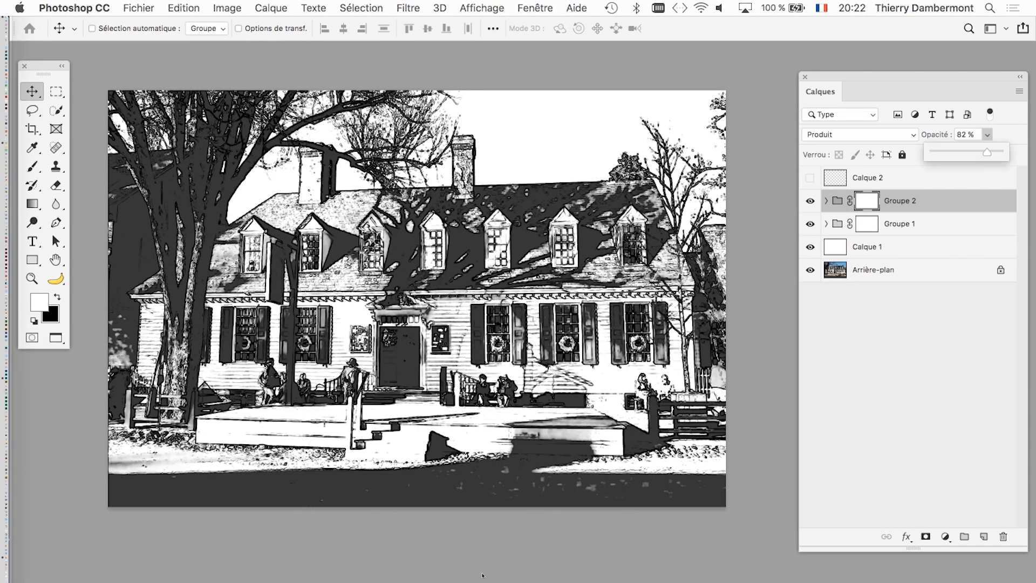
{"action": "left_click_drag", "start_coordinate": [987, 152], "coordinate": [964, 152]}
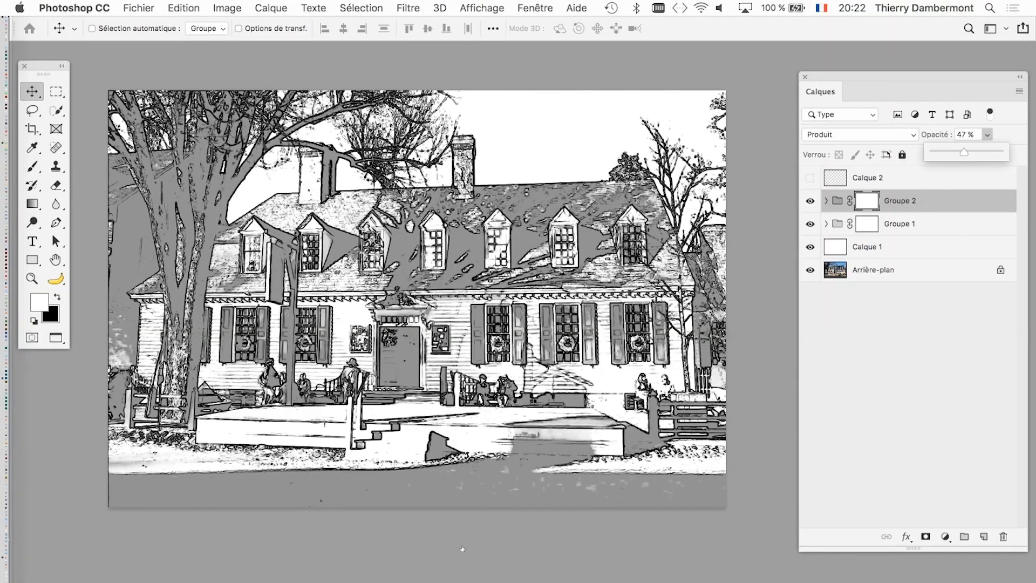
{"action": "left_click", "coordinate": [468, 549]}
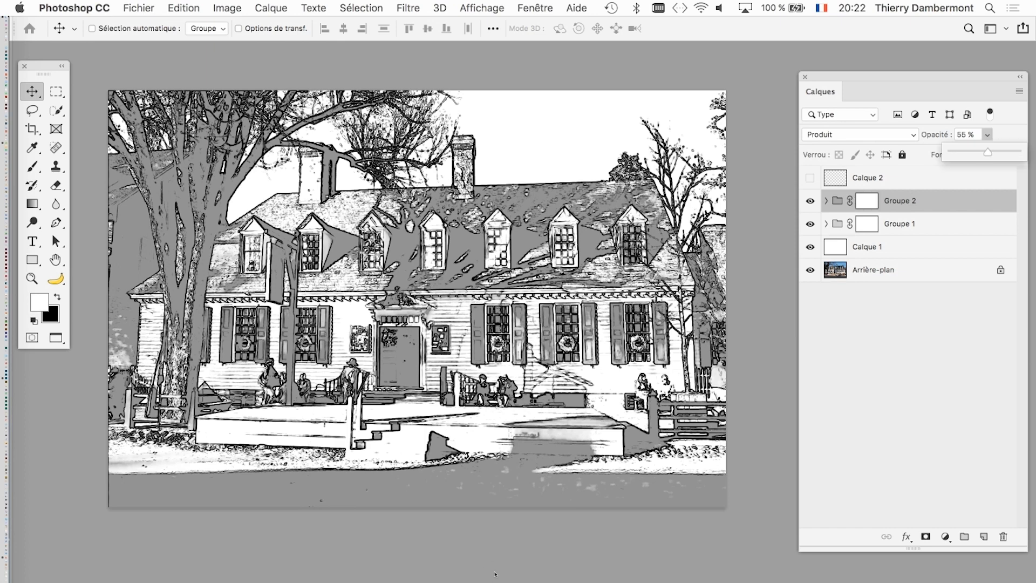
{"action": "mouse_move", "coordinate": [987, 152]}
{"action": "left_mouse_down"}
{"action": "mouse_move", "coordinate": [996, 152]}
{"action": "mouse_move", "coordinate": [985, 152]}
{"action": "left_mouse_up"}
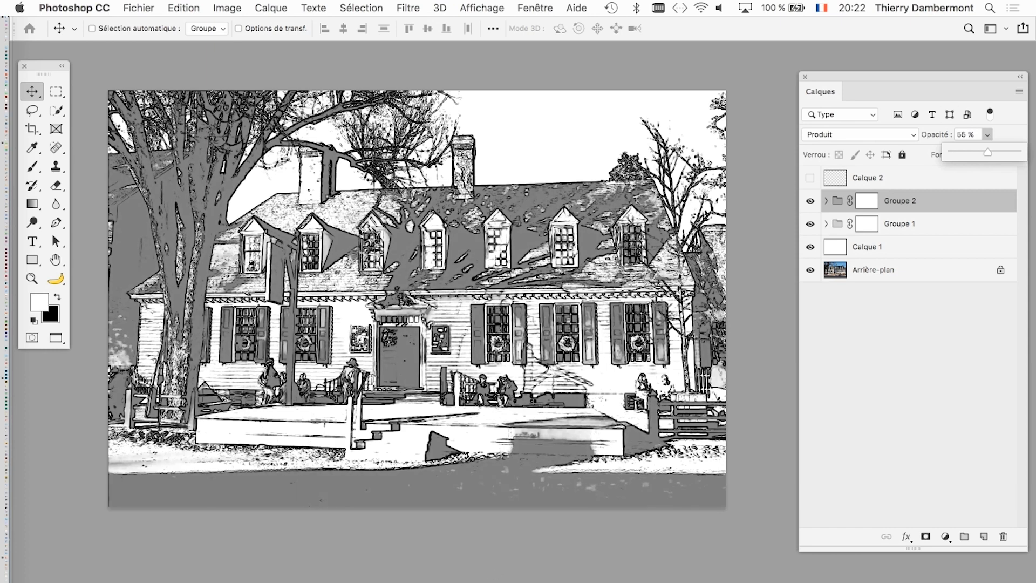
{"action": "left_click_drag", "start_coordinate": [912, 77], "coordinate": [869, 76]}
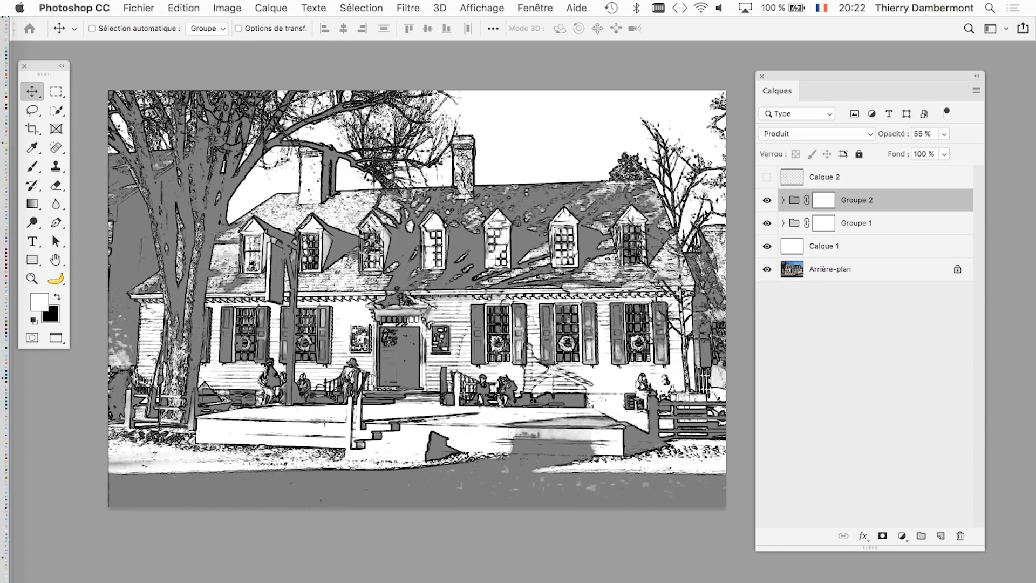
{"action": "left_click_drag", "start_coordinate": [869, 76], "coordinate": [881, 67]}
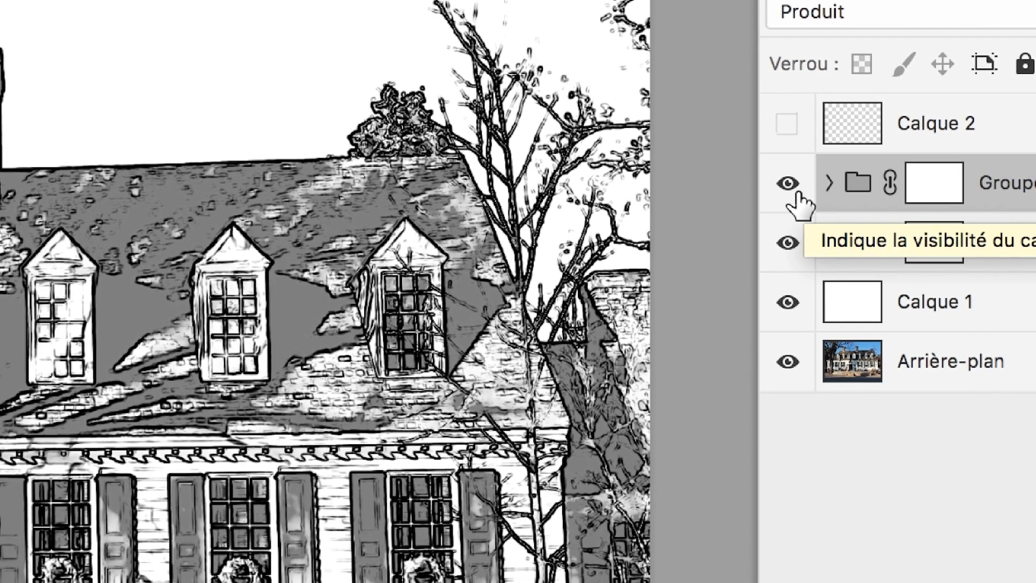
- Hide Groupe 2 and select the layer mask of Groupe 1
{"action": "left_click", "coordinate": [696, 190]}
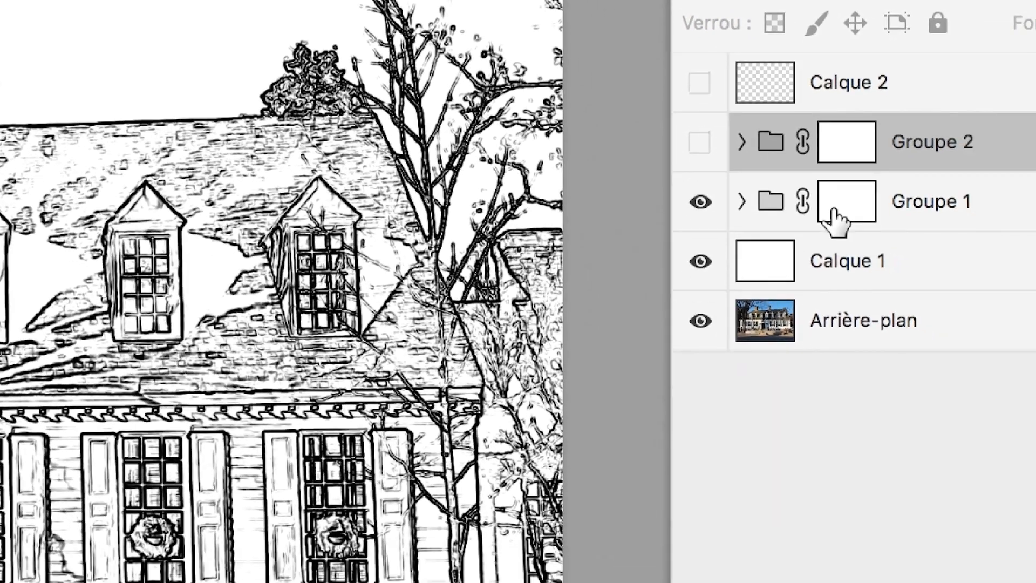
{"action": "left_click", "coordinate": [933, 254]}
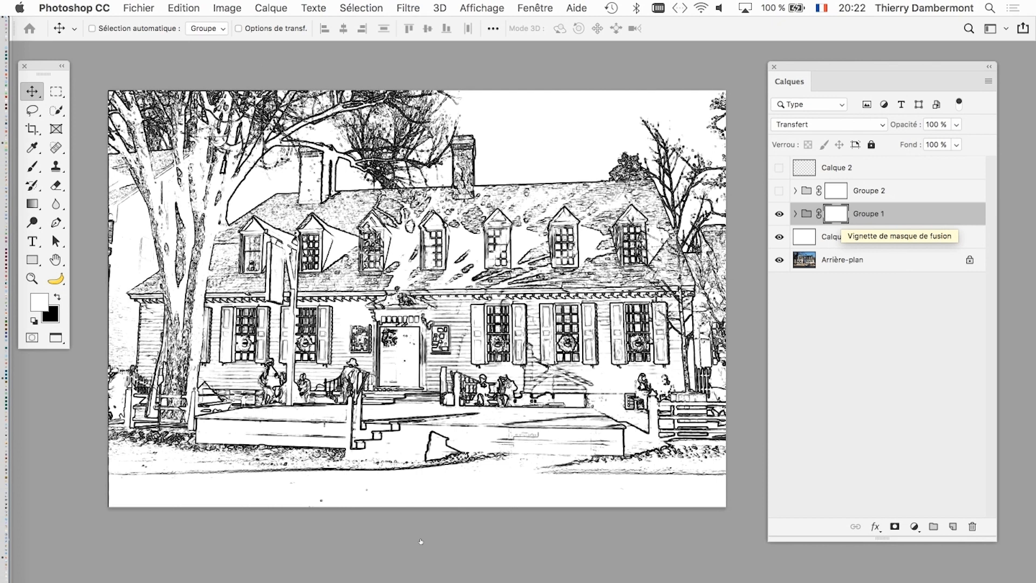
{"action": "key", "text": "super+minus"}
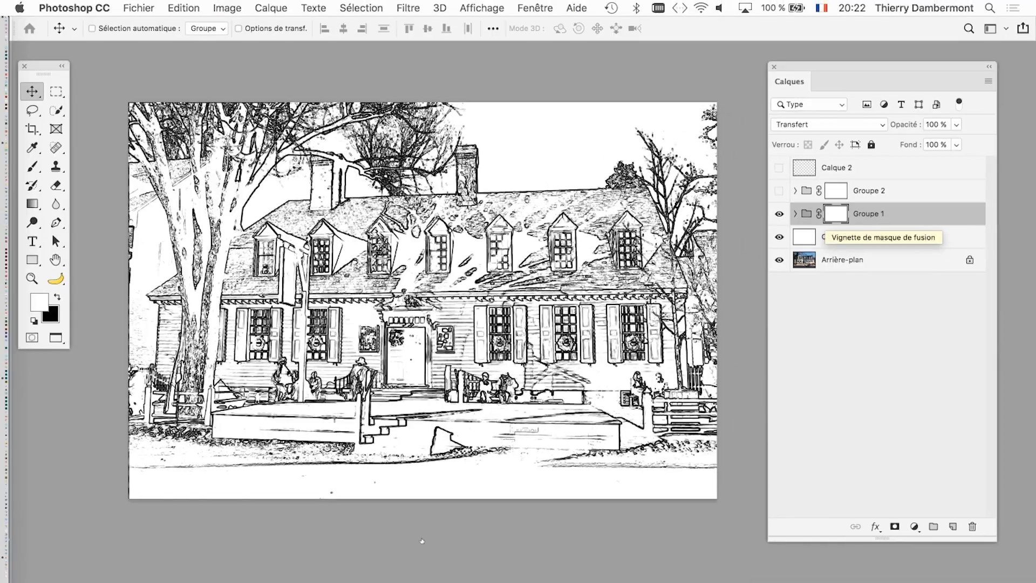
- Paint black on the Groupe 1 mask with a large soft brush of about 595 px to fade the drawing's outer edges and the branches above the roof
{"action": "left_click", "coordinate": [32, 166]}
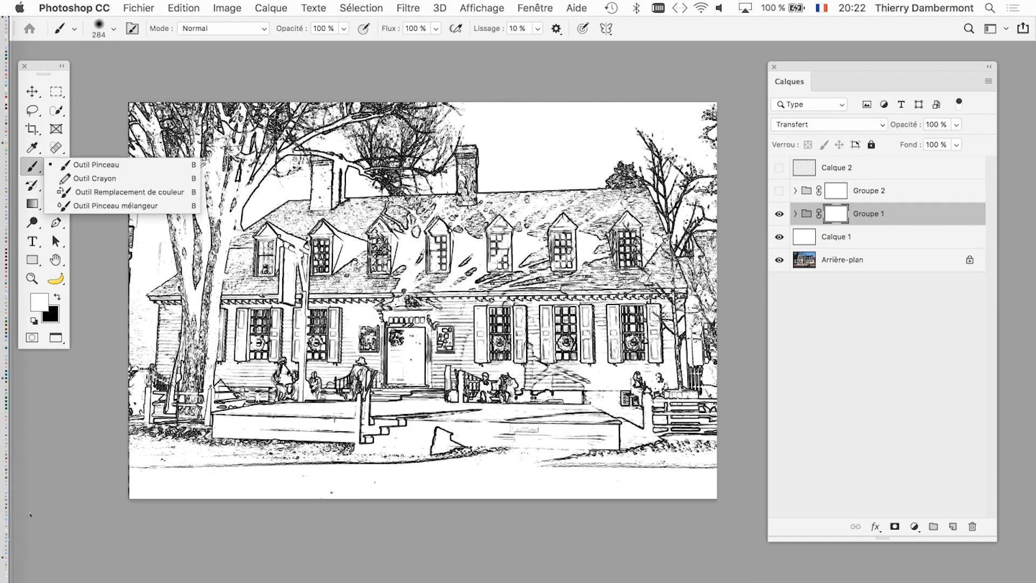
{"action": "key", "text": "x"}
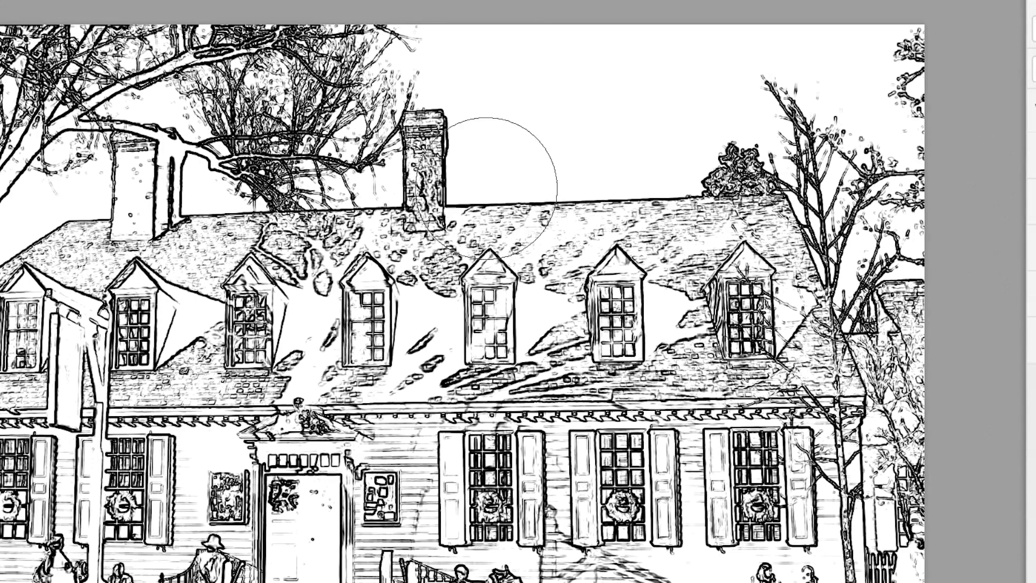
{"action": "left_click_drag", "start_coordinate": [523, 177], "coordinate": [812, 169]}
{"action": "left_click_drag", "start_coordinate": [591, 183], "coordinate": [529, 176]}
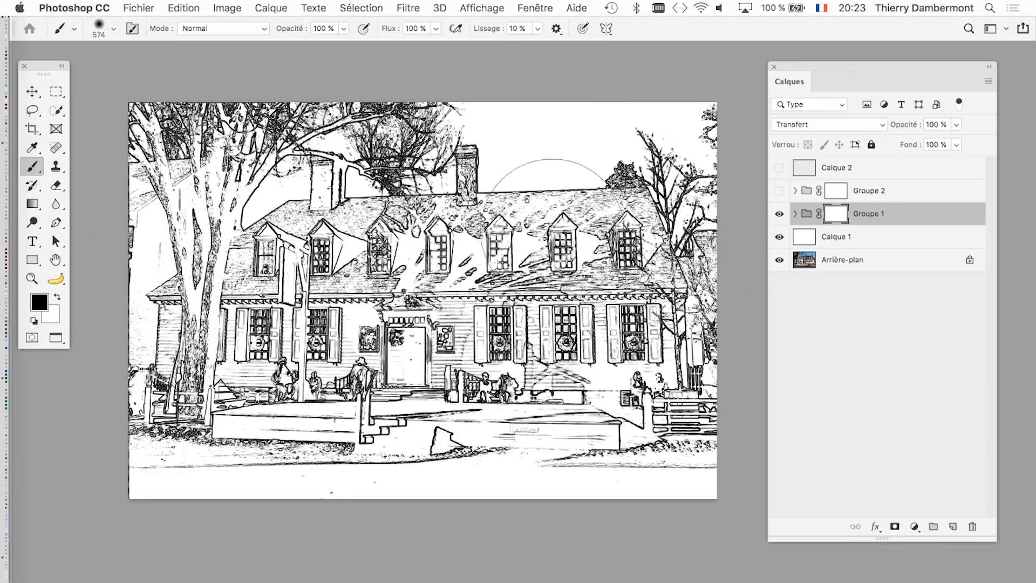
{"action": "left_click_drag", "start_coordinate": [465, 308], "coordinate": [464, 328]}
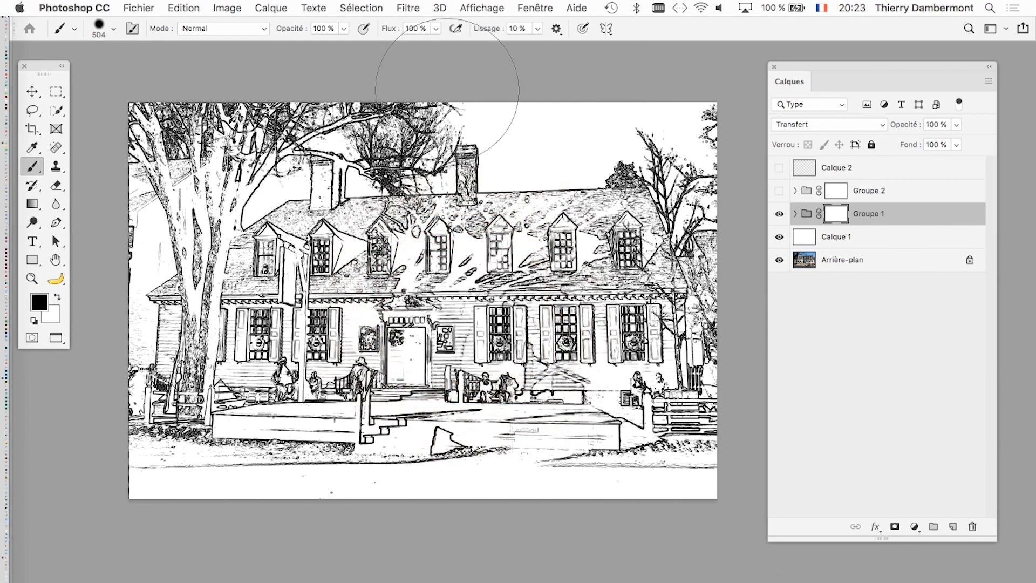
{"action": "scroll", "coordinate": [462, 185], "scroll_direction": "down", "scroll_amount": 3}
{"action": "left_click_drag", "start_coordinate": [471, 246], "coordinate": [455, 247]}
{"action": "mouse_move", "coordinate": [455, 104]}
{"action": "left_mouse_down"}
{"action": "mouse_move", "coordinate": [185, 137]}
{"action": "mouse_move", "coordinate": [179, 216]}
{"action": "left_mouse_up"}
{"action": "left_click_drag", "start_coordinate": [348, 274], "coordinate": [389, 274]}
{"action": "mouse_move", "coordinate": [179, 212]}
{"action": "left_mouse_down"}
{"action": "mouse_move", "coordinate": [182, 191]}
{"action": "mouse_move", "coordinate": [179, 329]}
{"action": "mouse_move", "coordinate": [212, 404]}
{"action": "mouse_move", "coordinate": [494, 473]}
{"action": "mouse_move", "coordinate": [668, 431]}
{"action": "mouse_move", "coordinate": [706, 285]}
{"action": "mouse_move", "coordinate": [667, 102]}
{"action": "mouse_move", "coordinate": [650, 111]}
{"action": "mouse_move", "coordinate": [720, 399]}
{"action": "mouse_move", "coordinate": [674, 504]}
{"action": "mouse_move", "coordinate": [706, 221]}
{"action": "mouse_move", "coordinate": [685, 311]}
{"action": "mouse_move", "coordinate": [589, 462]}
{"action": "mouse_move", "coordinate": [649, 406]}
{"action": "mouse_move", "coordinate": [655, 181]}
{"action": "left_mouse_up"}
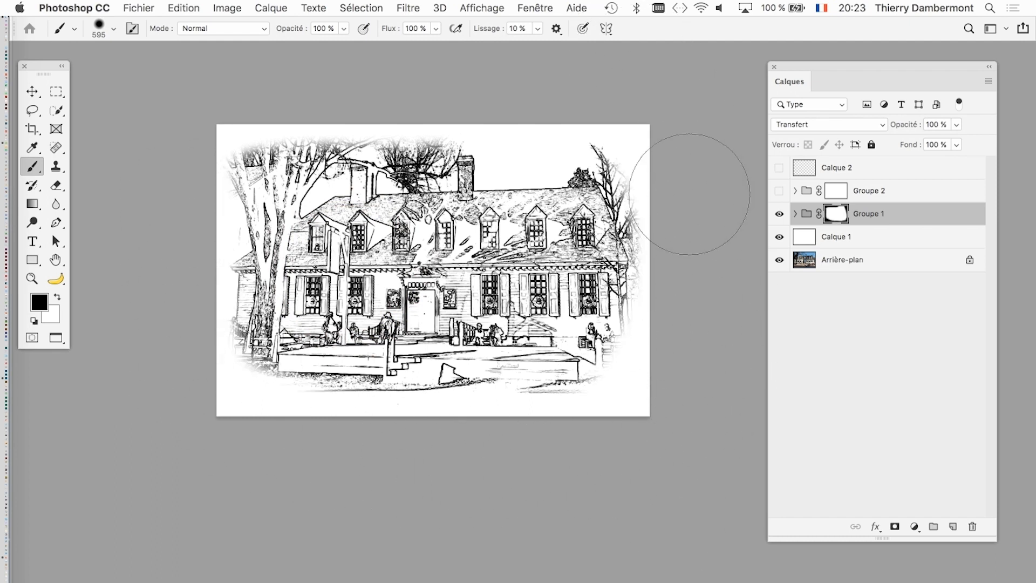
{"action": "mouse_move", "coordinate": [284, 89]}
{"action": "left_mouse_down"}
{"action": "mouse_move", "coordinate": [117, 193]}
{"action": "mouse_move", "coordinate": [150, 199]}
{"action": "mouse_move", "coordinate": [227, 147]}
{"action": "mouse_move", "coordinate": [398, 64]}
{"action": "mouse_move", "coordinate": [505, 55]}
{"action": "mouse_move", "coordinate": [392, 88]}
{"action": "mouse_move", "coordinate": [173, 187]}
{"action": "mouse_move", "coordinate": [120, 225]}
{"action": "mouse_move", "coordinate": [126, 251]}
{"action": "mouse_move", "coordinate": [241, 175]}
{"action": "mouse_move", "coordinate": [322, 155]}
{"action": "mouse_move", "coordinate": [358, 123]}
{"action": "mouse_move", "coordinate": [442, 131]}
{"action": "mouse_move", "coordinate": [476, 104]}
{"action": "mouse_move", "coordinate": [539, 113]}
{"action": "mouse_move", "coordinate": [417, 157]}
{"action": "mouse_move", "coordinate": [681, 243]}
{"action": "left_mouse_up"}
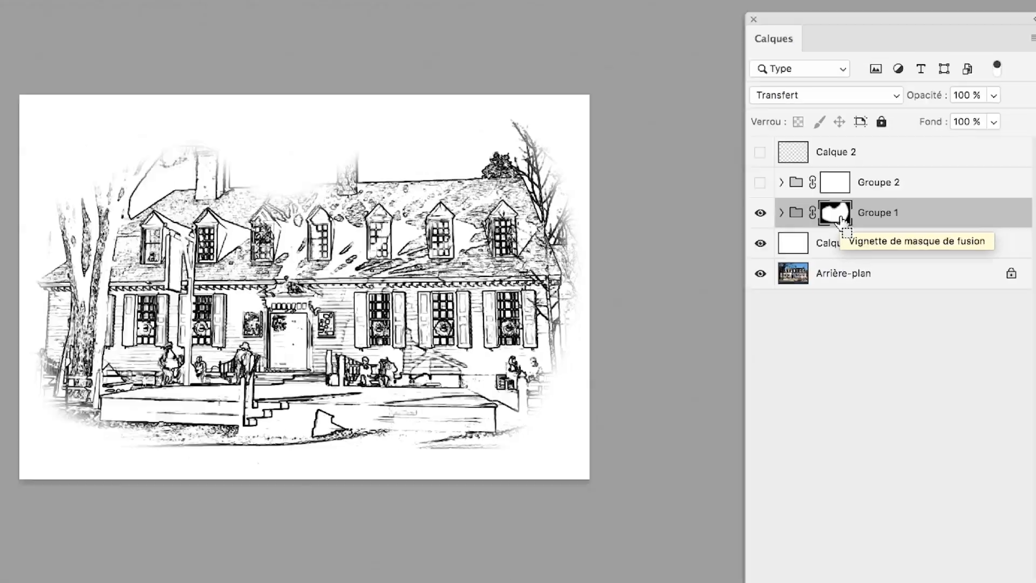
- Paint white on the Groupe 1 mask with a smaller soft brush to bring back the right chimney
{"action": "scroll", "coordinate": [349, 248], "scroll_direction": "up", "scroll_amount": 3}
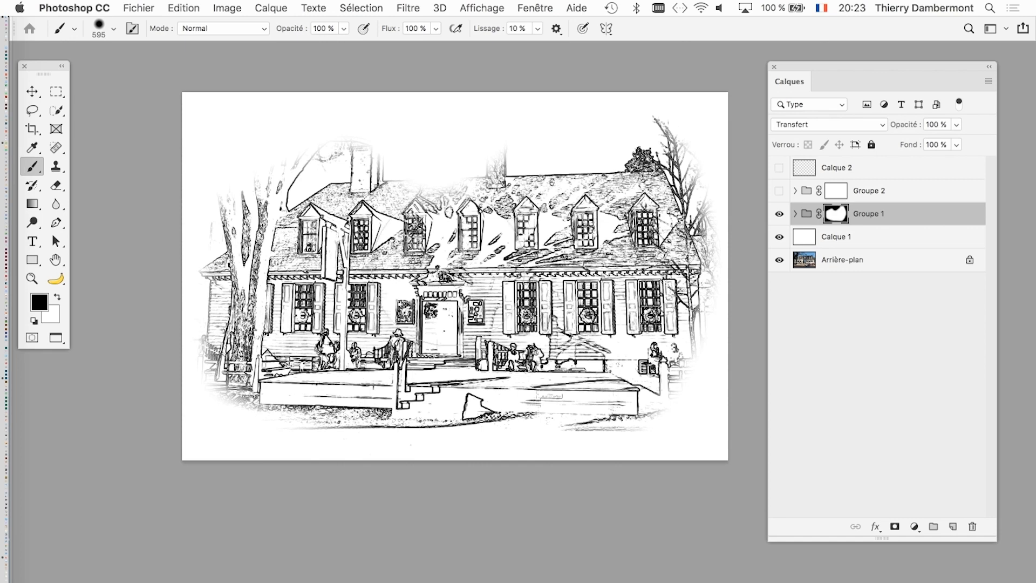
{"action": "left_click_drag", "start_coordinate": [449, 269], "coordinate": [402, 275]}
{"action": "key", "text": "x"}
{"action": "left_click_drag", "start_coordinate": [497, 221], "coordinate": [480, 220]}
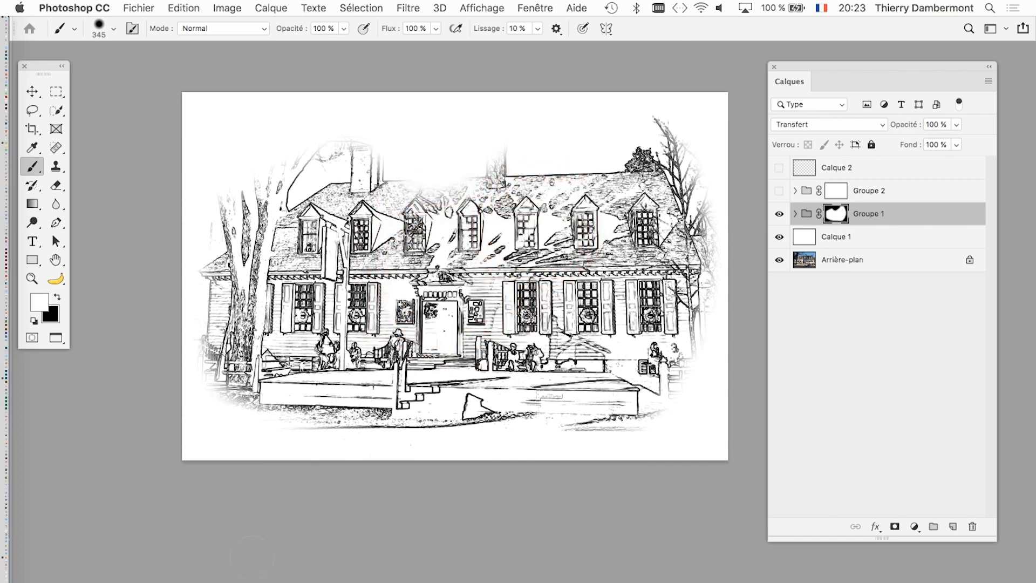
{"action": "mouse_move", "coordinate": [503, 187]}
{"action": "left_mouse_down"}
{"action": "mouse_move", "coordinate": [485, 186]}
{"action": "mouse_move", "coordinate": [493, 155]}
{"action": "mouse_move", "coordinate": [471, 146]}
{"action": "mouse_move", "coordinate": [468, 160]}
{"action": "left_mouse_up"}
{"action": "key", "text": "x"}
{"action": "key", "text": "x"}
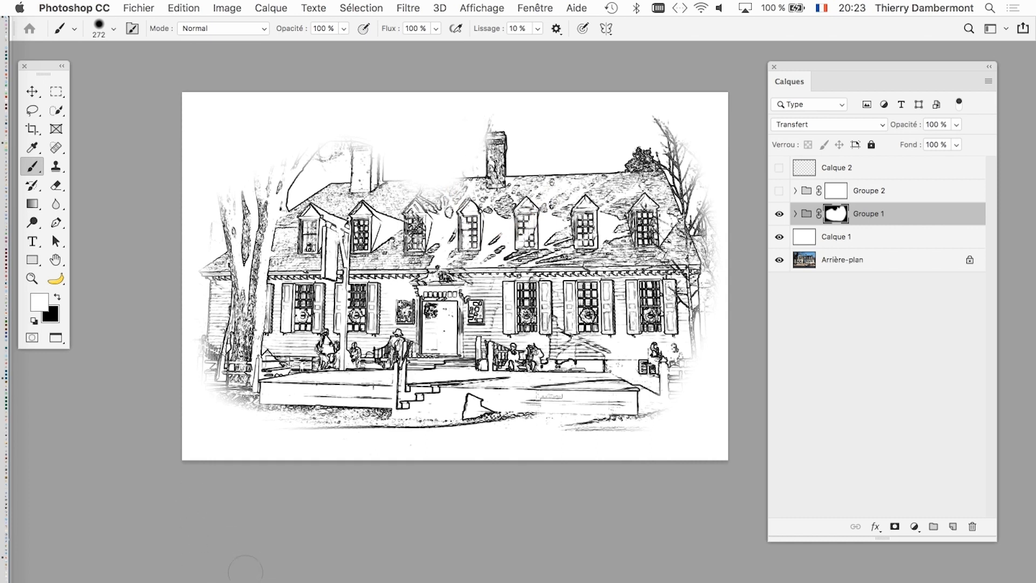
- Reduce the brush to 92 px and paint white on the Groupe 1 mask to restore the top of the left chimney
{"action": "scroll", "coordinate": [493, 141], "scroll_direction": "up", "scroll_amount": 3}
{"action": "mouse_move", "coordinate": [496, 205]}
{"action": "left_mouse_down"}
{"action": "mouse_move", "coordinate": [438, 205]}
{"action": "mouse_move", "coordinate": [448, 190]}
{"action": "mouse_move", "coordinate": [435, 190]}
{"action": "left_mouse_up"}
{"action": "left_click", "coordinate": [481, 125]}
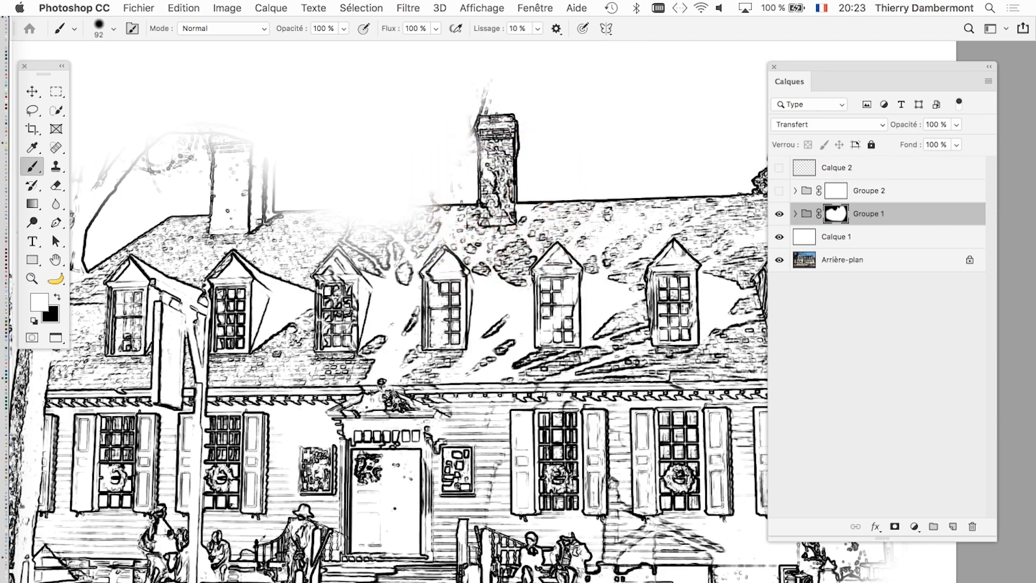
{"action": "scroll", "coordinate": [528, 256], "scroll_direction": "down", "scroll_amount": 1}
{"action": "scroll", "coordinate": [262, 502], "scroll_direction": "down", "scroll_amount": 3}
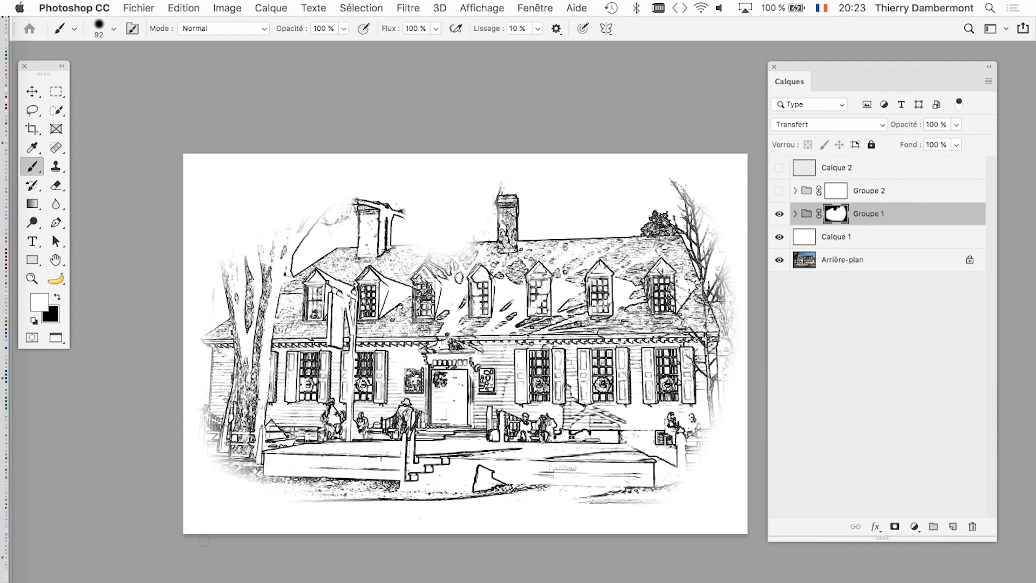
- Paint black on the Groupe 1 mask with the 92 px brush to hide the branch across the left chimney
{"action": "key", "text": "w"}
{"action": "key", "text": "super+z"}
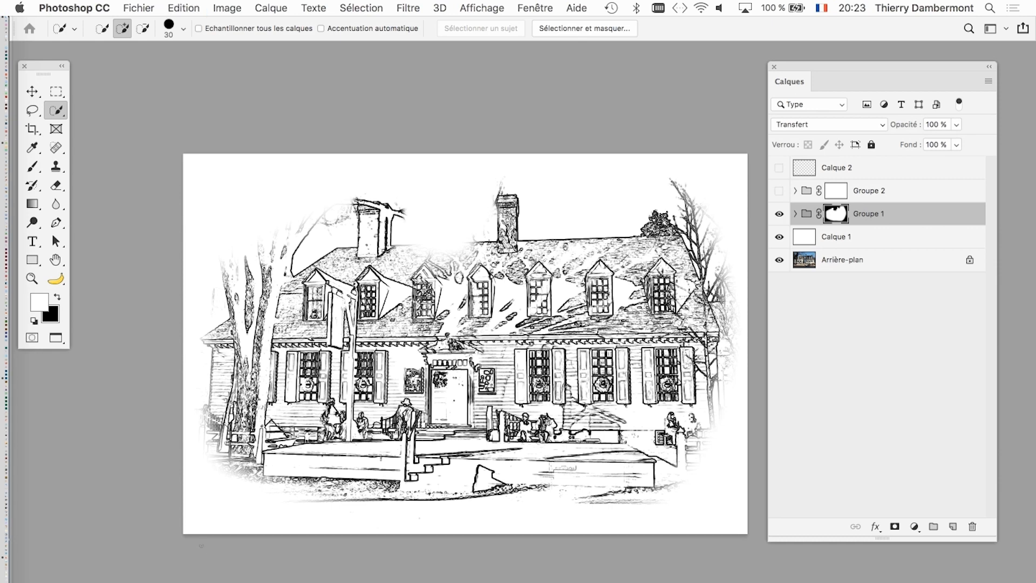
{"action": "key", "text": "x"}
{"action": "left_click", "coordinate": [32, 166]}
{"action": "left_click_drag", "start_coordinate": [402, 219], "coordinate": [401, 205]}
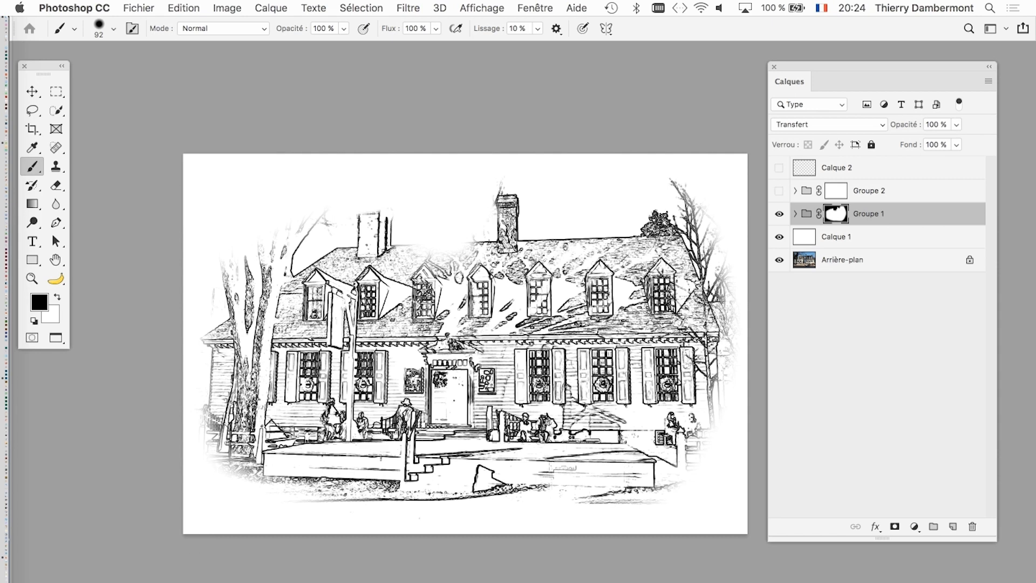
{"action": "key", "text": "super+minus"}
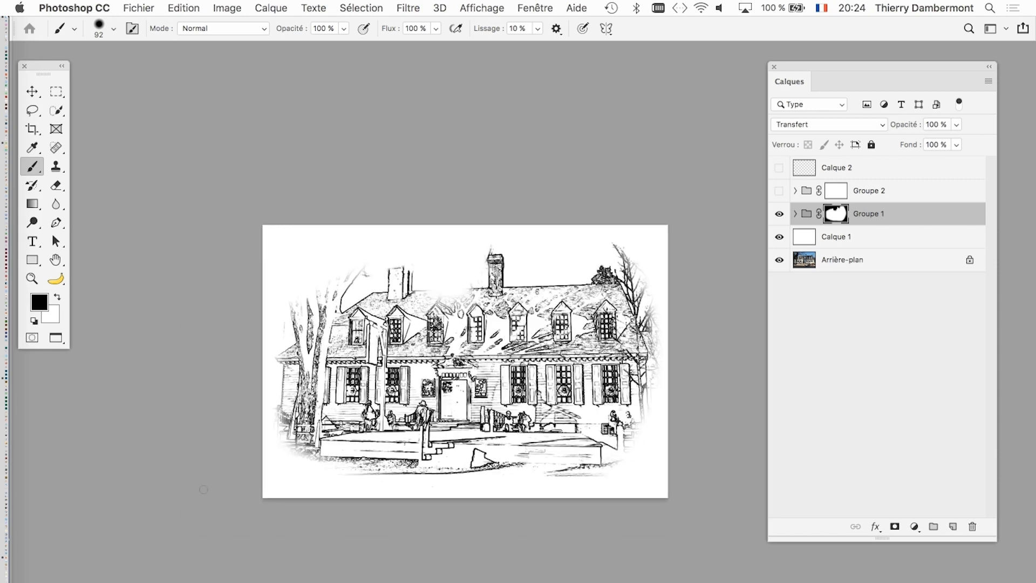
- Hide Groupe 1, show Groupe 2, and select the layer mask of Groupe 2
{"action": "key", "text": "x"}
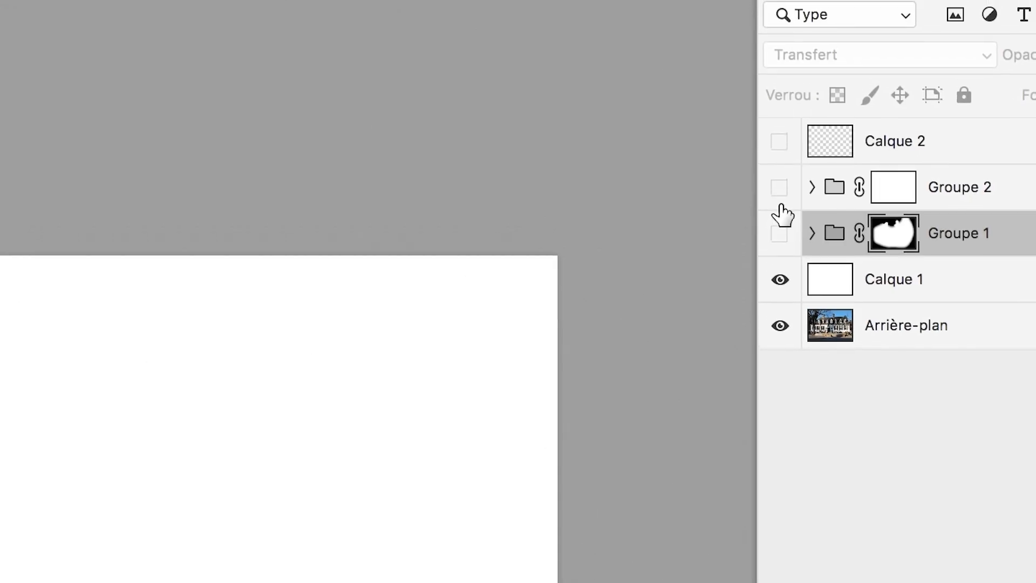
{"action": "left_click", "coordinate": [778, 165]}
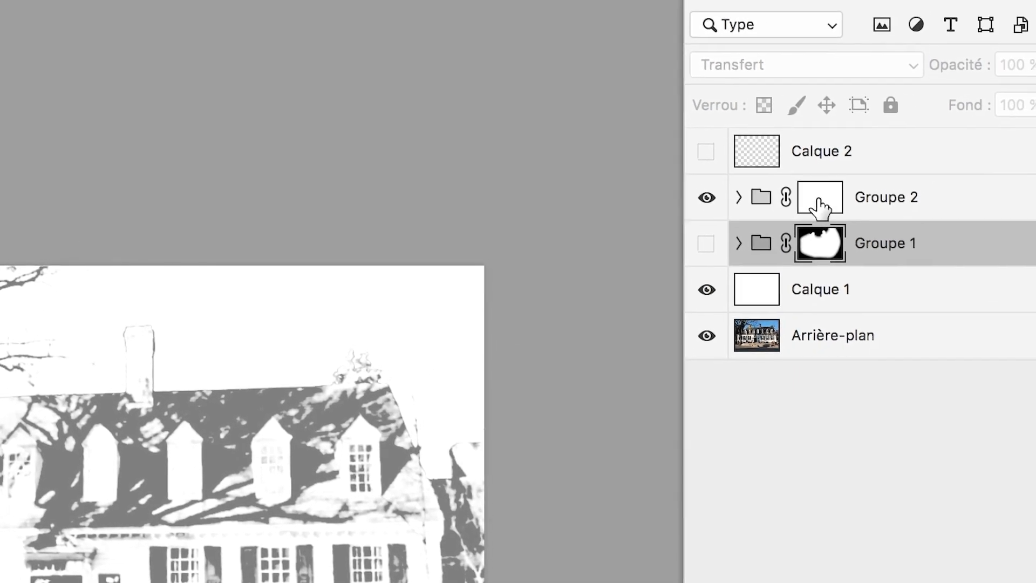
{"action": "left_click", "coordinate": [820, 206]}
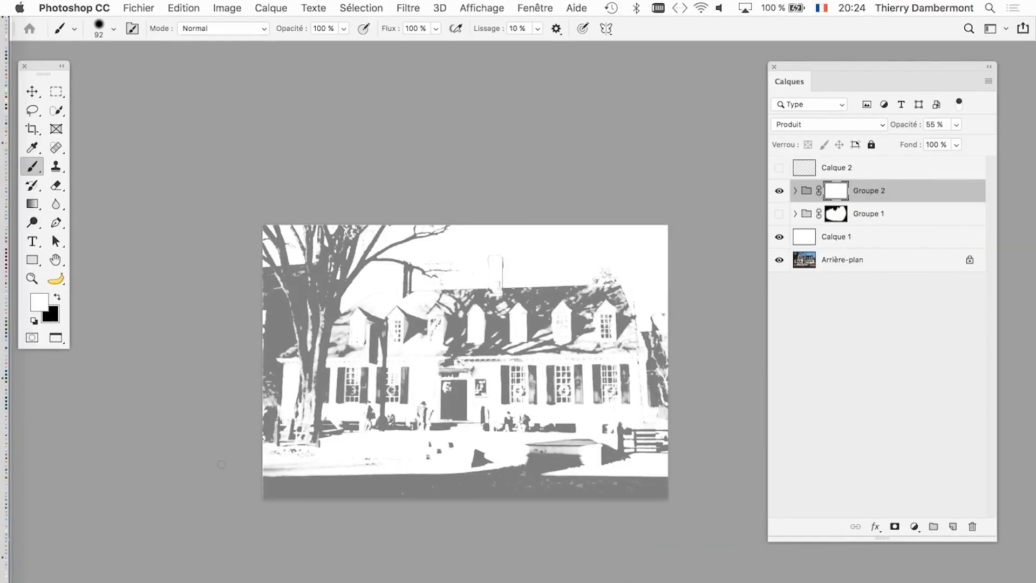
- Paint black on the Groupe 2 mask with a soft 548 px brush to fade the grey shadows all around the image's edges
{"action": "left_click_drag", "start_coordinate": [38, 553], "coordinate": [100, 553]}
{"action": "left_click_drag", "start_coordinate": [445, 368], "coordinate": [491, 369]}
{"action": "key", "text": "x"}
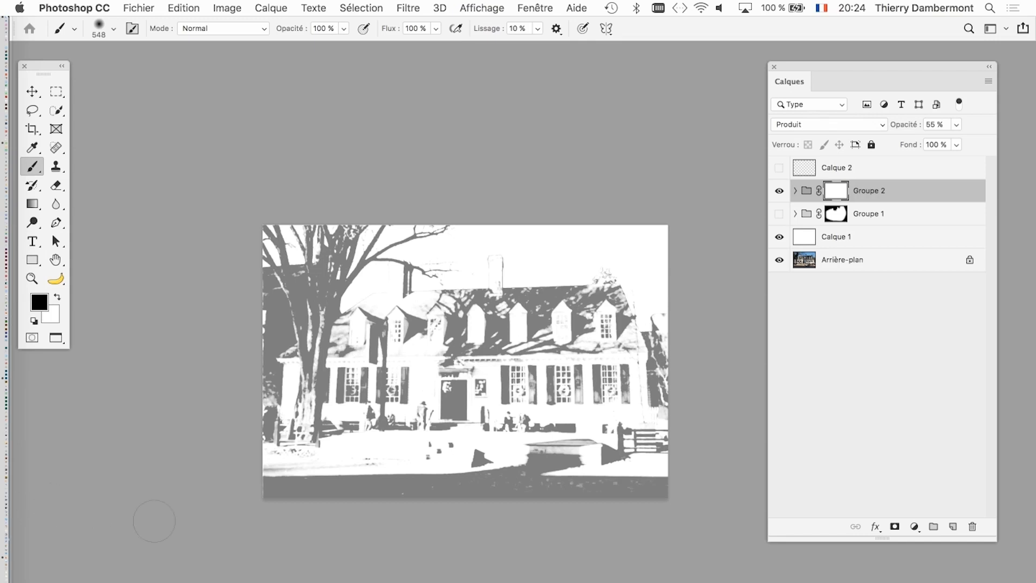
{"action": "mouse_move", "coordinate": [424, 213]}
{"action": "left_mouse_down"}
{"action": "mouse_move", "coordinate": [402, 211]}
{"action": "mouse_move", "coordinate": [259, 313]}
{"action": "left_mouse_up"}
{"action": "mouse_move", "coordinate": [112, 458]}
{"action": "left_mouse_down"}
{"action": "mouse_move", "coordinate": [137, 385]}
{"action": "mouse_move", "coordinate": [157, 370]}
{"action": "left_mouse_up"}
{"action": "left_click_drag", "start_coordinate": [264, 481], "coordinate": [381, 506]}
{"action": "mouse_move", "coordinate": [341, 463]}
{"action": "left_mouse_down"}
{"action": "mouse_move", "coordinate": [306, 389]}
{"action": "mouse_move", "coordinate": [334, 486]}
{"action": "mouse_move", "coordinate": [288, 565]}
{"action": "mouse_move", "coordinate": [147, 531]}
{"action": "mouse_move", "coordinate": [134, 526]}
{"action": "mouse_move", "coordinate": [224, 544]}
{"action": "mouse_move", "coordinate": [106, 485]}
{"action": "mouse_move", "coordinate": [113, 514]}
{"action": "mouse_move", "coordinate": [120, 460]}
{"action": "mouse_move", "coordinate": [202, 377]}
{"action": "mouse_move", "coordinate": [274, 378]}
{"action": "mouse_move", "coordinate": [183, 387]}
{"action": "mouse_move", "coordinate": [355, 408]}
{"action": "mouse_move", "coordinate": [144, 395]}
{"action": "left_mouse_up"}
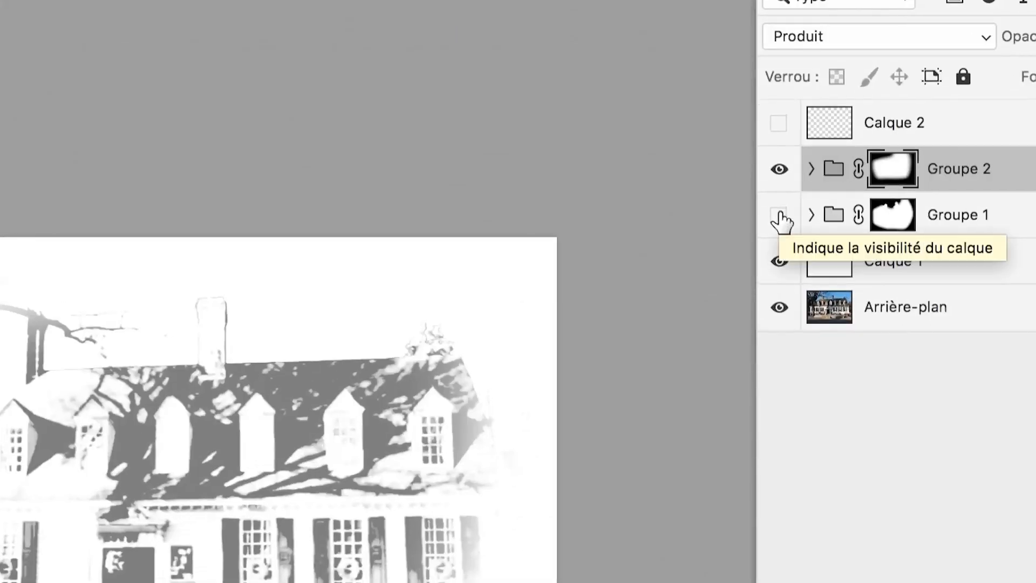
- Show Groupe 1 again and fade the shadows around the left tree on the Groupe 2 mask with a 404 px black brush
{"action": "left_click", "coordinate": [779, 214]}
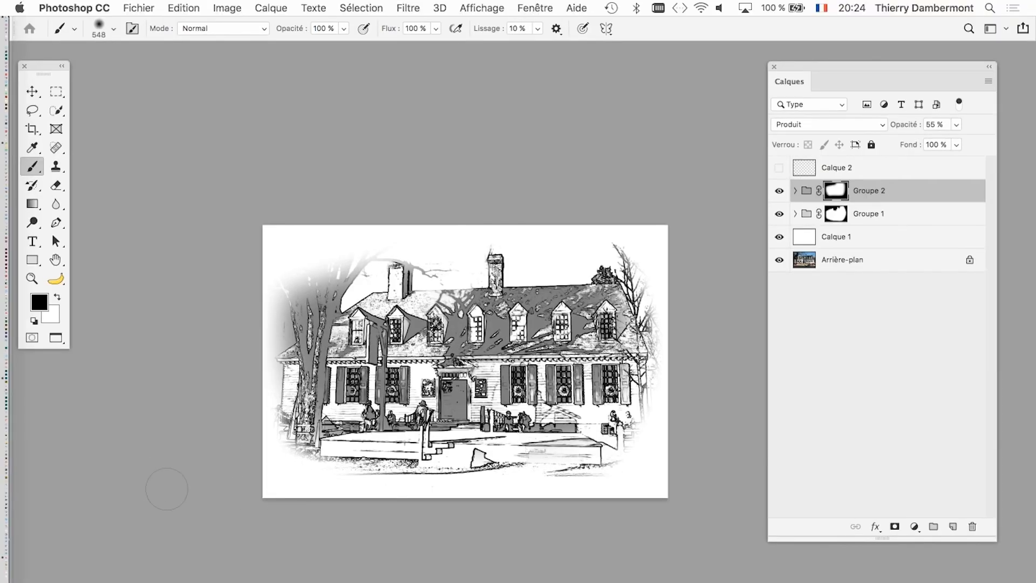
{"action": "left_click_drag", "start_coordinate": [334, 352], "coordinate": [310, 353]}
{"action": "mouse_move", "coordinate": [315, 281]}
{"action": "left_mouse_down"}
{"action": "mouse_move", "coordinate": [283, 324]}
{"action": "mouse_move", "coordinate": [275, 373]}
{"action": "left_mouse_up"}
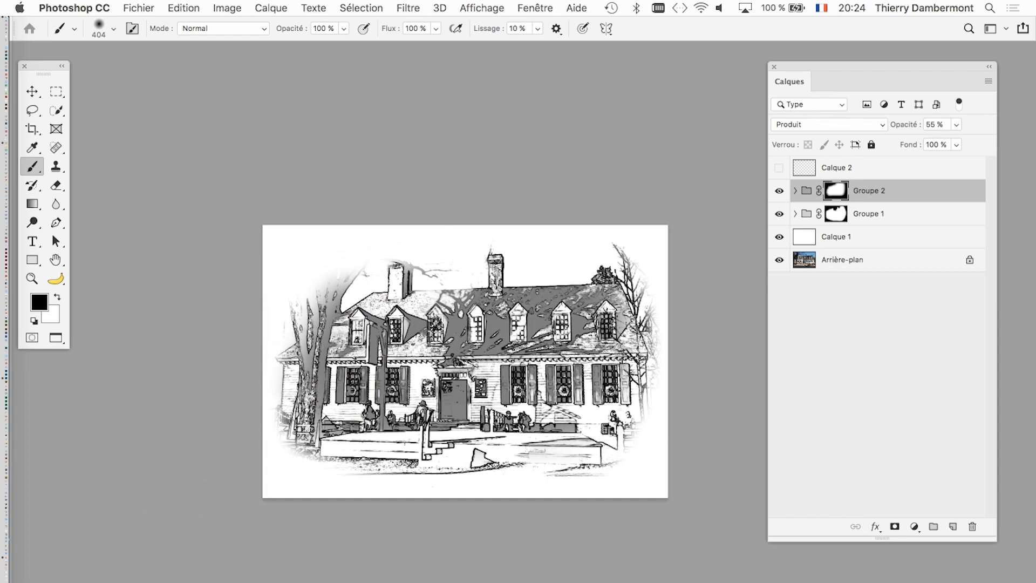
- Save the document with its layers in Photoshop format as american-georgian-03.psd in the CPR2 cours 09 folder
{"action": "left_click", "coordinate": [138, 8]}
{"action": "left_click", "coordinate": [162, 157]}
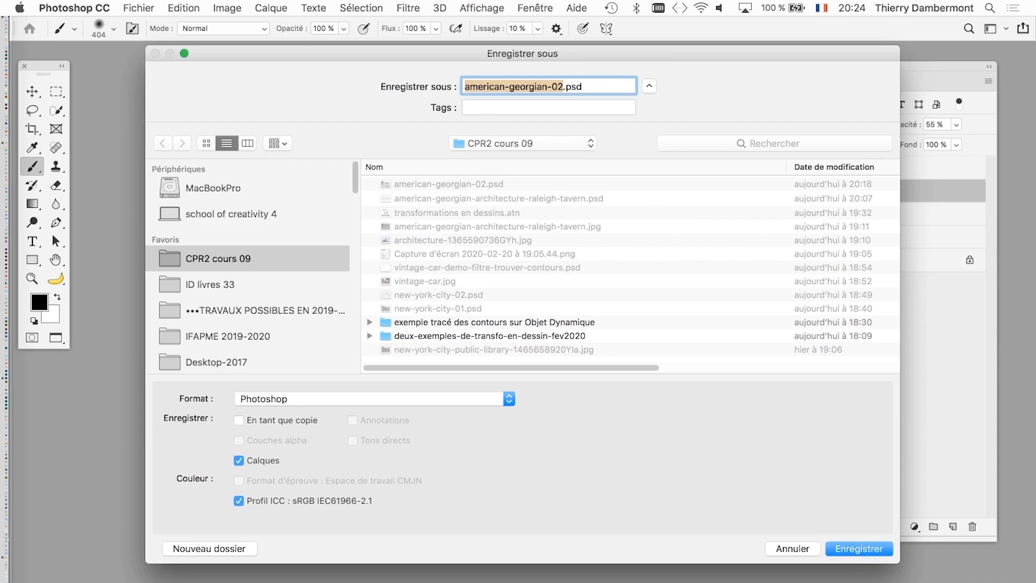
{"action": "left_click", "coordinate": [558, 86]}
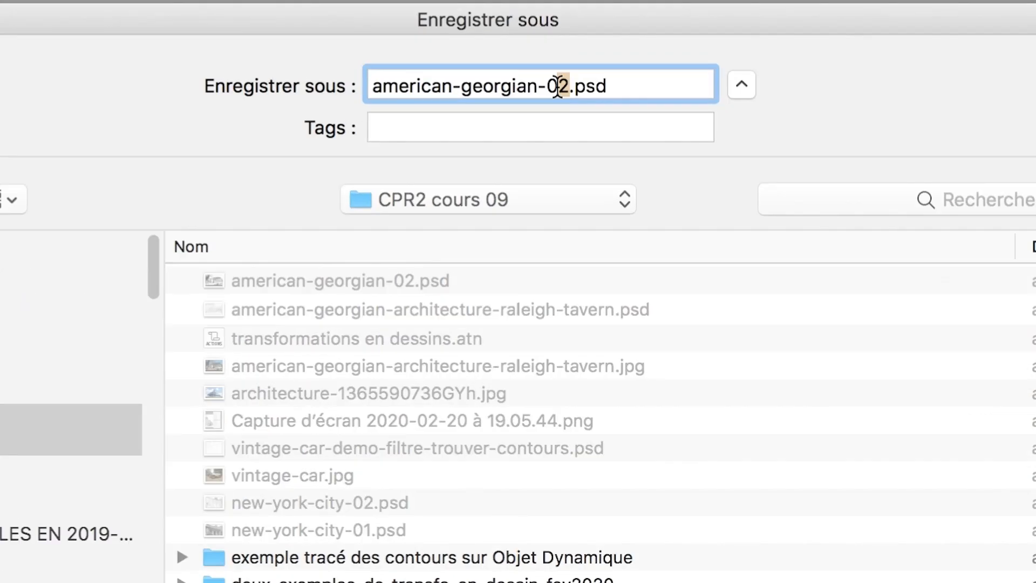
{"action": "type", "text": "3"}
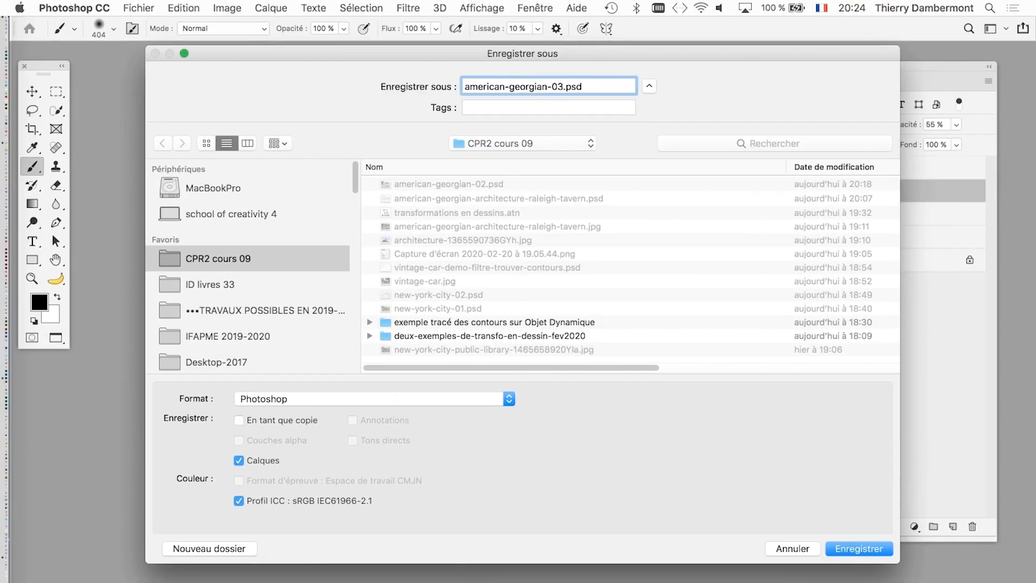
{"action": "key", "text": "Return"}
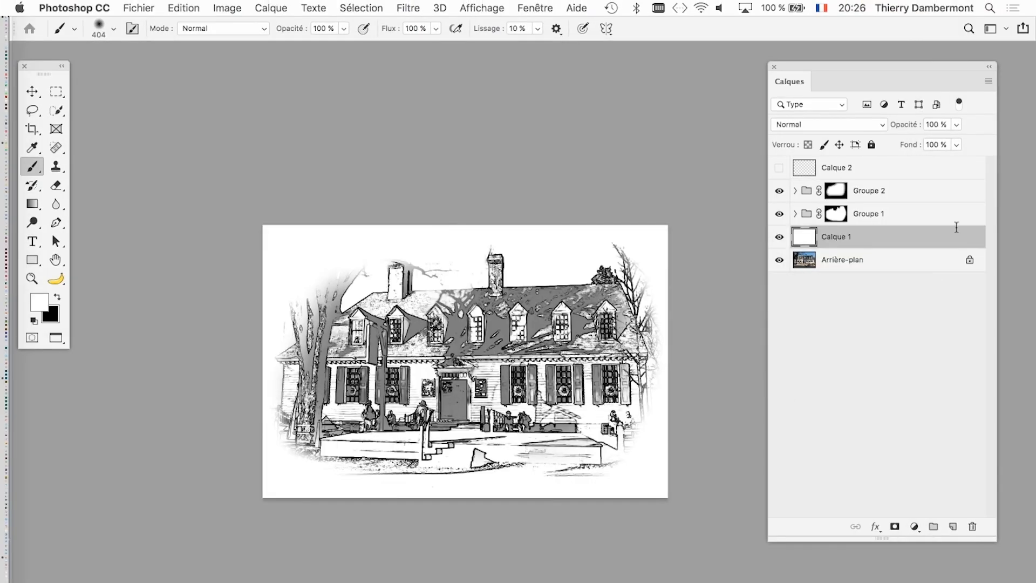
{"action": "left_click", "coordinate": [538, 303], "text": "super"}
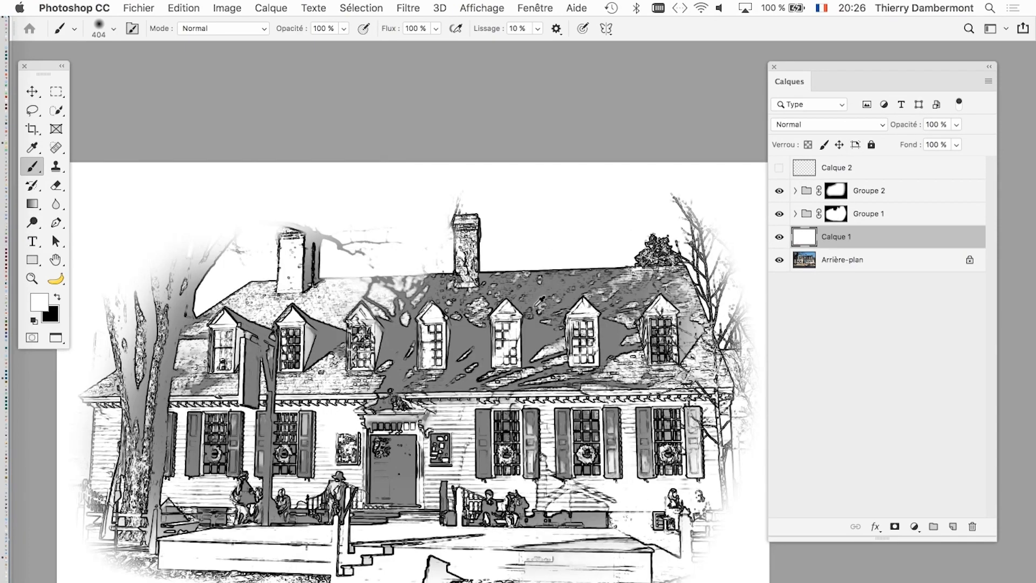
{"action": "left_click_drag", "start_coordinate": [458, 354], "coordinate": [499, 251]}
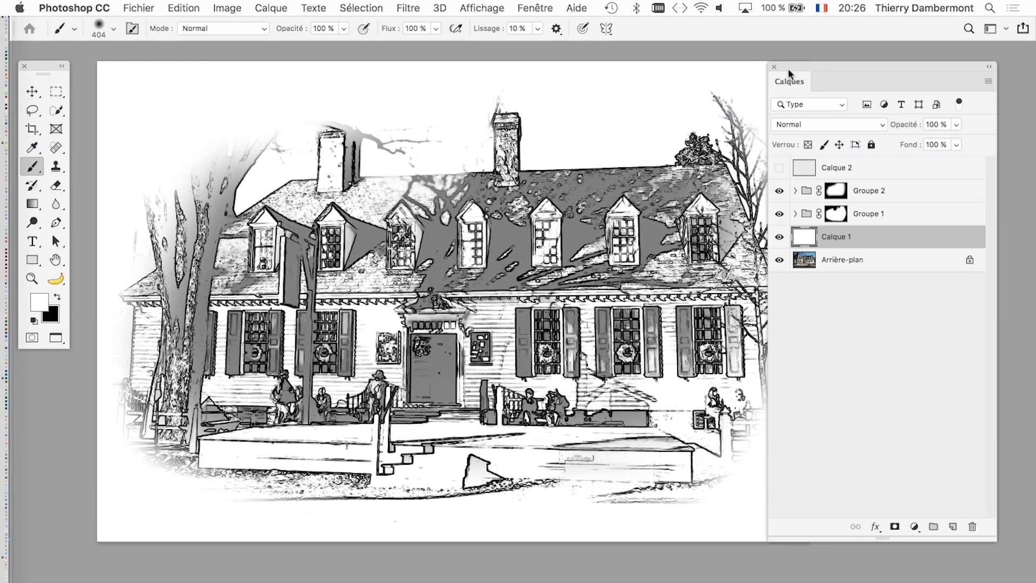
{"action": "left_click_drag", "start_coordinate": [788, 68], "coordinate": [819, 65]}
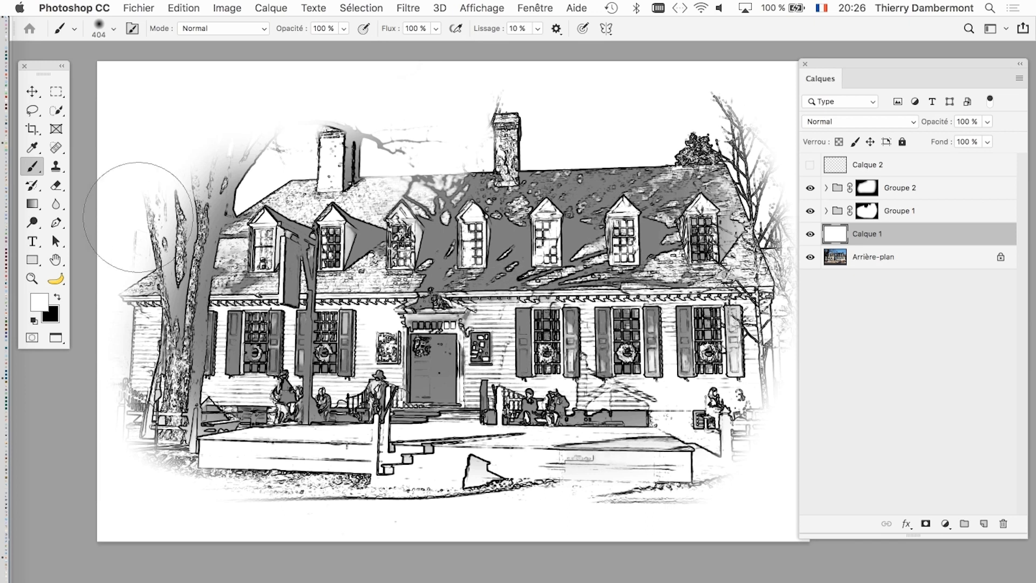
{"action": "left_click", "coordinate": [32, 92]}
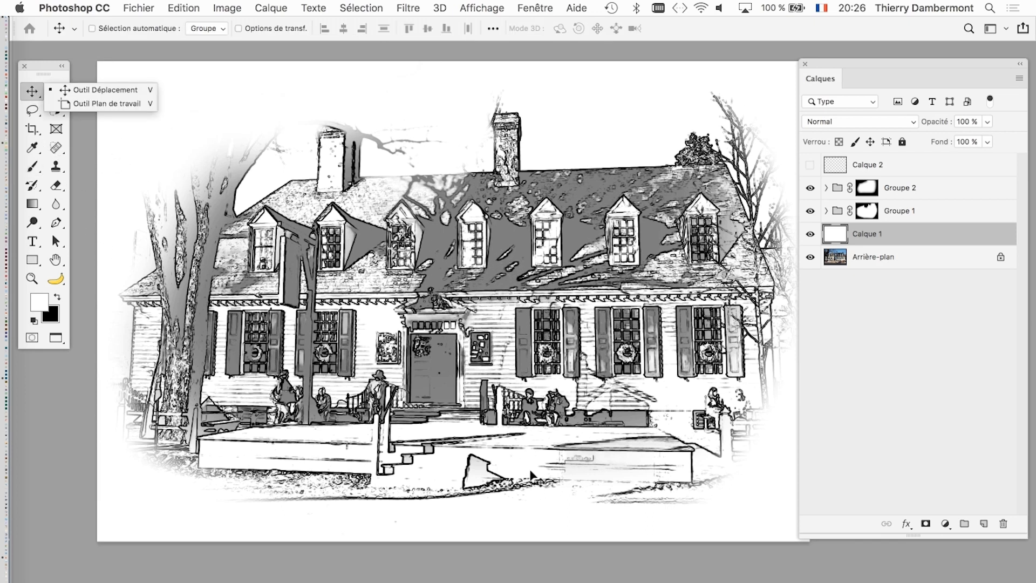
{"action": "left_click", "coordinate": [560, 527]}
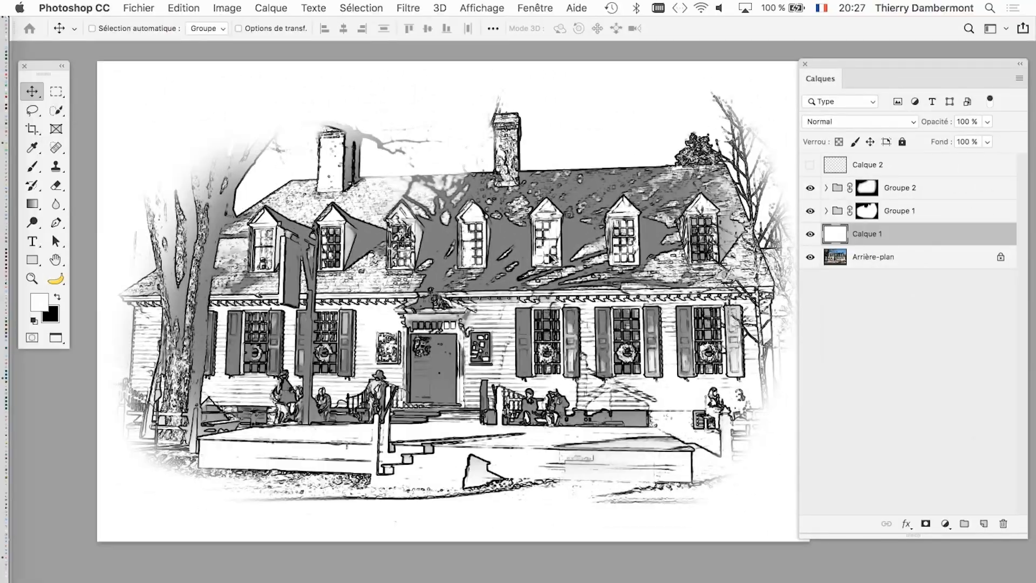
{"action": "scroll", "coordinate": [517, 263], "scroll_direction": "down", "scroll_amount": 1}
{"action": "scroll", "coordinate": [552, 266], "scroll_direction": "right", "scroll_amount": 3}
{"action": "scroll", "coordinate": [552, 266], "scroll_direction": "down", "scroll_amount": 1}
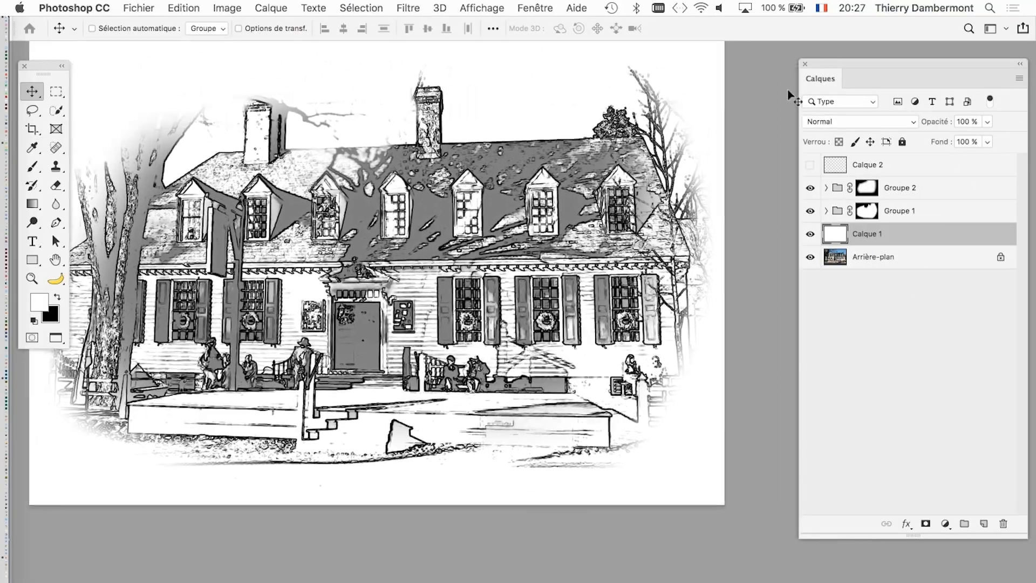
- Duplicate Groupe 2 together with its layer mask, placing the copy directly above the original
{"action": "left_click_drag", "start_coordinate": [824, 67], "coordinate": [736, 65]}
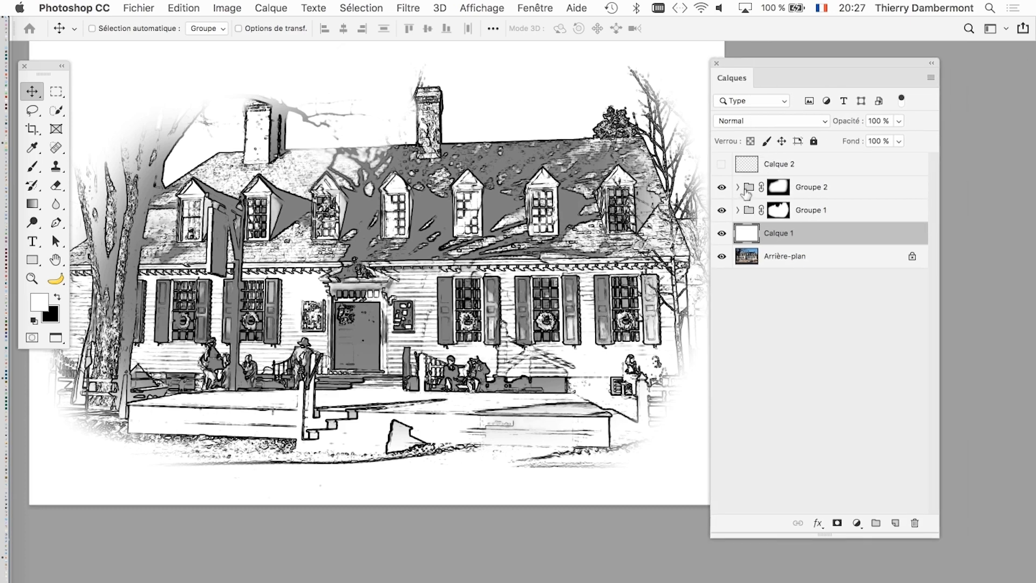
{"action": "left_click", "coordinate": [746, 189]}
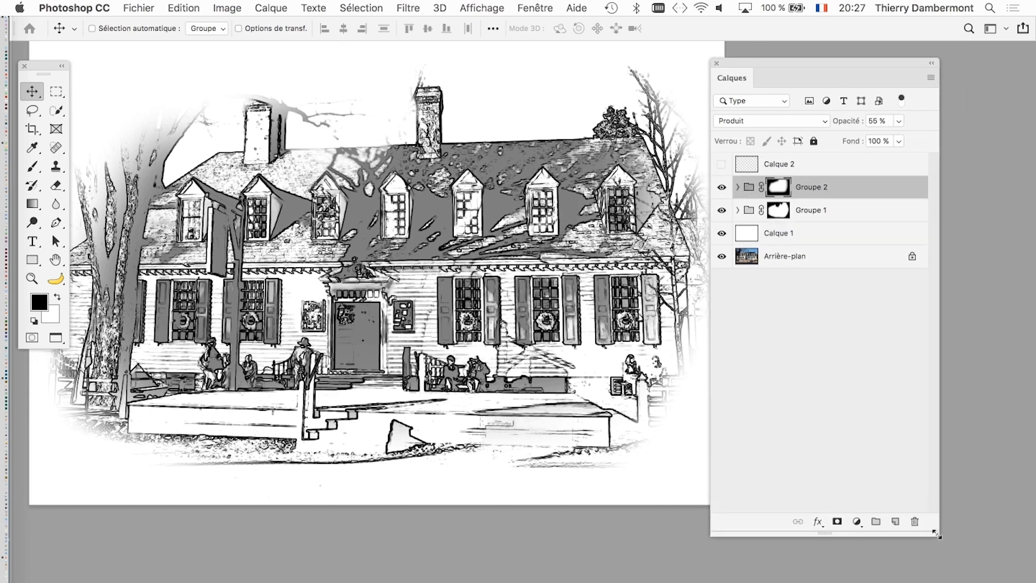
{"action": "left_click_drag", "start_coordinate": [939, 539], "coordinate": [942, 318]}
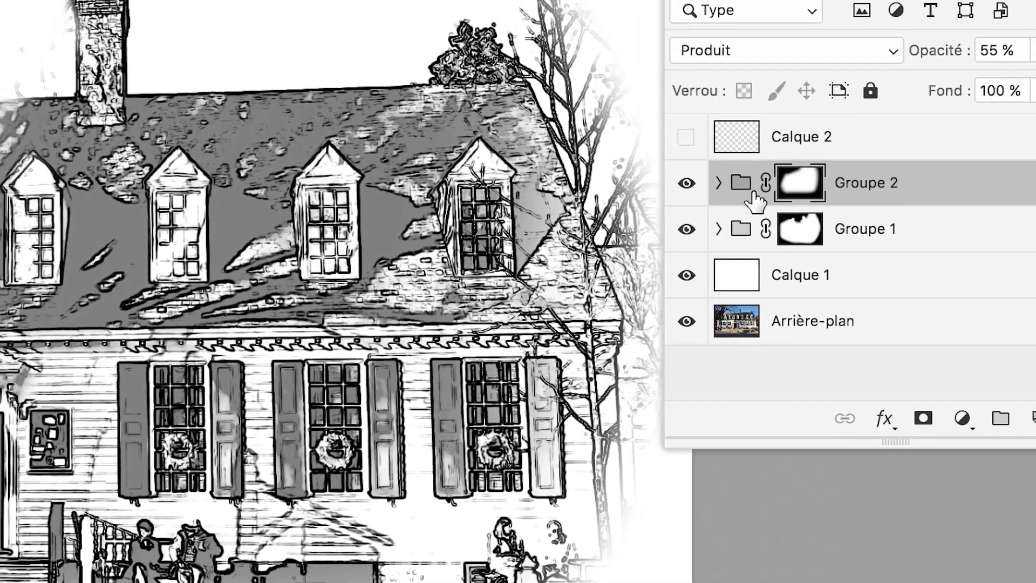
{"action": "left_click_drag", "start_coordinate": [754, 201], "coordinate": [1035, 414]}
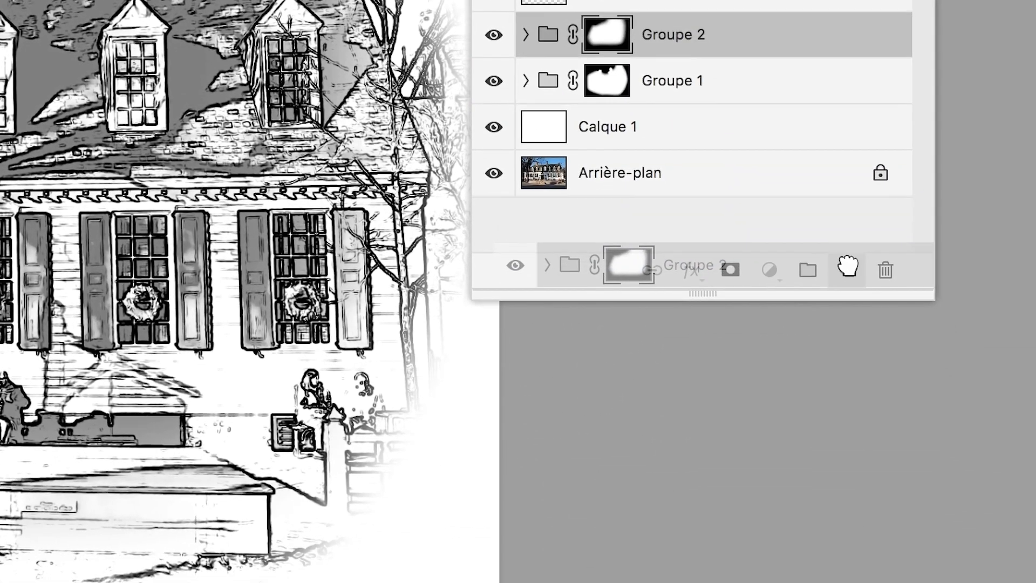
{"action": "left_click_drag", "start_coordinate": [847, 266], "coordinate": [848, 268]}
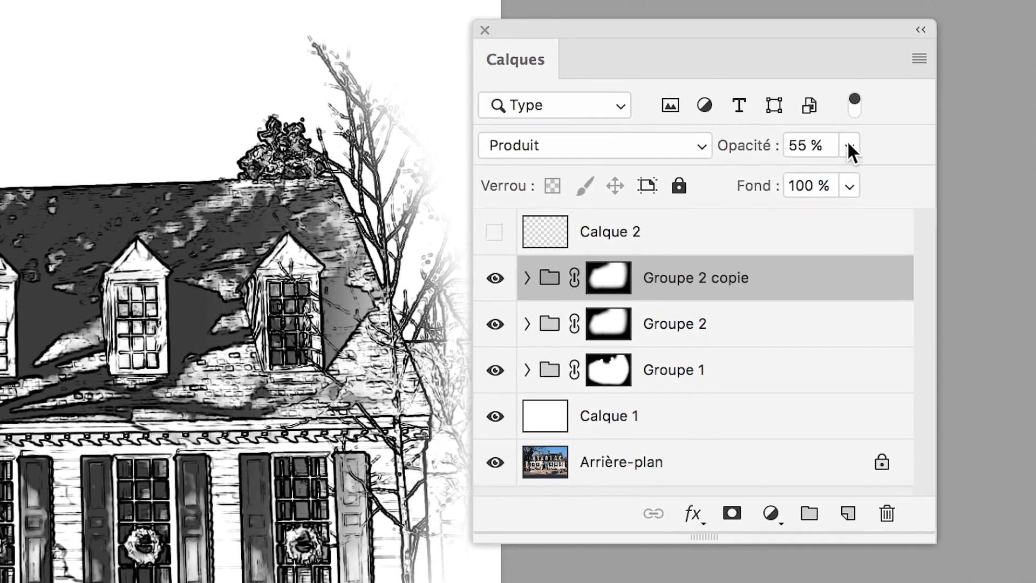
- Raise the opacity of Groupe 2 copie to 100 %
{"action": "left_click", "coordinate": [941, 53]}
{"action": "left_click_drag", "start_coordinate": [940, 88], "coordinate": [943, 88]}
{"action": "left_click_drag", "start_coordinate": [848, 156], "coordinate": [918, 156]}
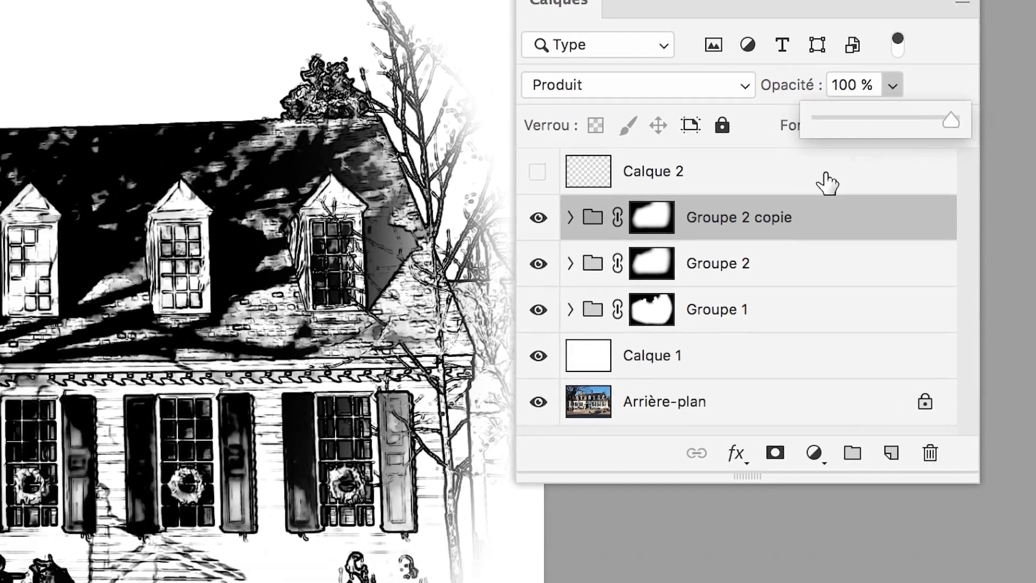
{"action": "left_click", "coordinate": [563, 266]}
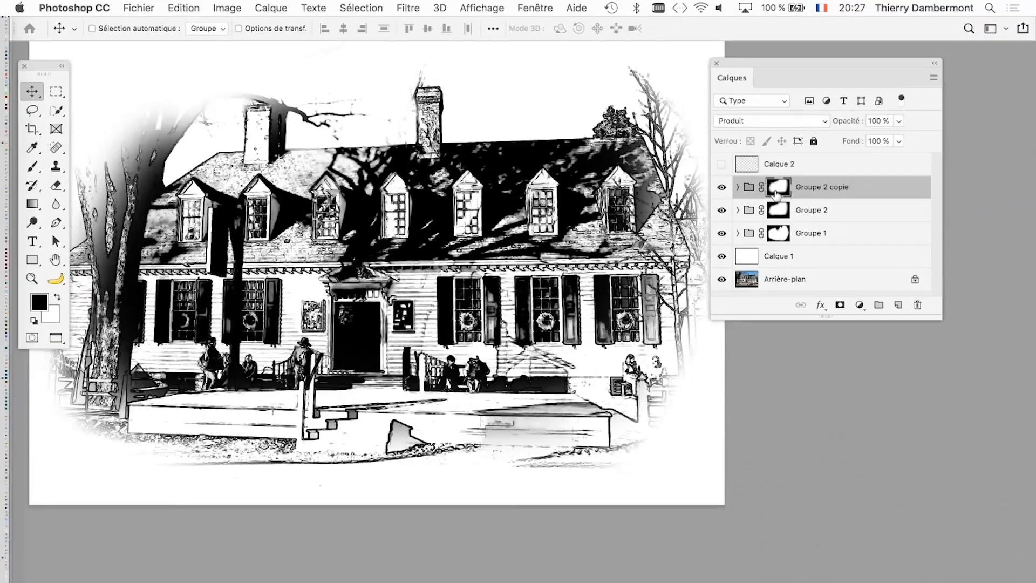
- Black out the entire layer mask of Groupe 2 copie, using black as the foreground colour and a soft 1123 px brush
{"action": "left_click_drag", "start_coordinate": [755, 57], "coordinate": [815, 57]}
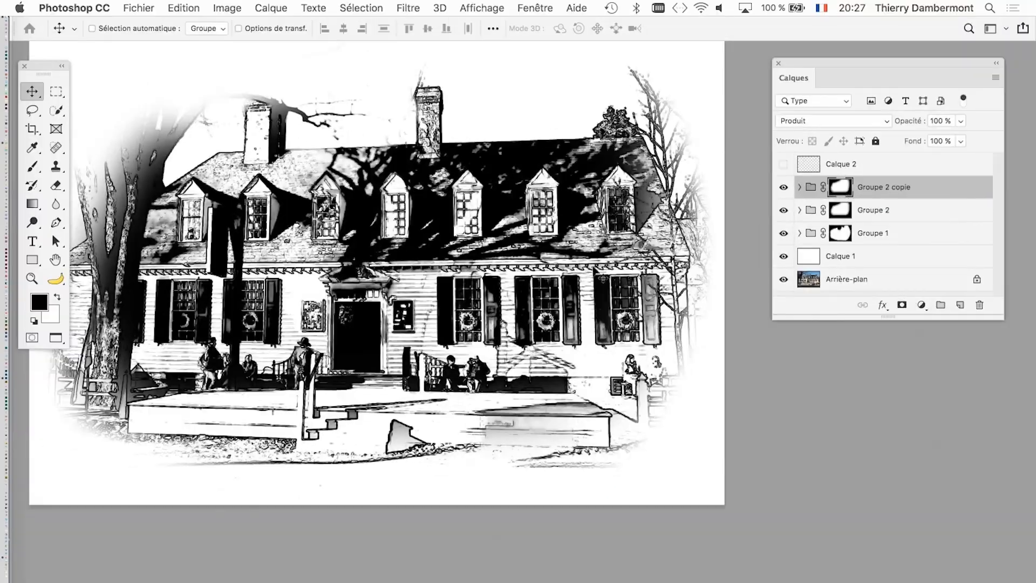
{"action": "scroll", "coordinate": [563, 291], "scroll_direction": "down", "scroll_amount": 3}
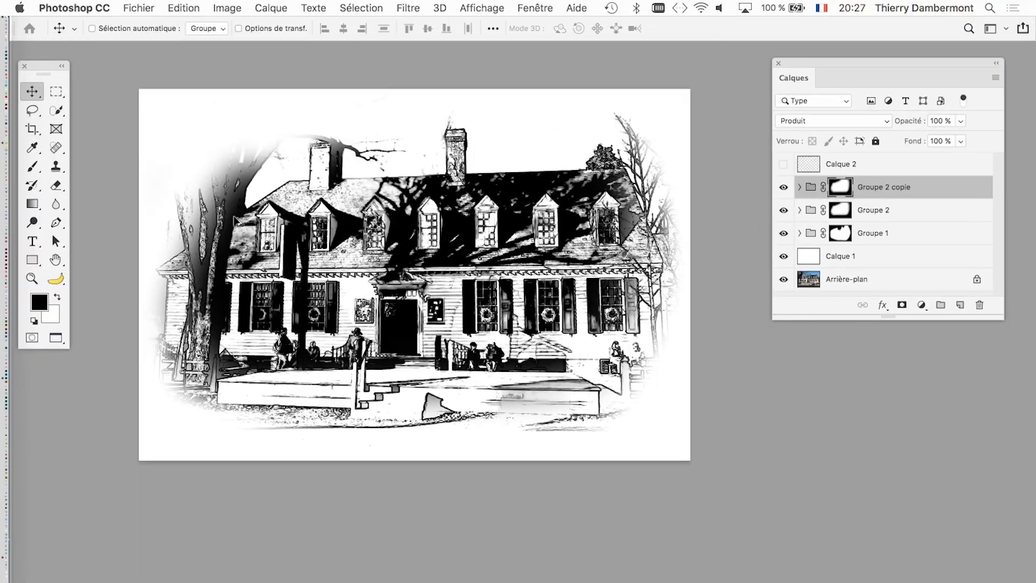
{"action": "right_click", "coordinate": [31, 171]}
{"action": "left_click", "coordinate": [171, 166]}
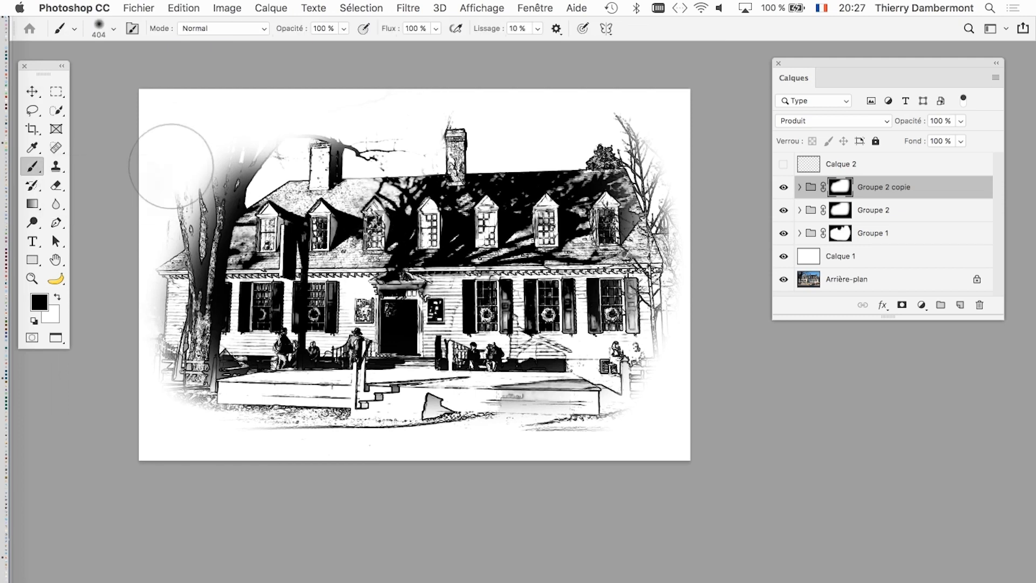
{"action": "mouse_move", "coordinate": [319, 287]}
{"action": "left_mouse_down", "text": "ctrl+alt"}
{"action": "mouse_move", "coordinate": [432, 286]}
{"action": "mouse_move", "coordinate": [395, 284]}
{"action": "left_mouse_up", "text": "ctrl+alt"}
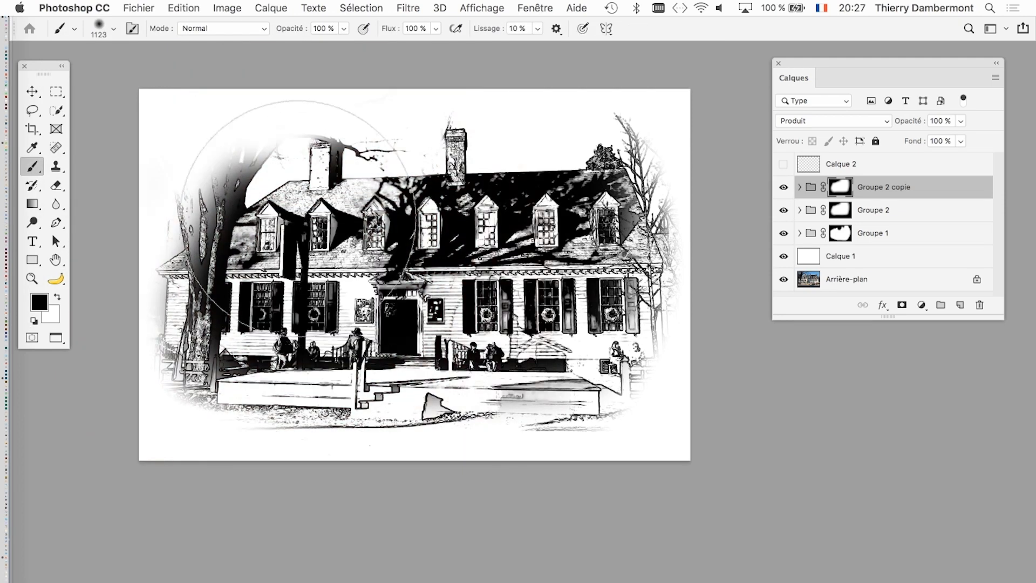
{"action": "left_click_drag", "start_coordinate": [237, 232], "coordinate": [594, 191]}
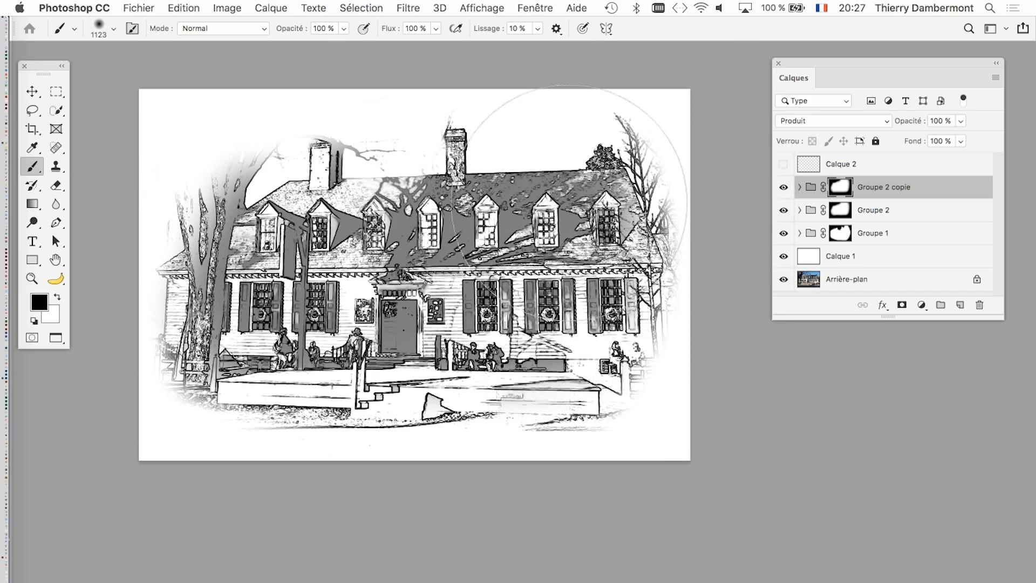
{"action": "key", "text": "alt+BackSpace"}
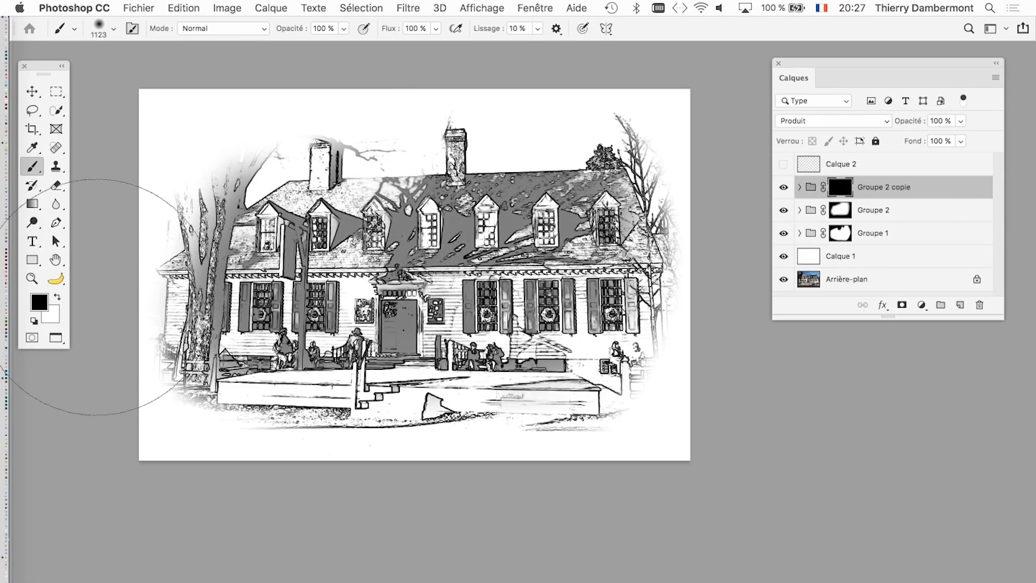
- Paint white on the Groupe 2 copie mask with a soft 636 px brush over the roof shadows, undoing the stroke over the left tree
{"action": "left_click", "coordinate": [56, 297]}
{"action": "left_click_drag", "start_coordinate": [460, 382], "coordinate": [406, 381]}
{"action": "mouse_move", "coordinate": [402, 270]}
{"action": "left_mouse_down"}
{"action": "mouse_move", "coordinate": [426, 288]}
{"action": "mouse_move", "coordinate": [493, 245]}
{"action": "mouse_move", "coordinate": [556, 232]}
{"action": "left_mouse_up"}
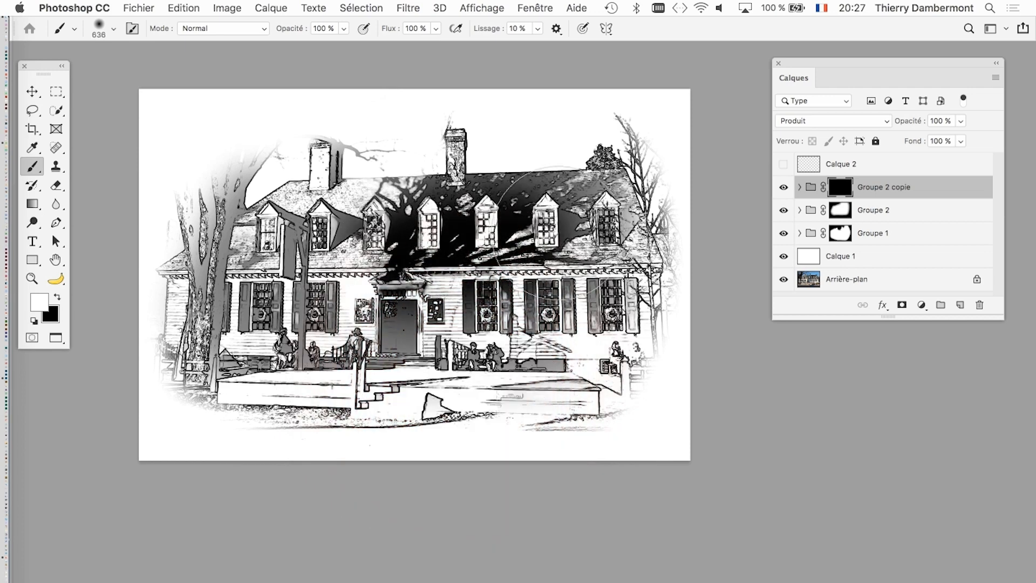
{"action": "mouse_move", "coordinate": [191, 264]}
{"action": "left_mouse_down"}
{"action": "mouse_move", "coordinate": [215, 306]}
{"action": "mouse_move", "coordinate": [223, 210]}
{"action": "left_mouse_up"}
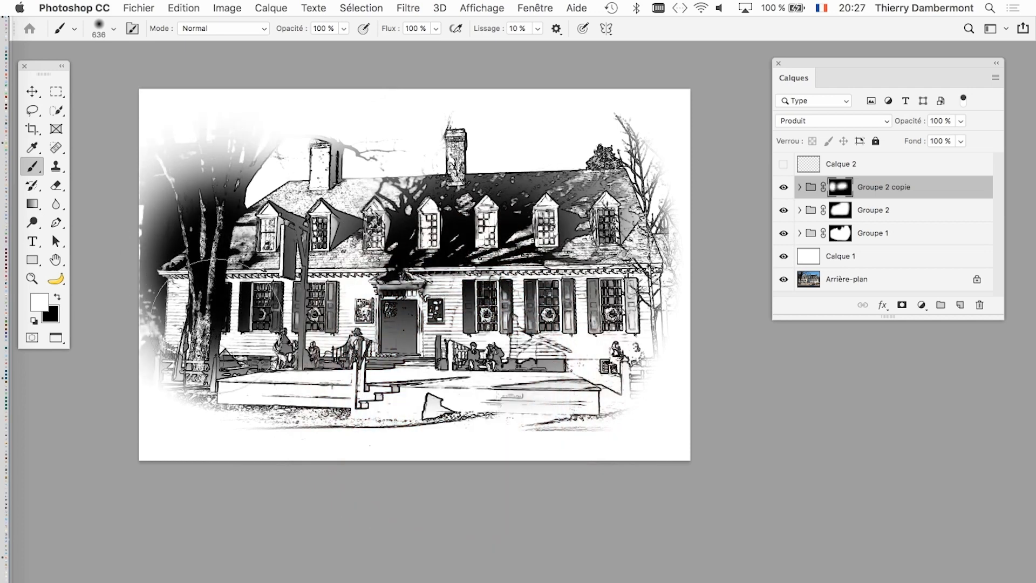
{"action": "key", "text": "super+z"}
- Bring out the black shadows of the left tree's trunk and branches on the Groupe 2 copie mask with a white 223 px brush
{"action": "left_click_drag", "start_coordinate": [288, 361], "coordinate": [242, 360]}
{"action": "scroll", "coordinate": [170, 251], "scroll_direction": "up", "scroll_amount": 1}
{"action": "scroll", "coordinate": [170, 251], "scroll_direction": "up", "scroll_amount": 5}
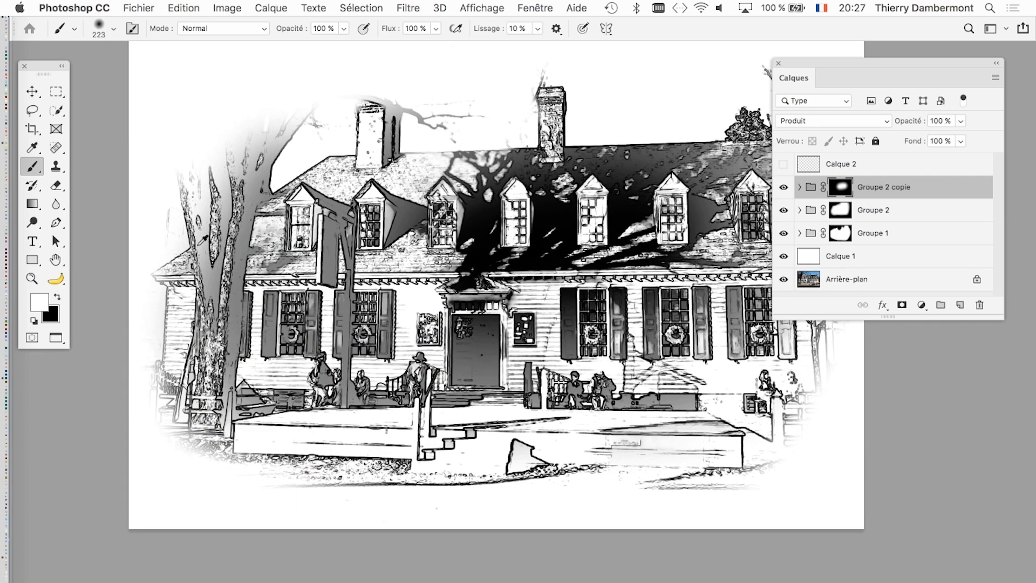
{"action": "mouse_move", "coordinate": [249, 197]}
{"action": "left_mouse_down"}
{"action": "mouse_move", "coordinate": [225, 421]}
{"action": "mouse_move", "coordinate": [235, 199]}
{"action": "mouse_move", "coordinate": [298, 103]}
{"action": "left_mouse_up"}
{"action": "mouse_move", "coordinate": [245, 259]}
{"action": "left_mouse_down"}
{"action": "mouse_move", "coordinate": [217, 174]}
{"action": "mouse_move", "coordinate": [226, 53]}
{"action": "left_mouse_up"}
{"action": "mouse_move", "coordinate": [226, 183]}
{"action": "left_mouse_down"}
{"action": "mouse_move", "coordinate": [203, 174]}
{"action": "mouse_move", "coordinate": [165, 86]}
{"action": "mouse_move", "coordinate": [151, 131]}
{"action": "mouse_move", "coordinate": [175, 183]}
{"action": "mouse_move", "coordinate": [200, 58]}
{"action": "left_mouse_up"}
- Trim the dark areas around the left tree's upper branches on the Groupe 2 copie mask with a black 302 px brush
{"action": "key", "text": "x"}
{"action": "key", "text": "super+minus"}
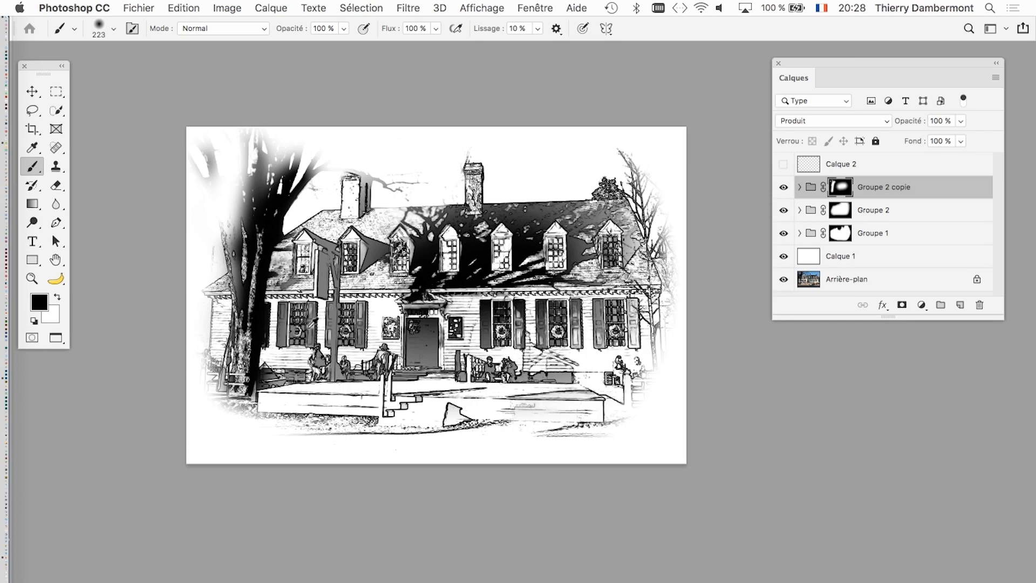
{"action": "left_click_drag", "start_coordinate": [353, 337], "coordinate": [499, 336]}
{"action": "mouse_move", "coordinate": [288, 308]}
{"action": "left_mouse_down"}
{"action": "mouse_move", "coordinate": [279, 154]}
{"action": "mouse_move", "coordinate": [289, 438]}
{"action": "mouse_move", "coordinate": [270, 428]}
{"action": "mouse_move", "coordinate": [275, 384]}
{"action": "mouse_move", "coordinate": [158, 369]}
{"action": "left_mouse_up"}
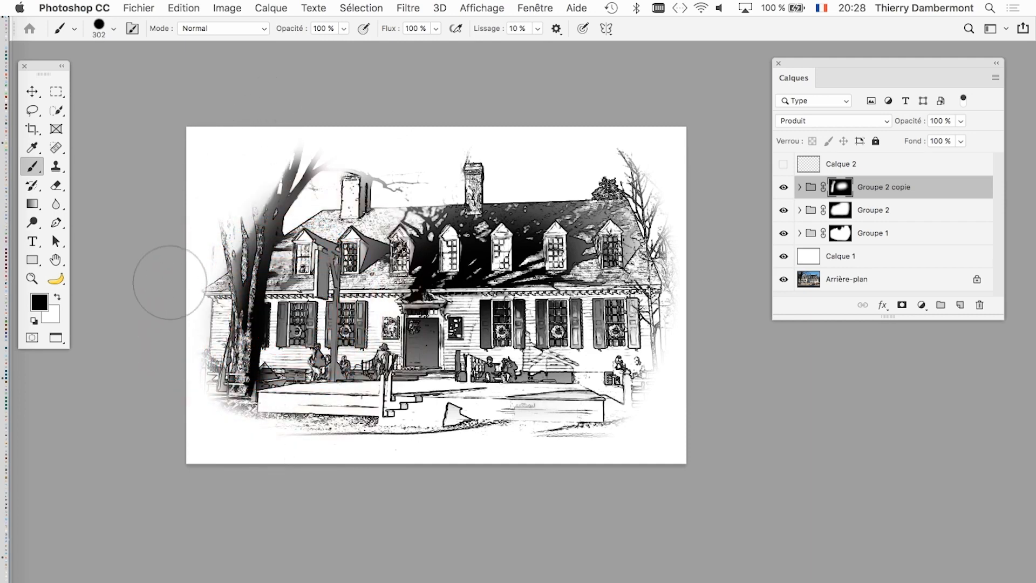
{"action": "key", "text": "x"}
{"action": "left_click_drag", "start_coordinate": [253, 281], "coordinate": [261, 207]}
{"action": "key", "text": "super+z"}
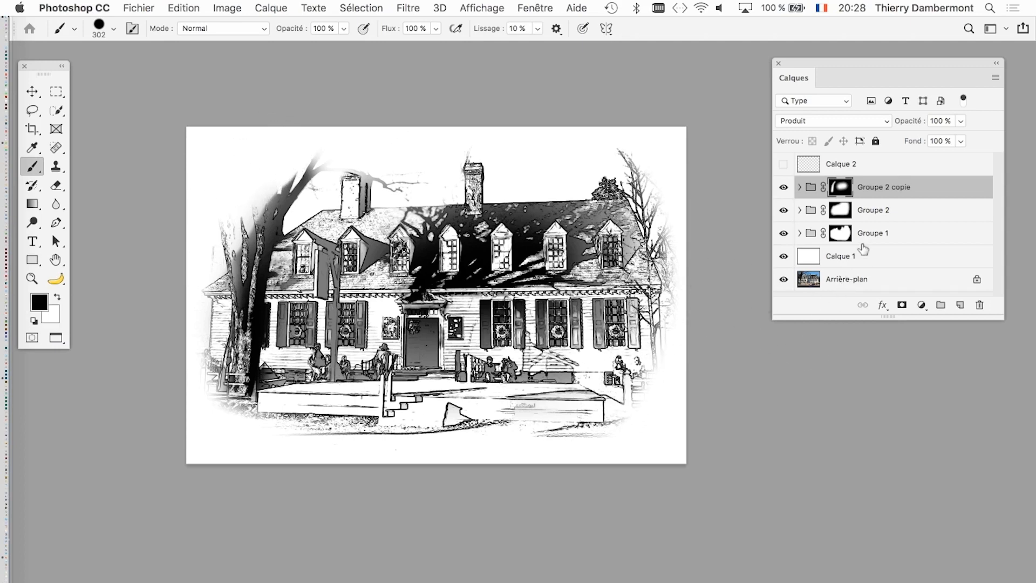
- Try darkening the shutters of the rightmost ground-floor window with a white 365 px brush on the mask, and undo the stroke
{"action": "scroll", "coordinate": [439, 317], "scroll_direction": "up", "scroll_amount": 2}
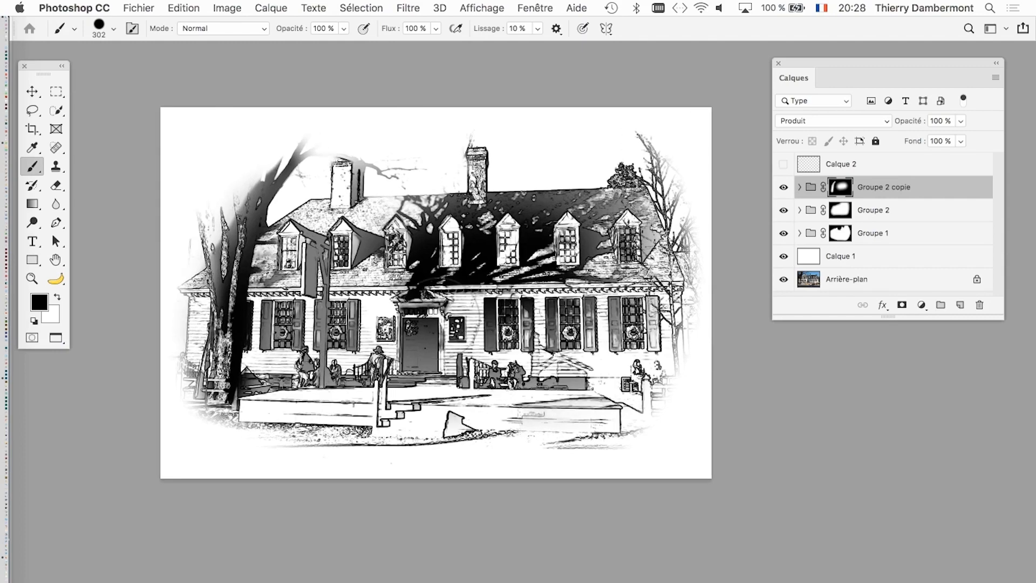
{"action": "left_click_drag", "start_coordinate": [557, 365], "coordinate": [567, 264]}
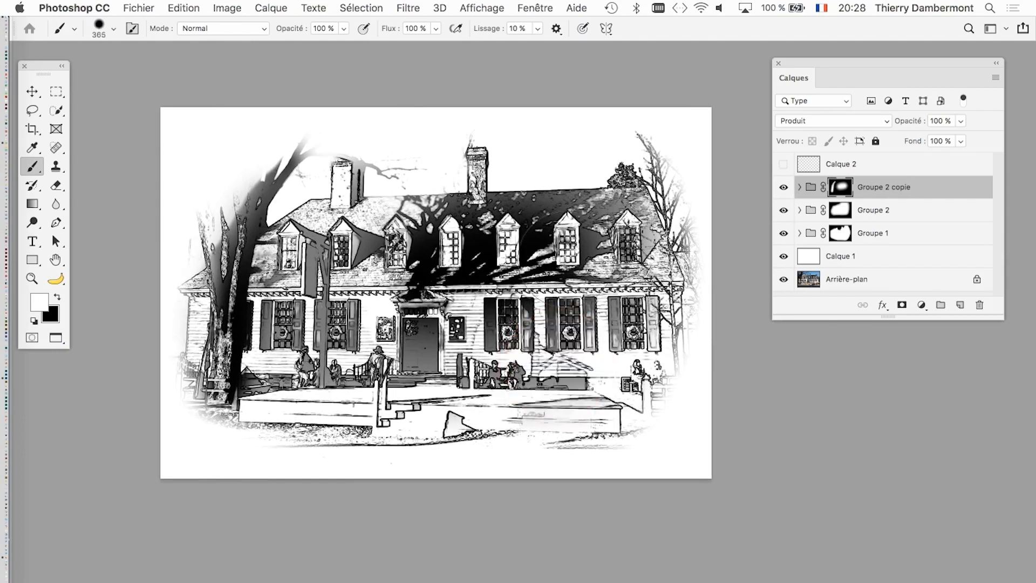
{"action": "scroll", "coordinate": [612, 344], "scroll_direction": "up", "scroll_amount": 6}
{"action": "left_click", "coordinate": [620, 321]}
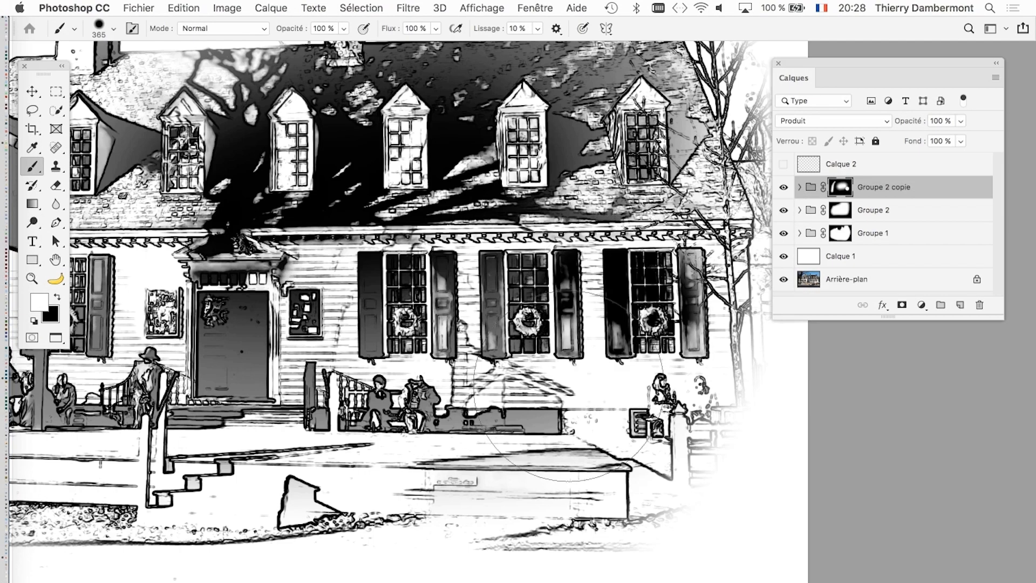
{"action": "key", "text": "super+z"}
- Reduce the brush to 179 px and replace the white foreground colour with a light grey for painting on the mask
{"action": "left_click_drag", "start_coordinate": [627, 372], "coordinate": [593, 373]}
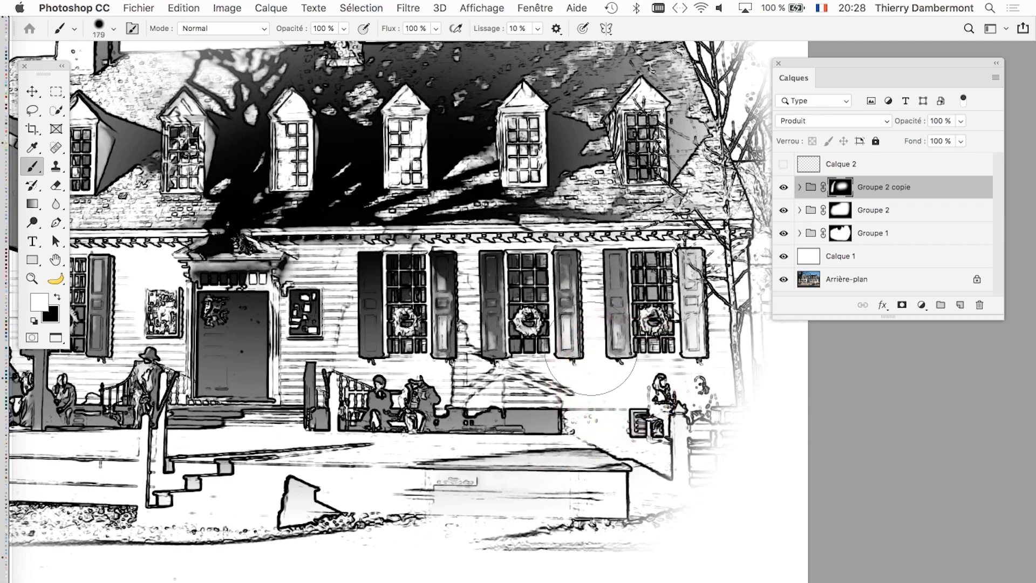
{"action": "left_click", "coordinate": [620, 324]}
{"action": "key", "text": "super+z"}
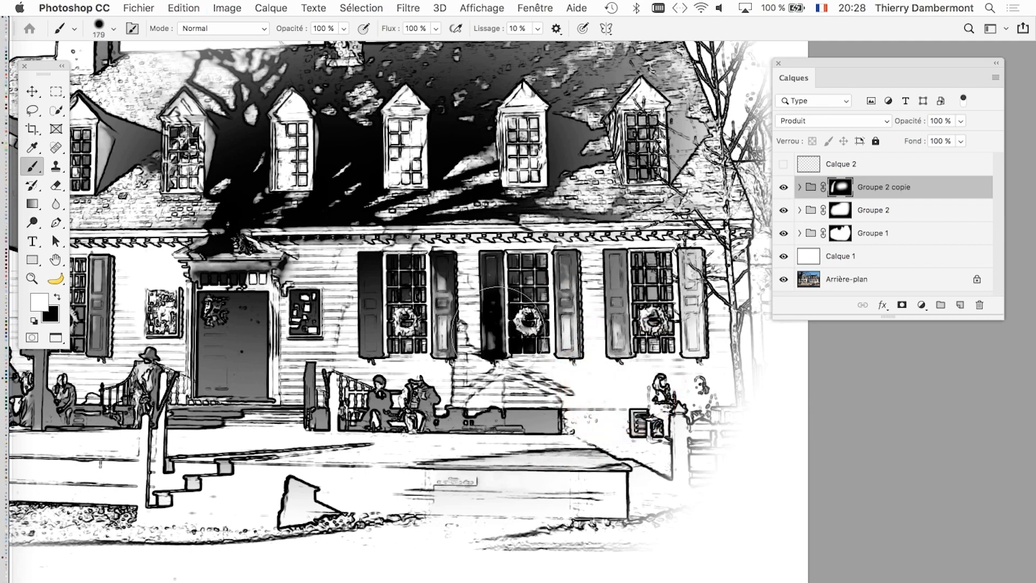
{"action": "left_click", "coordinate": [46, 303]}
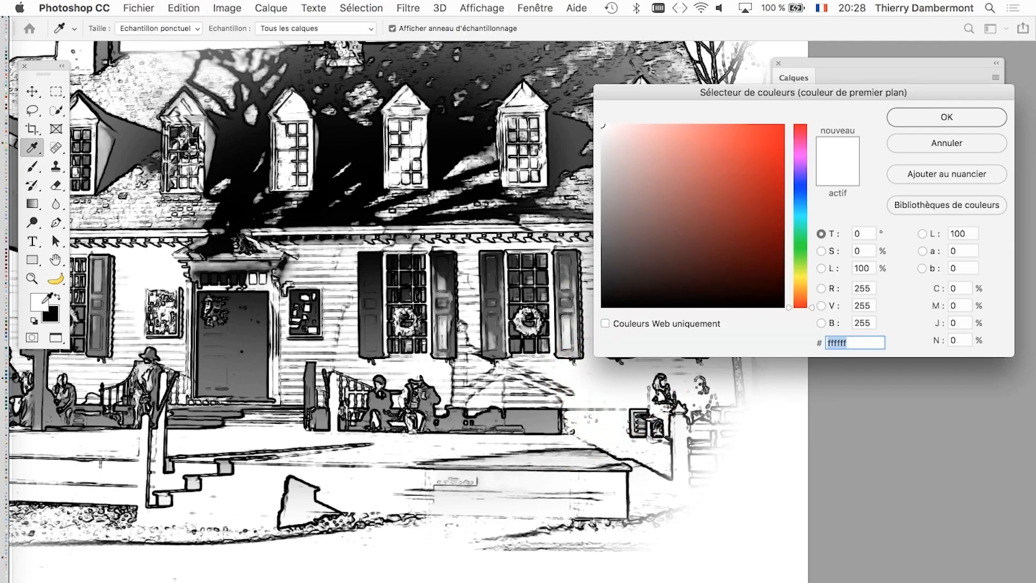
{"action": "left_click_drag", "start_coordinate": [626, 196], "coordinate": [593, 194]}
{"action": "left_click", "coordinate": [978, 122]}
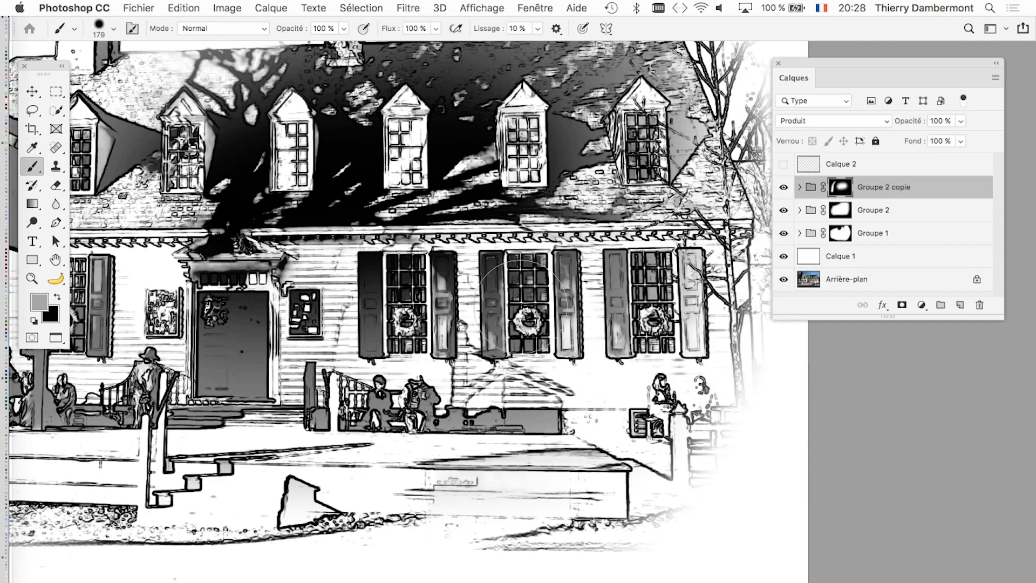
{"action": "left_click", "coordinate": [37, 298]}
{"action": "left_click_drag", "start_coordinate": [597, 174], "coordinate": [602, 229]}
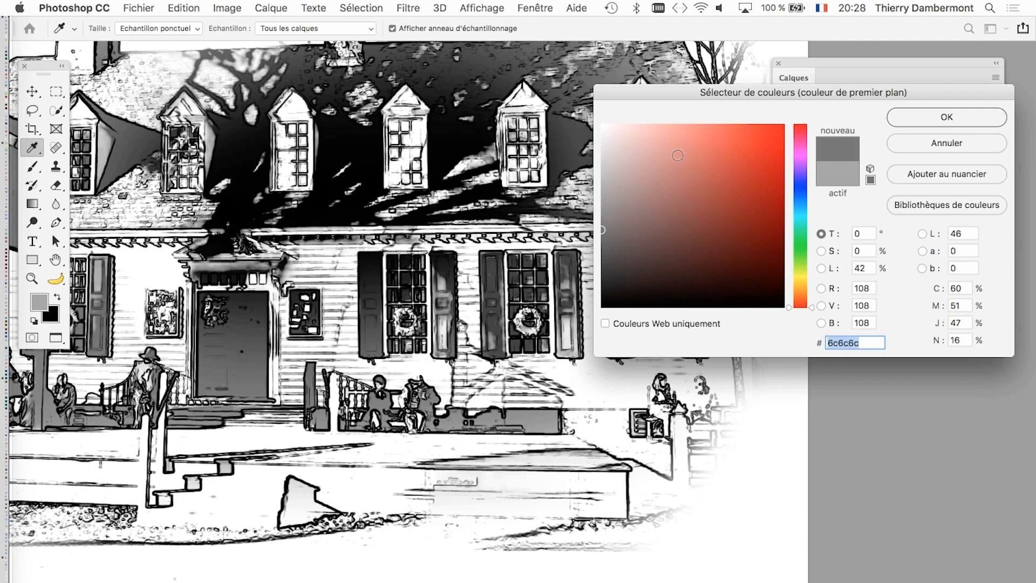
{"action": "left_click_drag", "start_coordinate": [600, 188], "coordinate": [600, 167]}
{"action": "left_click", "coordinate": [922, 124]}
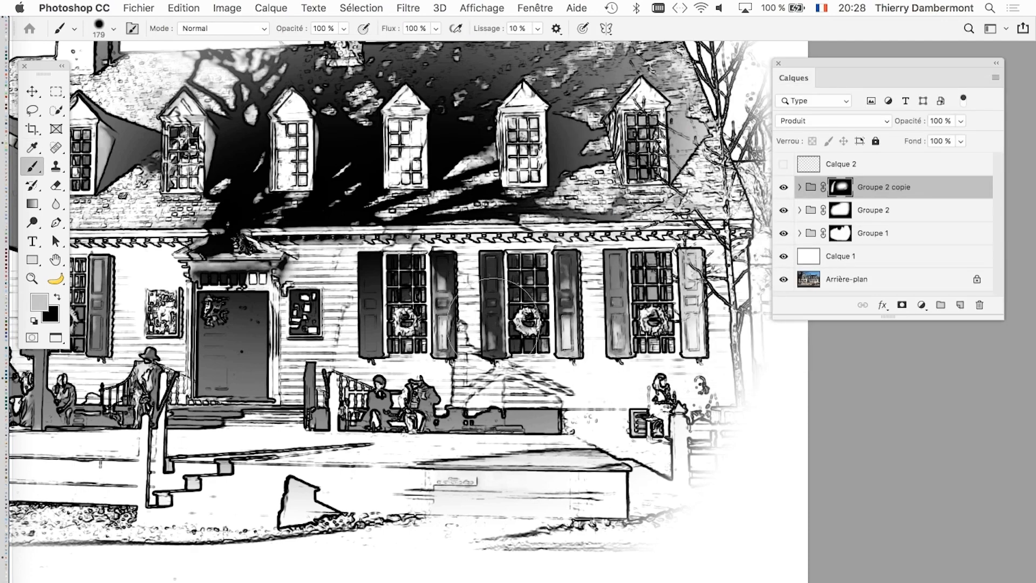
- Darken the shutters of the ground-floor windows on the Groupe 2 copie mask with a light grey 179 px brush
{"action": "left_click_drag", "start_coordinate": [409, 331], "coordinate": [384, 333]}
{"action": "mouse_move", "coordinate": [609, 330]}
{"action": "left_mouse_down"}
{"action": "mouse_move", "coordinate": [615, 311]}
{"action": "mouse_move", "coordinate": [619, 338]}
{"action": "left_mouse_up"}
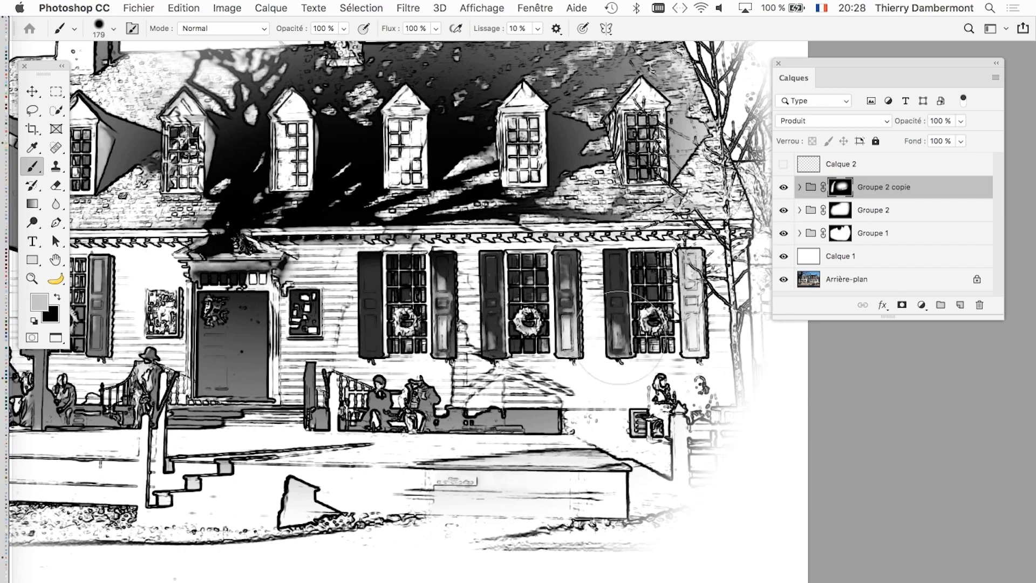
{"action": "left_click_drag", "start_coordinate": [683, 310], "coordinate": [688, 351]}
{"action": "left_click_drag", "start_coordinate": [108, 328], "coordinate": [384, 350]}
{"action": "key", "text": "super+z"}
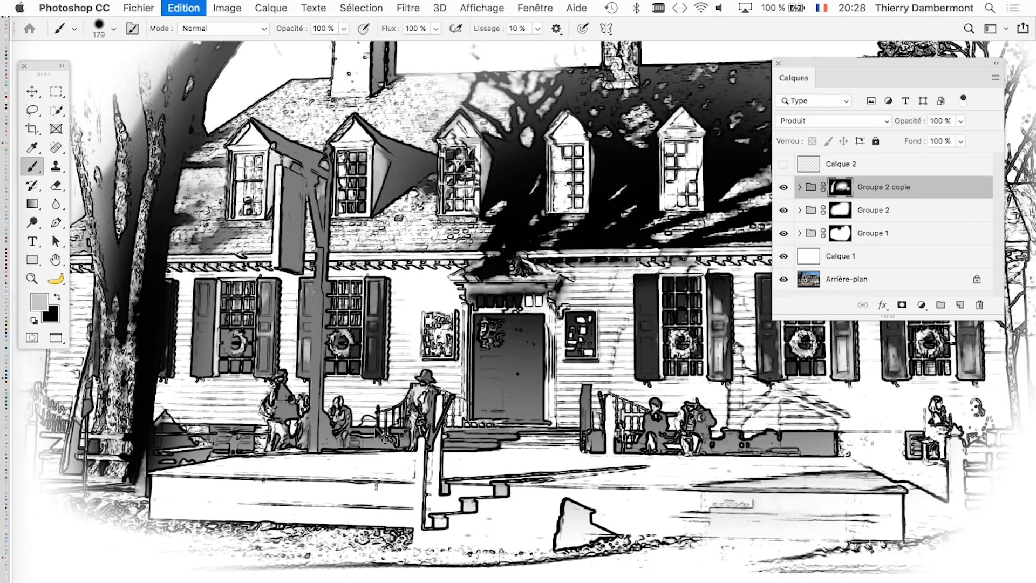
- Darken the seated people and the low base wall along the facade on the Groupe 2 copie mask with the light grey brush
{"action": "scroll", "coordinate": [515, 462], "scroll_direction": "down", "scroll_amount": 3}
{"action": "scroll", "coordinate": [359, 435], "scroll_direction": "up", "scroll_amount": 2}
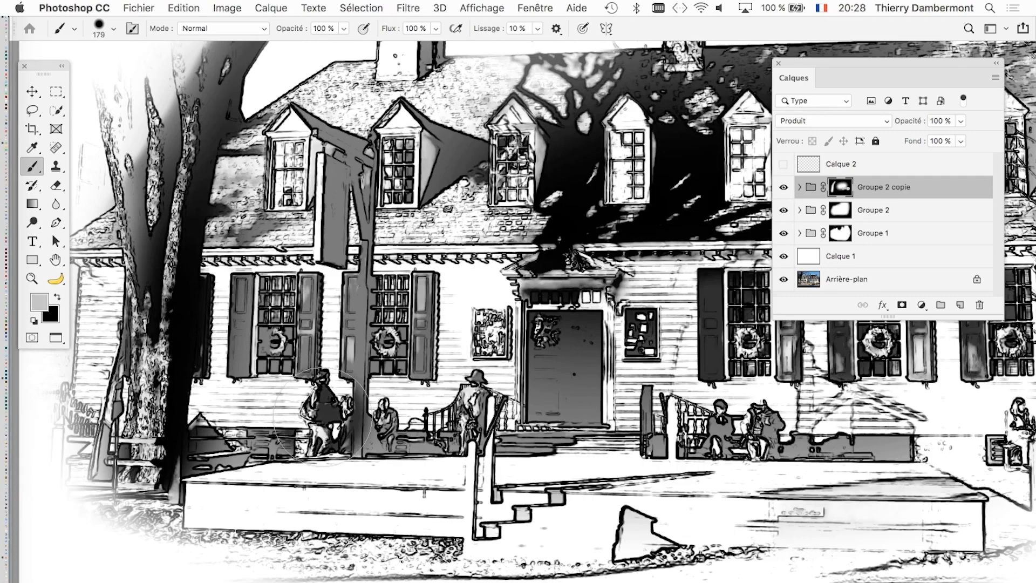
{"action": "mouse_move", "coordinate": [707, 453]}
{"action": "left_mouse_down"}
{"action": "mouse_move", "coordinate": [772, 439]}
{"action": "mouse_move", "coordinate": [841, 444]}
{"action": "left_mouse_up"}
{"action": "scroll", "coordinate": [788, 510], "scroll_direction": "left", "scroll_amount": 6}
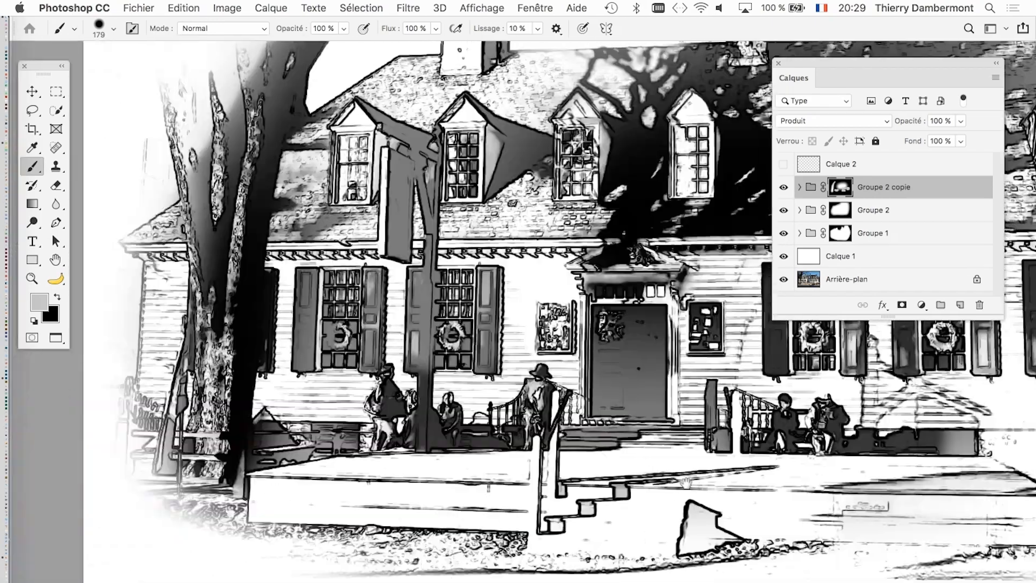
{"action": "scroll", "coordinate": [519, 507], "scroll_direction": "right", "scroll_amount": 12}
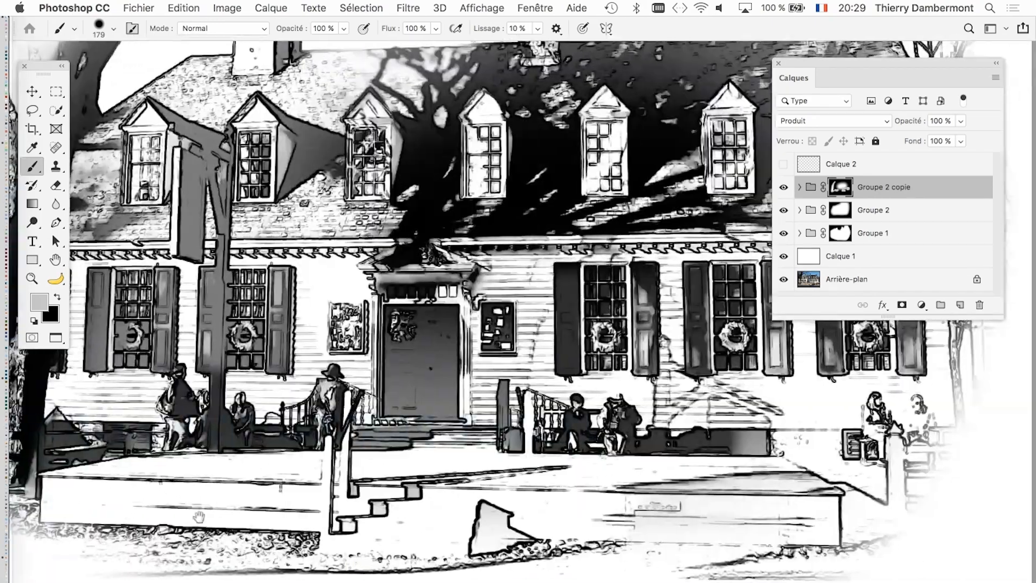
- Darken the hanging sign with its post and the left chimney's shaded side on the Groupe 2 copie mask
{"action": "scroll", "coordinate": [661, 490], "scroll_direction": "left", "scroll_amount": 3}
{"action": "scroll", "coordinate": [661, 489], "scroll_direction": "up", "scroll_amount": 2}
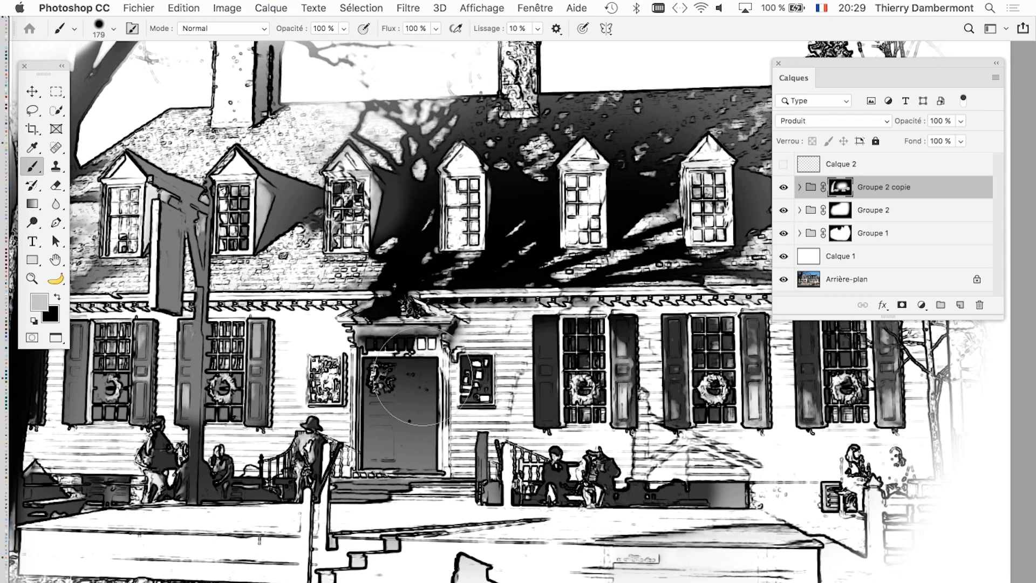
{"action": "scroll", "coordinate": [452, 416], "scroll_direction": "down", "scroll_amount": 2}
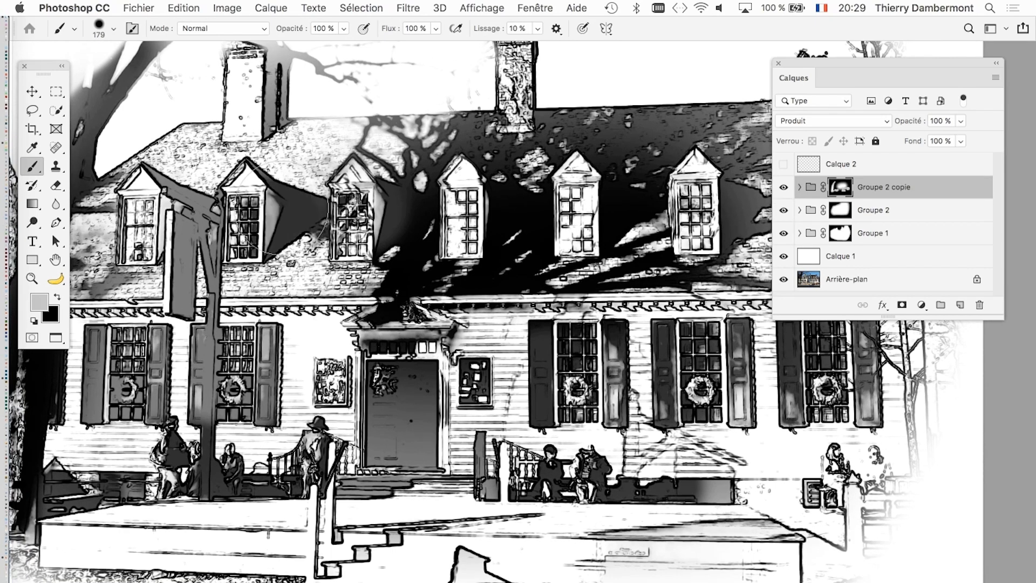
{"action": "left_click_drag", "start_coordinate": [213, 224], "coordinate": [197, 432]}
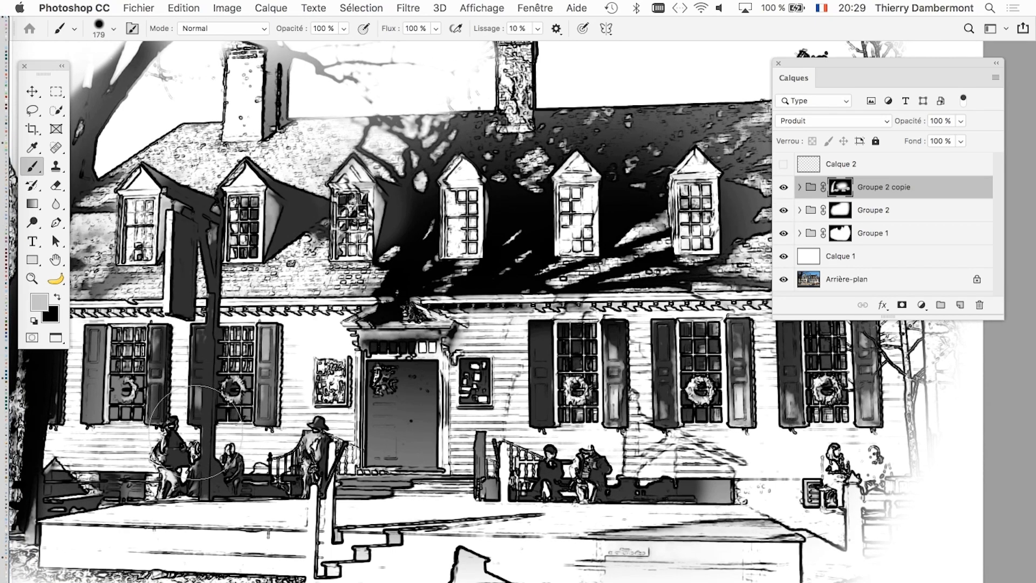
{"action": "scroll", "coordinate": [378, 451], "scroll_direction": "up", "scroll_amount": 3}
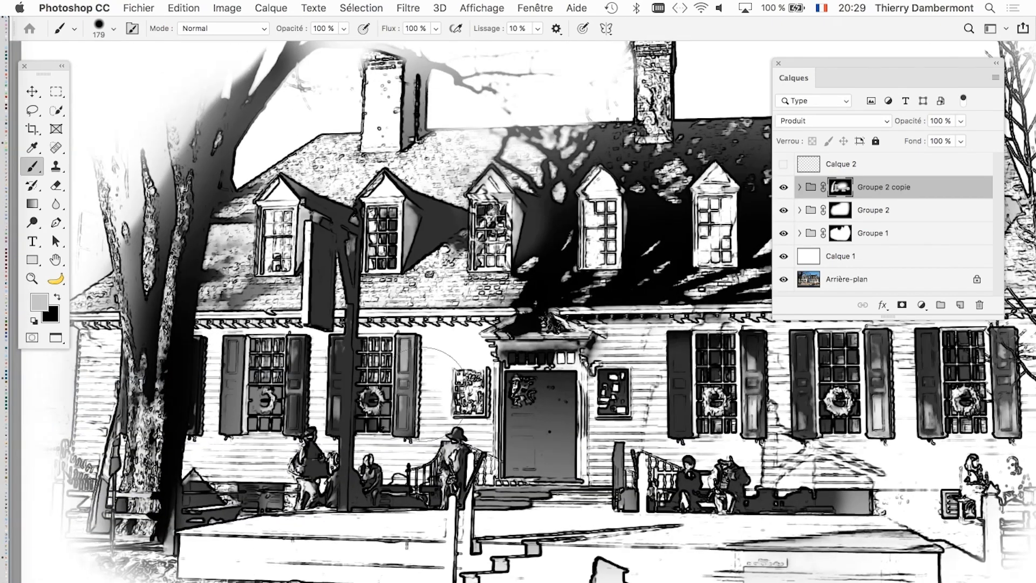
{"action": "left_click_drag", "start_coordinate": [429, 81], "coordinate": [412, 113]}
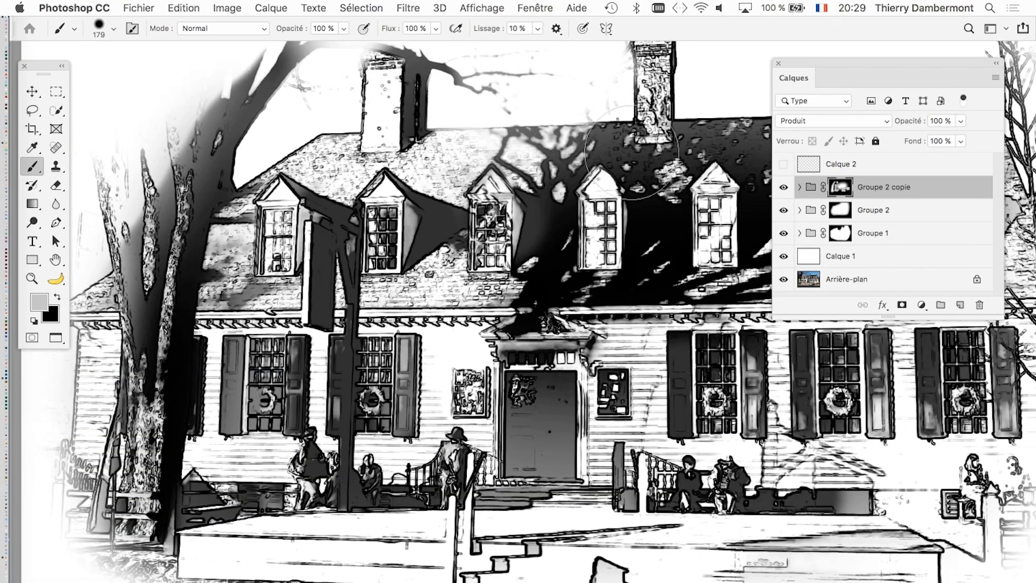
{"action": "scroll", "coordinate": [227, 162], "scroll_direction": "down", "scroll_amount": 5}
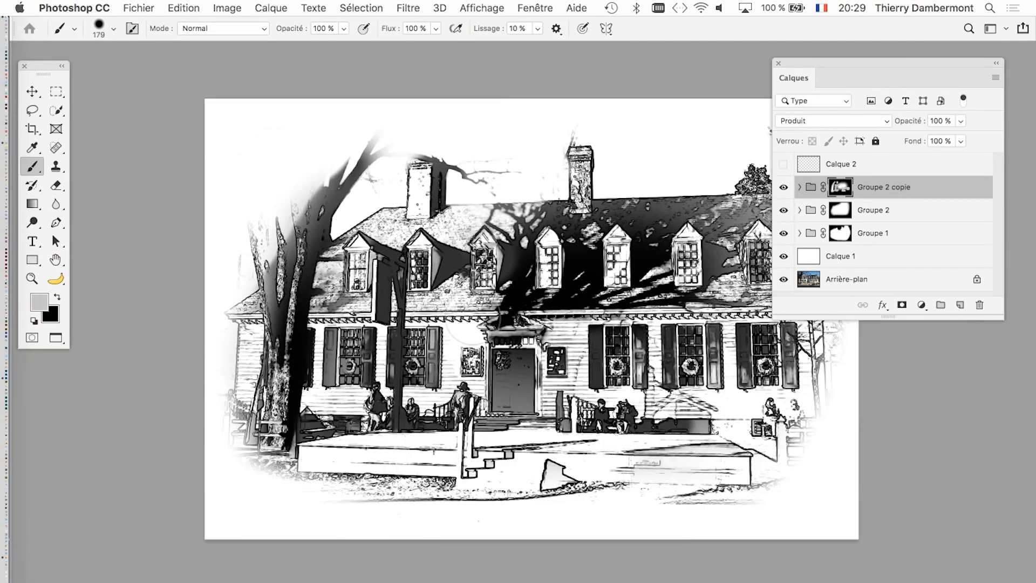
{"action": "left_click_drag", "start_coordinate": [471, 318], "coordinate": [385, 296]}
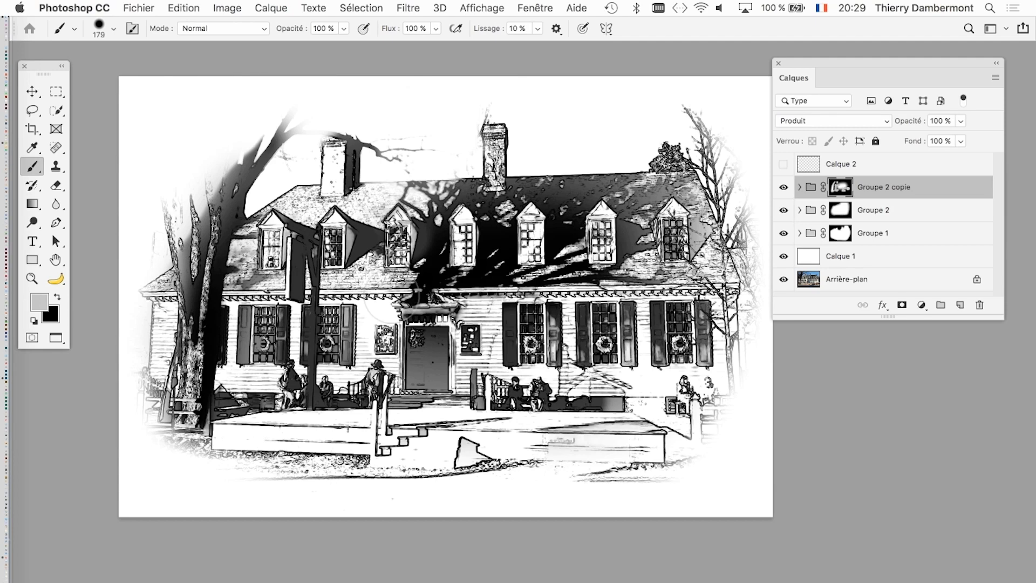
{"action": "left_click", "coordinate": [782, 189]}
- Save the document as american-georgian-04.psd in Photoshop format, keeping its layers
{"action": "left_click", "coordinate": [139, 7]}
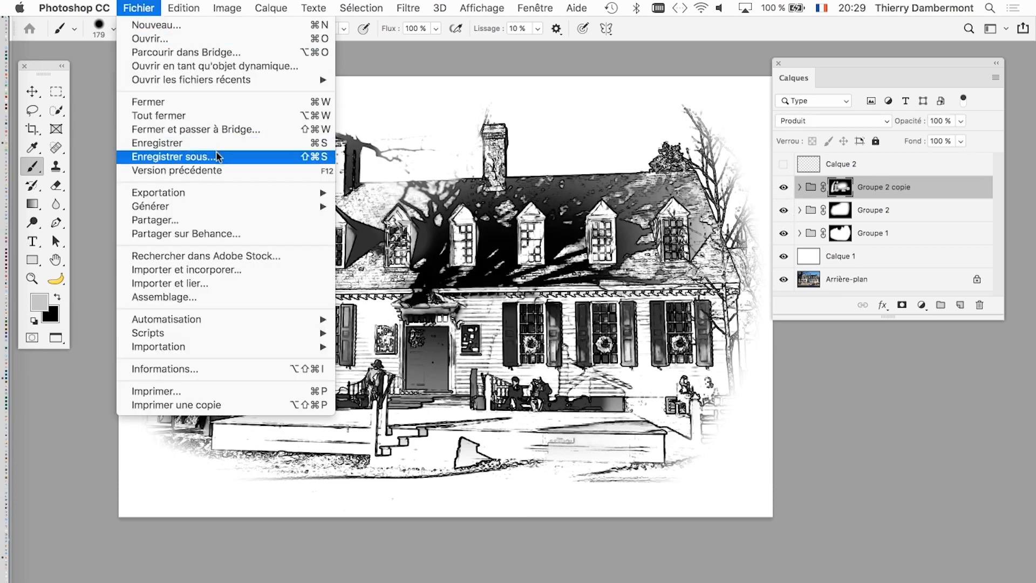
{"action": "left_click", "coordinate": [259, 156]}
{"action": "left_click", "coordinate": [563, 87]}
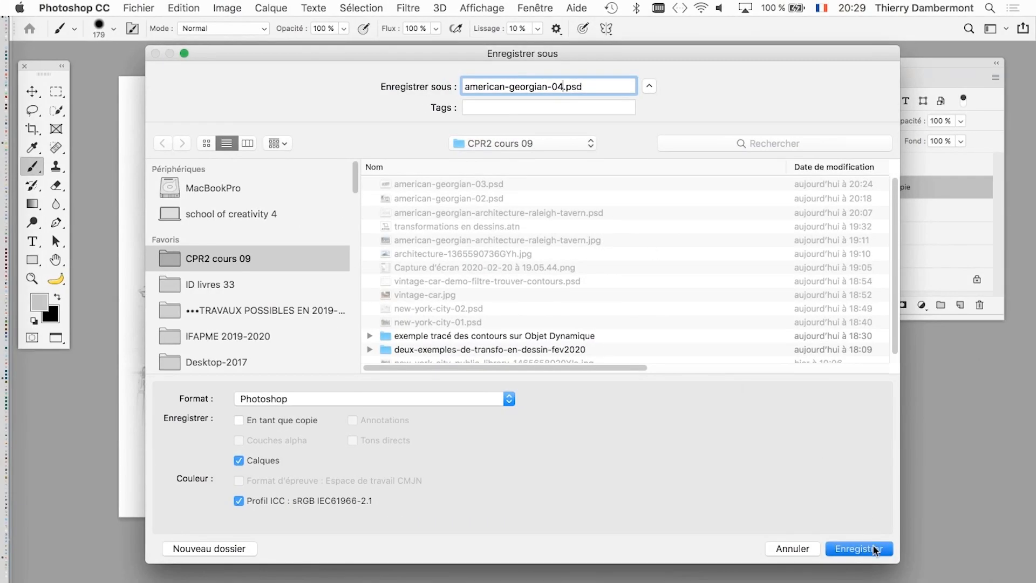
{"action": "left_click", "coordinate": [874, 550]}
{"action": "left_click", "coordinate": [749, 271]}
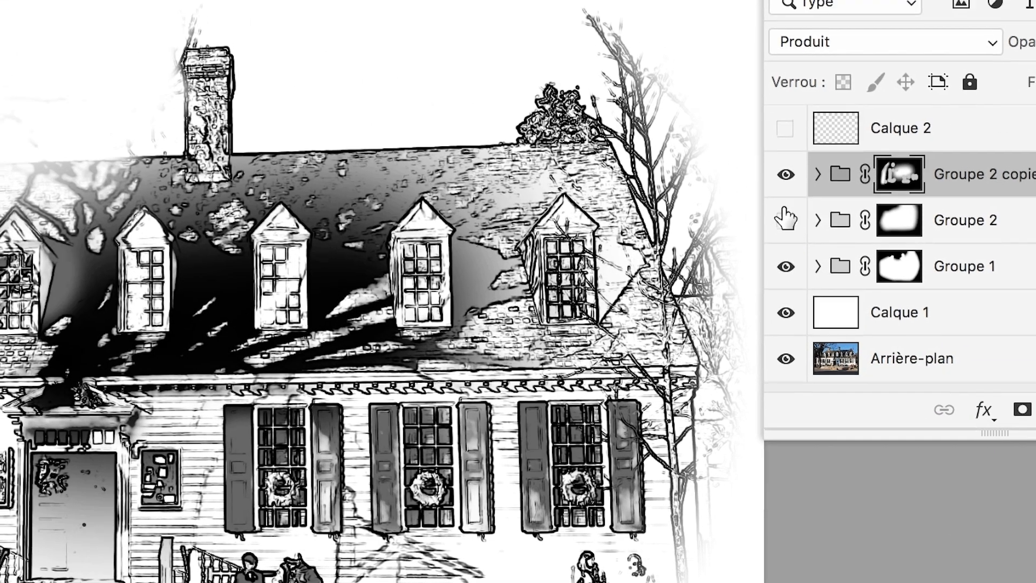
- Toggle the visibility of Groupe 2 copie and Groupe 2 to compare the drawing with and without each shadow layer
{"action": "left_click", "coordinate": [782, 161]}
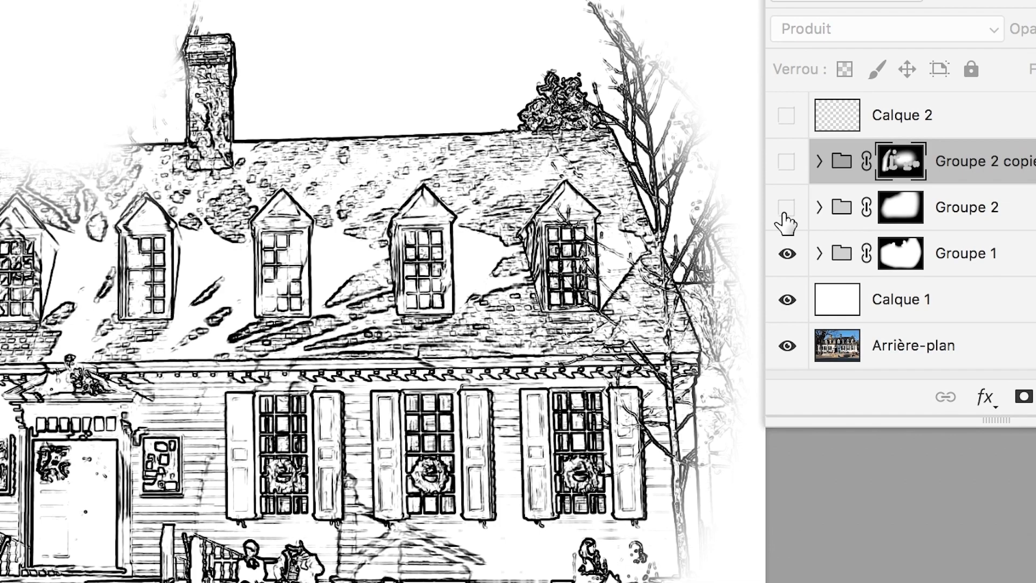
{"action": "left_click", "coordinate": [786, 207]}
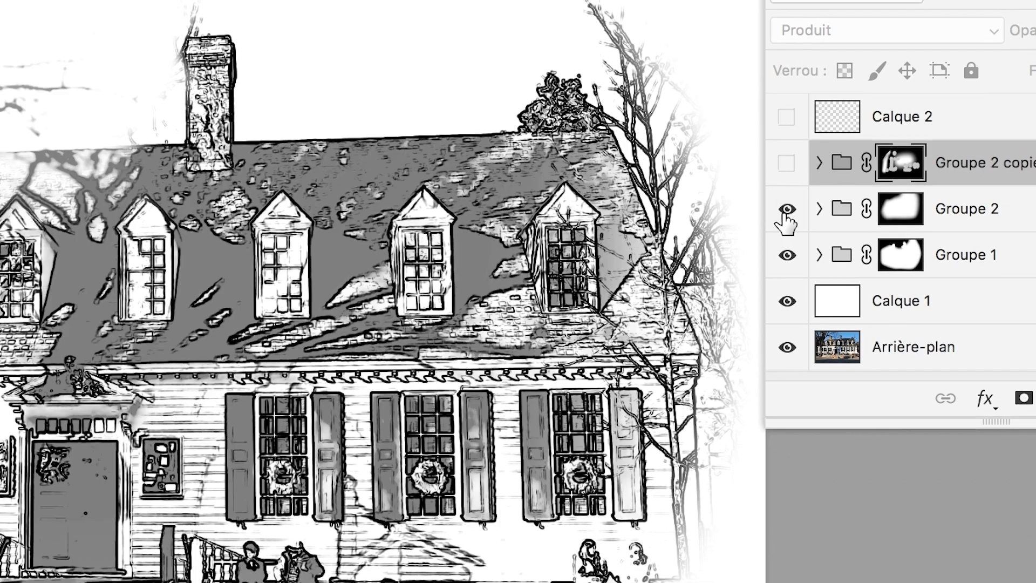
{"action": "left_click", "coordinate": [786, 207]}
{"action": "left_click", "coordinate": [786, 161]}
{"action": "left_click", "coordinate": [787, 194]}
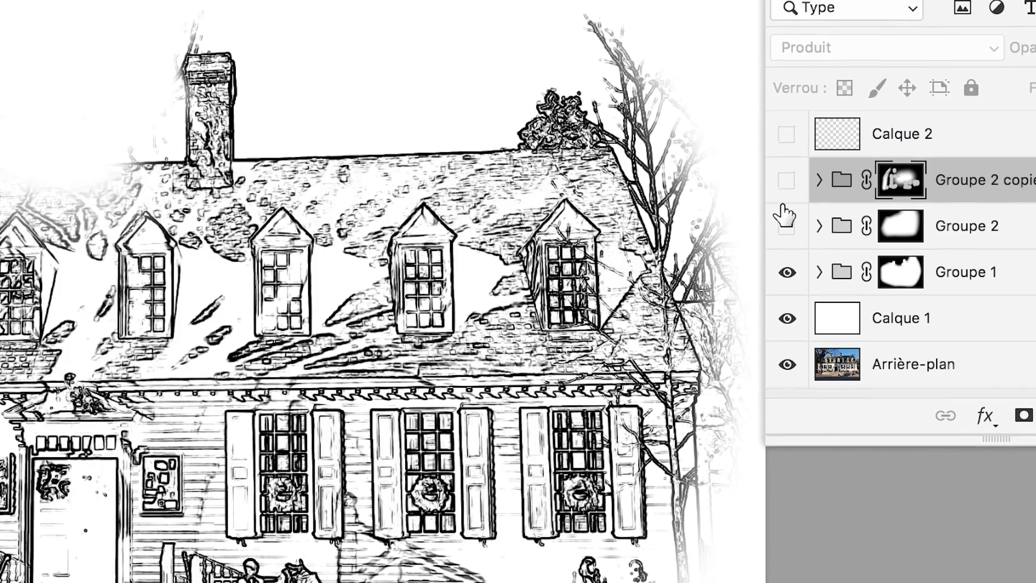
{"action": "left_click", "coordinate": [787, 239]}
{"action": "left_click", "coordinate": [787, 194]}
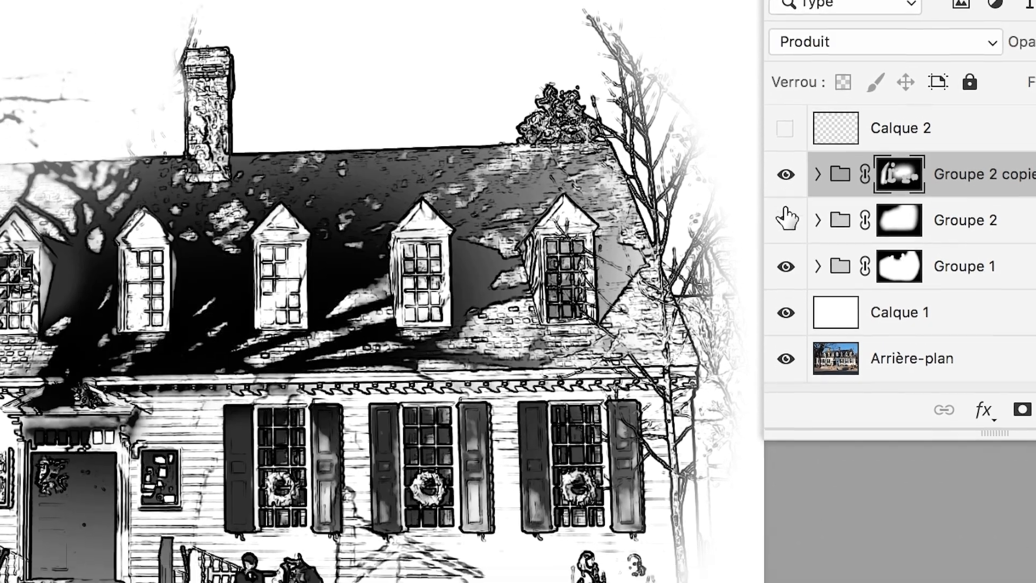
{"action": "left_click", "coordinate": [787, 240]}
{"action": "left_click", "coordinate": [786, 240]}
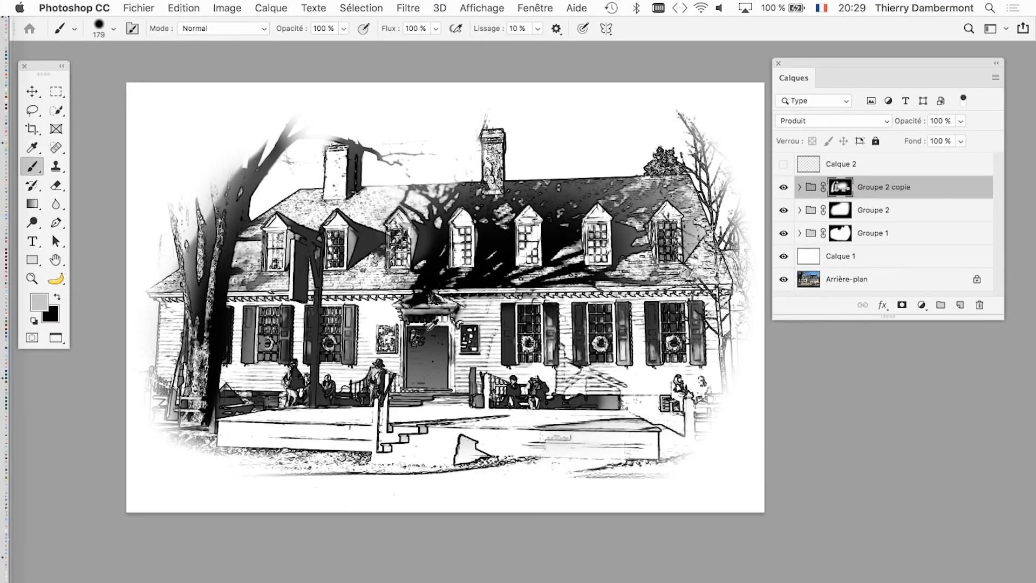
- Show and select the Calque 2 layer above the groups, and move the layers panel away from the drawing
{"action": "scroll", "coordinate": [430, 329], "scroll_direction": "down", "scroll_amount": 1}
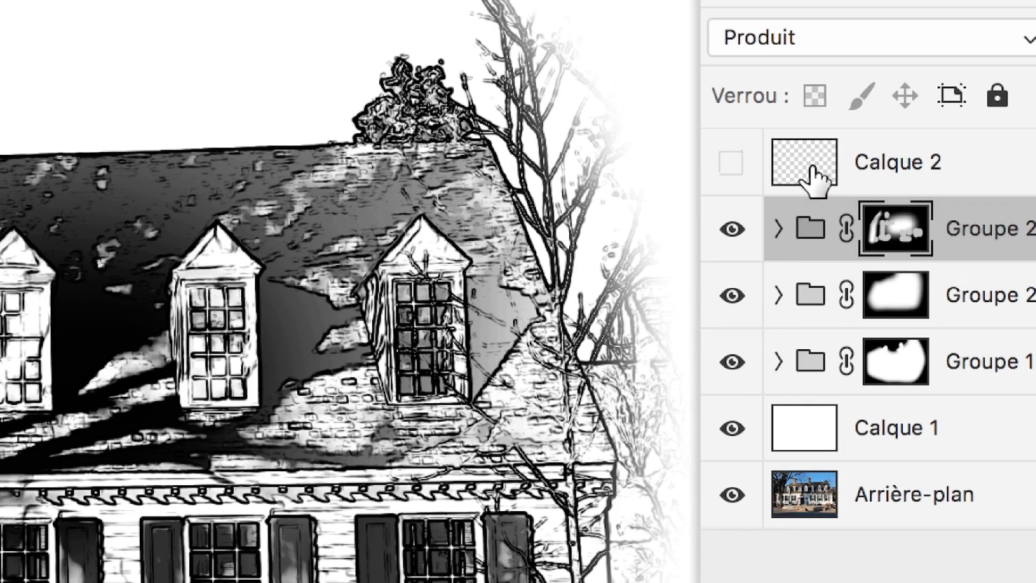
{"action": "left_click", "coordinate": [791, 167]}
{"action": "left_click", "coordinate": [794, 168]}
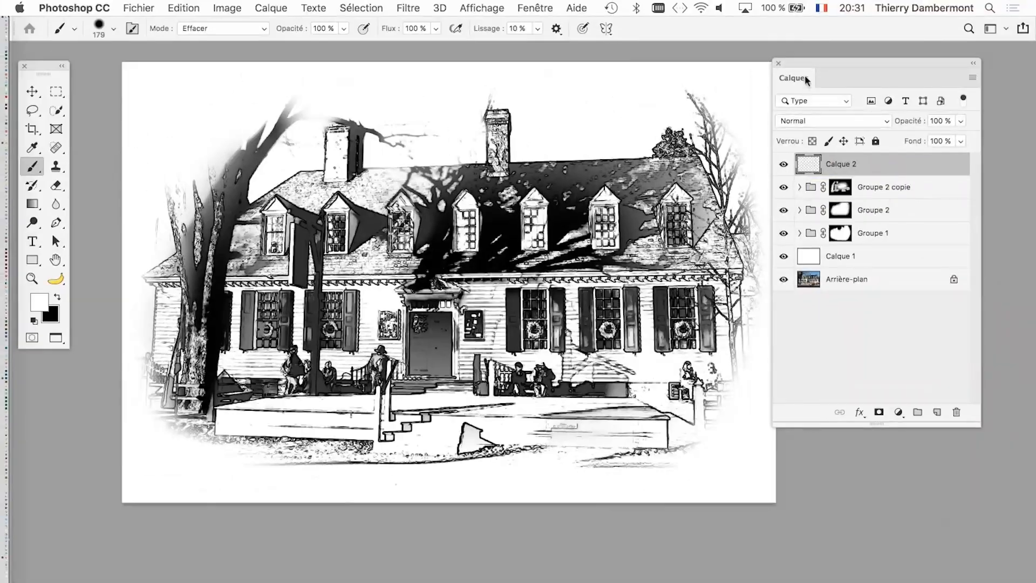
{"action": "left_click_drag", "start_coordinate": [798, 62], "coordinate": [875, 75]}
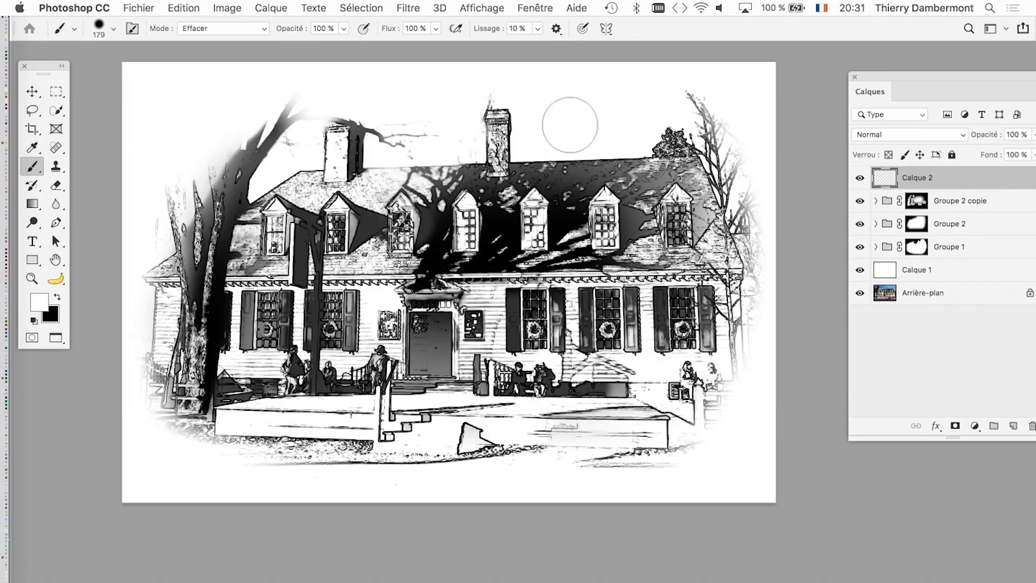
- Set the brush to 105 px in Normal mode and paint white over the tree branches around the left chimney on Calque 2
{"action": "left_click", "coordinate": [327, 163], "text": "super"}
{"action": "mouse_move", "coordinate": [466, 209]}
{"action": "left_mouse_down"}
{"action": "mouse_move", "coordinate": [486, 295]}
{"action": "mouse_move", "coordinate": [501, 231]}
{"action": "left_mouse_up"}
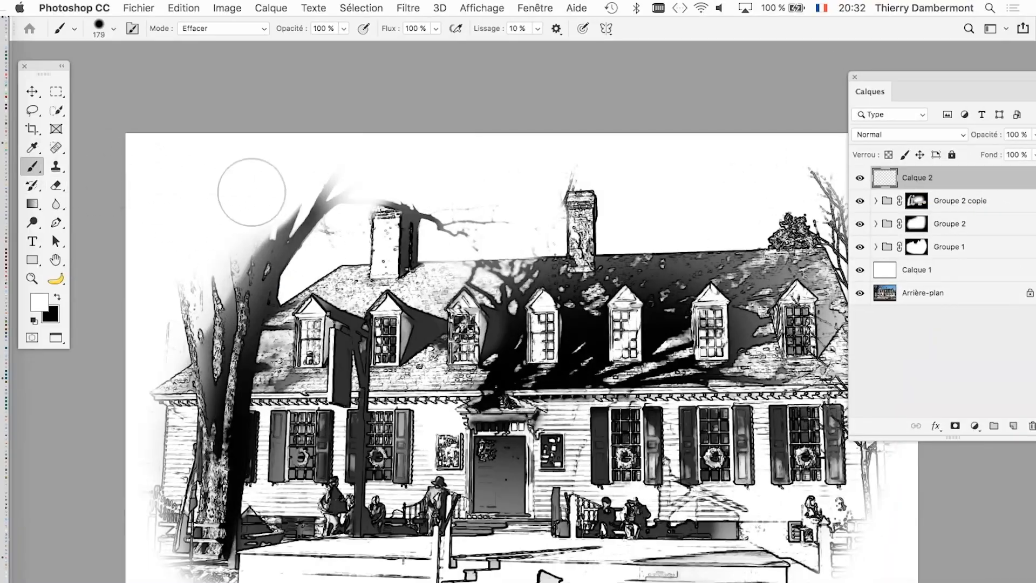
{"action": "left_click_drag", "start_coordinate": [467, 265], "coordinate": [433, 266]}
{"action": "scroll", "coordinate": [418, 210], "scroll_direction": "up", "scroll_amount": 1}
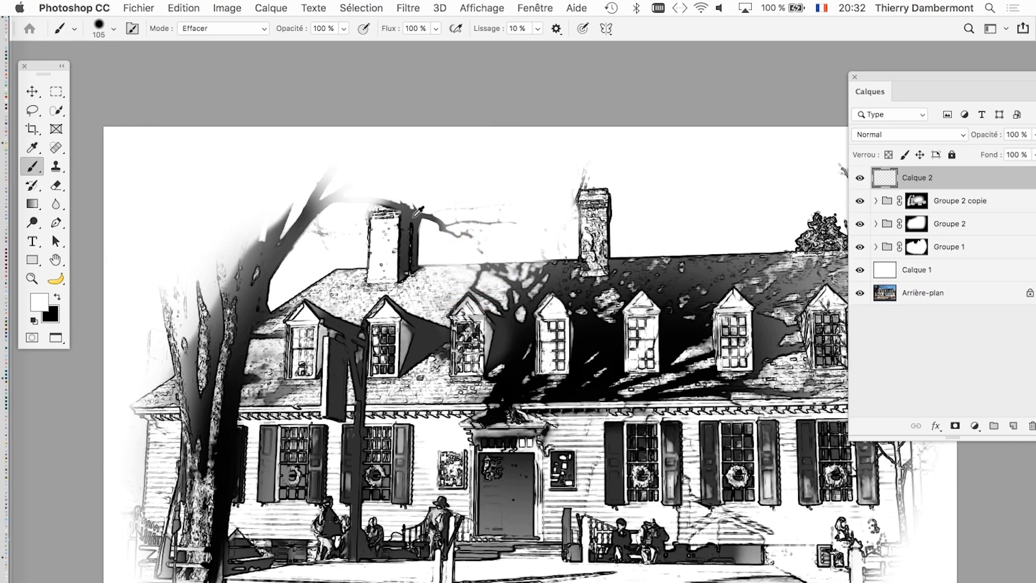
{"action": "right_click", "coordinate": [27, 172]}
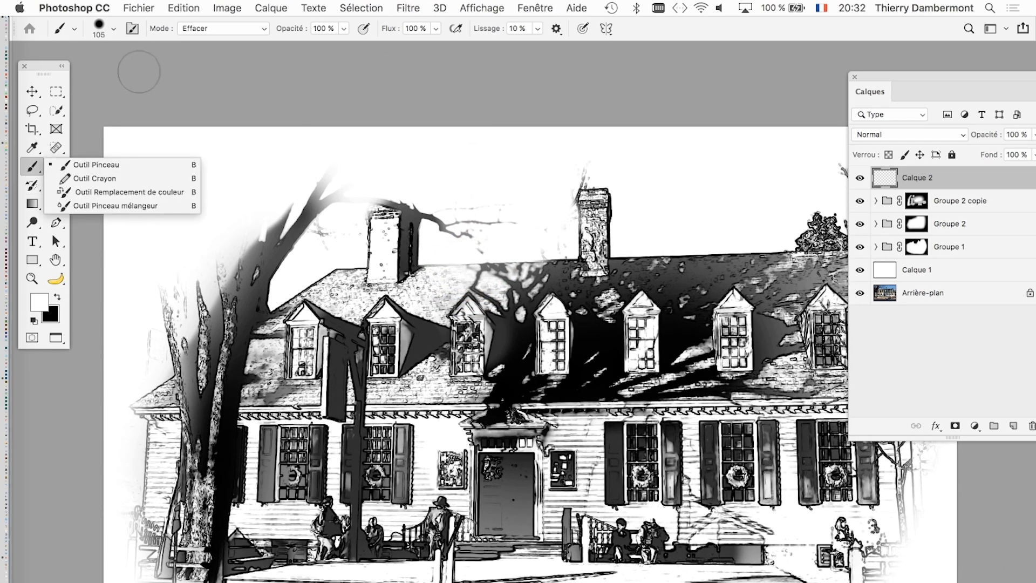
{"action": "left_click", "coordinate": [202, 29]}
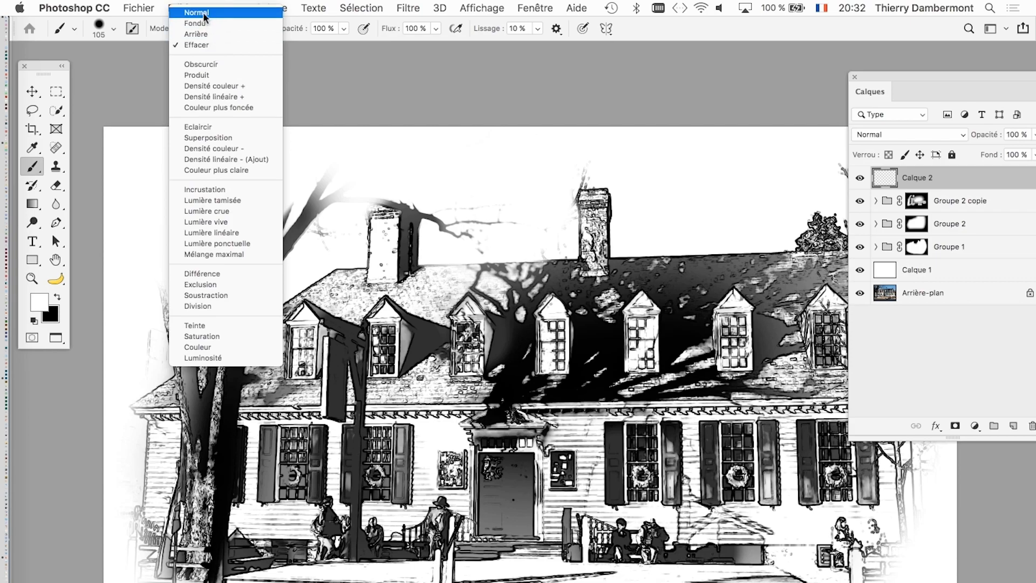
{"action": "left_click", "coordinate": [203, 12]}
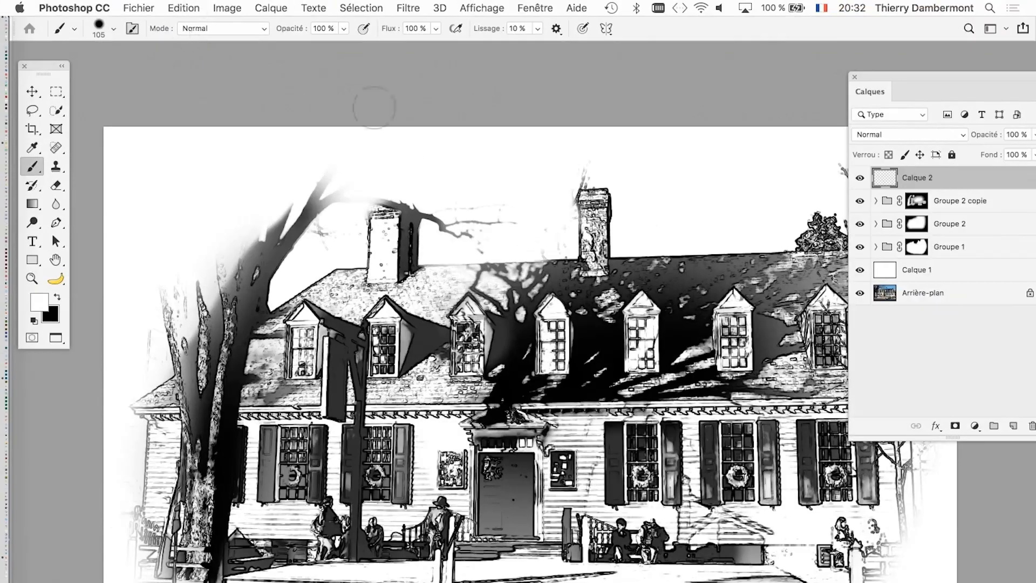
{"action": "scroll", "coordinate": [484, 241], "scroll_direction": "up", "scroll_amount": 2}
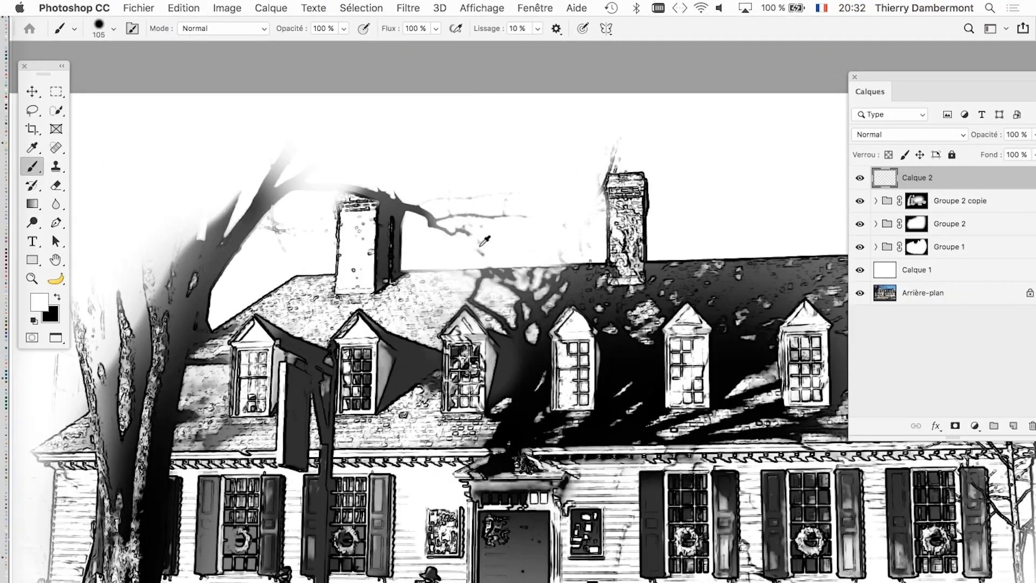
{"action": "mouse_move", "coordinate": [427, 195]}
{"action": "left_mouse_down"}
{"action": "mouse_move", "coordinate": [377, 173]}
{"action": "mouse_move", "coordinate": [307, 170]}
{"action": "mouse_move", "coordinate": [366, 170]}
{"action": "mouse_move", "coordinate": [333, 171]}
{"action": "mouse_move", "coordinate": [271, 248]}
{"action": "mouse_move", "coordinate": [328, 152]}
{"action": "mouse_move", "coordinate": [281, 172]}
{"action": "mouse_move", "coordinate": [403, 155]}
{"action": "mouse_move", "coordinate": [506, 181]}
{"action": "mouse_move", "coordinate": [458, 240]}
{"action": "mouse_move", "coordinate": [488, 229]}
{"action": "mouse_move", "coordinate": [571, 231]}
{"action": "mouse_move", "coordinate": [573, 175]}
{"action": "mouse_move", "coordinate": [598, 139]}
{"action": "mouse_move", "coordinate": [635, 139]}
{"action": "mouse_move", "coordinate": [590, 153]}
{"action": "mouse_move", "coordinate": [579, 212]}
{"action": "mouse_move", "coordinate": [682, 157]}
{"action": "mouse_move", "coordinate": [704, 214]}
{"action": "mouse_move", "coordinate": [542, 270]}
{"action": "left_mouse_up"}
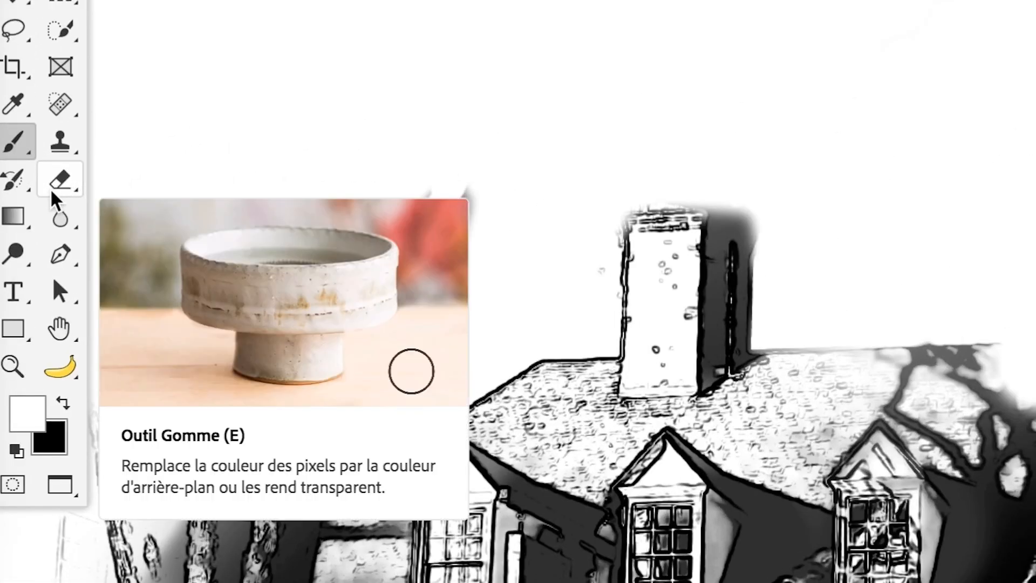
- Erase the excess white on Calque 2 with the Eraser to restore the roof and the right chimney
{"action": "right_click", "coordinate": [52, 193]}
{"action": "left_click", "coordinate": [72, 186]}
{"action": "left_click_drag", "start_coordinate": [326, 292], "coordinate": [236, 295]}
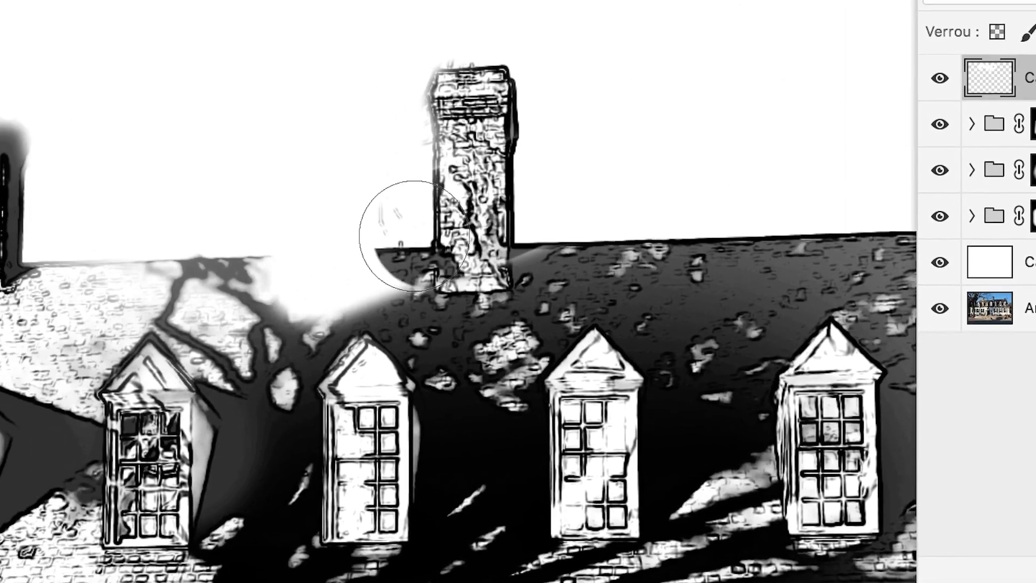
{"action": "mouse_move", "coordinate": [414, 236]}
{"action": "left_mouse_down"}
{"action": "mouse_move", "coordinate": [403, 273]}
{"action": "mouse_move", "coordinate": [261, 294]}
{"action": "mouse_move", "coordinate": [397, 297]}
{"action": "mouse_move", "coordinate": [339, 292]}
{"action": "left_mouse_up"}
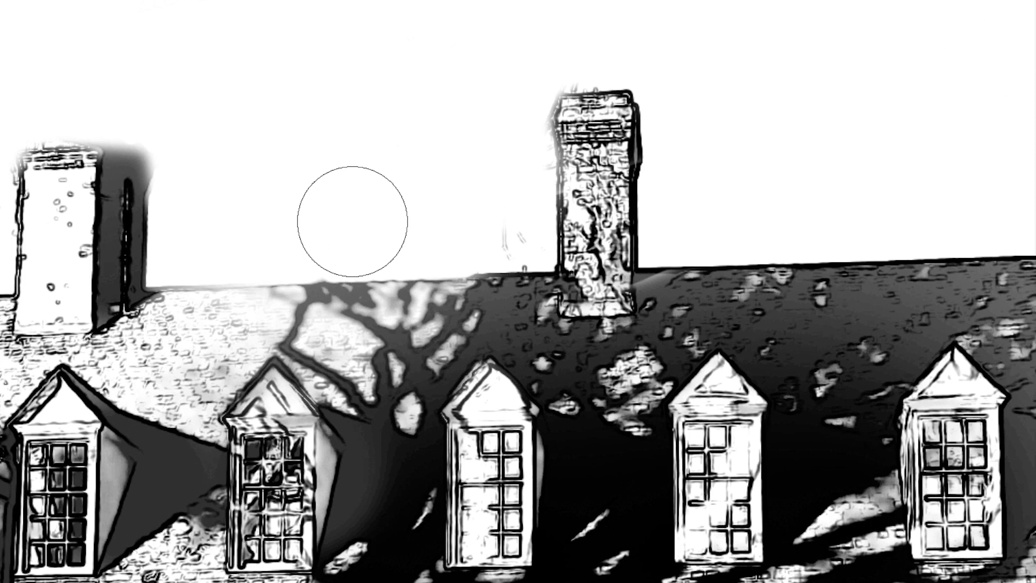
- Clean up around the chimneys on Calque 2 with a 37 px white brush, and check the whole drawing
{"action": "left_click_drag", "start_coordinate": [666, 226], "coordinate": [592, 226]}
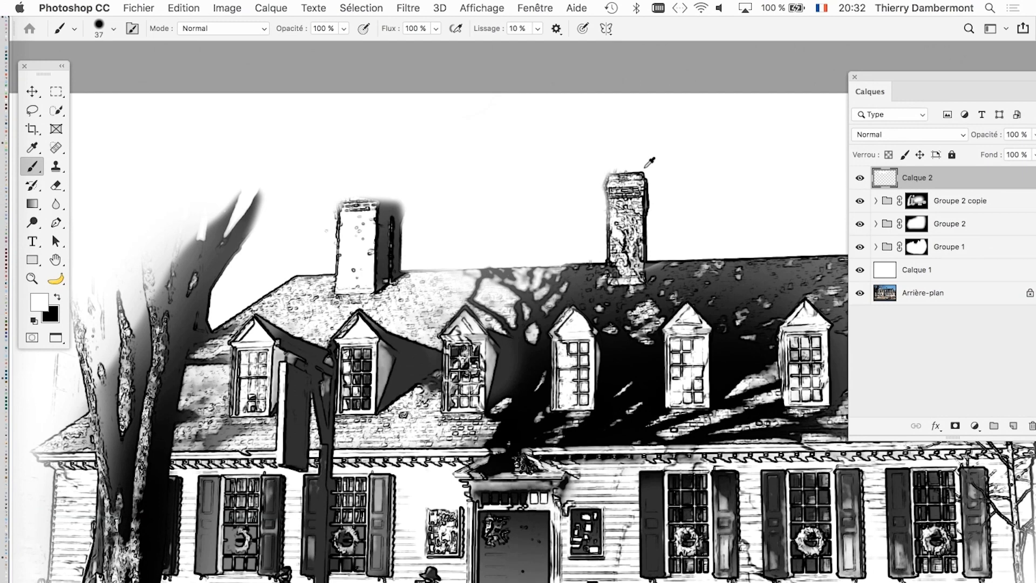
{"action": "scroll", "coordinate": [623, 262], "scroll_direction": "down", "scroll_amount": 3}
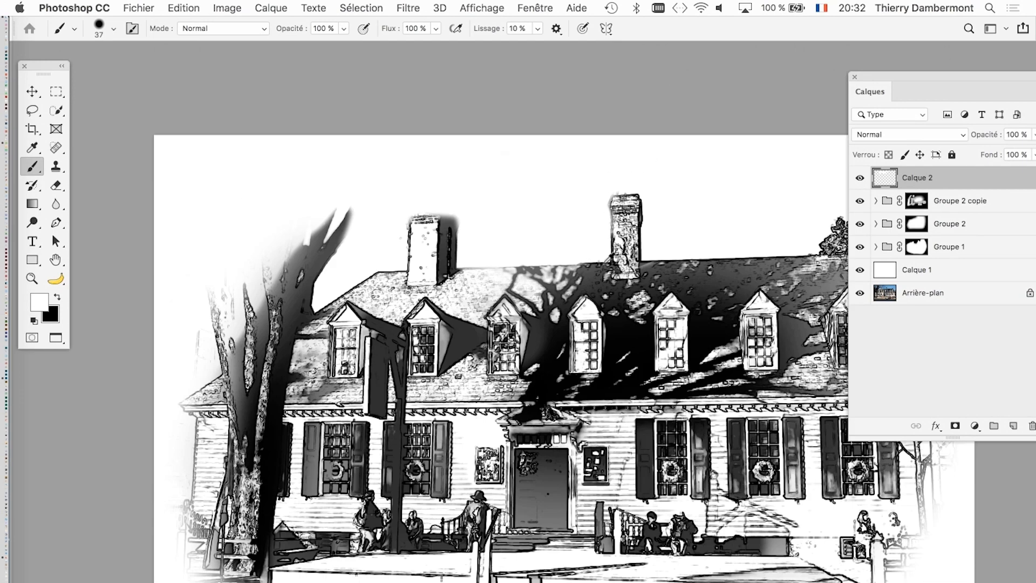
{"action": "scroll", "coordinate": [496, 269], "scroll_direction": "up", "scroll_amount": 2}
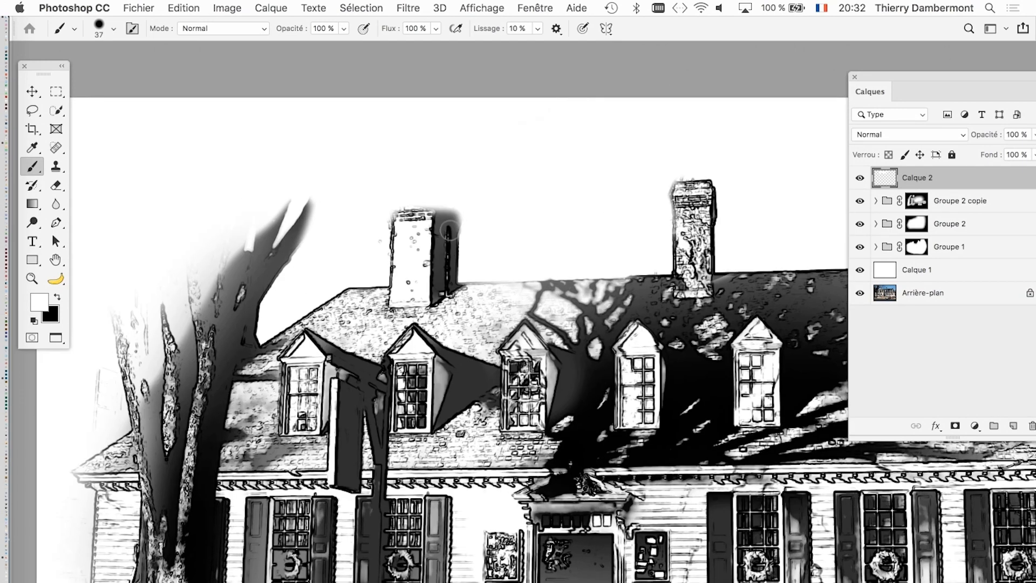
{"action": "scroll", "coordinate": [524, 253], "scroll_direction": "down", "scroll_amount": 2}
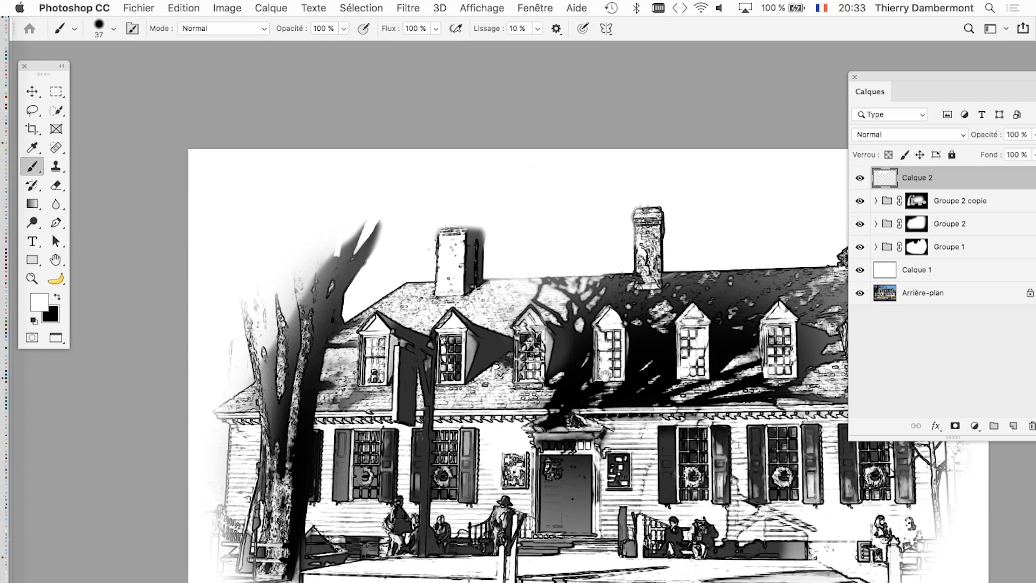
{"action": "scroll", "coordinate": [603, 373], "scroll_direction": "down", "scroll_amount": 3}
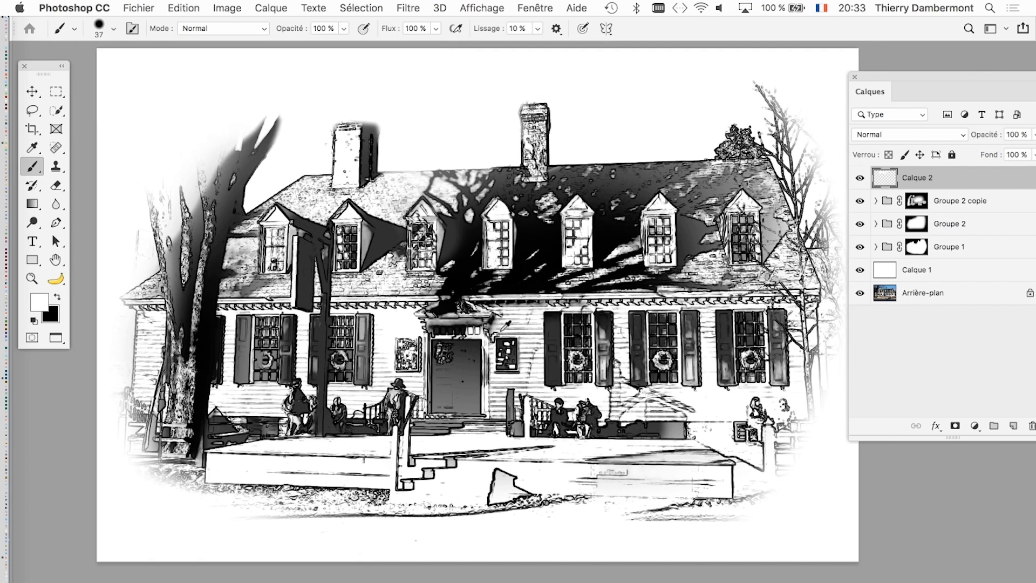
{"action": "scroll", "coordinate": [469, 305], "scroll_direction": "down", "scroll_amount": 2}
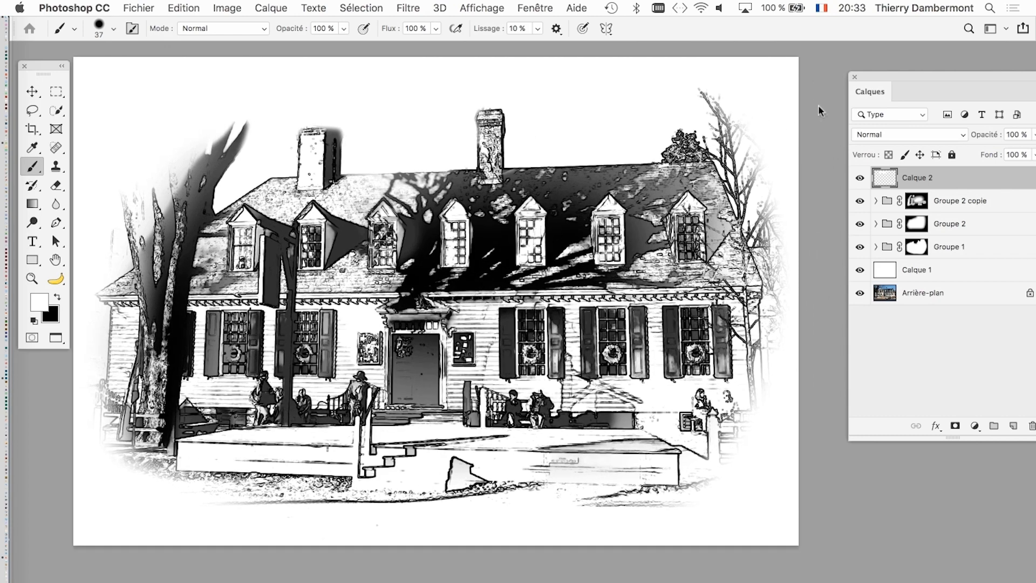
- Duplicate the Arrière-plan photo layer, place the copy above Calque 2 and set its blend mode to Couleur
{"action": "left_click_drag", "start_coordinate": [891, 72], "coordinate": [789, 59]}
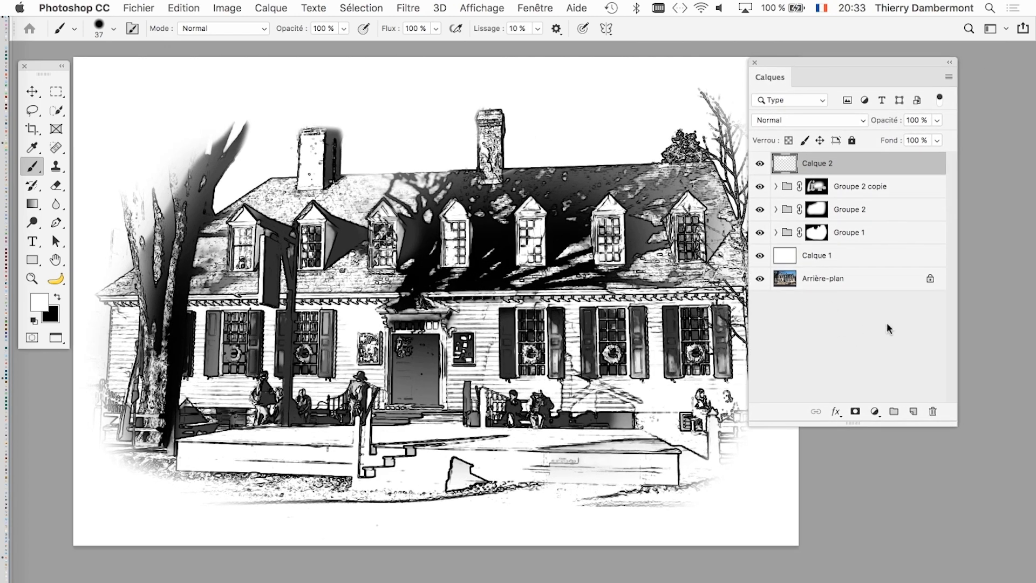
{"action": "left_click_drag", "start_coordinate": [951, 422], "coordinate": [965, 393]}
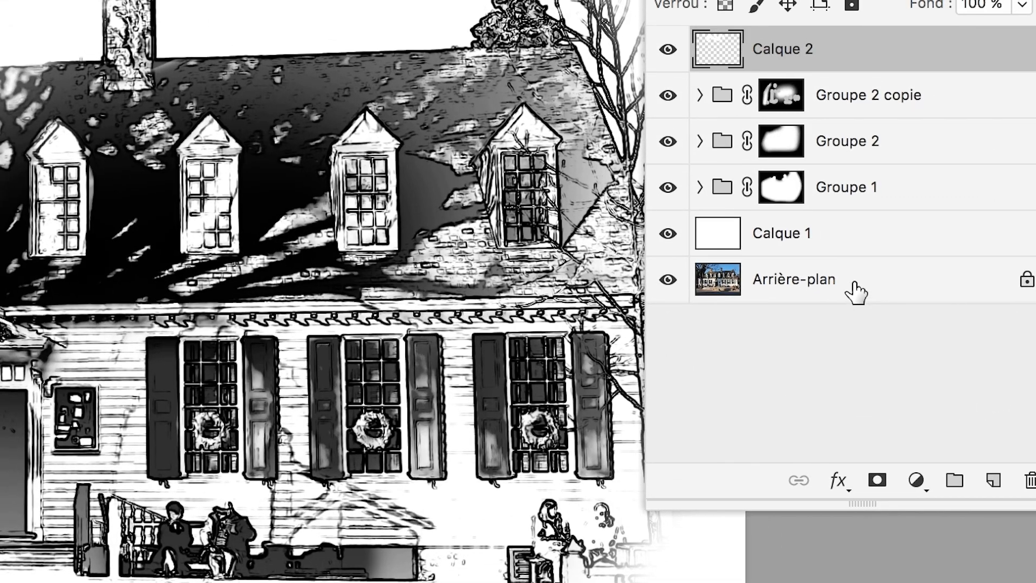
{"action": "left_click_drag", "start_coordinate": [884, 284], "coordinate": [940, 439]}
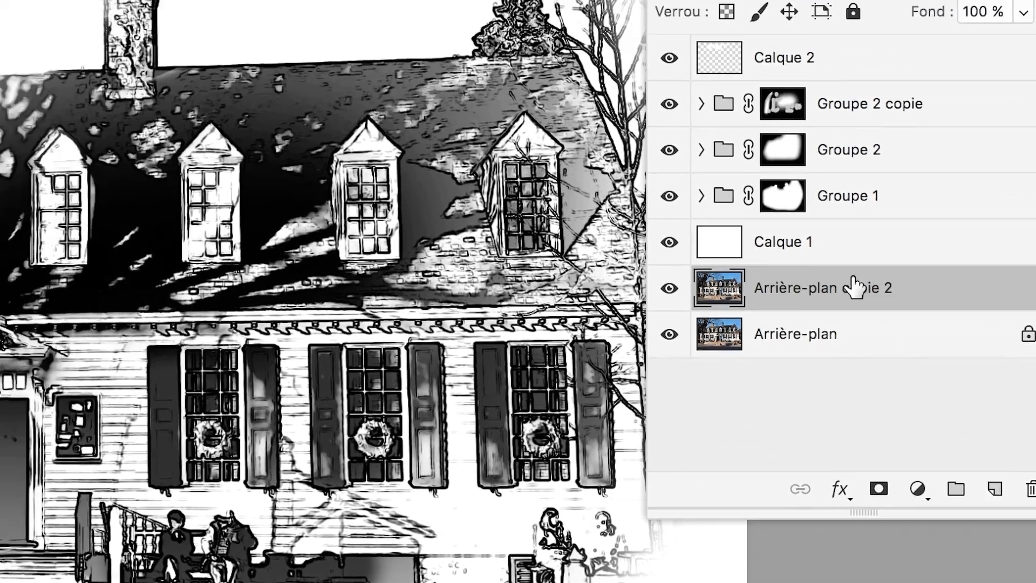
{"action": "left_click_drag", "start_coordinate": [853, 286], "coordinate": [846, 39]}
{"action": "left_click_drag", "start_coordinate": [849, 198], "coordinate": [851, 197]}
{"action": "left_click", "coordinate": [767, 130]}
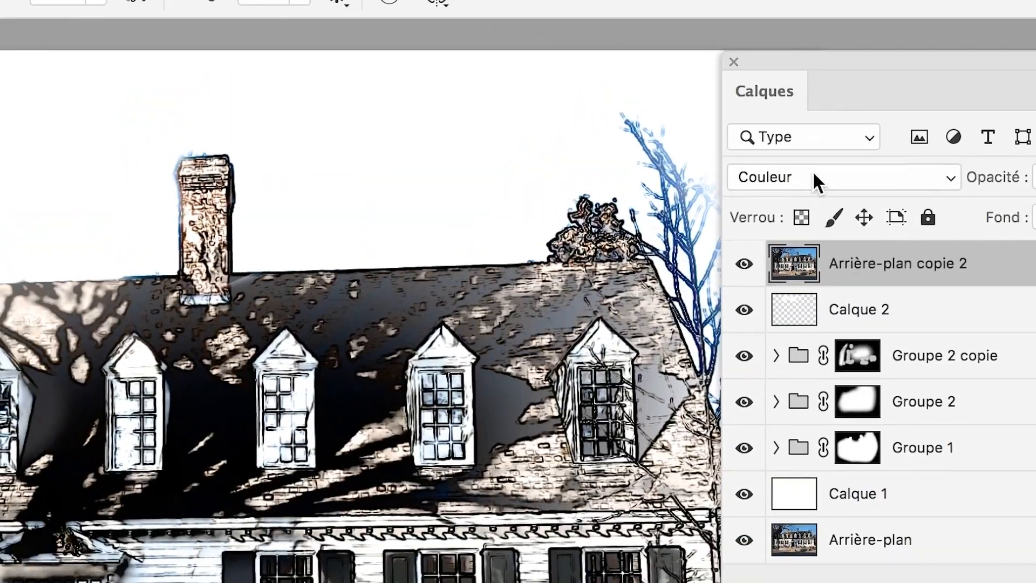
- Try the Incrustation blend mode on Arrière-plan copie 2
{"action": "left_click", "coordinate": [815, 178]}
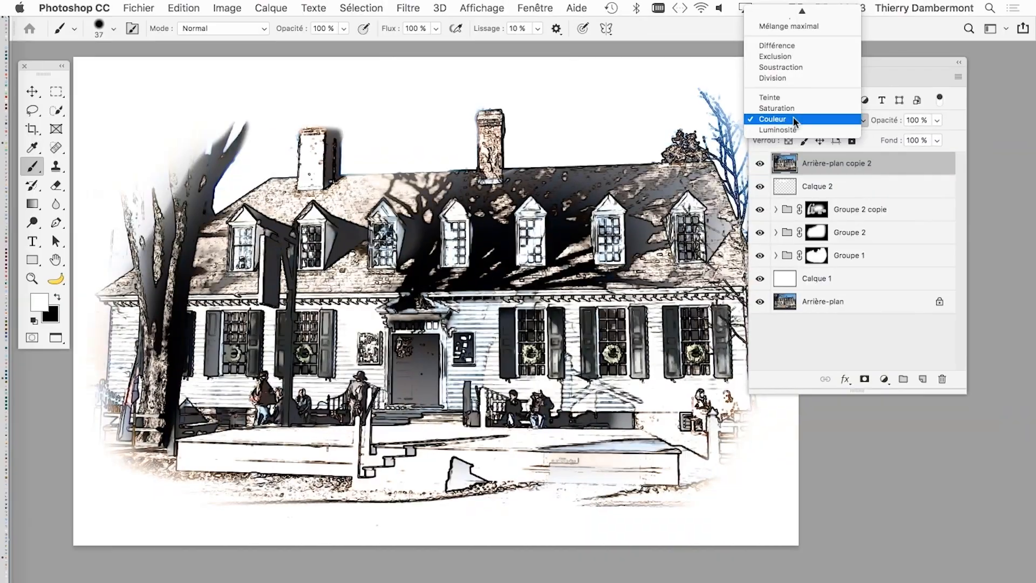
{"action": "scroll", "coordinate": [798, 99], "scroll_direction": "up", "scroll_amount": 5}
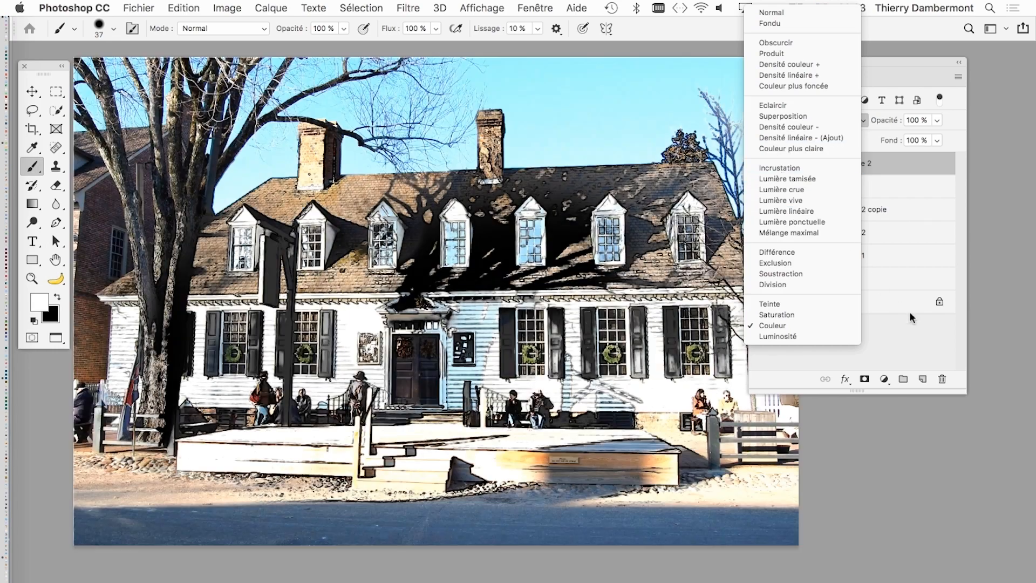
{"action": "left_click", "coordinate": [777, 167]}
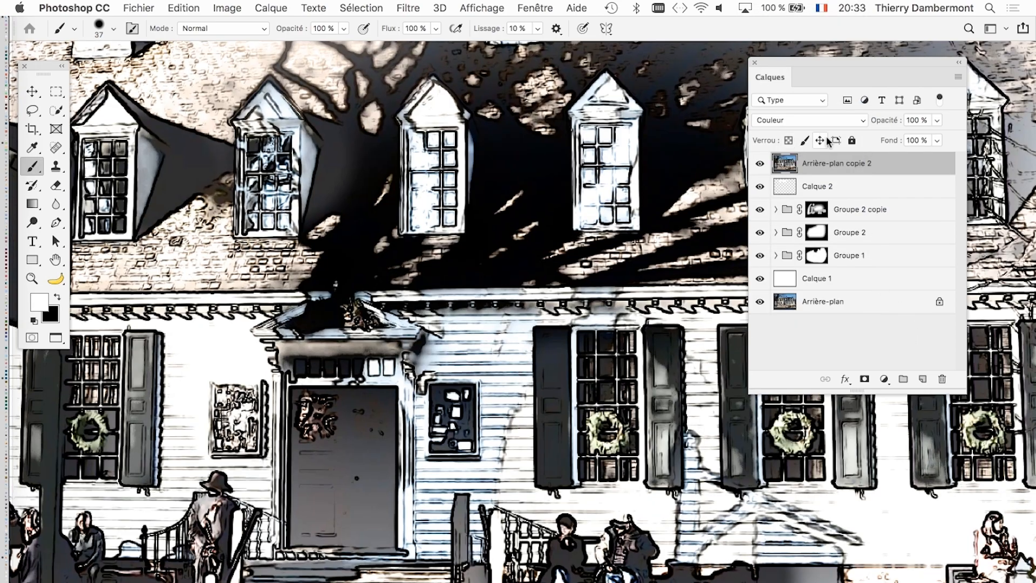
- Try the Lumière linéaire blend mode on Arrière-plan copie 2 and check its effect on the whole image
{"action": "left_click", "coordinate": [804, 121]}
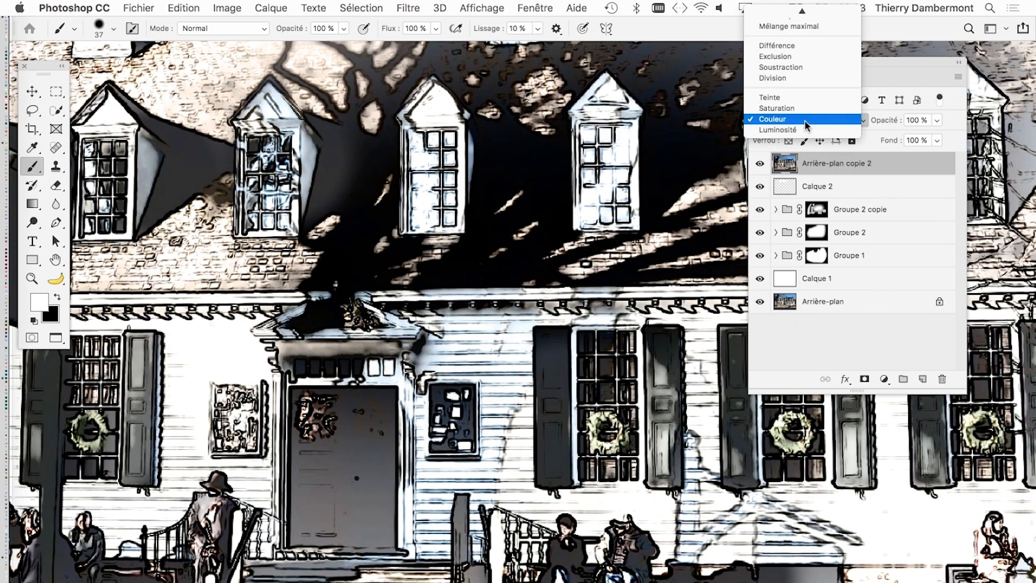
{"action": "scroll", "coordinate": [803, 118], "scroll_direction": "up", "scroll_amount": 2}
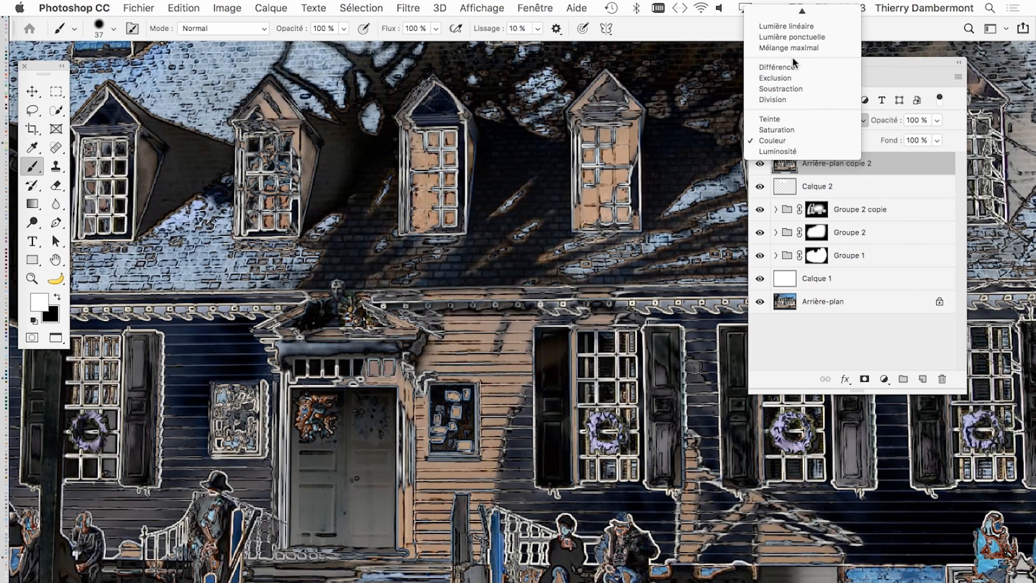
{"action": "scroll", "coordinate": [793, 59], "scroll_direction": "up", "scroll_amount": 3}
{"action": "scroll", "coordinate": [792, 57], "scroll_direction": "up", "scroll_amount": 1}
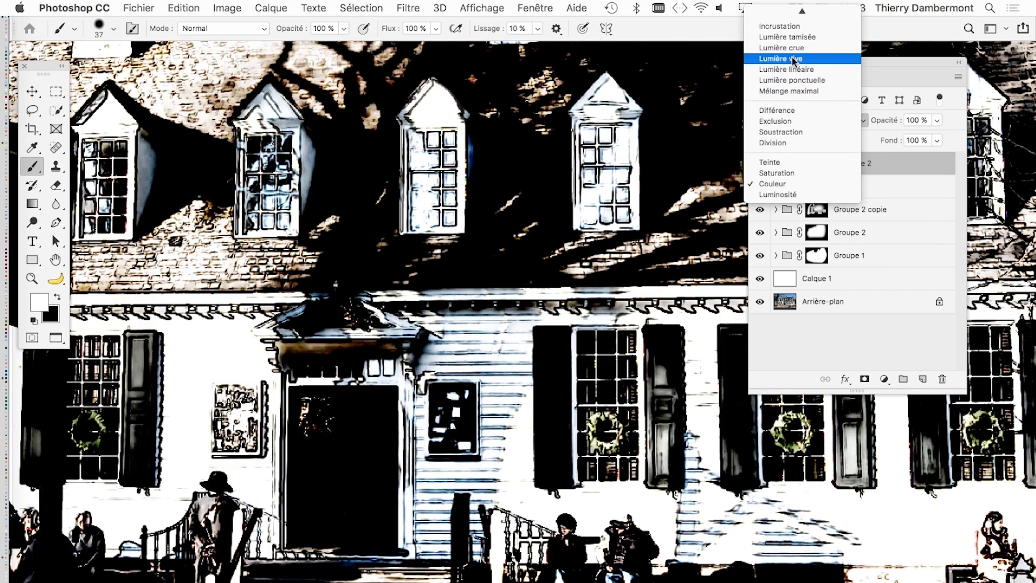
{"action": "left_click", "coordinate": [791, 69]}
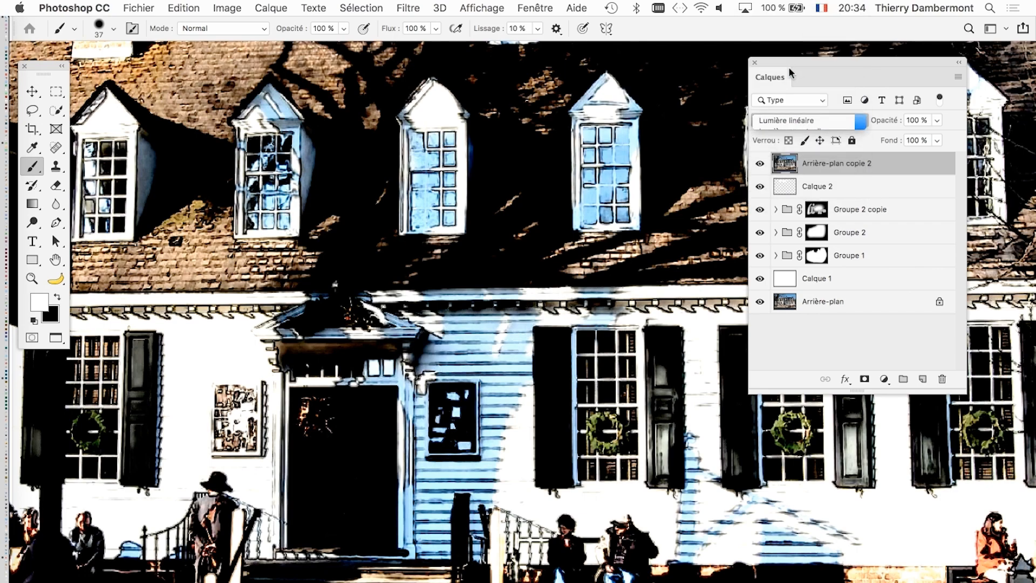
{"action": "scroll", "coordinate": [652, 220], "scroll_direction": "down", "scroll_amount": 2}
{"action": "scroll", "coordinate": [651, 221], "scroll_direction": "down", "scroll_amount": 3}
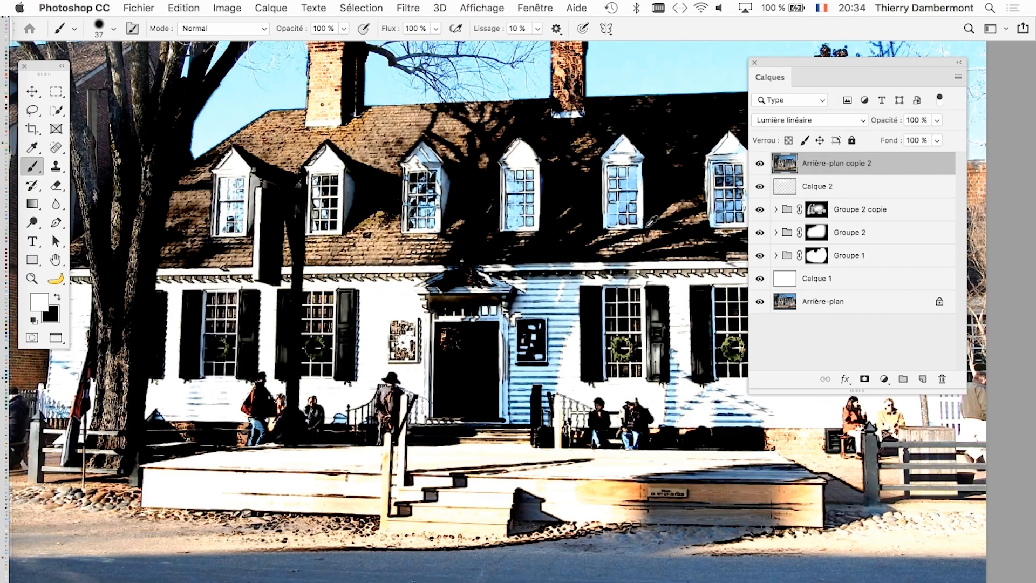
{"action": "scroll", "coordinate": [651, 224], "scroll_direction": "down", "scroll_amount": 2}
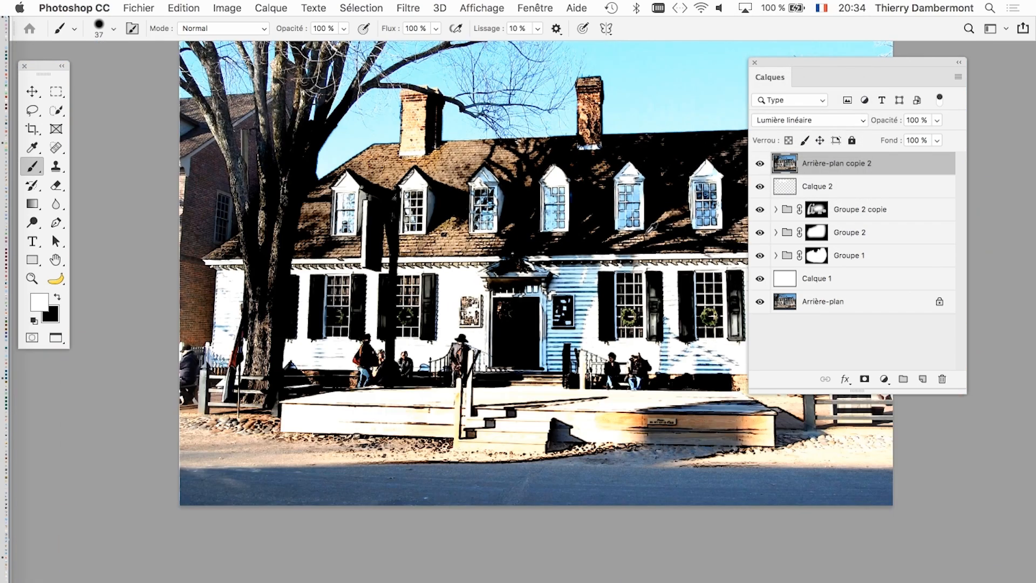
{"action": "left_click_drag", "start_coordinate": [788, 59], "coordinate": [856, 61]}
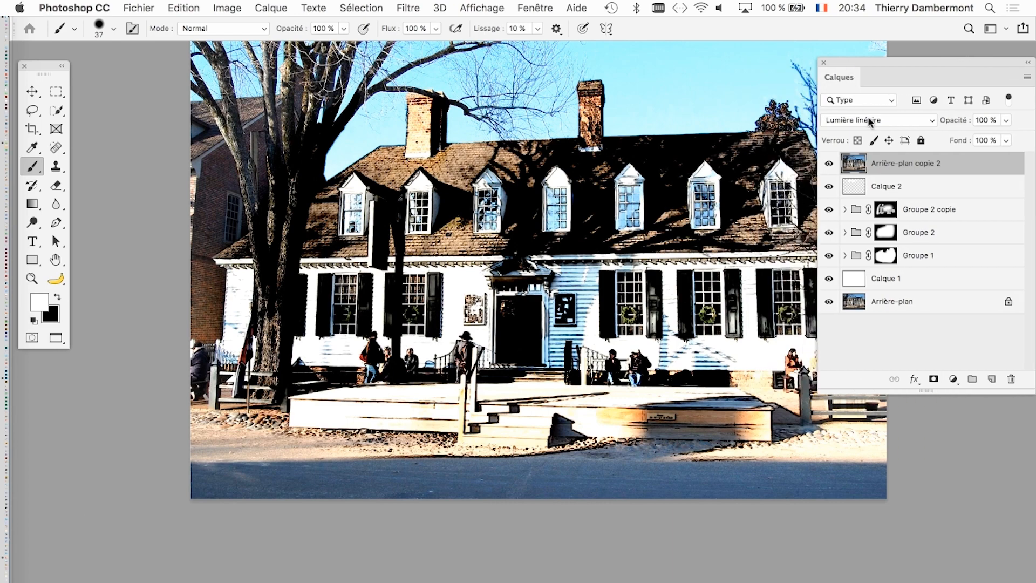
- Set the blend mode of Arrière-plan copie 2 to Exclusion
{"action": "left_click", "coordinate": [867, 119]}
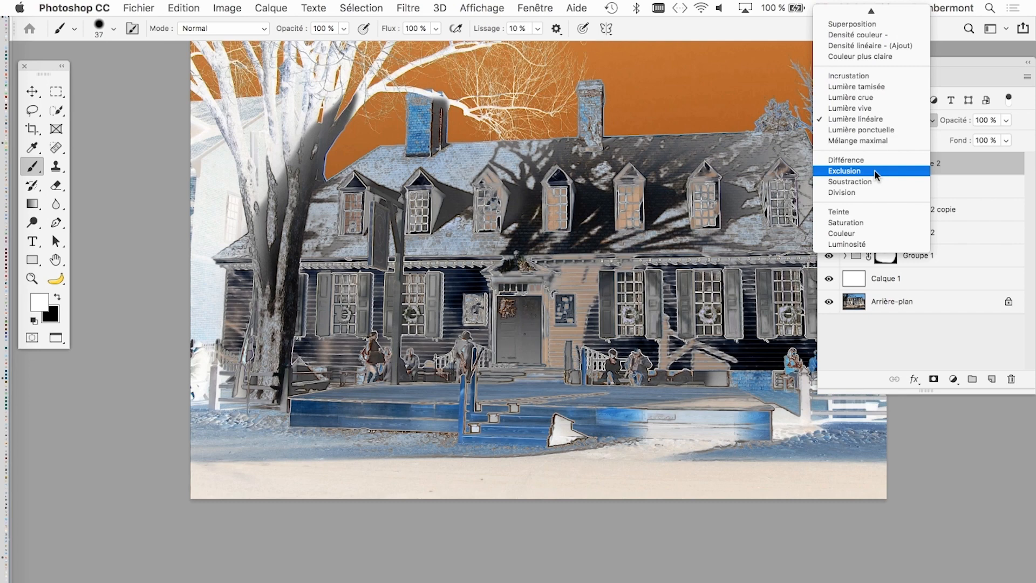
{"action": "left_click", "coordinate": [875, 169]}
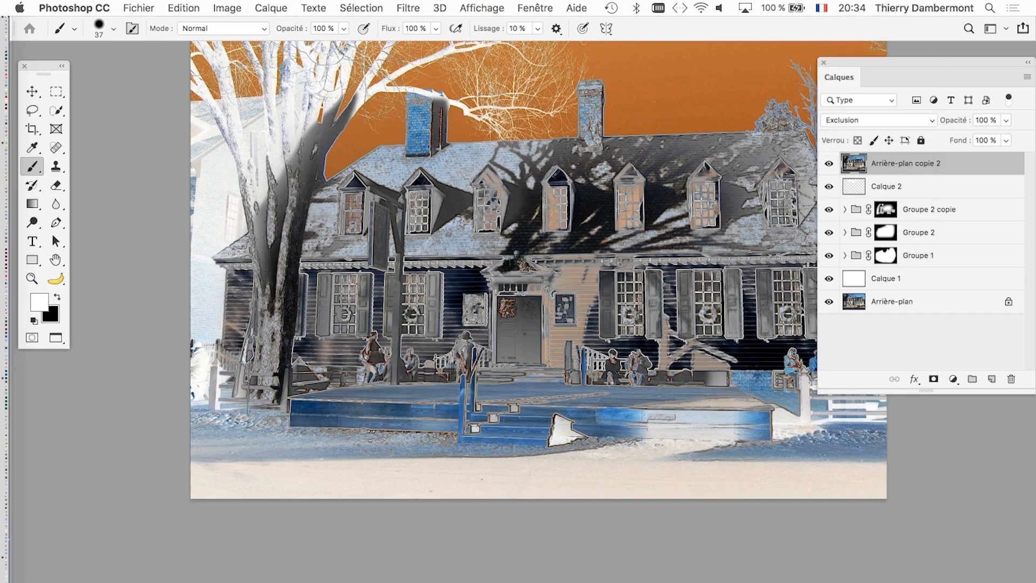
{"action": "left_click_drag", "start_coordinate": [400, 162], "coordinate": [306, 249]}
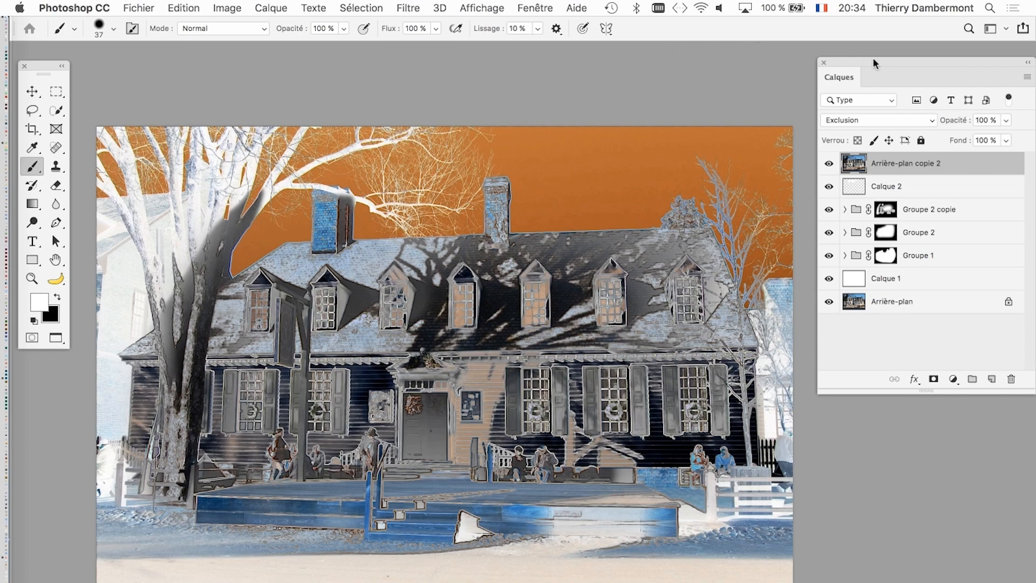
- Save the document as american-georgian-05.psd in Photoshop format with maximum compatibility
{"action": "left_click", "coordinate": [139, 8]}
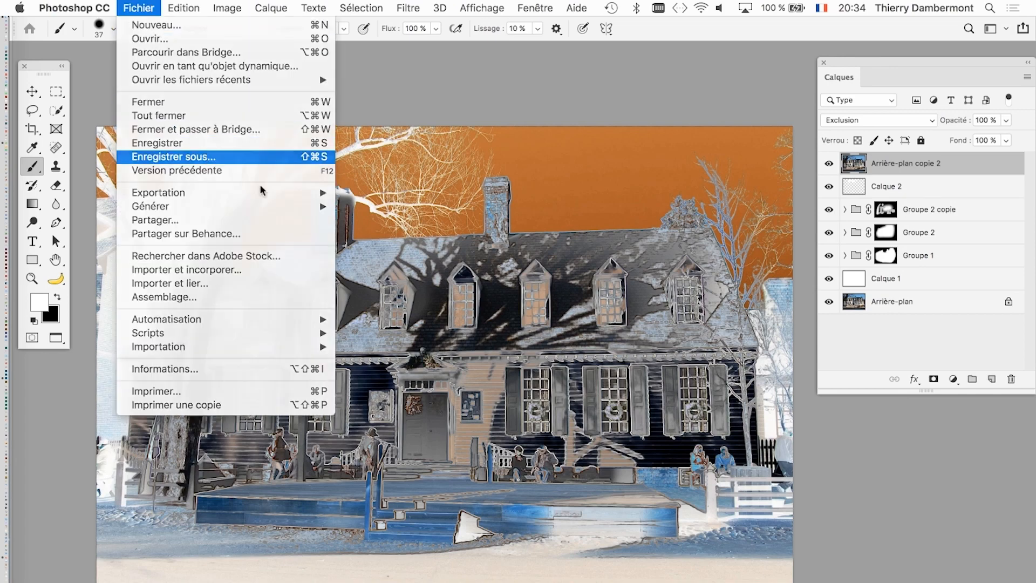
{"action": "left_click", "coordinate": [162, 157]}
{"action": "left_click", "coordinate": [552, 87]}
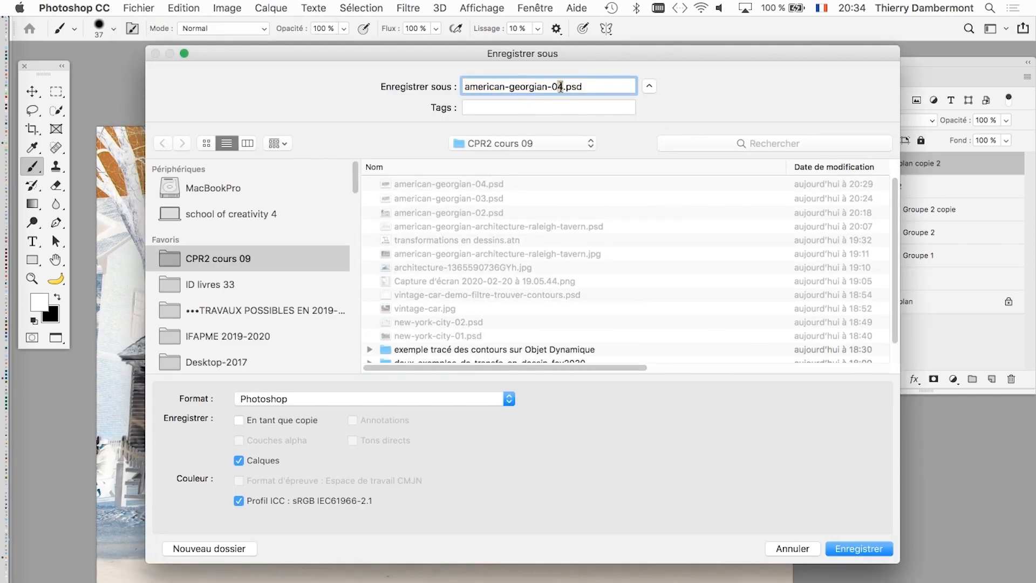
{"action": "type", "text": "5"}
{"action": "key", "text": "Return"}
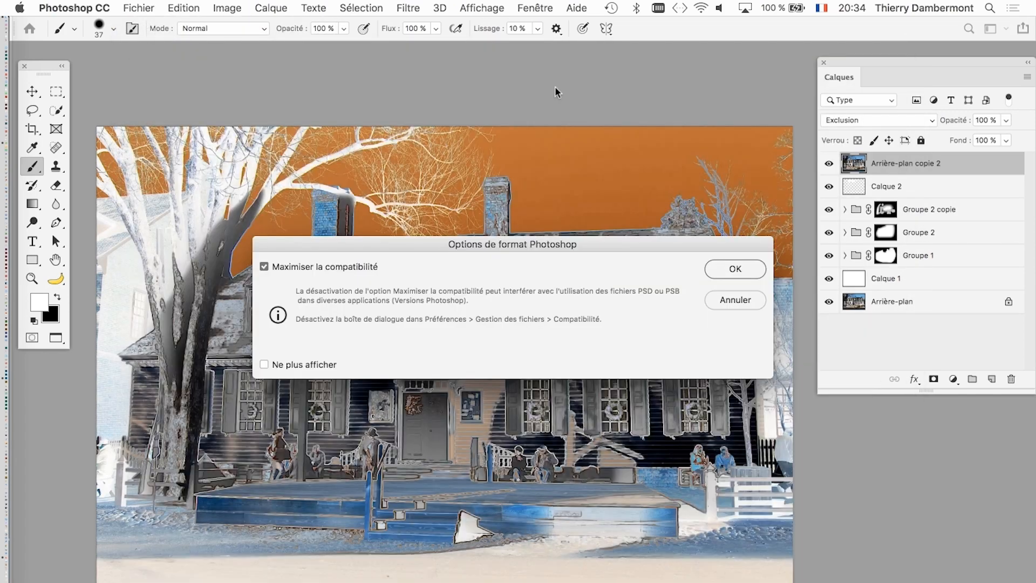
{"action": "left_click", "coordinate": [734, 272]}
- Return Arrière-plan copie 2 to Normal blend mode and give it a black layer mask that hides the whole photo
{"action": "left_click_drag", "start_coordinate": [753, 56], "coordinate": [801, 85]}
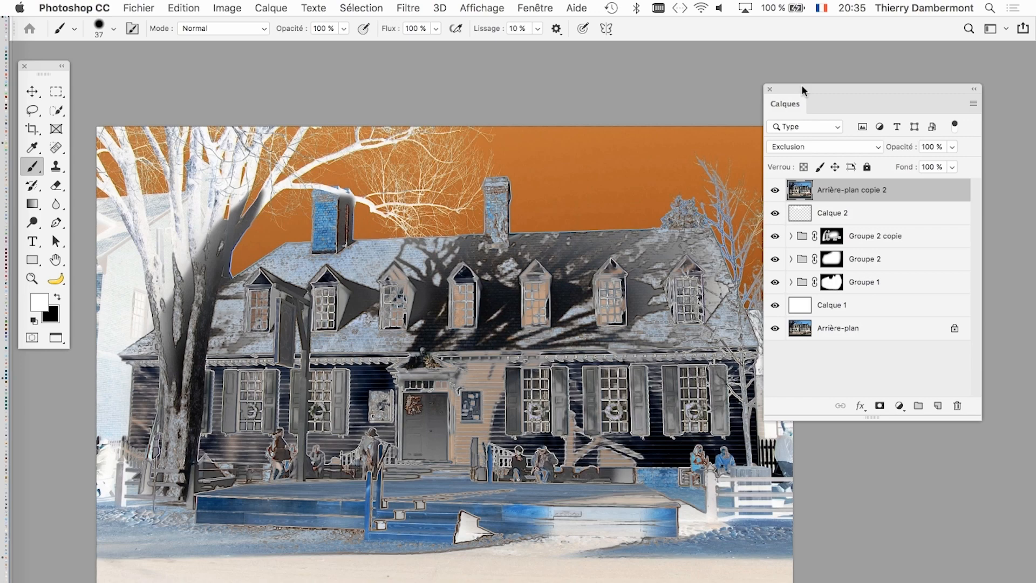
{"action": "left_click_drag", "start_coordinate": [811, 86], "coordinate": [827, 82]}
{"action": "scroll", "coordinate": [606, 221], "scroll_direction": "down", "scroll_amount": 1}
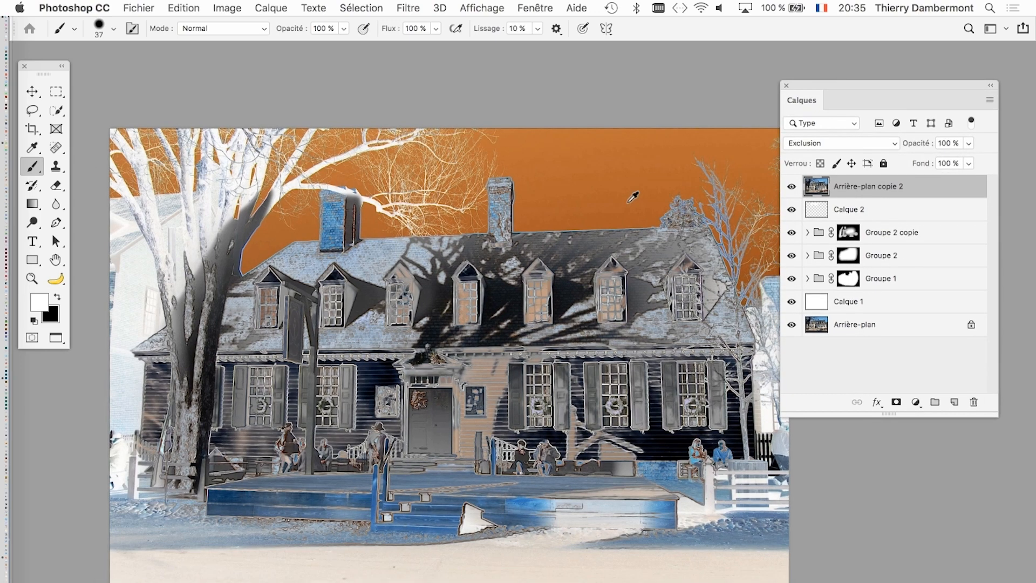
{"action": "left_click_drag", "start_coordinate": [605, 221], "coordinate": [572, 190]}
{"action": "scroll", "coordinate": [579, 221], "scroll_direction": "down", "scroll_amount": 1}
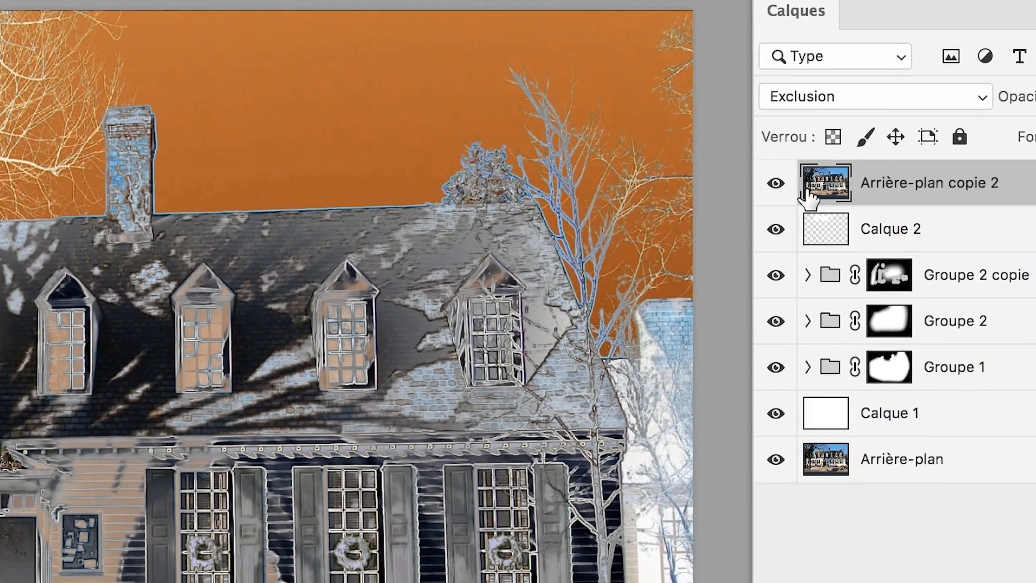
{"action": "left_click_drag", "start_coordinate": [805, 188], "coordinate": [956, 302]}
{"action": "left_click_drag", "start_coordinate": [904, 265], "coordinate": [940, 464]}
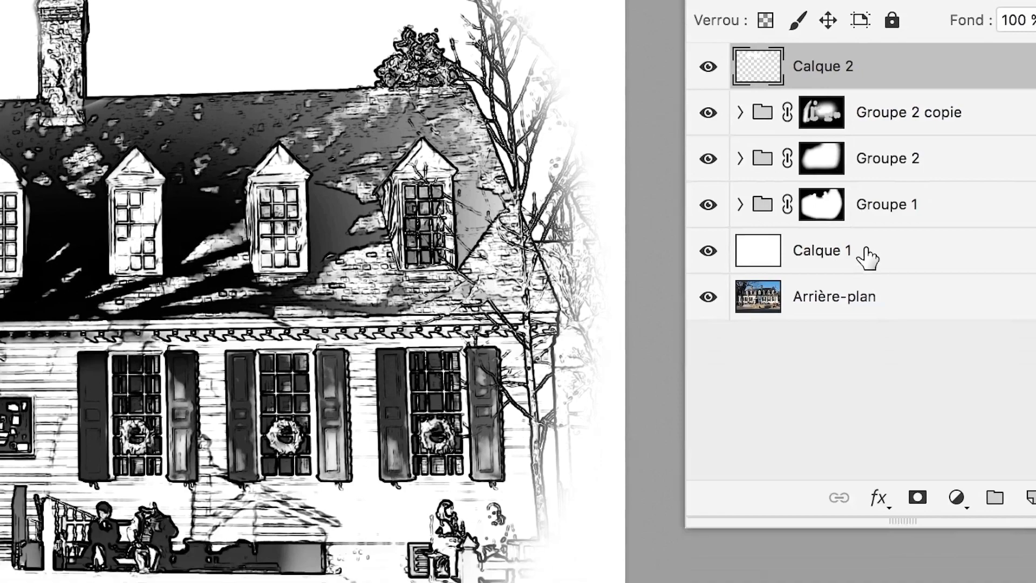
{"action": "left_click_drag", "start_coordinate": [831, 296], "coordinate": [1031, 497]}
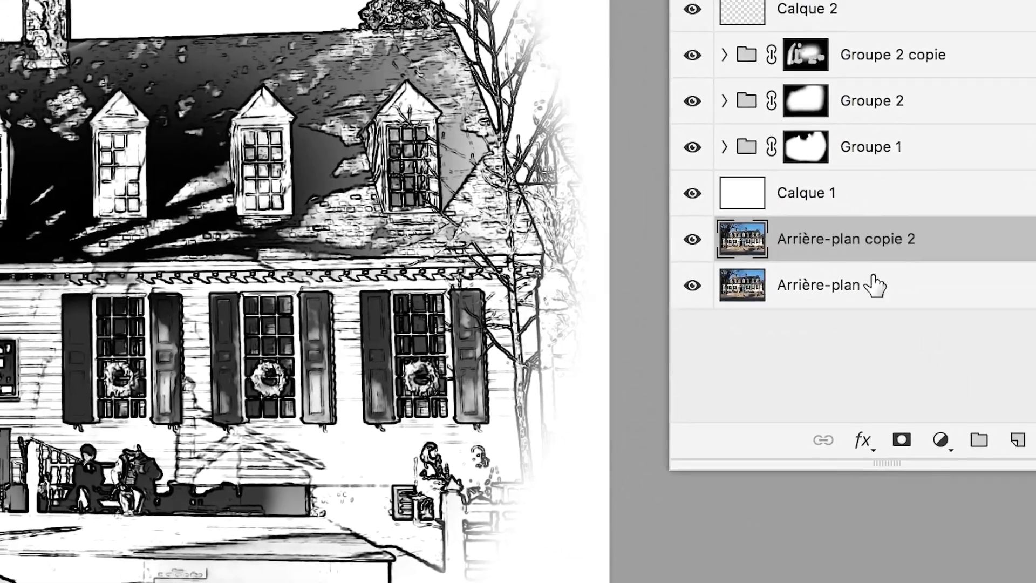
{"action": "left_click_drag", "start_coordinate": [869, 240], "coordinate": [863, 0]}
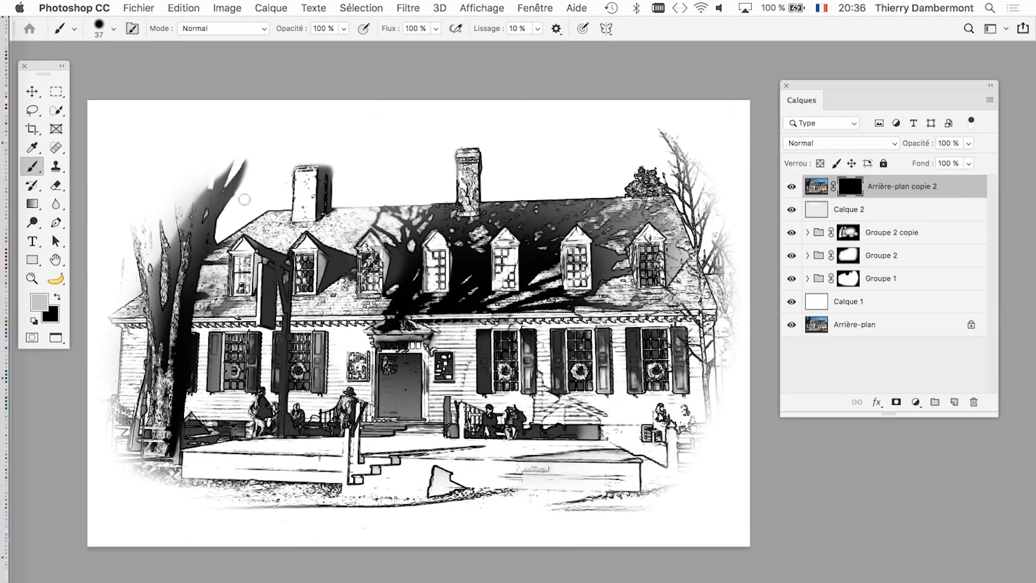
- Paint white on the mask of Arrière-plan copie 2 with a soft brush up to 392 px to reveal the colour photo below the roof
{"action": "left_click", "coordinate": [34, 320]}
{"action": "mouse_move", "coordinate": [430, 296]}
{"action": "left_mouse_down"}
{"action": "mouse_move", "coordinate": [503, 294]}
{"action": "mouse_move", "coordinate": [464, 142]}
{"action": "left_mouse_up"}
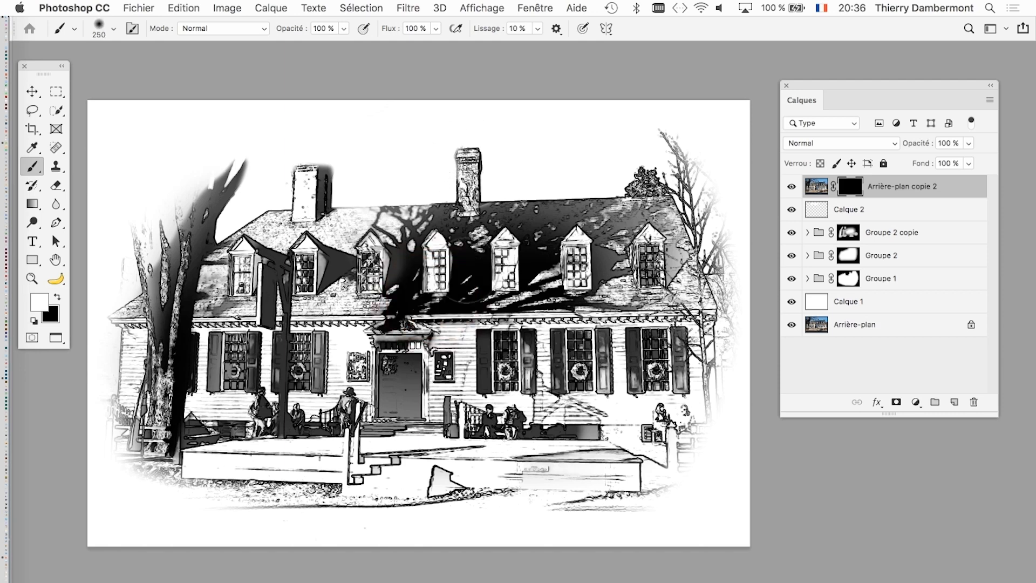
{"action": "left_click_drag", "start_coordinate": [474, 281], "coordinate": [504, 279]}
{"action": "mouse_move", "coordinate": [478, 372]}
{"action": "left_mouse_down"}
{"action": "mouse_move", "coordinate": [235, 407]}
{"action": "mouse_move", "coordinate": [681, 414]}
{"action": "mouse_move", "coordinate": [298, 433]}
{"action": "mouse_move", "coordinate": [165, 456]}
{"action": "mouse_move", "coordinate": [533, 466]}
{"action": "mouse_move", "coordinate": [668, 459]}
{"action": "left_mouse_up"}
{"action": "scroll", "coordinate": [325, 448], "scroll_direction": "up", "scroll_amount": 3}
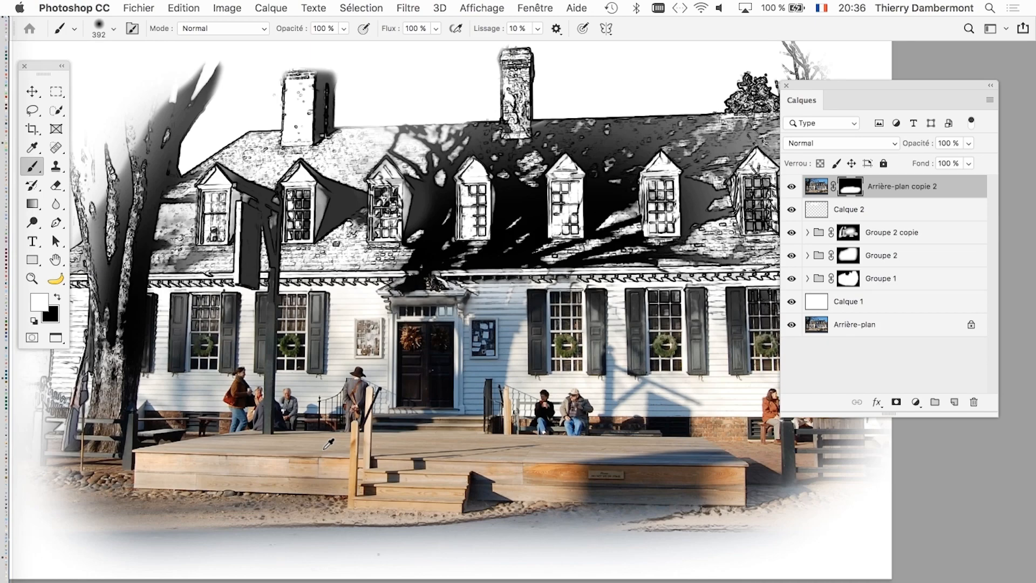
{"action": "scroll", "coordinate": [328, 444], "scroll_direction": "up", "scroll_amount": 5}
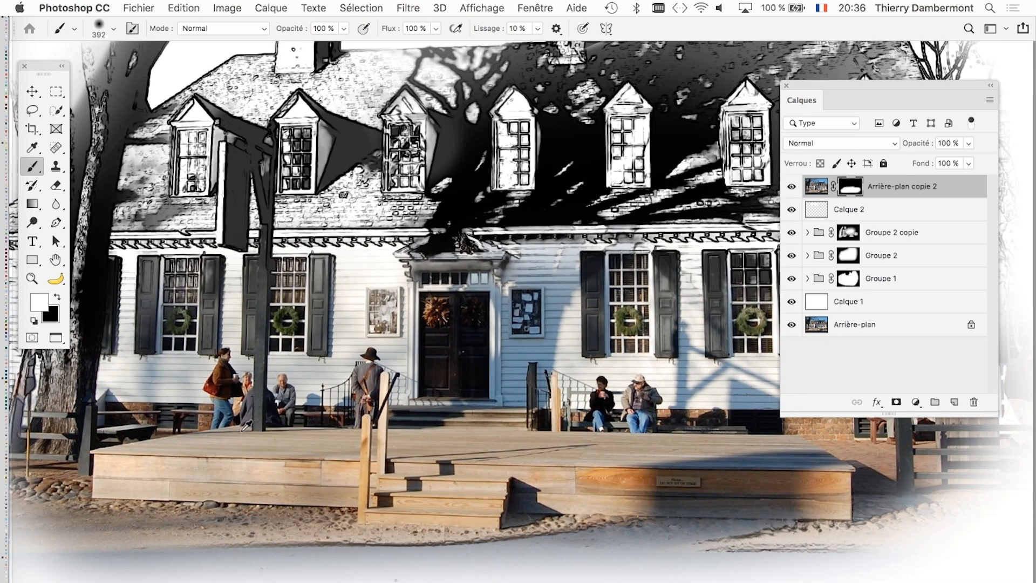
{"action": "scroll", "coordinate": [246, 426], "scroll_direction": "down", "scroll_amount": 5}
{"action": "scroll", "coordinate": [287, 437], "scroll_direction": "down", "scroll_amount": 2}
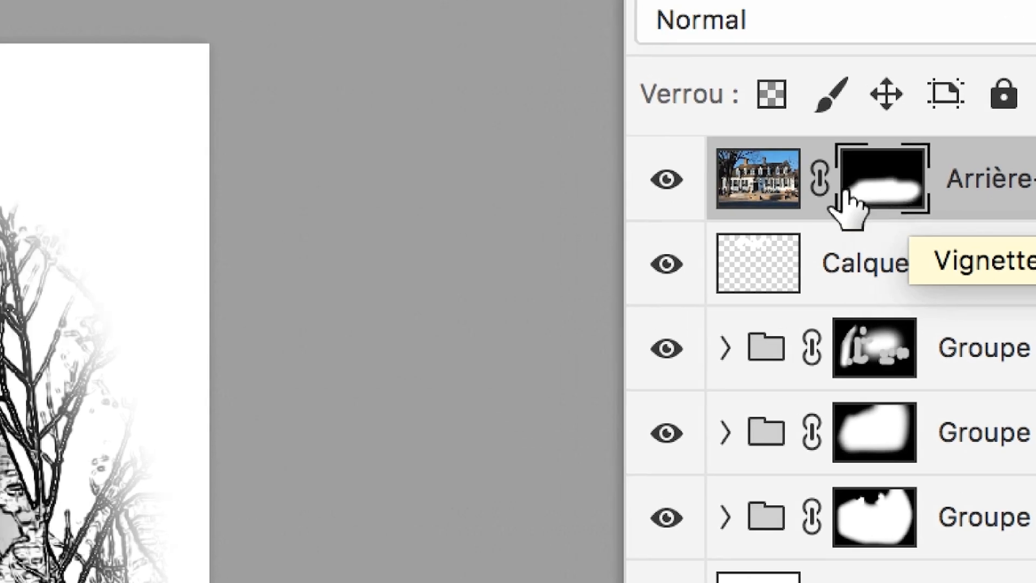
- Add a Noir et blanc adjustment layer above Arrière-plan copie 2 and clip it to that layer
{"action": "left_click", "coordinate": [760, 192]}
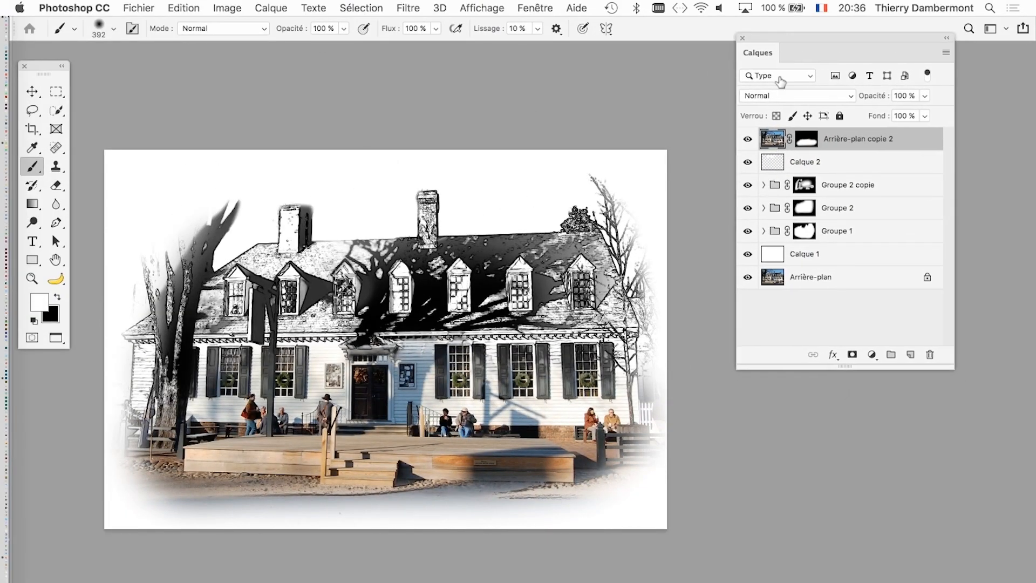
{"action": "left_click", "coordinate": [872, 356]}
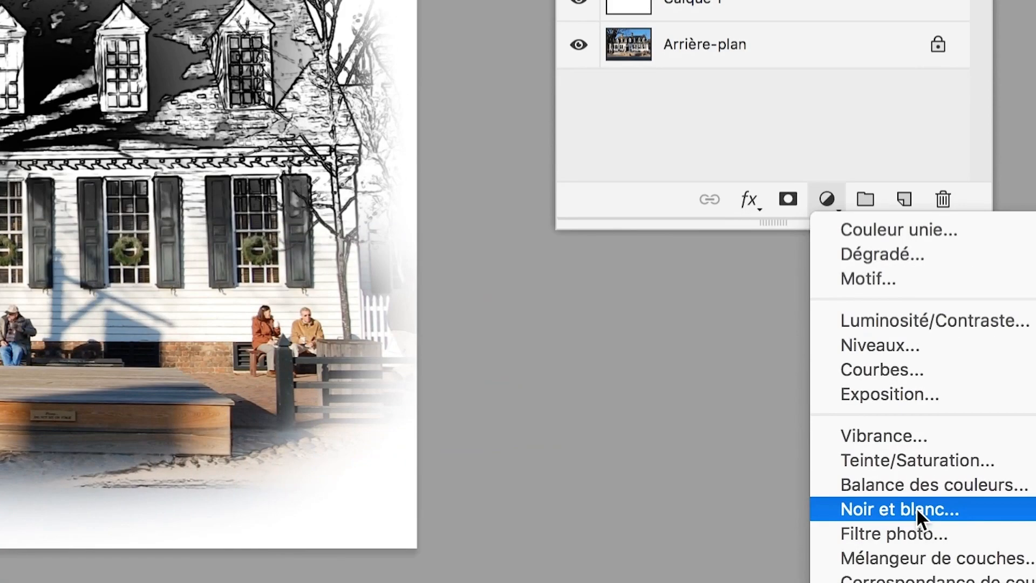
{"action": "left_click", "coordinate": [916, 507]}
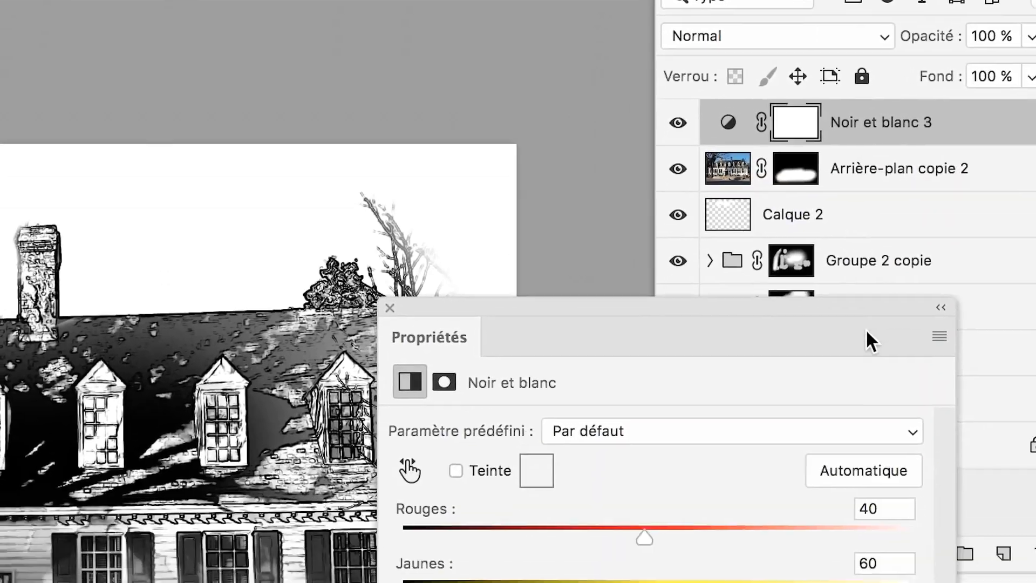
{"action": "left_click_drag", "start_coordinate": [846, 301], "coordinate": [581, 483]}
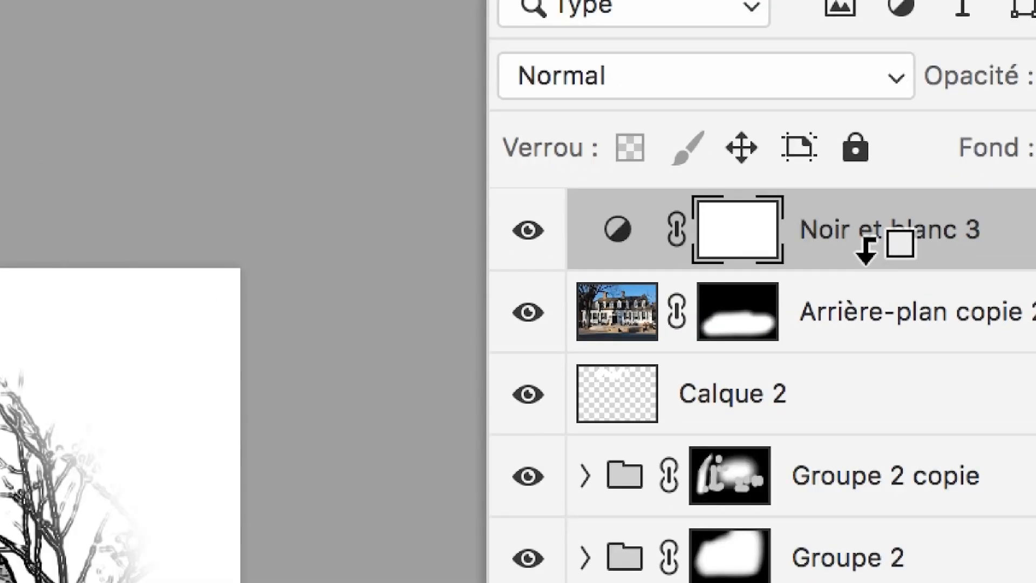
{"action": "left_click", "coordinate": [866, 249], "text": "alt"}
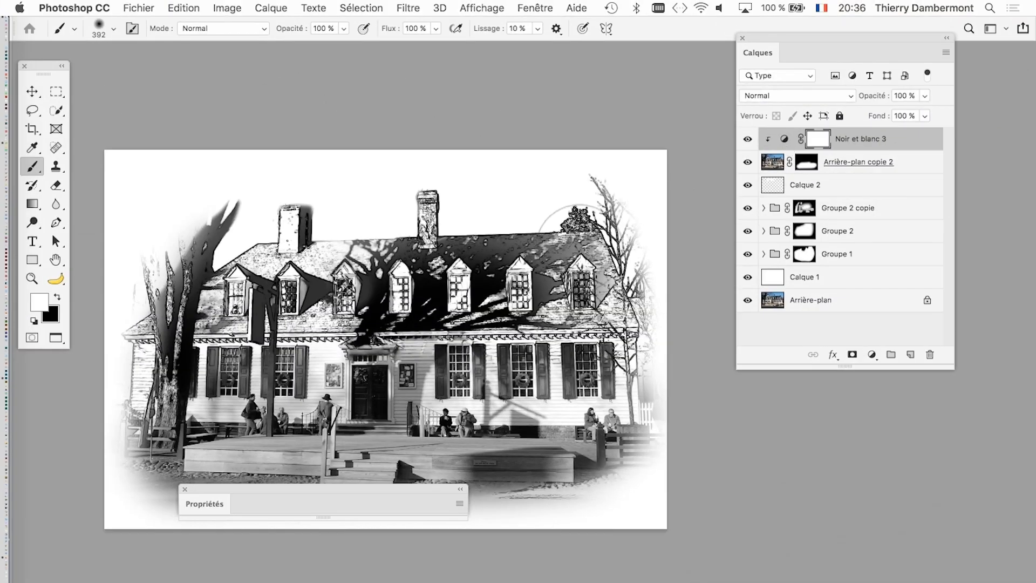
- Set the Noir et blanc adjustment's Rouges to 177, Jaunes to 180 and Verts to -86
{"action": "left_click_drag", "start_coordinate": [371, 487], "coordinate": [595, 53]}
{"action": "left_click", "coordinate": [426, 70]}
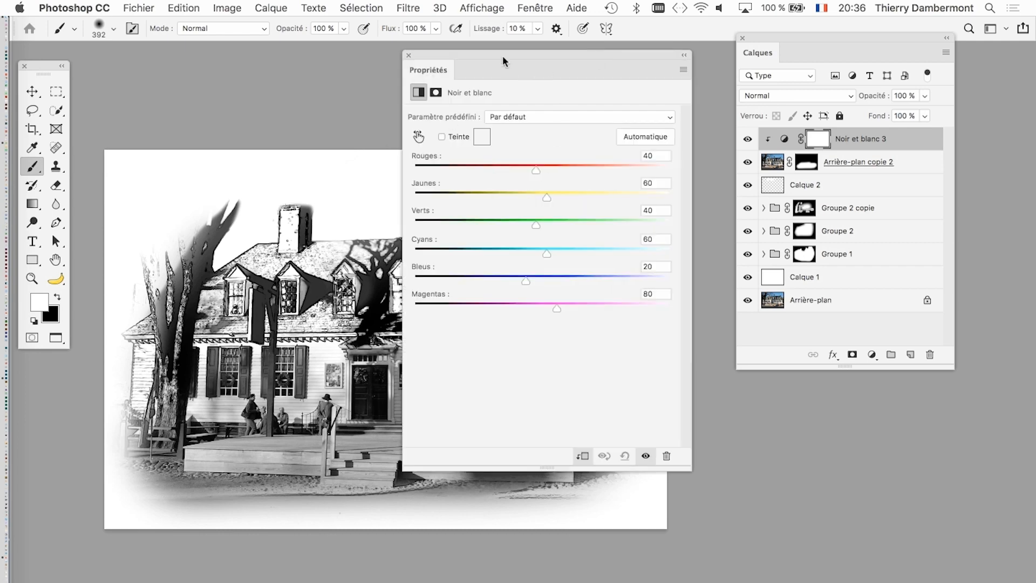
{"action": "left_click_drag", "start_coordinate": [503, 60], "coordinate": [638, 80]}
{"action": "key", "text": "super+plus"}
{"action": "key", "text": "super+plus"}
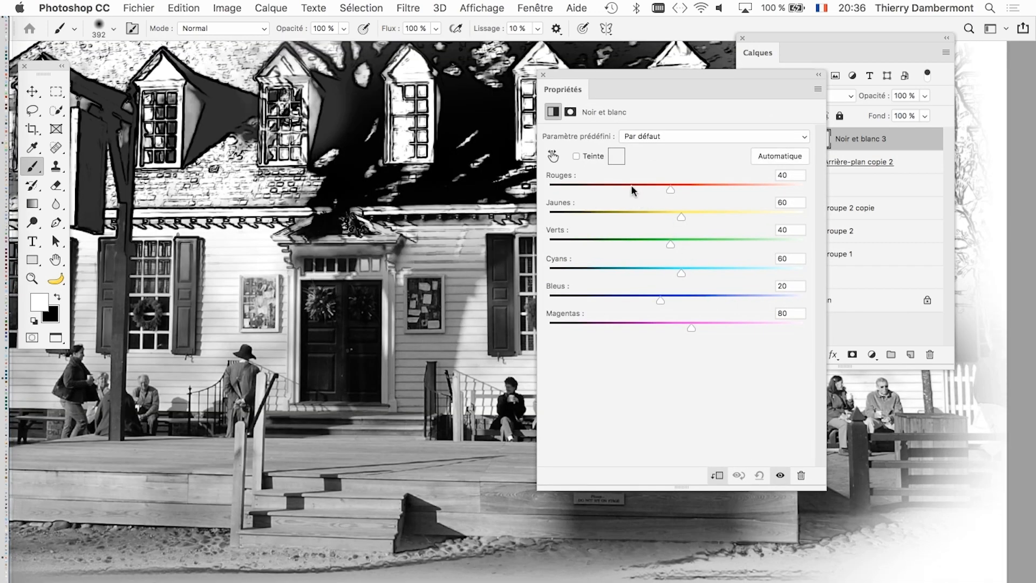
{"action": "left_click_drag", "start_coordinate": [632, 185], "coordinate": [741, 189]}
{"action": "left_click_drag", "start_coordinate": [682, 216], "coordinate": [742, 213]}
{"action": "left_click_drag", "start_coordinate": [670, 245], "coordinate": [606, 245]}
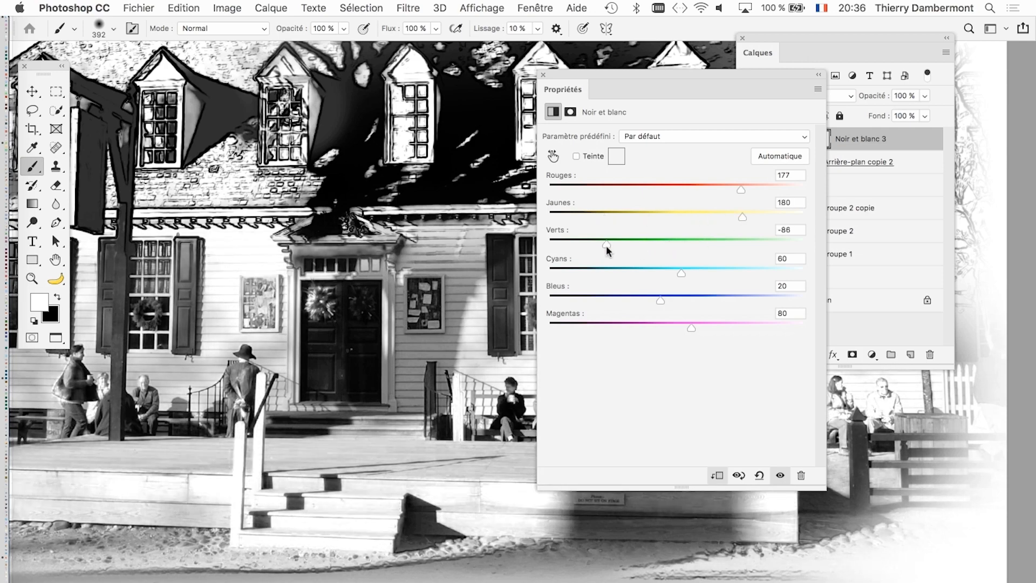
{"action": "left_click", "coordinate": [543, 75]}
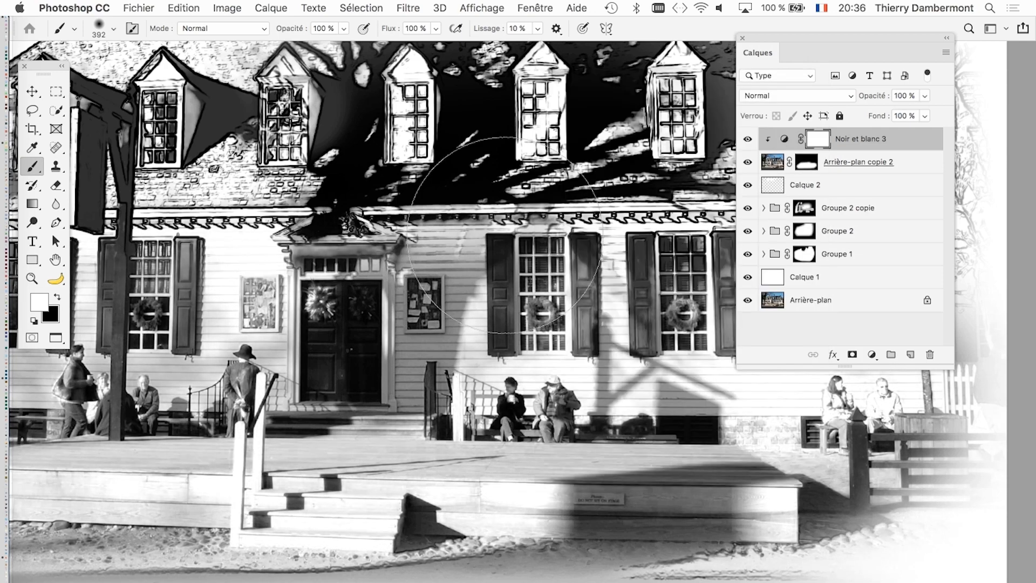
{"action": "scroll", "coordinate": [504, 235], "scroll_direction": "down", "scroll_amount": 10, "text": "alt"}
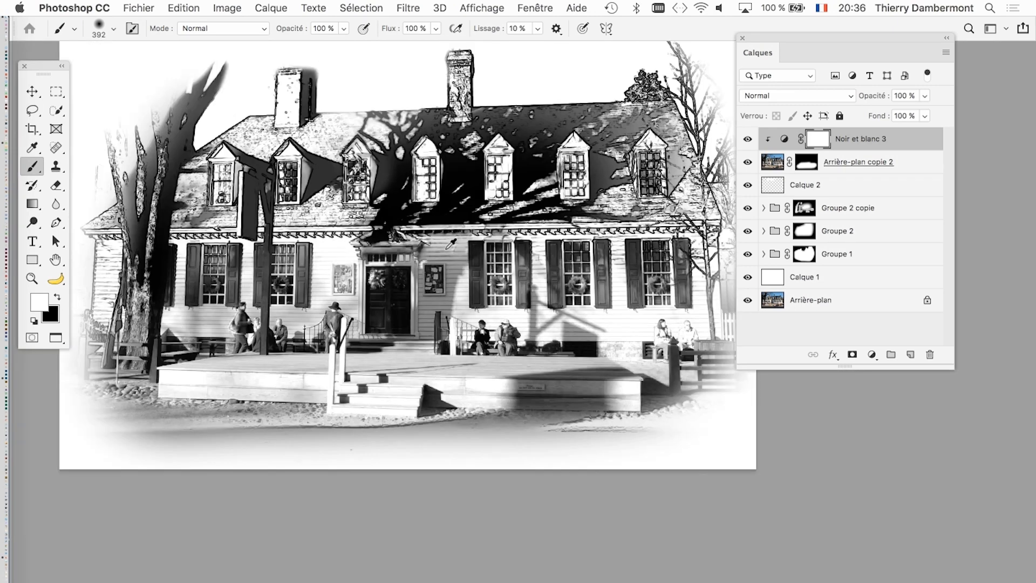
{"action": "scroll", "coordinate": [447, 248], "scroll_direction": "down", "scroll_amount": 4, "text": "alt"}
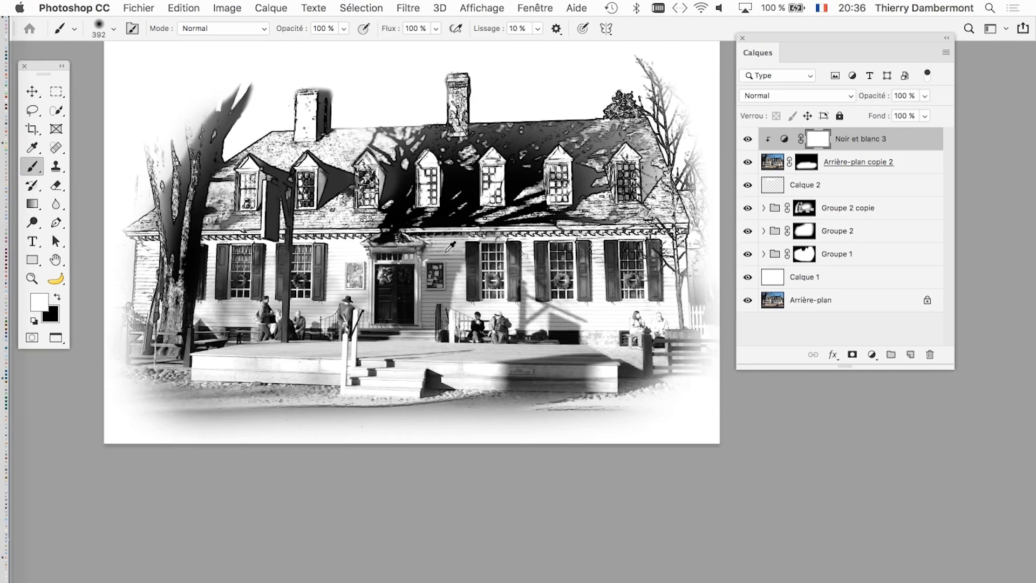
{"action": "scroll", "coordinate": [447, 249], "scroll_direction": "down", "scroll_amount": 1, "text": "alt"}
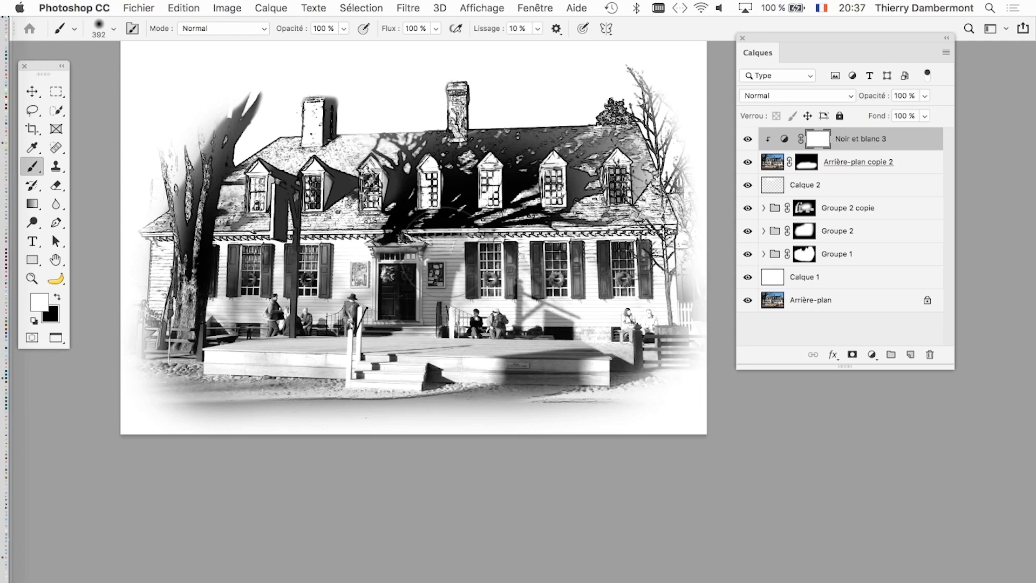
{"action": "left_click_drag", "start_coordinate": [451, 200], "coordinate": [466, 269]}
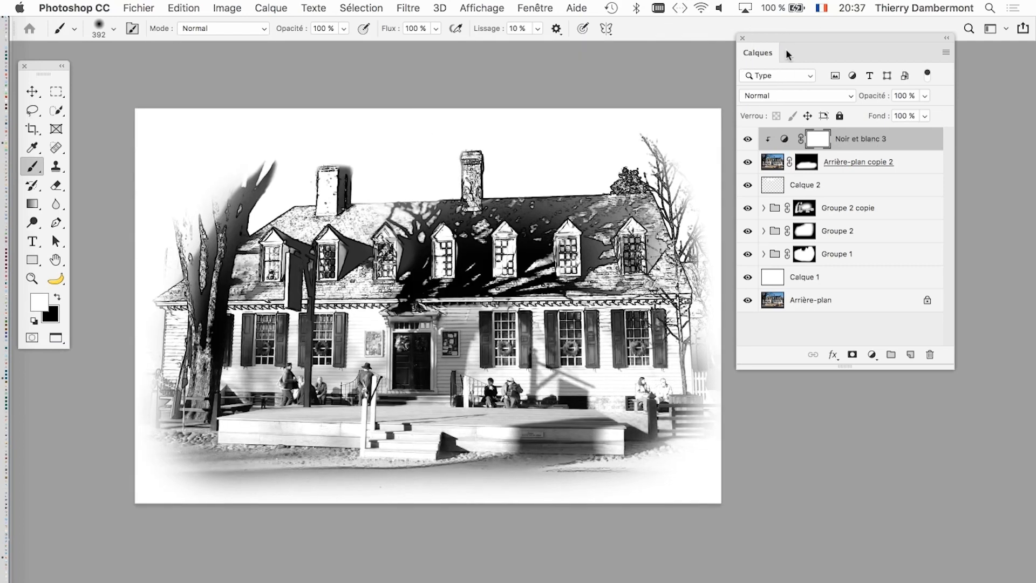
{"action": "left_click_drag", "start_coordinate": [754, 38], "coordinate": [809, 115]}
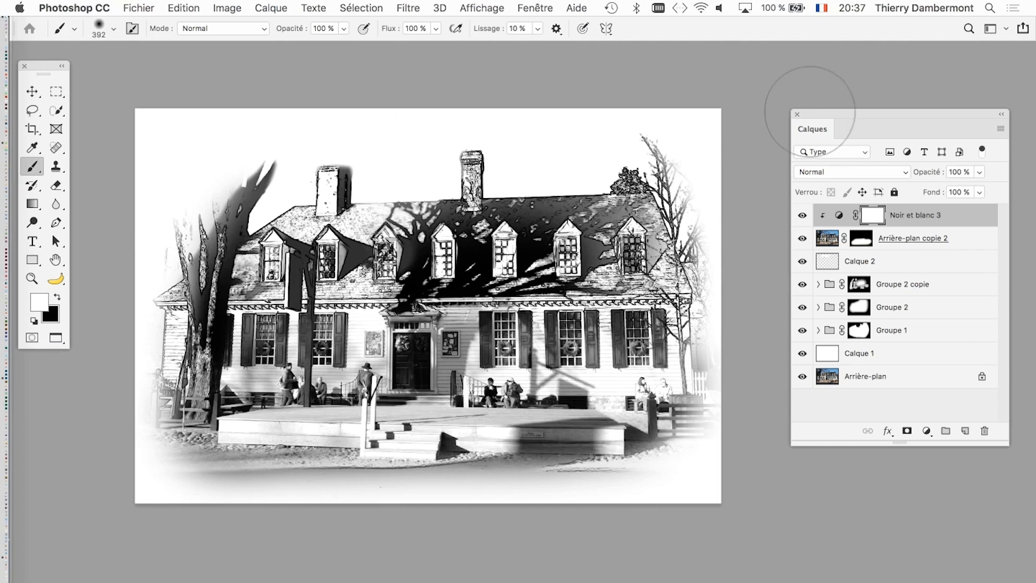
- Save the document under the new name american-georgian-06.psd in Photoshop format, keeping its layers
{"action": "left_click", "coordinate": [135, 8]}
{"action": "left_click", "coordinate": [203, 157]}
{"action": "left_click", "coordinate": [560, 86]}
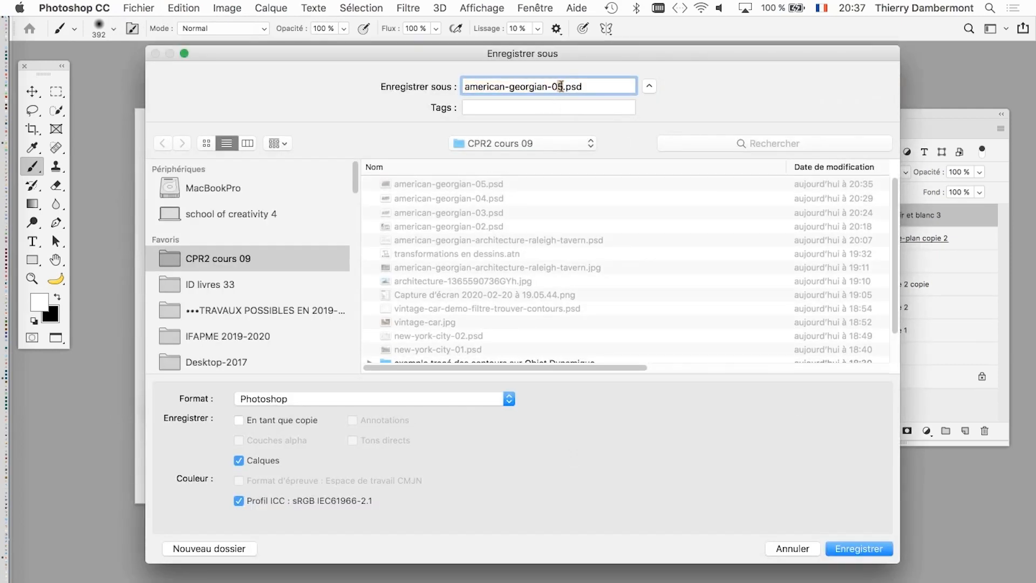
{"action": "key", "text": "BackSpace"}
{"action": "type", "text": "6"}
{"action": "left_click", "coordinate": [859, 538]}
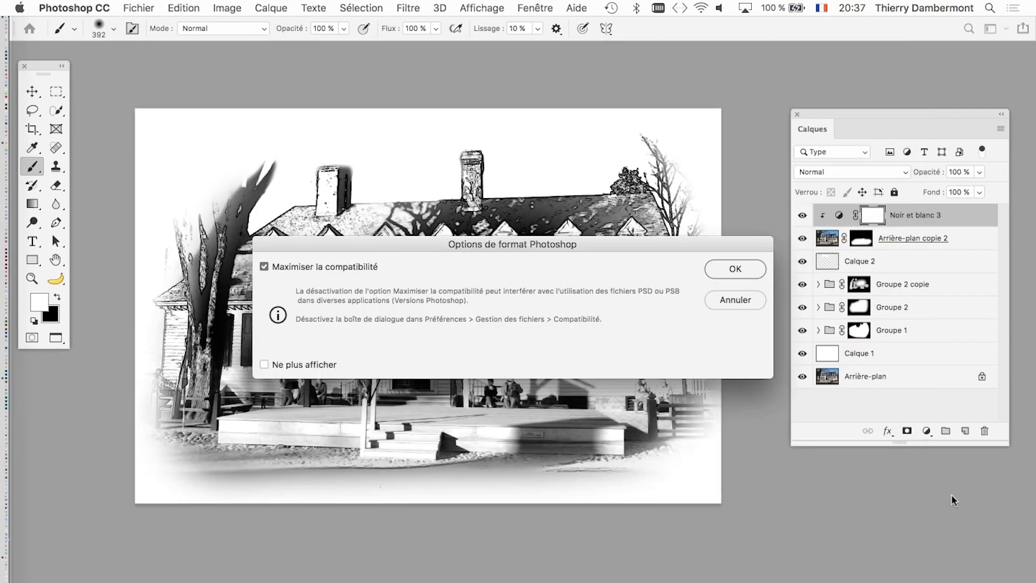